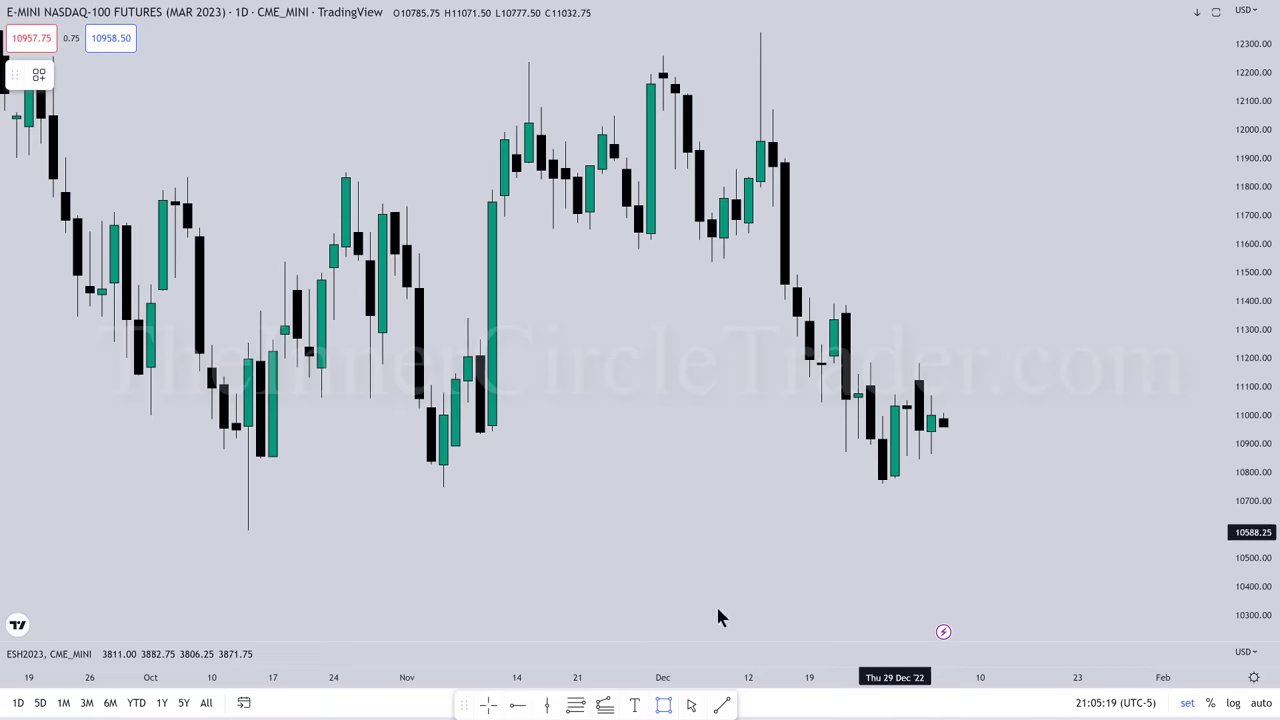
Draw a rectangle from 11206.50 to 11075.25 spanning 21 December 2022 to 10 January 2023 and fill it with orange
click(665, 706)
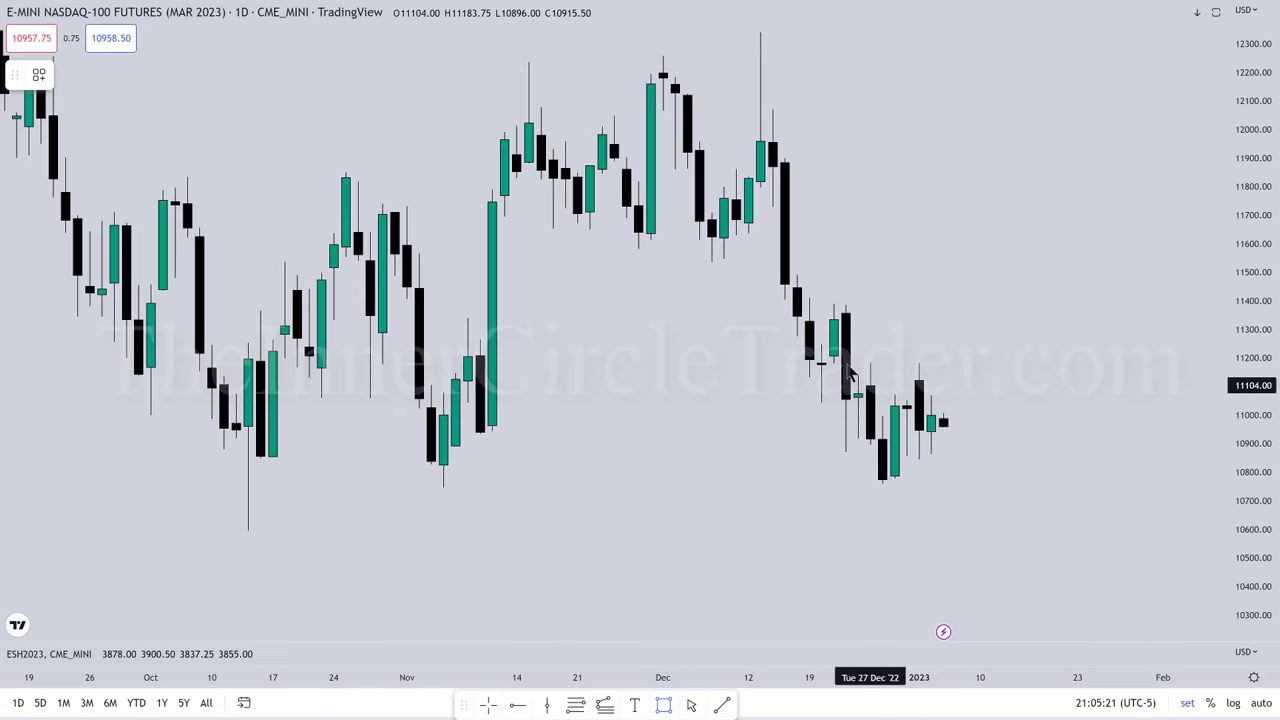
drag(855, 390, 870, 393)
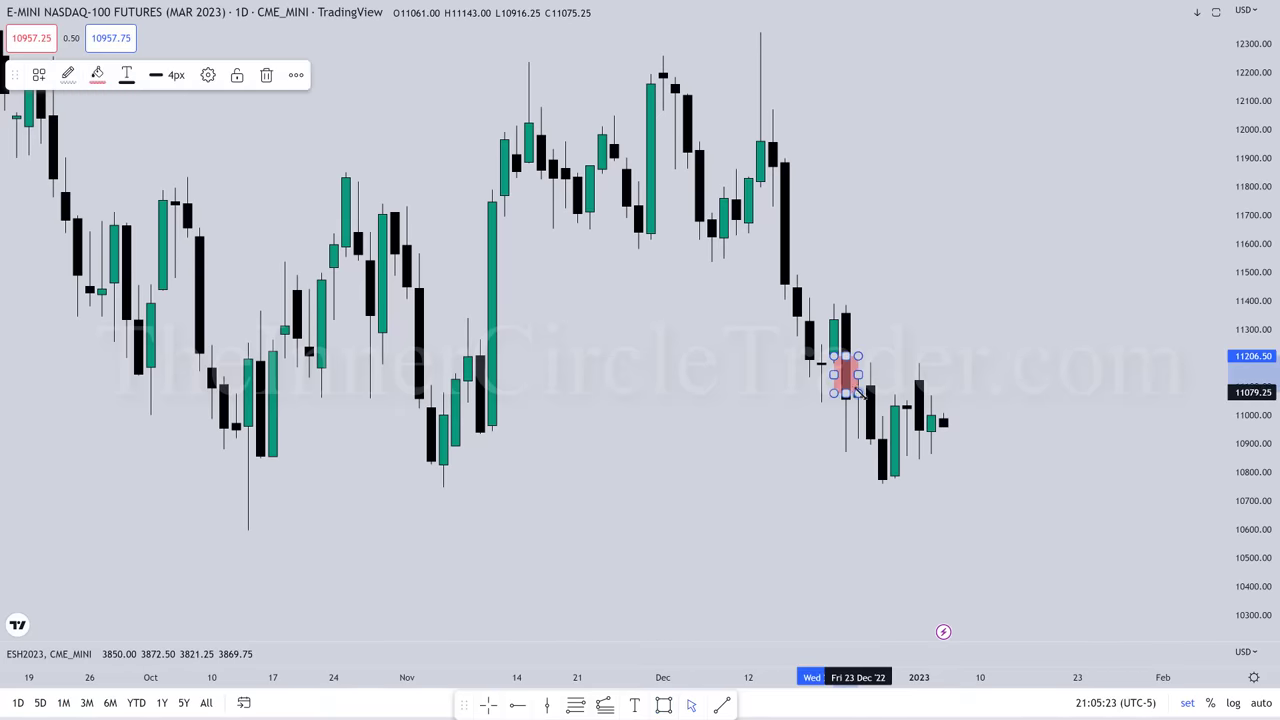
drag(948, 375, 980, 375)
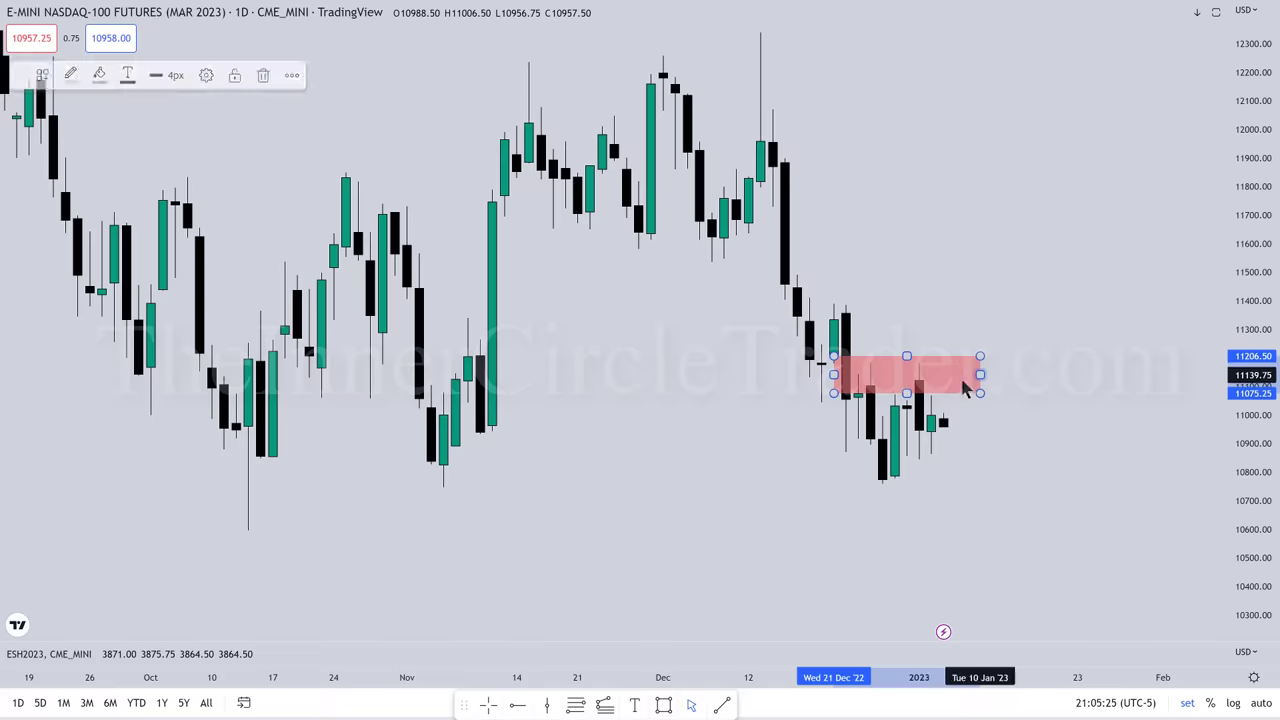
click(104, 78)
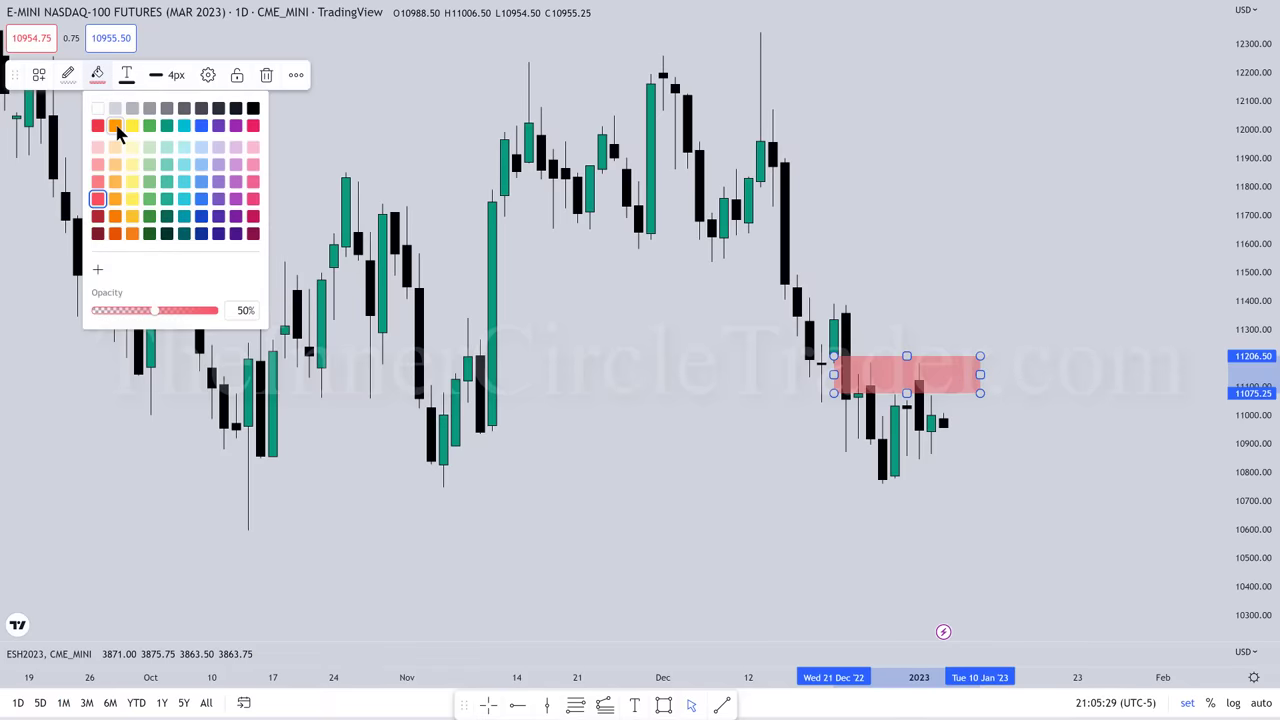
click(116, 127)
click(902, 254)
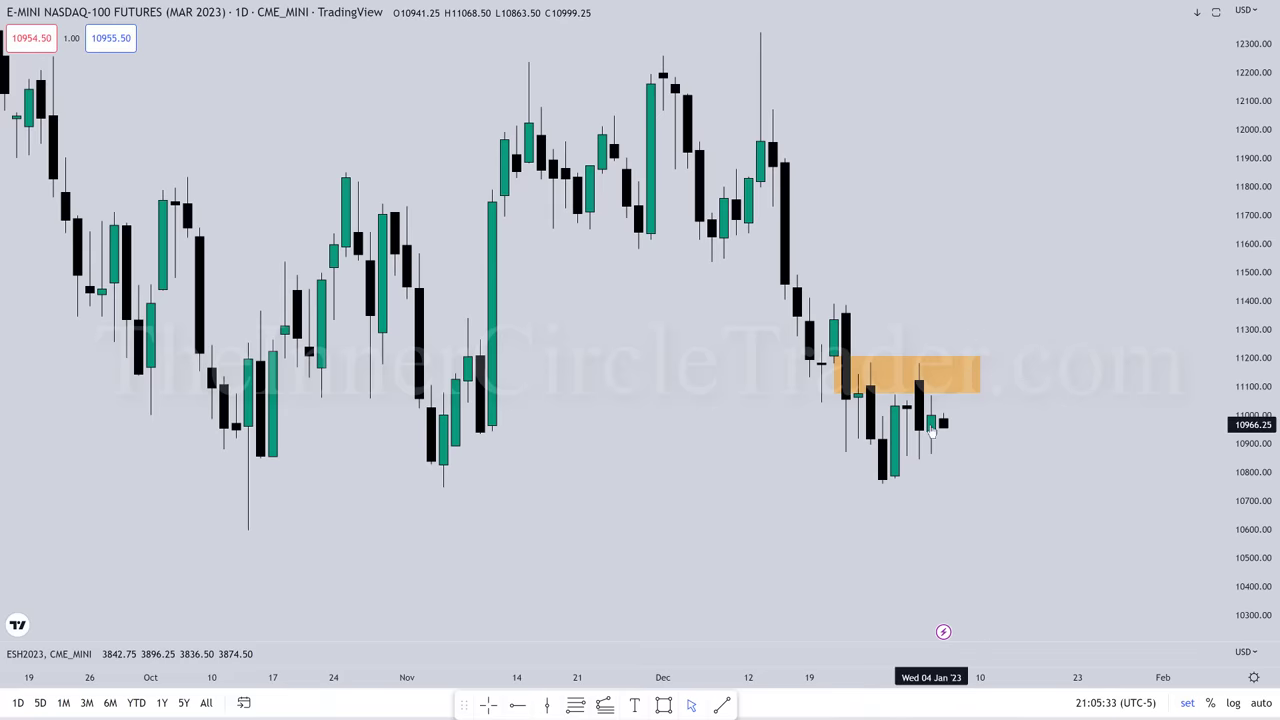
click(858, 395)
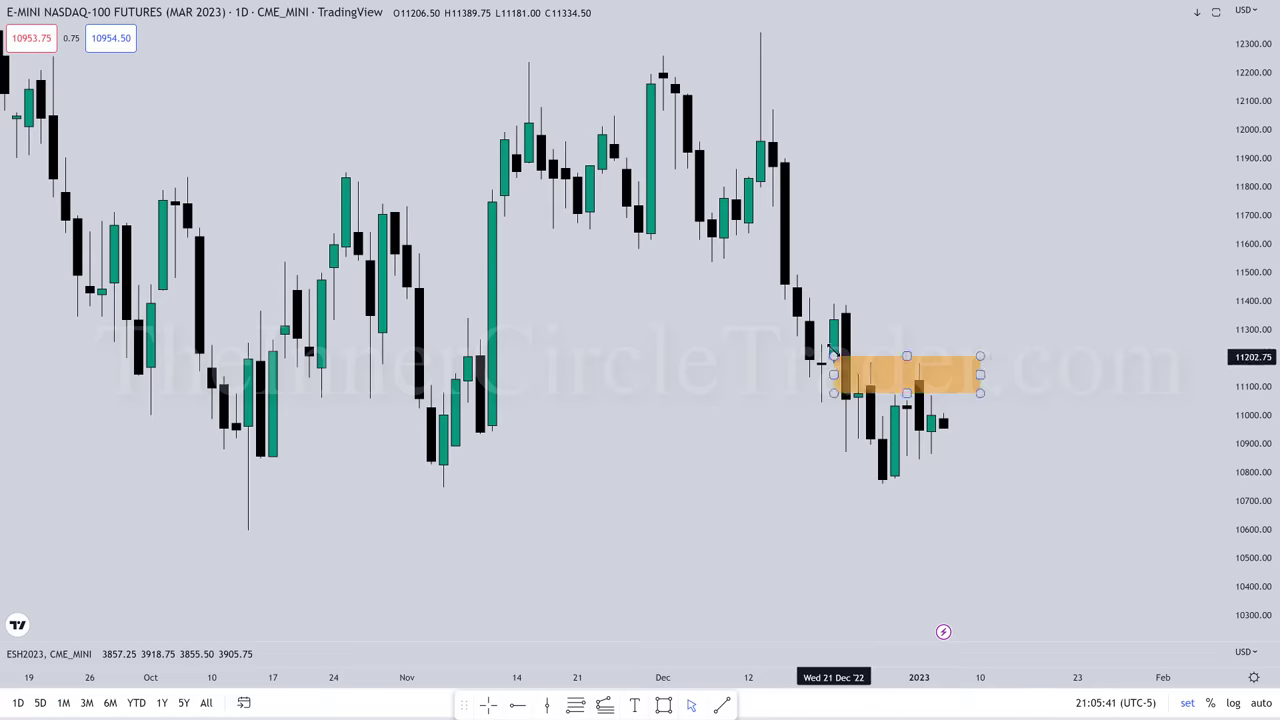
click(830, 350)
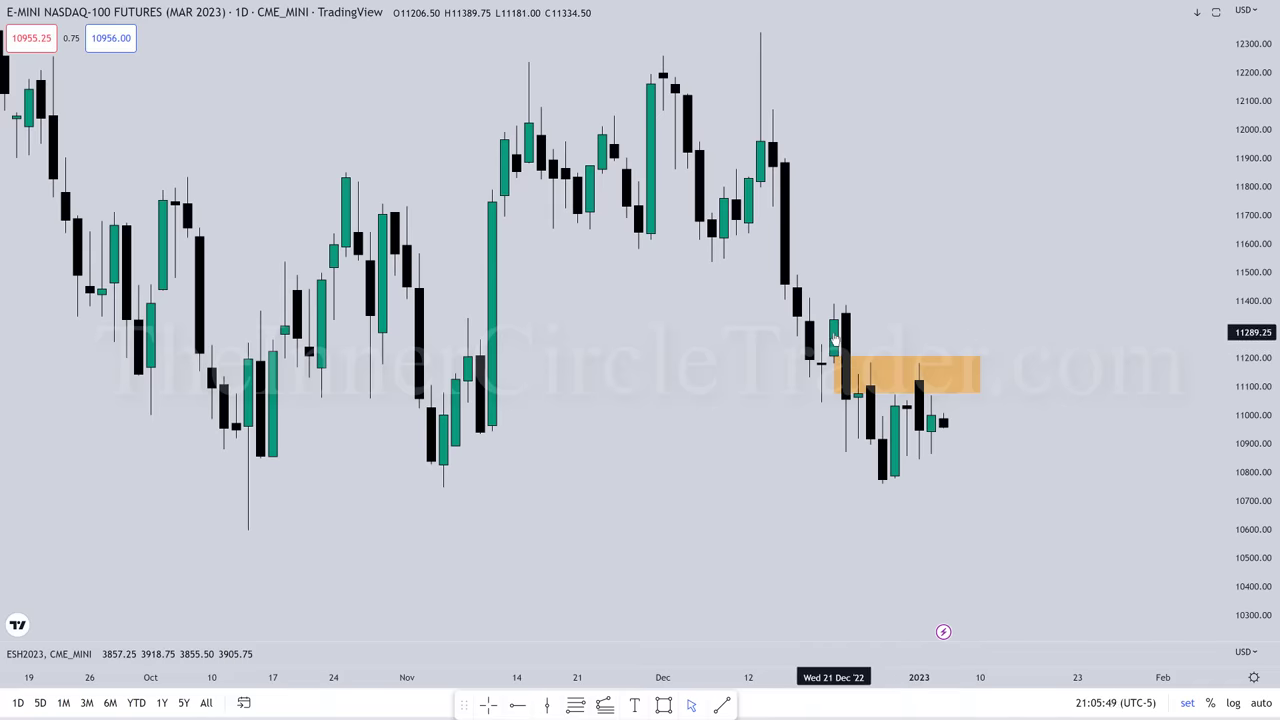
click(834, 368)
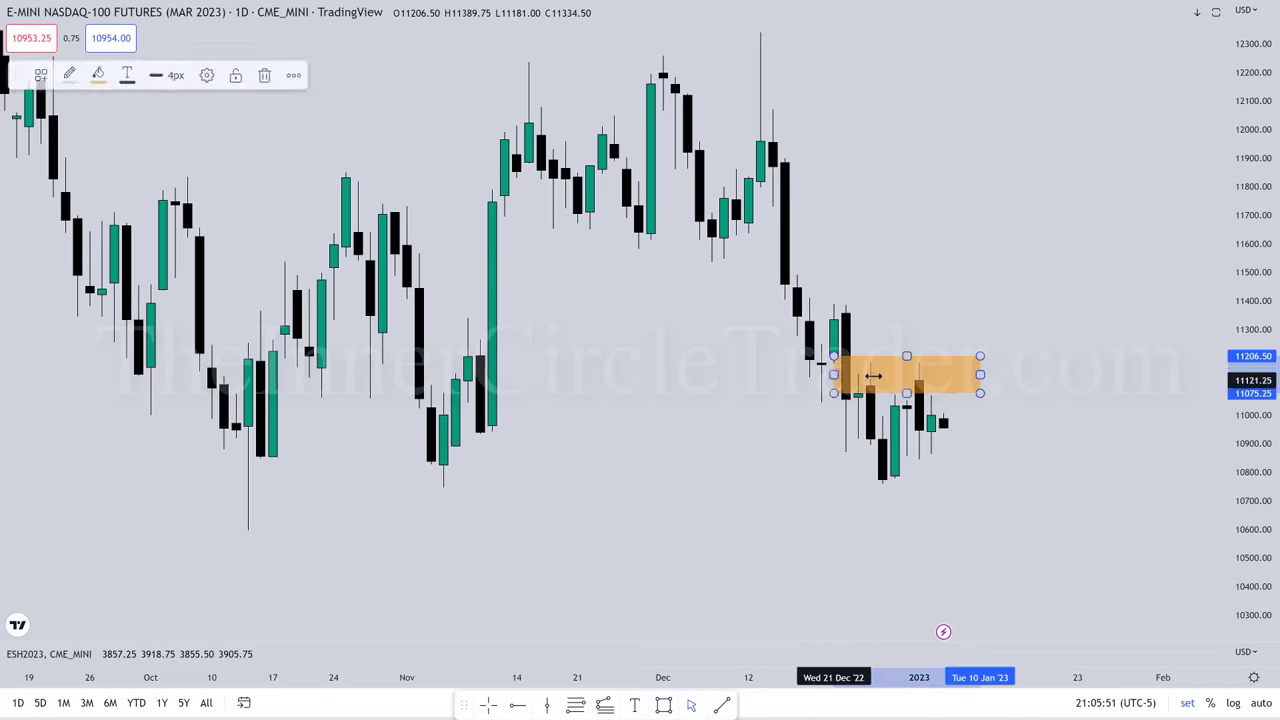
drag(873, 376, 882, 375)
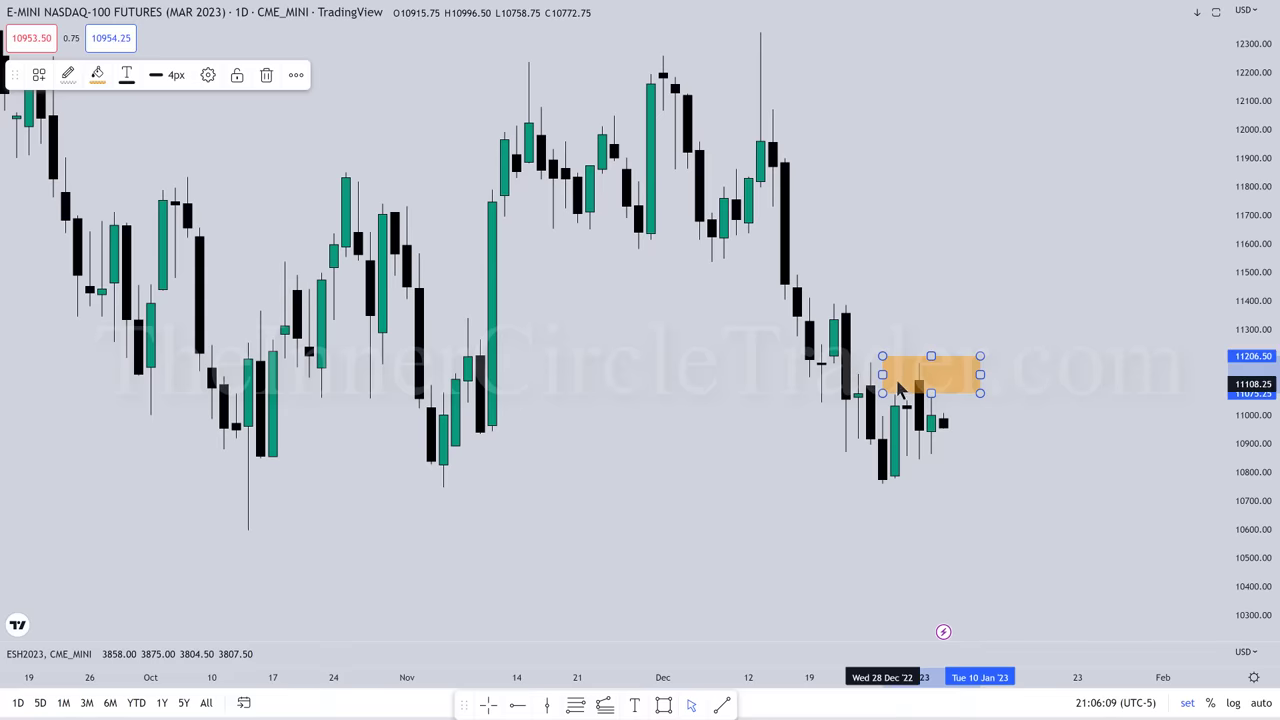
click(868, 375)
drag(868, 375, 834, 375)
click(870, 327)
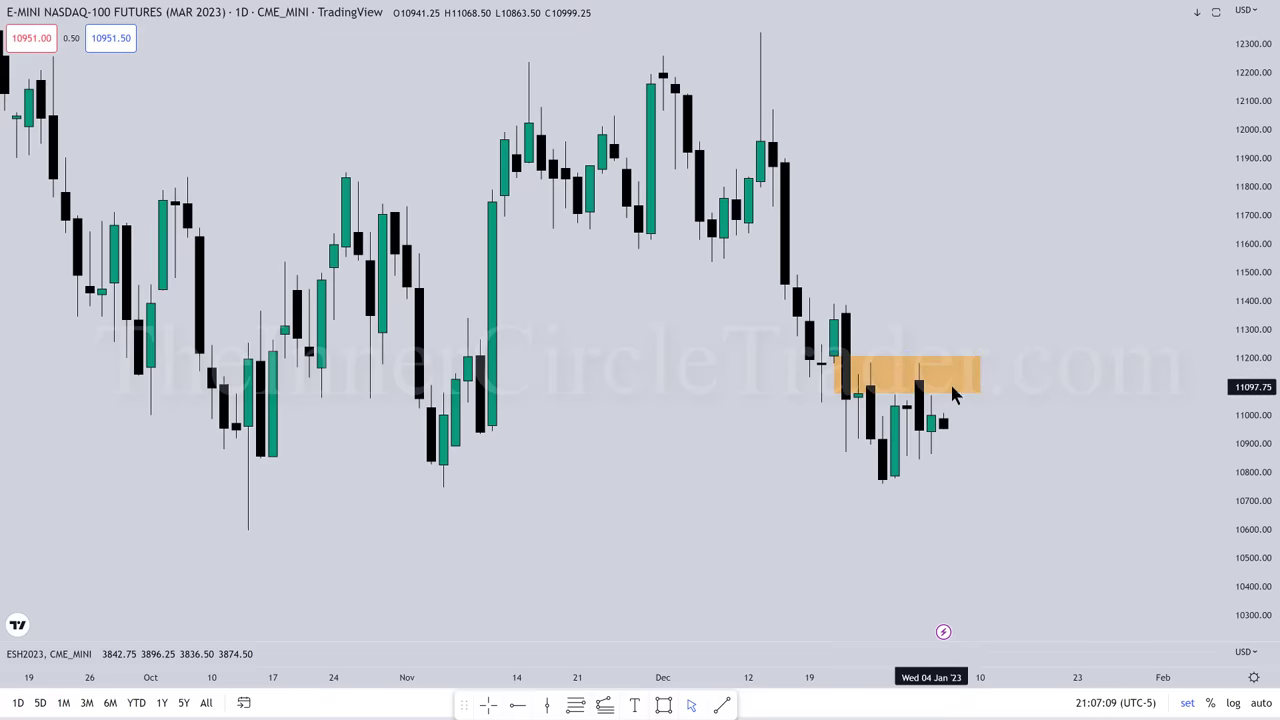
Shorten the orange rectangle so that it ends at the 5 January 2023 candle
click(979, 369)
drag(981, 370, 943, 374)
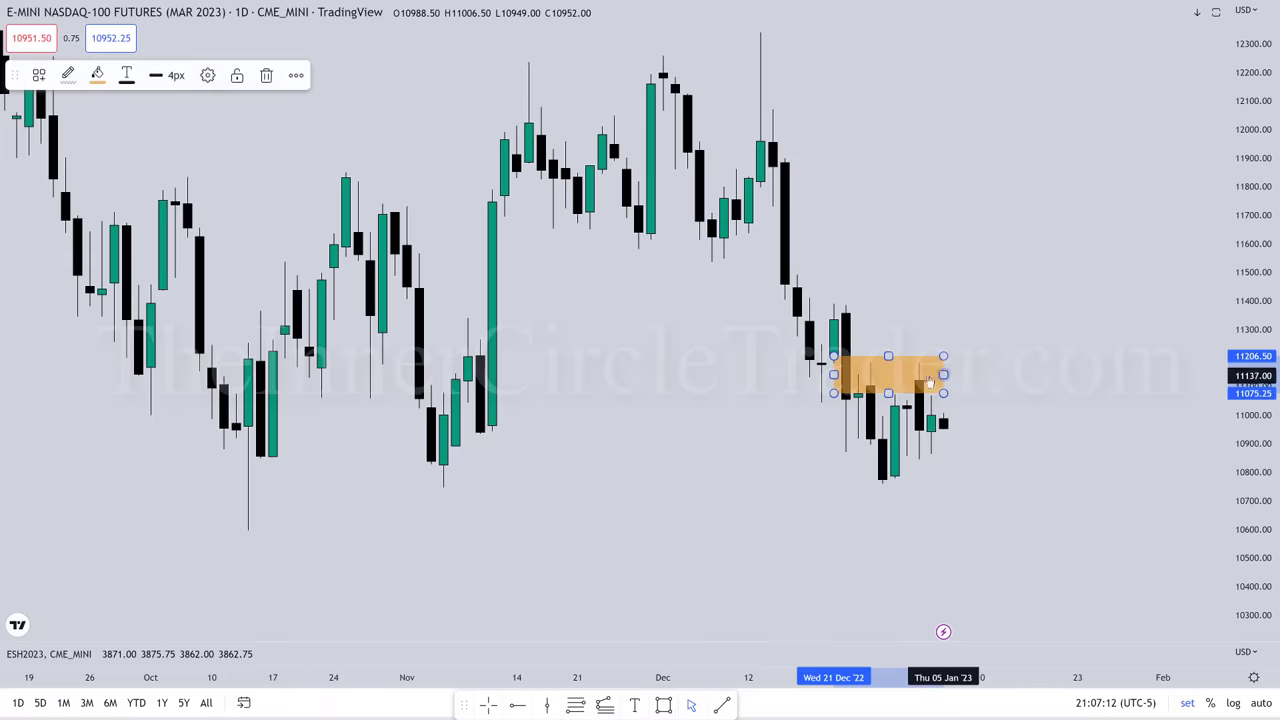
click(975, 340)
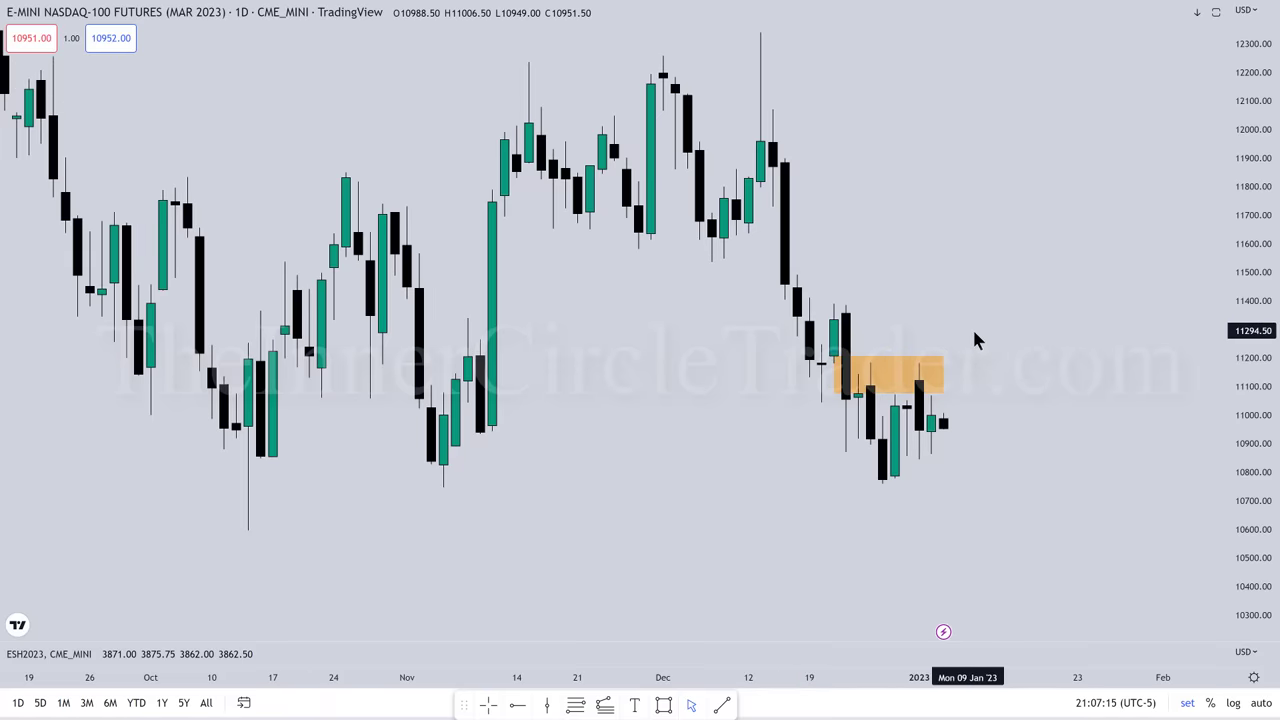
Switch the chart to the 60-minute interval and auto-fit the price scale
text(60)
key(Return)
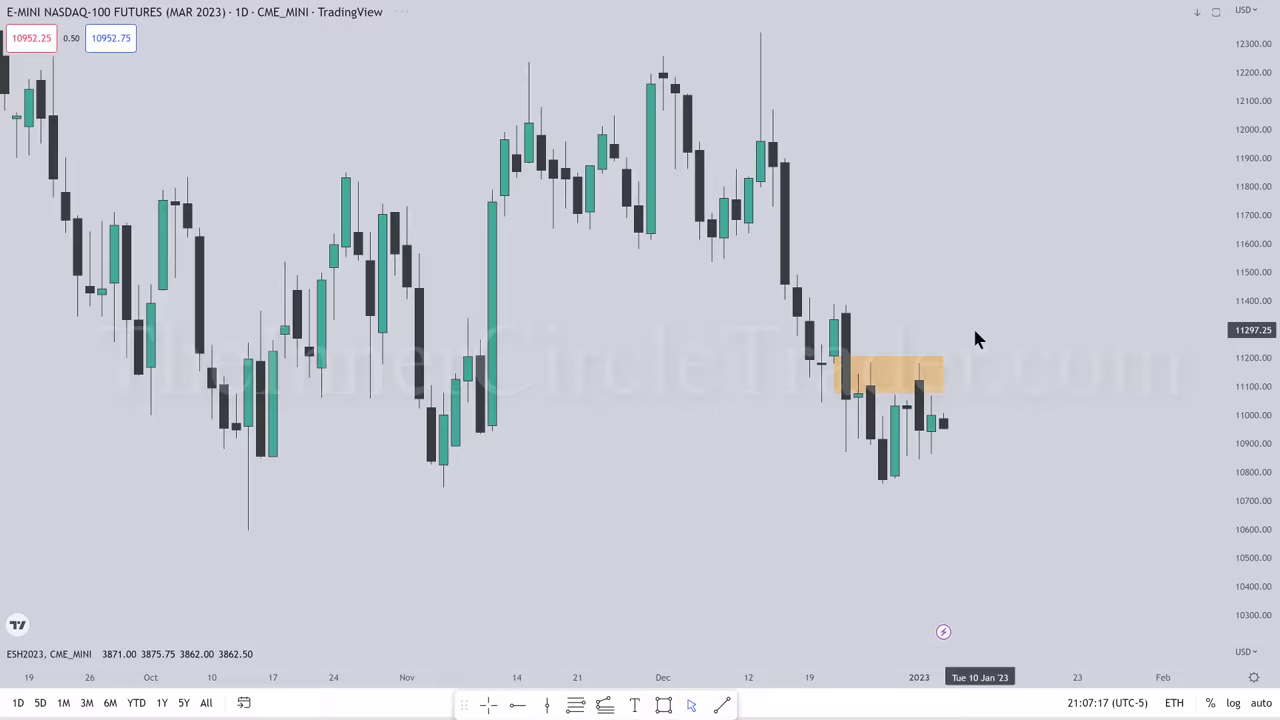
double_click(1248, 415)
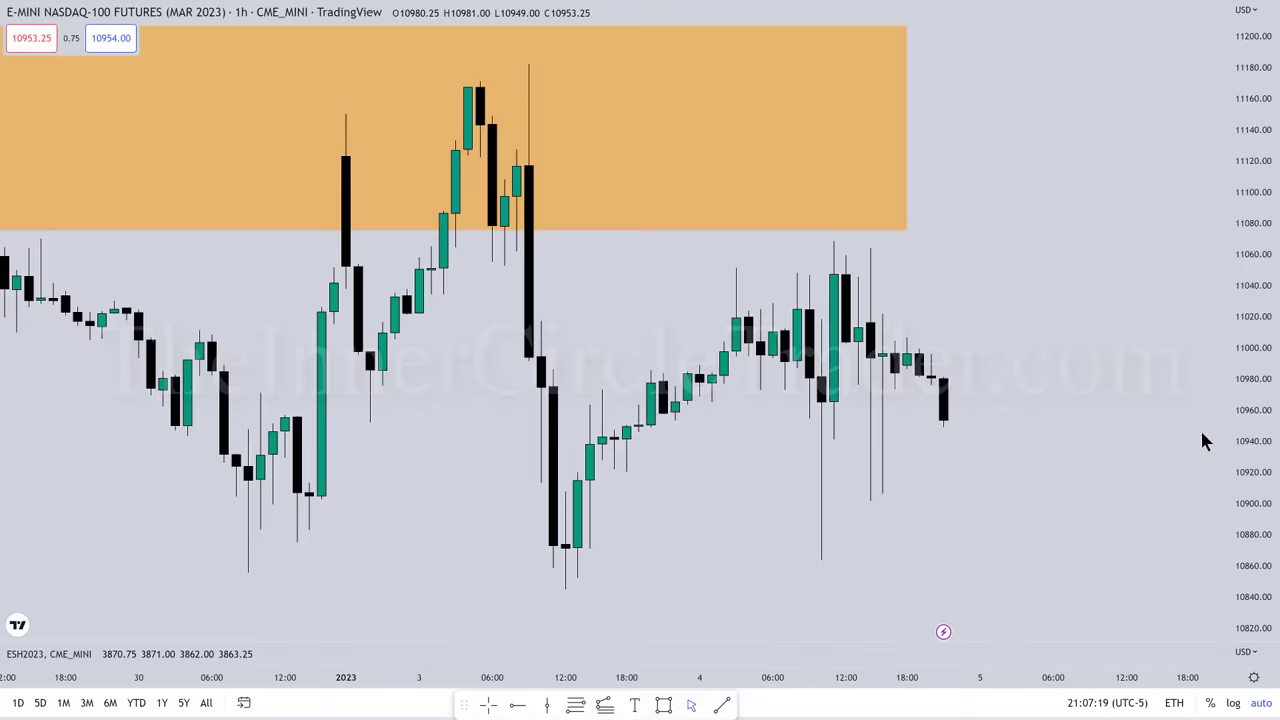
Try a horizontal ray at 11061.75 starting from the 3 January 08:00 candle, and delete it
drag(653, 551, 748, 532)
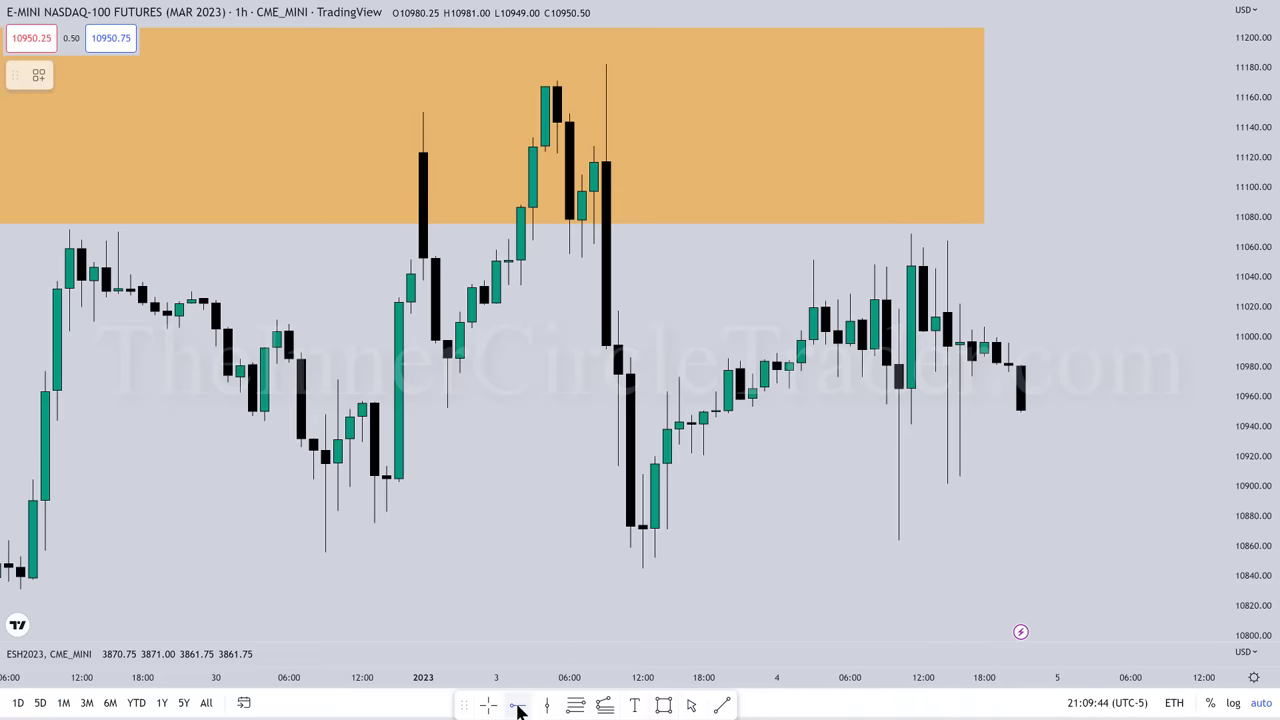
click(595, 246)
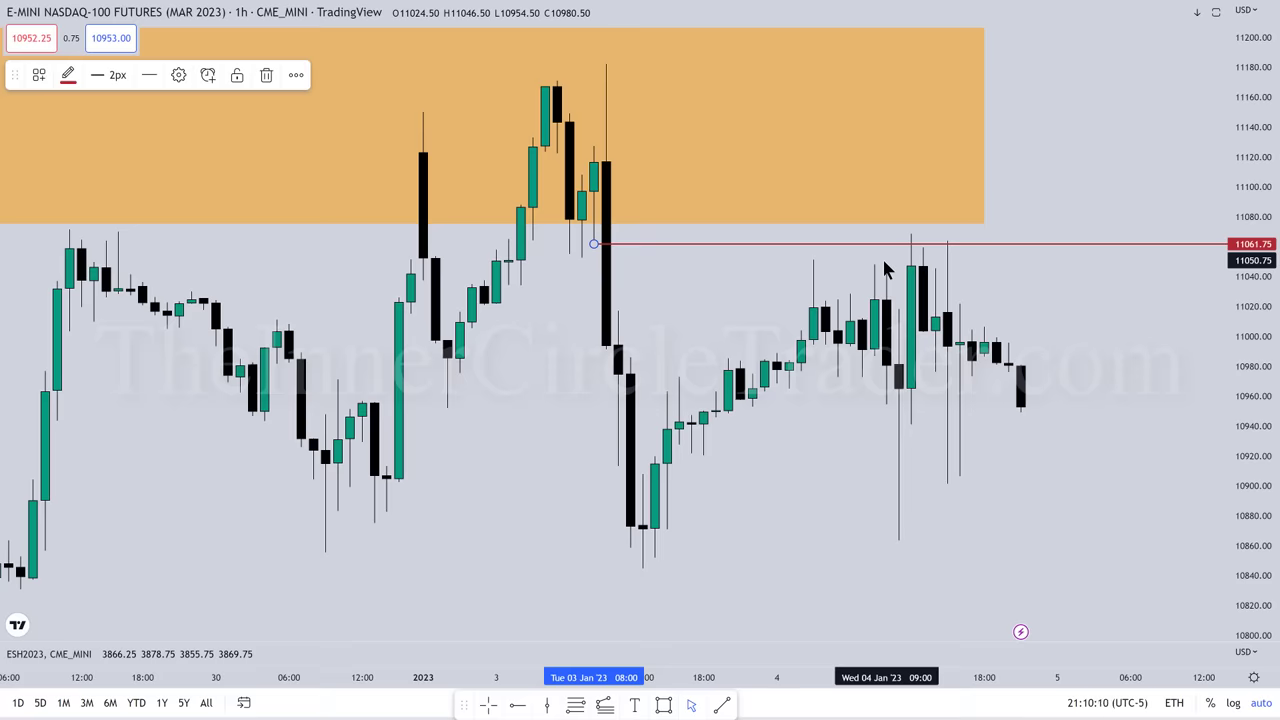
key(Delete)
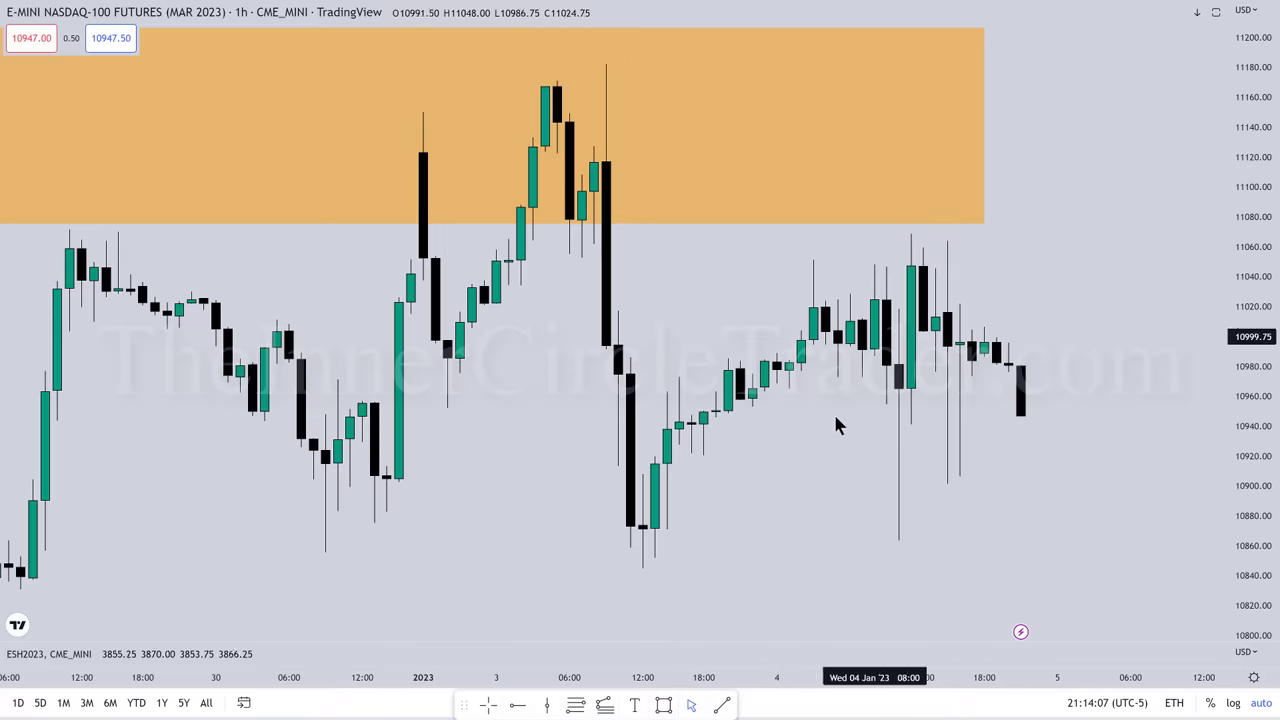
Switch the chart to the 15-minute interval and examine the price action back to the 3 January midday low
text(15)
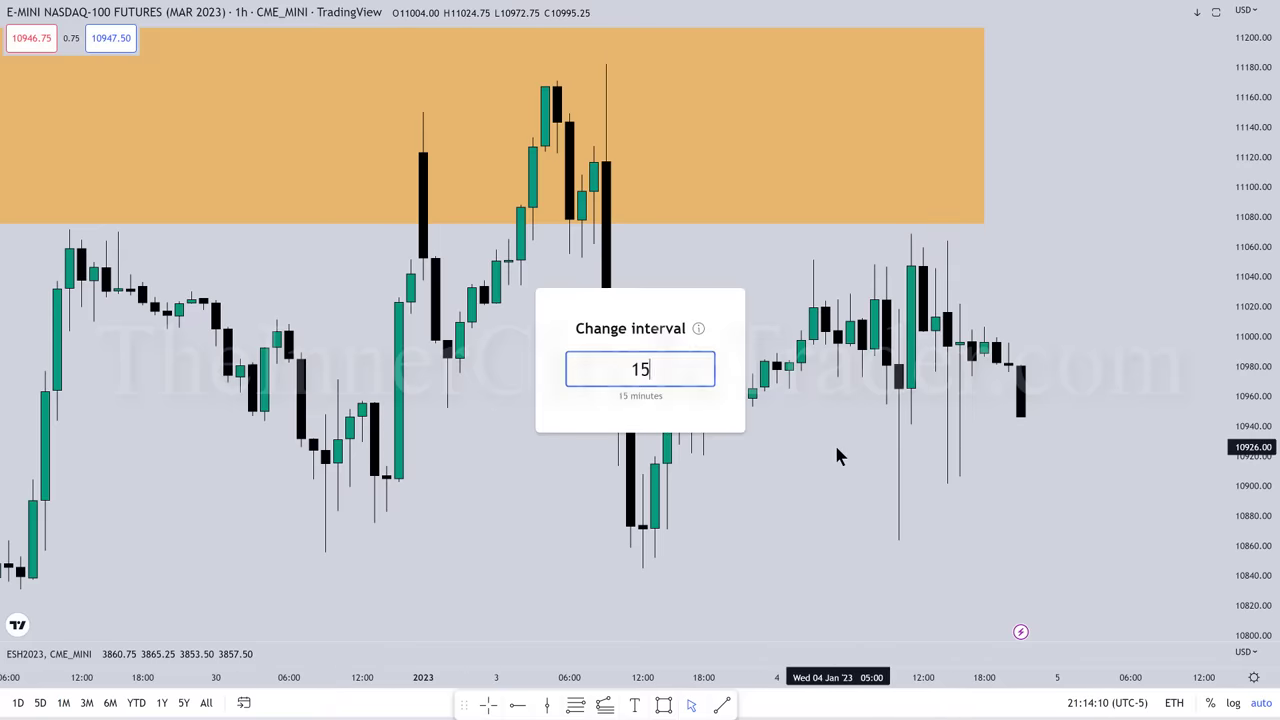
key(Return)
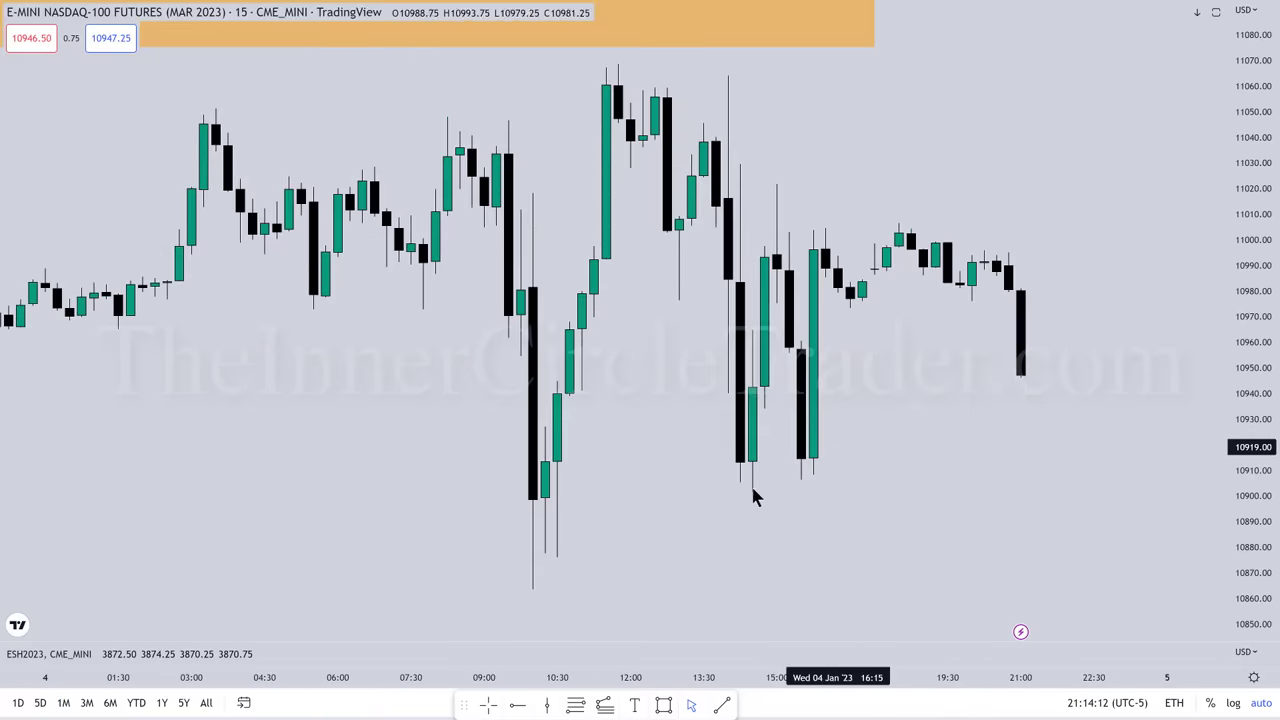
scroll(446, 510, left, 3)
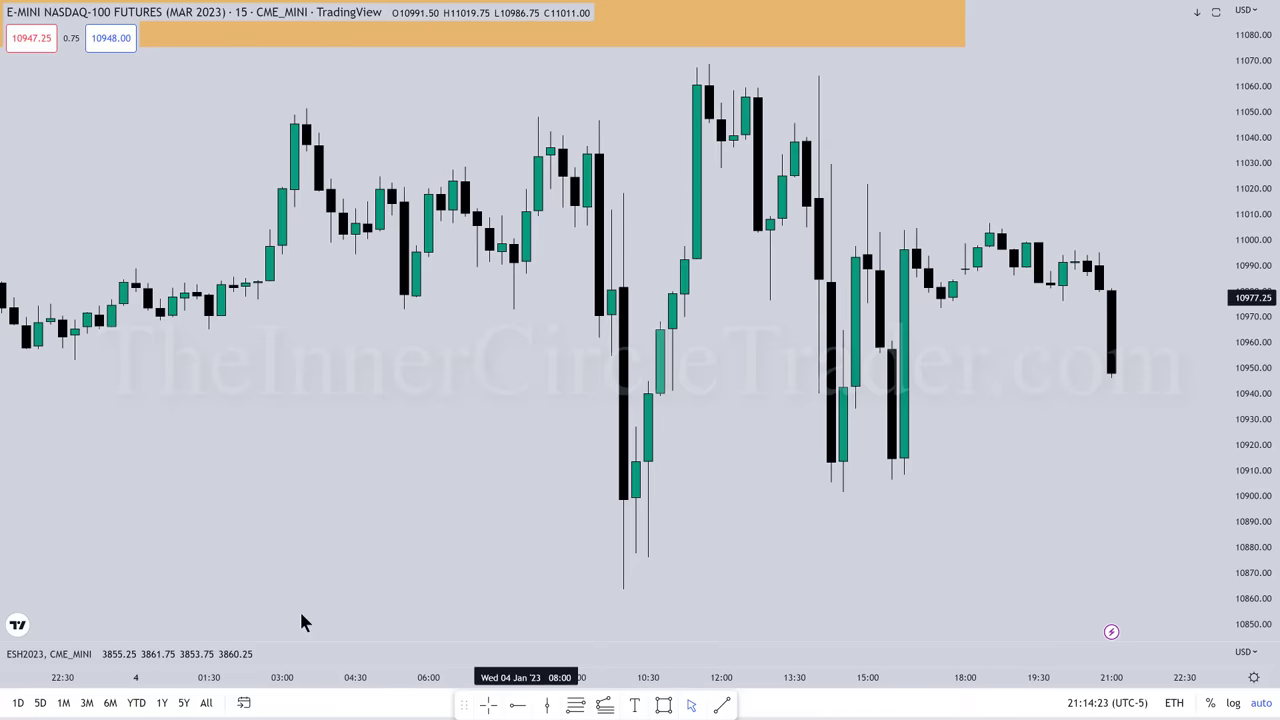
scroll(560, 555, left, 10)
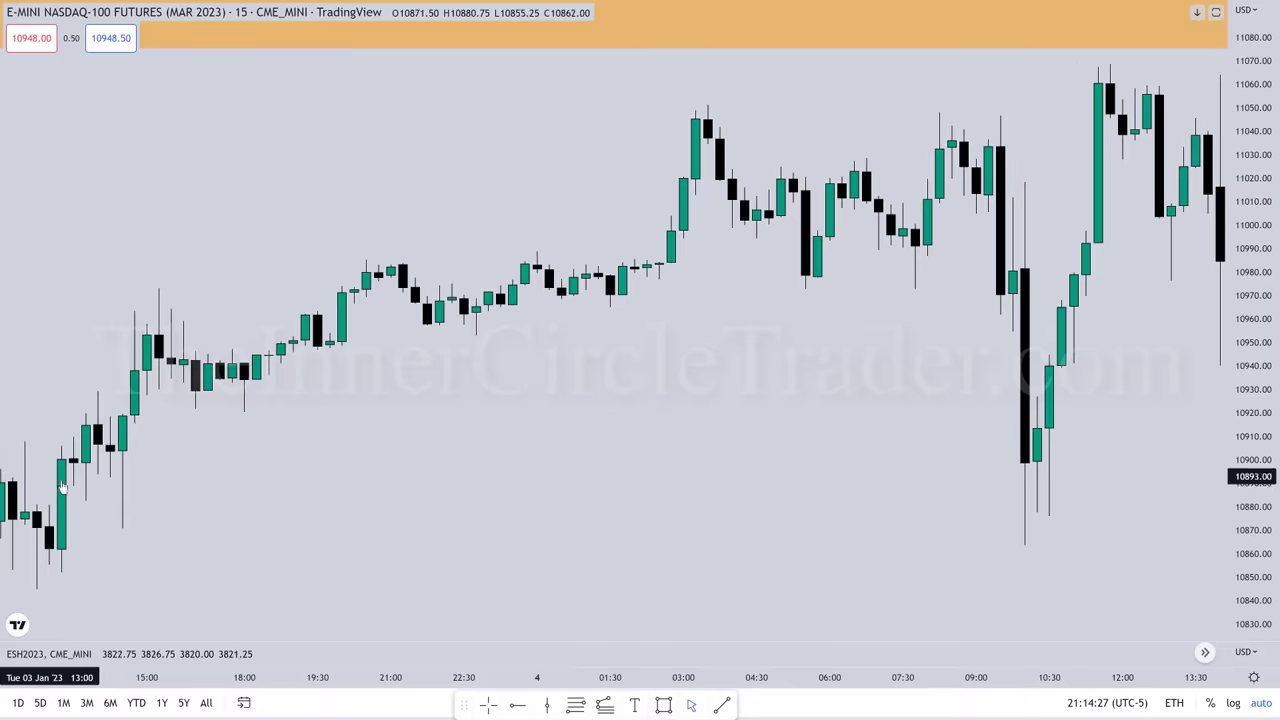
scroll(113, 545, left, 3)
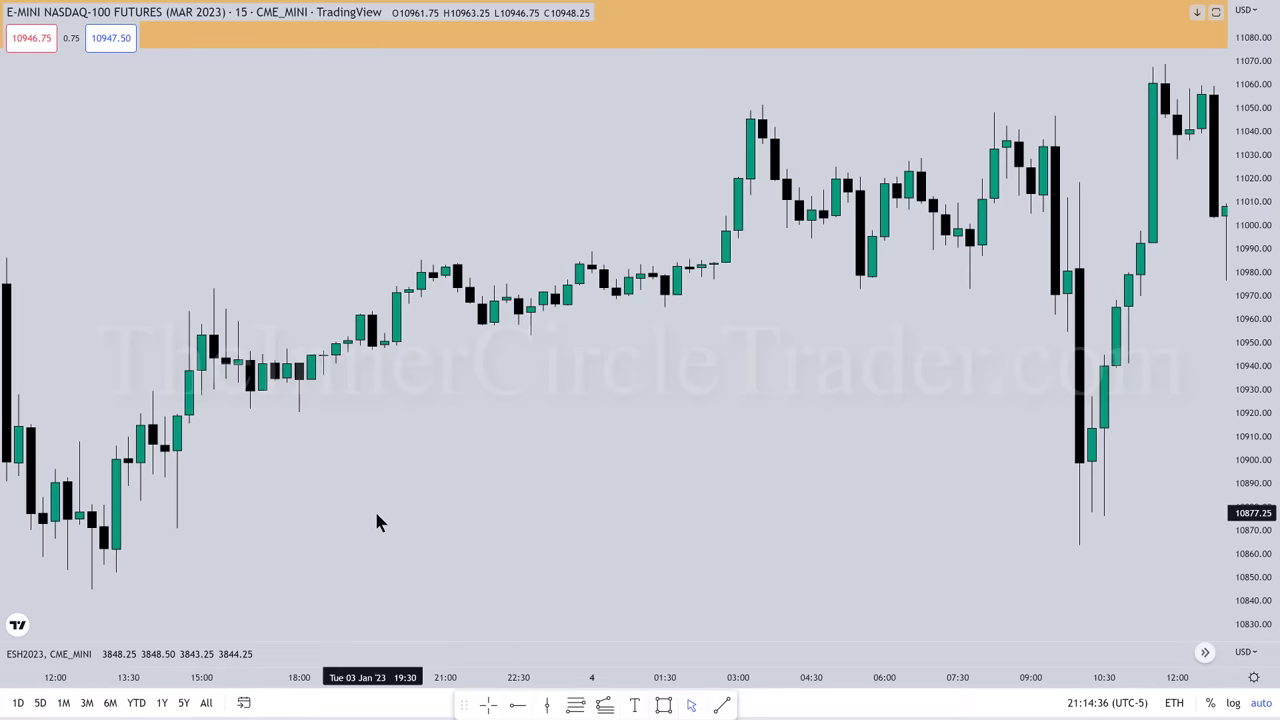
Switch the chart to the 5-minute interval and check which time zone the chart uses
text(5)
key(Return)
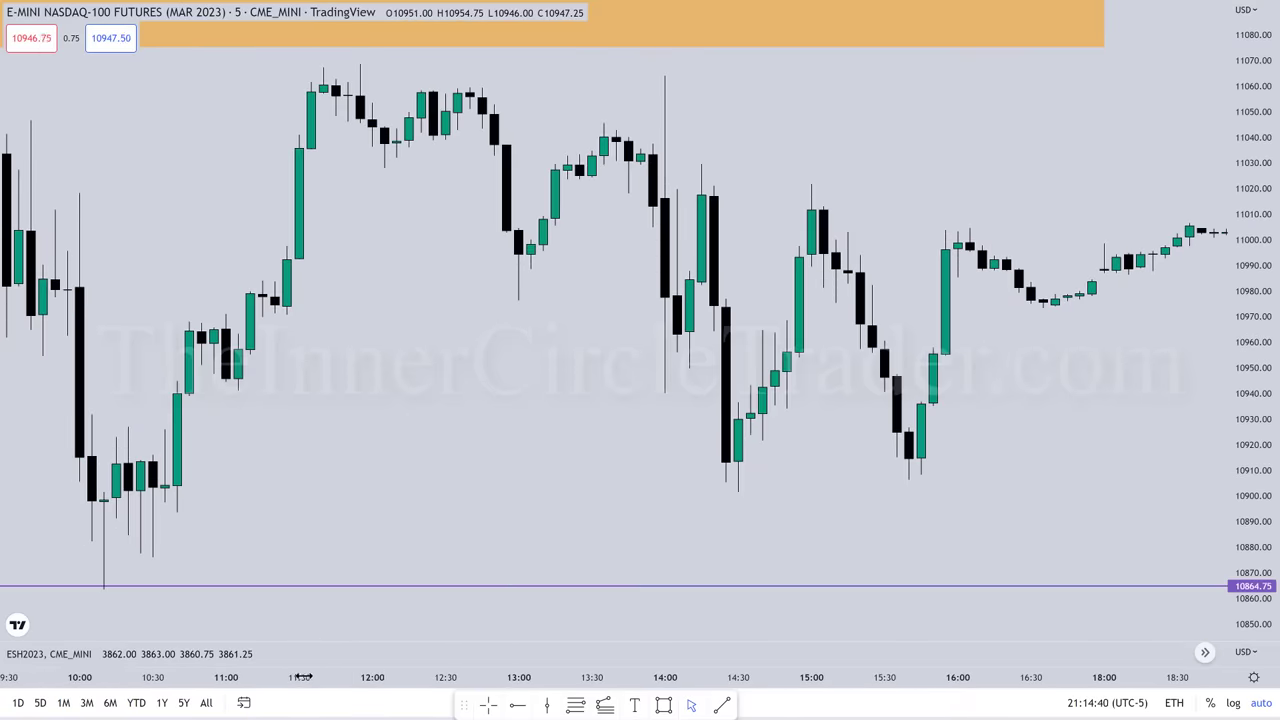
scroll(432, 668, down, 1)
drag(432, 668, 709, 460)
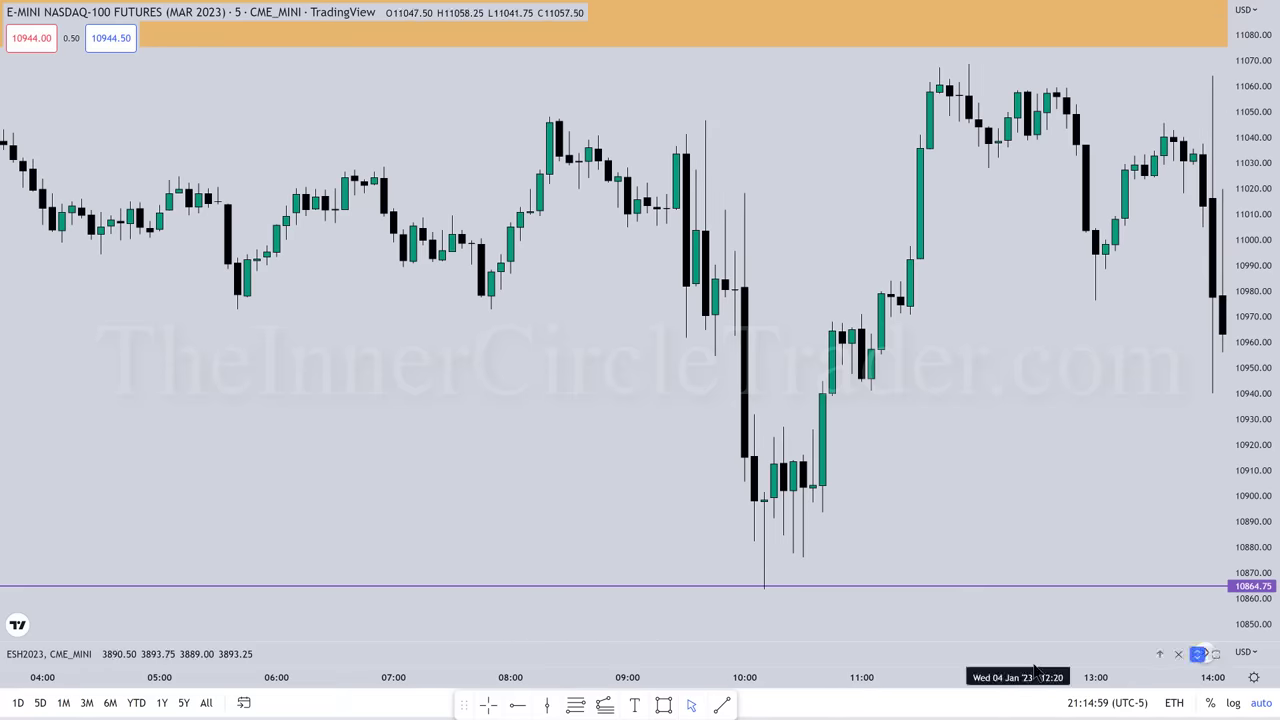
click(1129, 703)
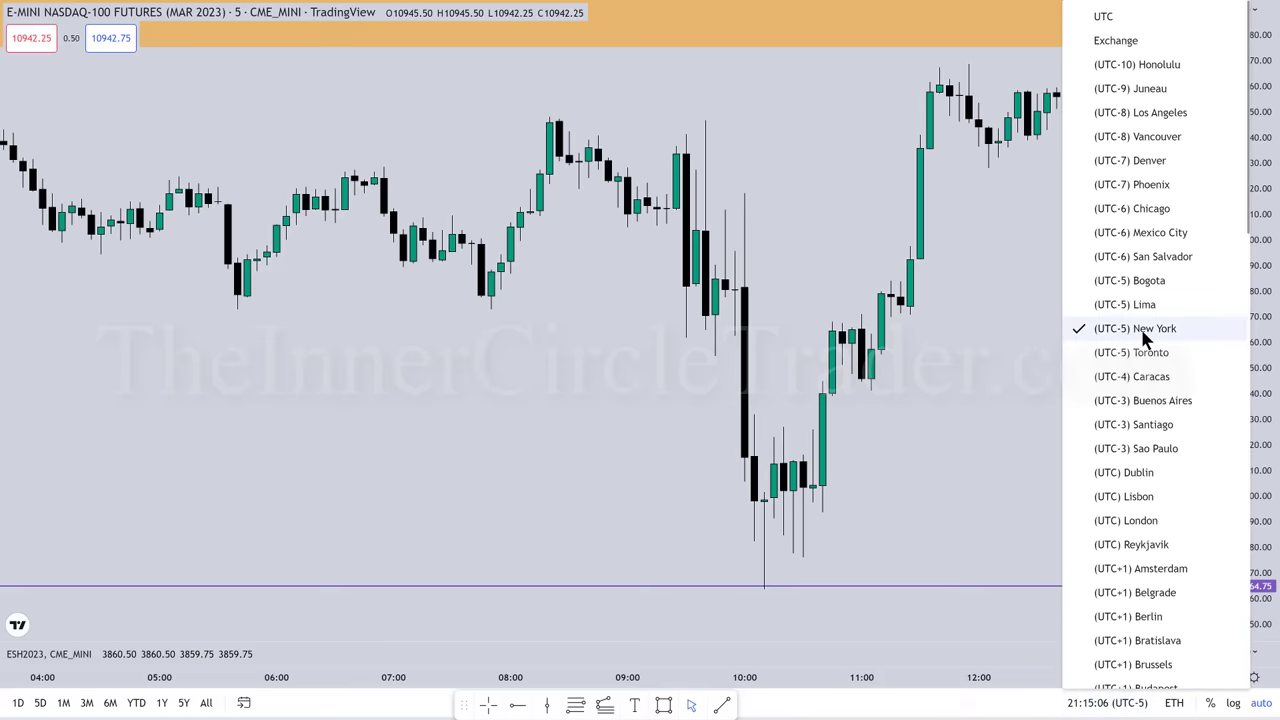
click(1014, 371)
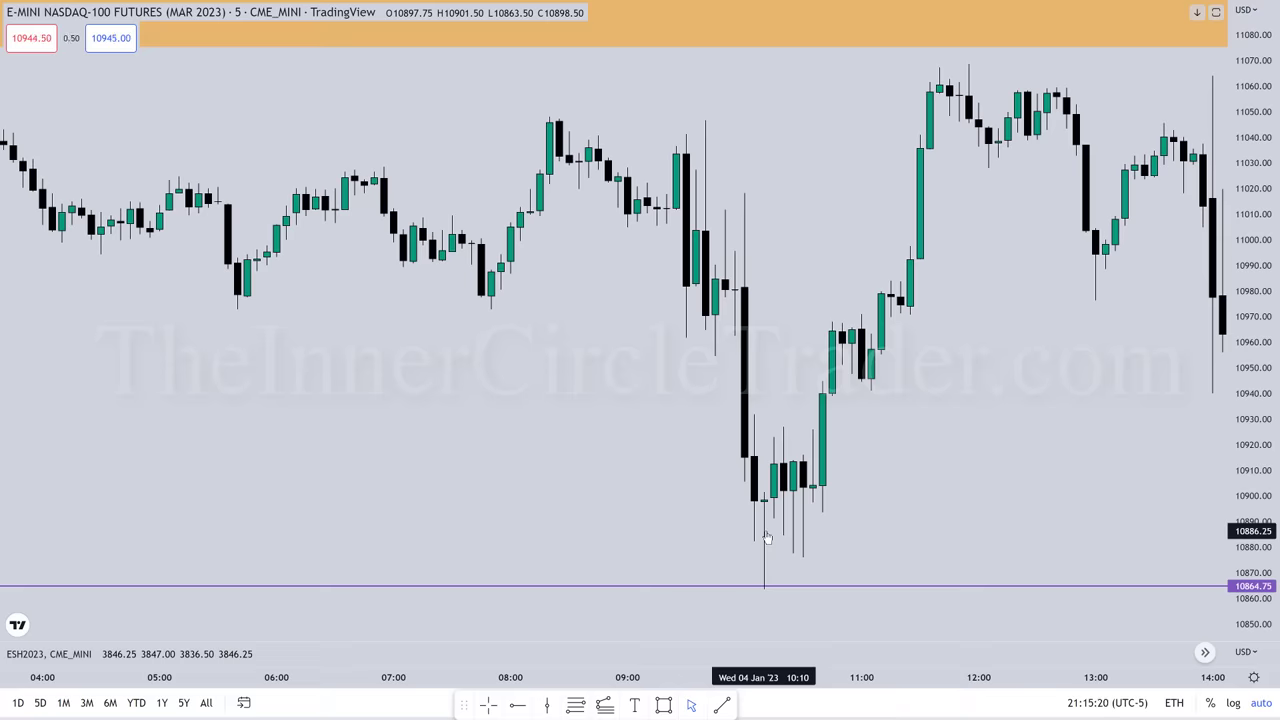
Trace the purple 10864.75 line back to its origin on 3 January and return to the 4 January 10:10 low
drag(311, 676, 470, 674)
drag(331, 493, 919, 500)
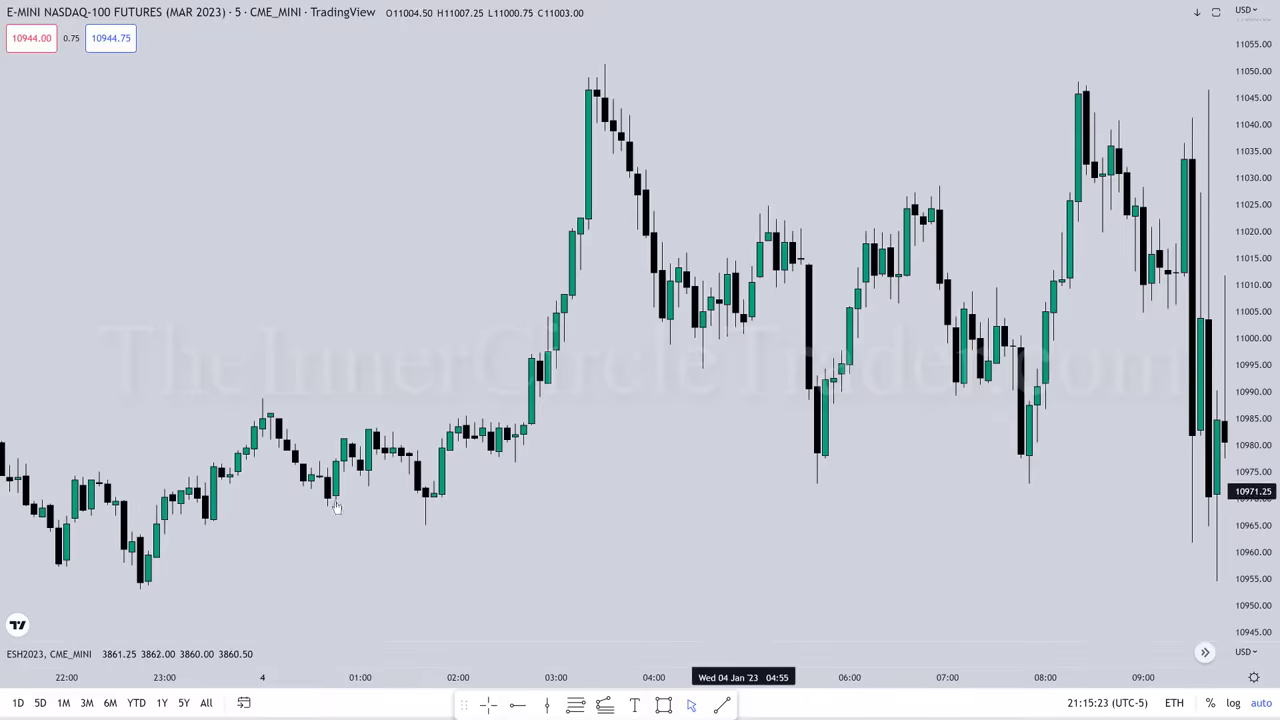
drag(550, 525, 996, 528)
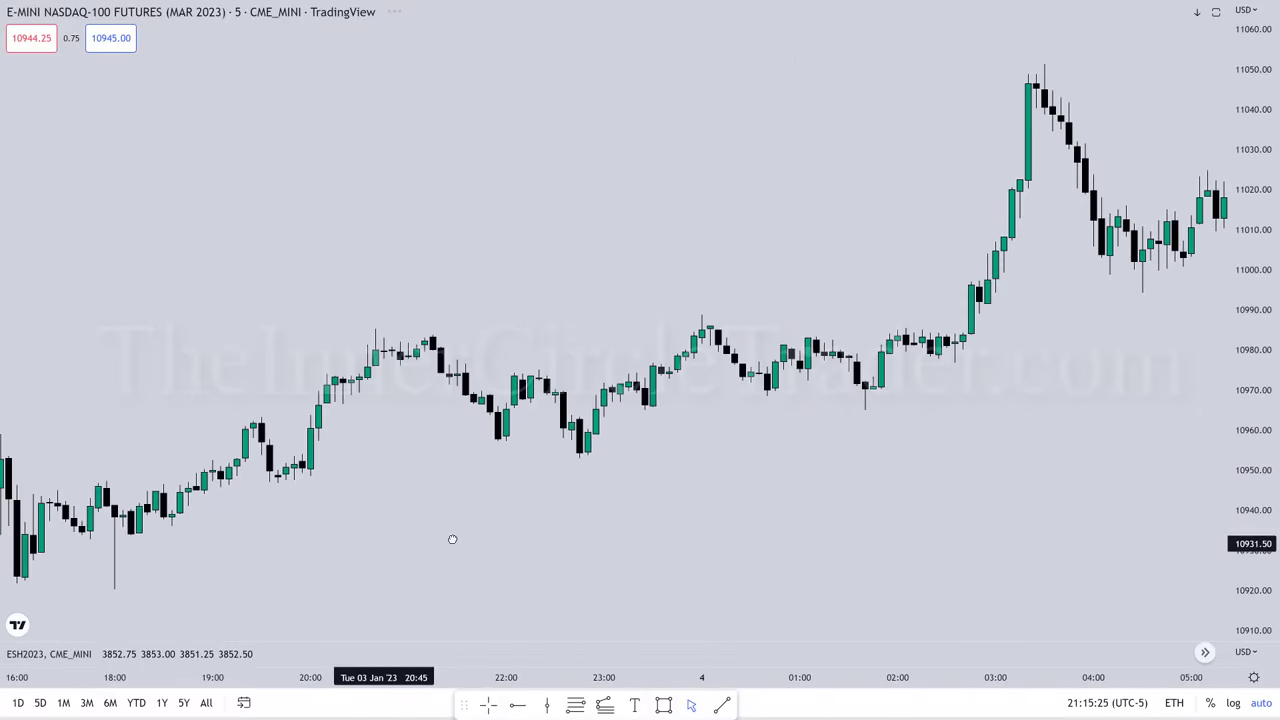
drag(623, 535, 942, 535)
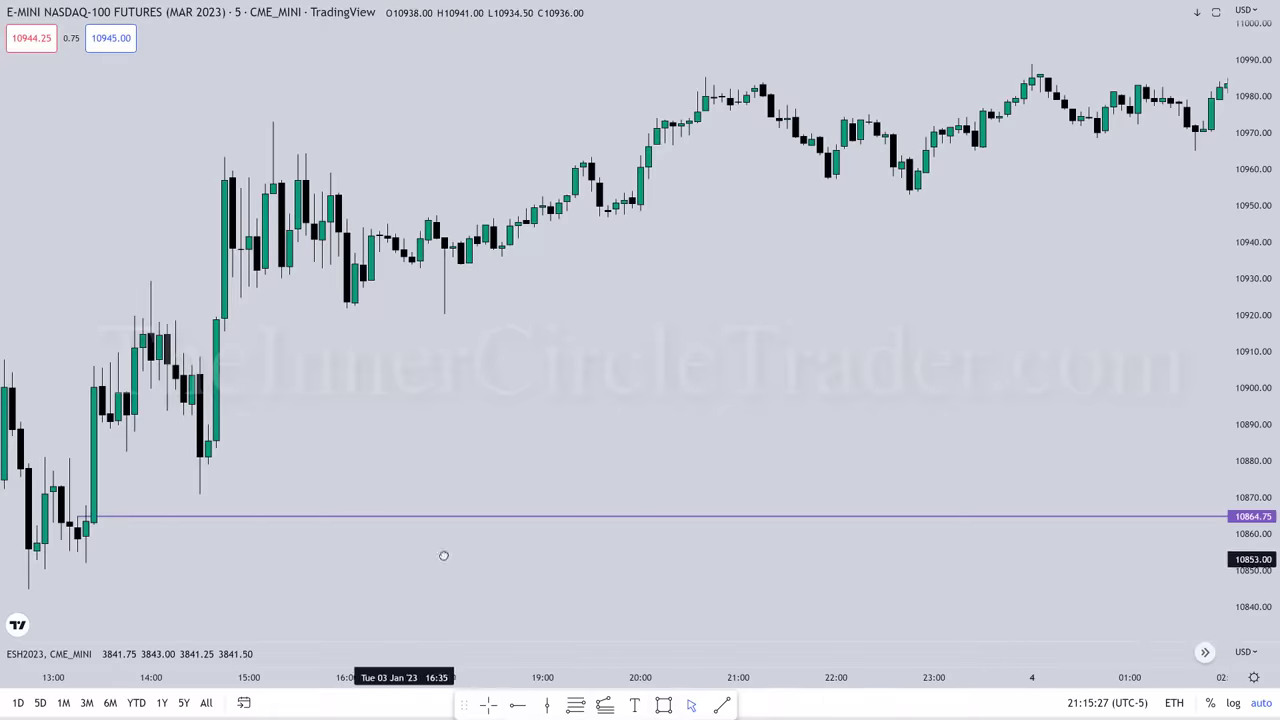
drag(443, 557, 641, 566)
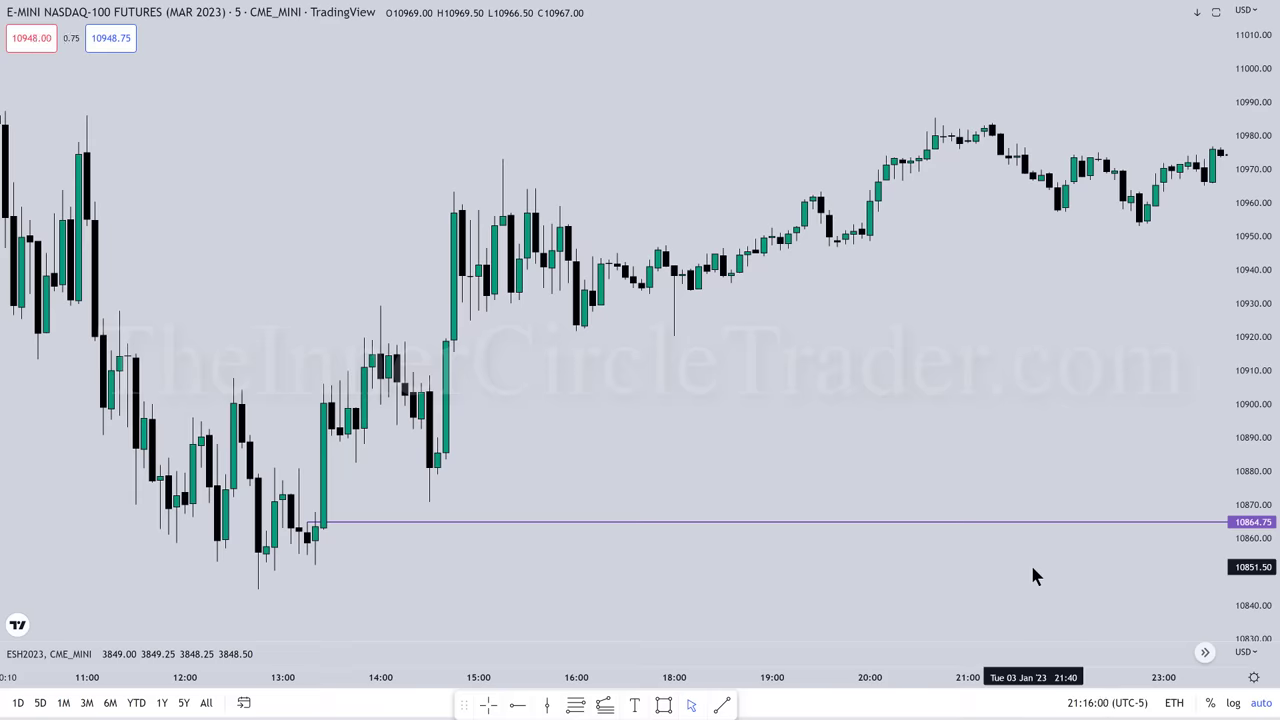
drag(1092, 580, 337, 543)
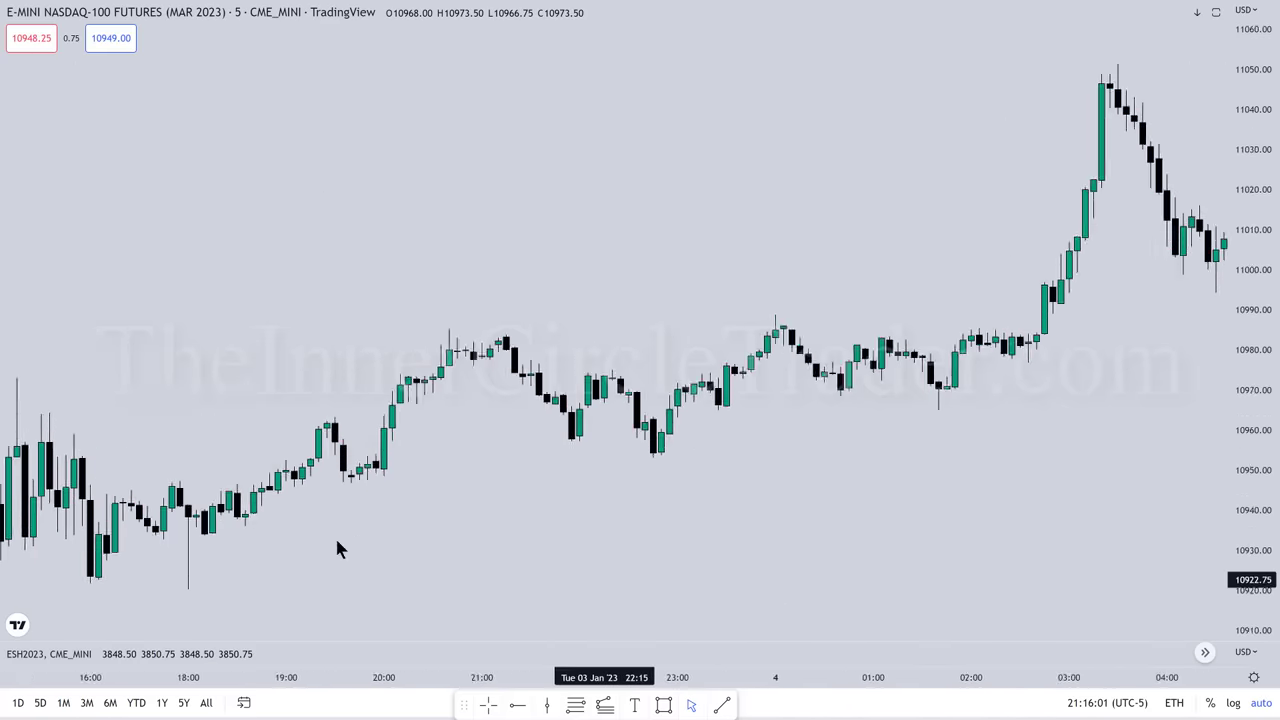
drag(1074, 534, 460, 491)
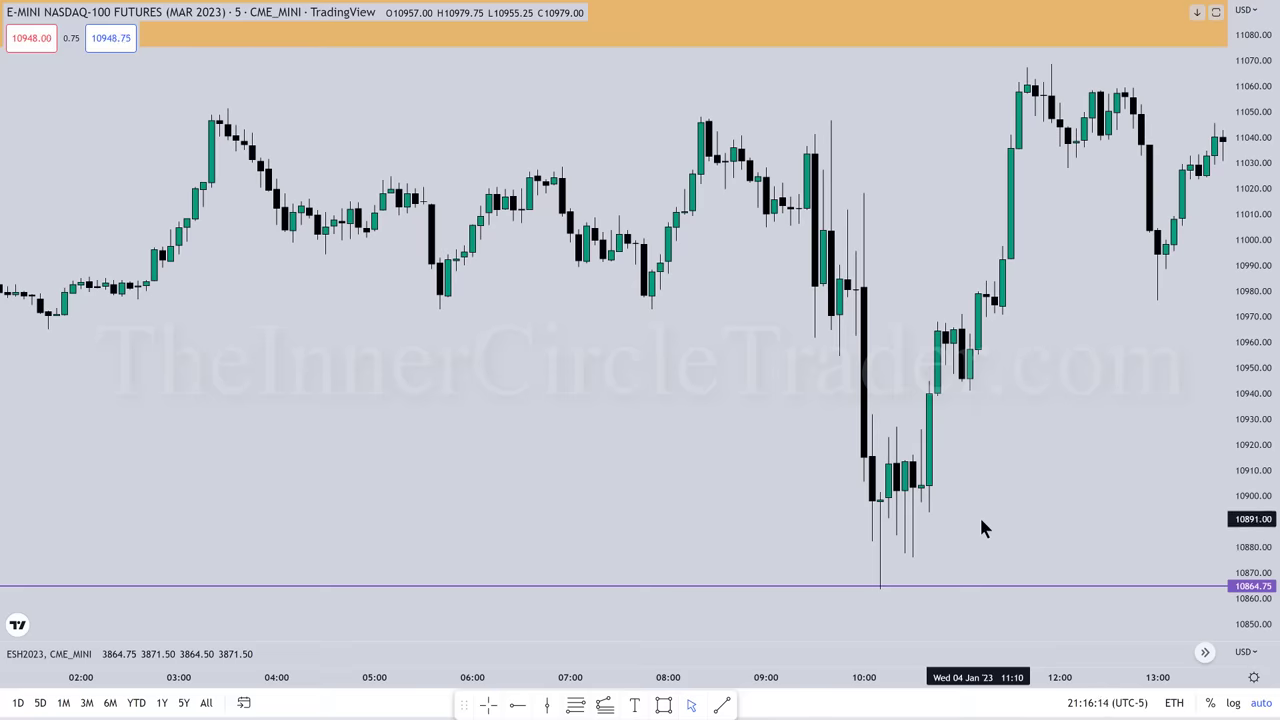
Switch the chart to the 1-minute interval and show the most recent candles with more of the evening session
text(1)
key(Return)
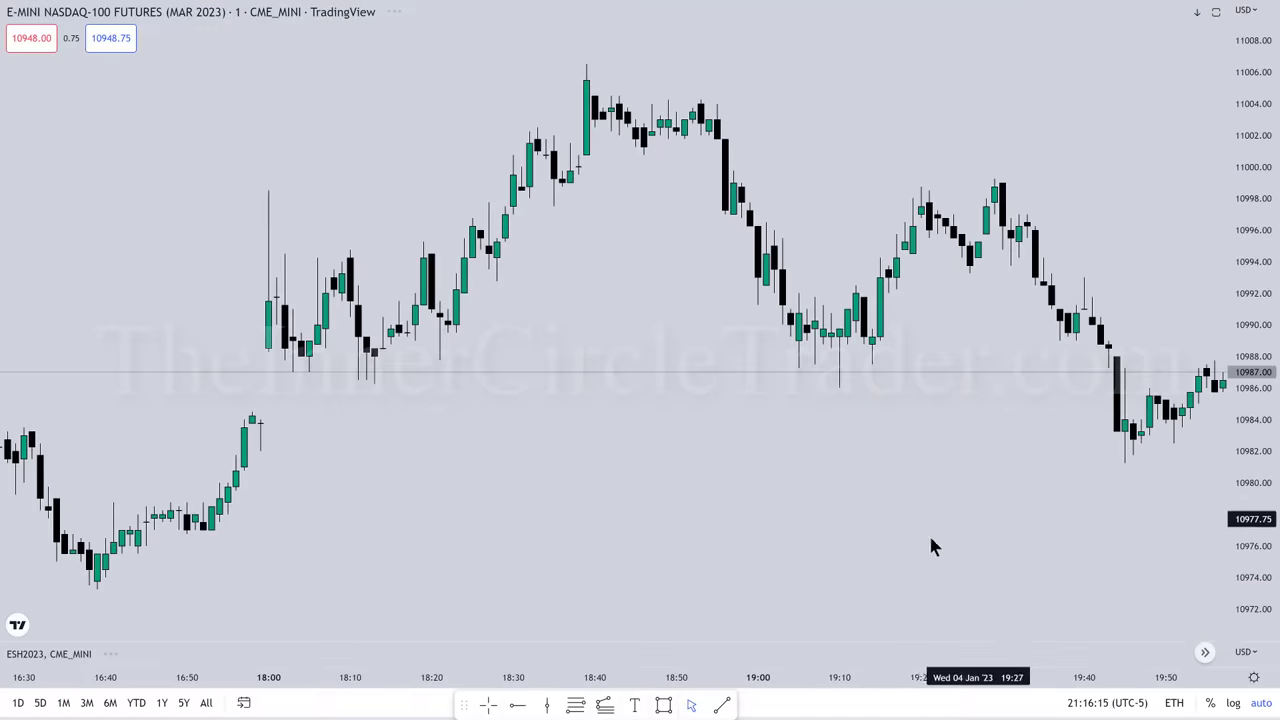
click(1204, 652)
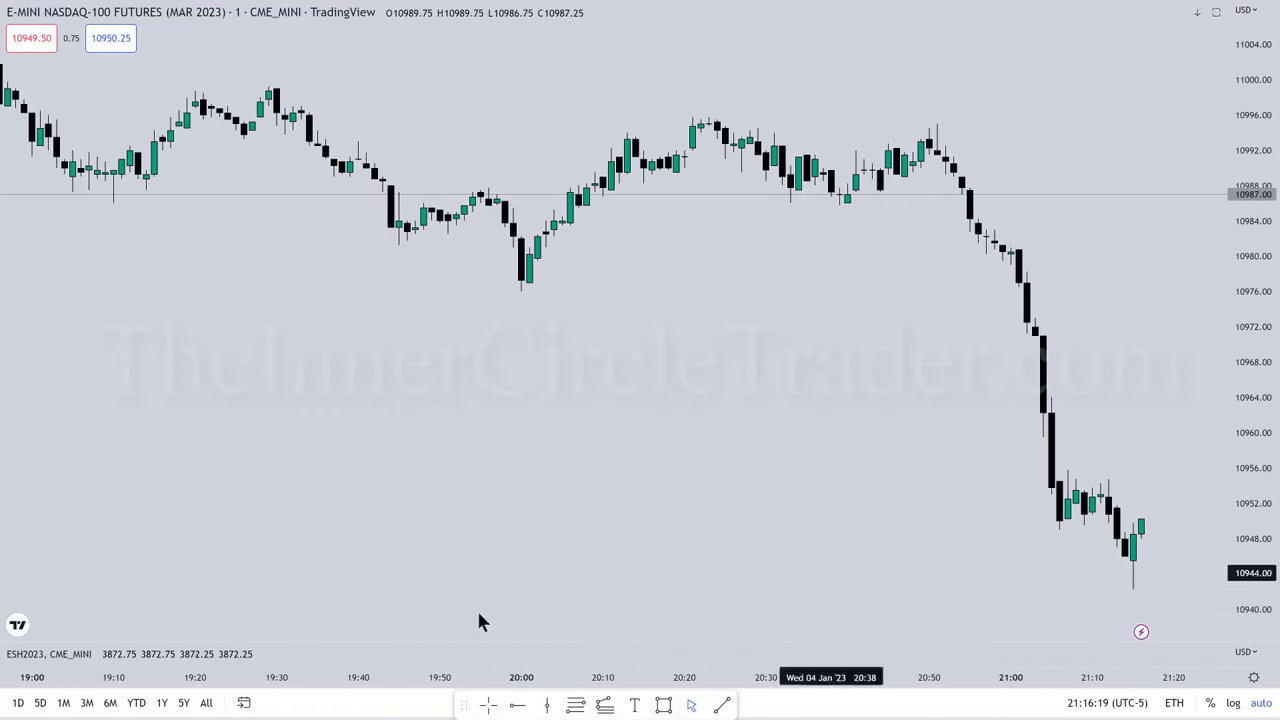
scroll(360, 500, left, 15)
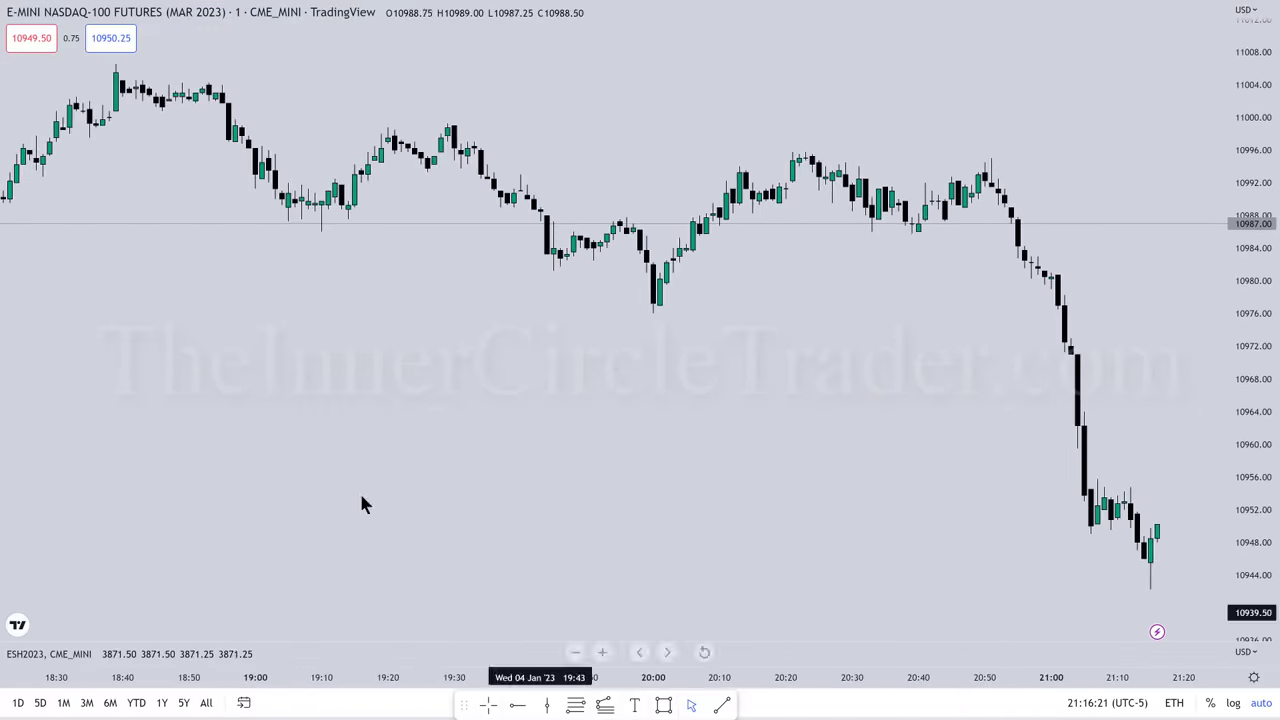
Go back through the 4 January 1-minute candles from the evening session to the annotated Market Maker Buy Model in the morning
scroll(720, 494, left, 10)
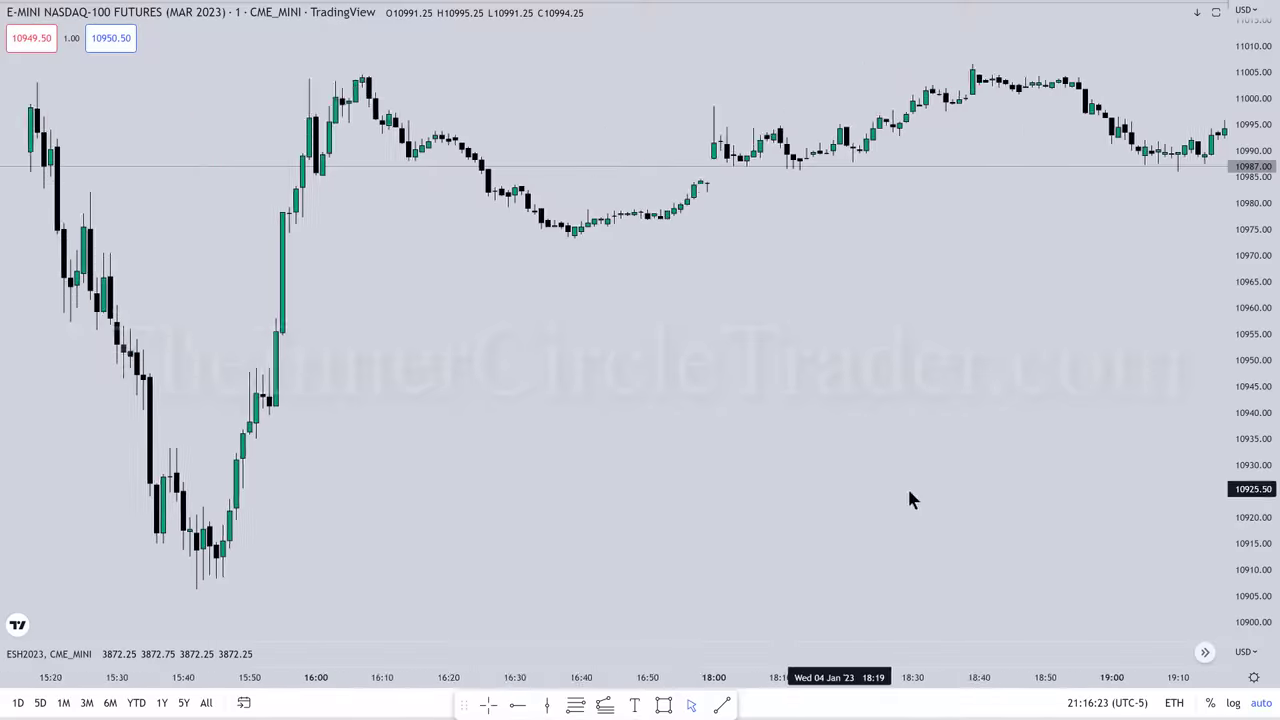
scroll(865, 483, left, 10)
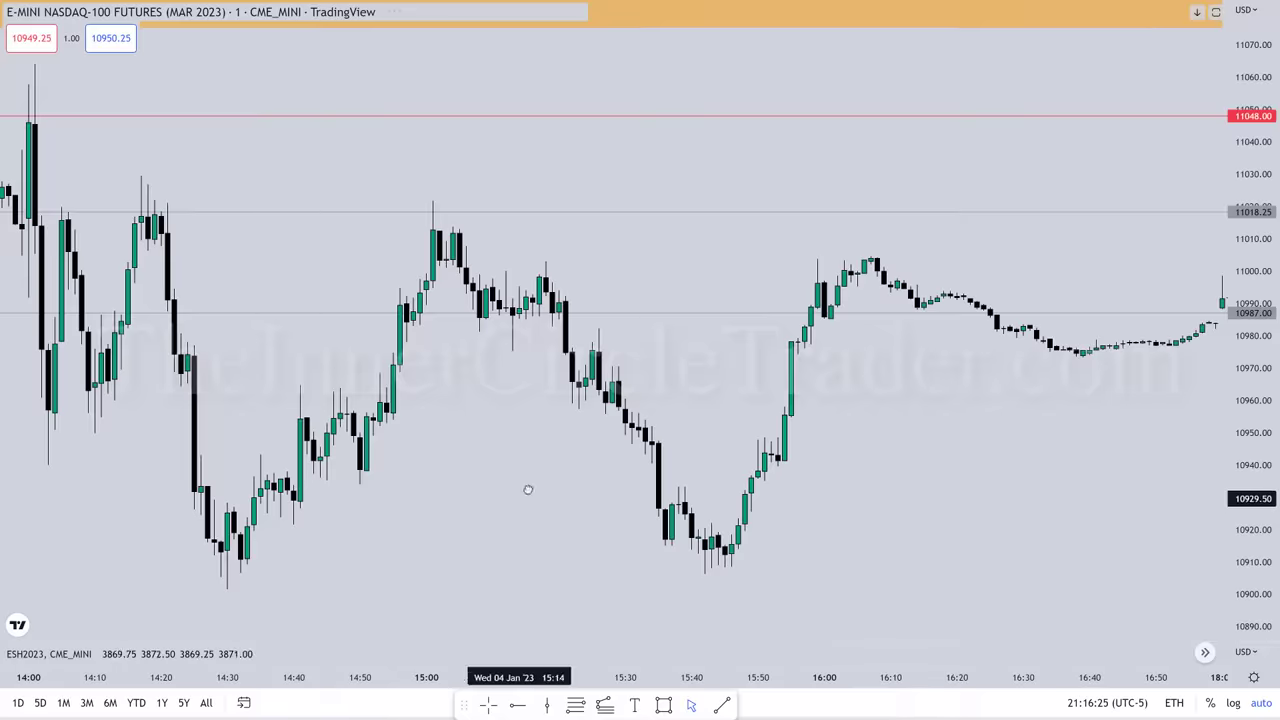
scroll(862, 478, left, 8)
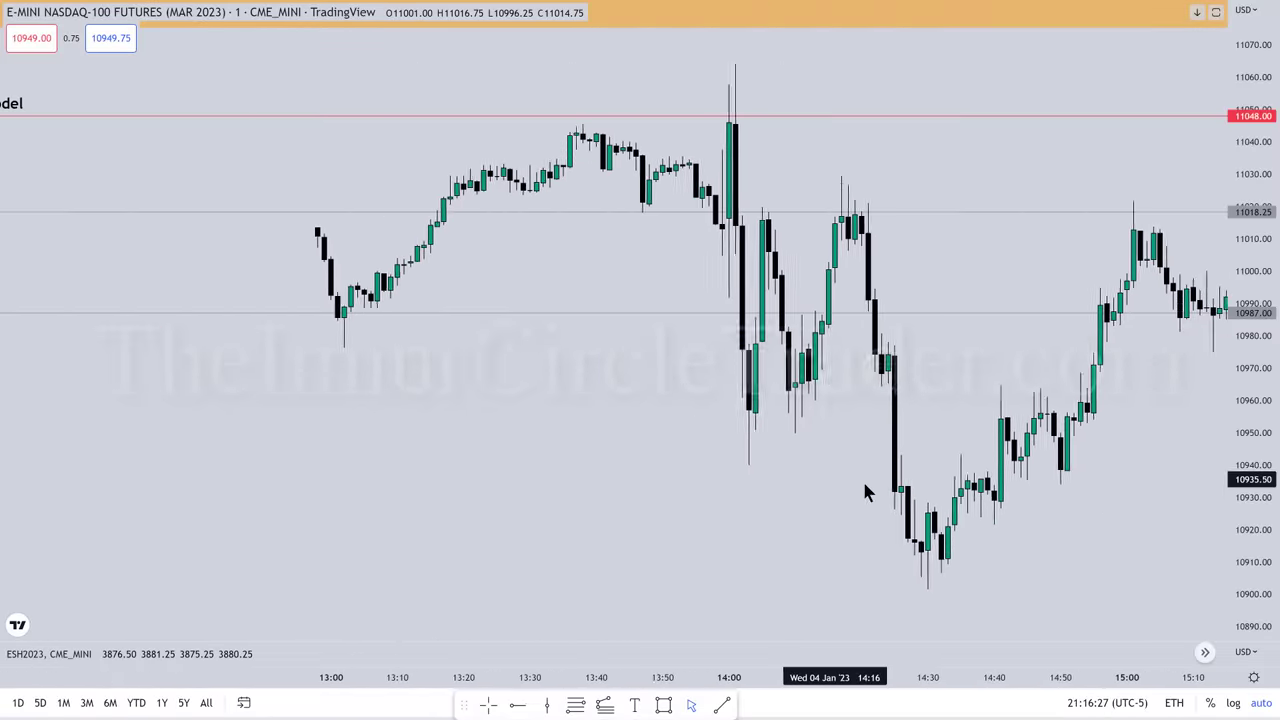
scroll(729, 483, left, 8)
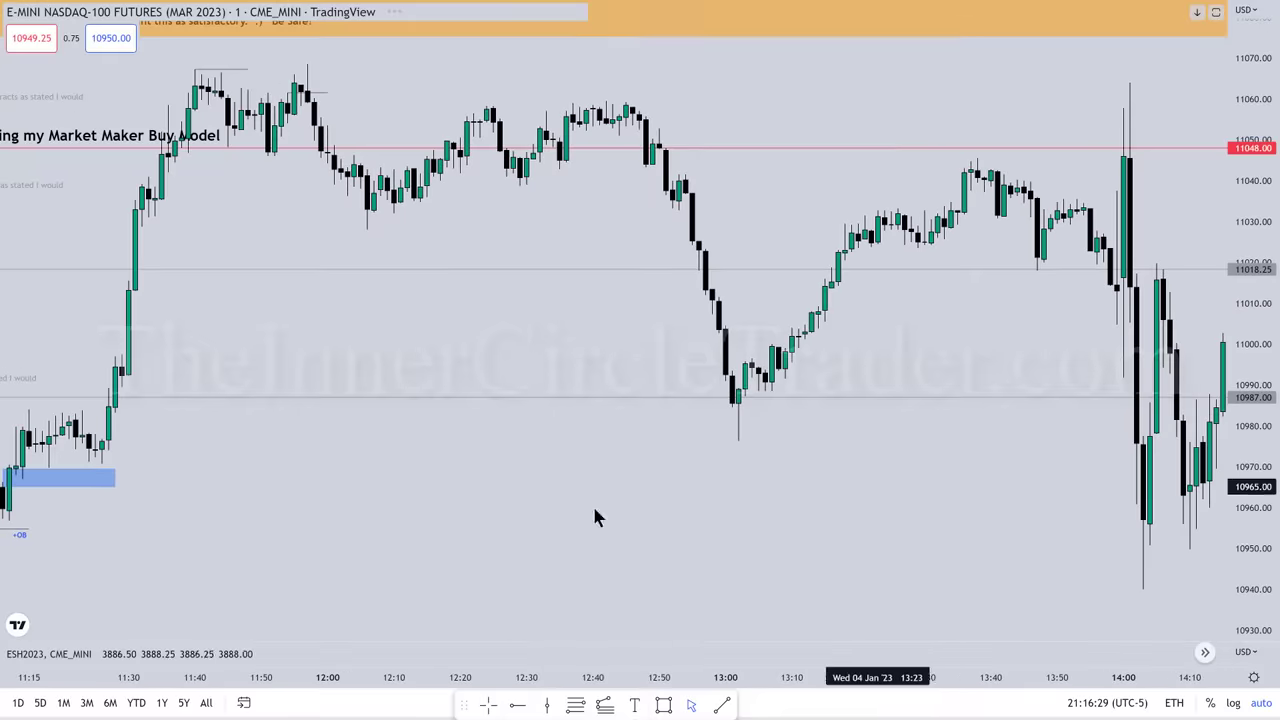
scroll(663, 512, left, 8)
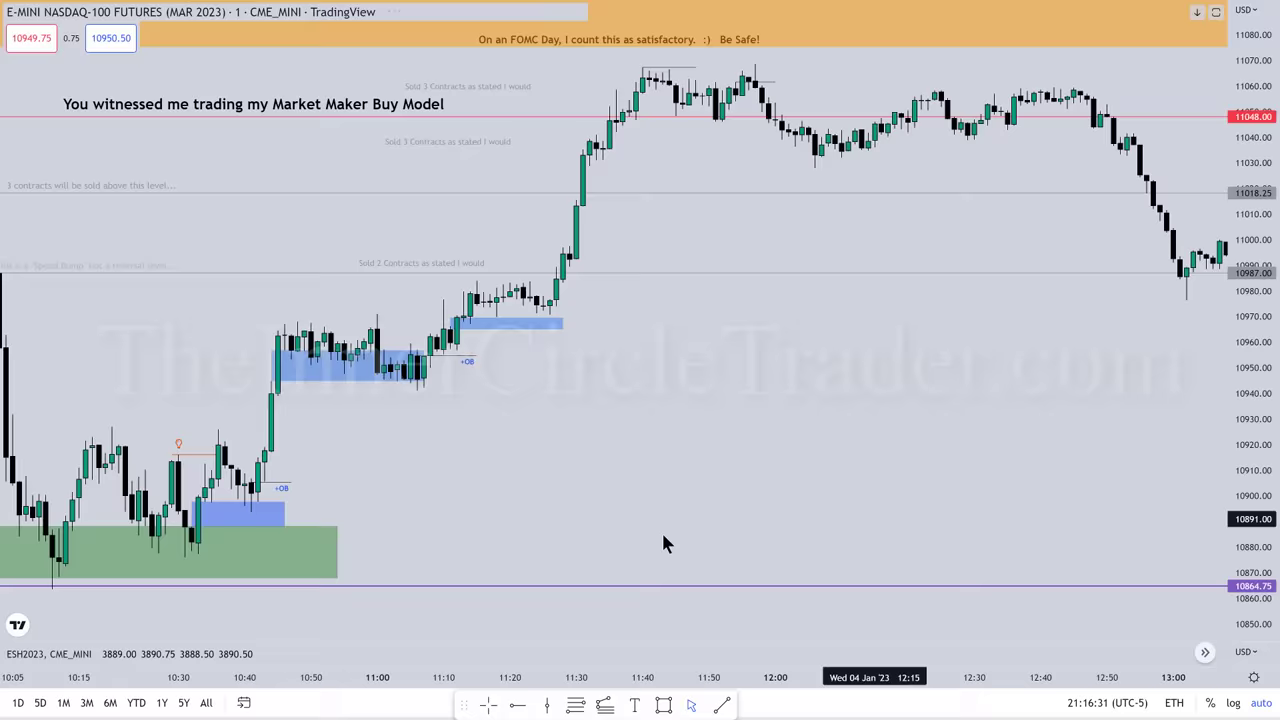
scroll(857, 500, left, 8)
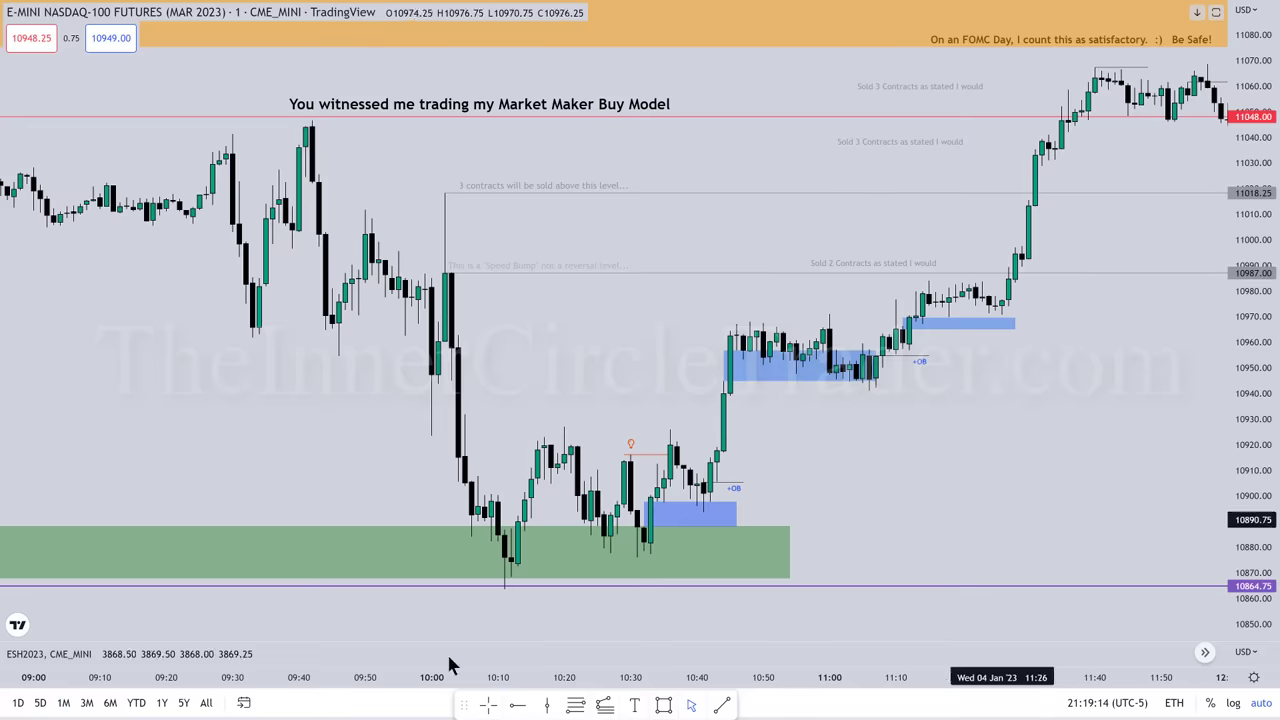
Compress the time scale and trace the green zone back to its BISI origin on the afternoon of 3 January
drag(234, 507, 369, 505)
drag(631, 512, 614, 517)
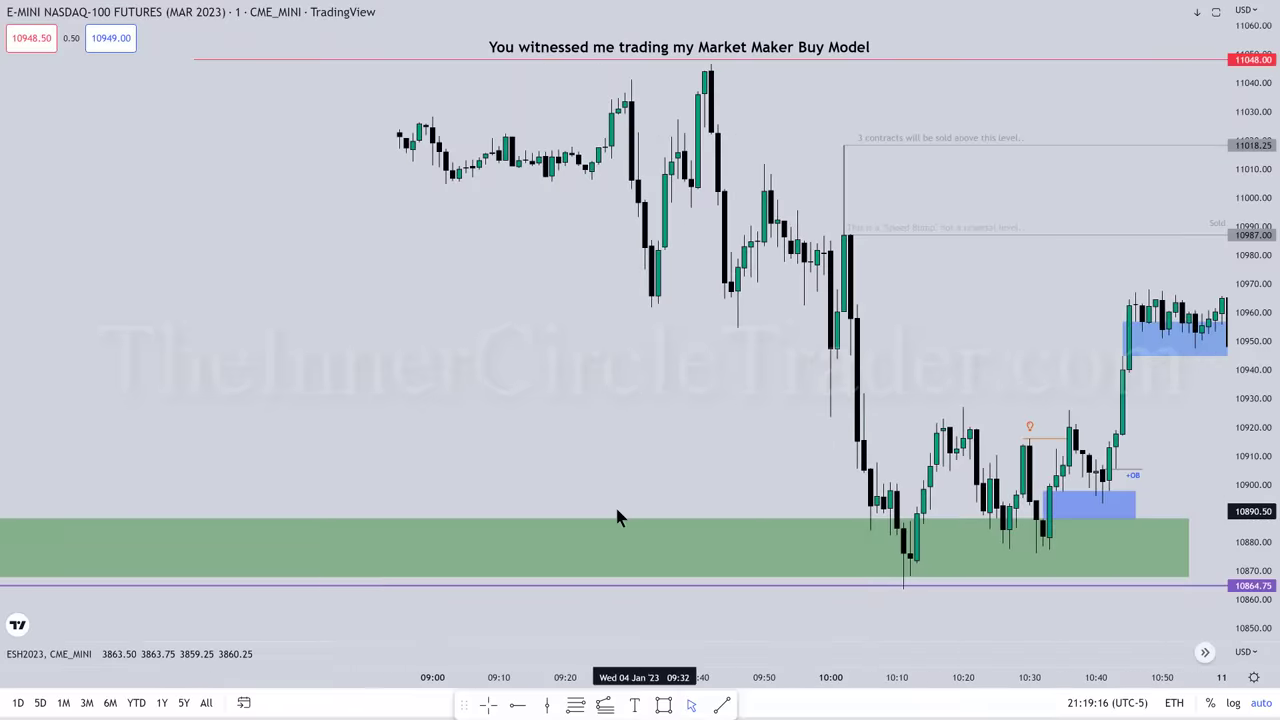
drag(313, 676, 670, 672)
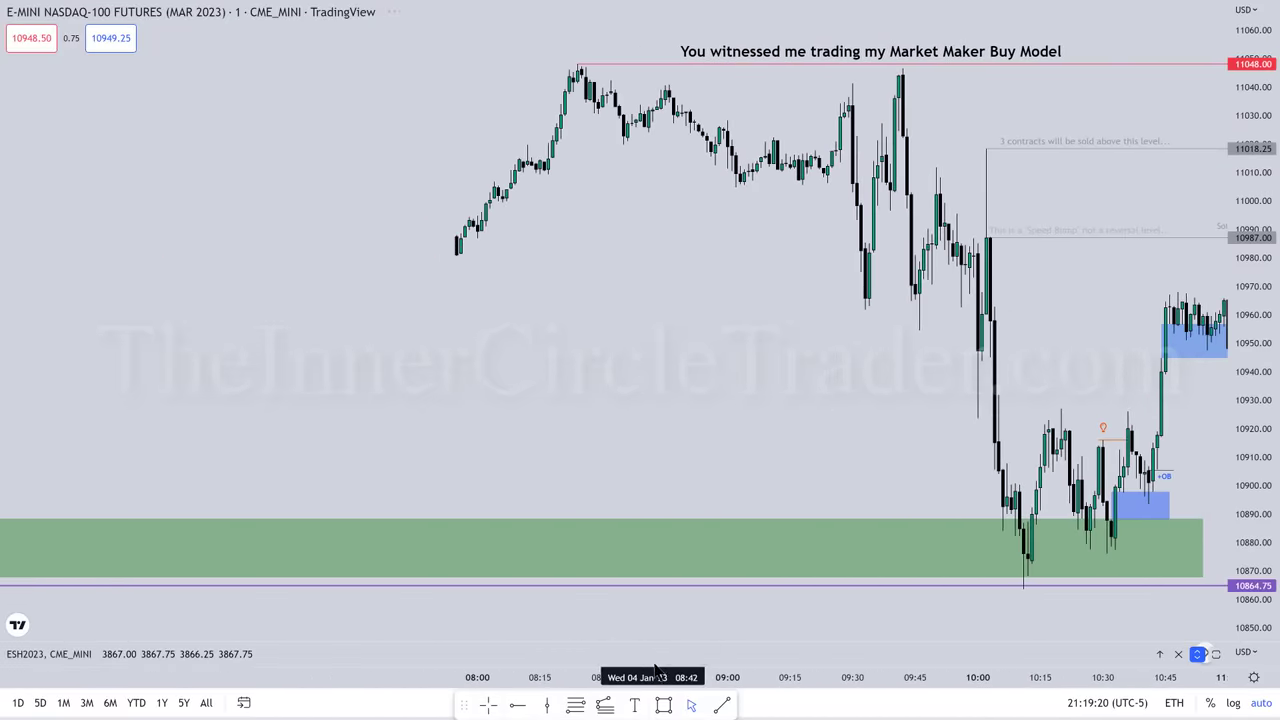
drag(414, 677, 643, 677)
drag(307, 490, 683, 483)
drag(357, 543, 712, 502)
drag(254, 545, 480, 557)
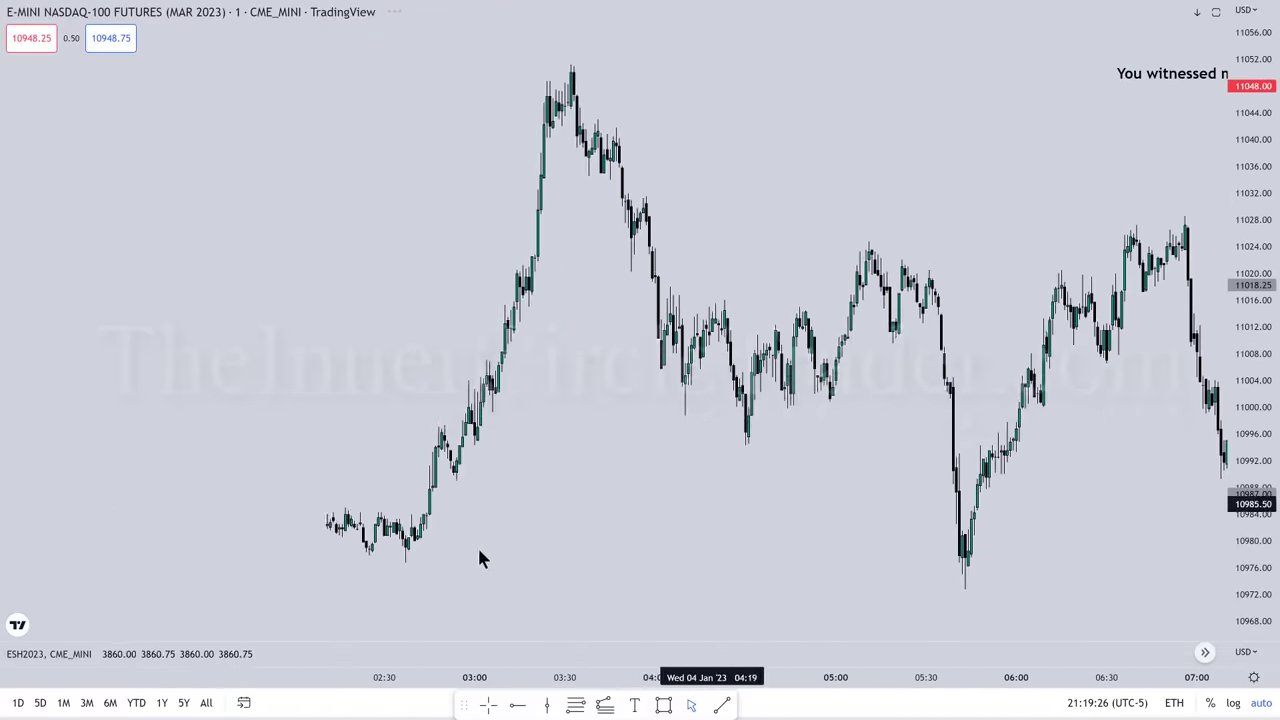
drag(295, 545, 623, 557)
drag(558, 532, 845, 520)
drag(633, 540, 960, 514)
drag(365, 545, 883, 534)
drag(330, 450, 806, 451)
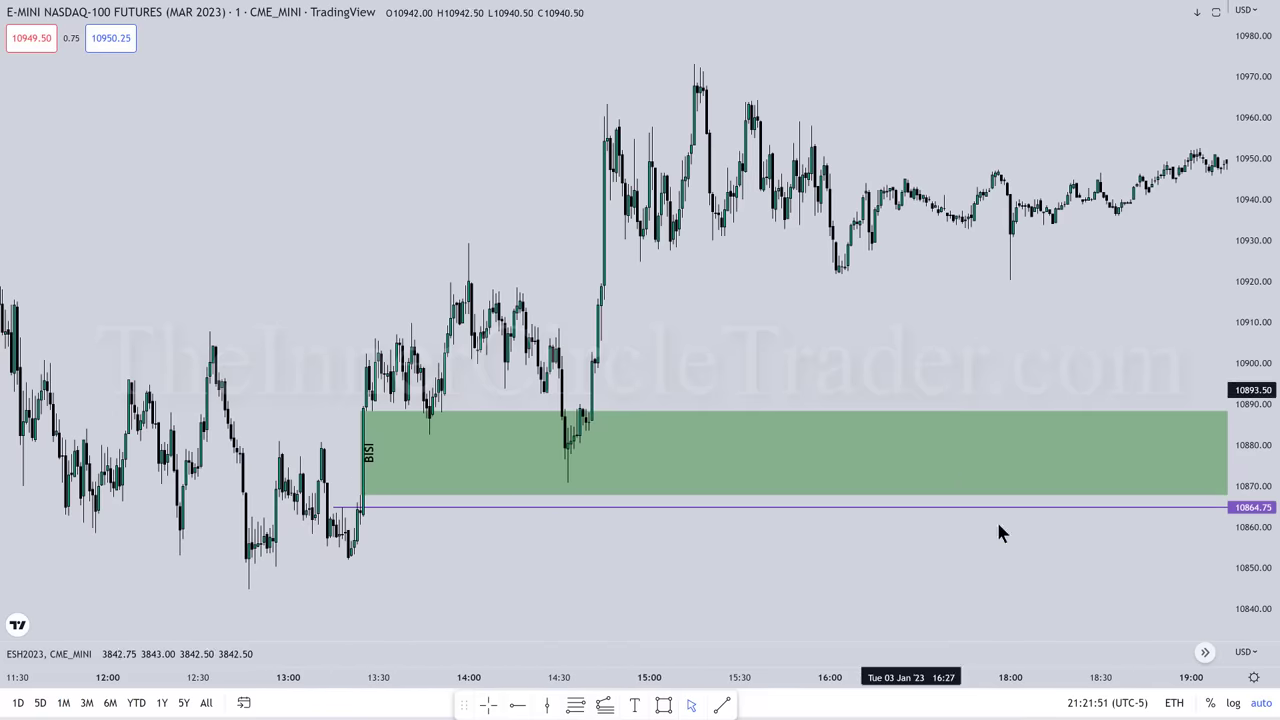
Return to the 4 January morning session, showing the drop into the green zone and the rally toward noon
drag(914, 520, 558, 537)
drag(929, 491, 331, 414)
drag(1150, 470, 250, 408)
drag(1250, 494, 1069, 494)
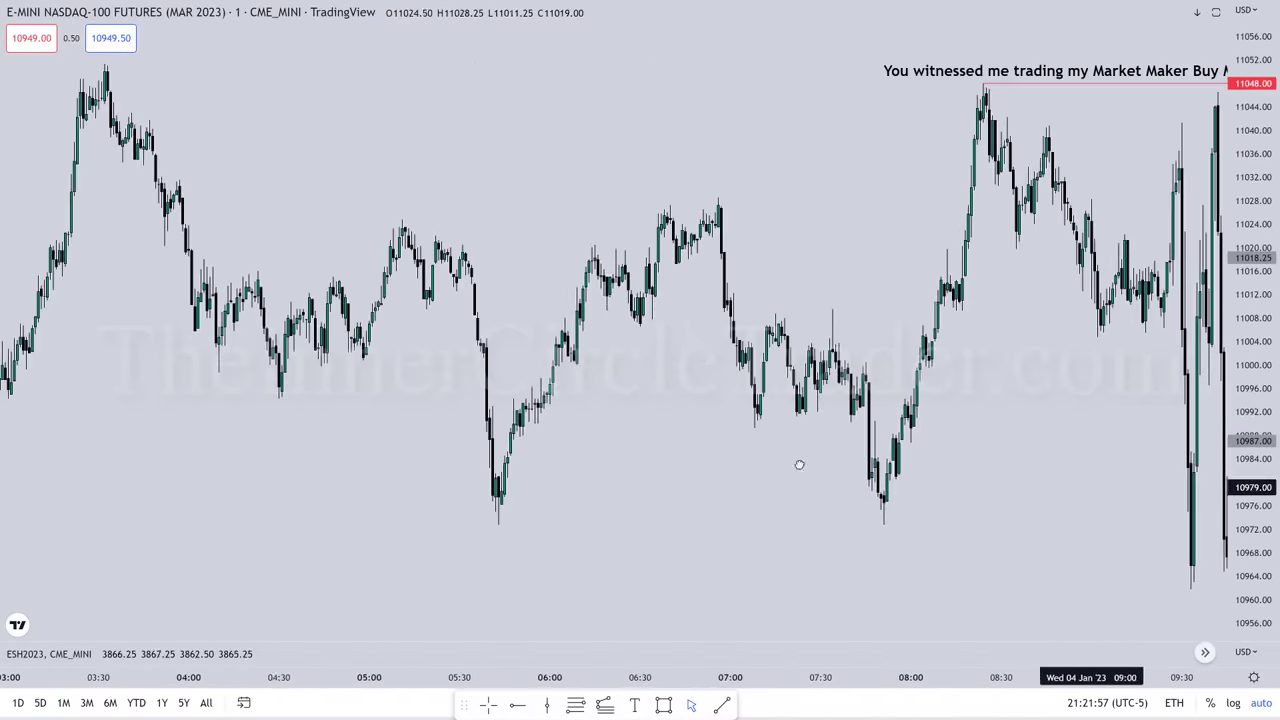
drag(635, 443, 449, 423)
drag(749, 464, 624, 464)
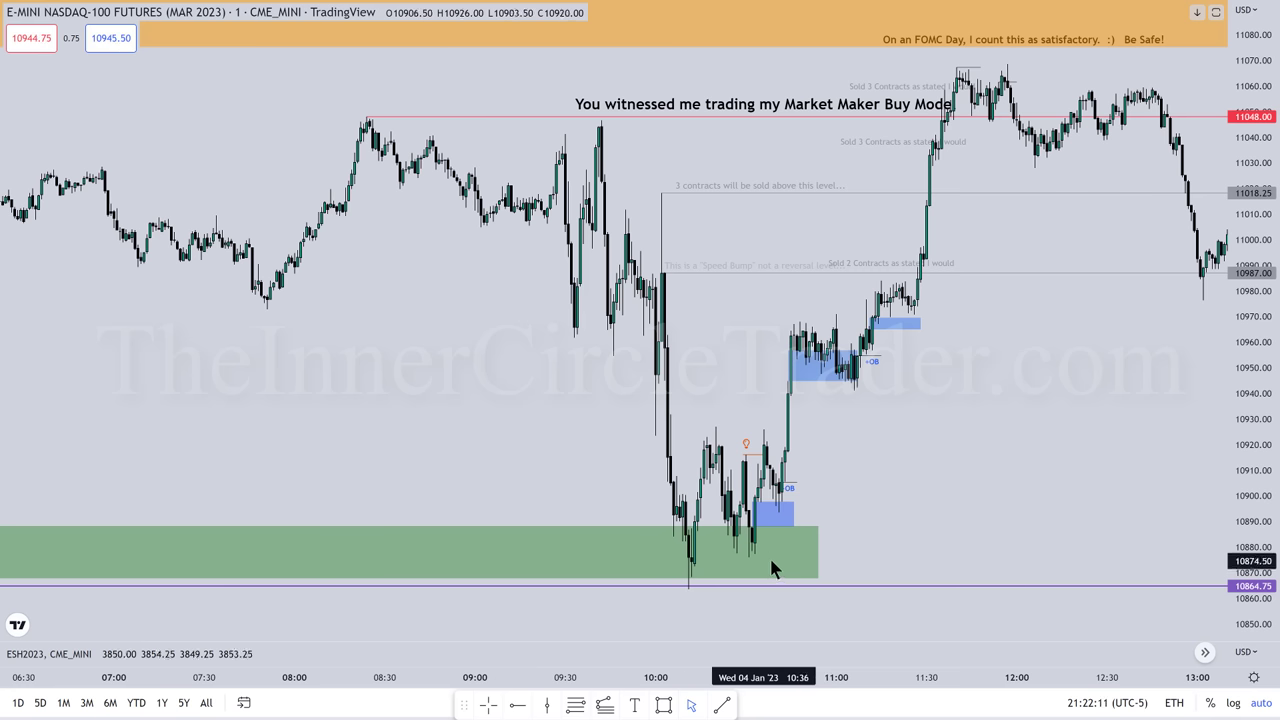
Examine the 09:40 high, the 10:10 low inside the green zone, the marked 10:30 swing high and the lowest blue box
click(803, 562)
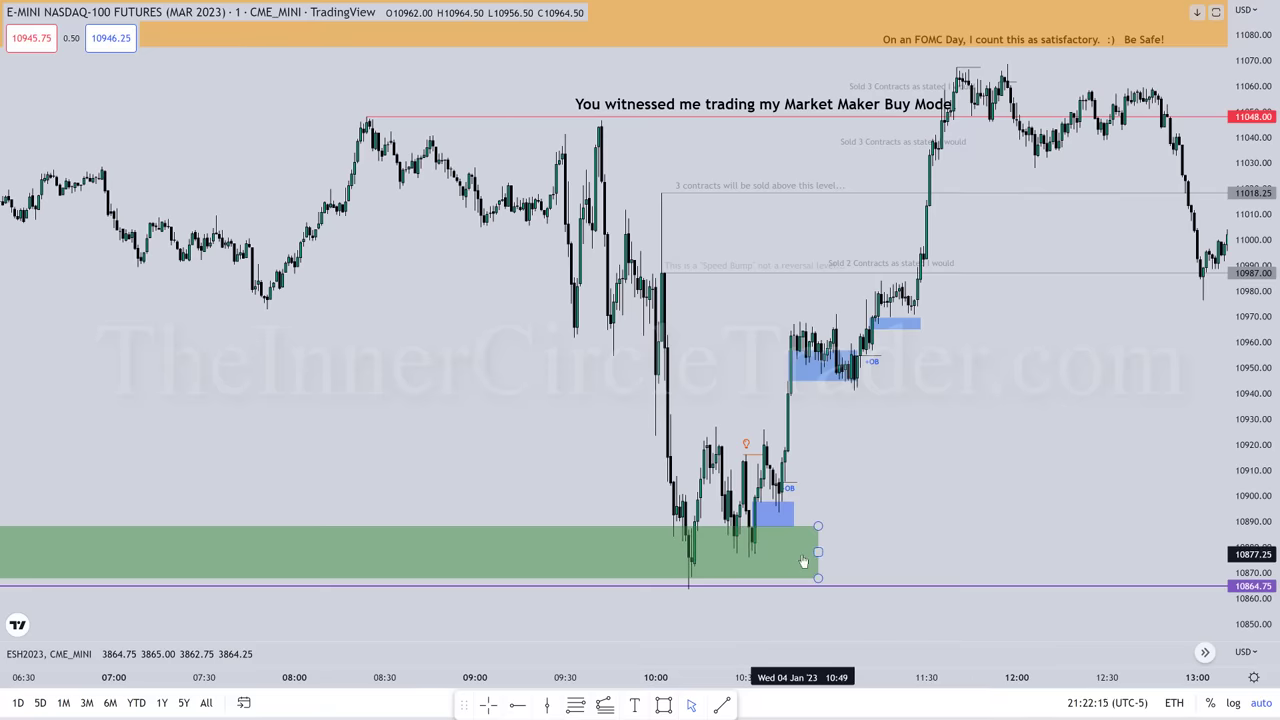
click(772, 524)
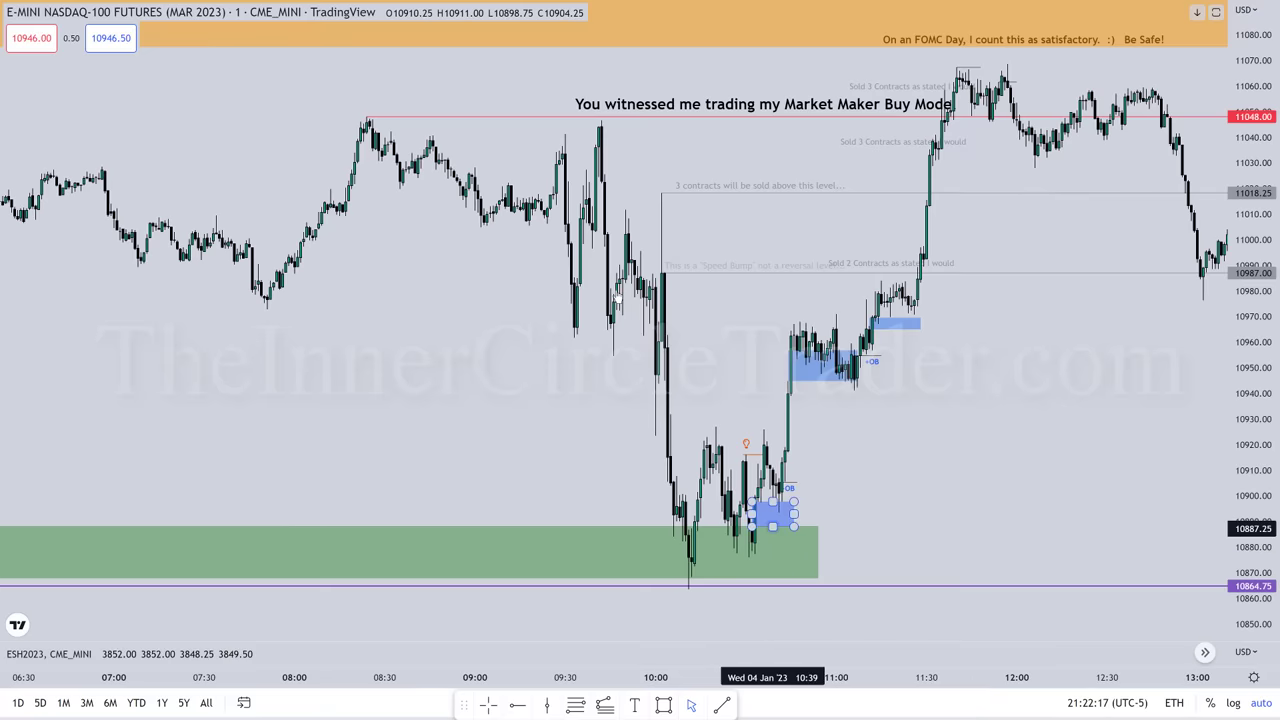
key(Escape)
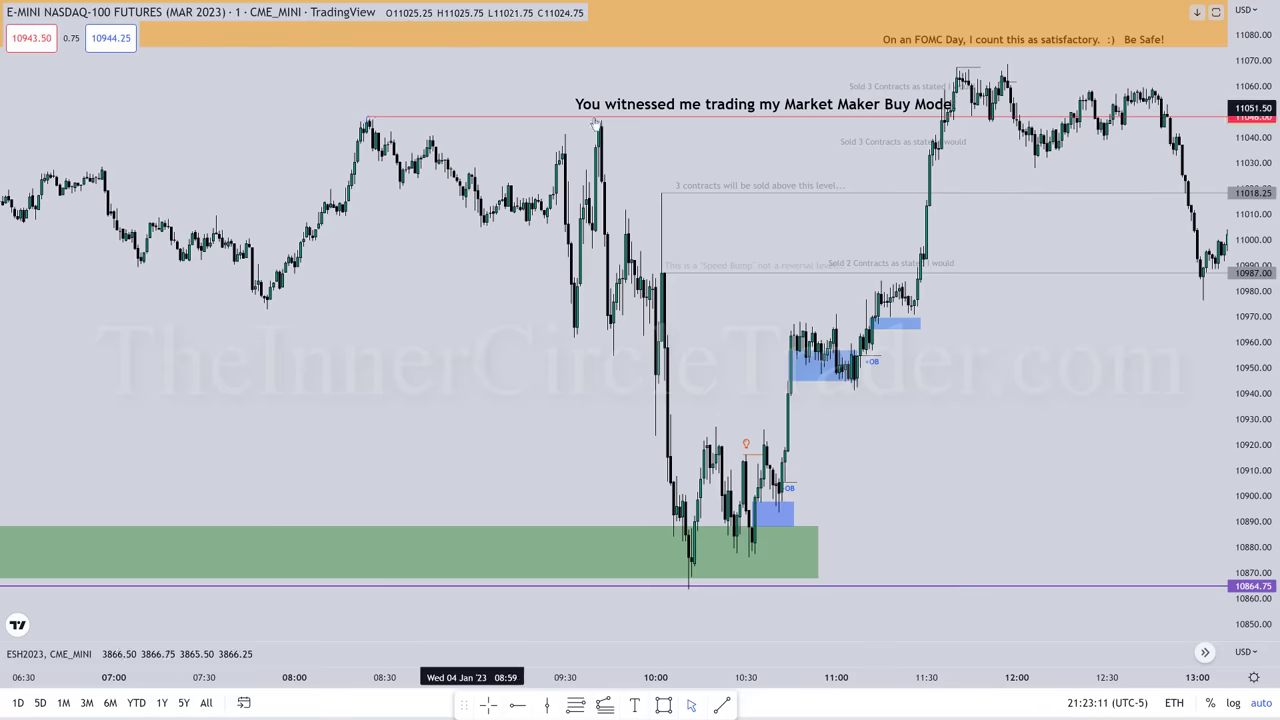
drag(607, 126, 607, 124)
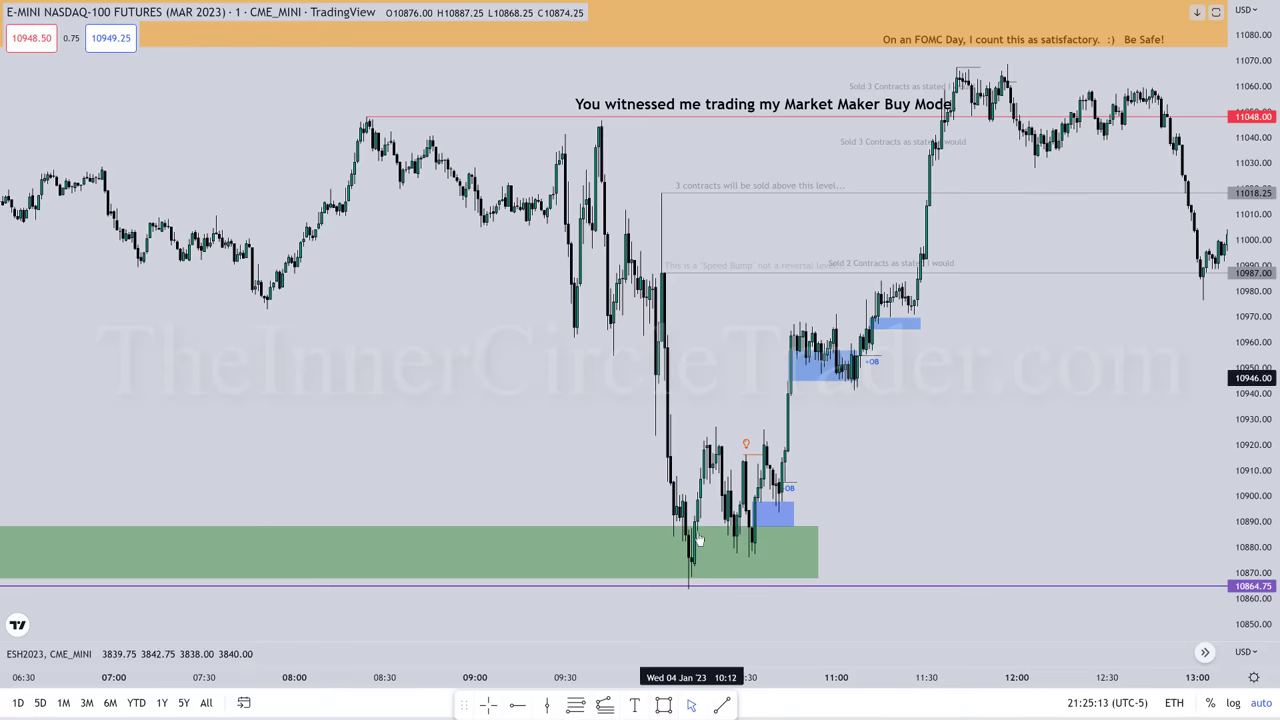
click(689, 562)
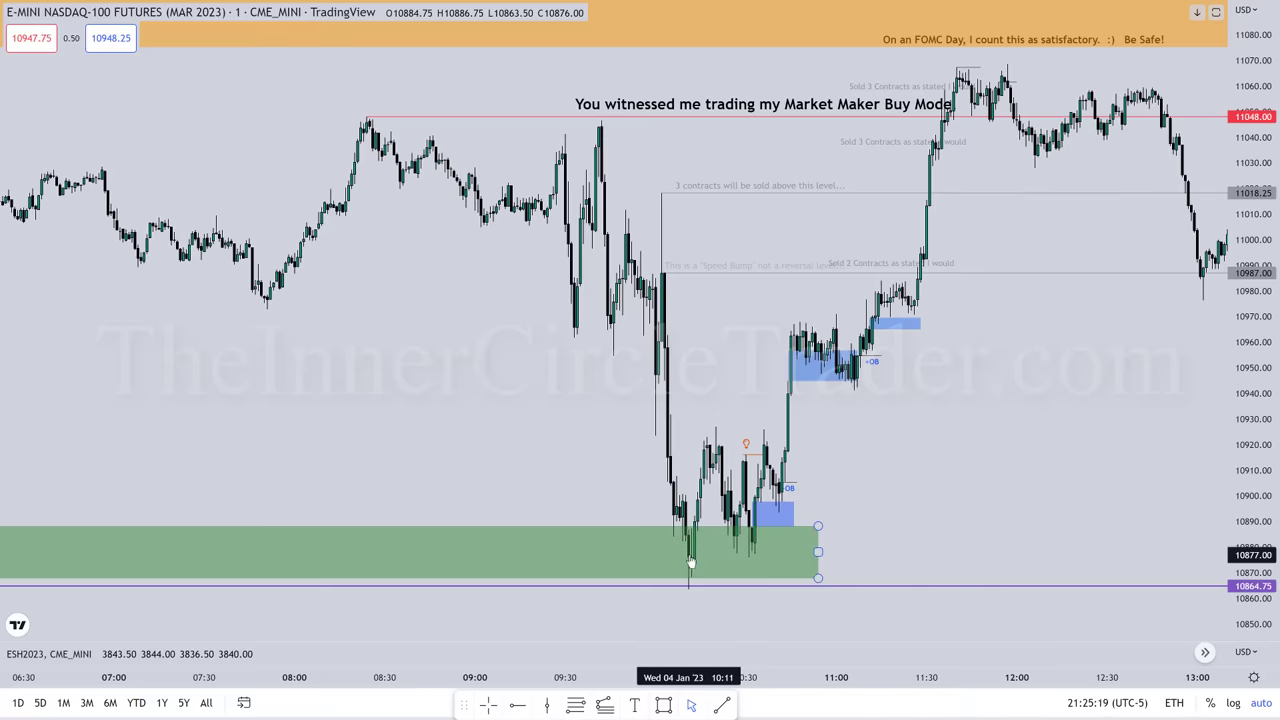
click(790, 190)
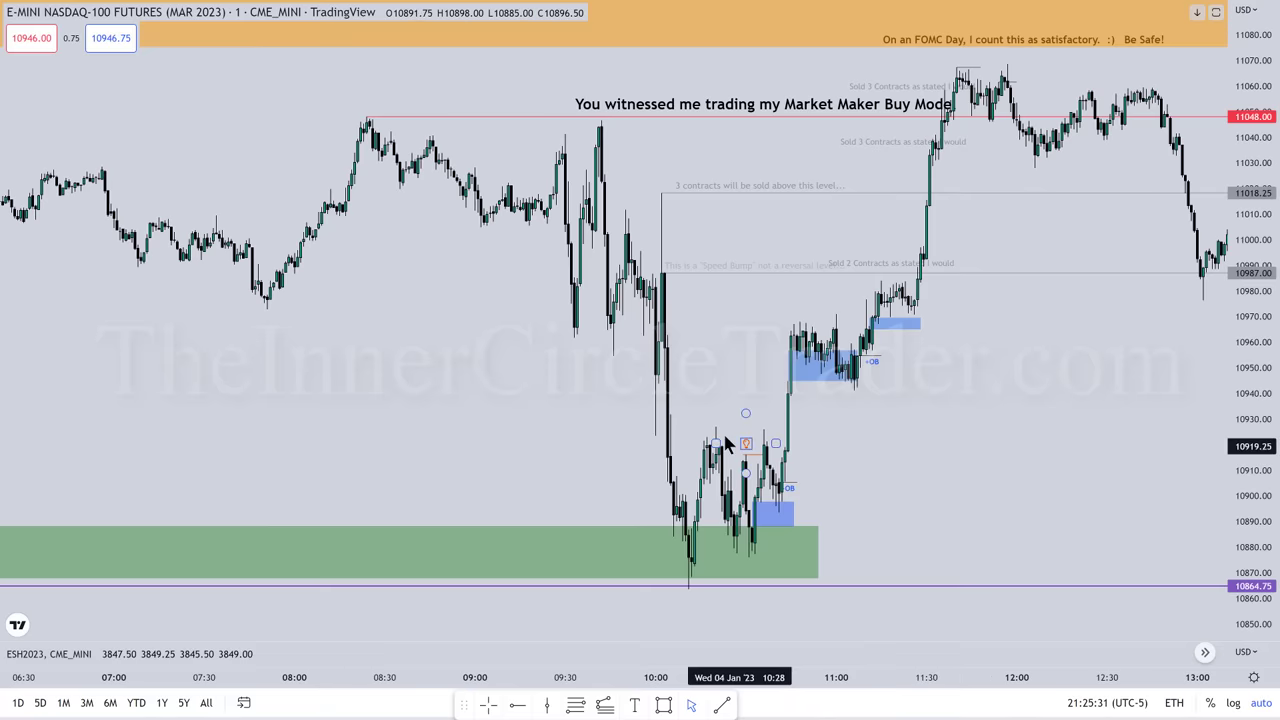
click(703, 565)
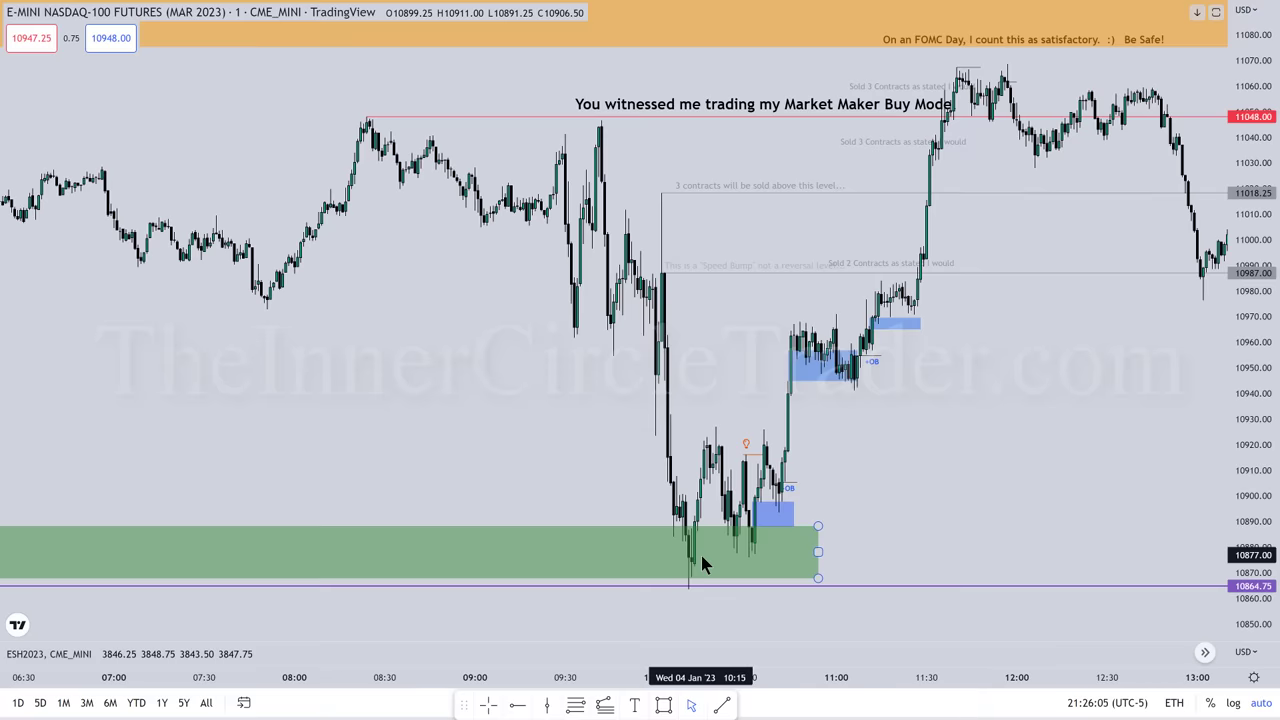
click(693, 553)
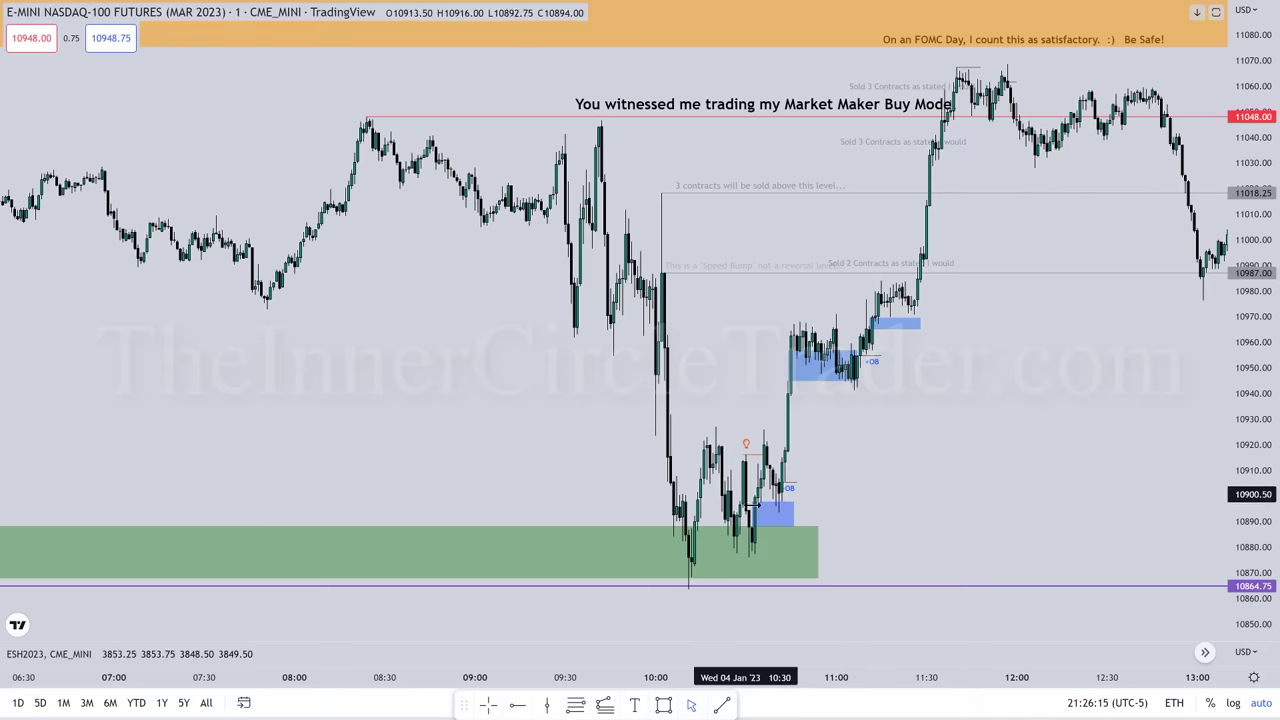
click(737, 562)
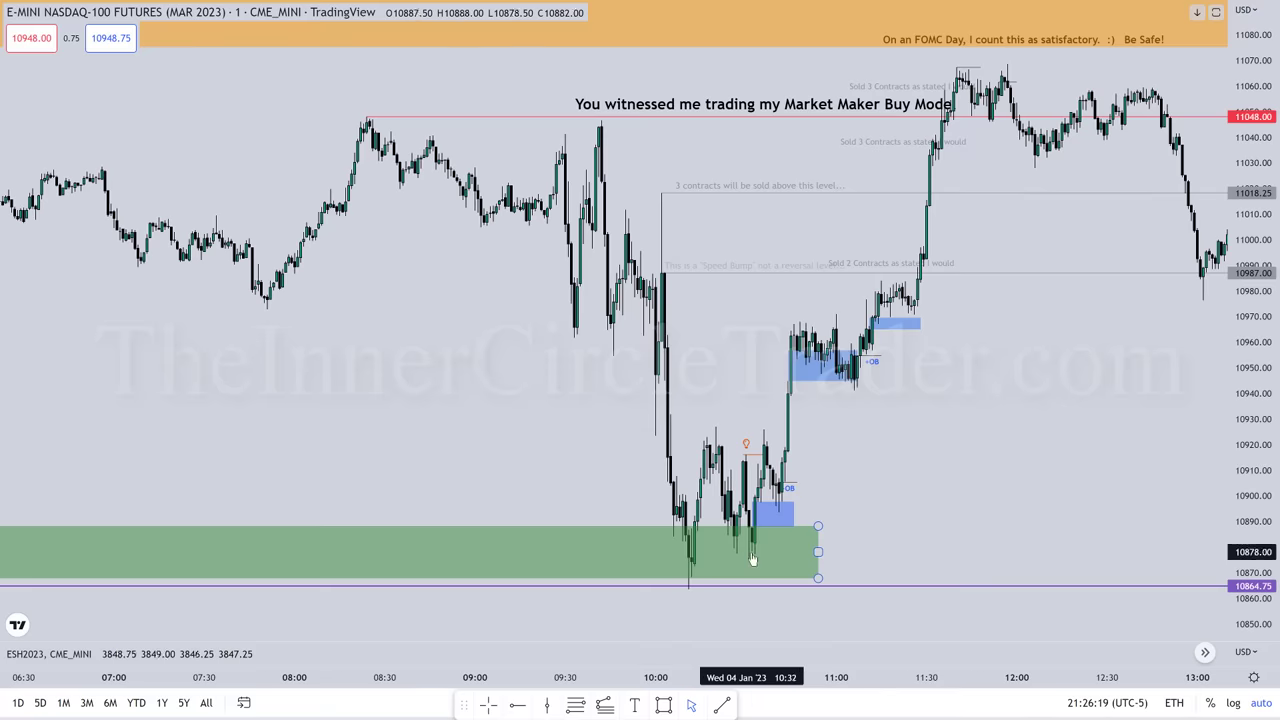
click(770, 430)
click(746, 456)
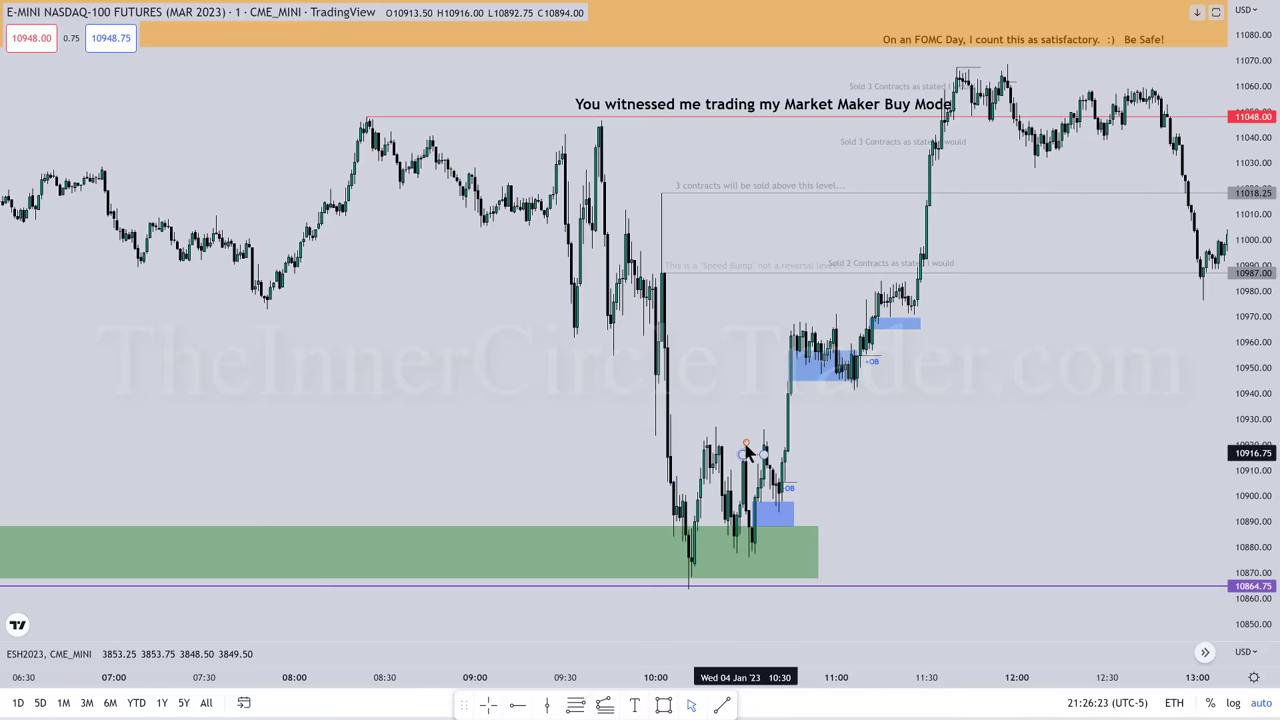
click(862, 459)
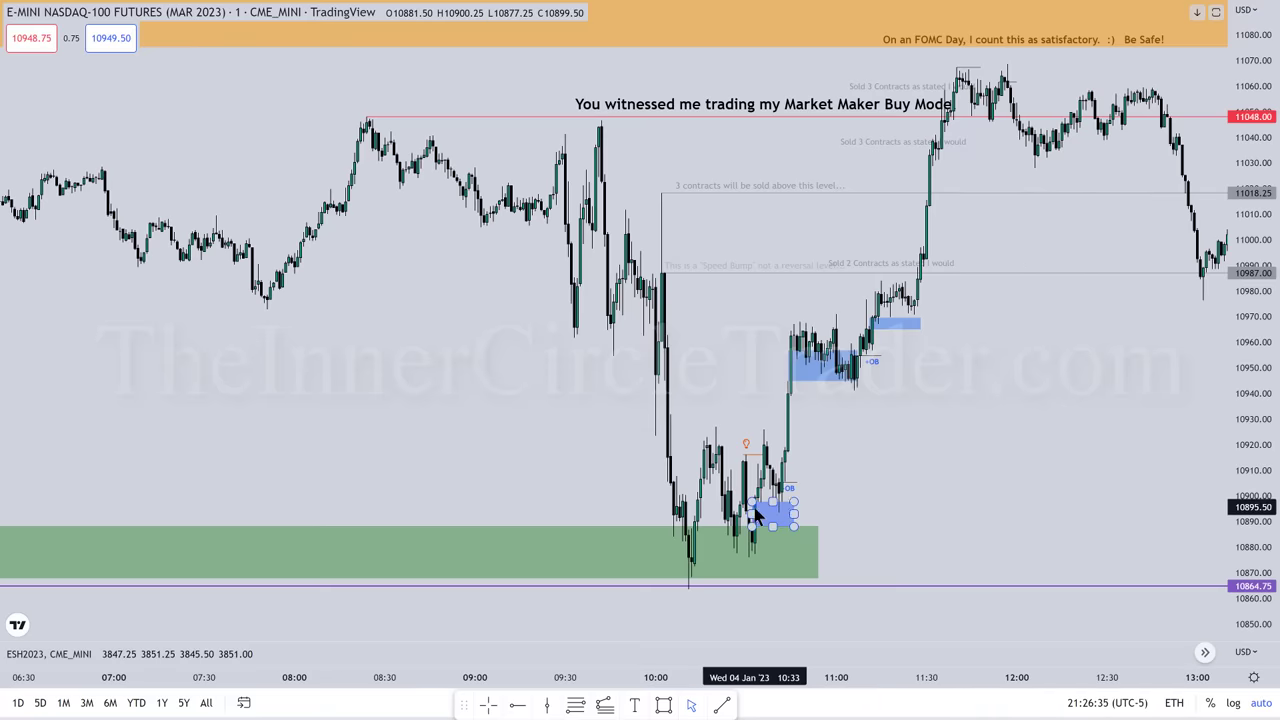
Delete the lowest blue box near 10:35 to inspect the candles beneath it, restoring it after each of two removals
click(795, 513)
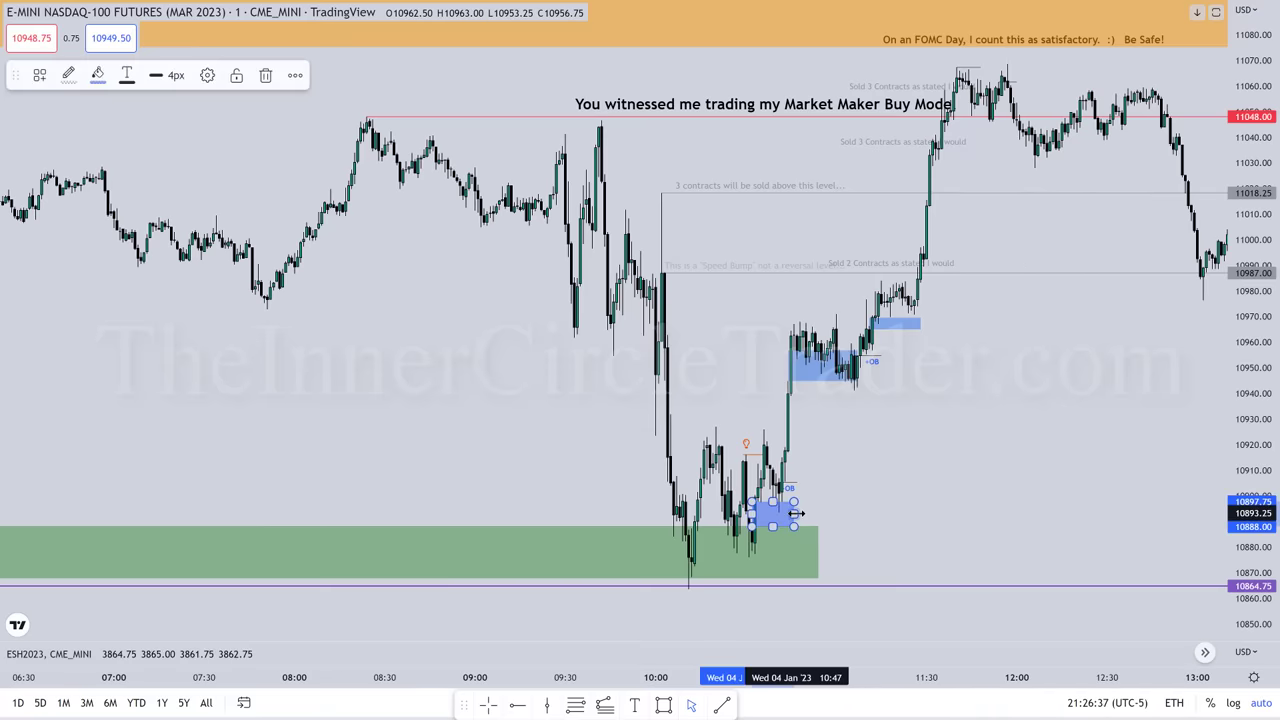
key(Delete)
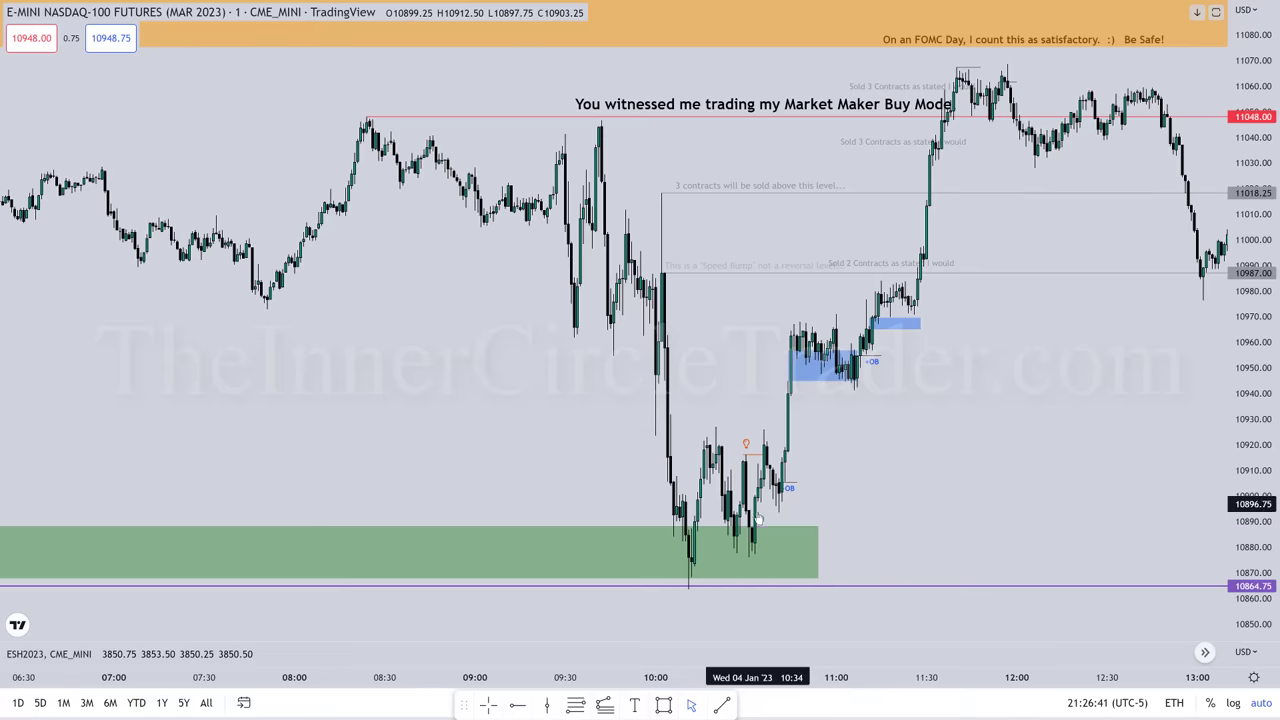
key(ctrl+z)
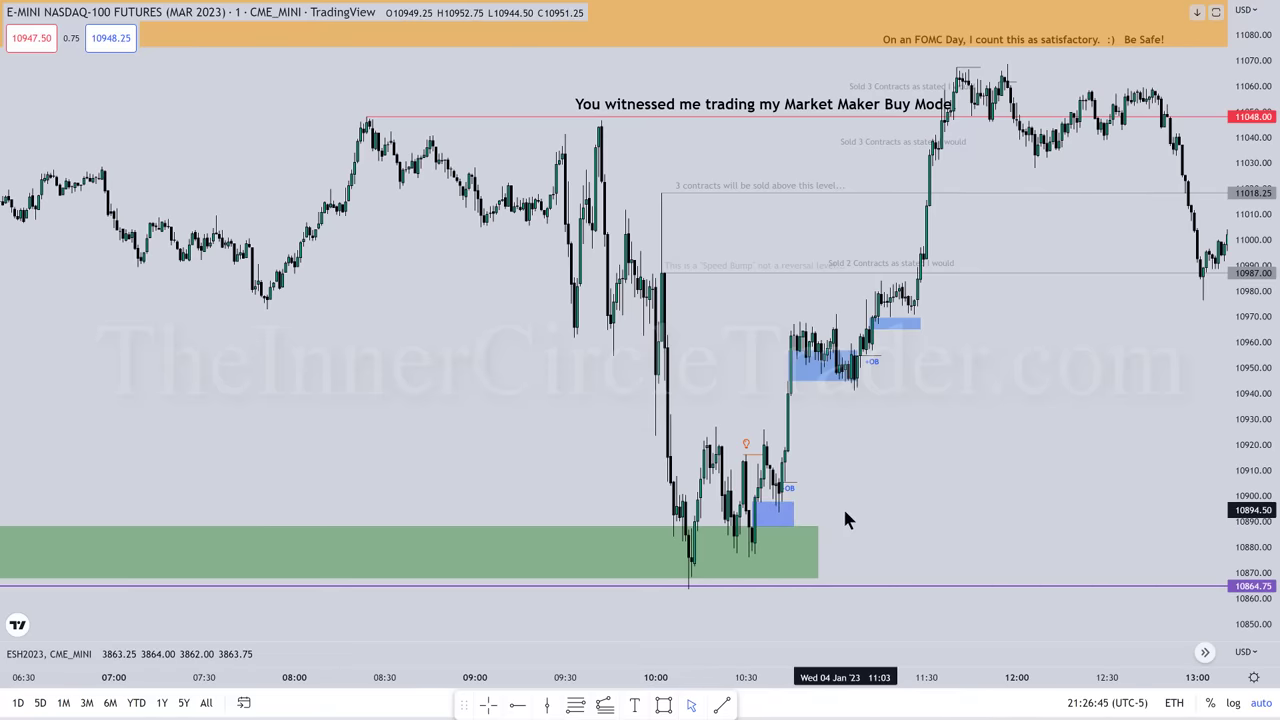
click(790, 512)
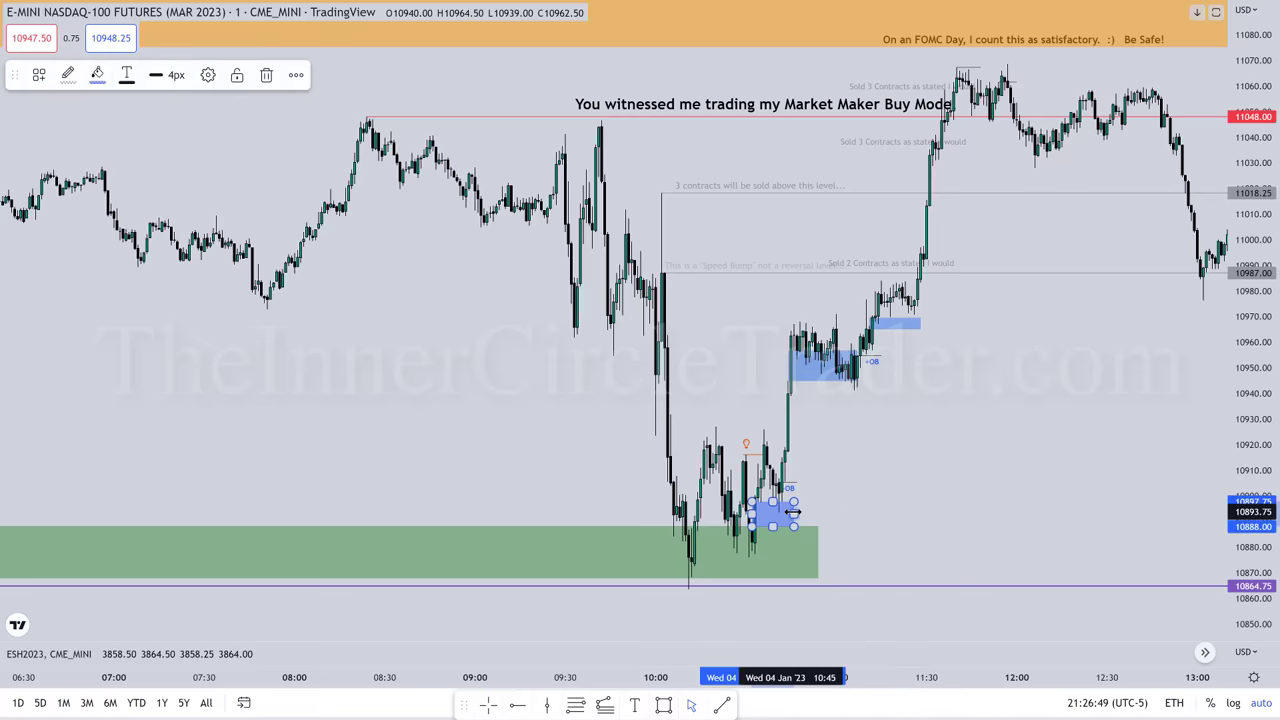
key(Delete)
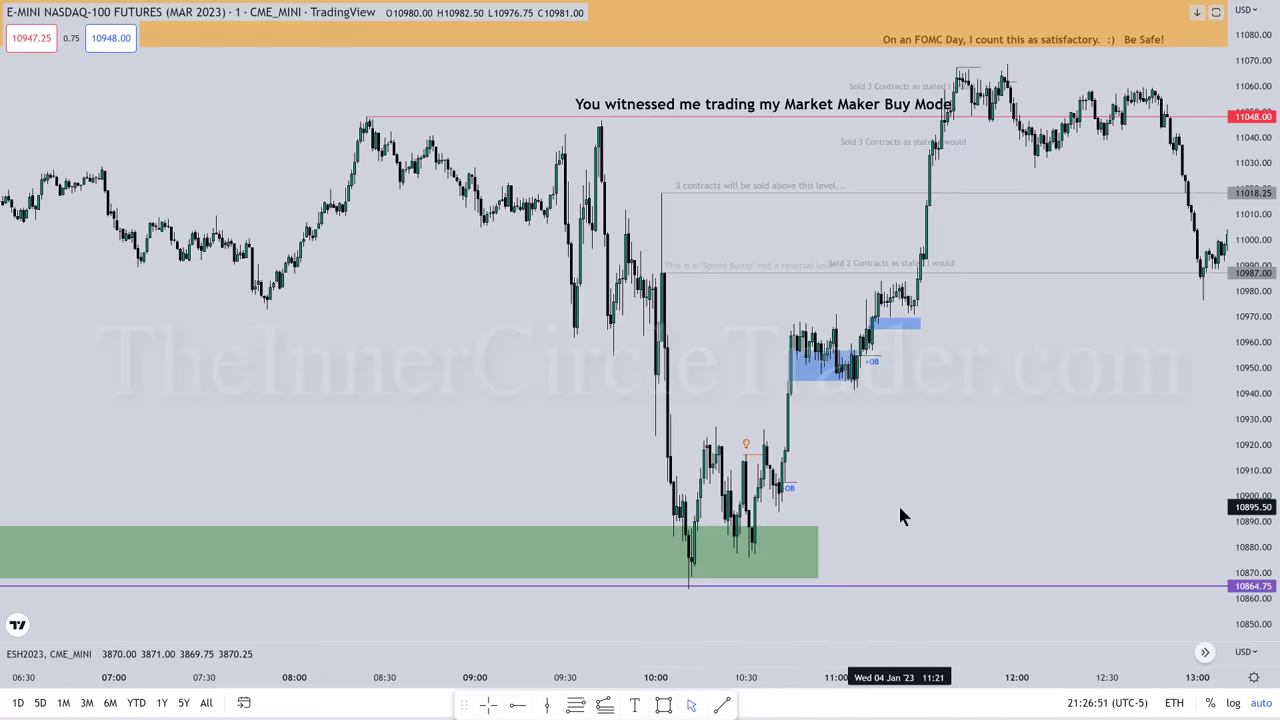
key(ctrl+z)
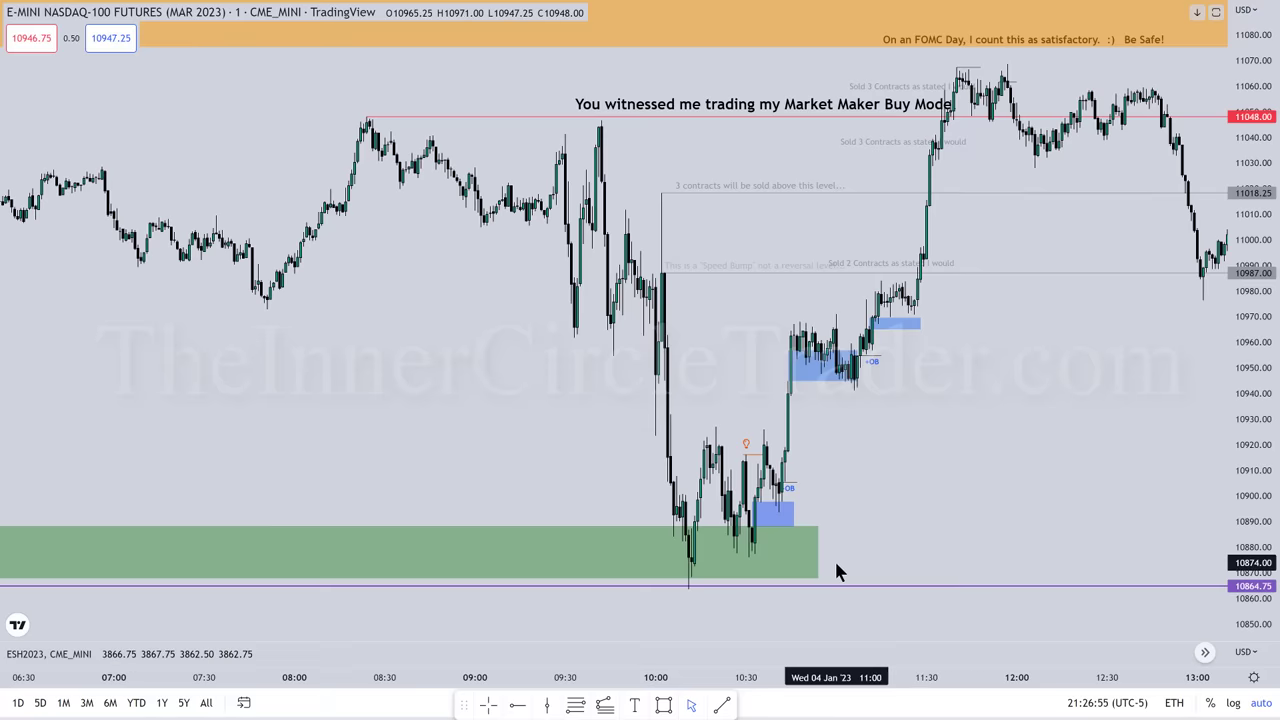
click(786, 508)
key(Escape)
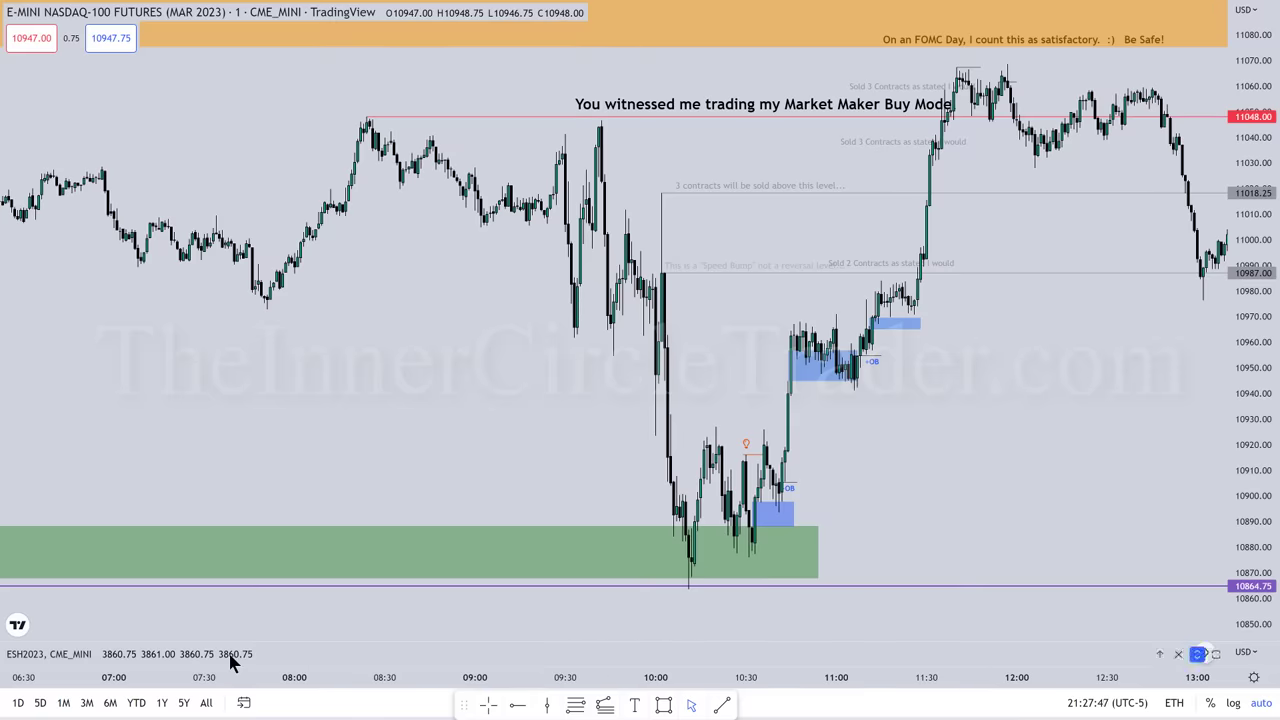
Expand the collapsed ESH2023 pane and resize it so both charts share the height about equally
click(1196, 655)
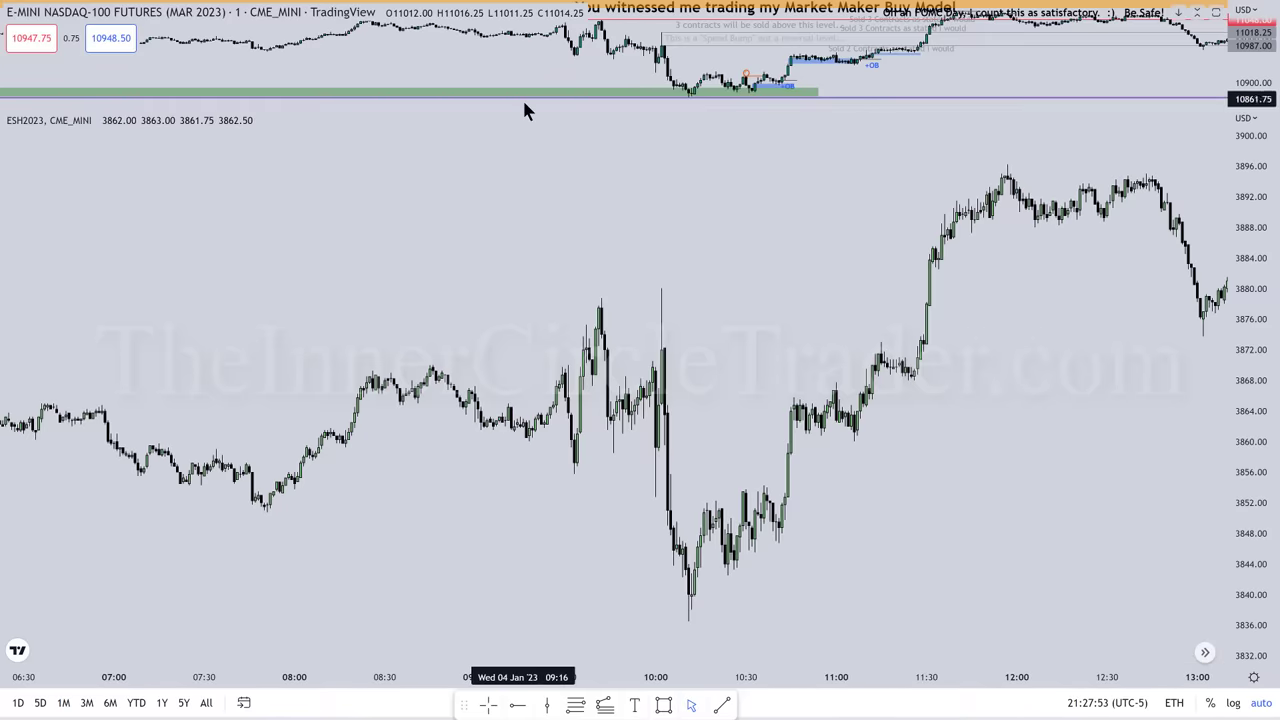
drag(523, 100, 514, 367)
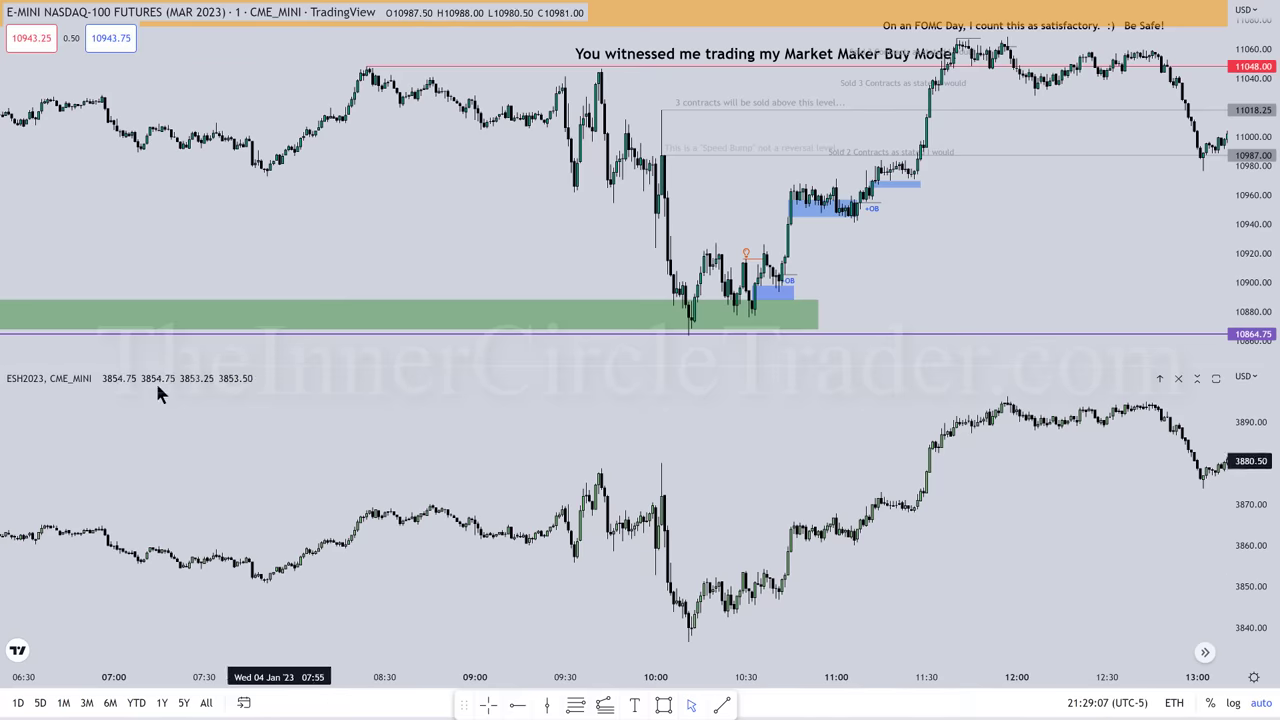
Review the ESH2023 comparison series settings, checking its symbol and the available chart styles while keeping Candles
click(126, 379)
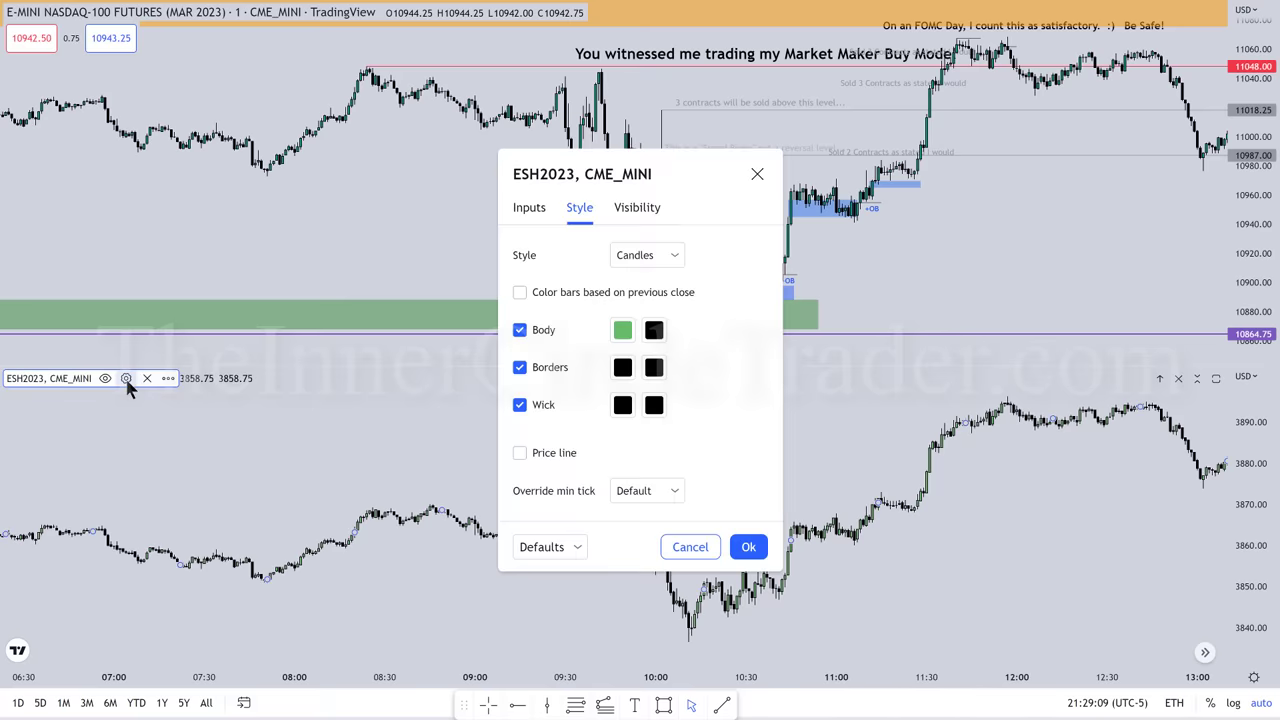
click(530, 208)
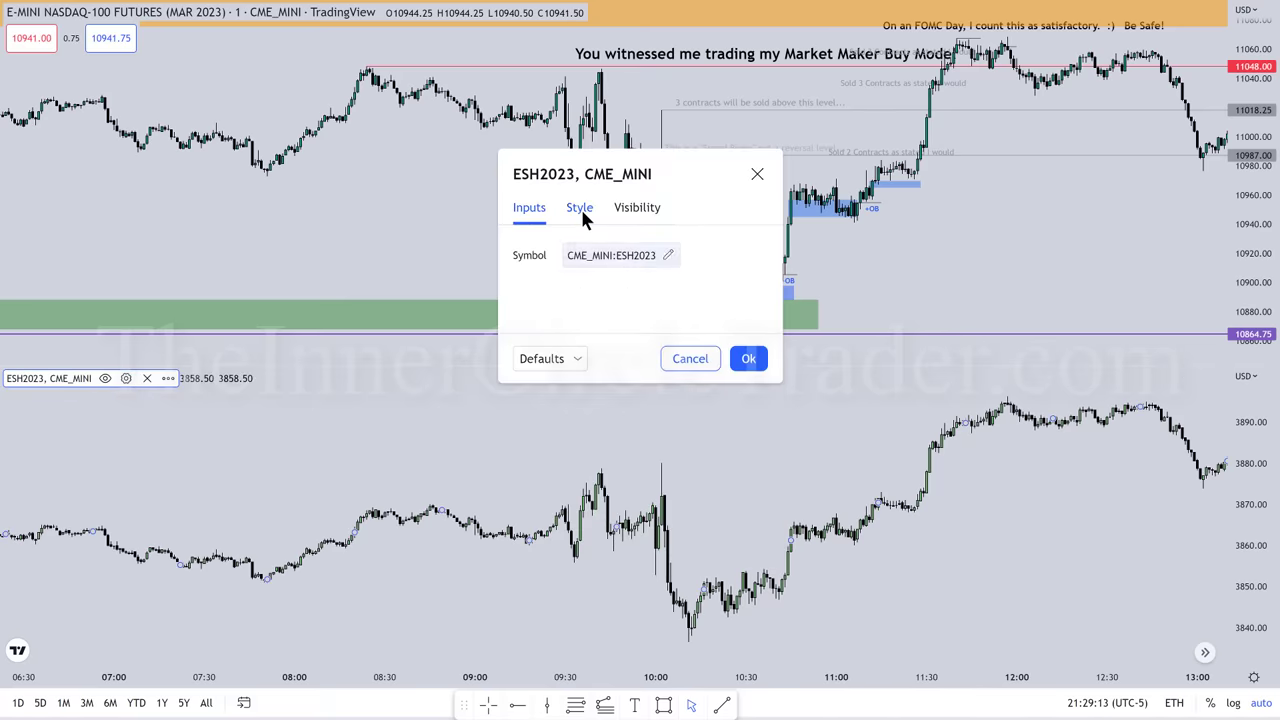
click(584, 214)
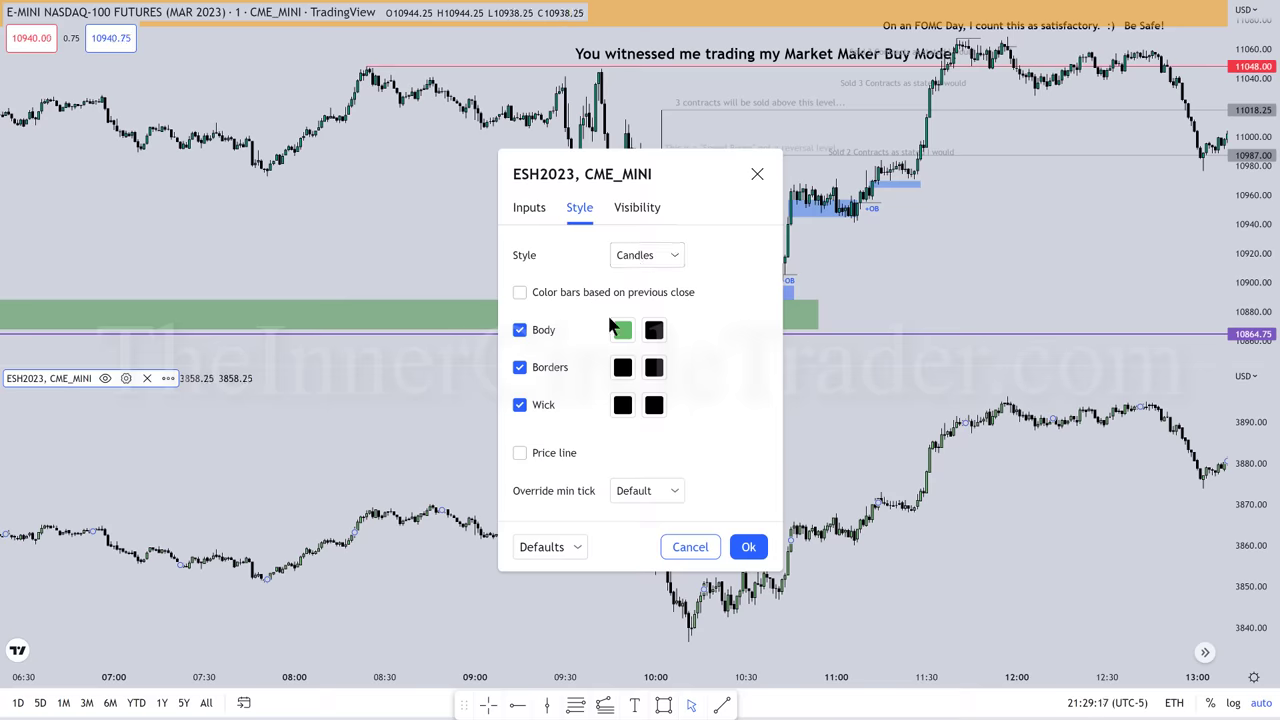
click(652, 259)
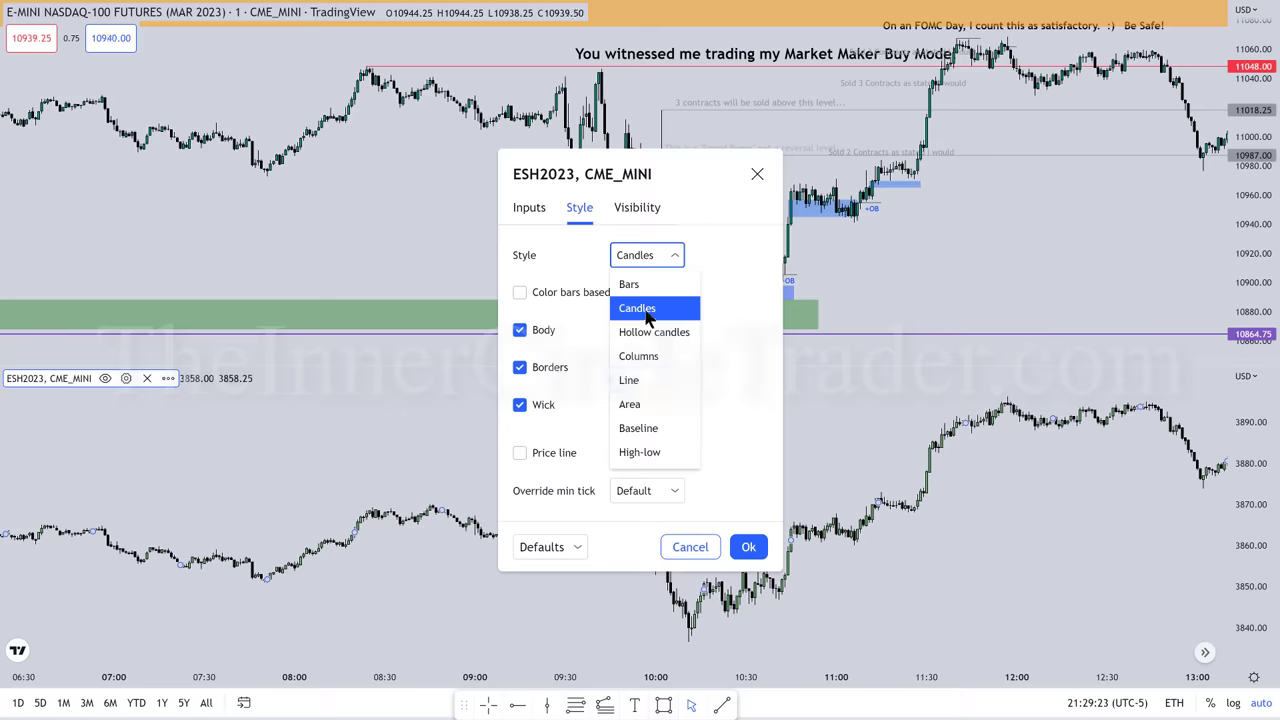
click(803, 395)
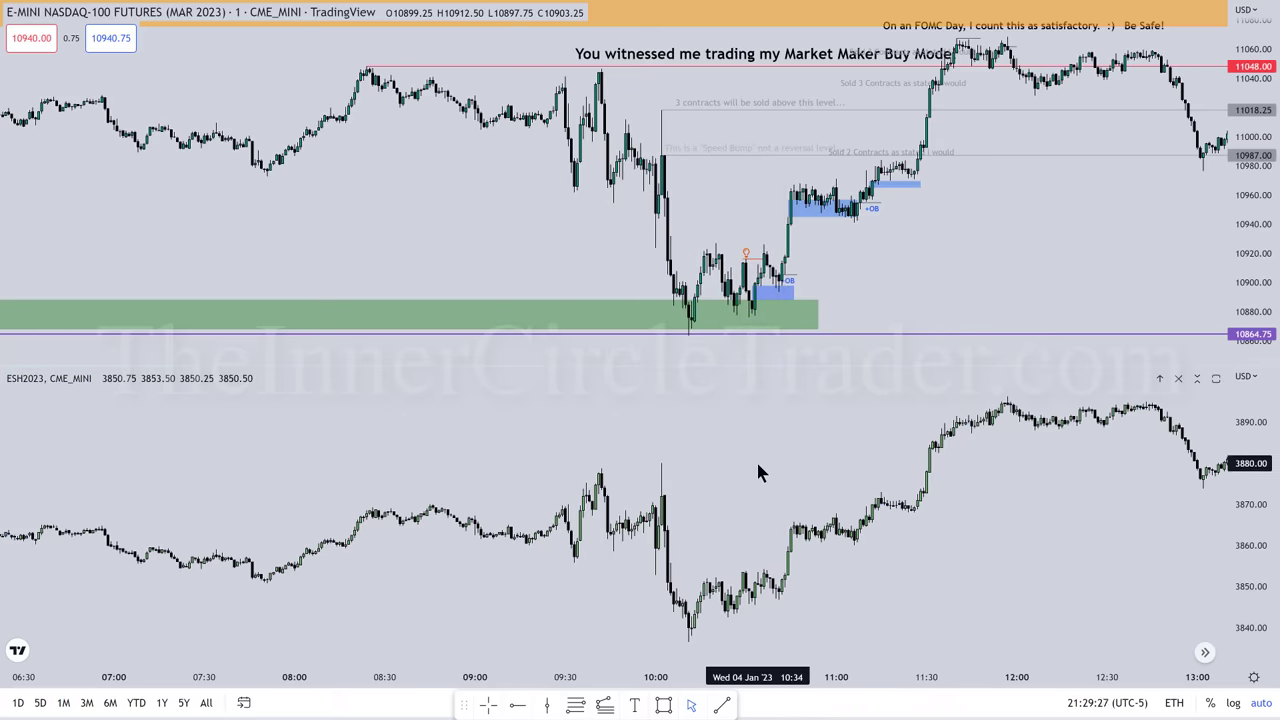
Add a red vertical line, 2px thick, at 10:10 on 4 January across both panes
click(548, 707)
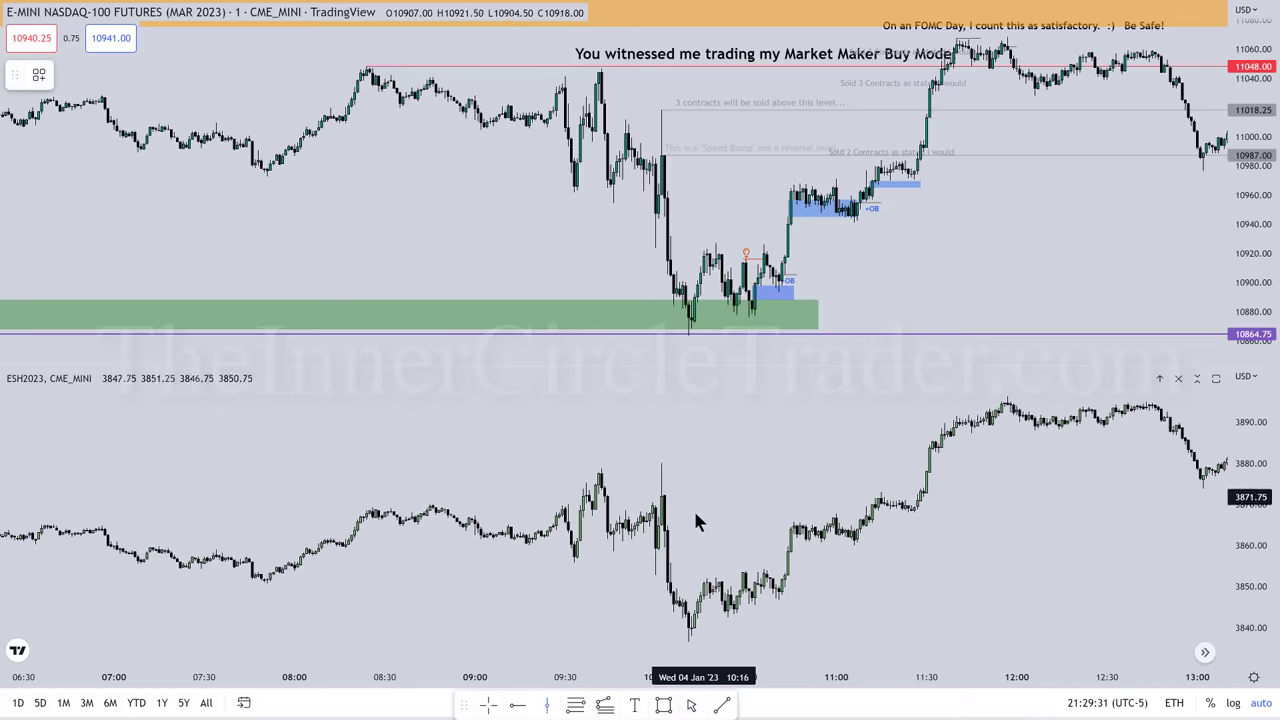
click(689, 468)
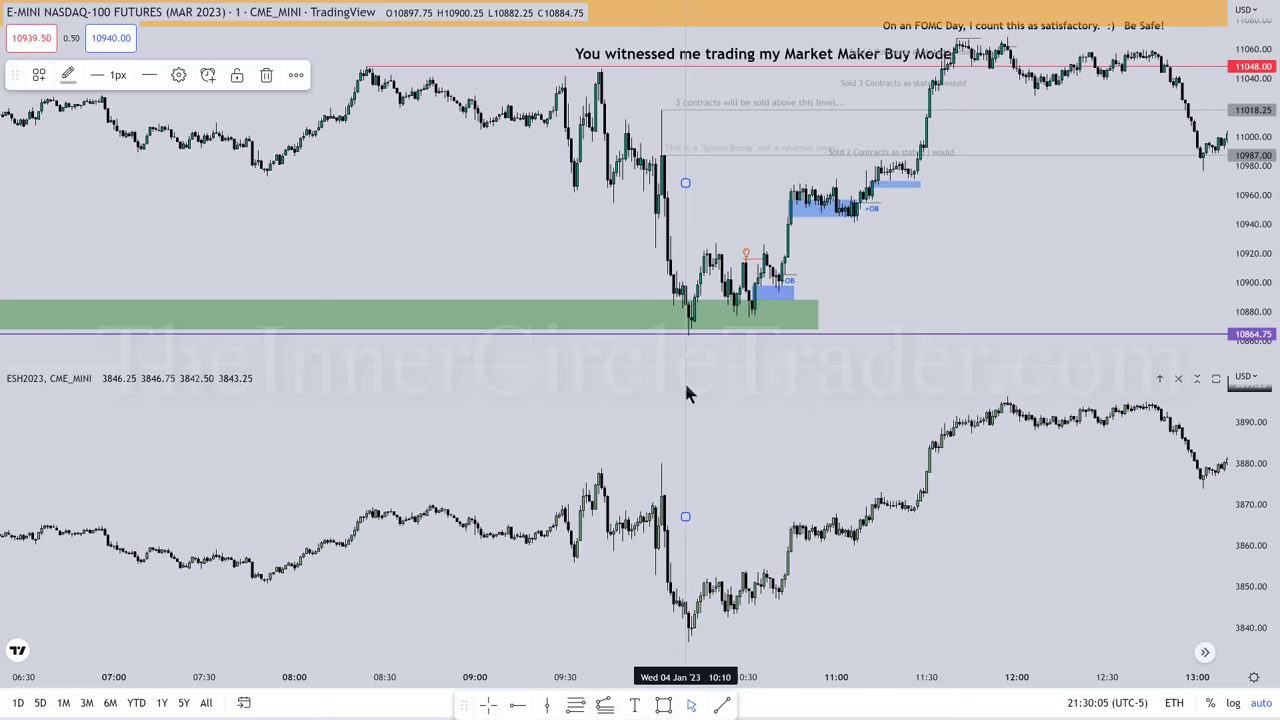
click(108, 76)
click(109, 131)
click(69, 78)
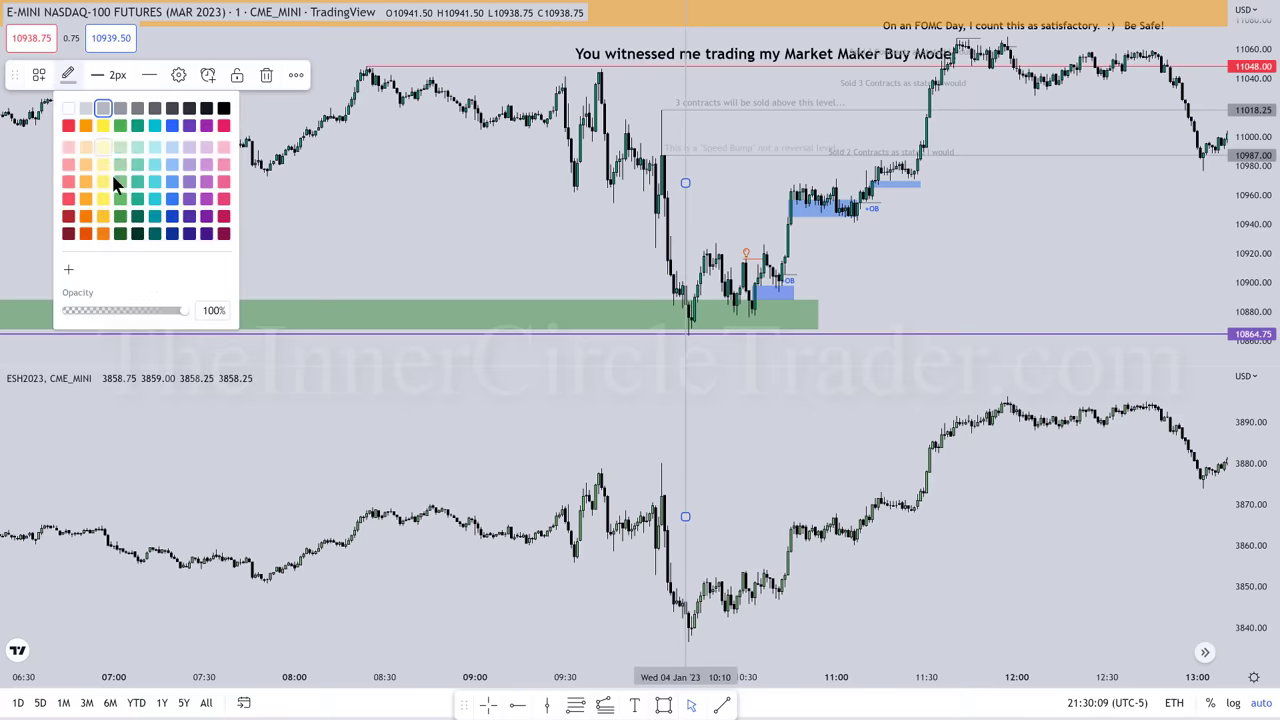
click(72, 200)
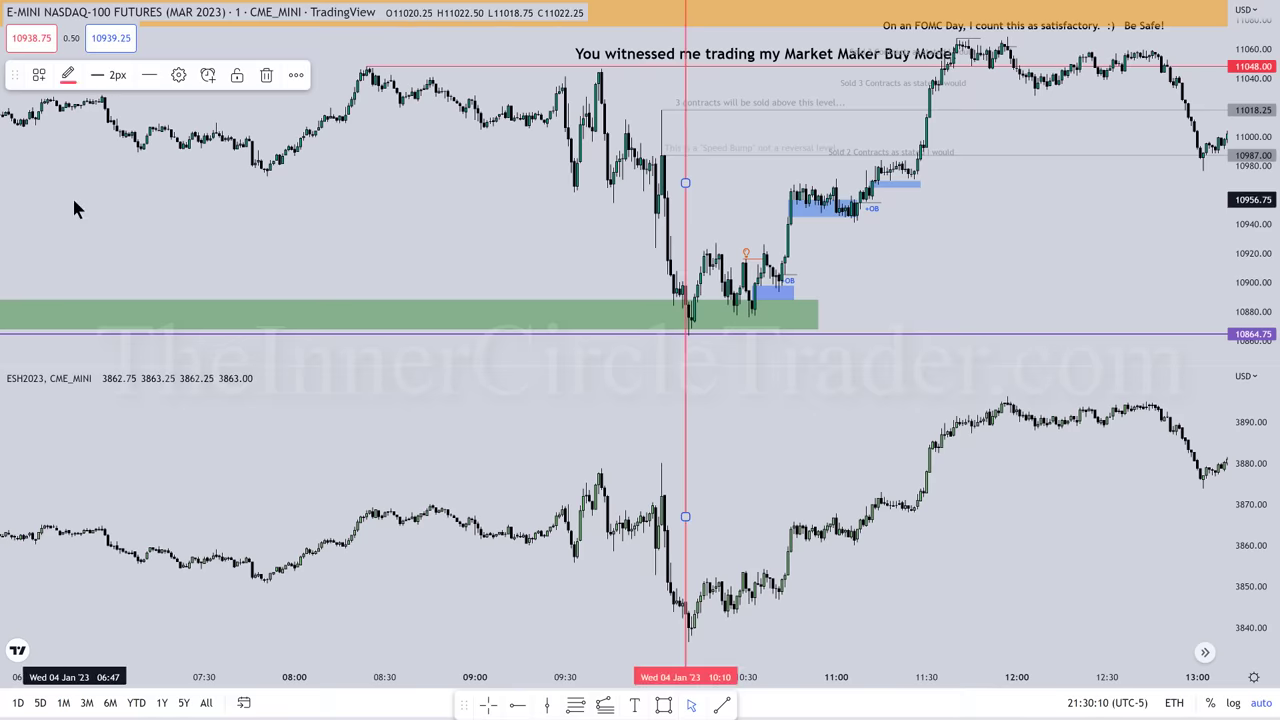
click(563, 255)
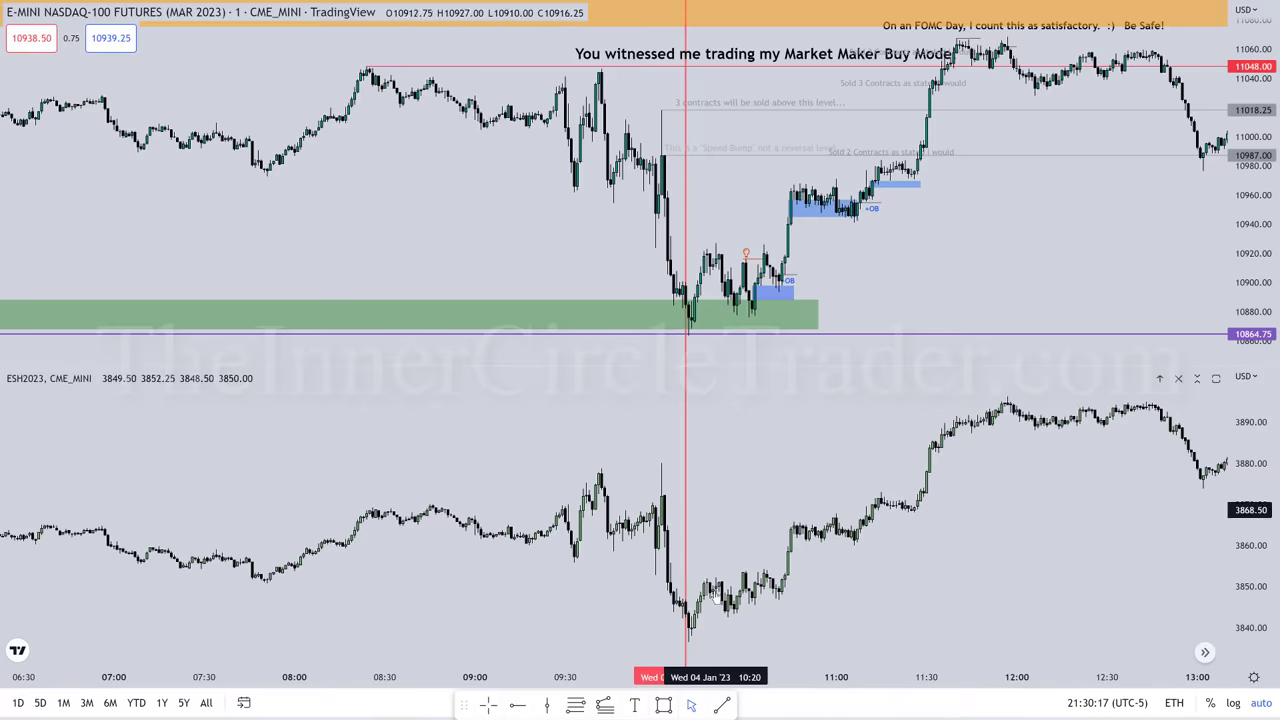
Move the red vertical line through 10:17, 10:24, 10:25 and 10:31 to compare the swings in both panes, and delete it
click(685, 415)
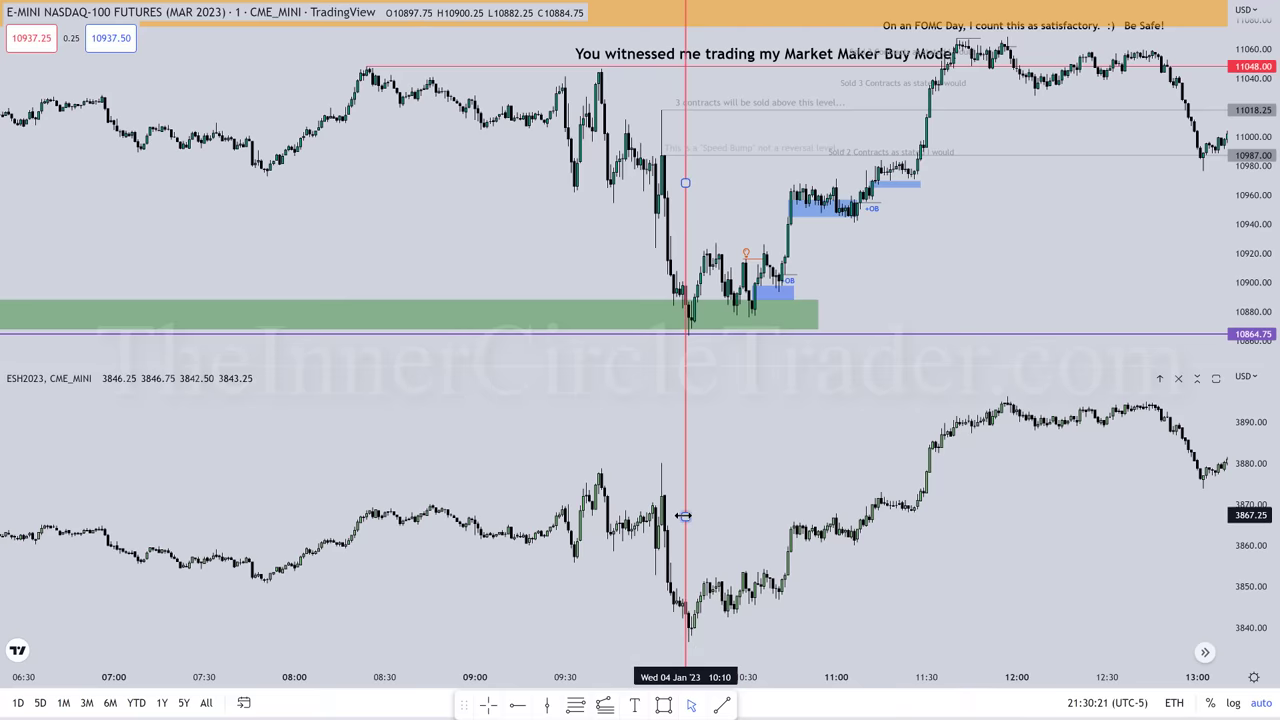
drag(685, 516, 704, 512)
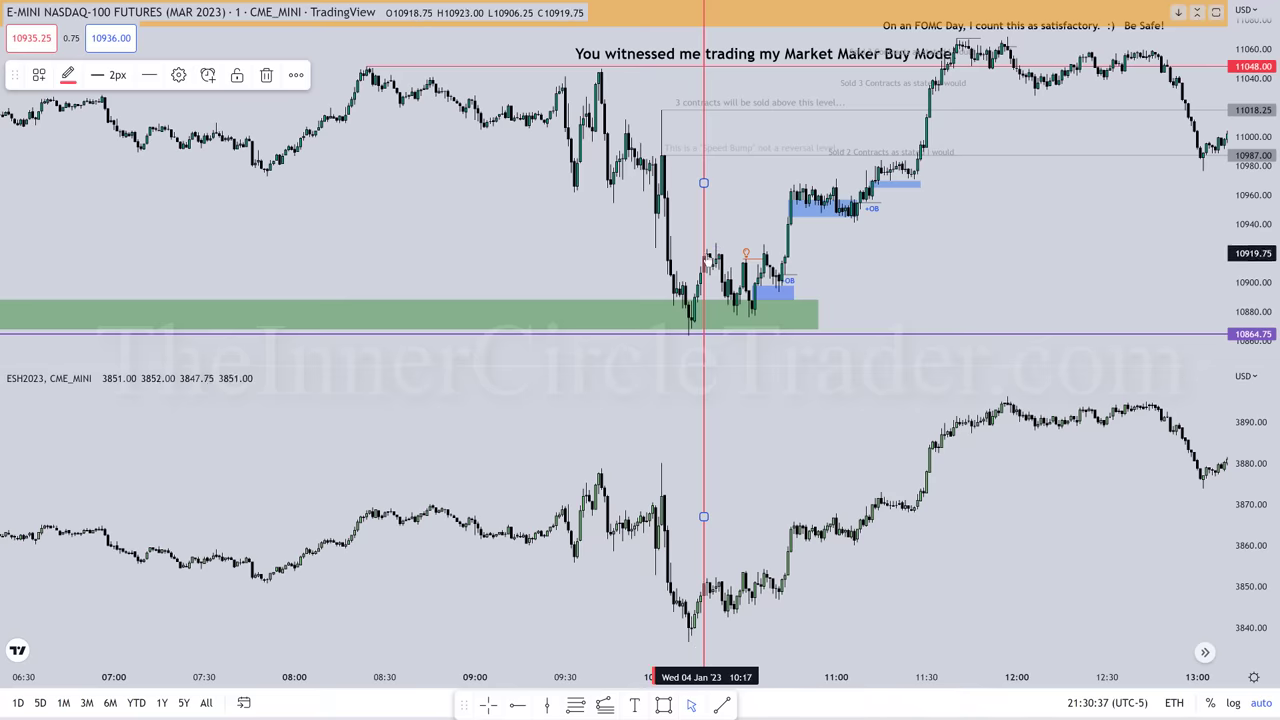
drag(705, 183, 727, 189)
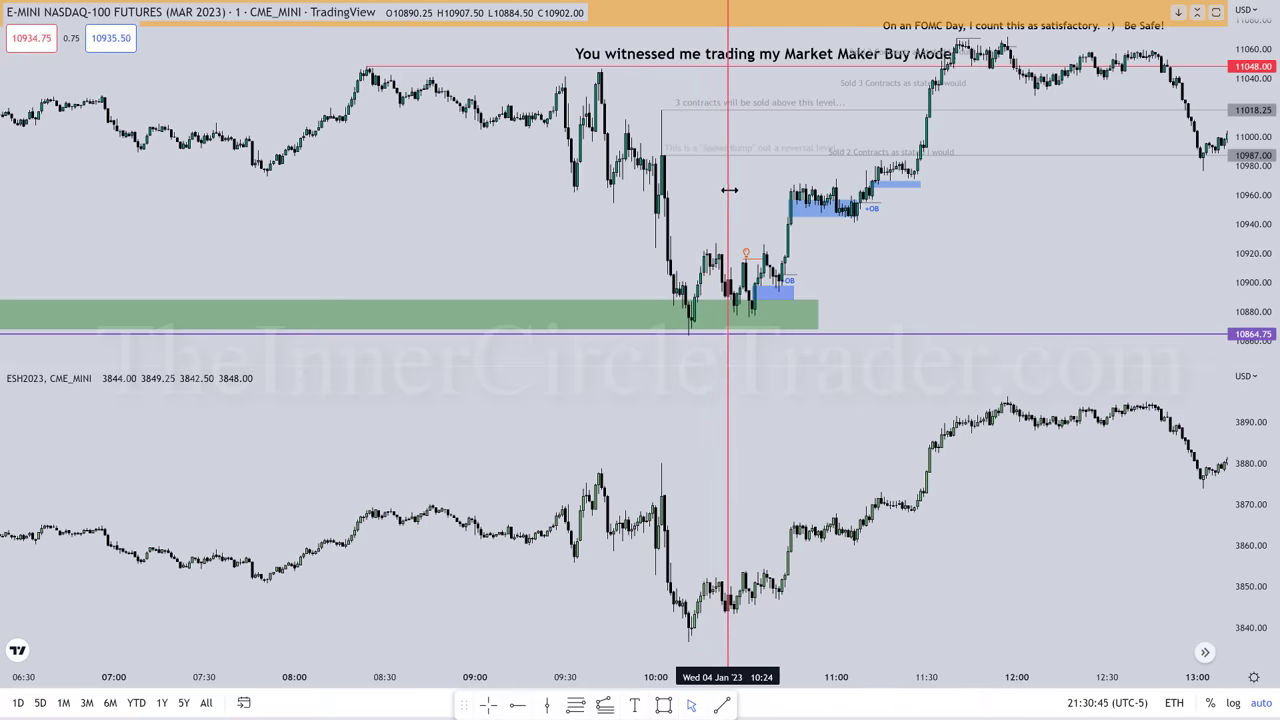
drag(729, 190, 731, 188)
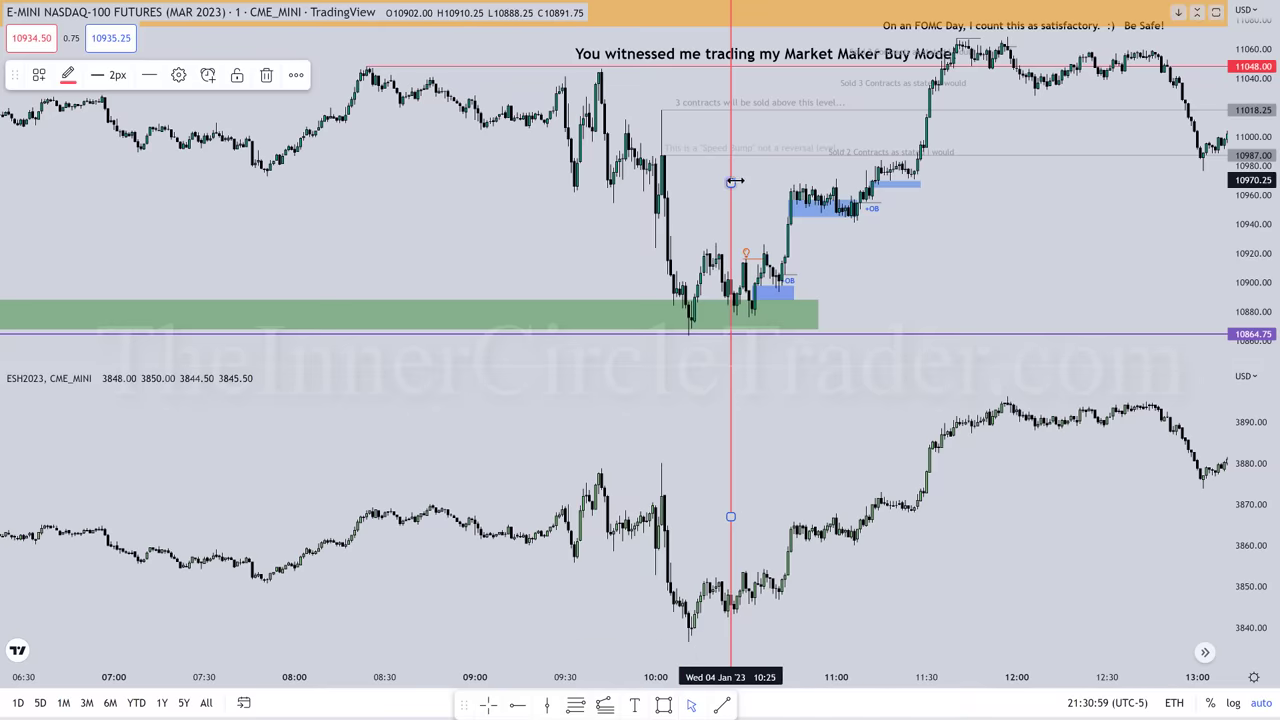
drag(731, 181, 749, 186)
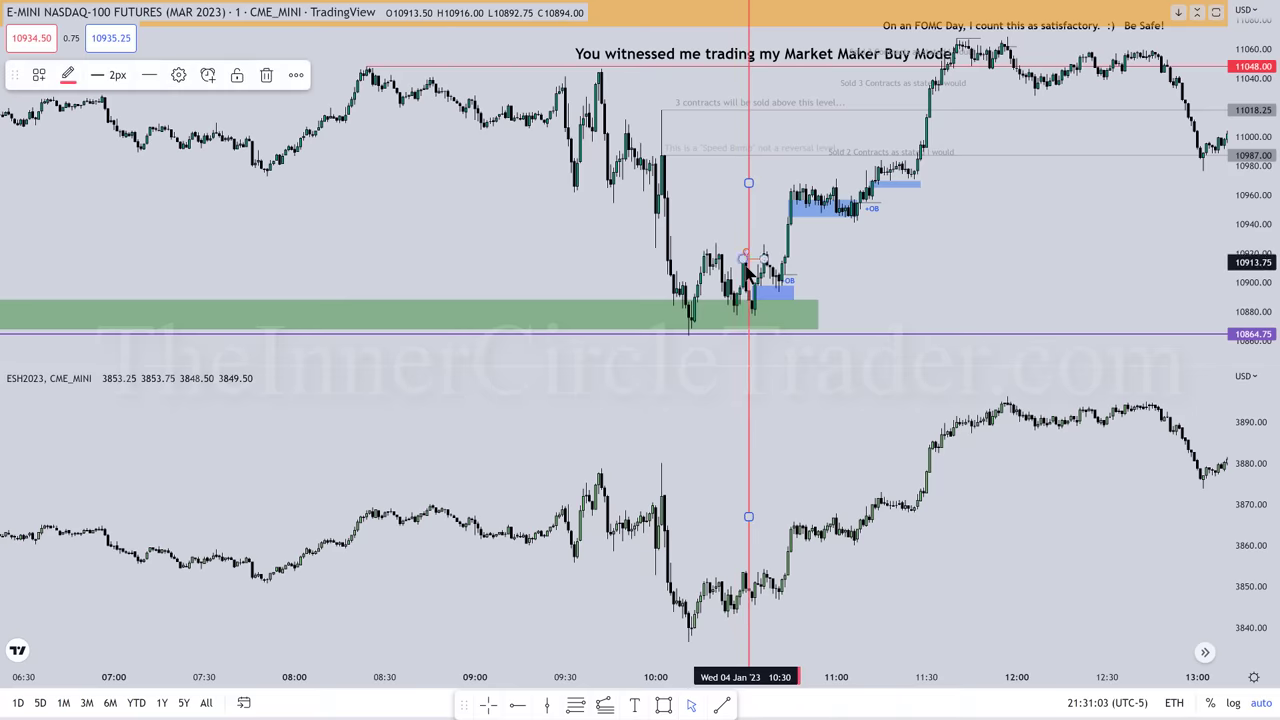
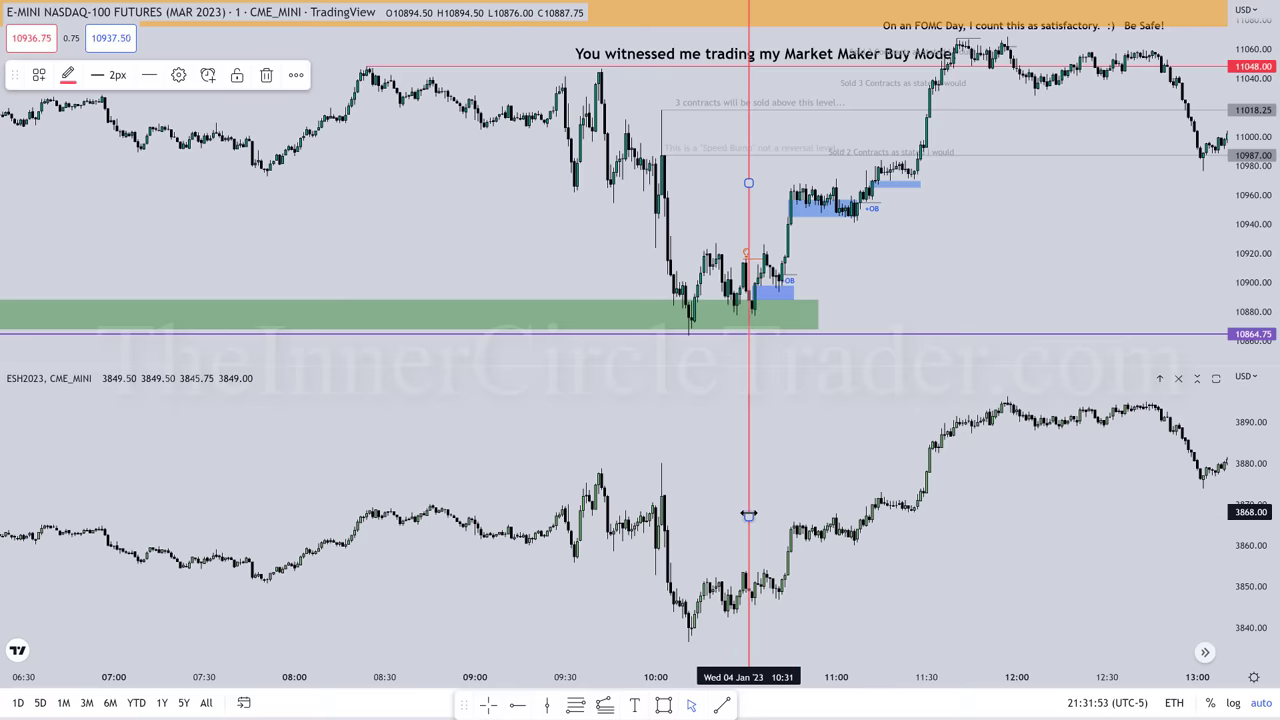
key(Delete)
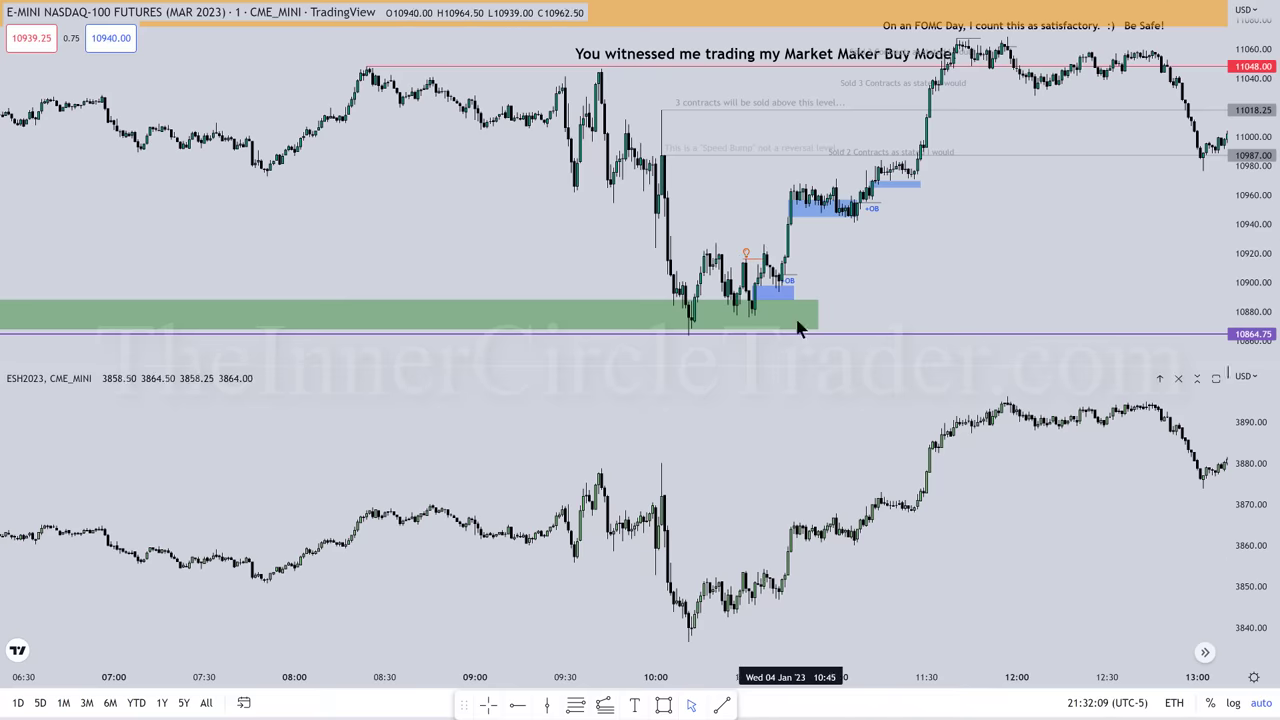
Enlarge the ESH2023 pane to most of the chart height, and shrink it to about the lower third
click(772, 290)
click(894, 298)
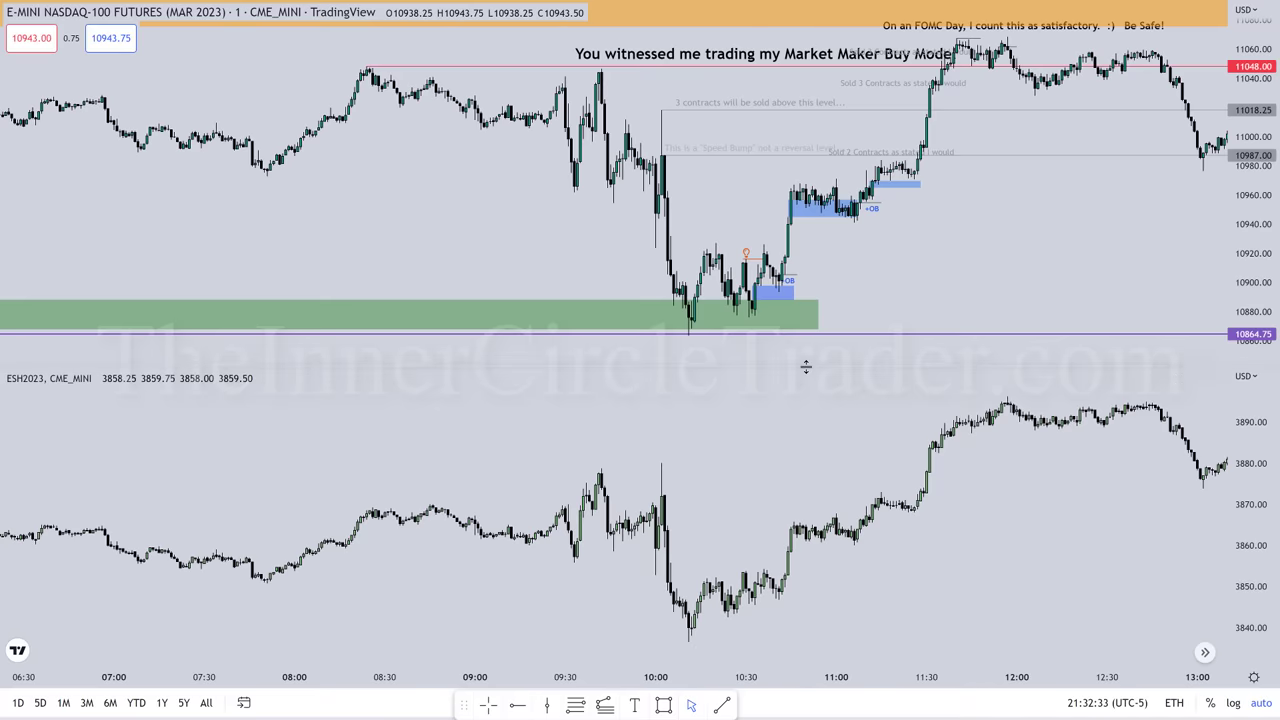
drag(806, 367, 796, 173)
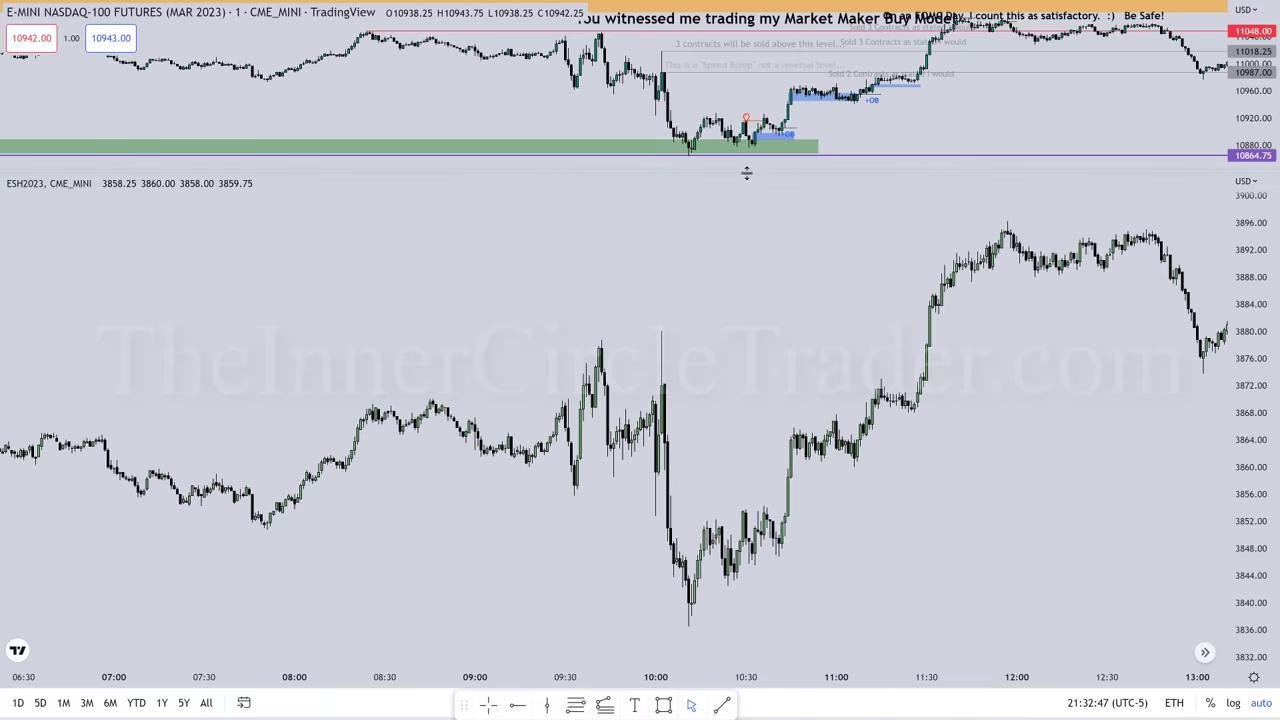
drag(746, 171, 763, 449)
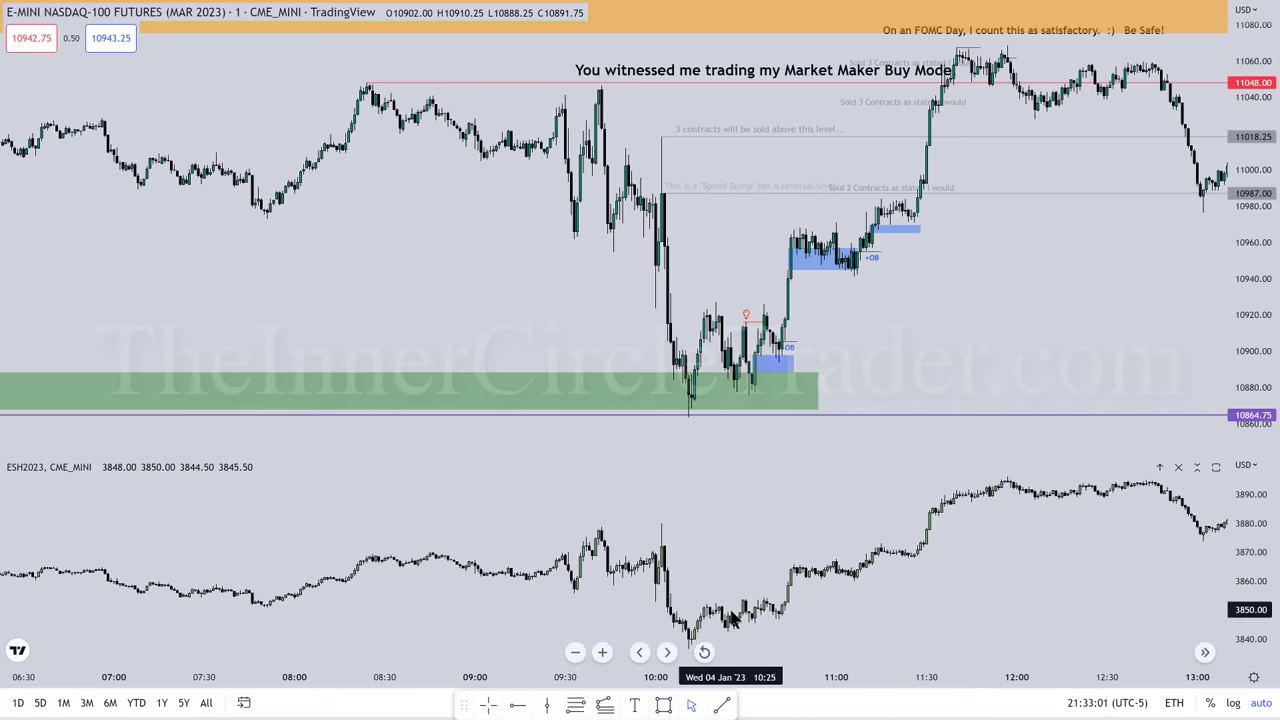
Examine the lowest blue box near 10:35 and the candles around it on the Nasdaq chart
click(797, 362)
key(Delete)
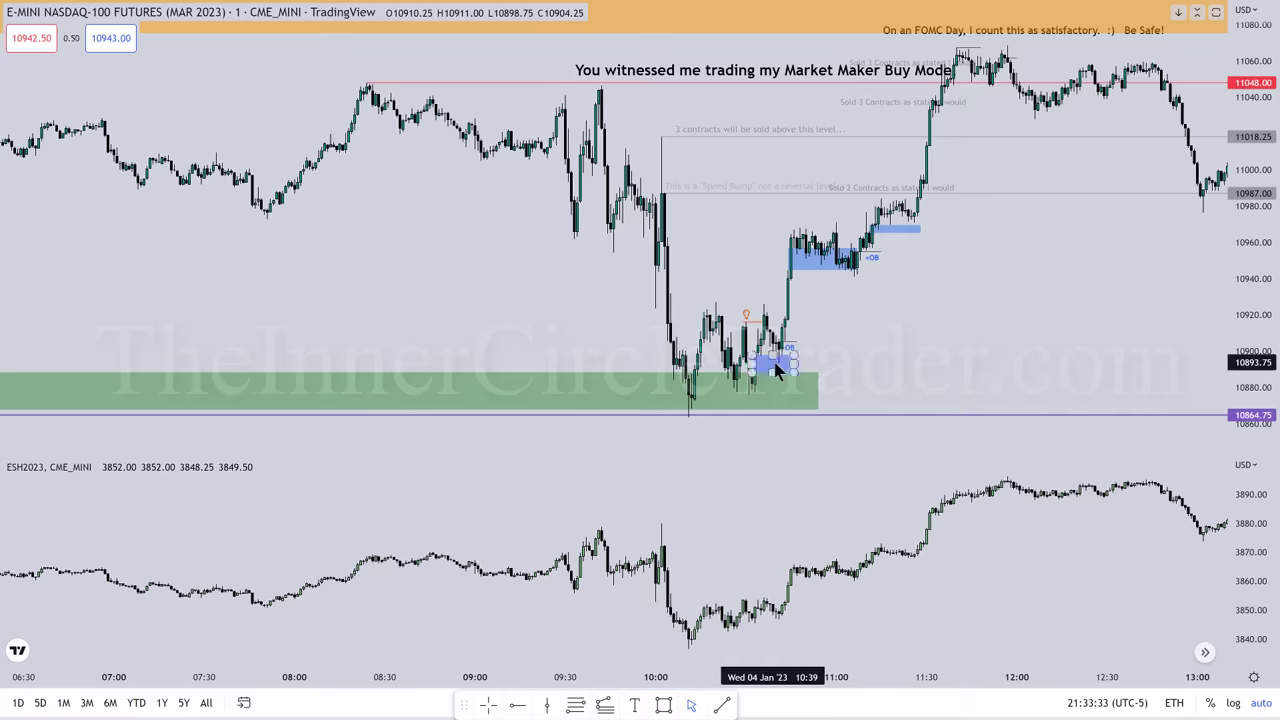
drag(755, 355, 793, 372)
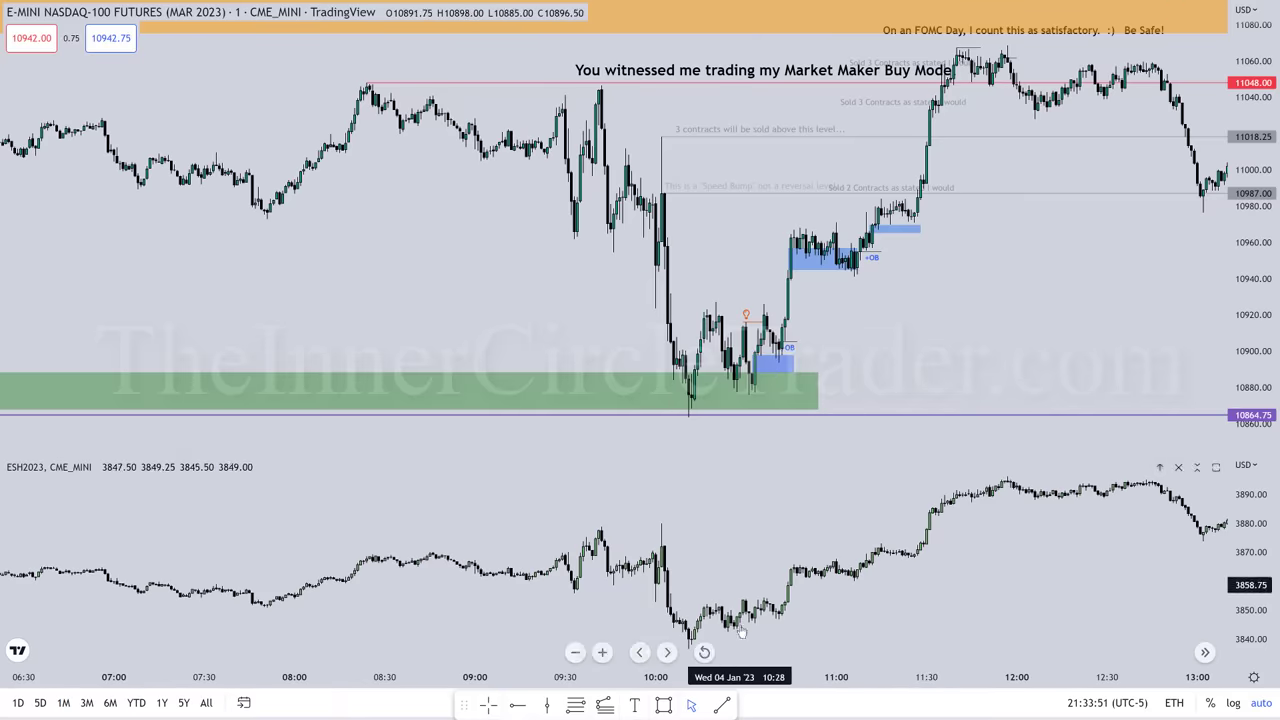
Draw a short vertical trend line at 12:11 from 10901.75 to 10938.50, shift its lower end slightly, and delete it
click(722, 706)
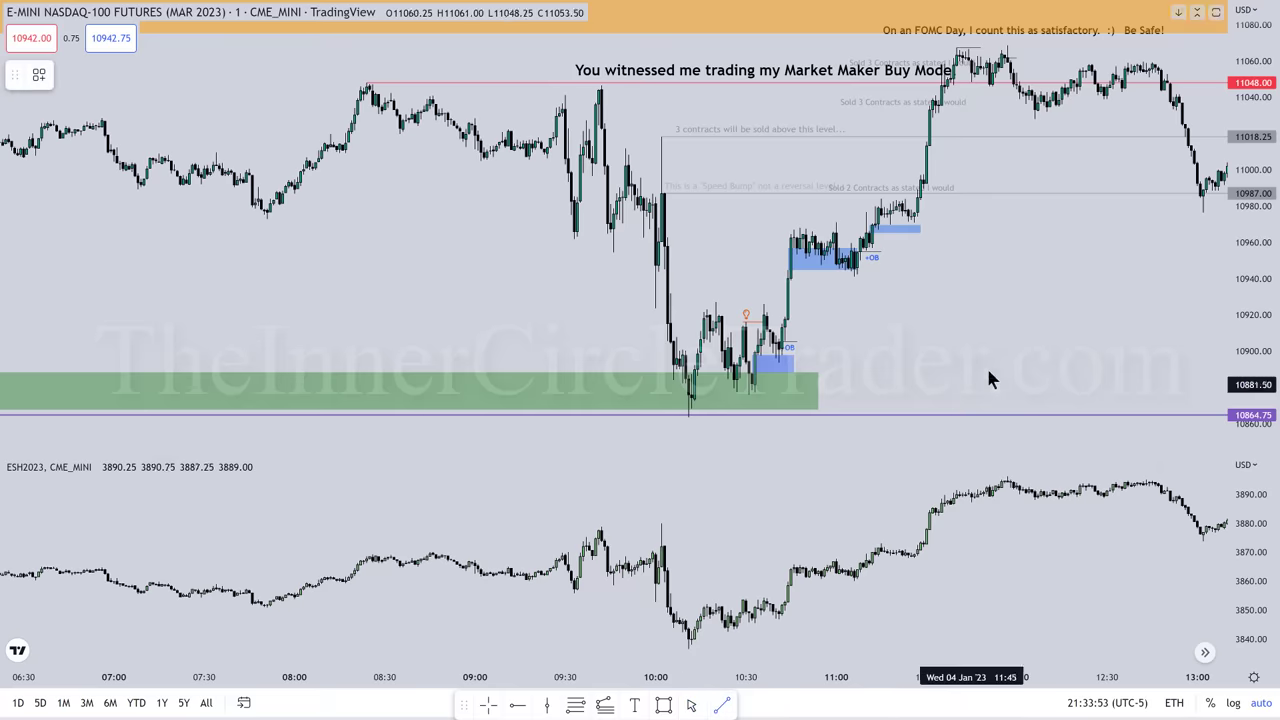
click(1049, 348)
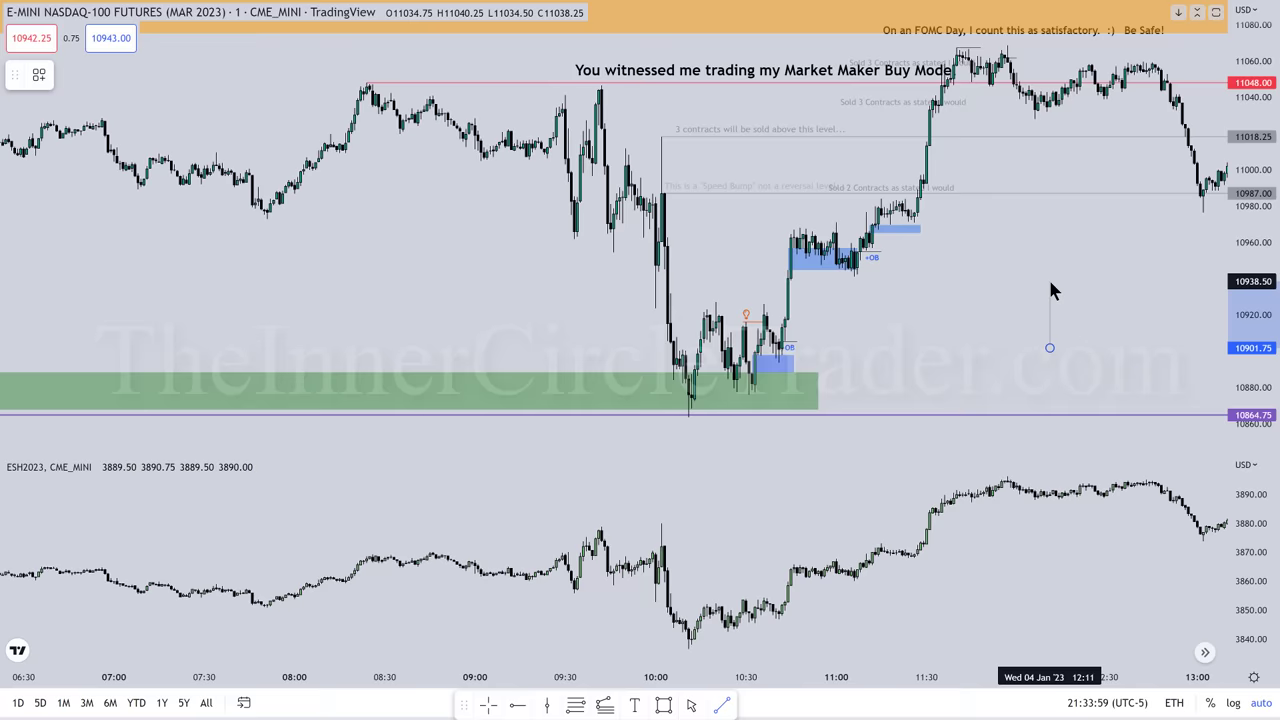
click(1049, 282)
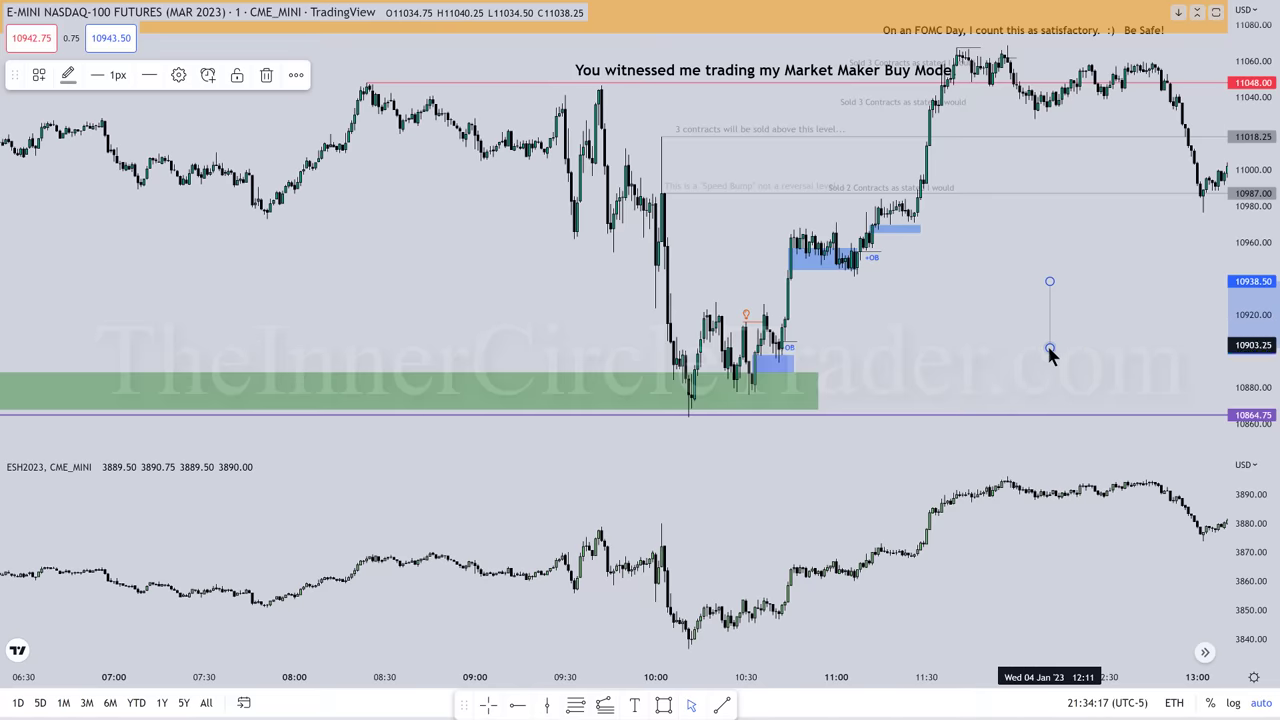
mouse_move(1049, 349)
mouse_down()
mouse_move(1049, 281)
mouse_move(1053, 355)
mouse_up()
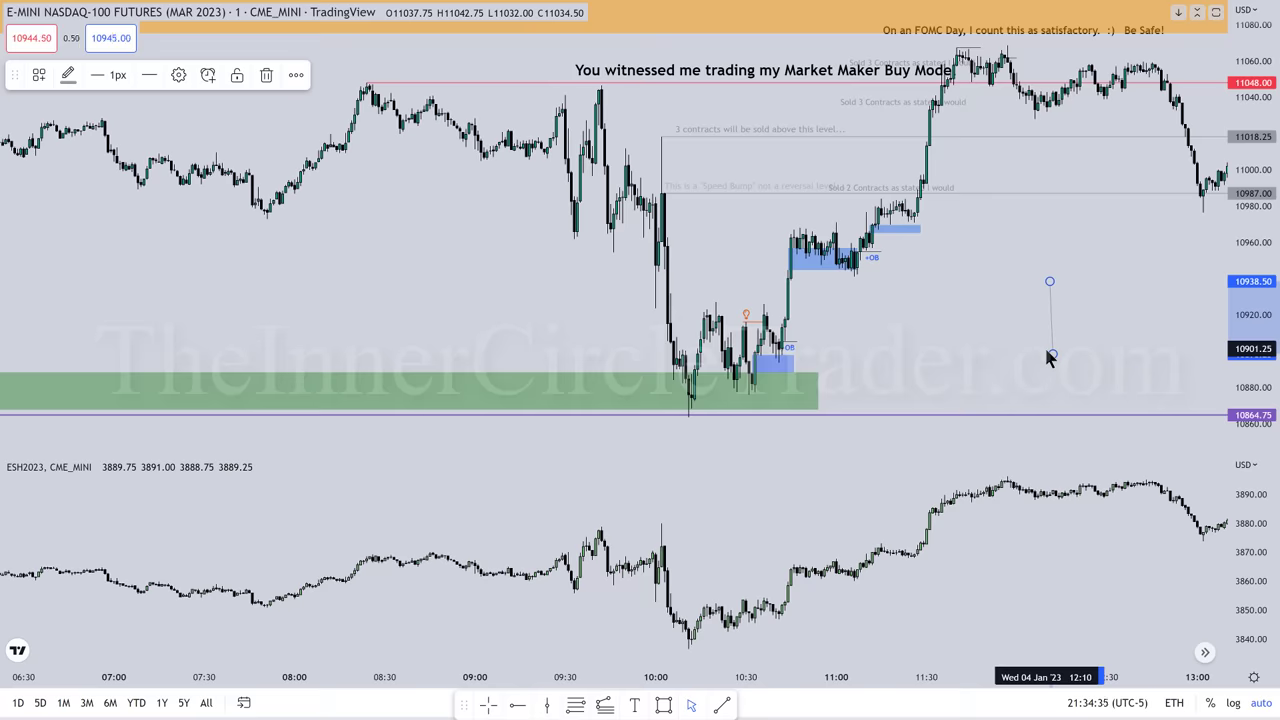
key(Delete)
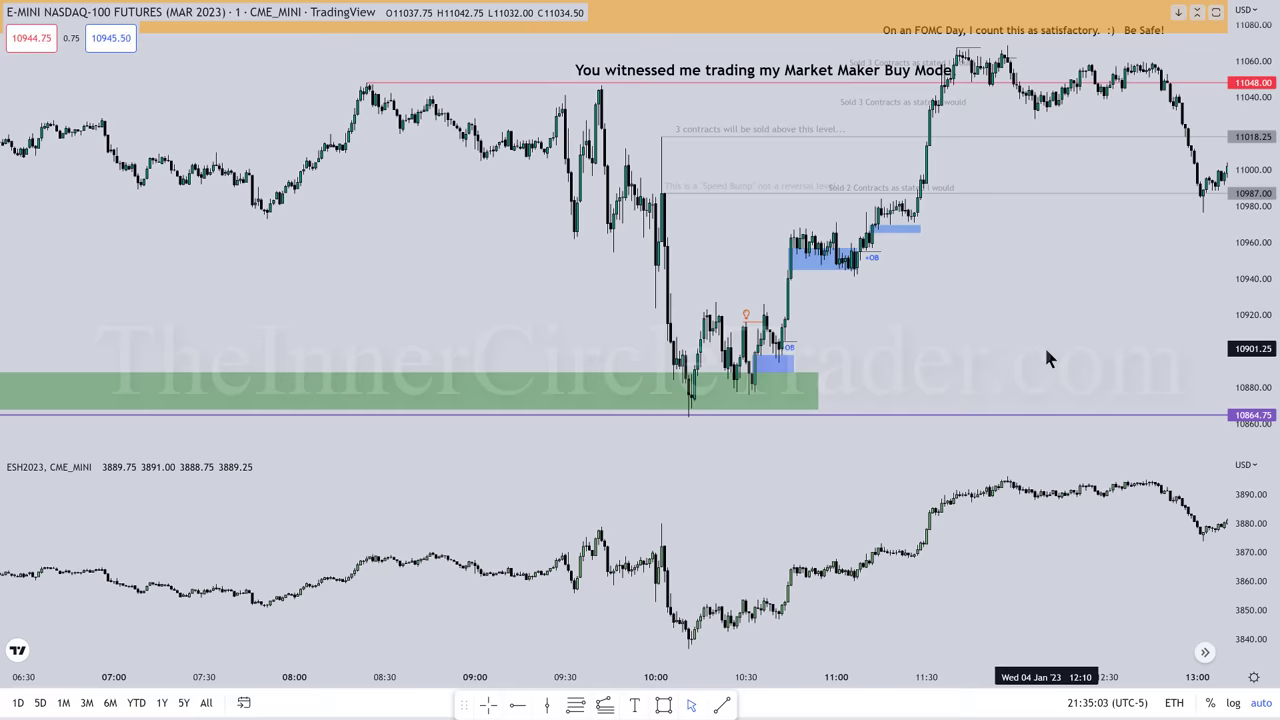
Remove the ESH2023 comparison pane so only the Nasdaq chart remains
click(778, 368)
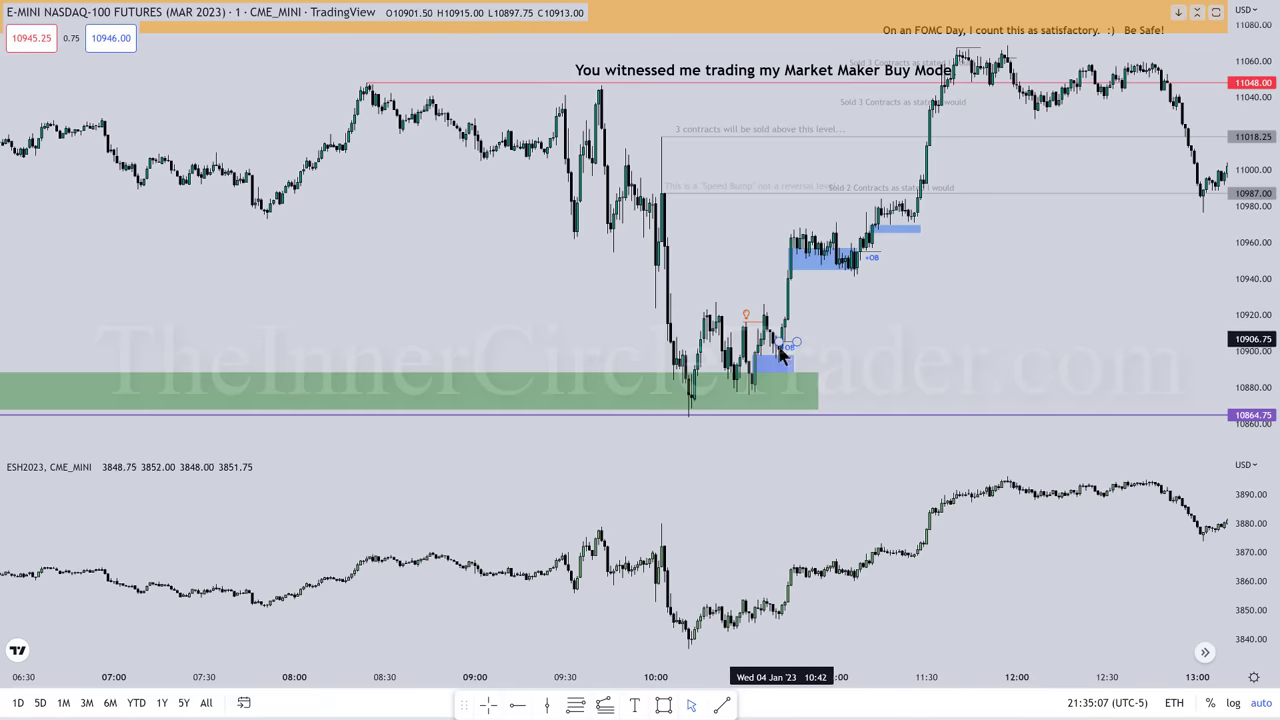
click(390, 488)
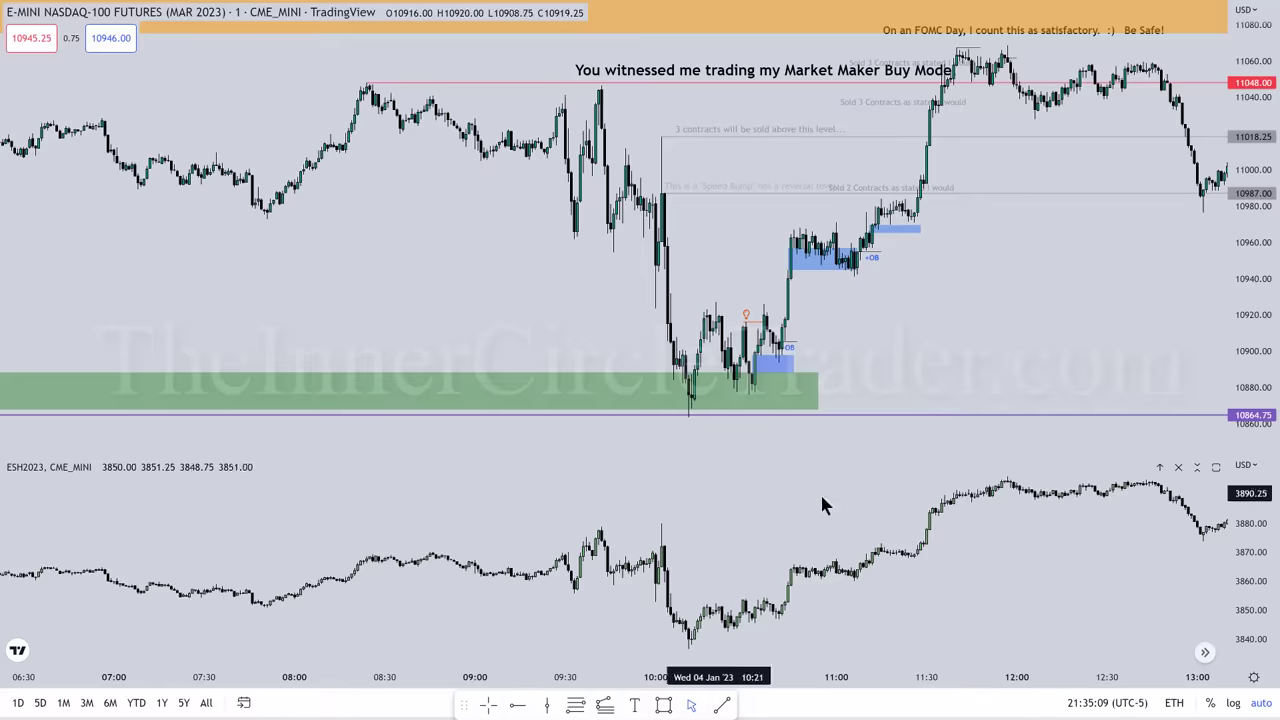
click(1179, 468)
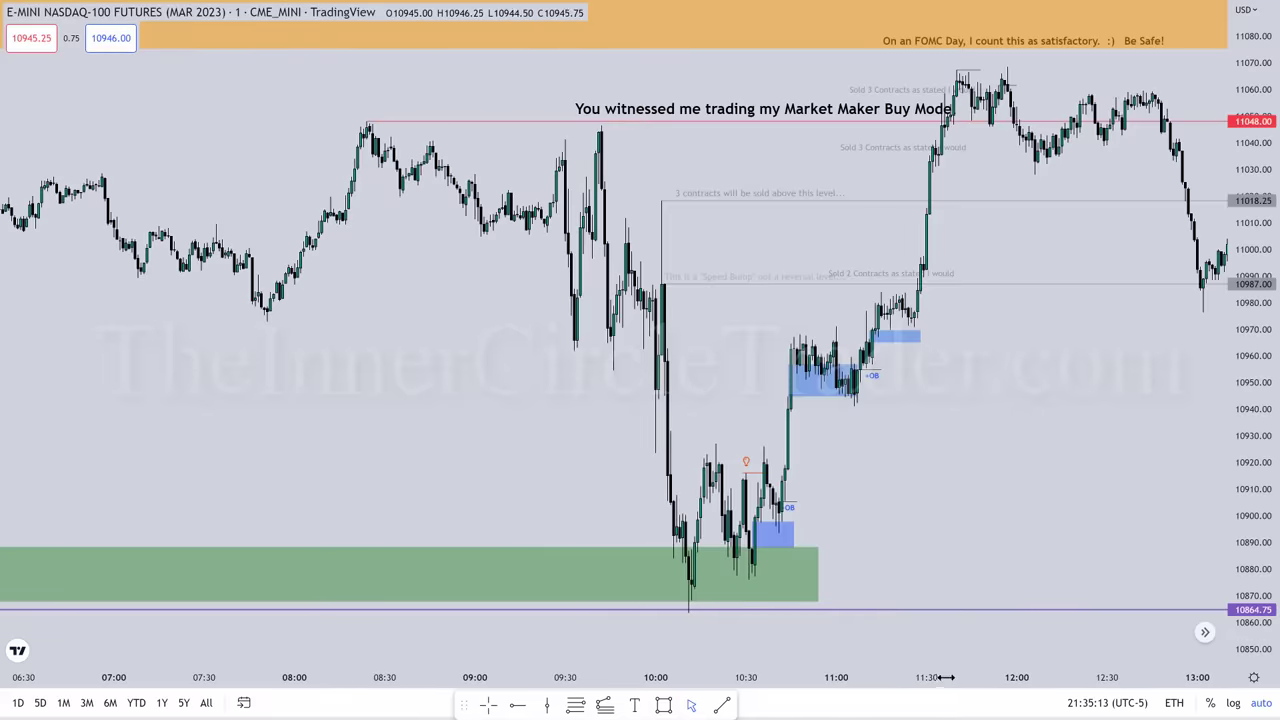
Examine the Nasdaq rally from the 10:10 low, including the middle blue box between 10:45 and 11:05
scroll(857, 678, up, 2)
scroll(857, 678, up, 3)
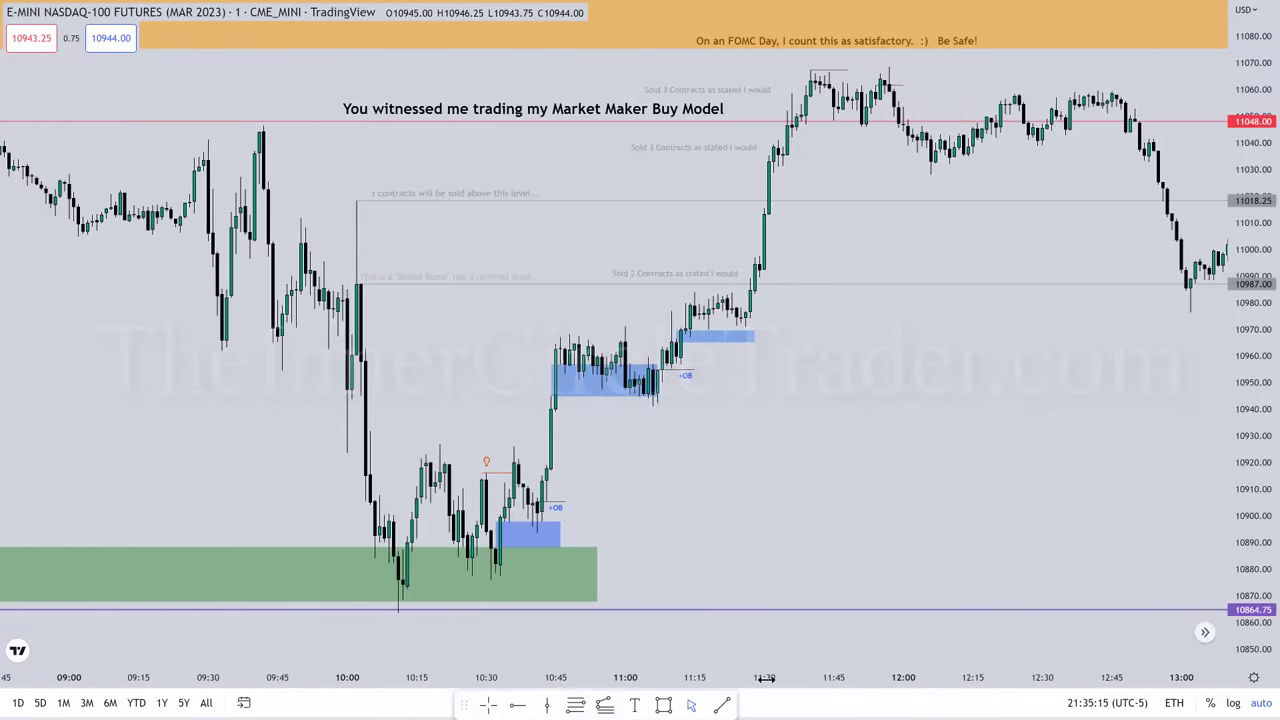
drag(683, 487, 845, 386)
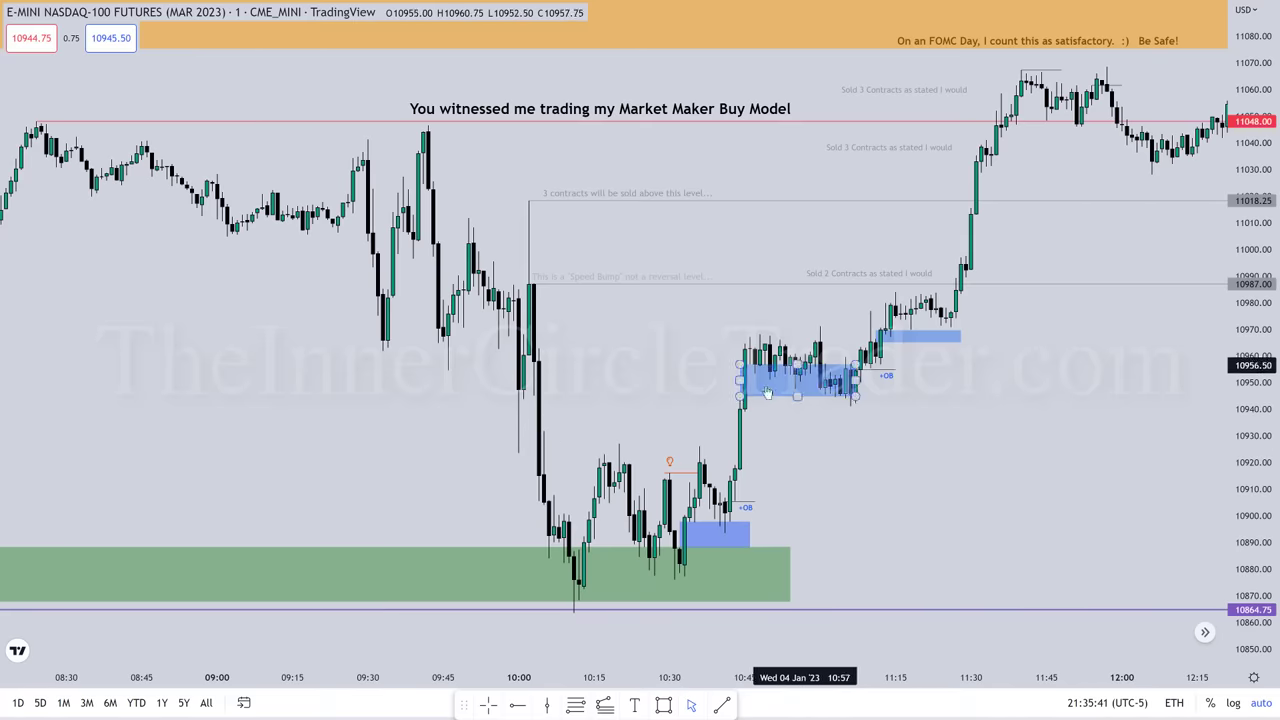
click(849, 384)
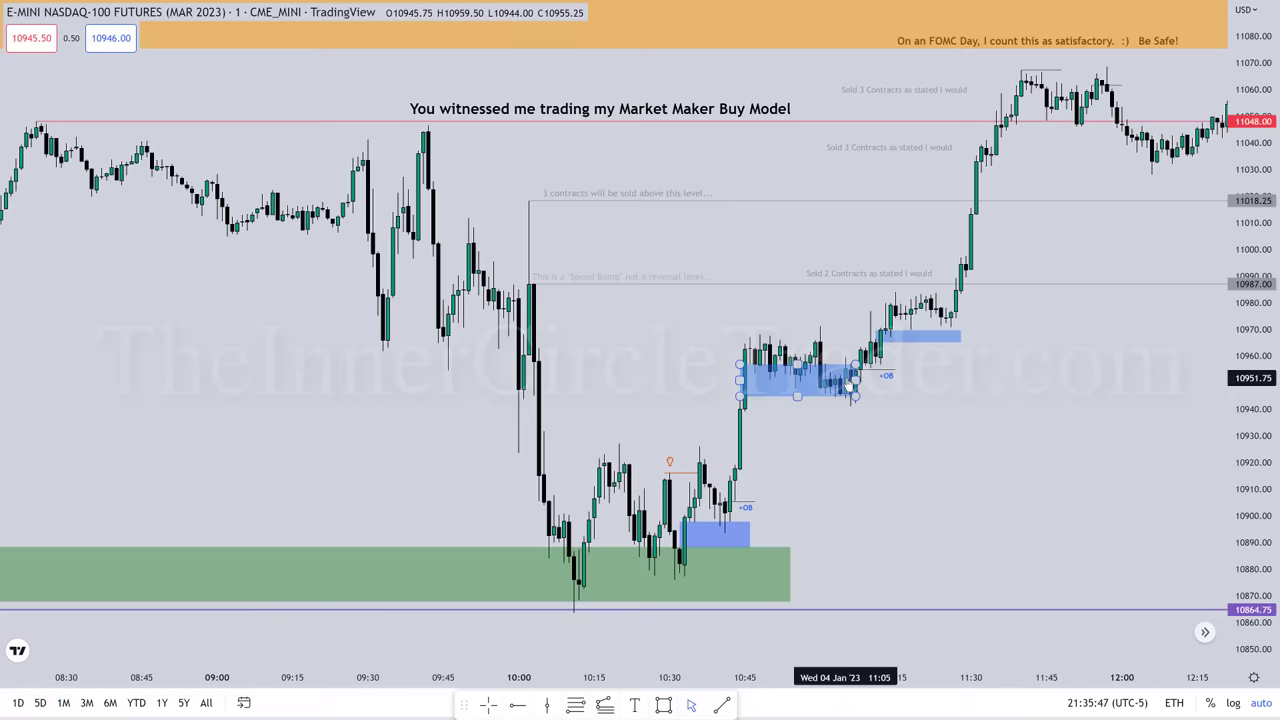
click(574, 410)
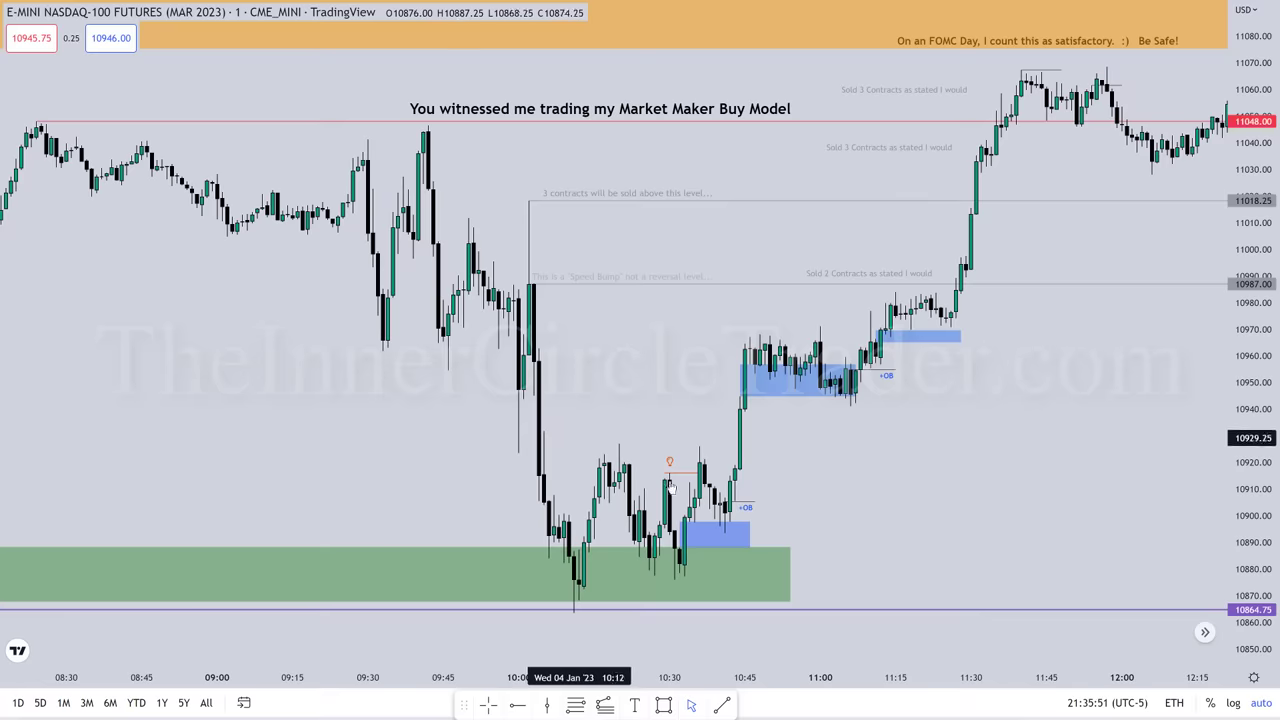
Draw an orange box from the 10:03 candle between 10945.00 and 10931.75, and extend it to about 11:08
click(665, 706)
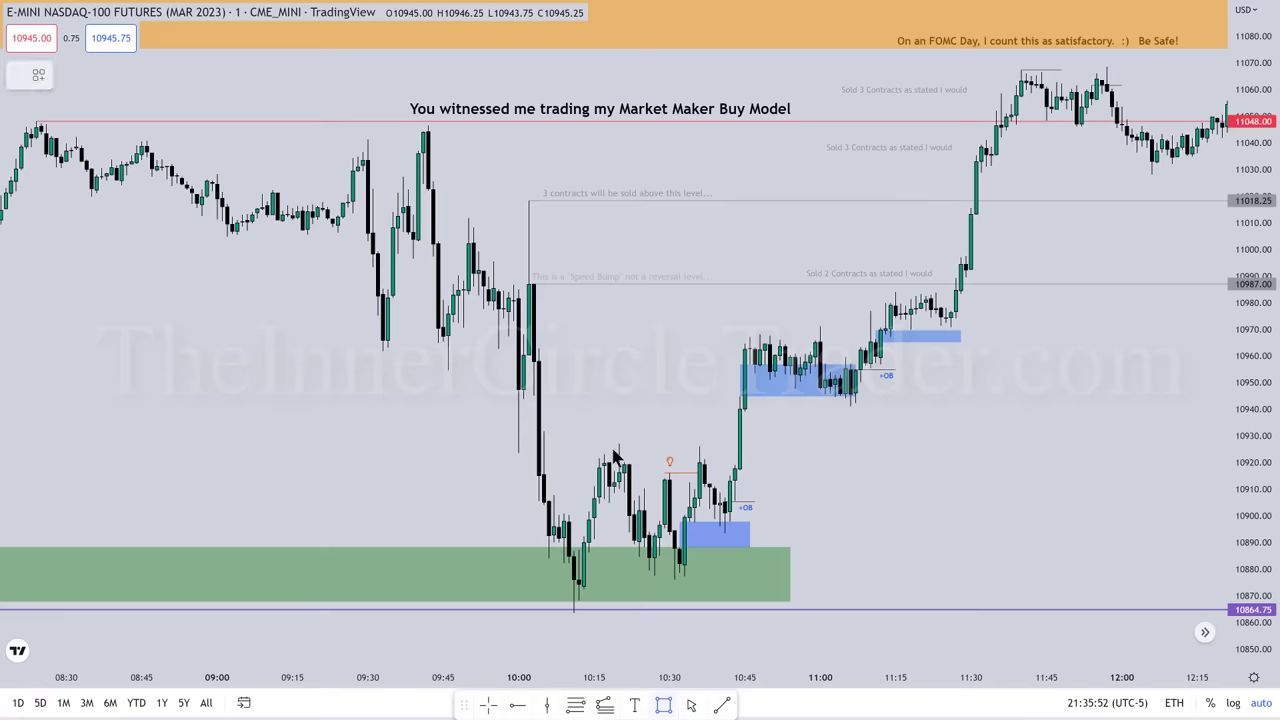
click(531, 396)
click(589, 431)
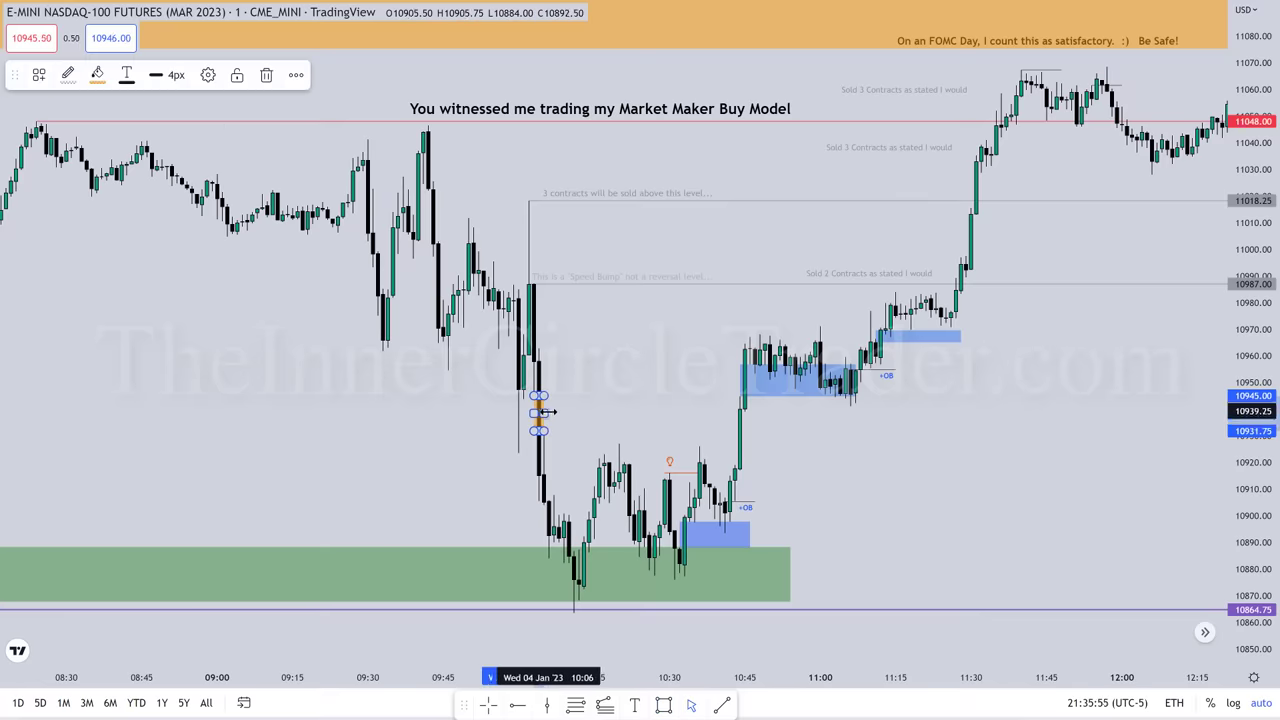
drag(752, 414, 855, 417)
click(909, 428)
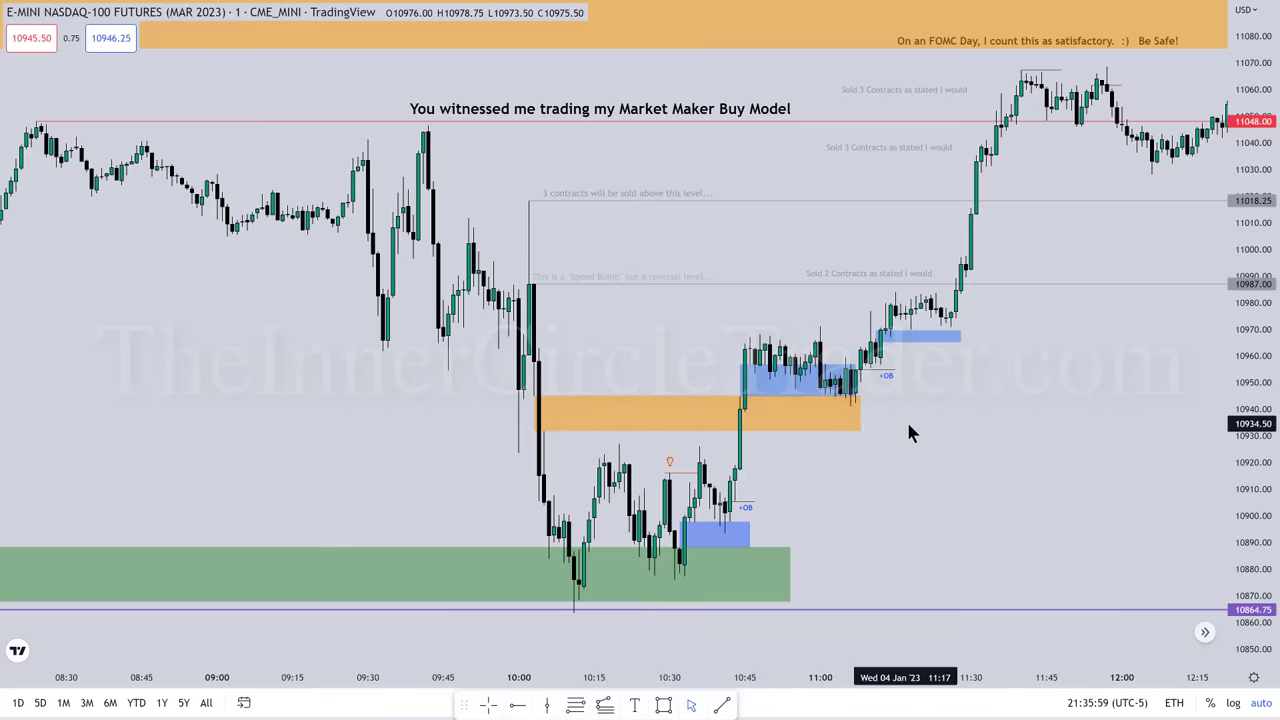
Examine the highest blue box between 11:10 and 11:28 alongside the lowest blue box and the orange box
click(850, 397)
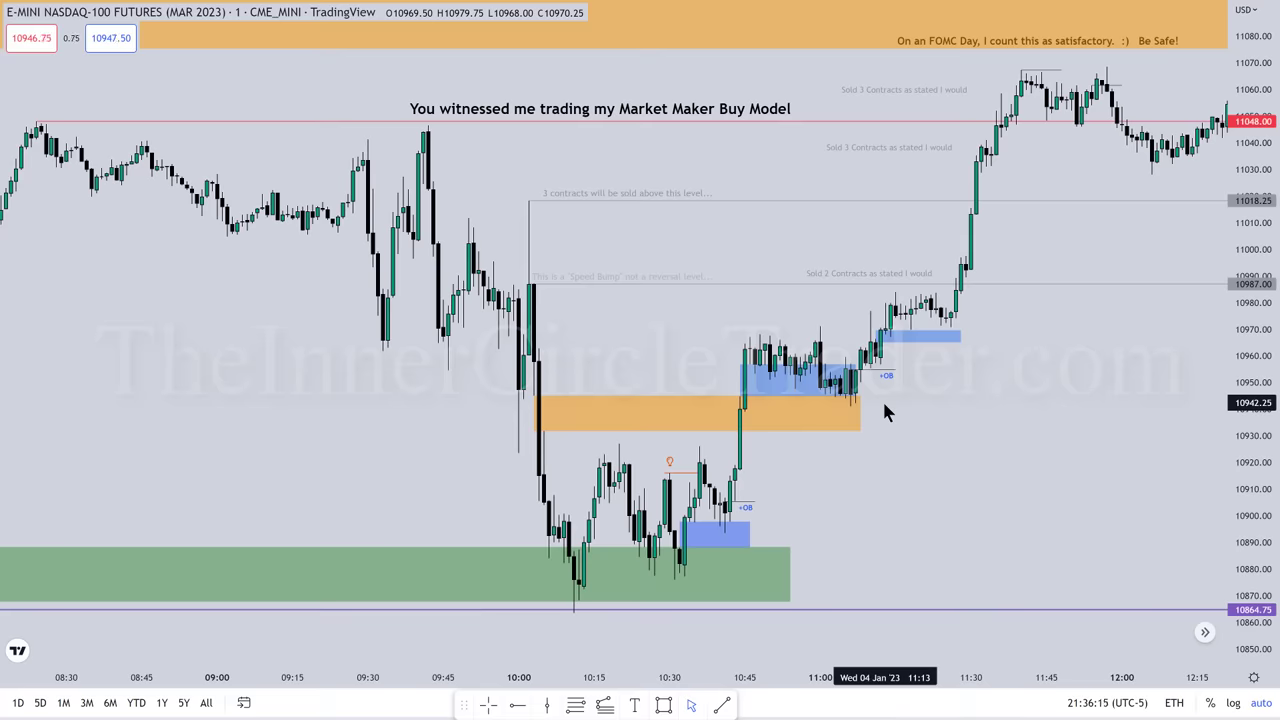
click(746, 420)
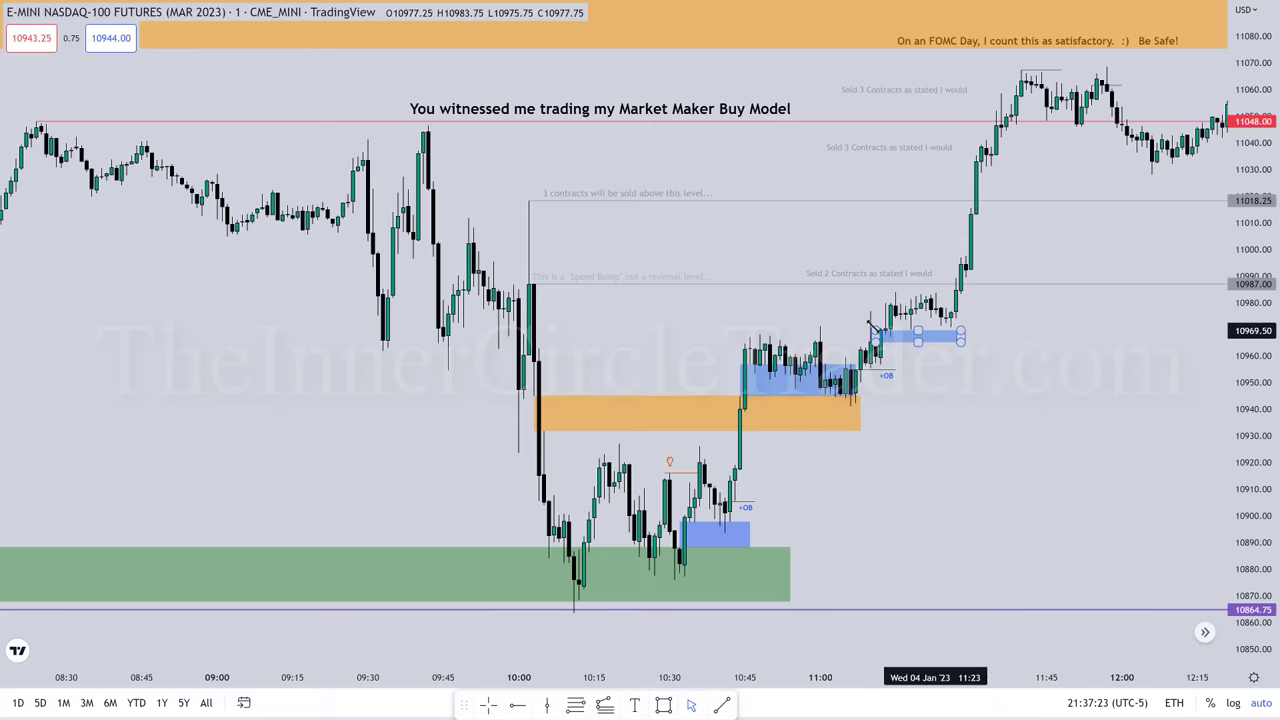
click(888, 337)
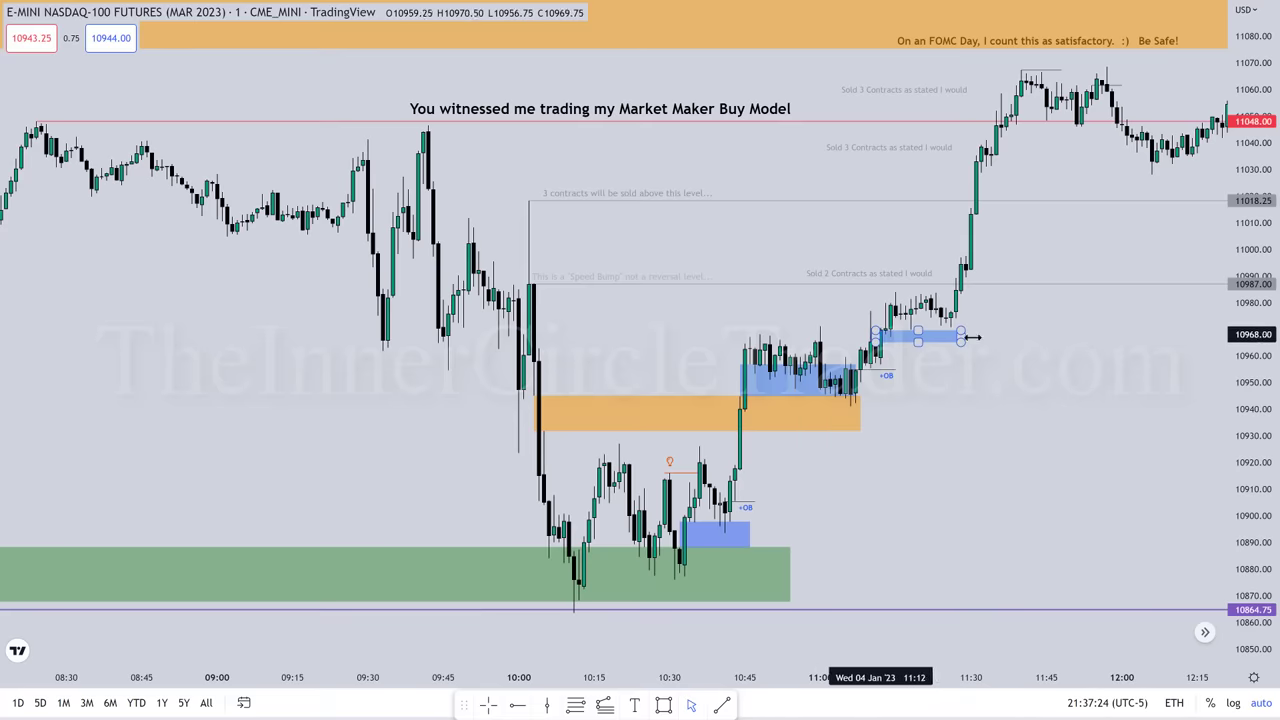
click(727, 540)
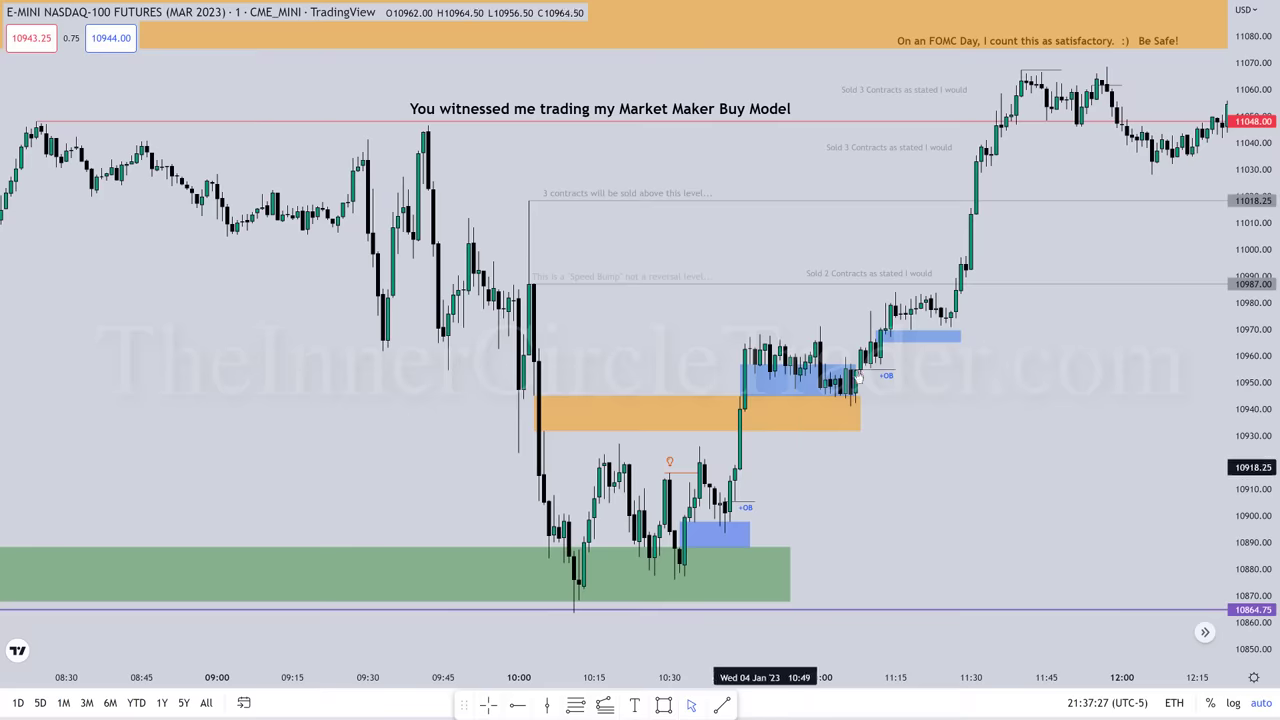
click(913, 342)
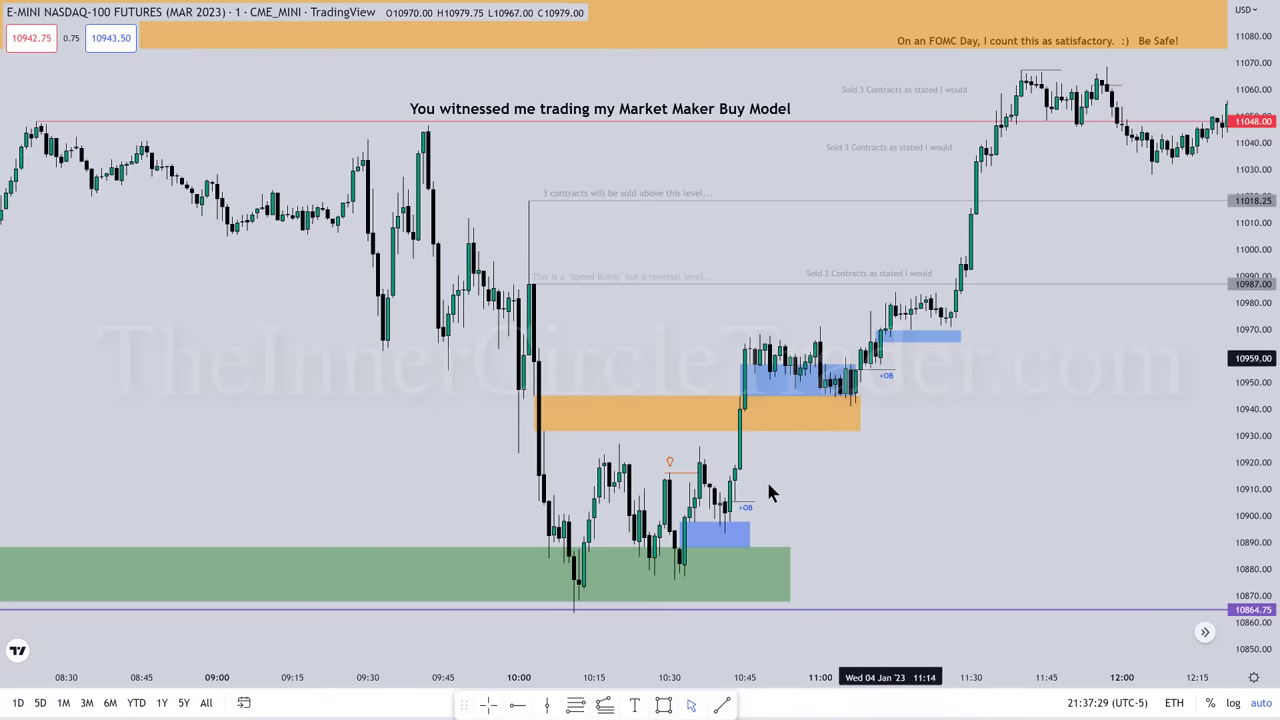
click(703, 533)
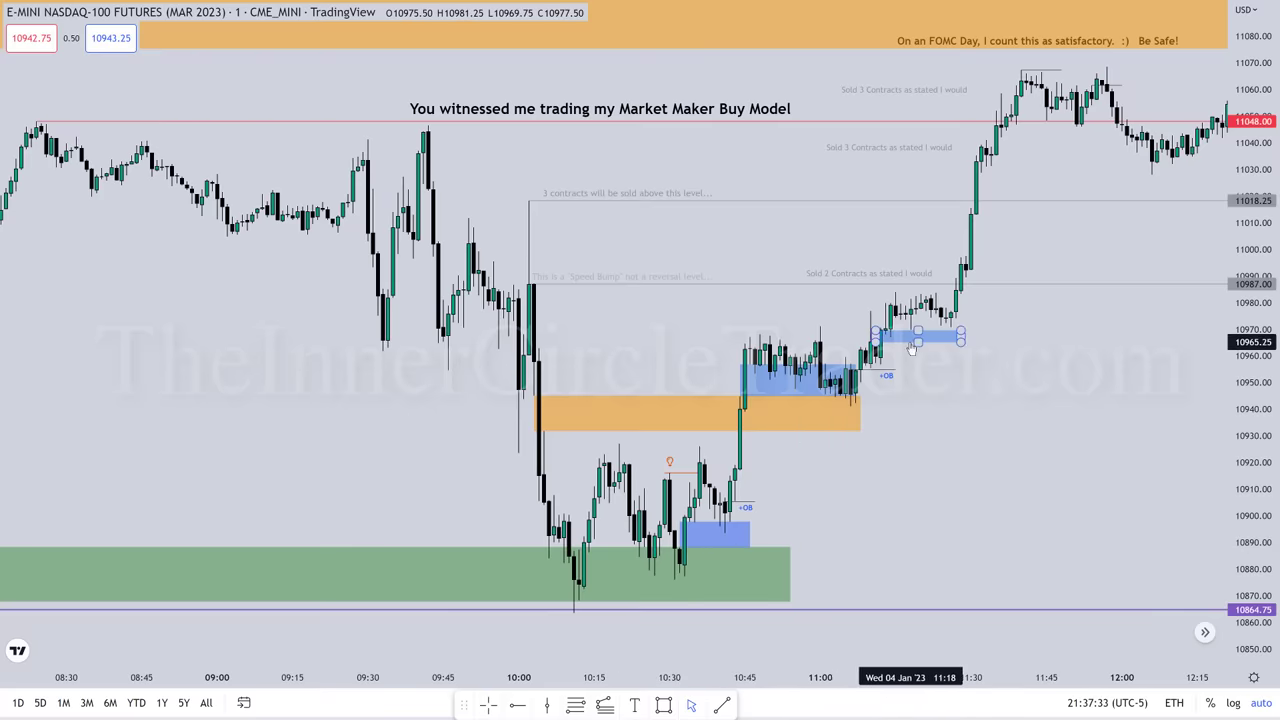
click(770, 442)
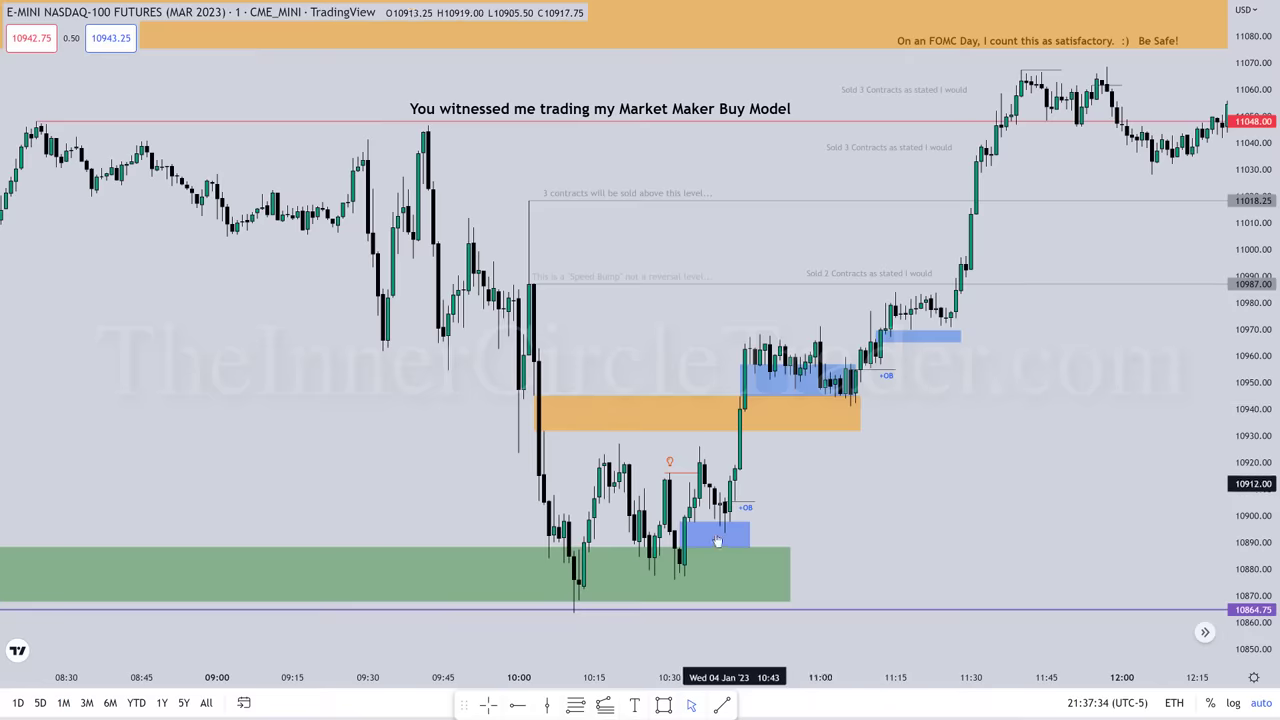
click(913, 339)
key(Escape)
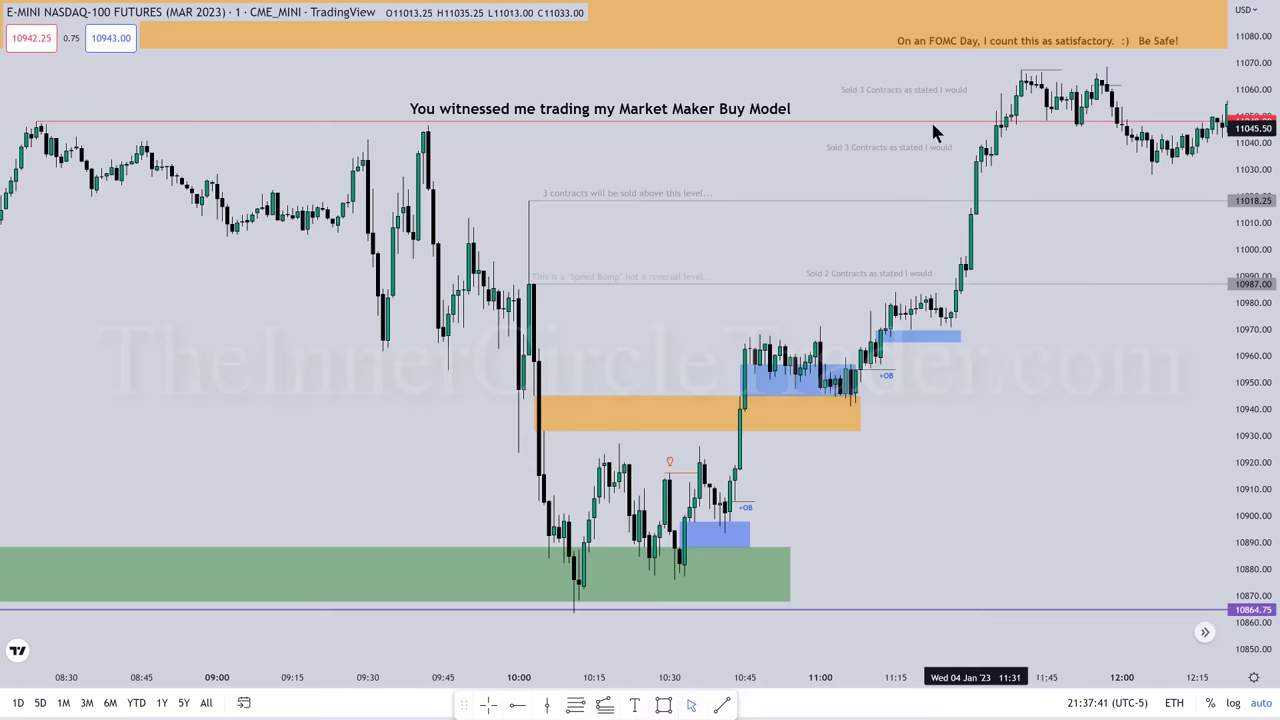
click(925, 334)
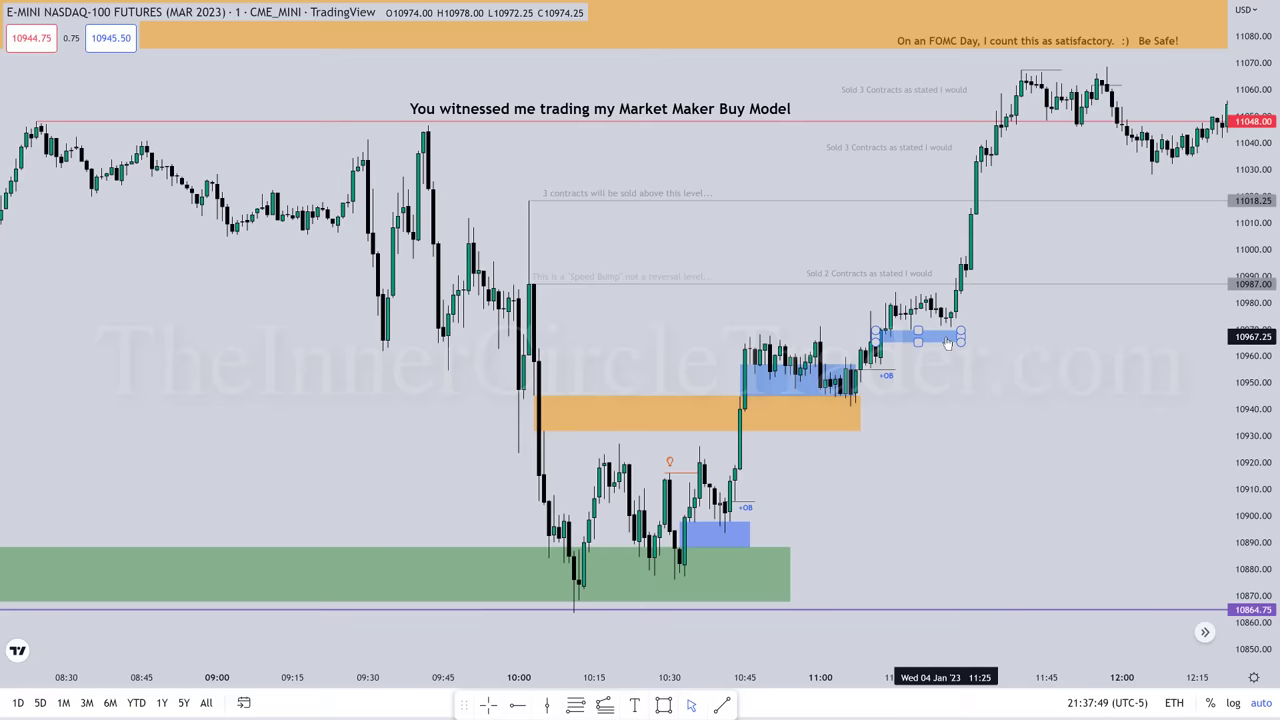
click(1022, 360)
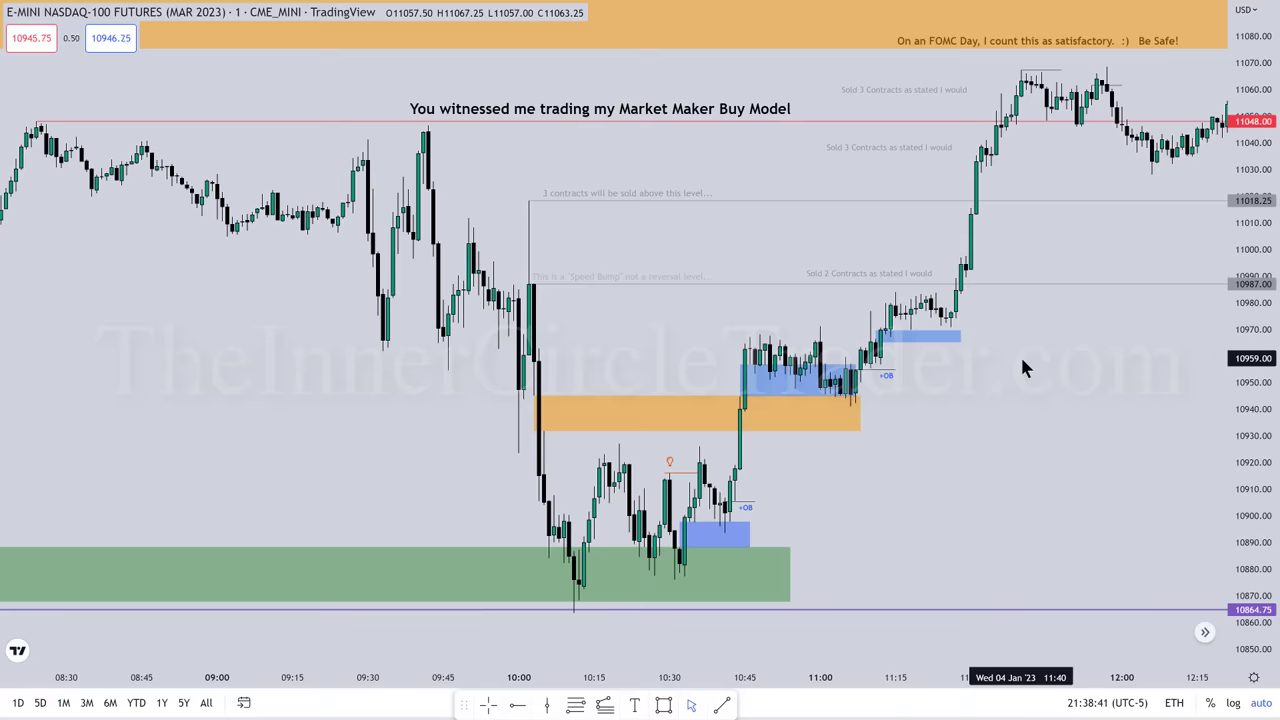
Examine how the 10:44 and 10:45 candles trade through the orange box
click(746, 424)
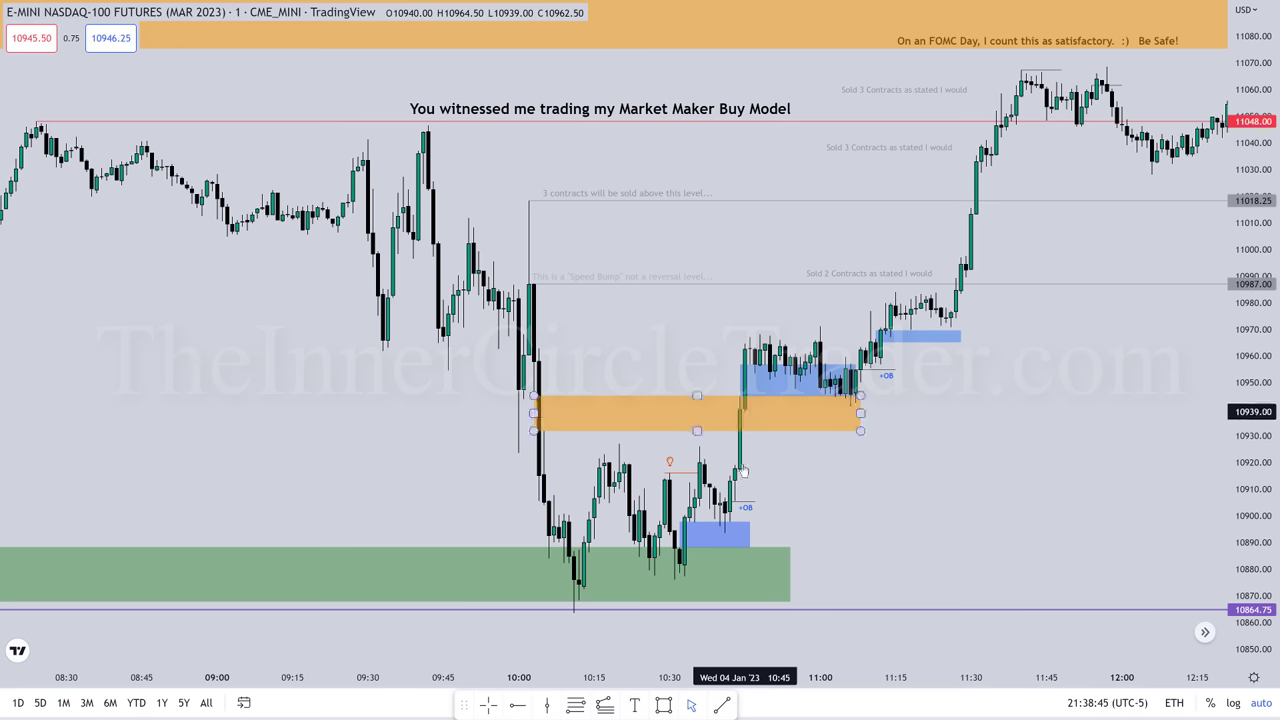
click(793, 467)
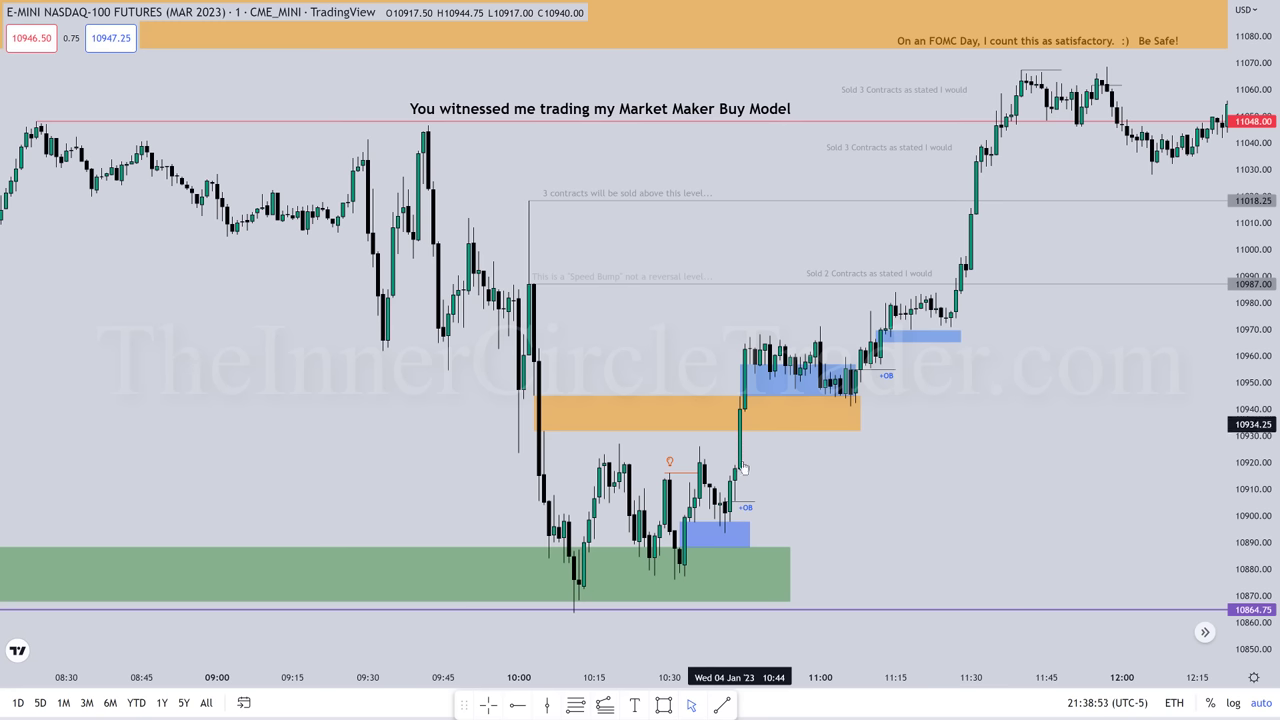
click(742, 418)
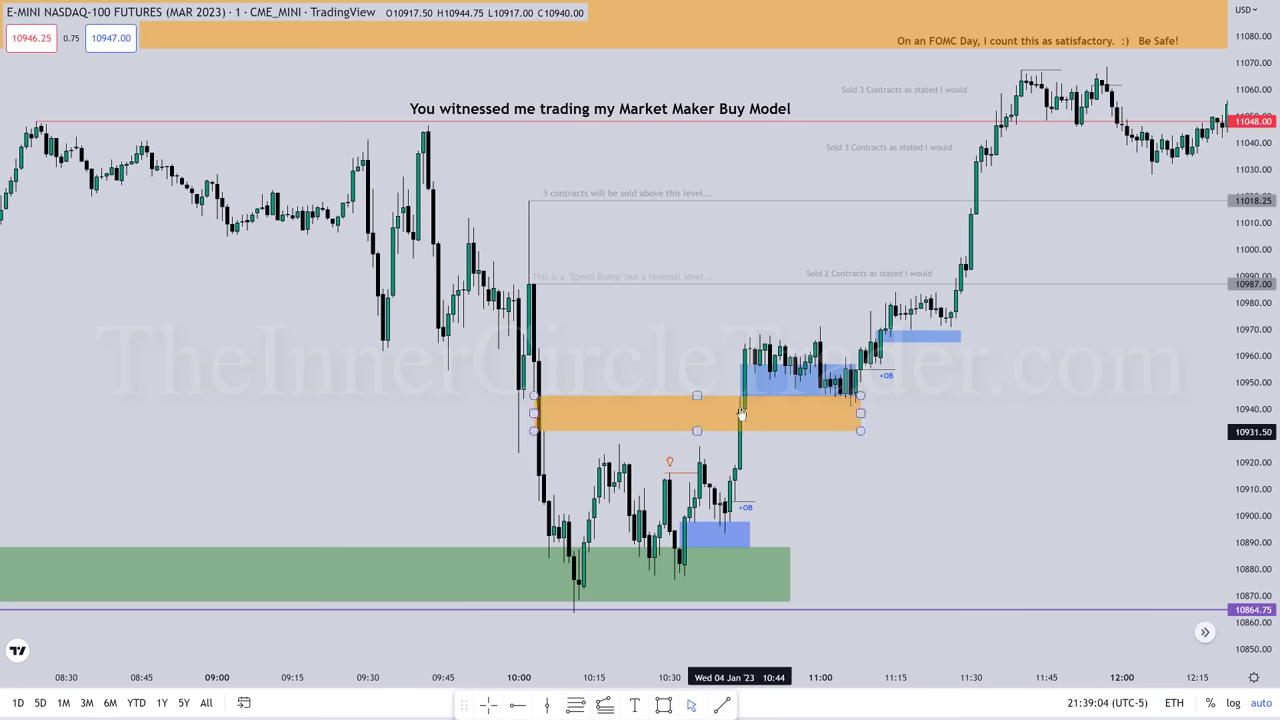
key(Escape)
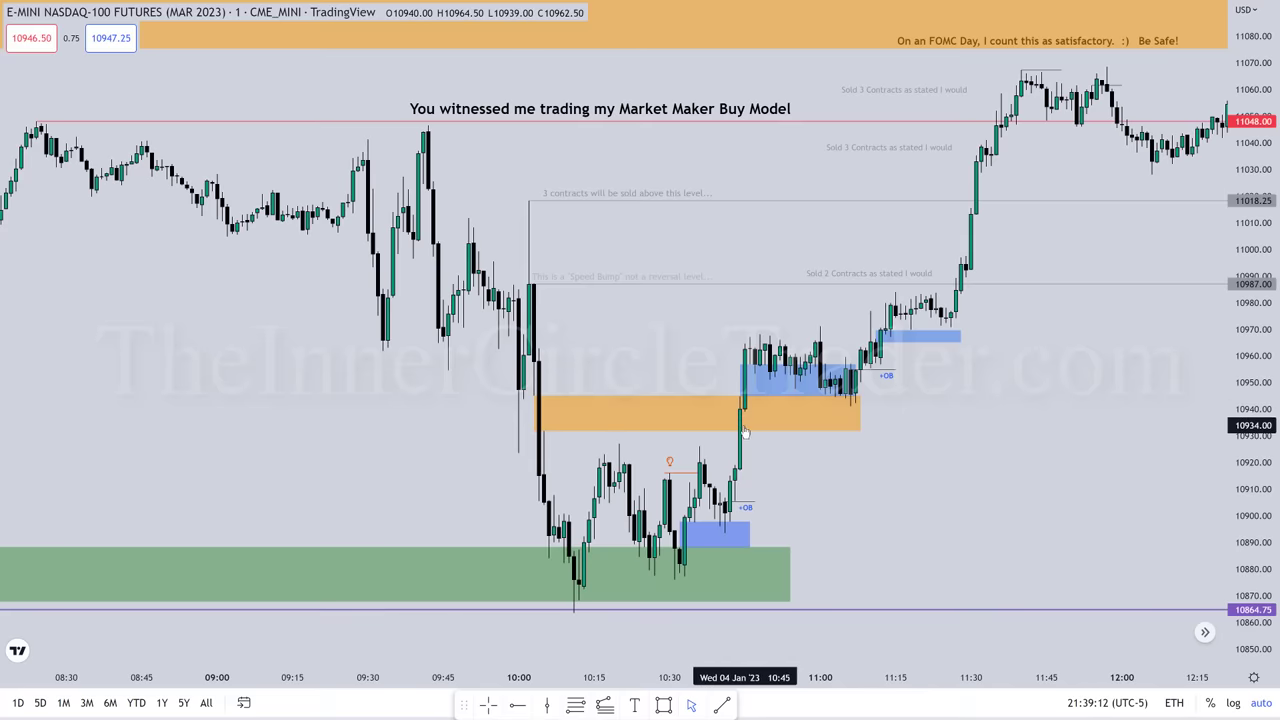
click(744, 426)
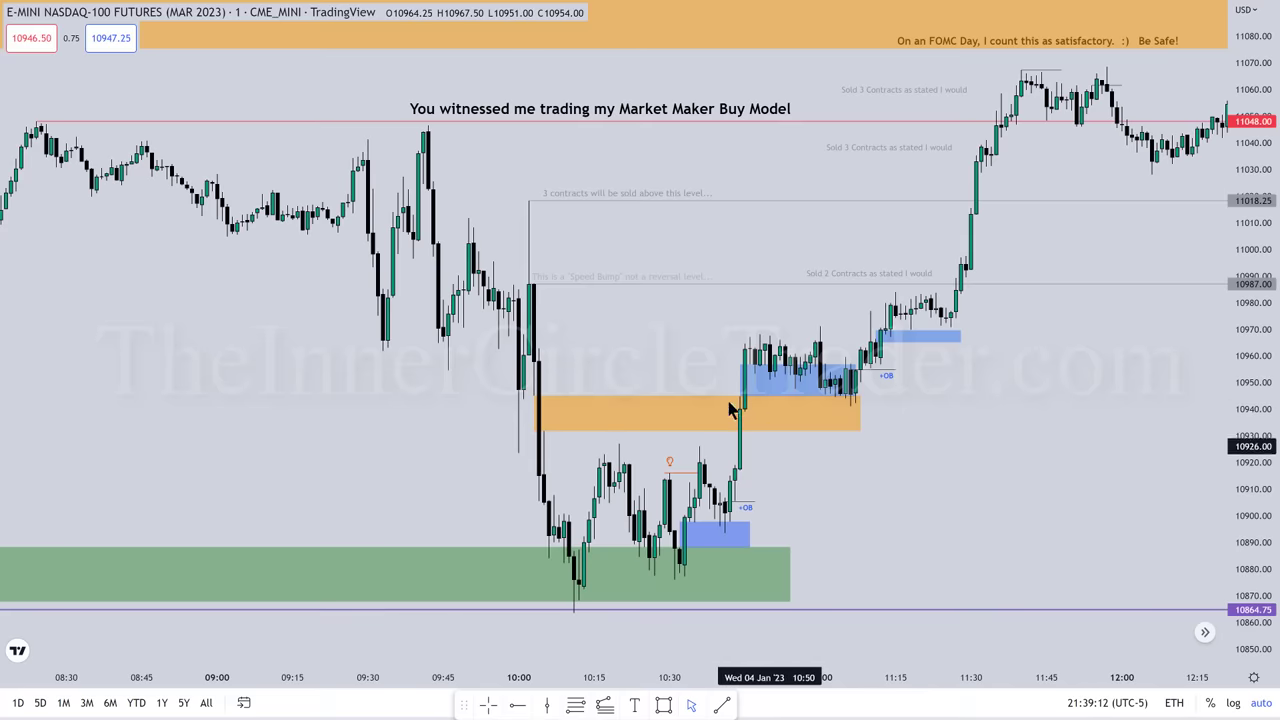
click(812, 478)
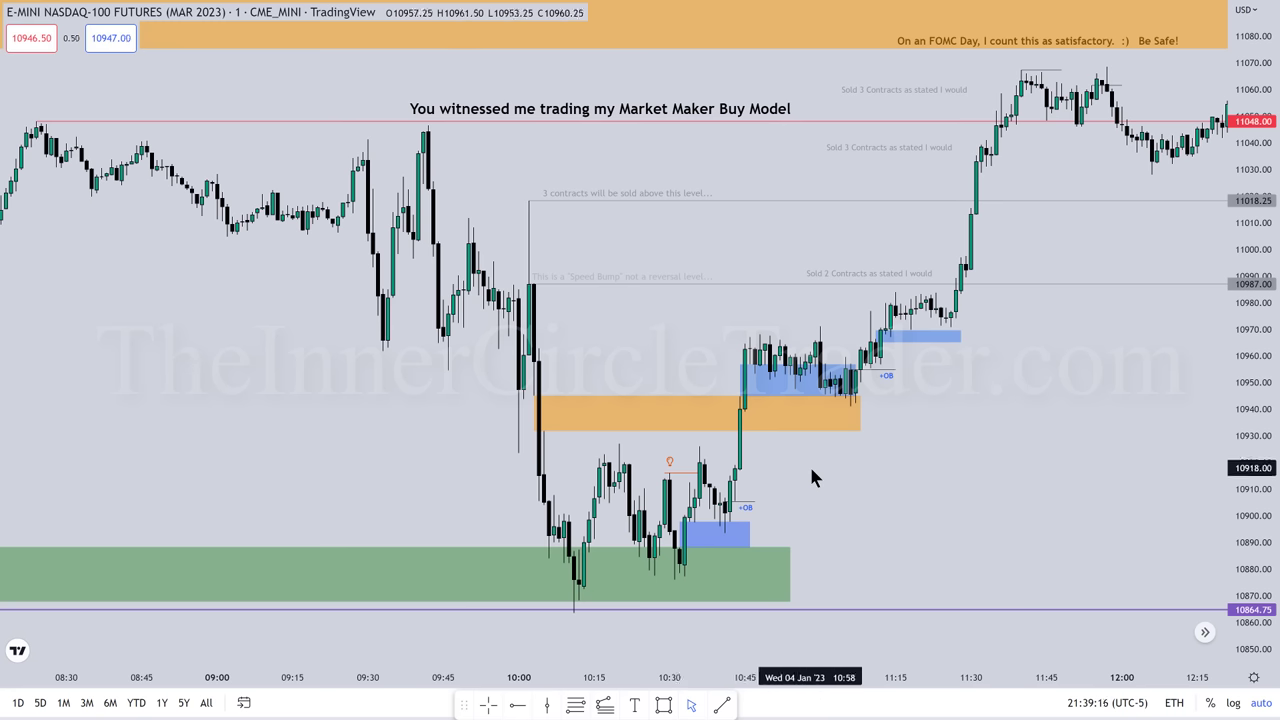
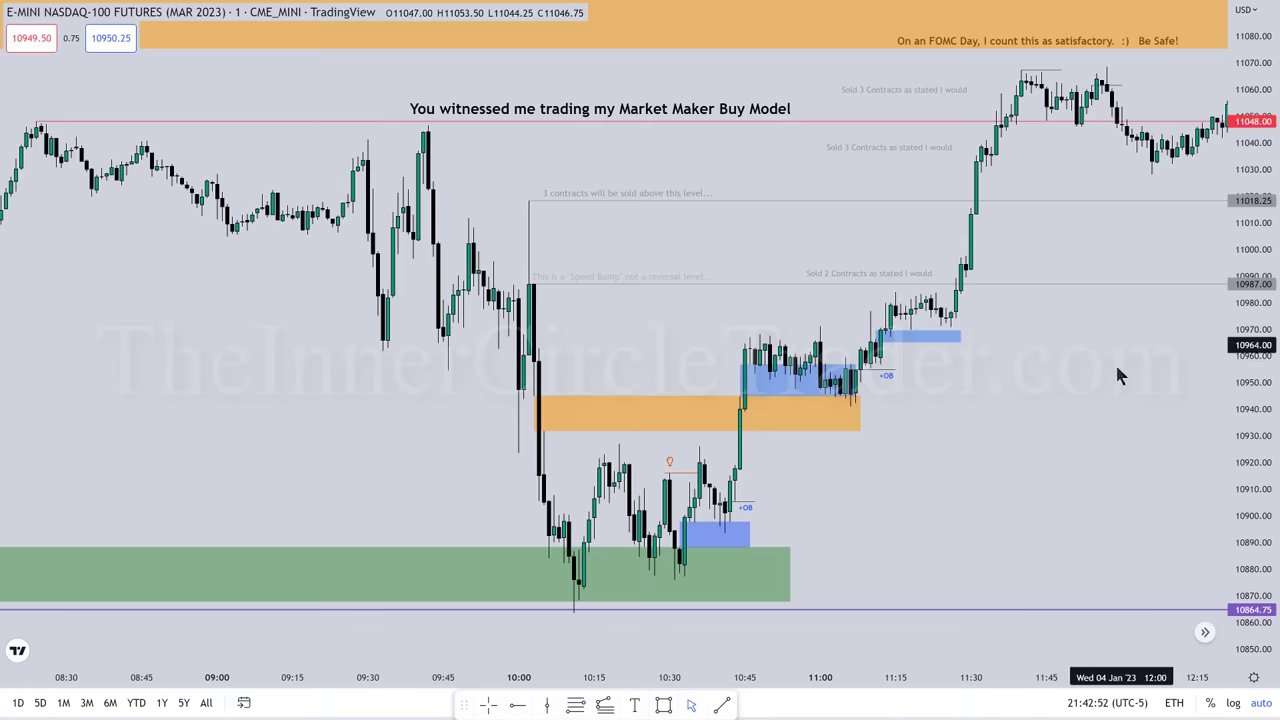
Review the price action after 12:00 up to about 15:00 and return to the morning rally
drag(1114, 366, 829, 346)
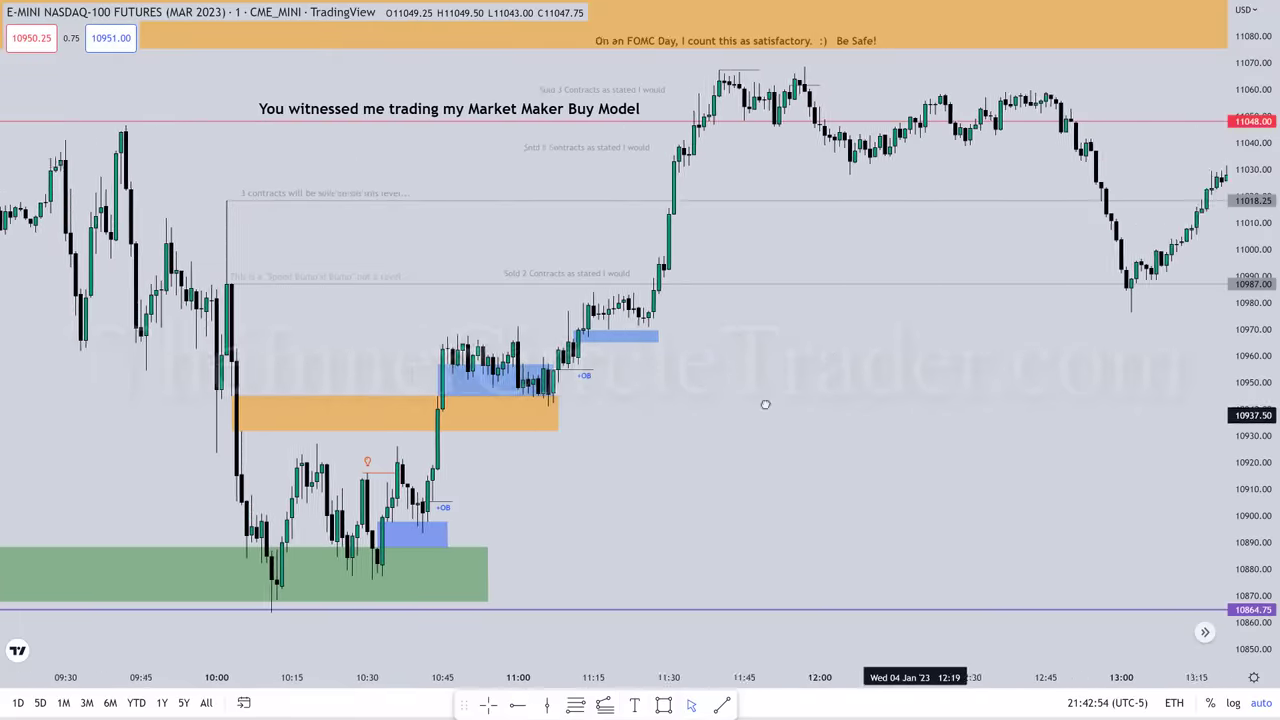
drag(766, 406, 702, 410)
scroll(760, 443, right, 3)
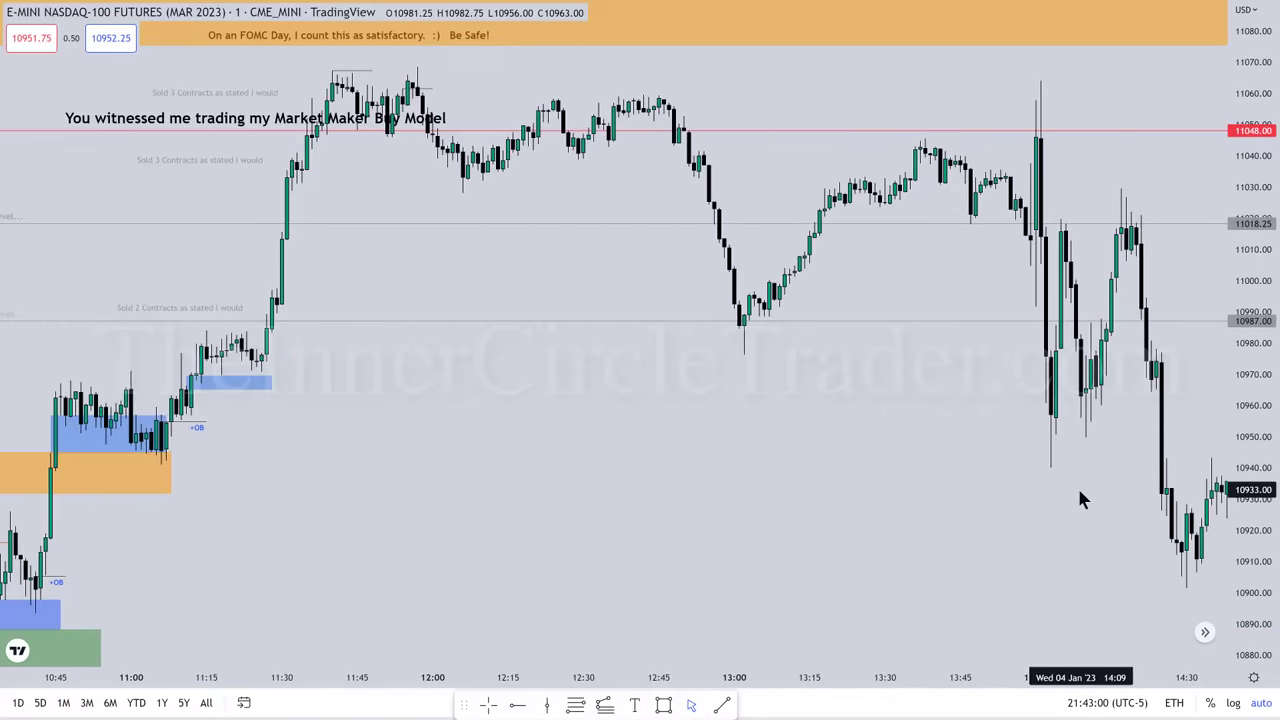
scroll(1077, 500, right, 2)
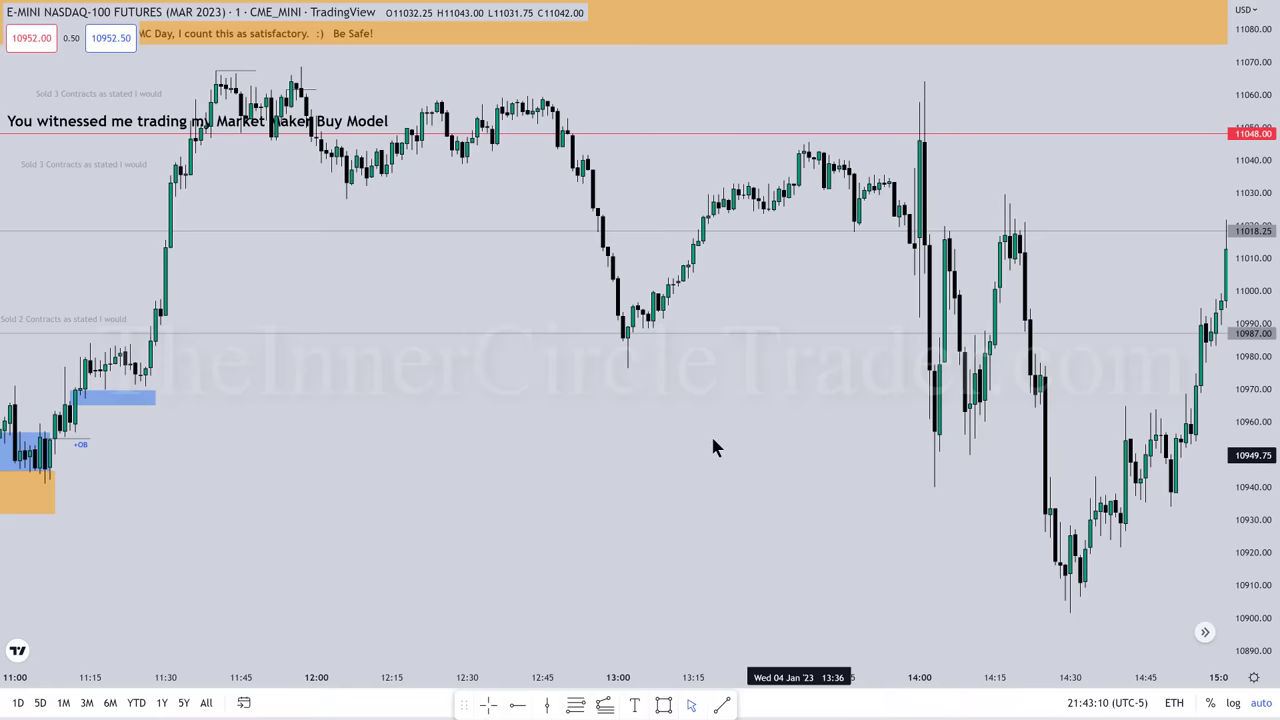
drag(760, 440, 1034, 471)
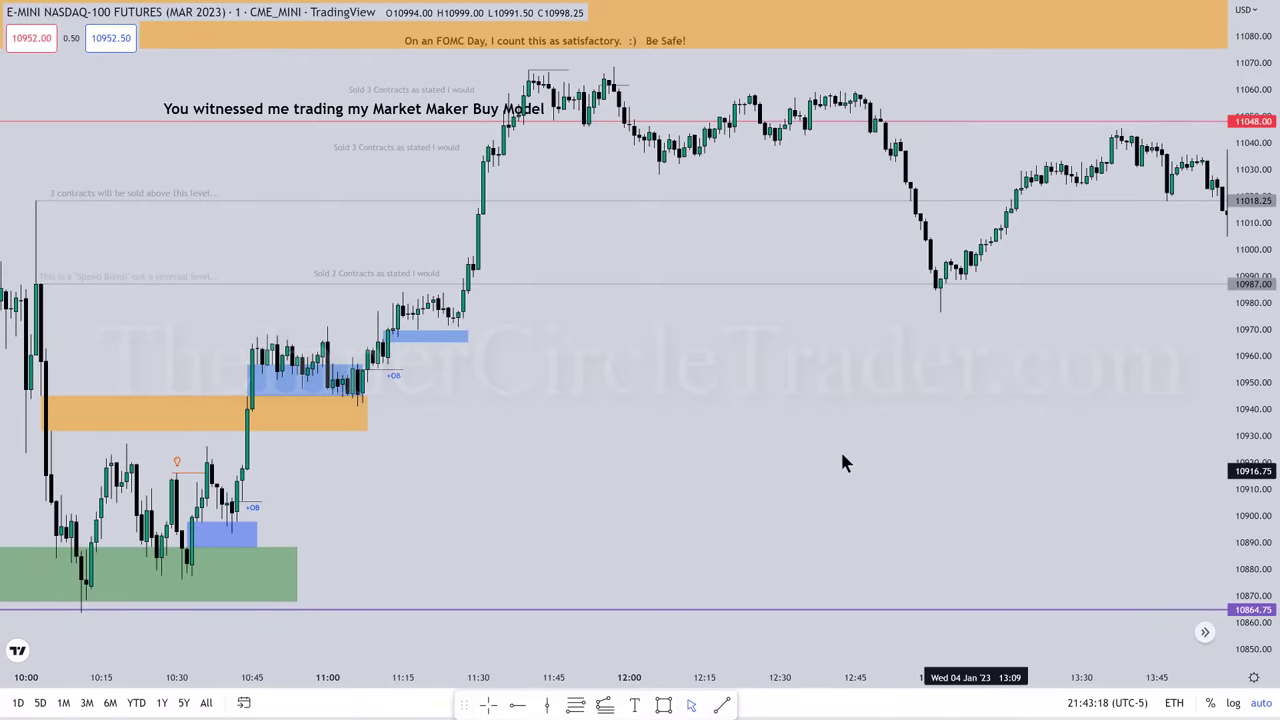
drag(969, 466, 1074, 470)
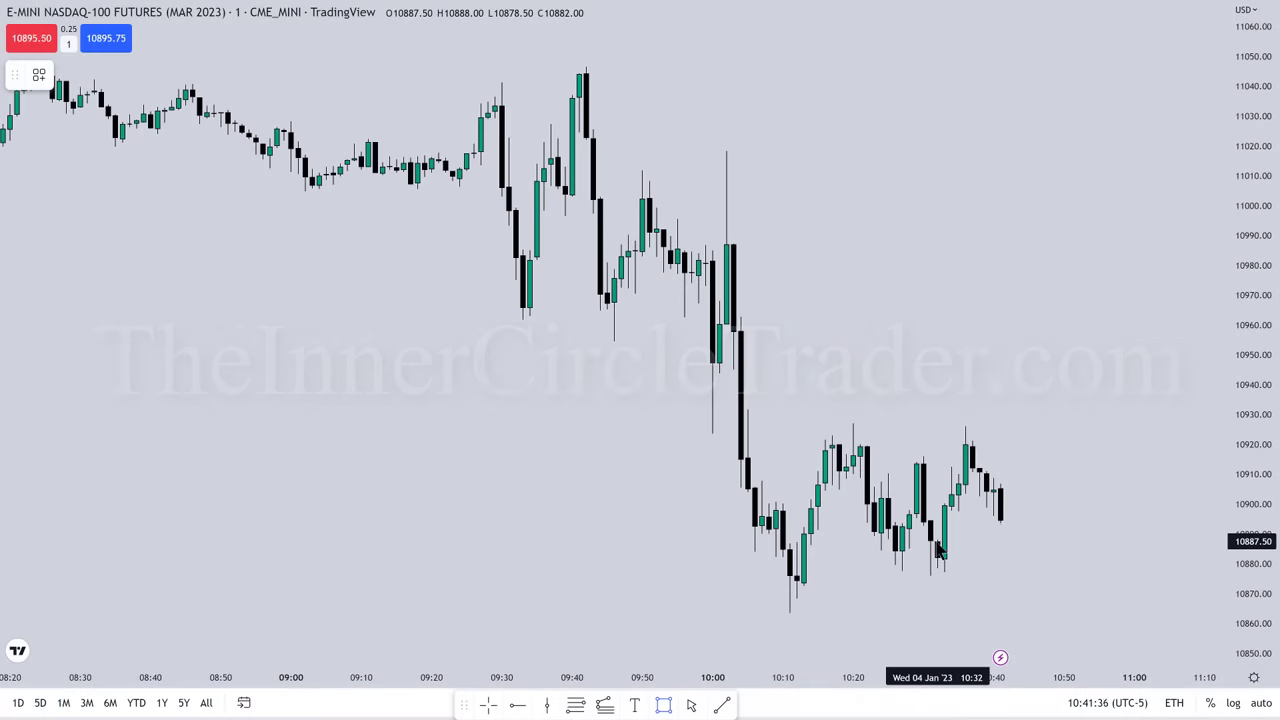
Draw a blue box from 10:32 to about 10:46 between about 10888 and 10898
mouse_move(936, 540)
mouse_down()
mouse_move(954, 512)
mouse_move(1074, 524)
mouse_move(1036, 524)
mouse_up()
click(1044, 424)
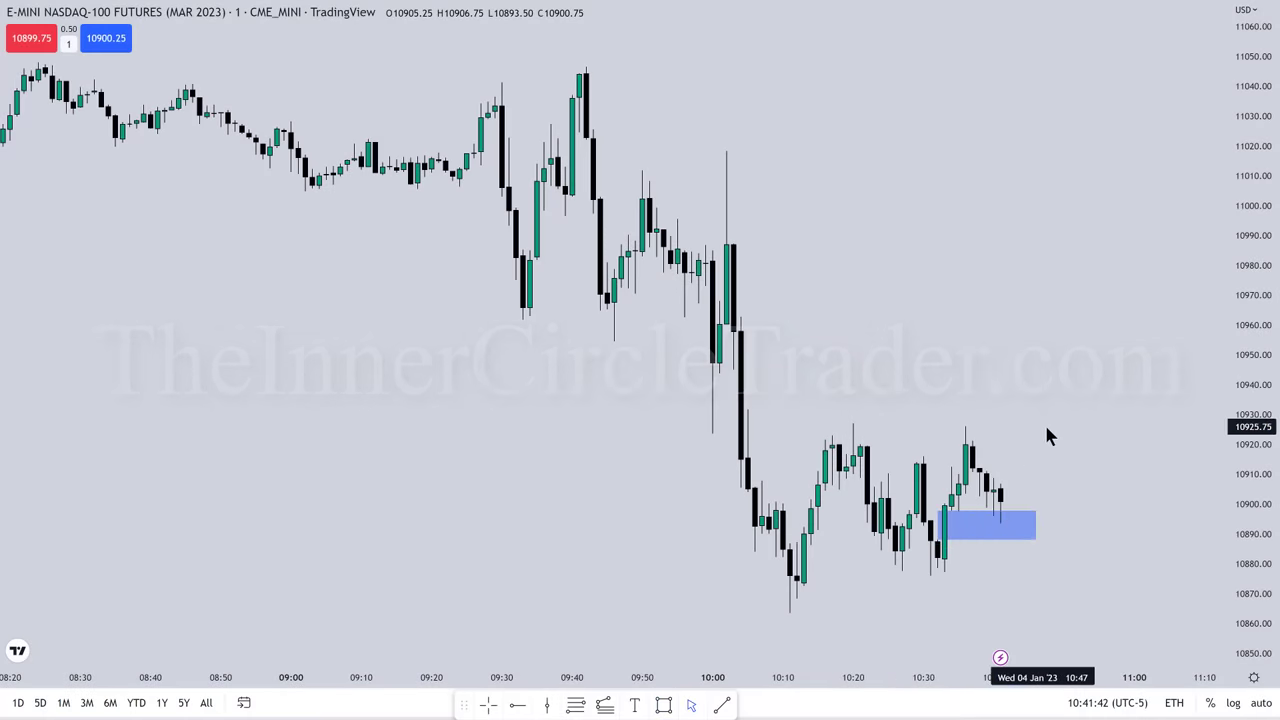
Buy 6 NQH2023 contracts at market and protect the position with a sell stop at 10883.50
click(66, 42)
click(144, 130)
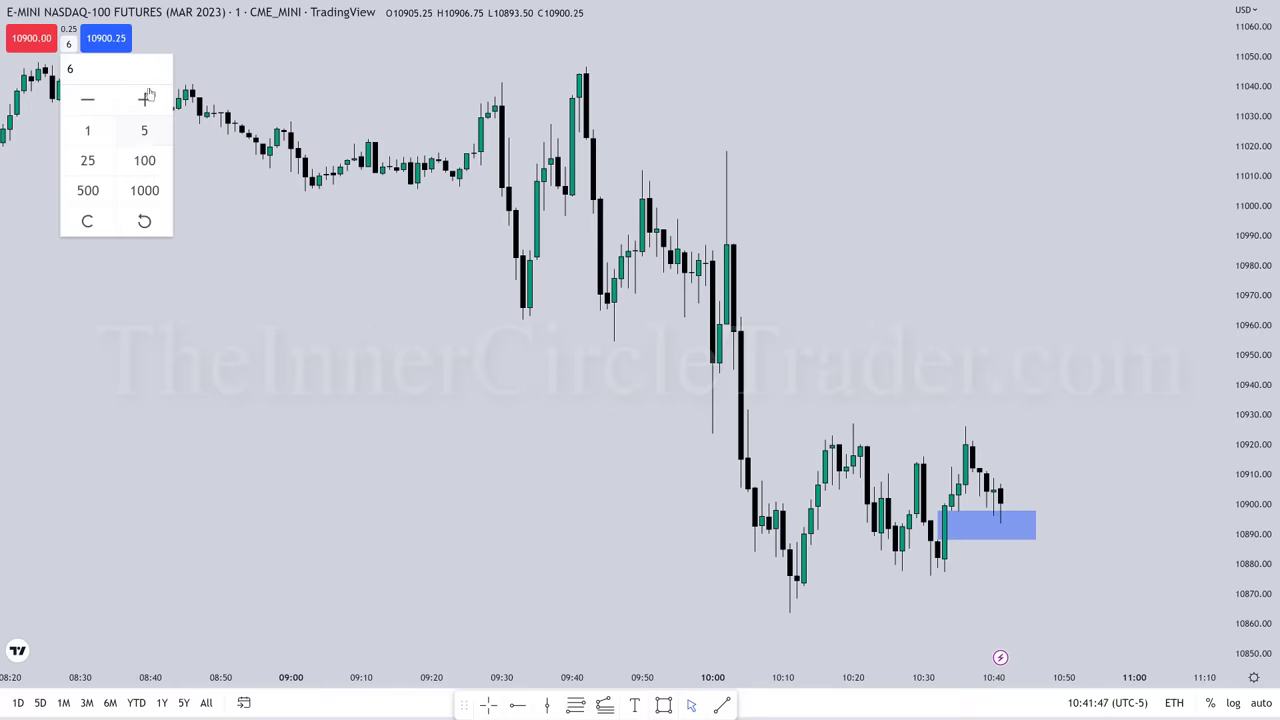
click(106, 38)
drag(197, 502, 199, 553)
click(179, 538)
click(247, 597)
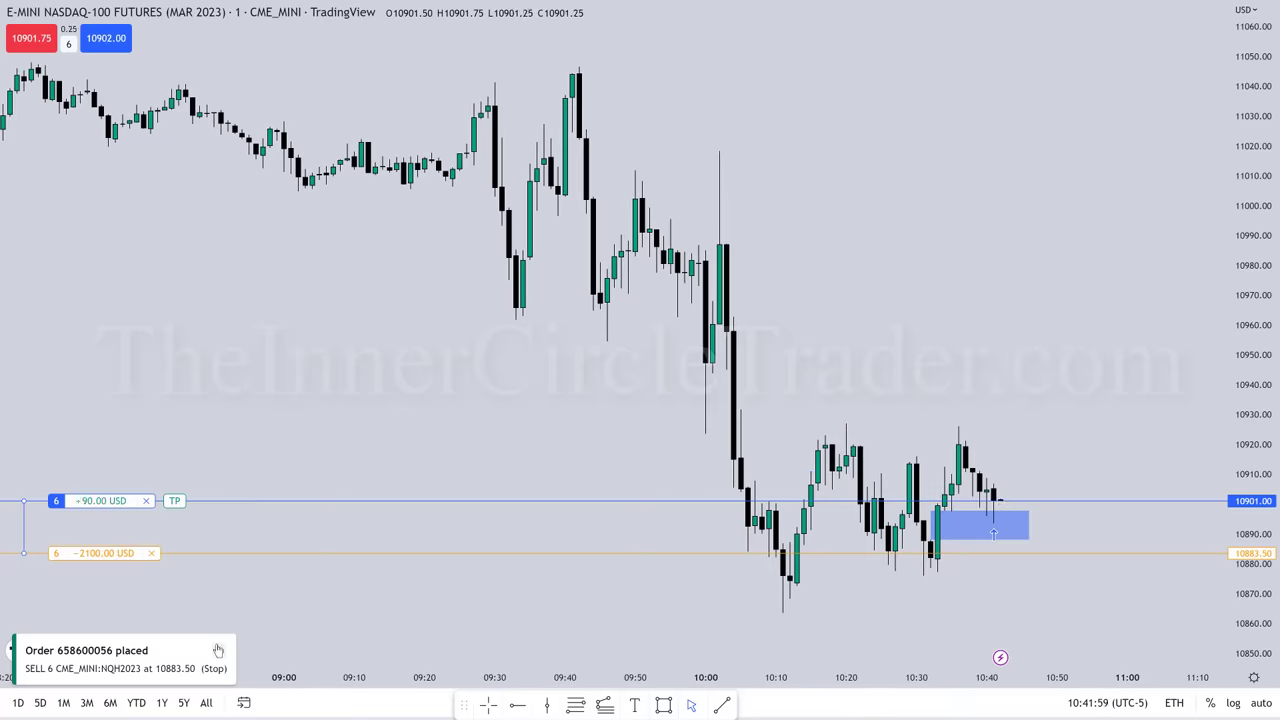
click(218, 651)
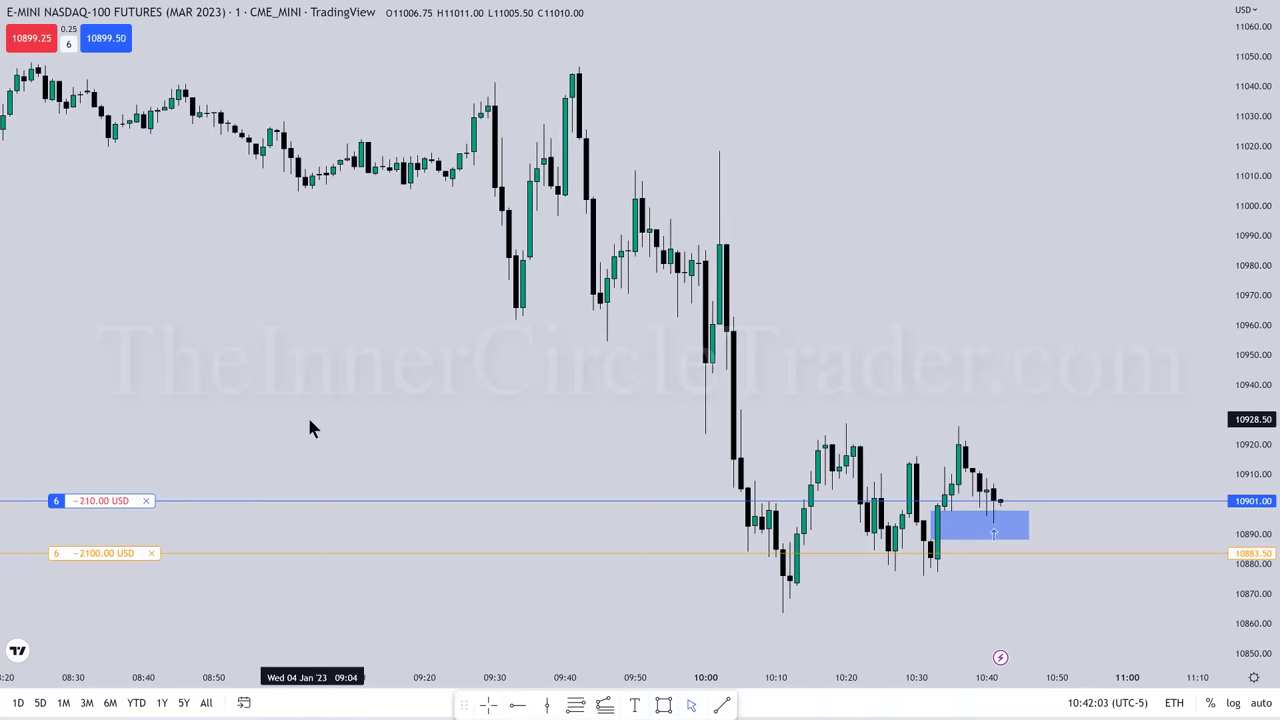
Draw a box from 10:03 to 10:55 between 10945.00 and 10931.75 and fill it with red
click(663, 705)
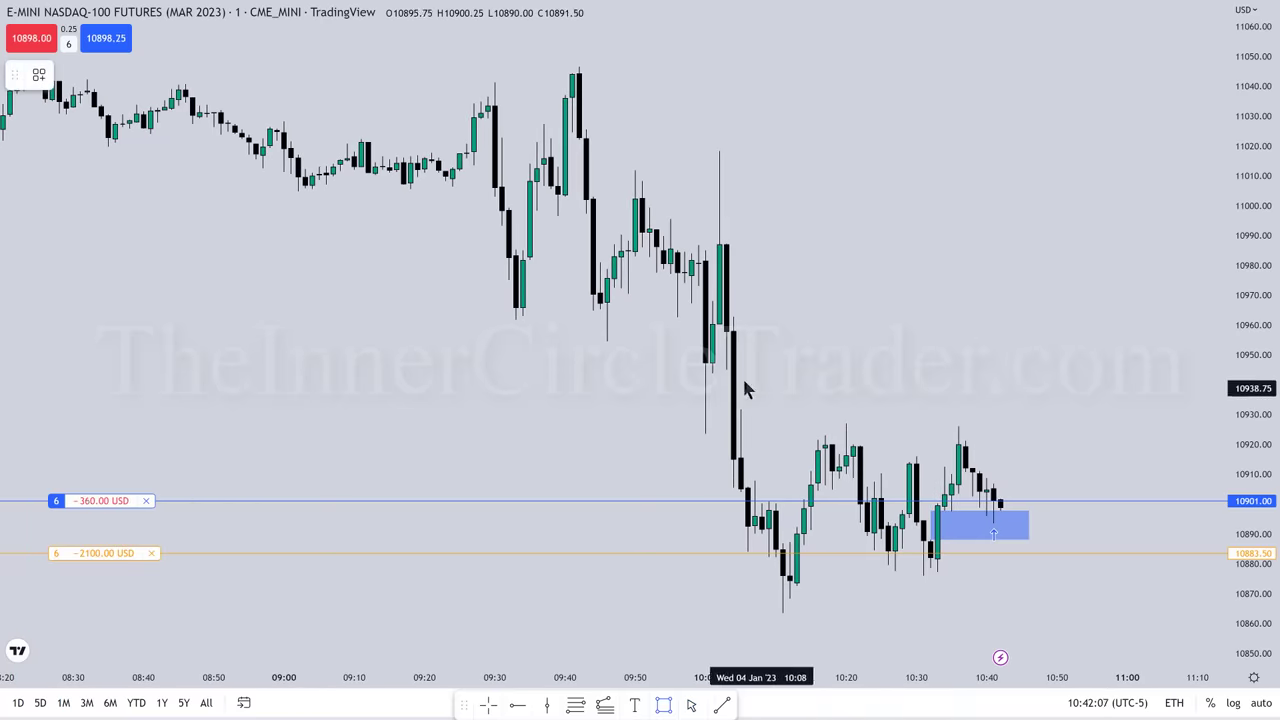
mouse_move(727, 371)
mouse_down()
mouse_move(737, 405)
mouse_move(1093, 411)
mouse_up()
click(97, 75)
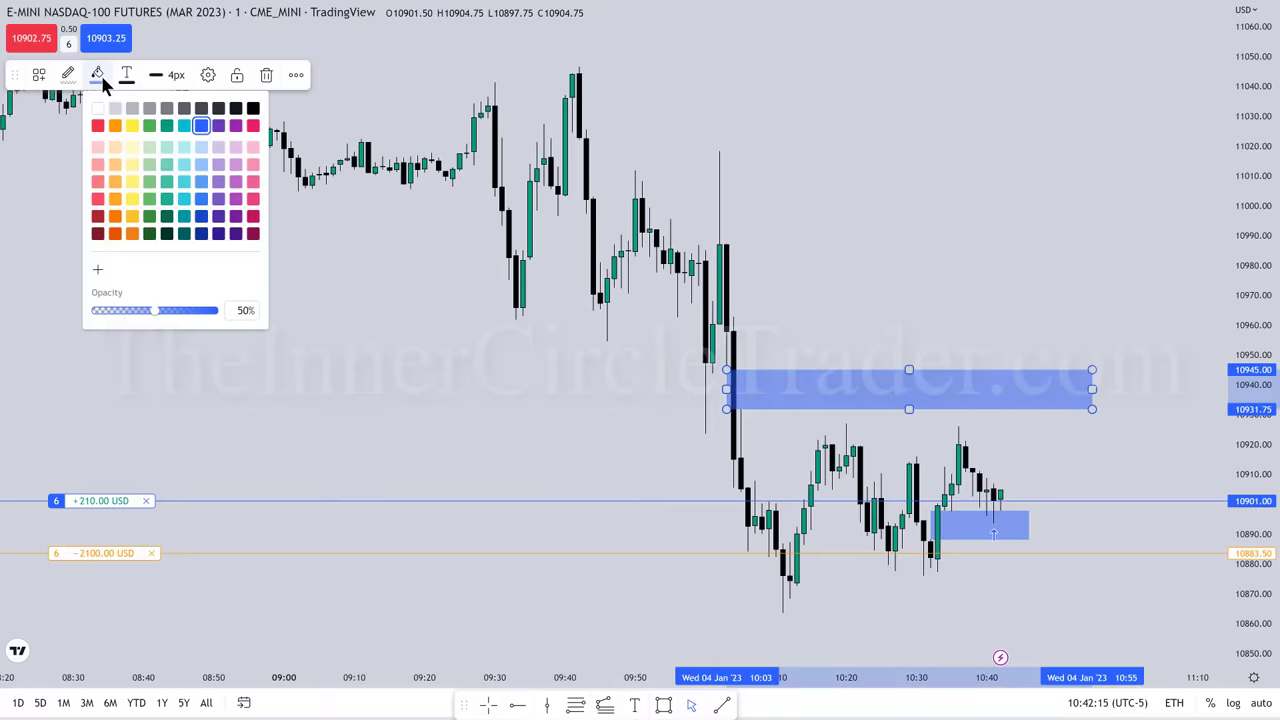
click(97, 127)
click(860, 166)
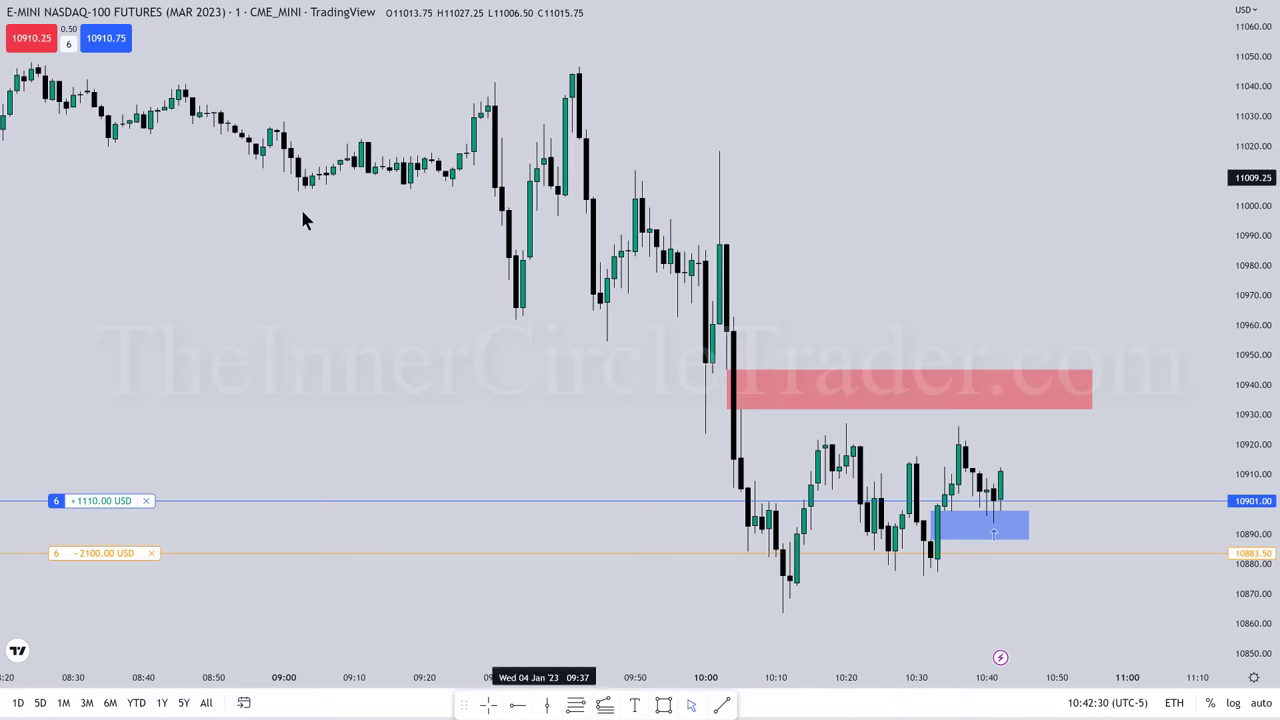
Draw a horizontal ray at 11048.00 starting from the morning high at 08:24
click(517, 705)
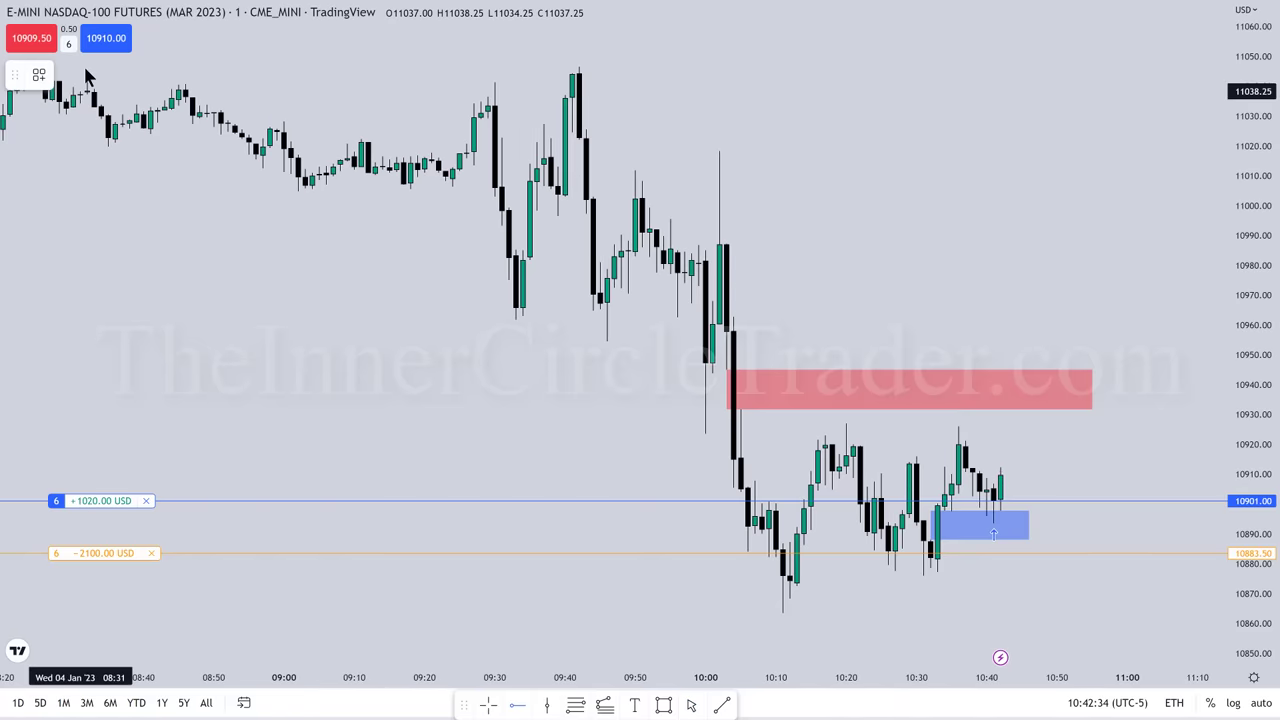
click(30, 79)
drag(83, 187, 162, 221)
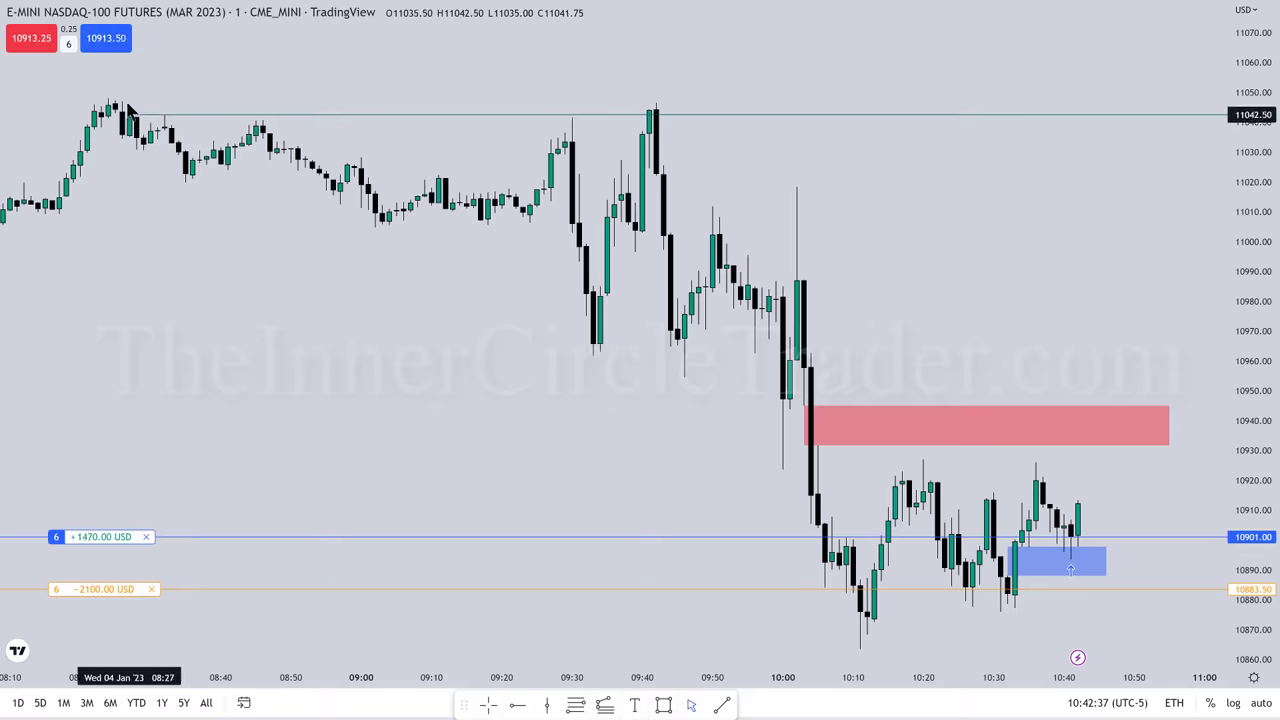
drag(110, 118, 110, 103)
Label the ray "Buyside Liquidity Will Be The Draw On Liquidity" in size 14 text
click(178, 86)
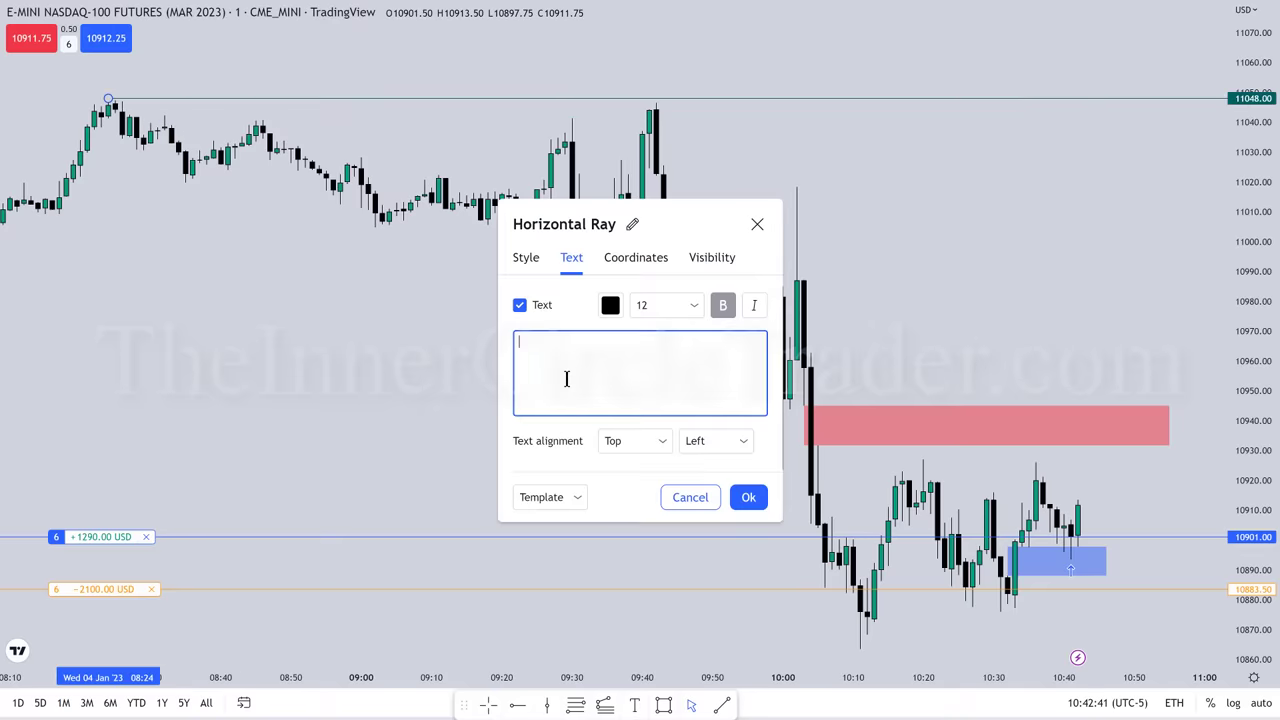
text(N)
key(BackSpace)
text(Buyside Liquidity Wil)
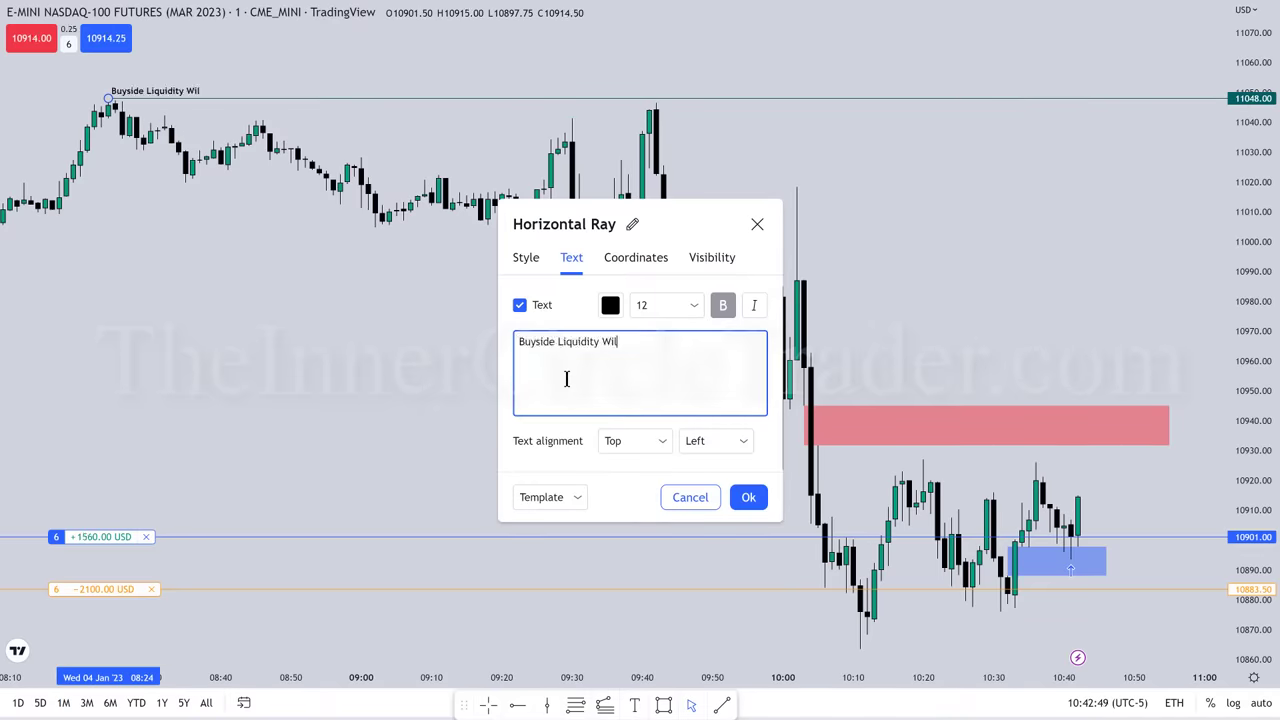
text(l Be The Draw On Liquidity)
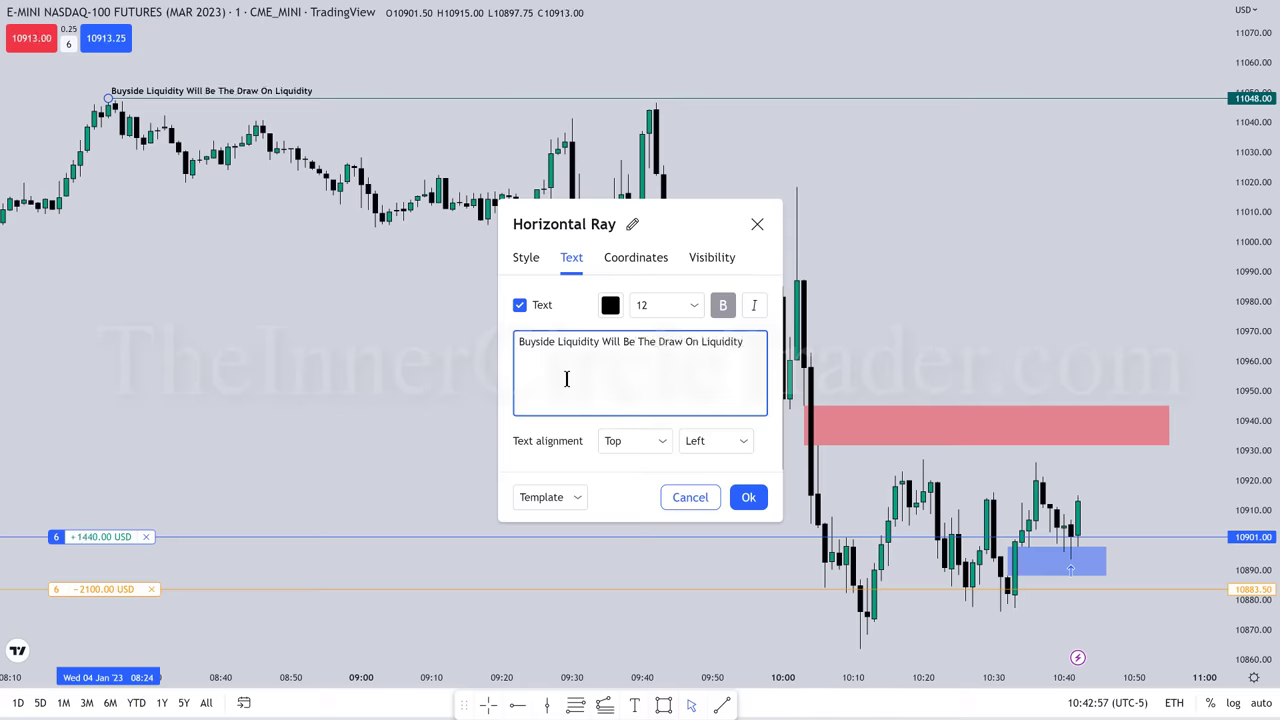
click(668, 305)
click(643, 420)
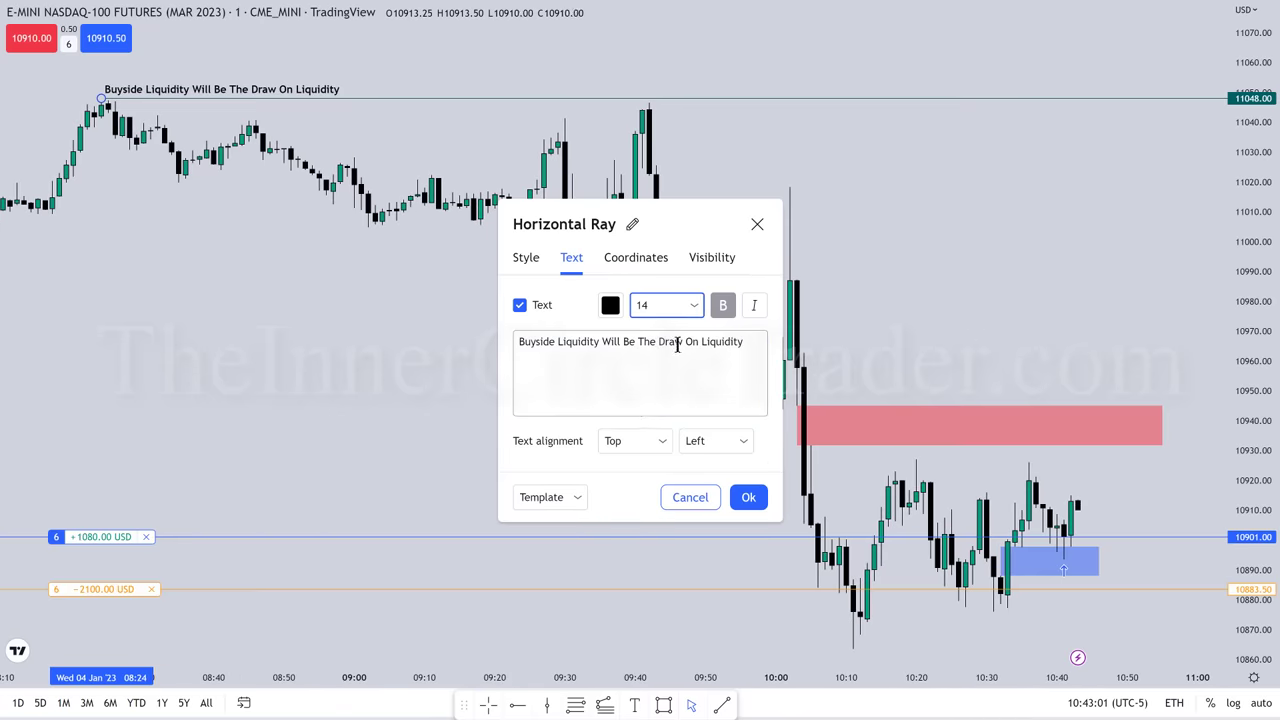
Colour the 11048.00 ray red and its label text dark red
click(527, 258)
click(560, 305)
click(563, 352)
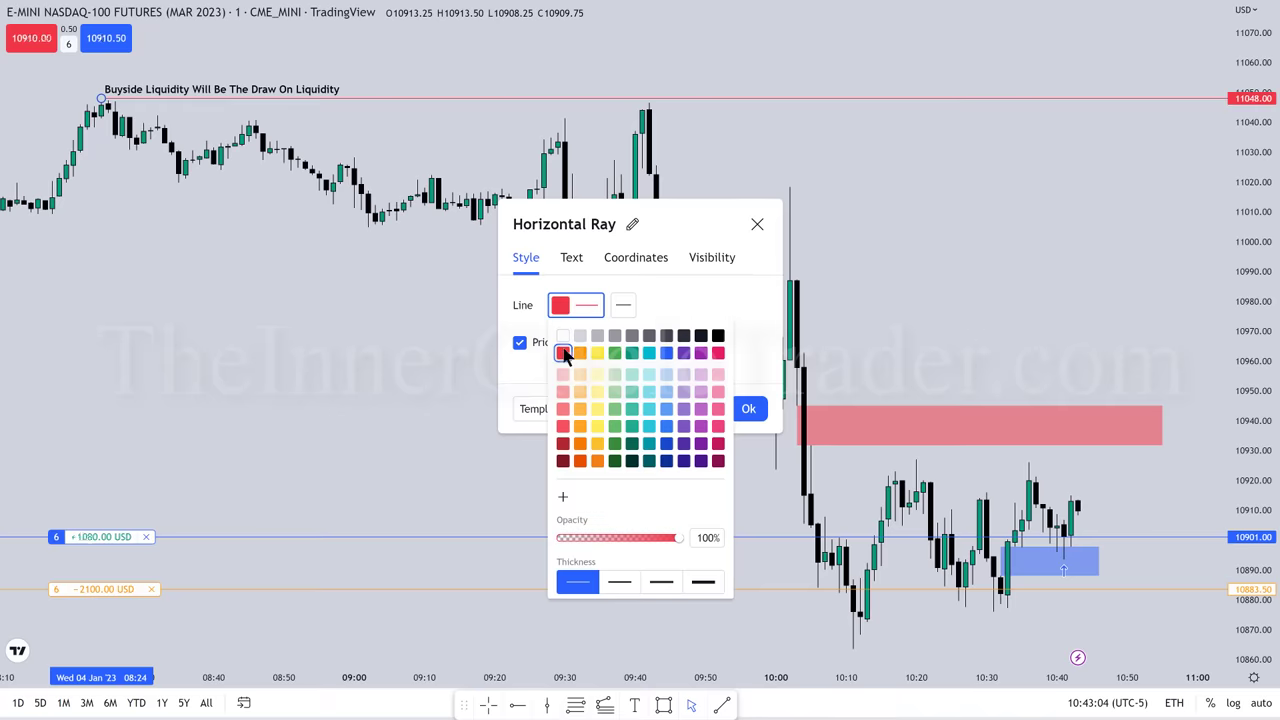
click(571, 257)
click(610, 305)
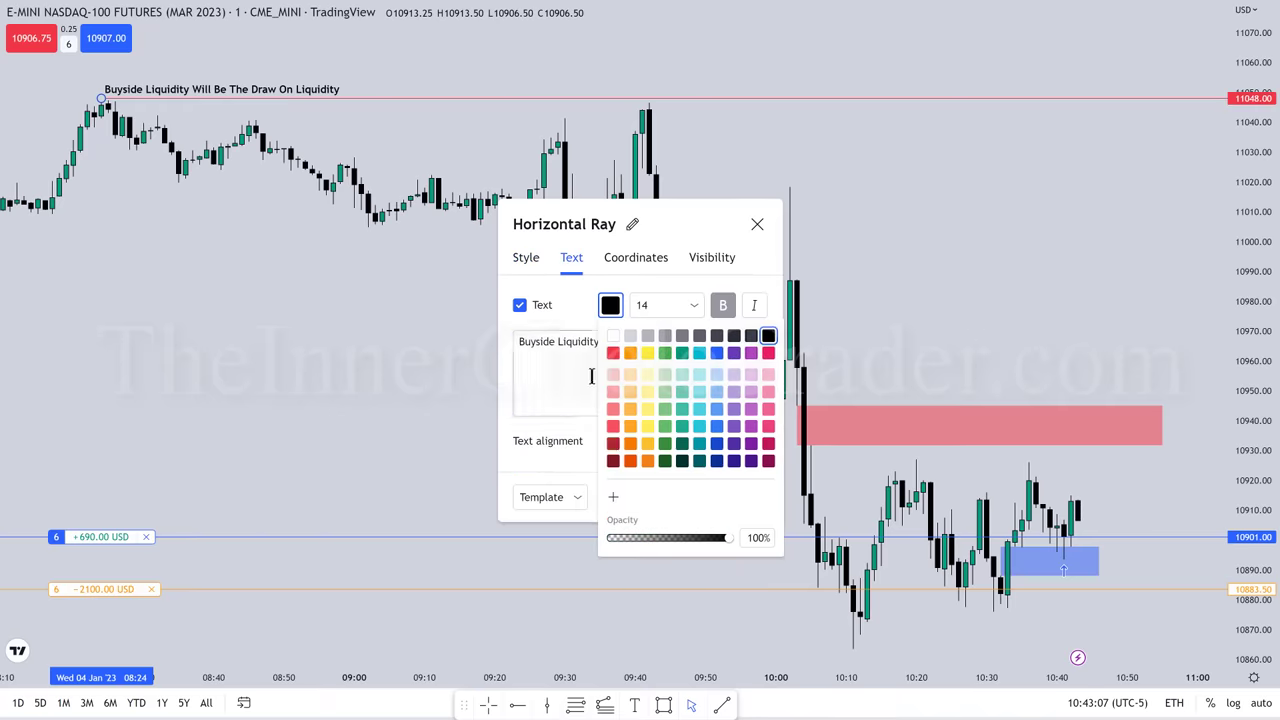
click(614, 458)
click(850, 248)
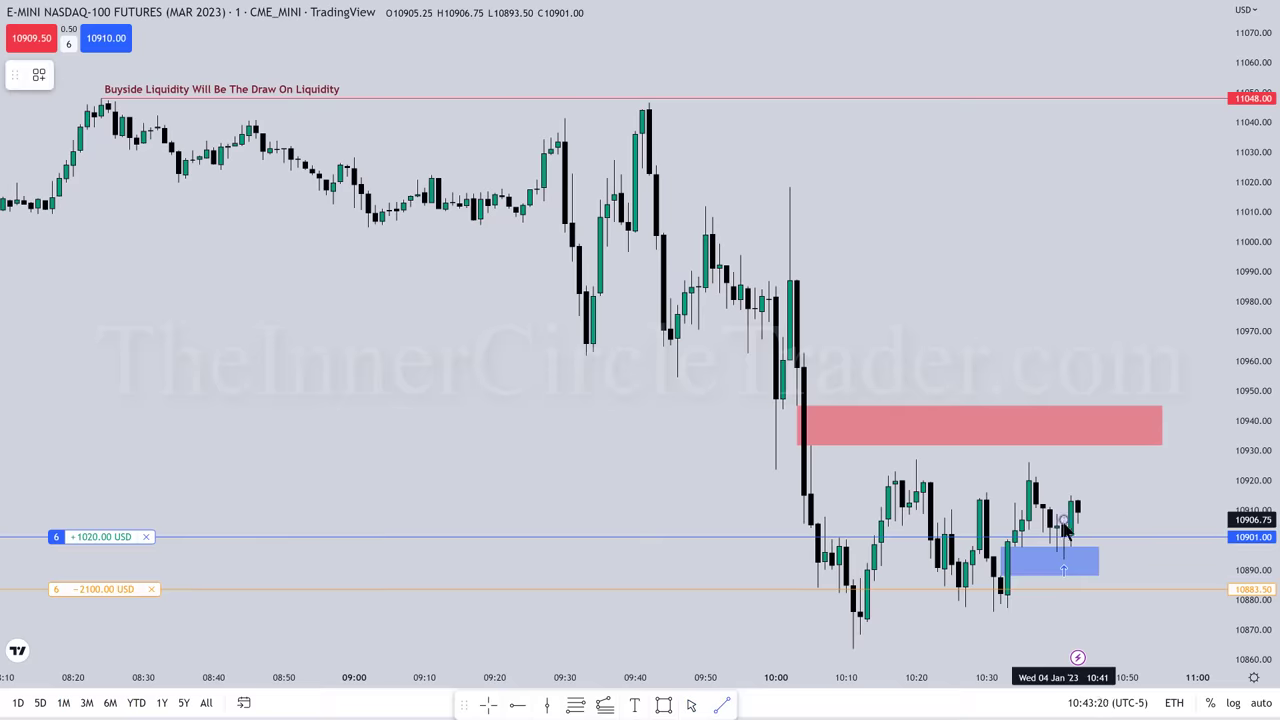
Draw a short level trend line at 10905.25 from 10:41 to 10:47 and label it "+OB" in bold
click(1113, 520)
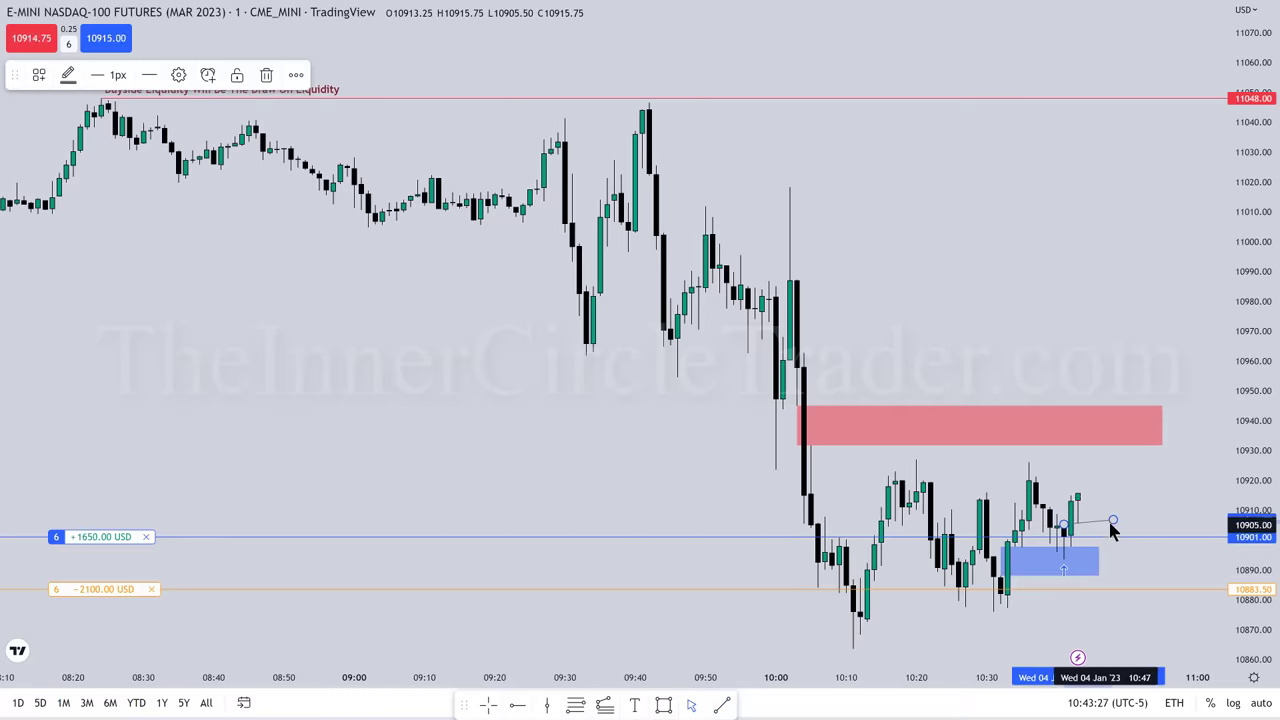
click(178, 75)
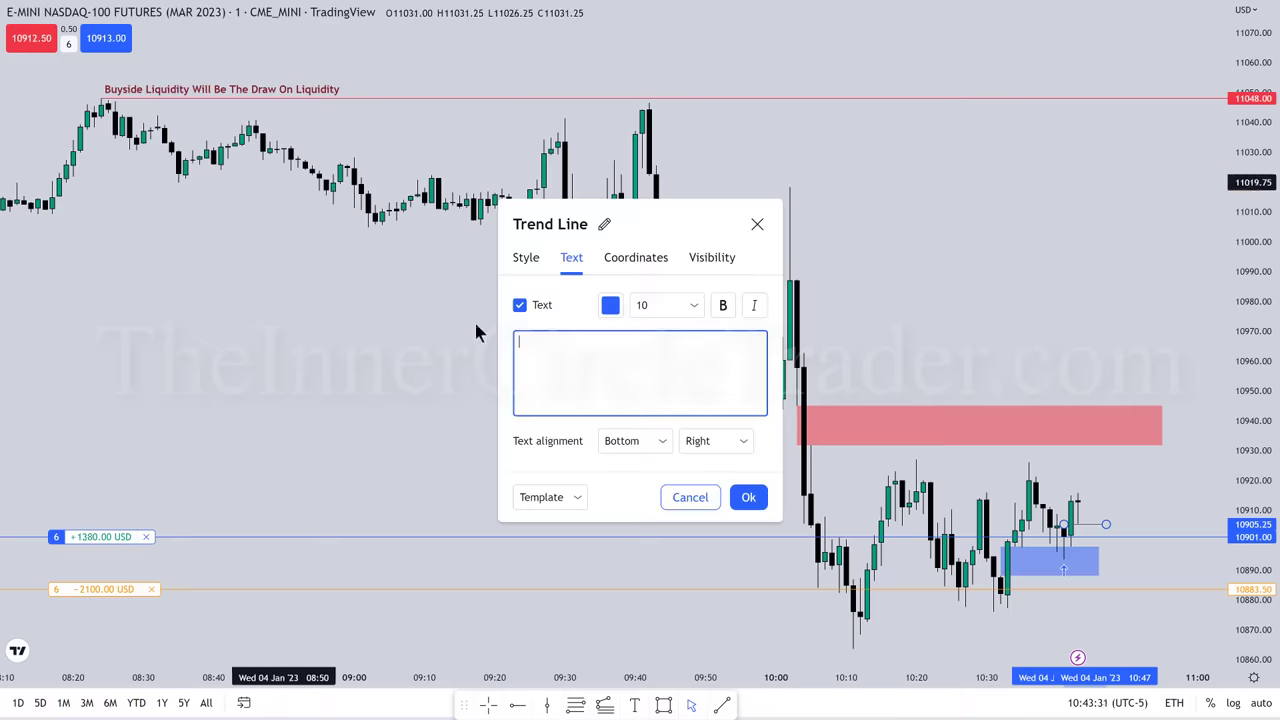
text(+OB)
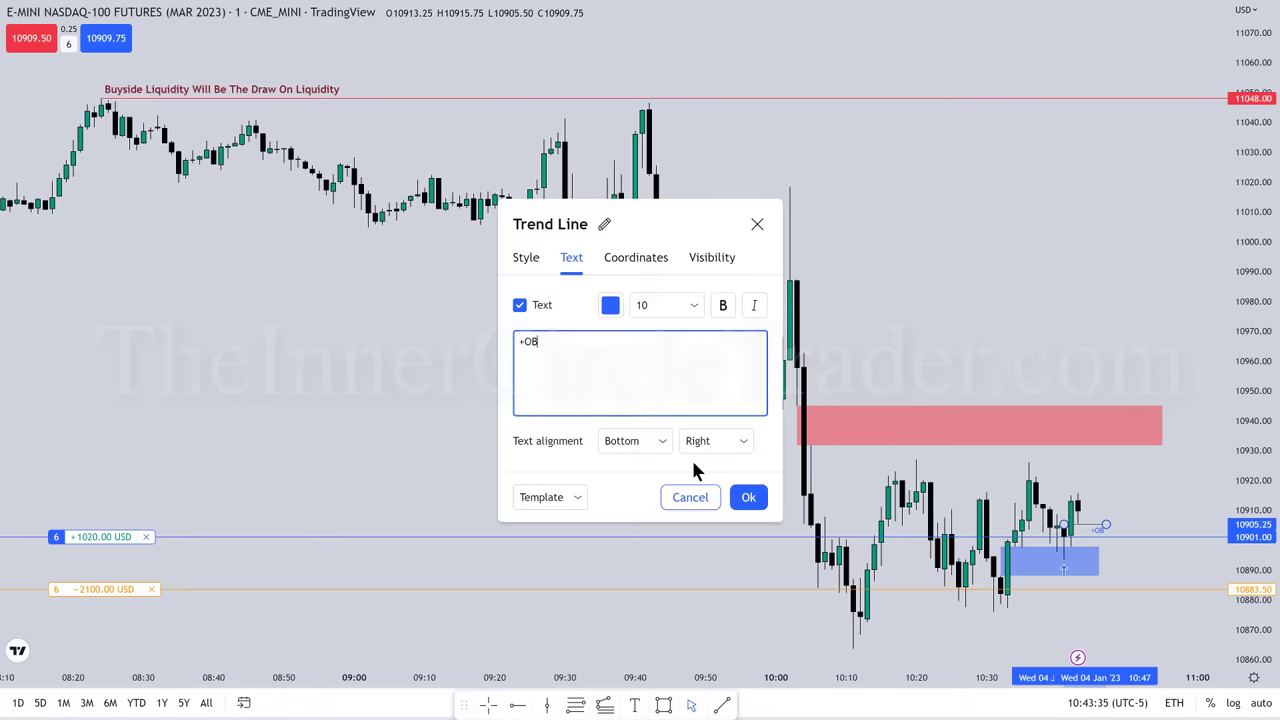
click(723, 305)
click(1033, 295)
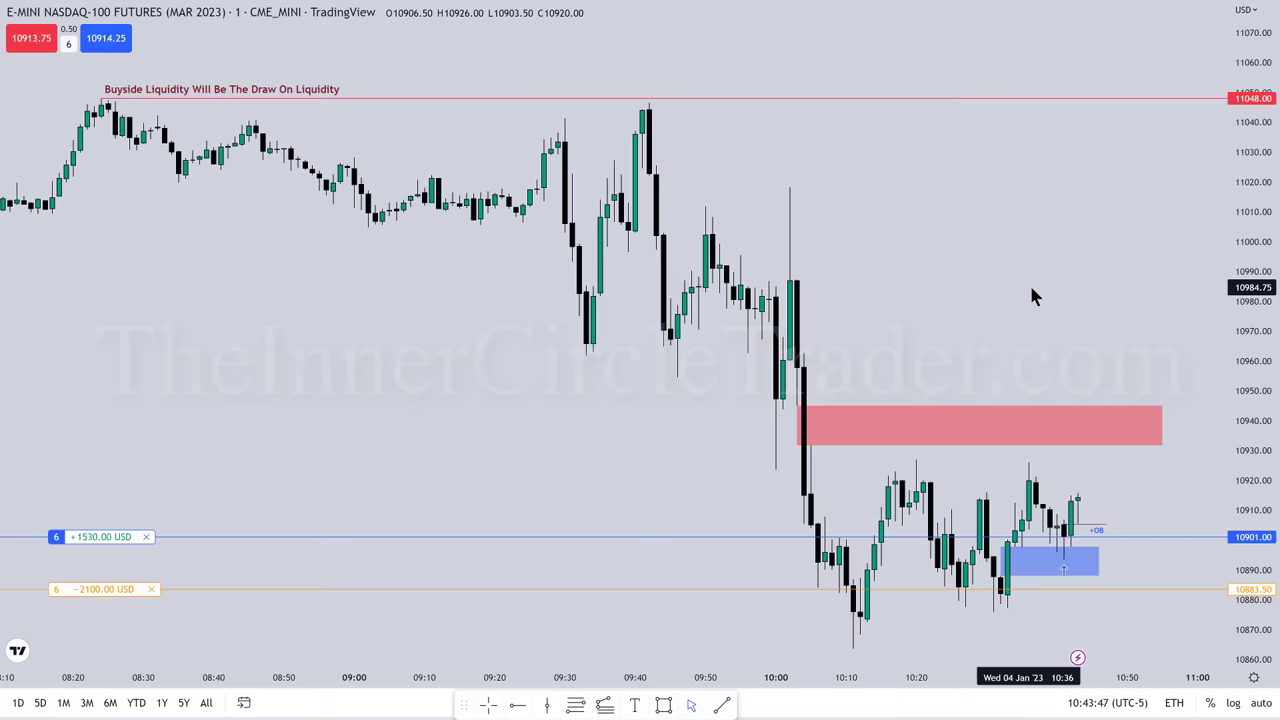
Add the text "Buyside Liquidity" just below the red box, above the 10:20 to 10:36 highs
click(634, 705)
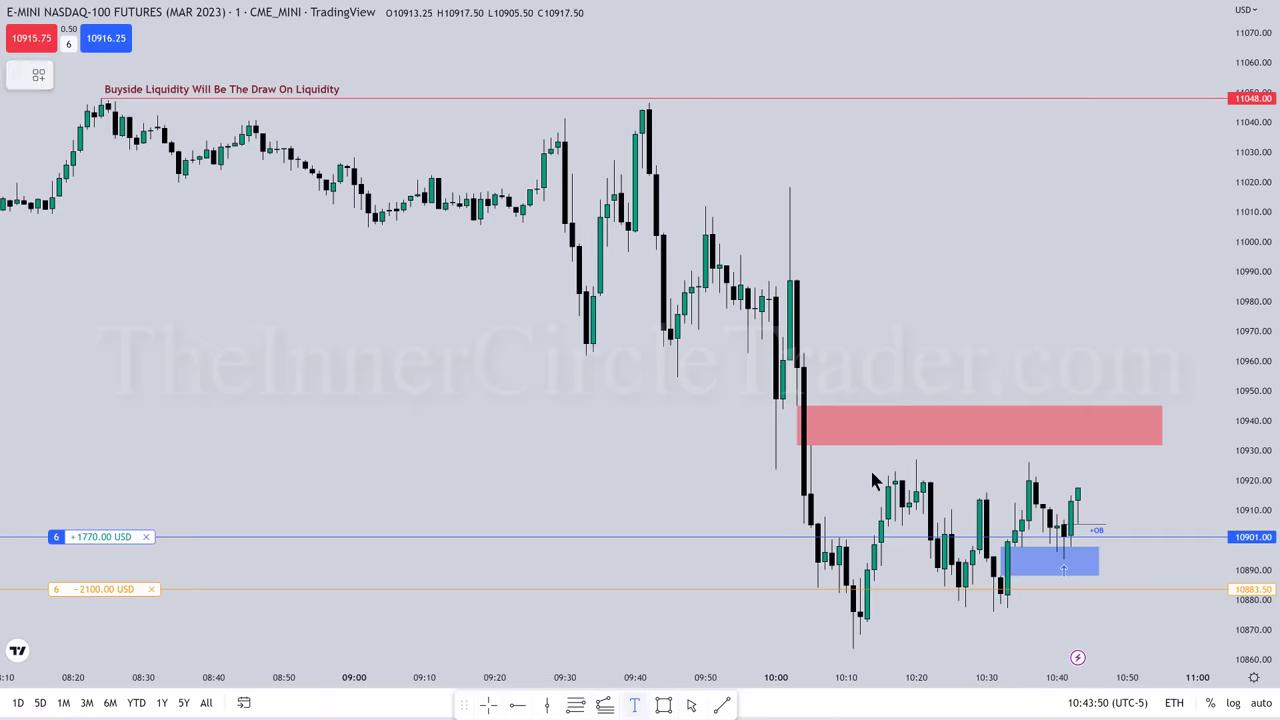
click(948, 458)
text(Buyside)
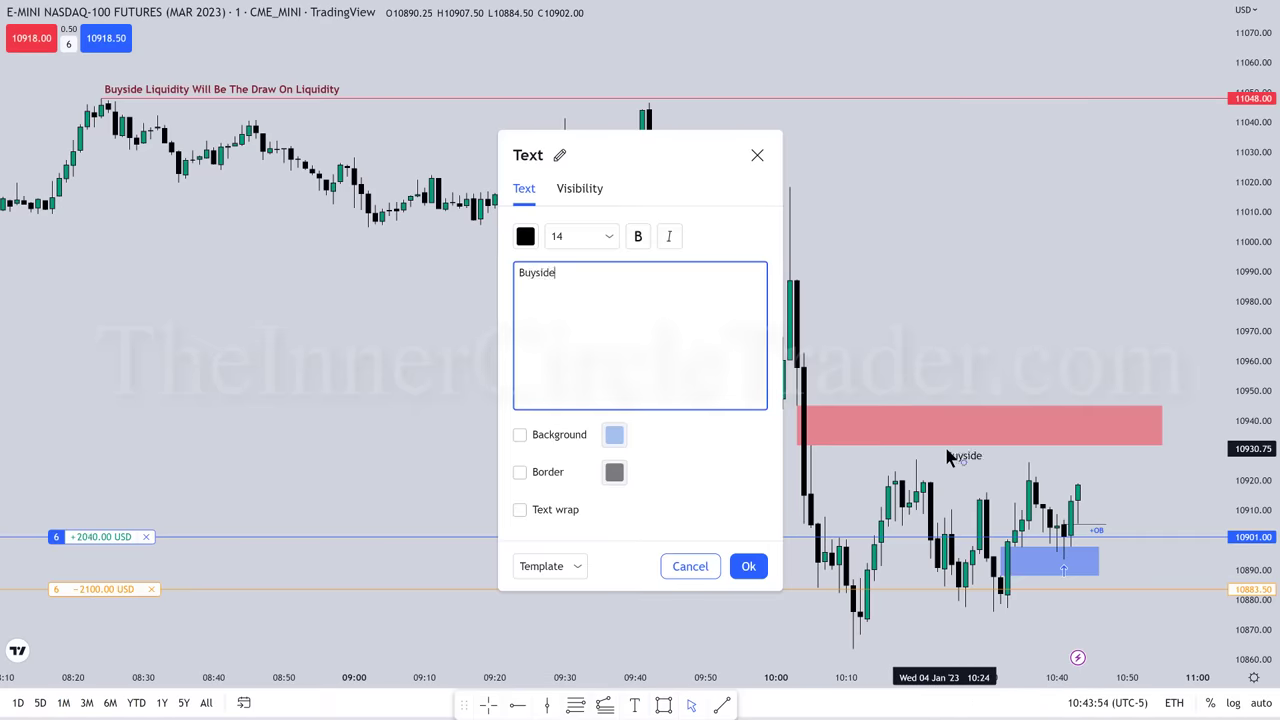
text( Liquidity)
click(950, 458)
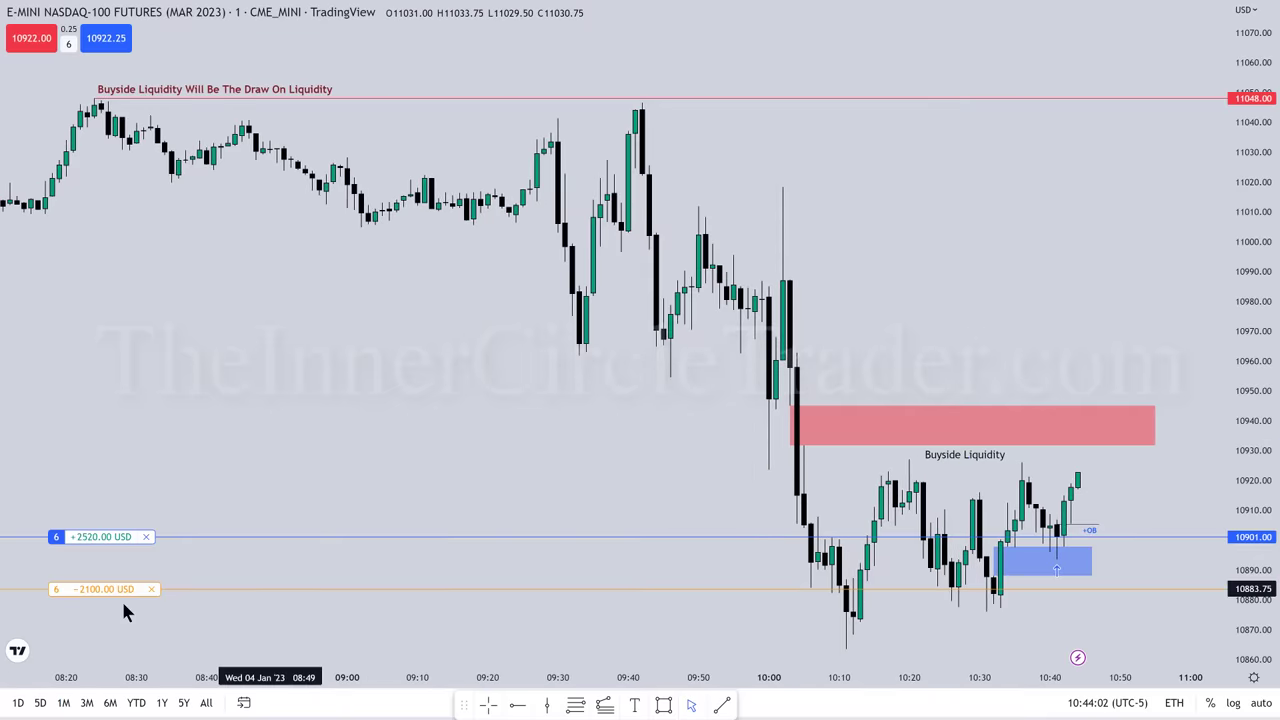
Raise the sell stop to the 10901.00 entry price
drag(121, 590, 148, 537)
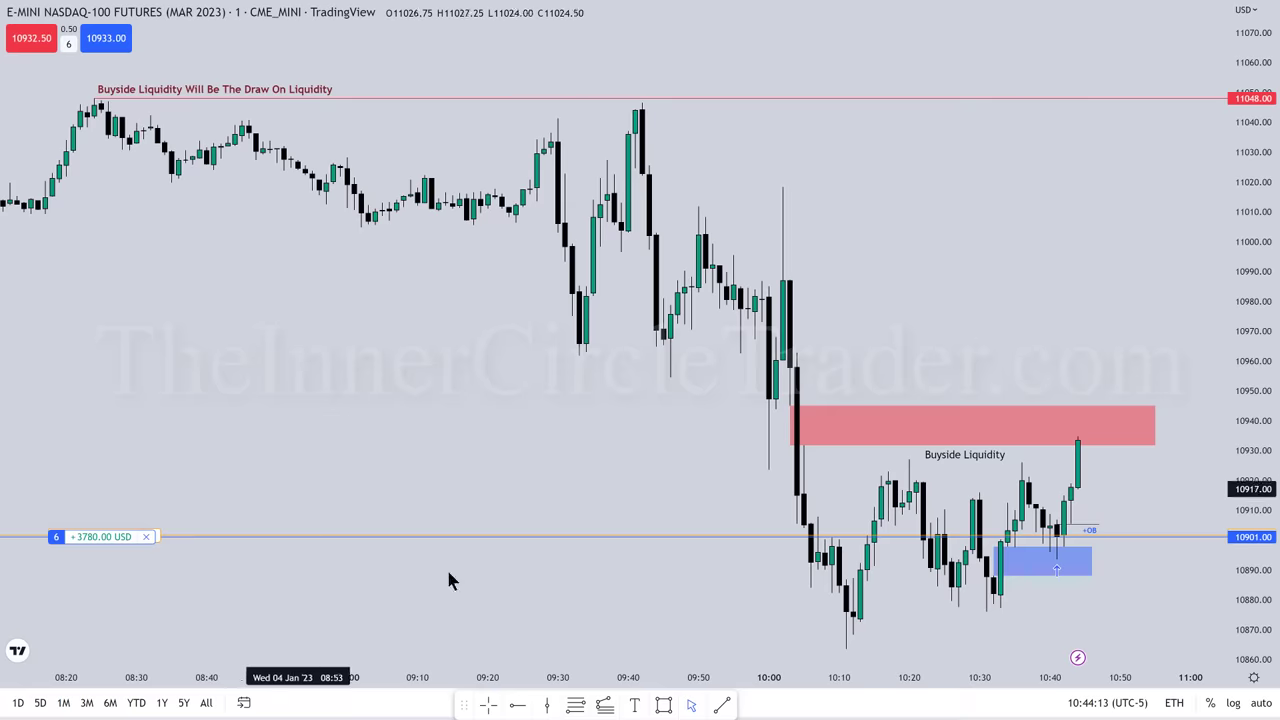
Add the note 'Want to see this FVG to act as "Support"' just above the red box
click(634, 705)
click(944, 398)
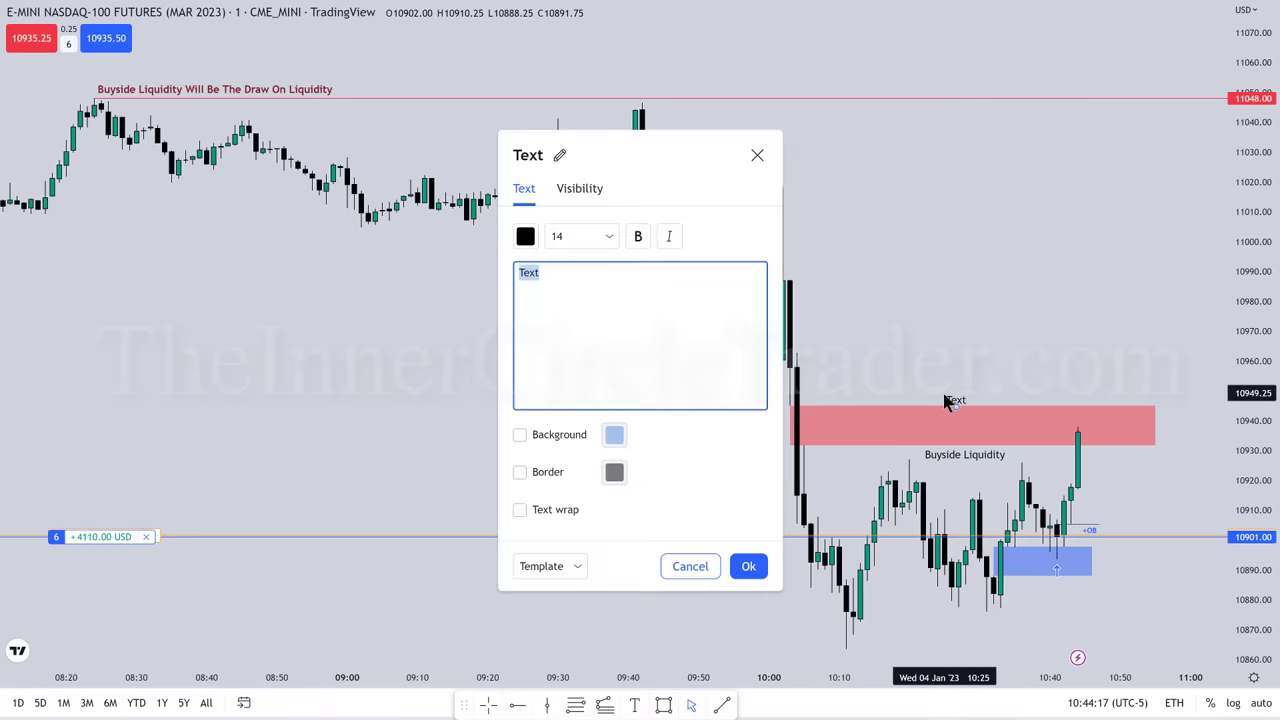
text(Want to see )
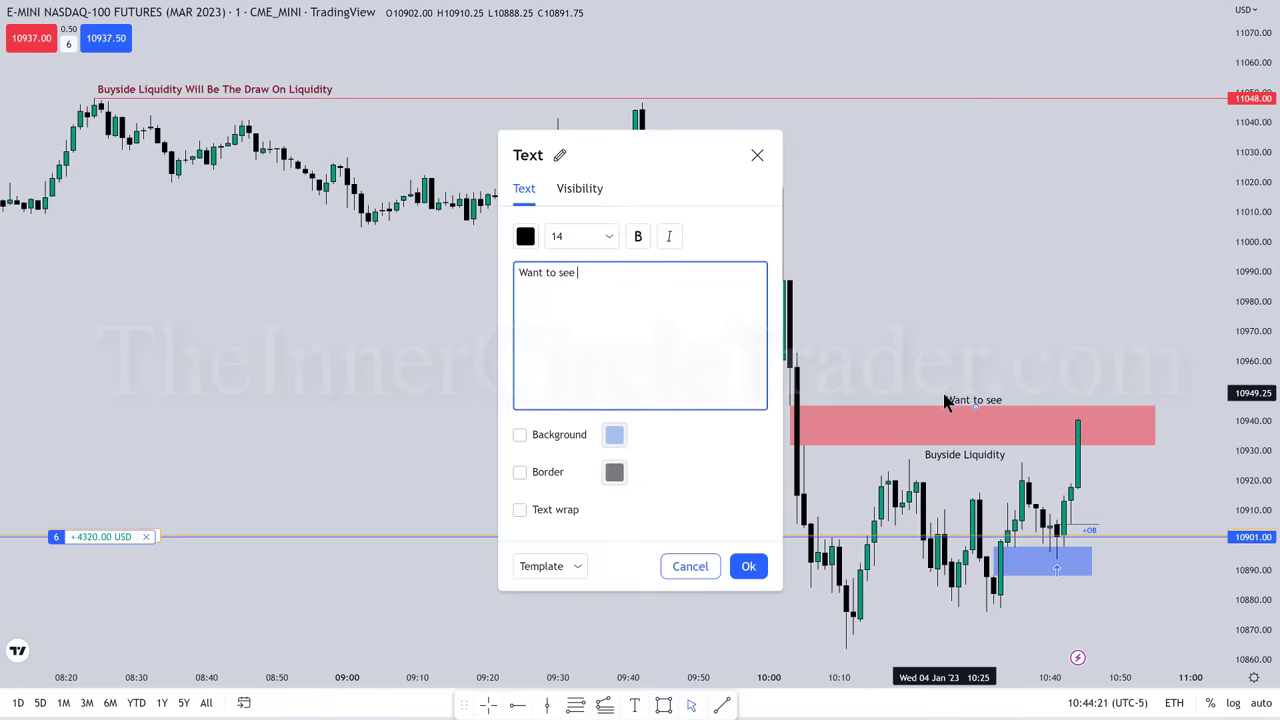
text(this FVG to act as )
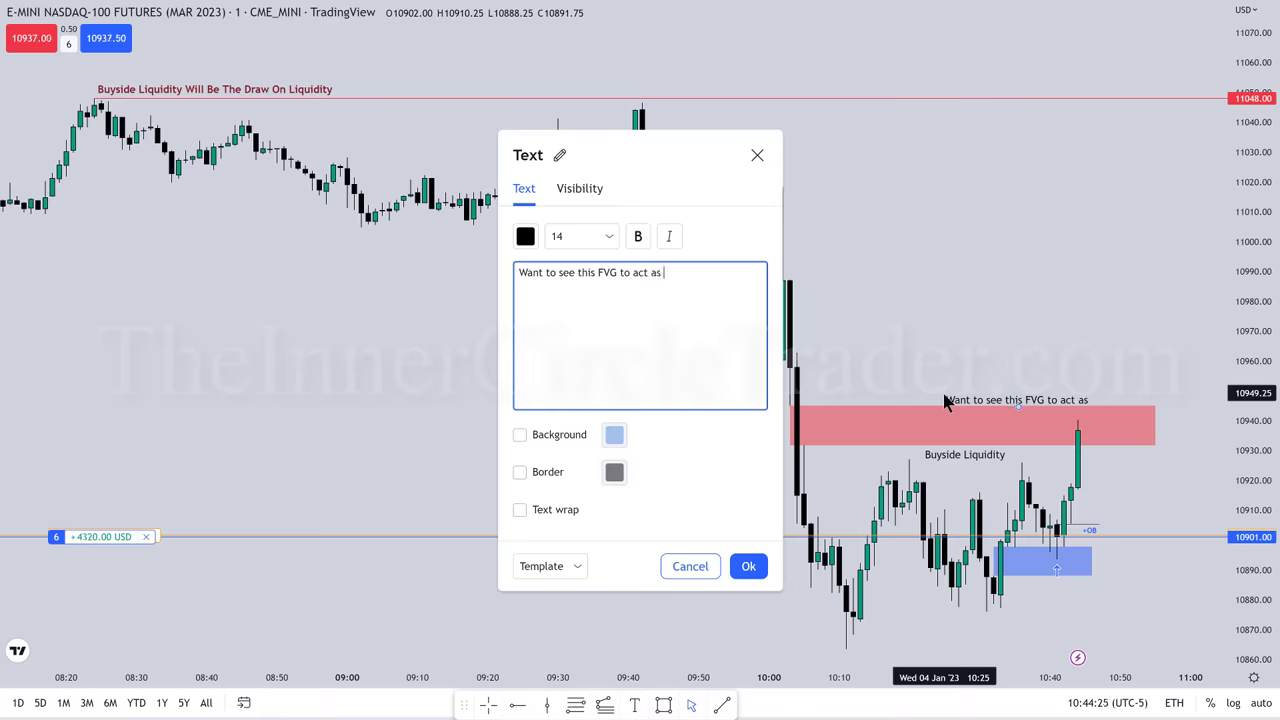
text("Support")
click(951, 400)
drag(1005, 400, 887, 399)
click(126, 75)
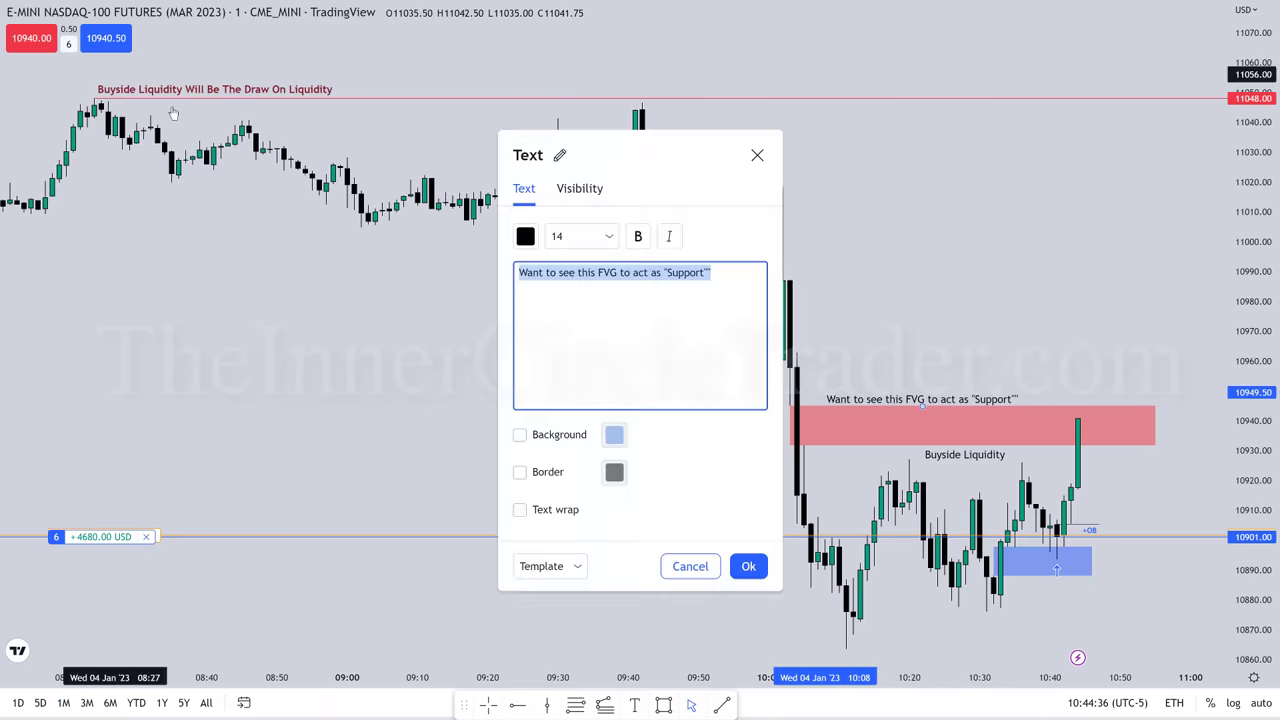
click(712, 272)
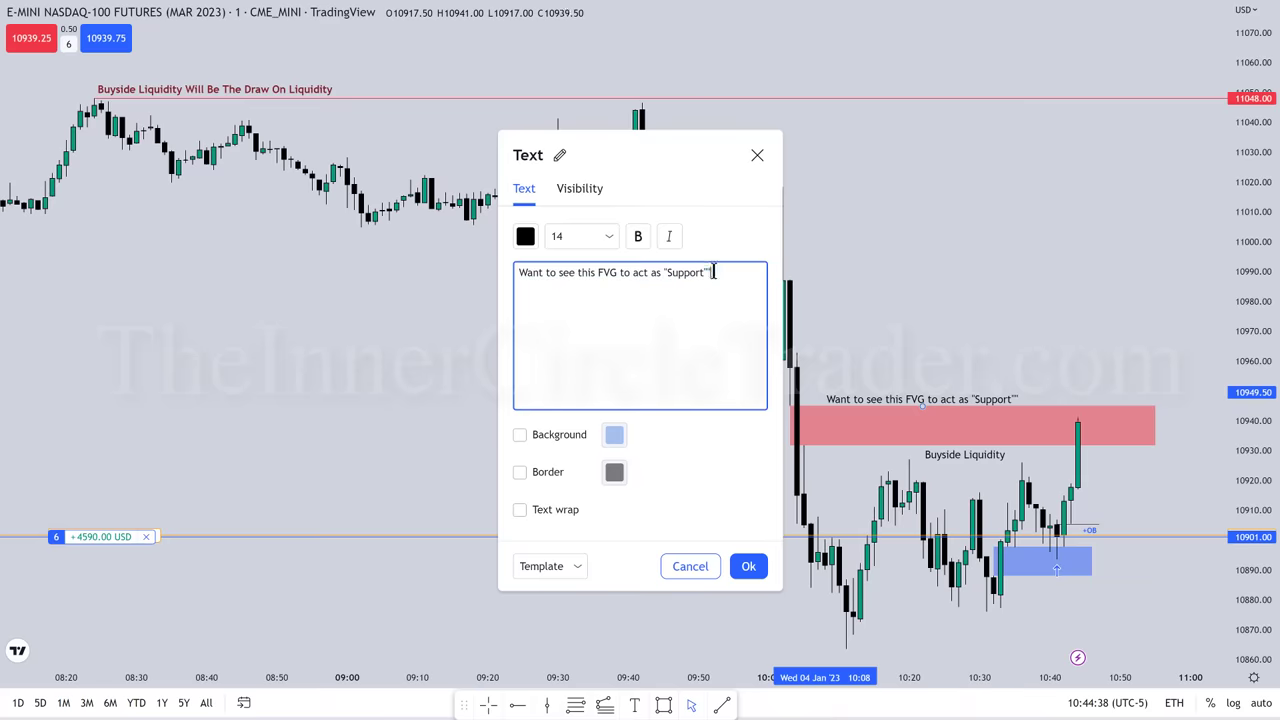
click(748, 566)
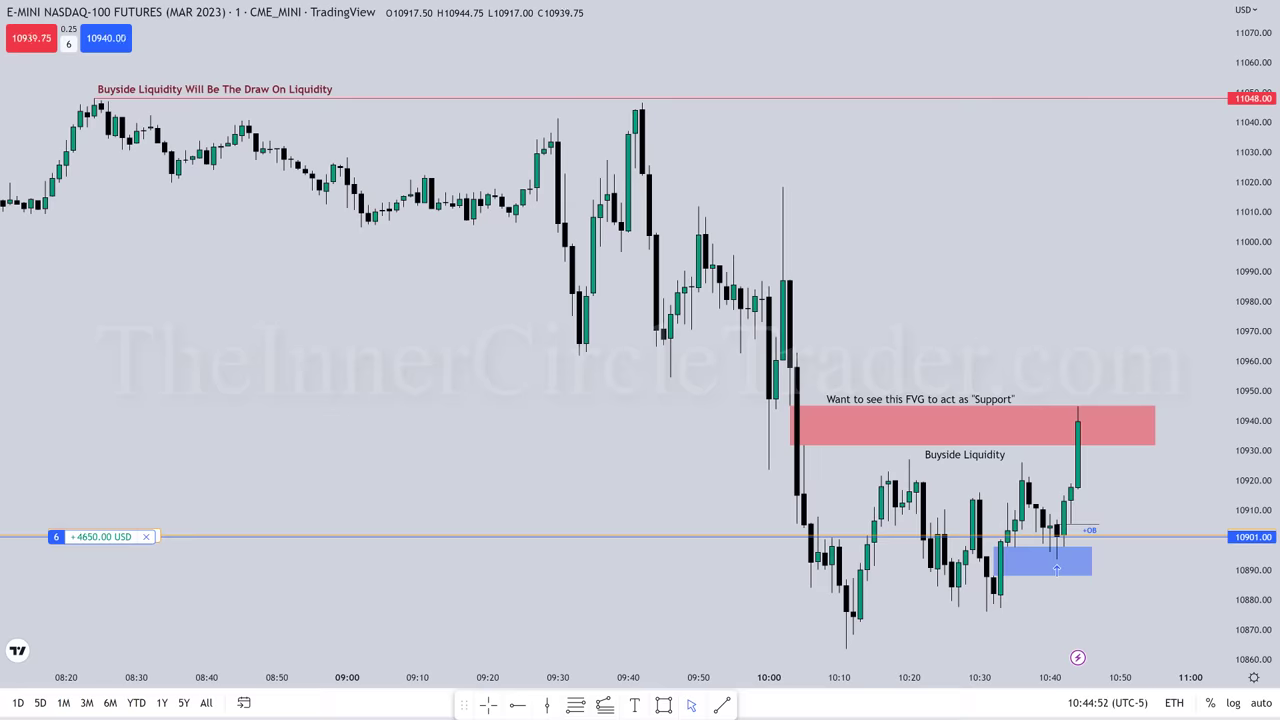
Remove the "Buyside Liquidity" text below the red box
double_click(966, 460)
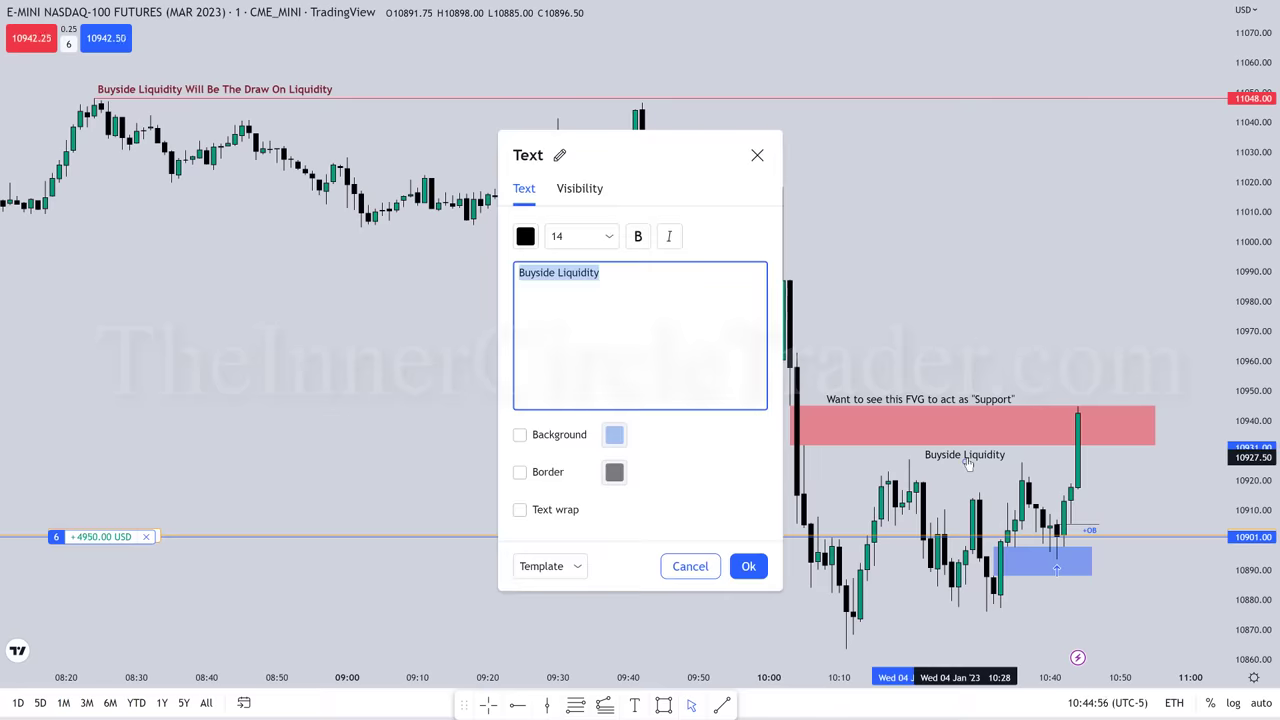
key(BackSpace)
click(966, 363)
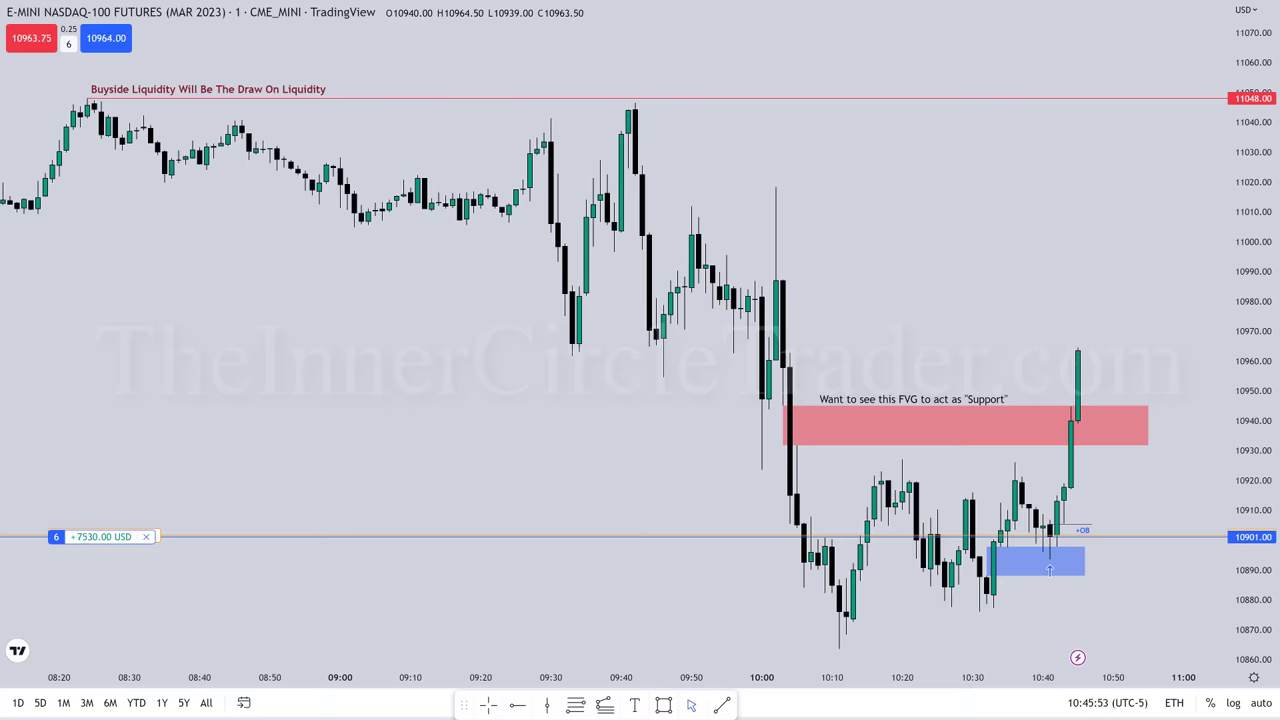
Trail the sell stop up to 10918.25
drag(154, 536, 141, 479)
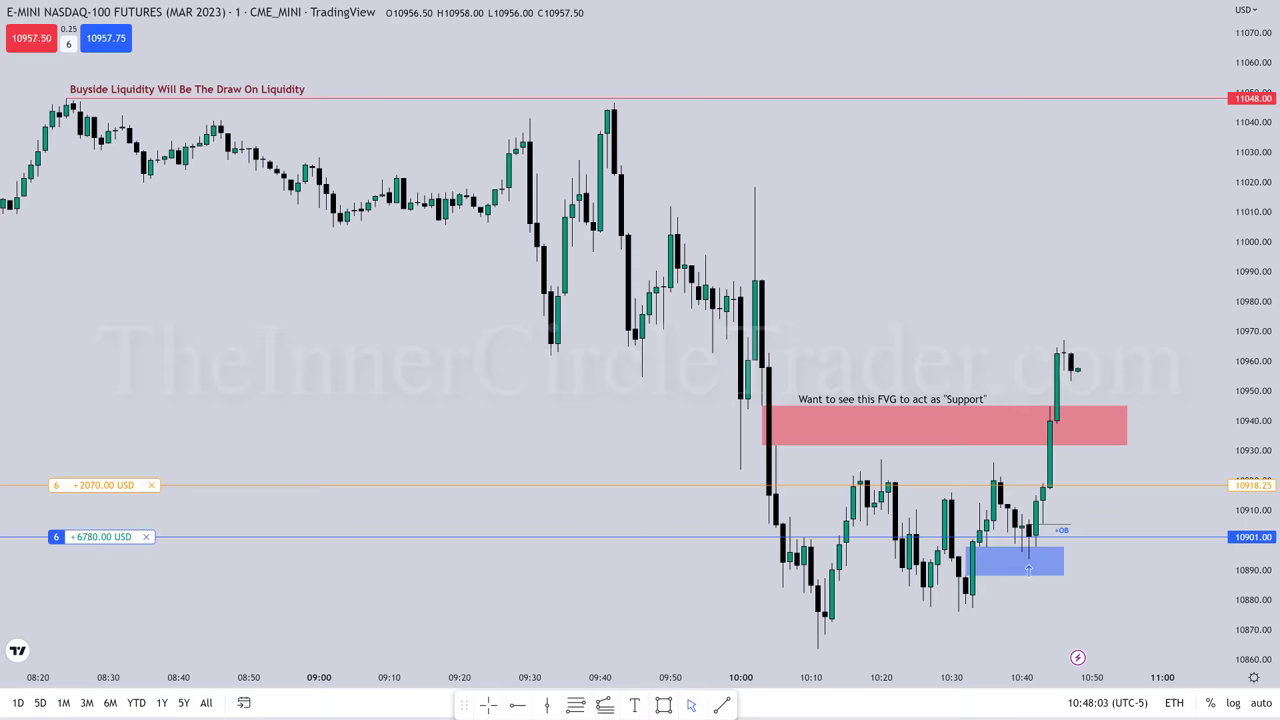
Move the note into the red box and reword it: "The Algo will not allow Price to drop under this FVG now as it targets the 11050 Buyside"
click(891, 410)
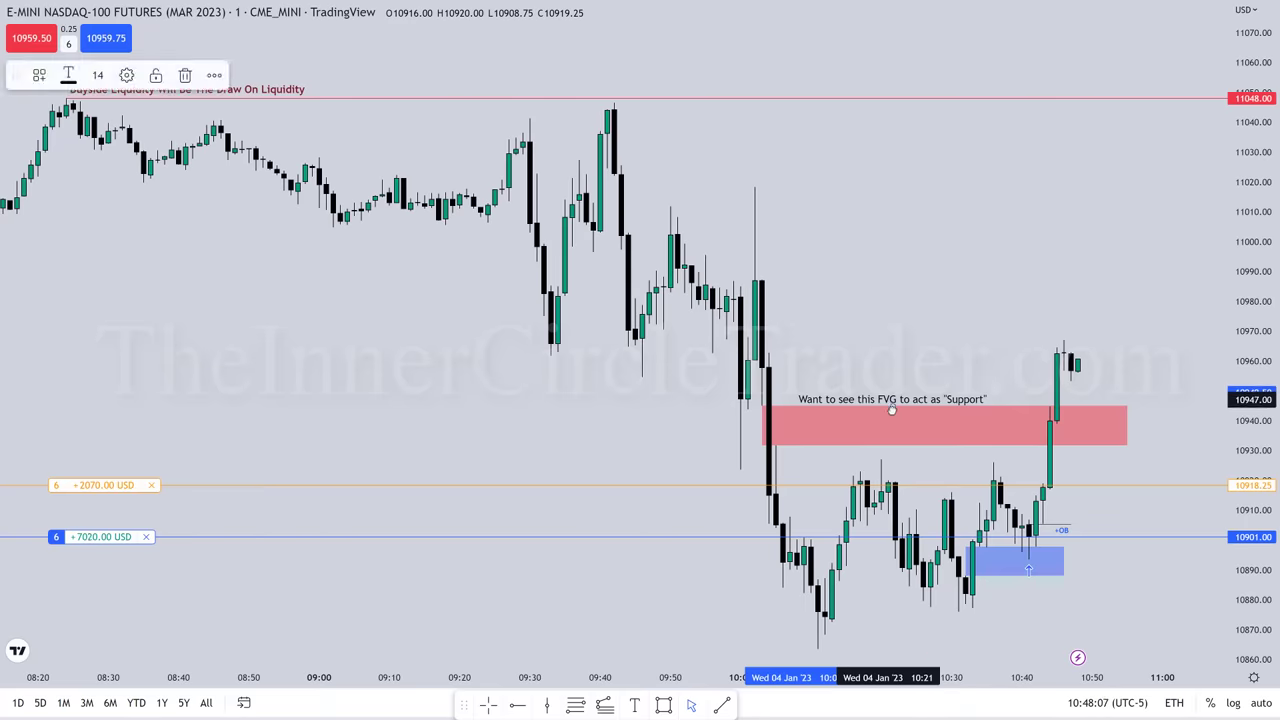
double_click(891, 412)
text(T)
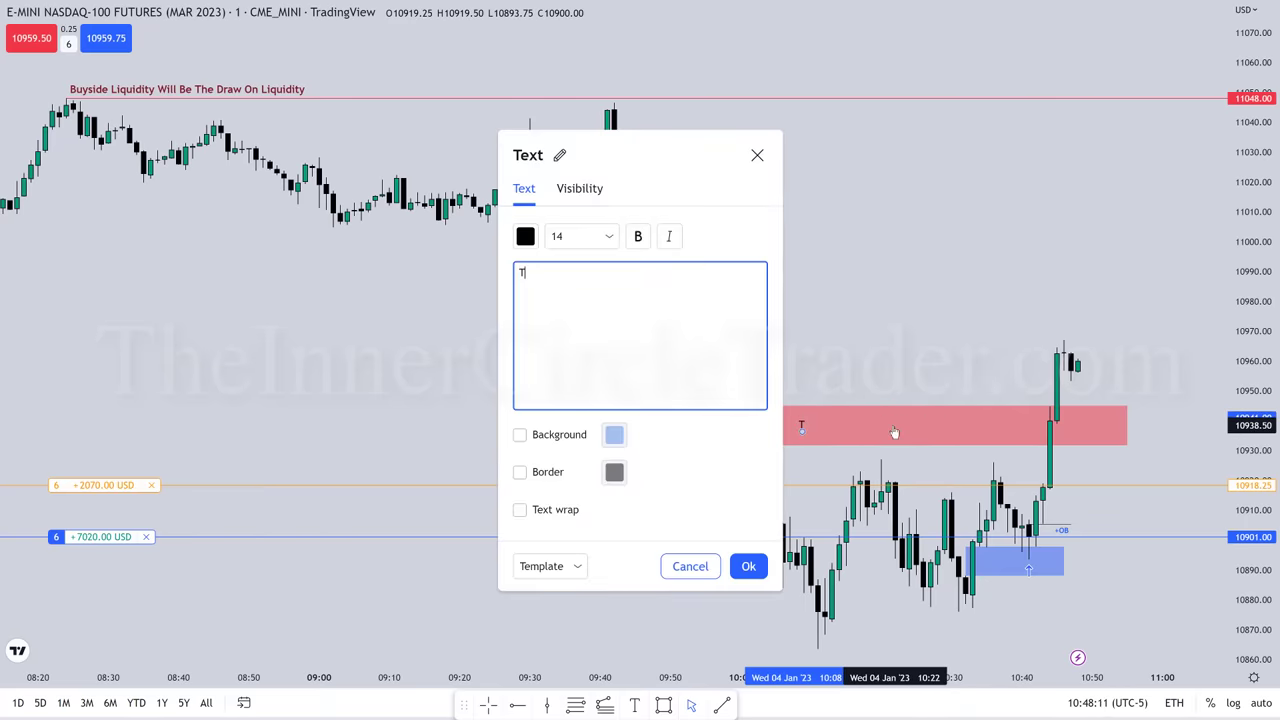
text(he Algo will not a)
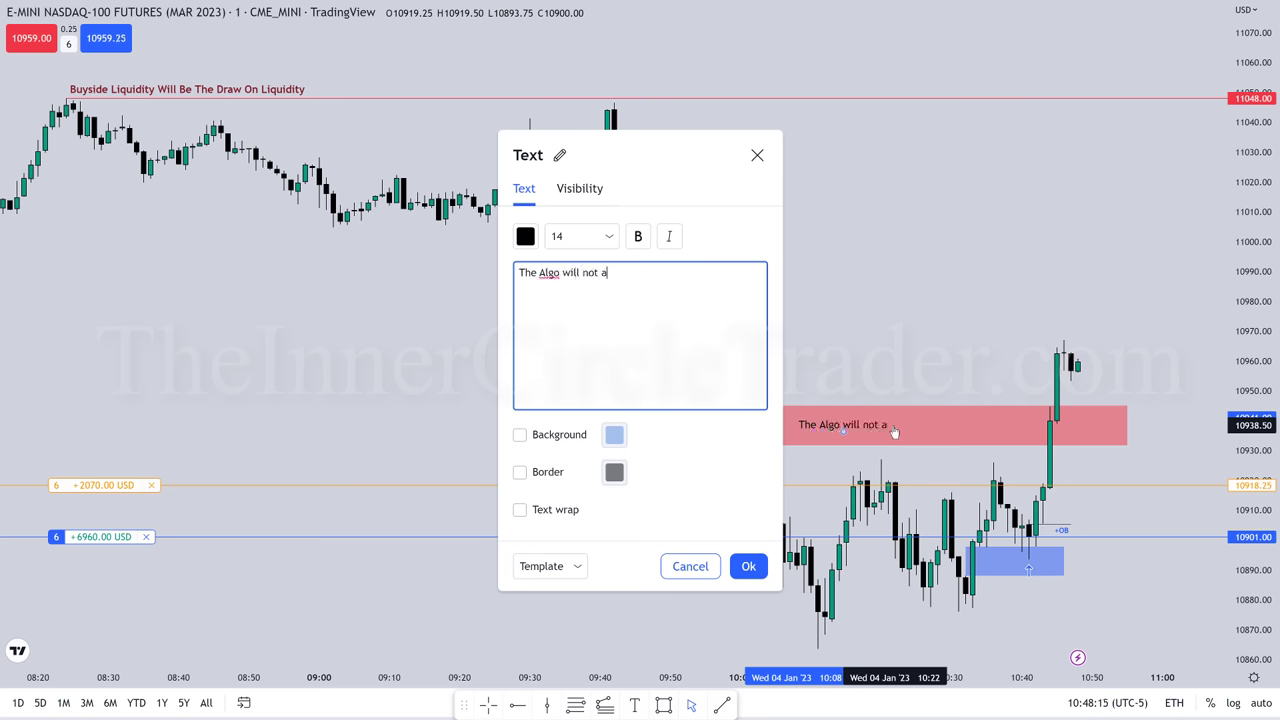
text(llow Price to drop un)
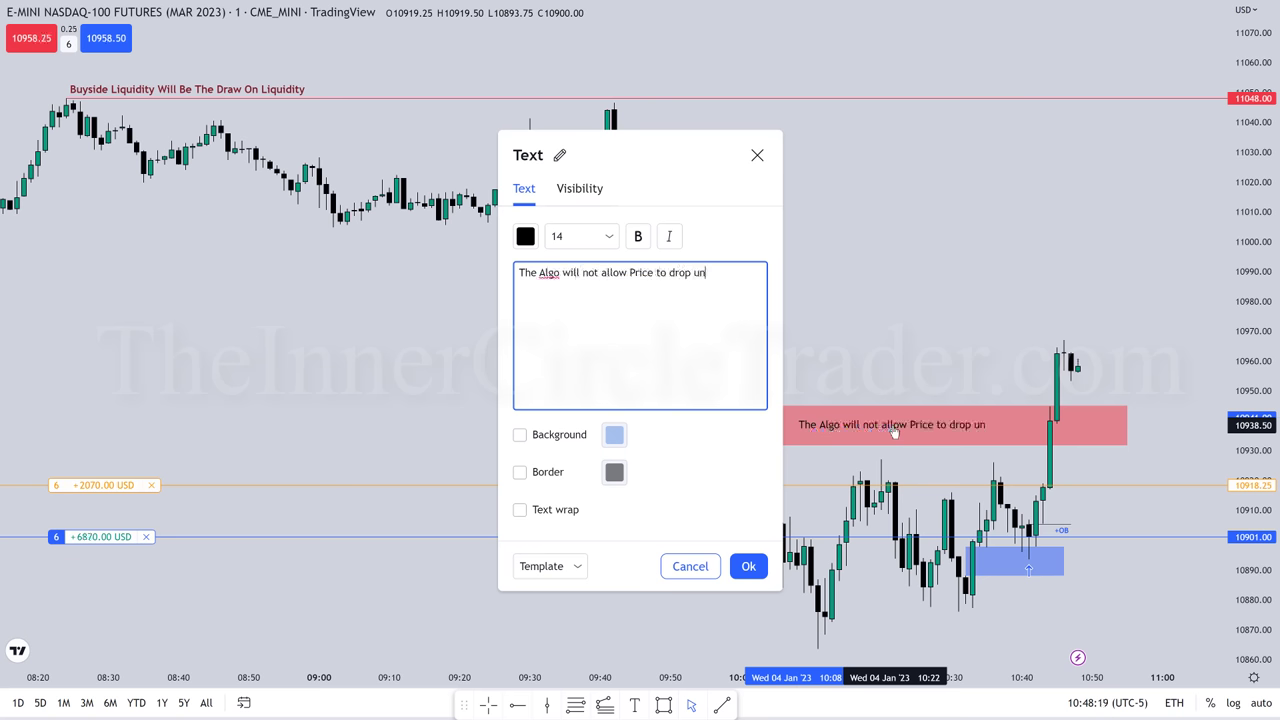
text(der)
key(Return)
text(this FVG)
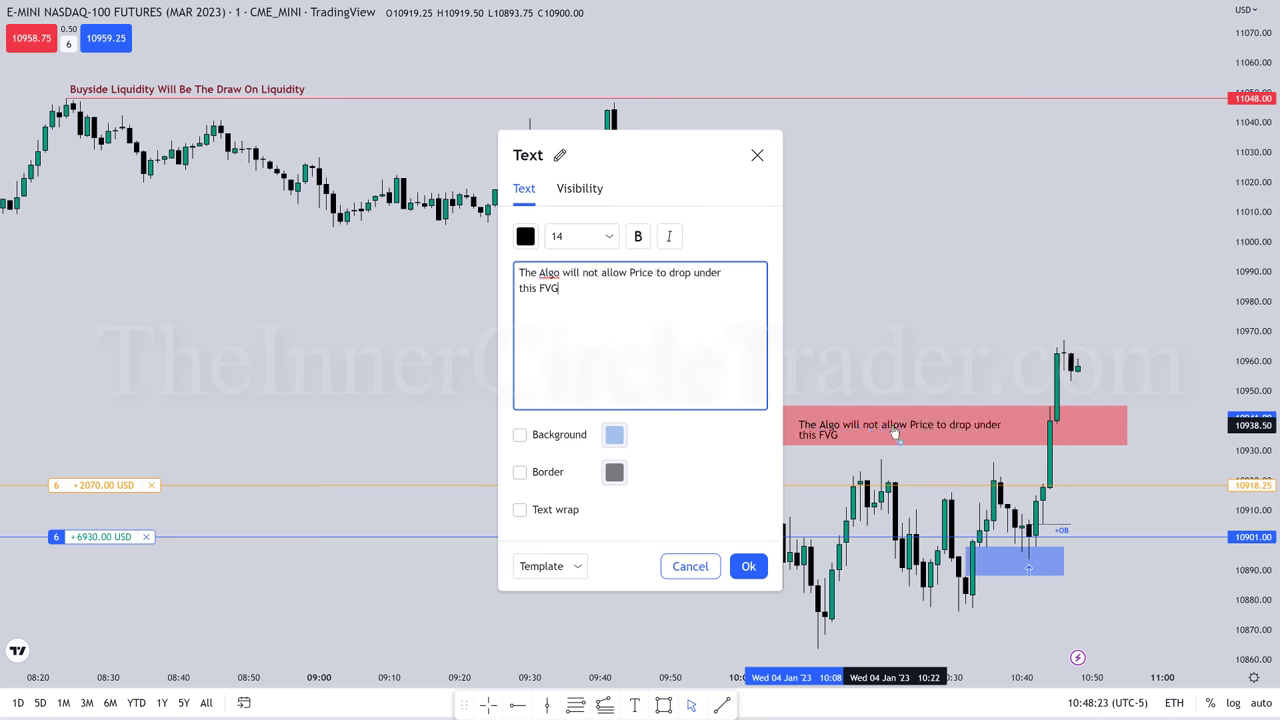
text( now as it targ)
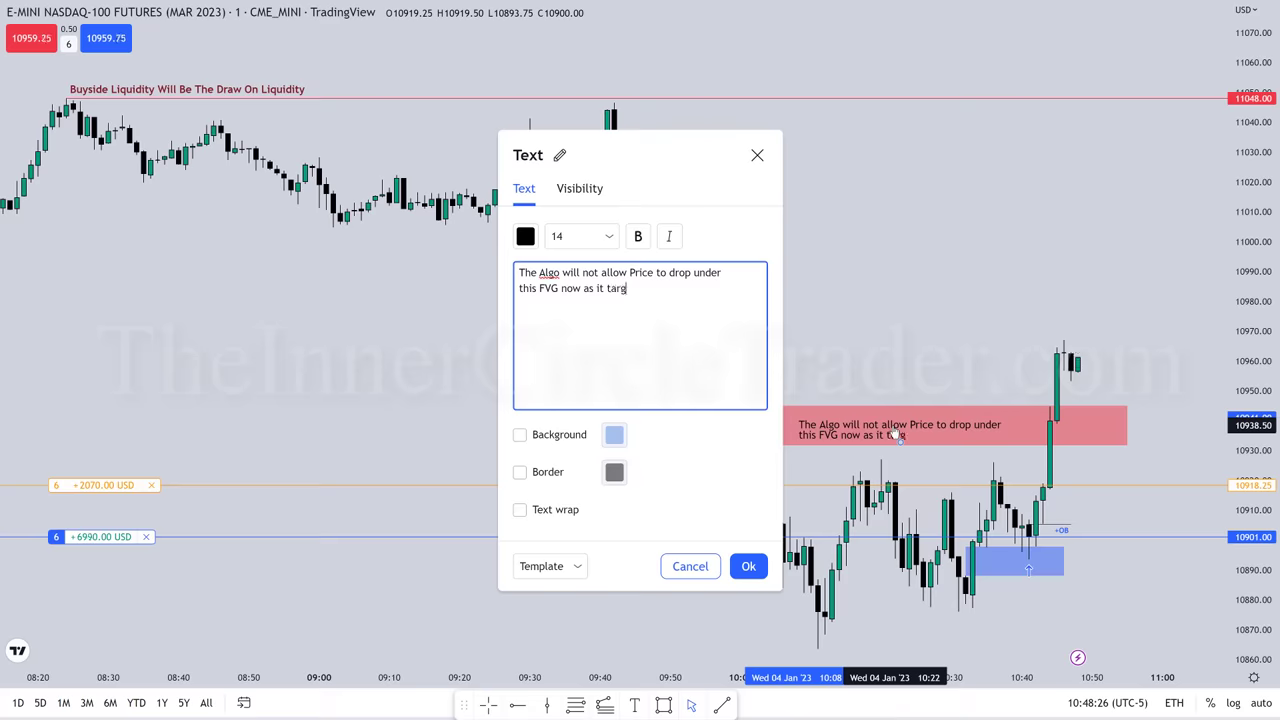
text(ets the 110)
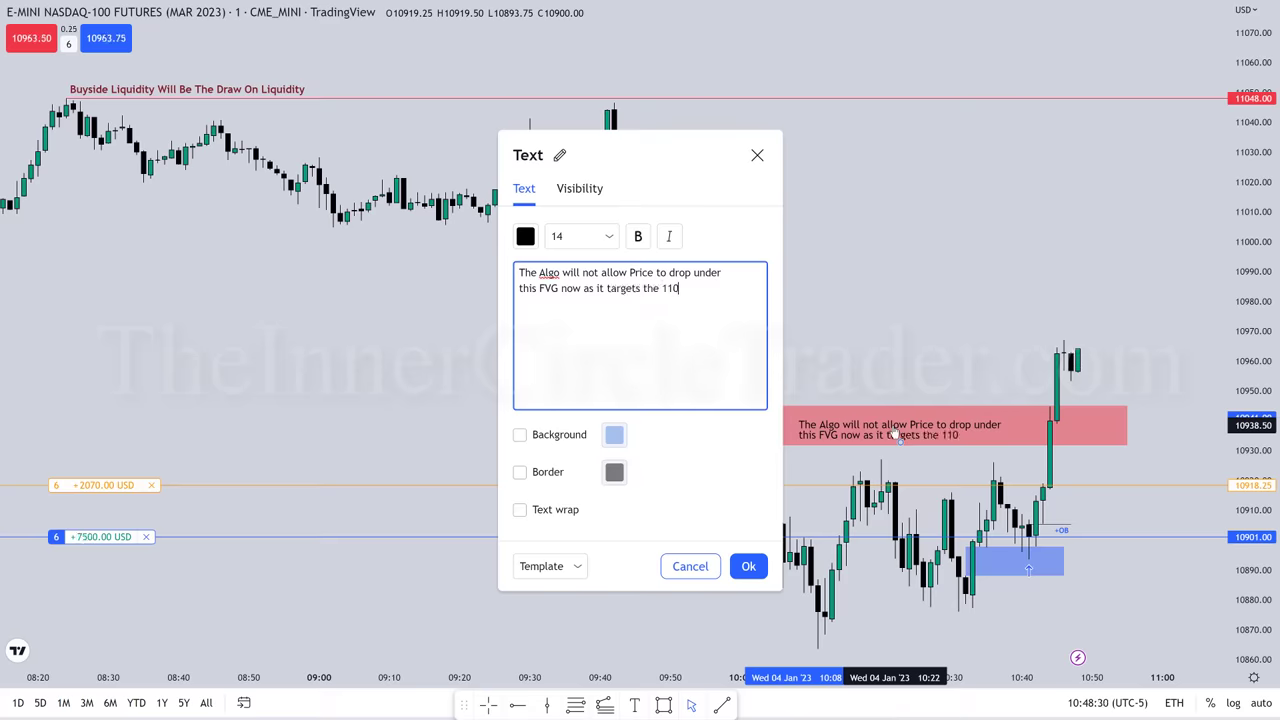
text(50 Buyside)
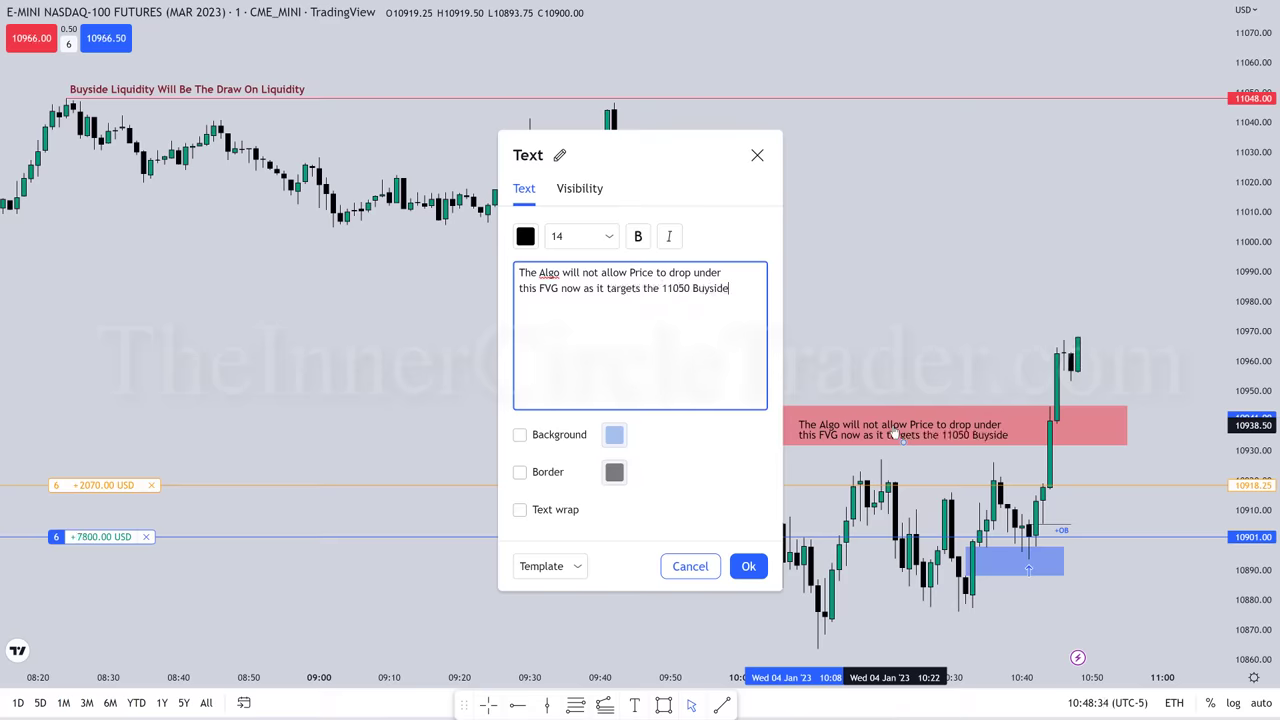
click(898, 437)
drag(898, 437, 898, 420)
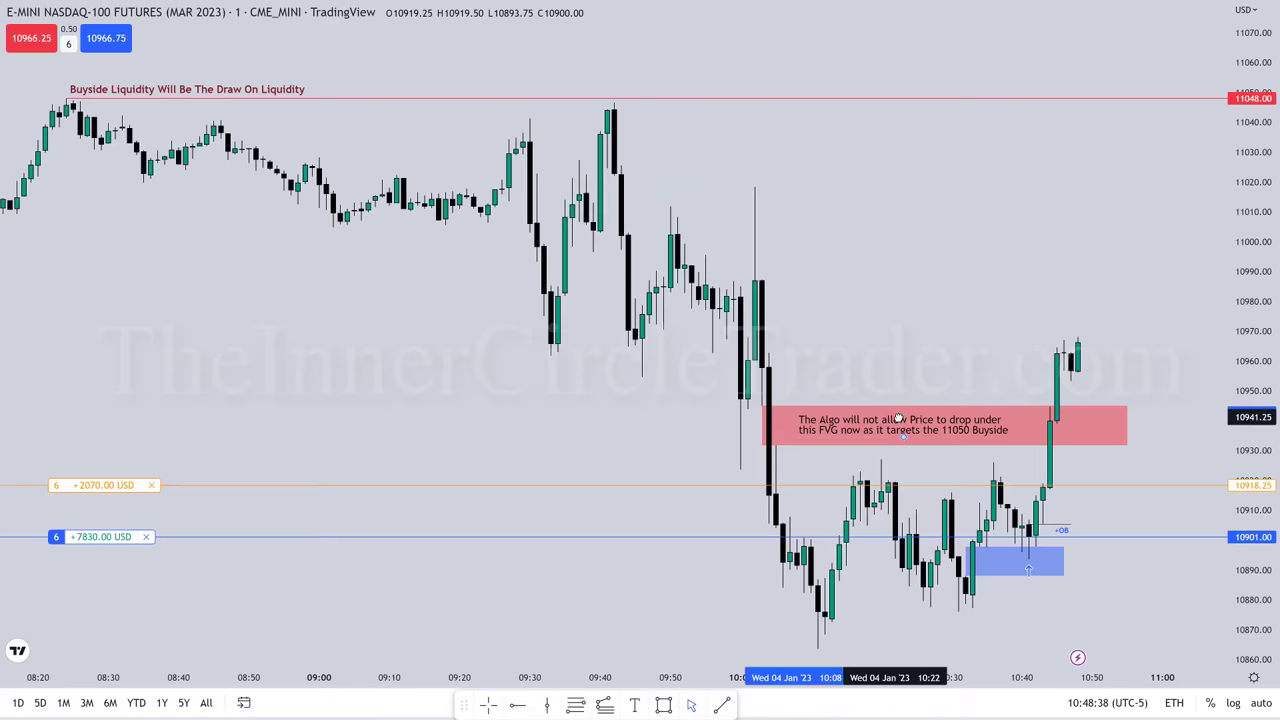
Trail the sell stop of the long position up to 10930.50
click(904, 379)
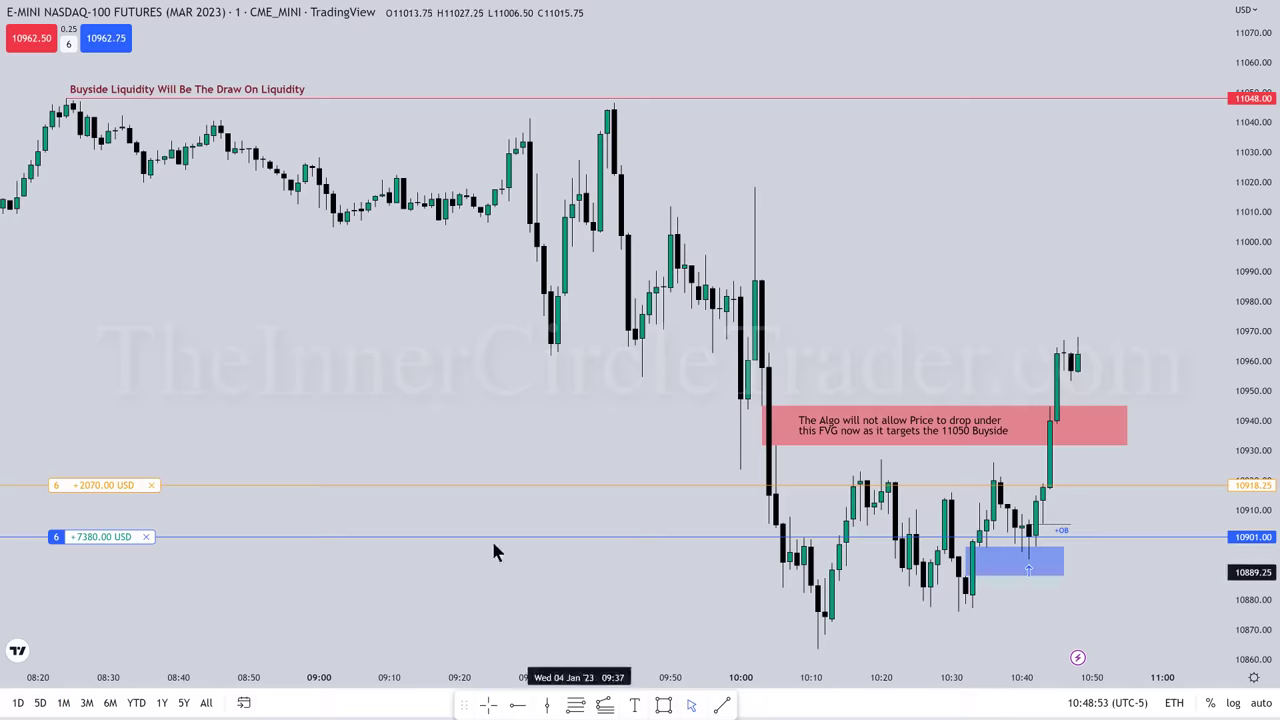
drag(141, 487, 141, 450)
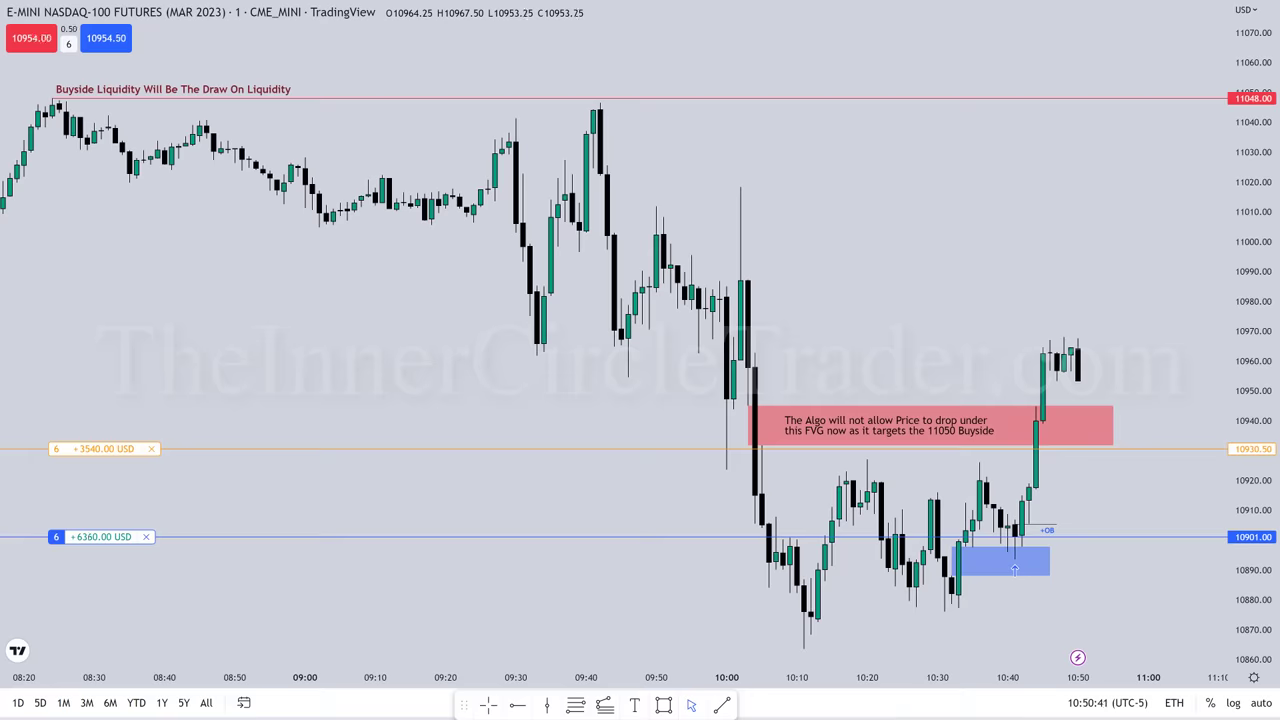
Add the note 'Watch the "Support" Form here' at text size 11, beside the upper right corner of the red box
click(634, 704)
click(1150, 403)
text(W)
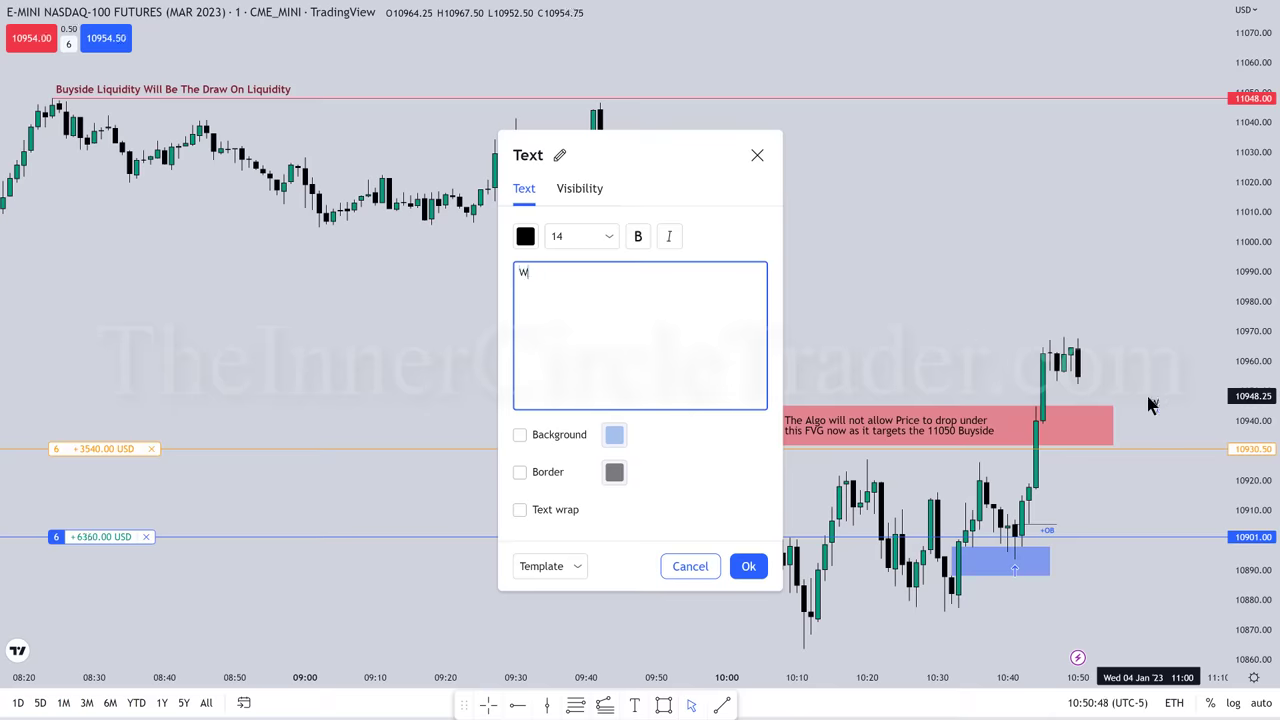
text(atch the "Support" Form here)
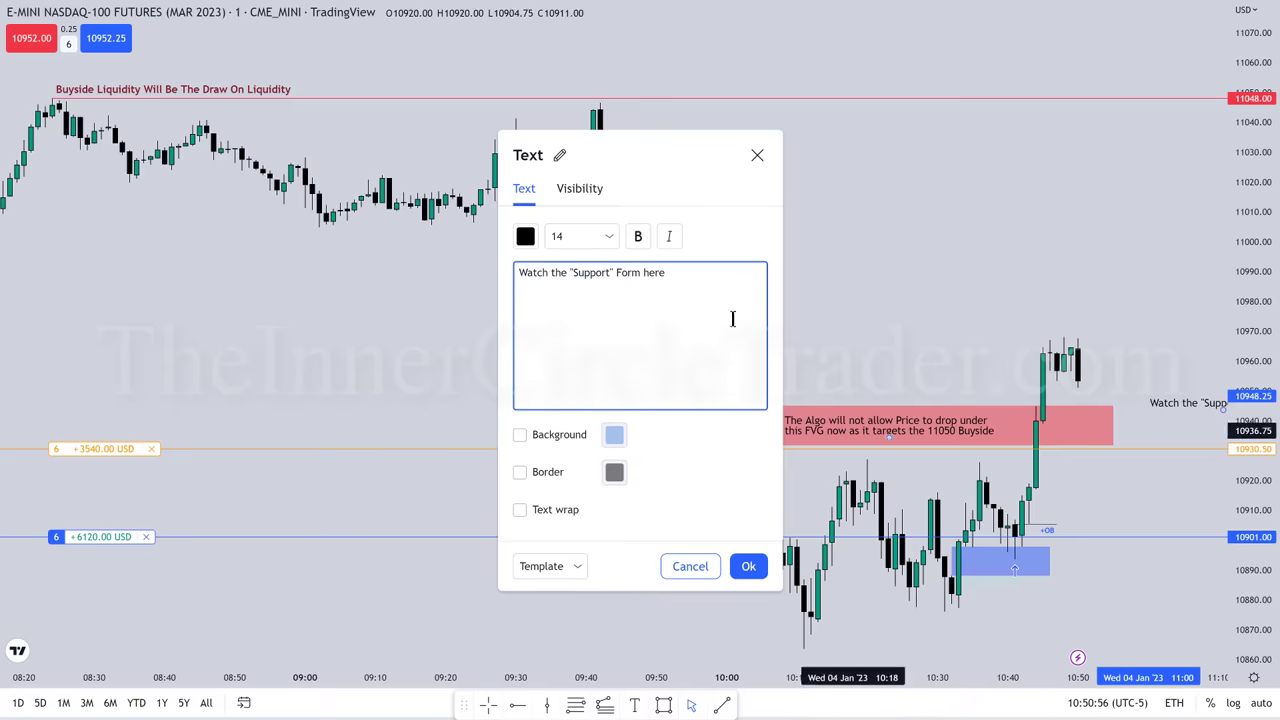
click(580, 236)
click(562, 289)
click(1123, 517)
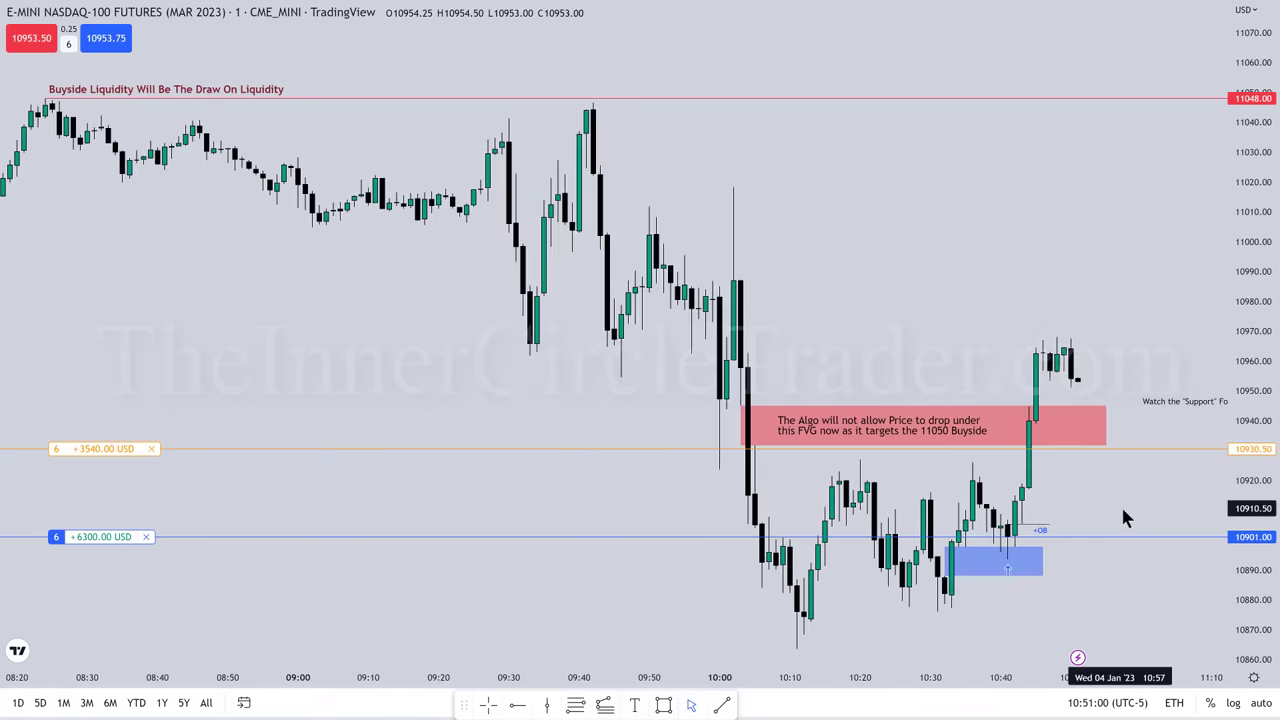
drag(1123, 517, 1020, 503)
drag(1072, 402, 1051, 403)
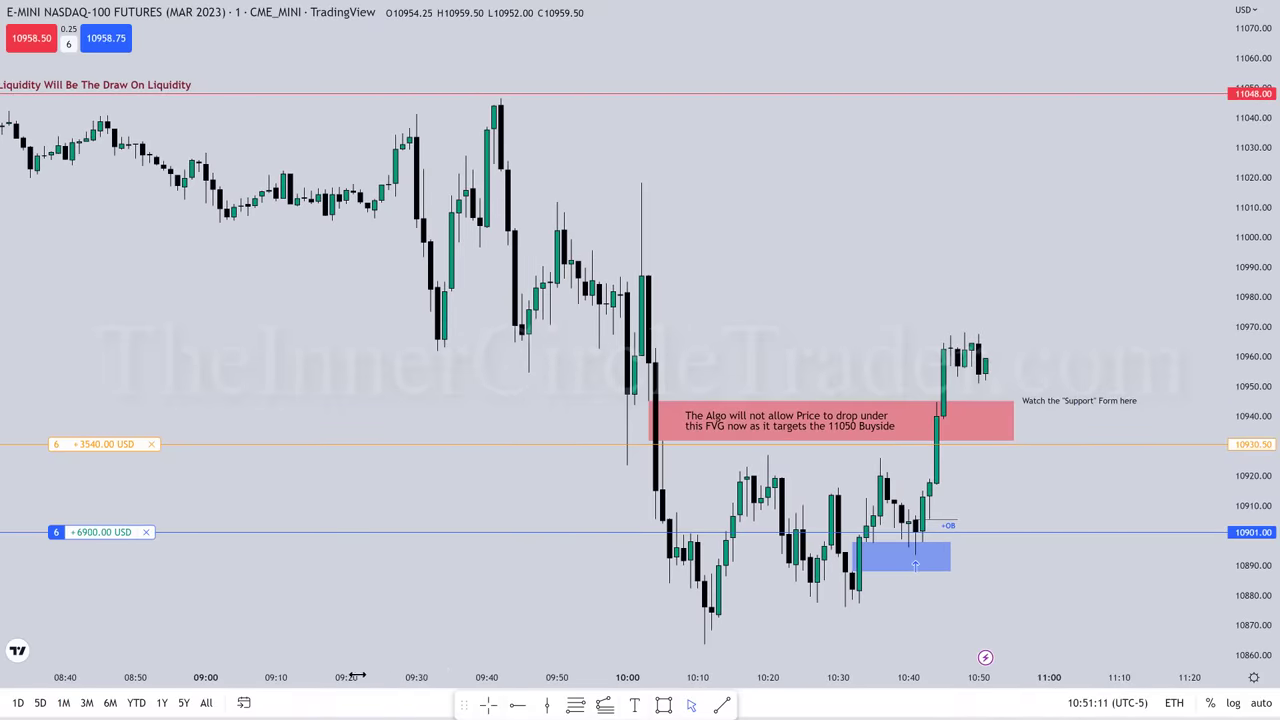
drag(417, 677, 401, 677)
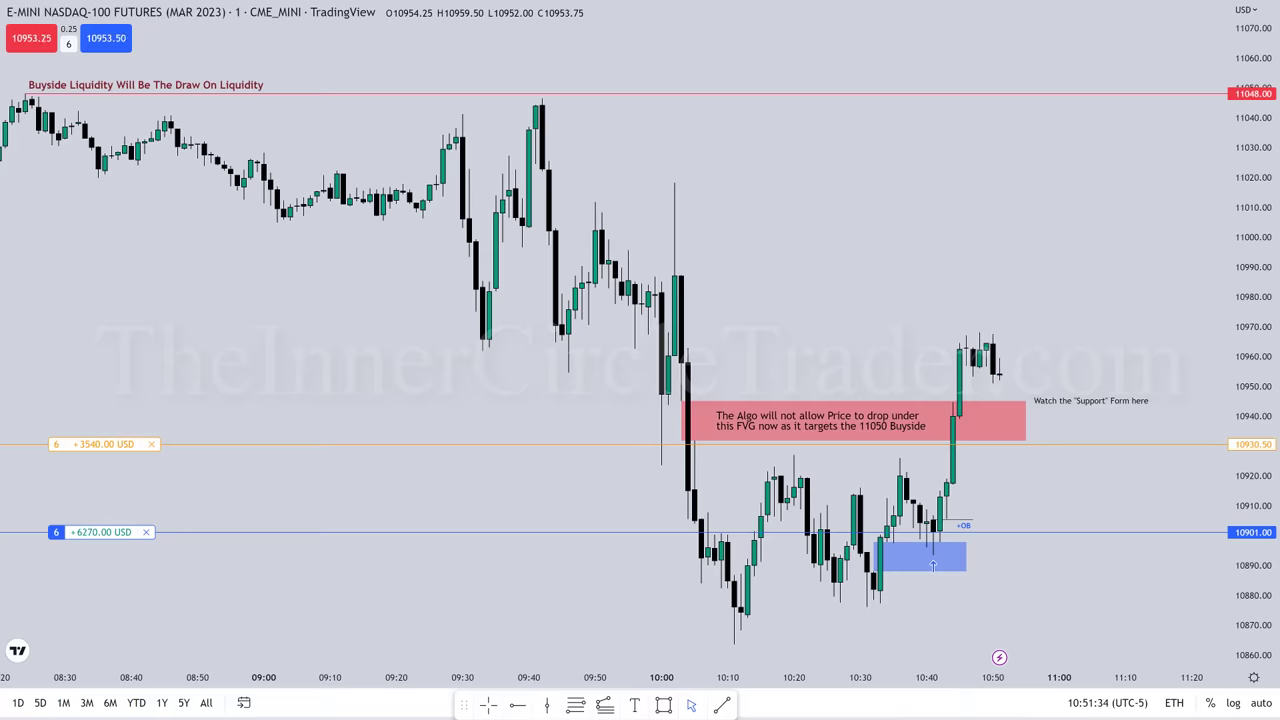
Set the order quantity to 2 contracts
click(68, 44)
click(91, 105)
click(91, 105)
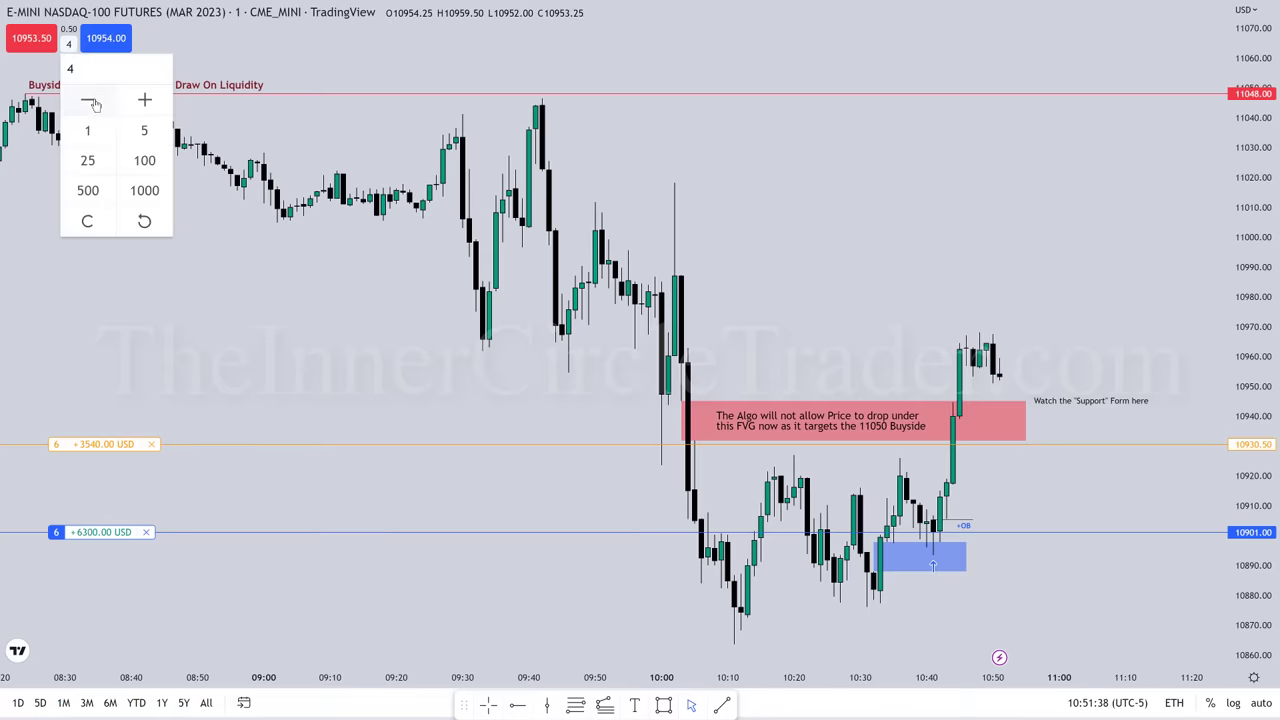
click(91, 105)
click(91, 105)
click(227, 256)
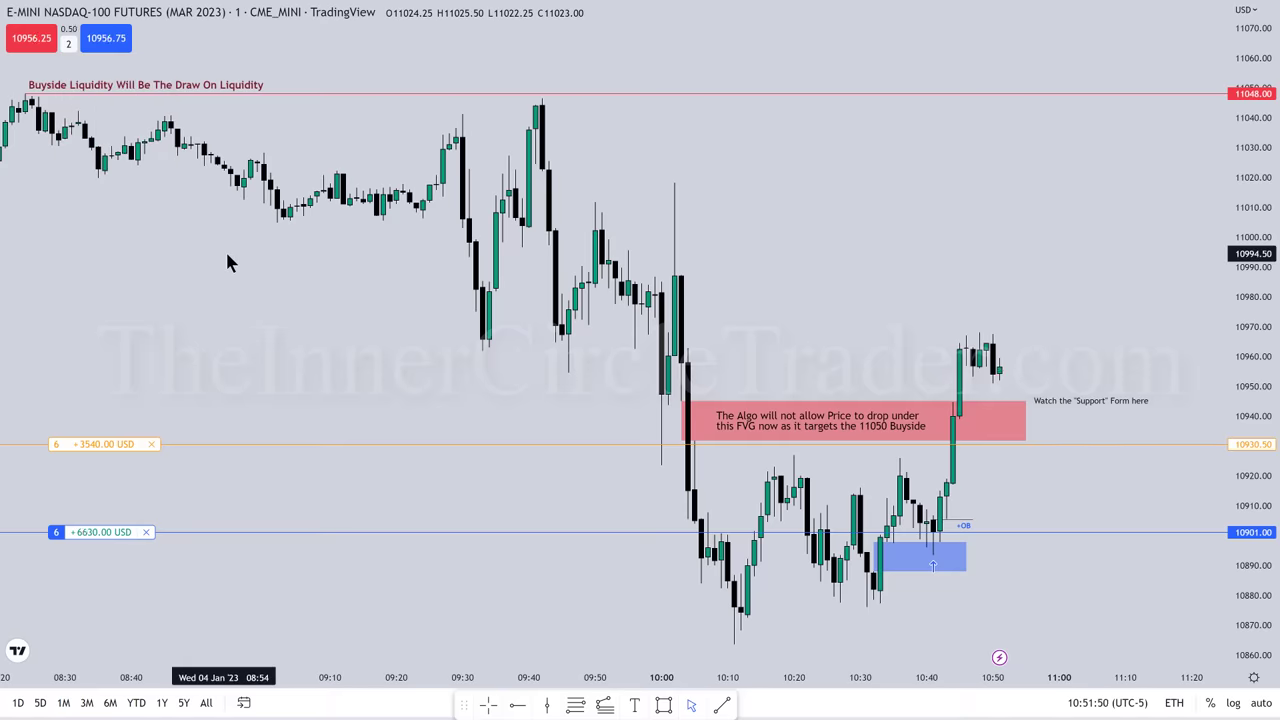
Draw a rectangle from about 10956.75 down to 10944.75 under the latest candles, just above the red box, and fill it blue
click(663, 705)
mouse_move(953, 403)
mouse_down()
mouse_move(975, 366)
mouse_move(1018, 386)
mouse_up()
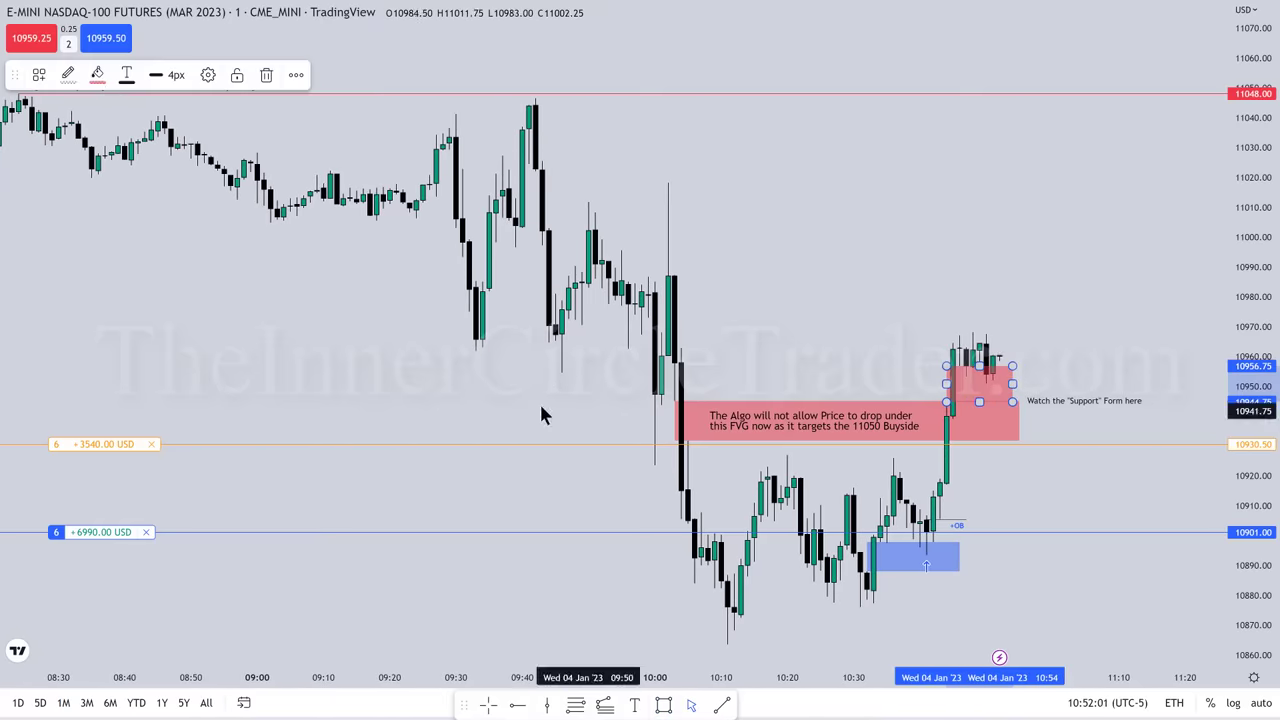
click(97, 75)
click(201, 199)
click(337, 368)
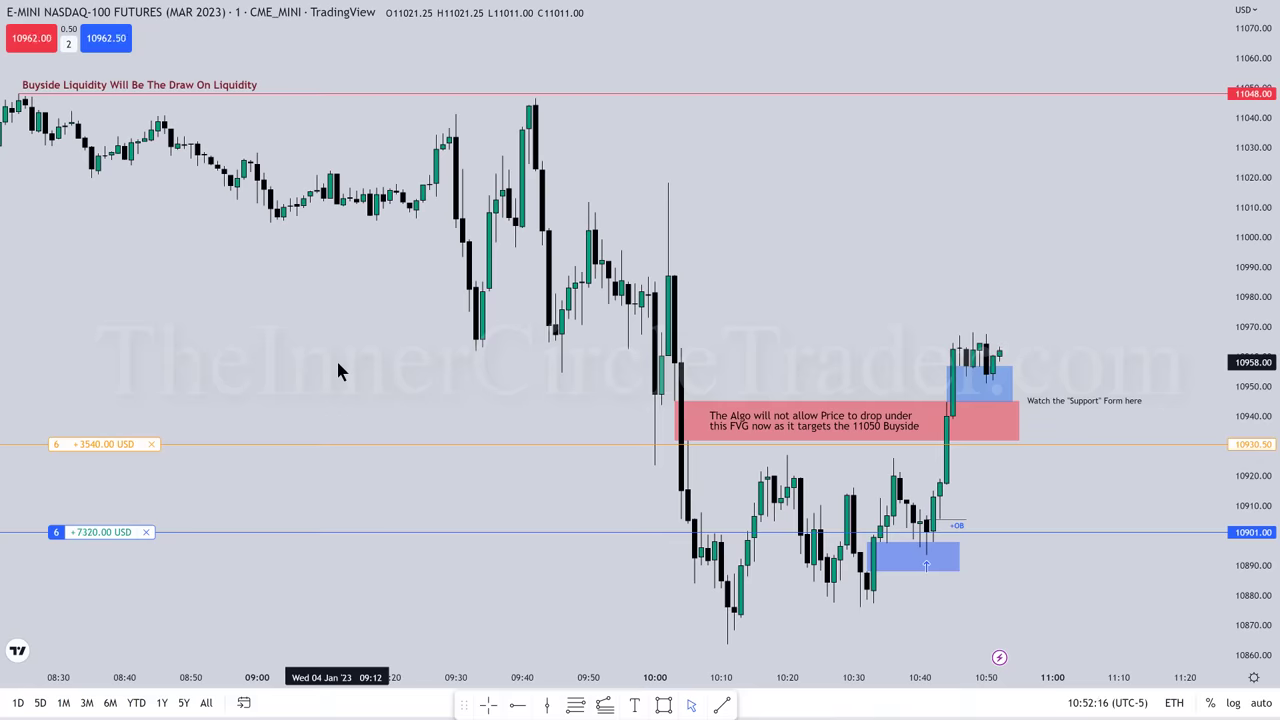
Buy 2 more contracts at the market price
click(105, 38)
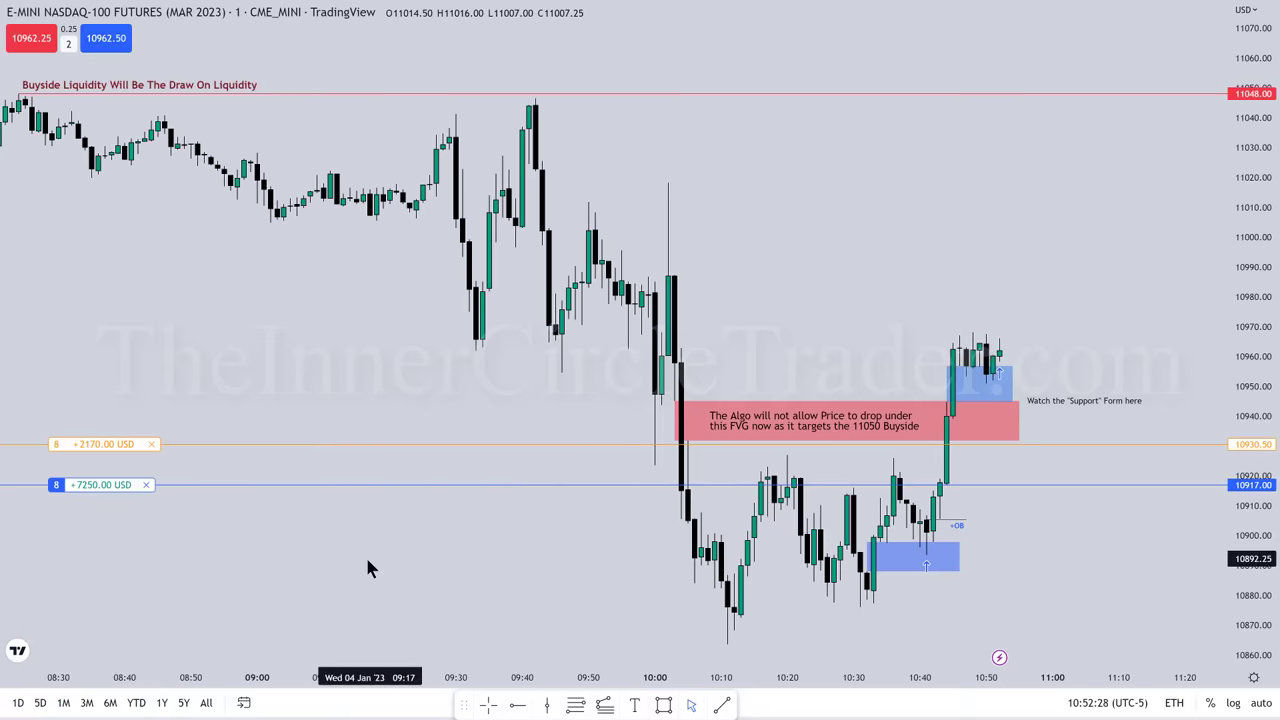
Reword the "Support" note as two lines: "Naked Charts are superior to indicator drivel." and "Watch how Price shows us how it wants to rally now."
double_click(1114, 403)
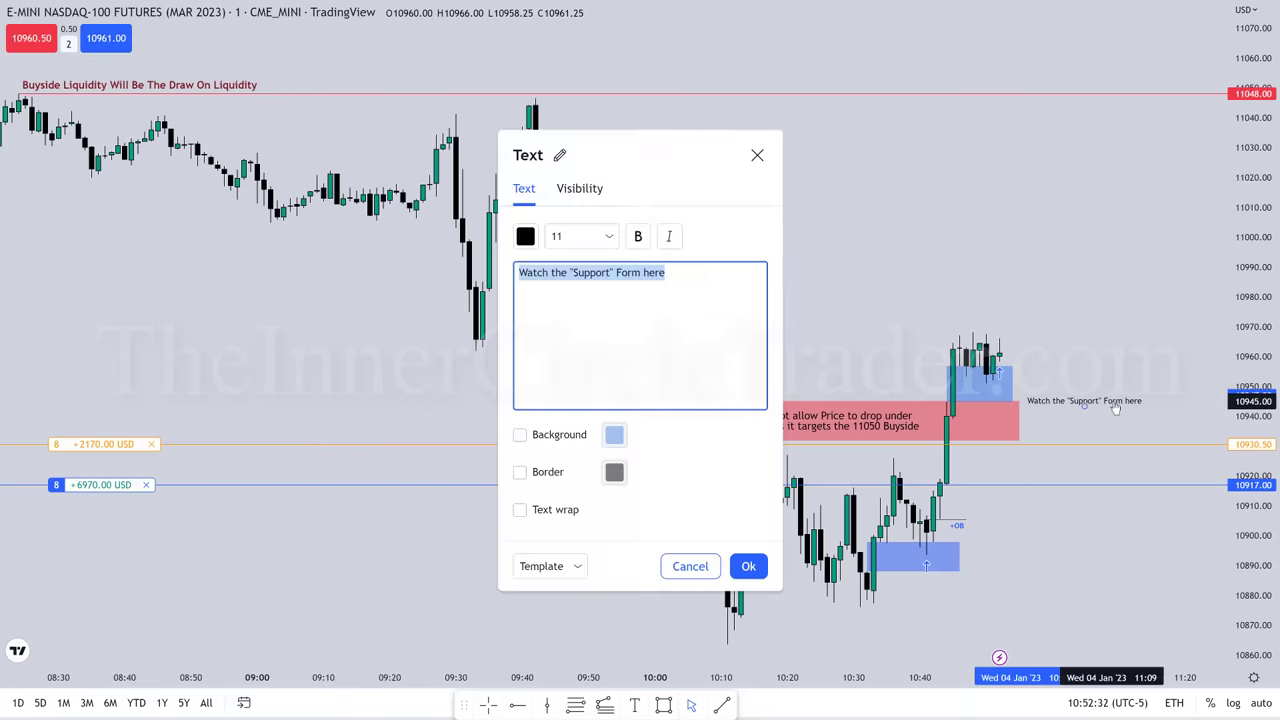
text(Naked Charts)
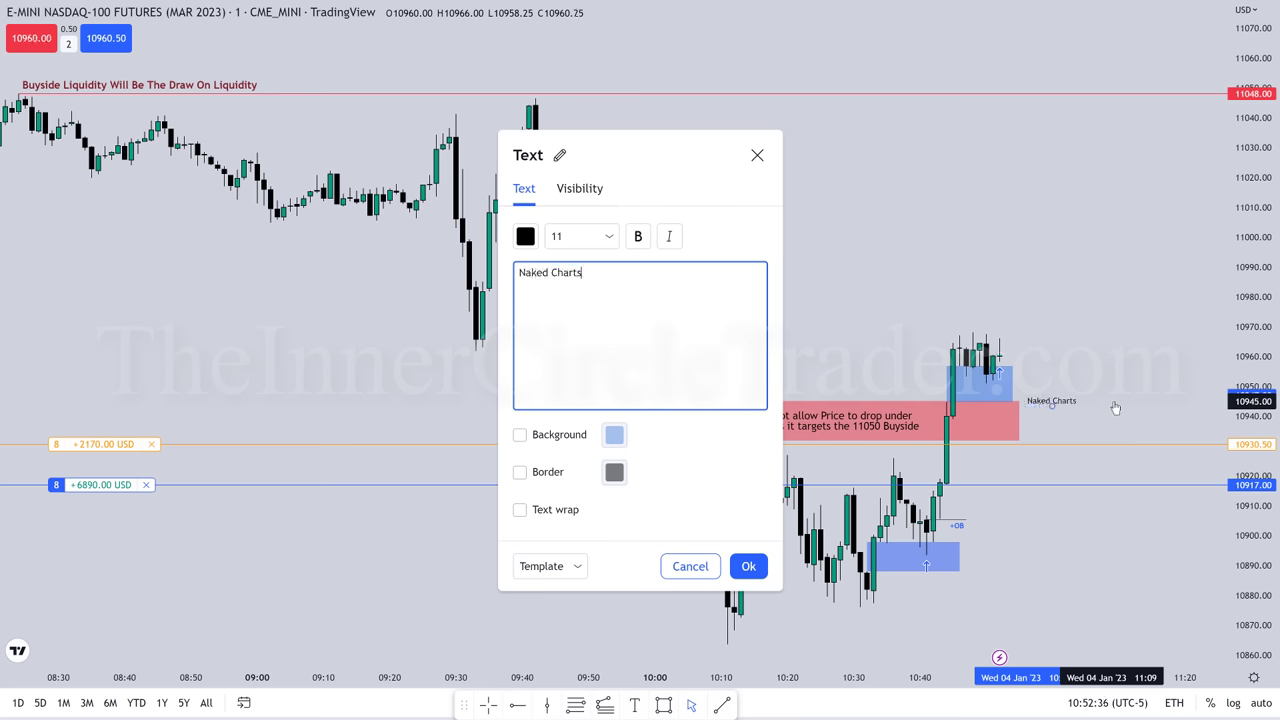
text( are super)
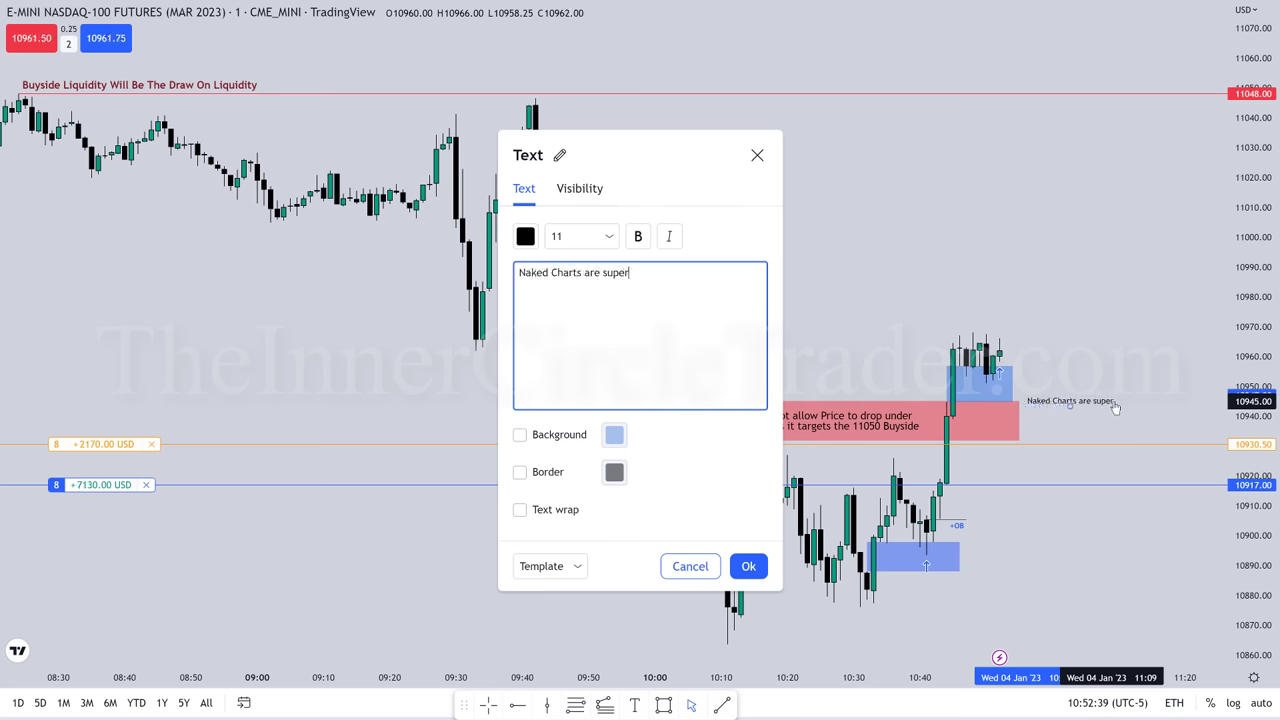
text(ior to indicator)
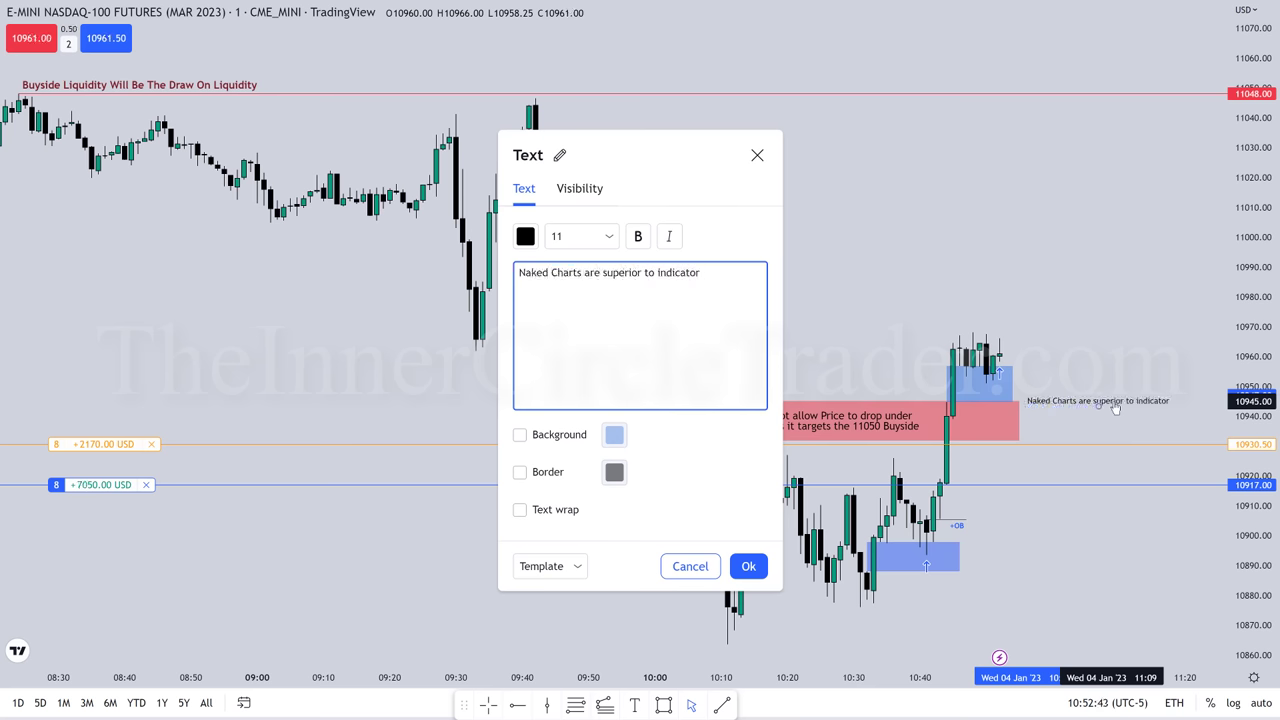
text( drivel.)
key(Return)
text(Watch how Price )
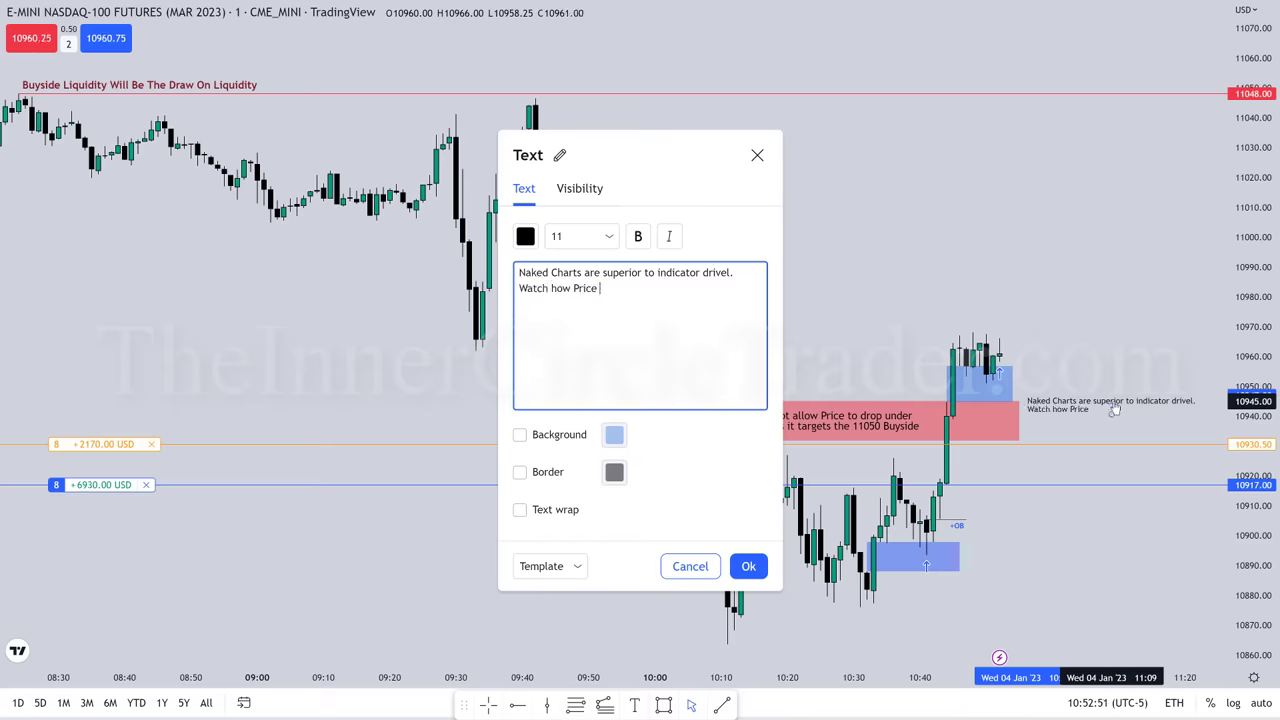
text(shows us how)
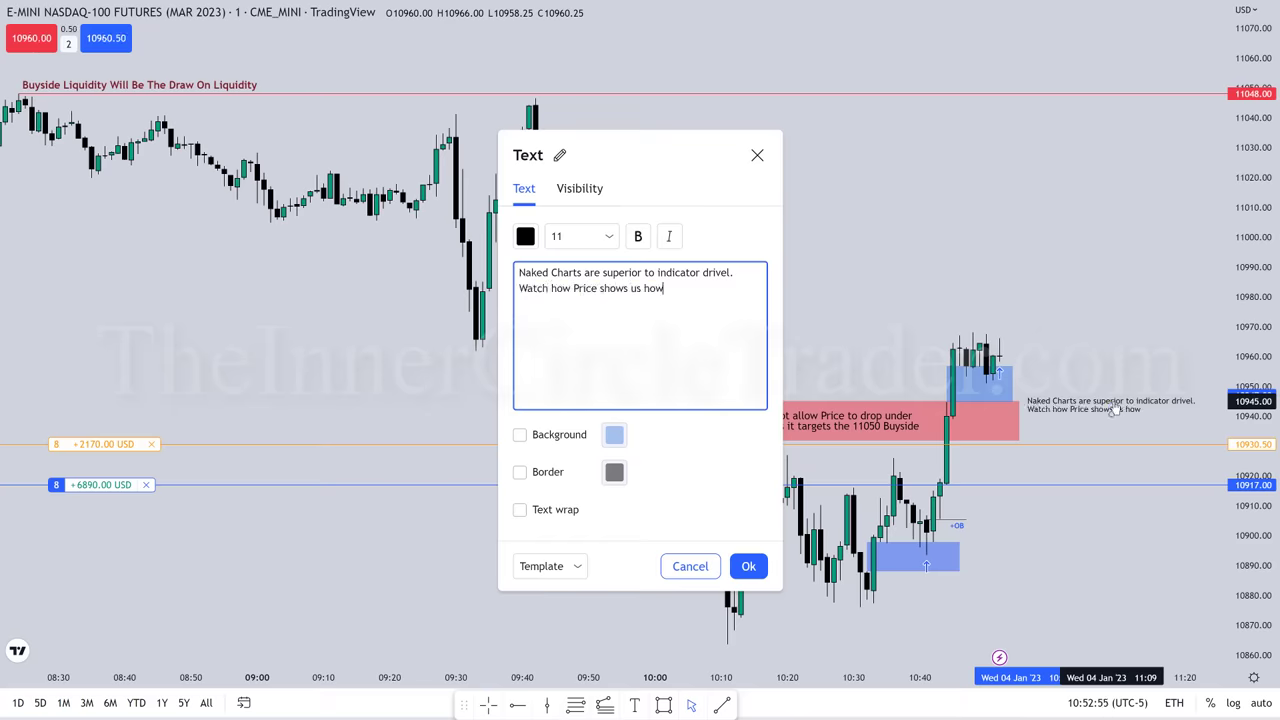
text( it wants to rally now.)
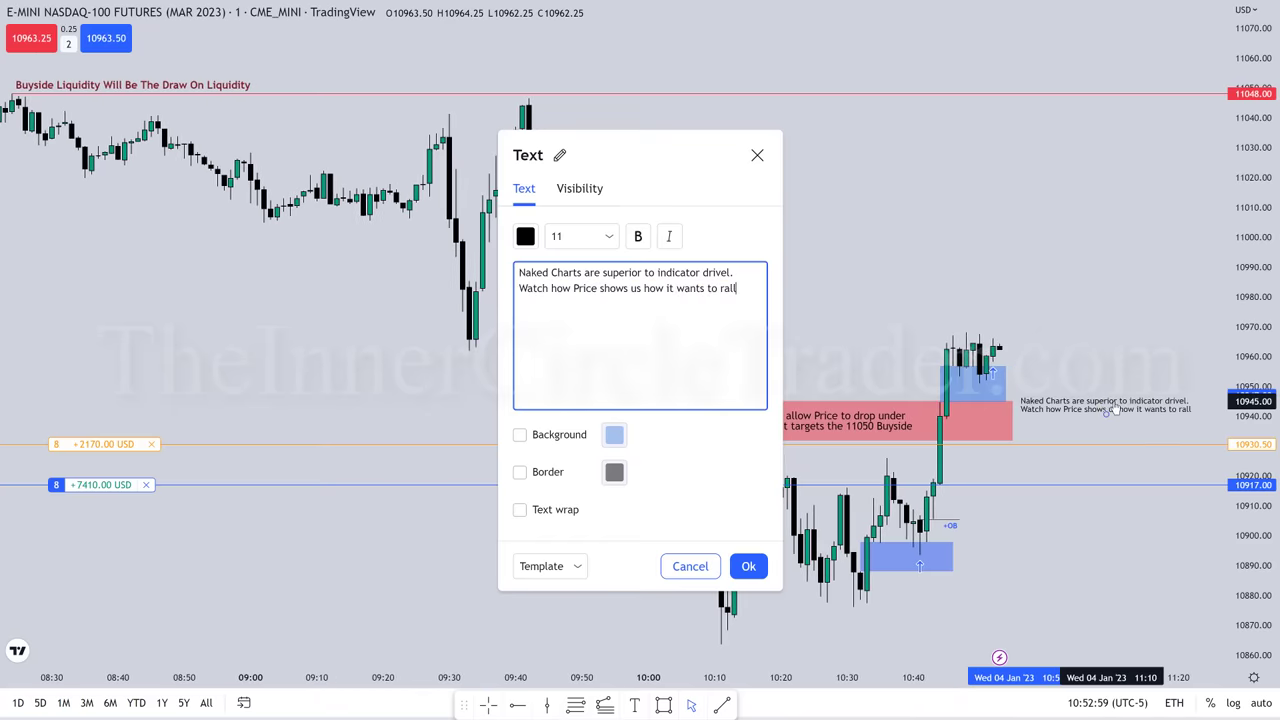
click(1137, 391)
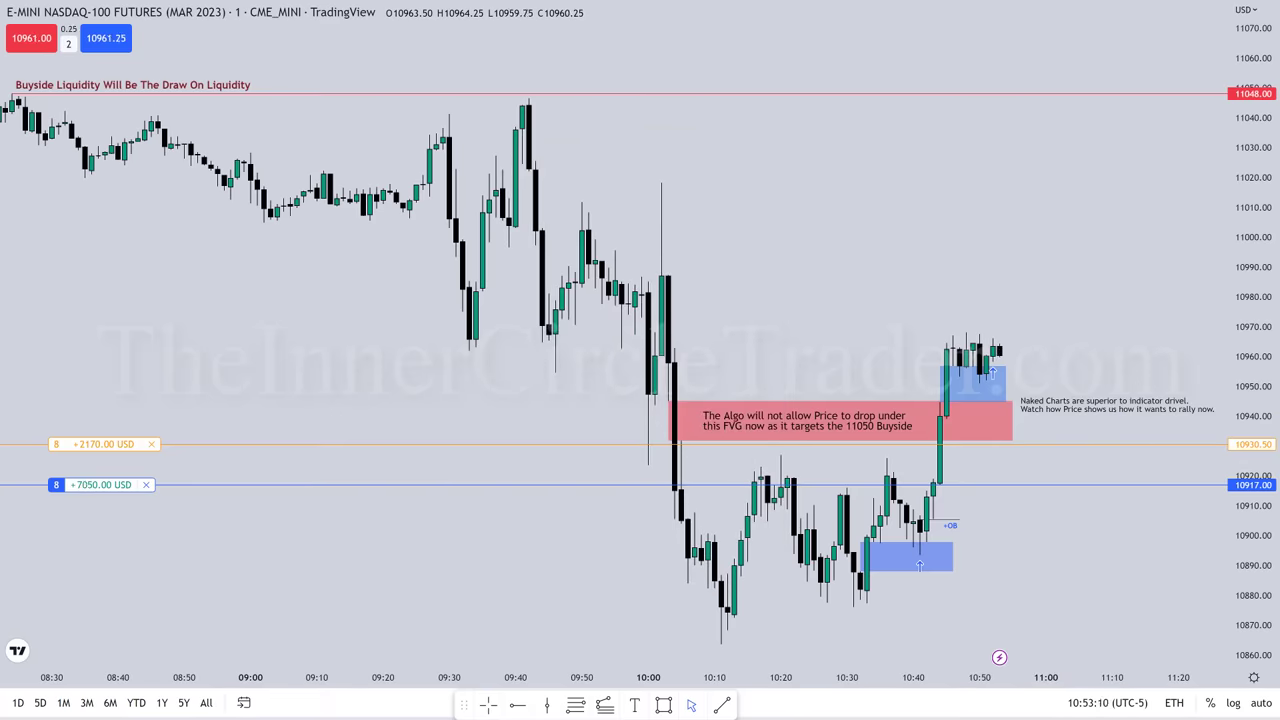
Delete the note beside the red box and add the note "Large Ranges Incoming...." to the right of the latest candles near 10957
click(1083, 410)
key(Delete)
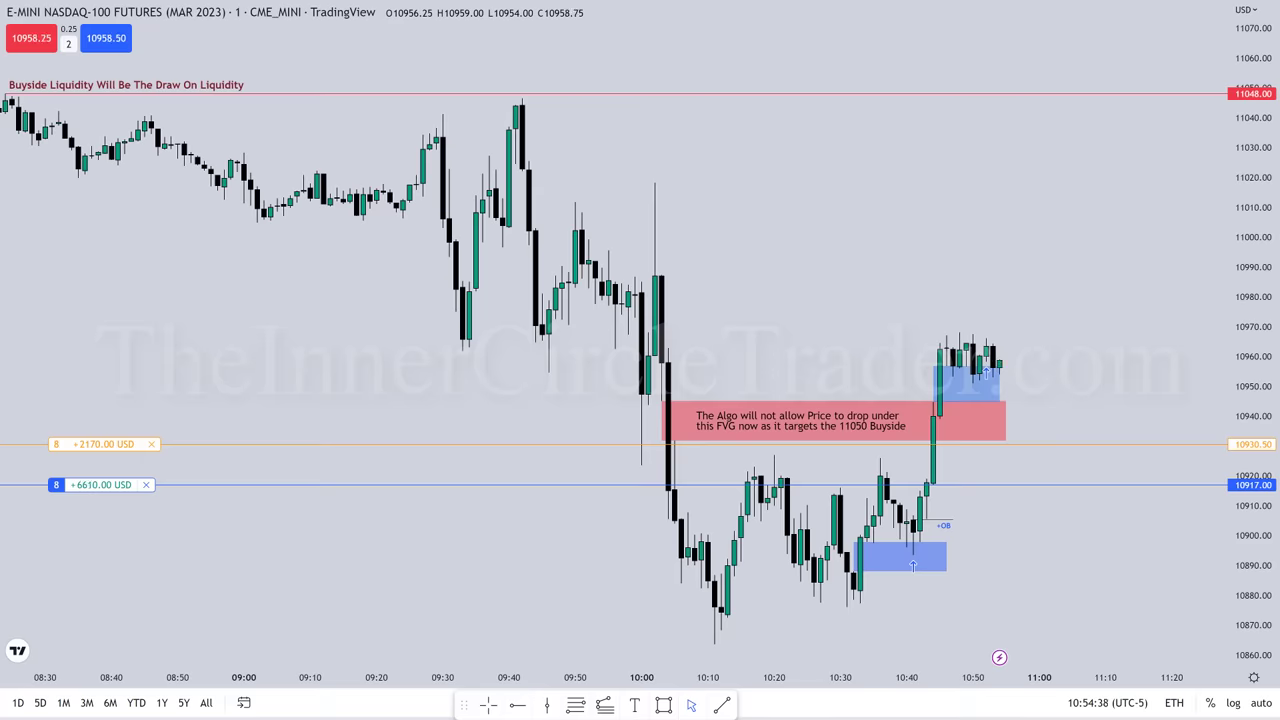
click(634, 705)
click(1082, 364)
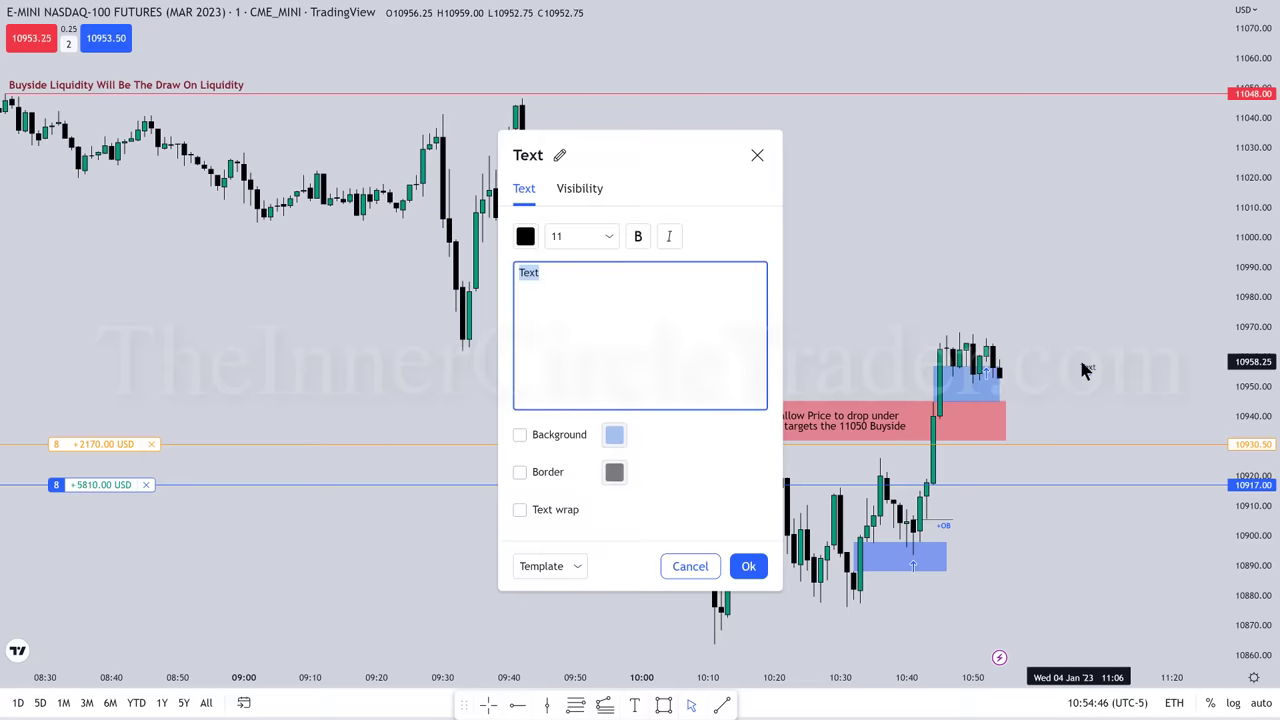
text(Large Rang)
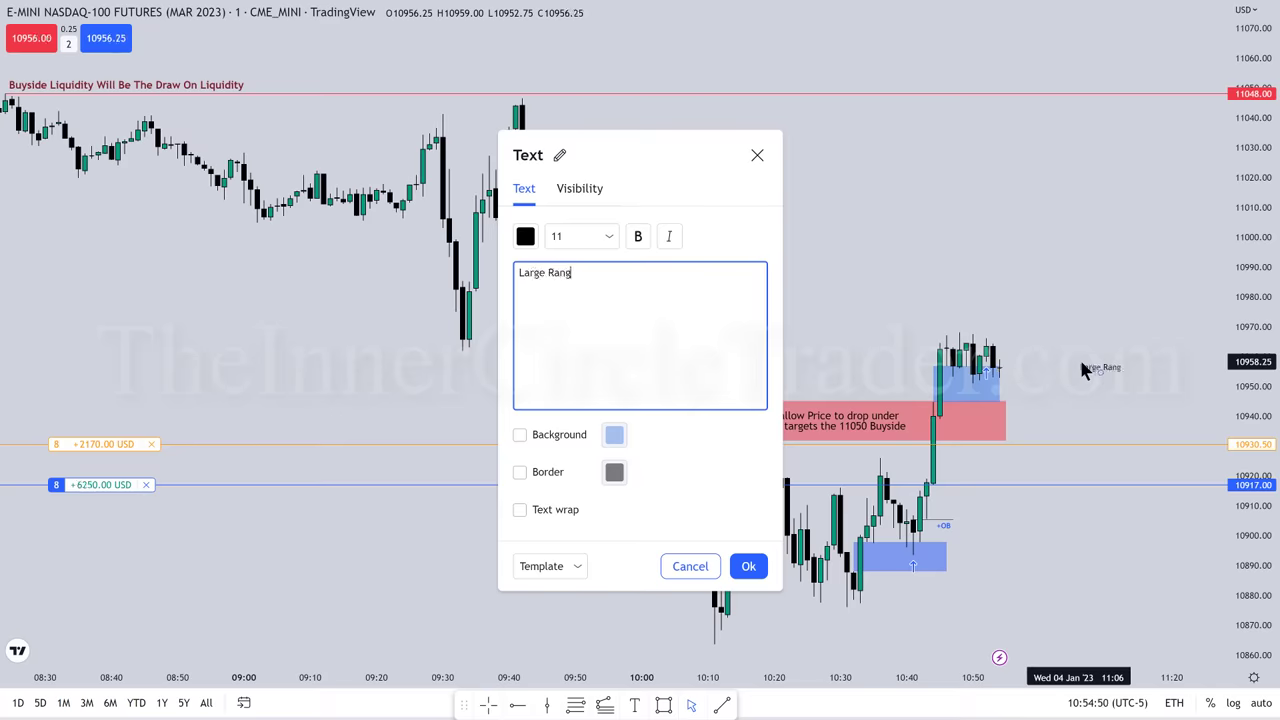
text(es Incoming....)
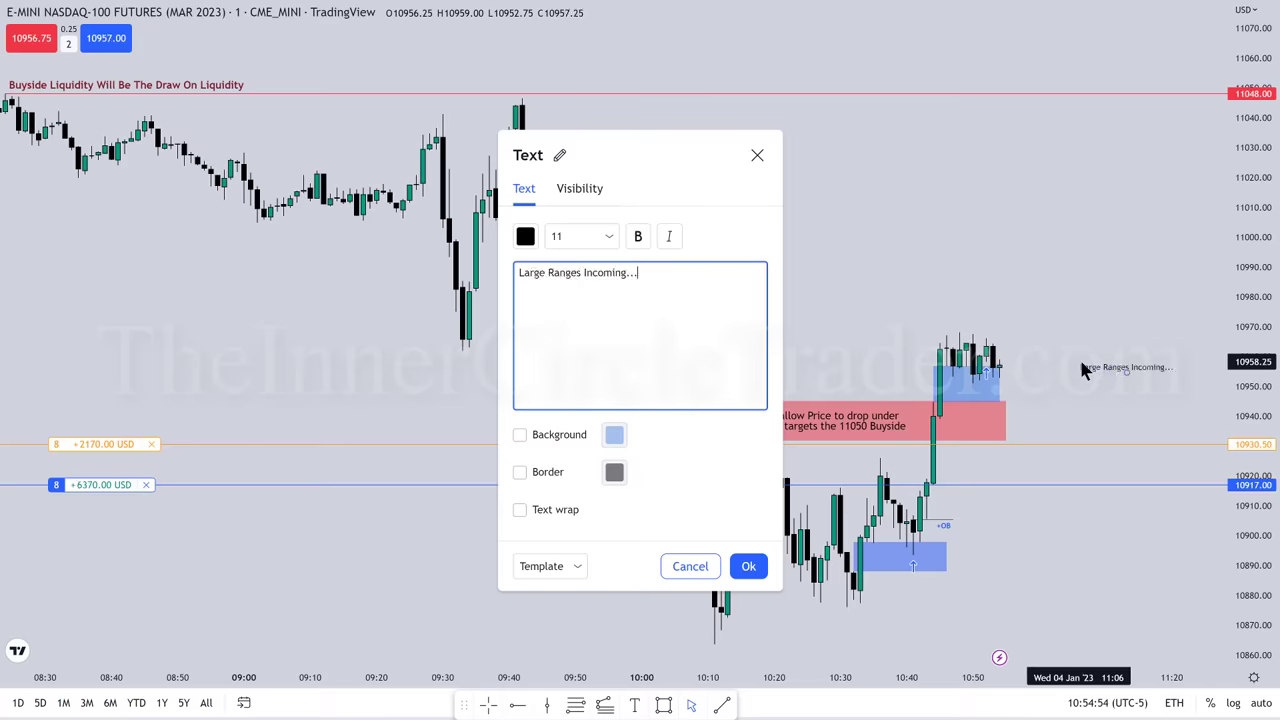
click(1115, 365)
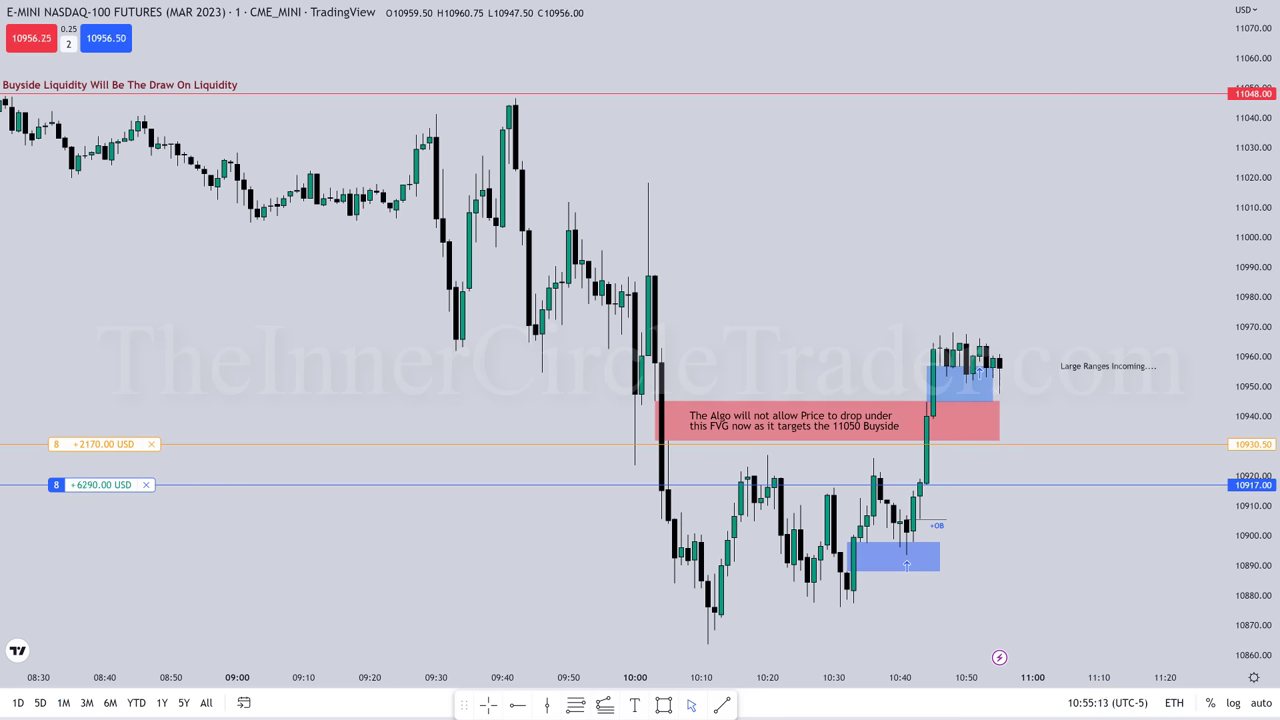
Reword the "Large Ranges Incoming...." note as "Green Candles now...."
double_click(1113, 367)
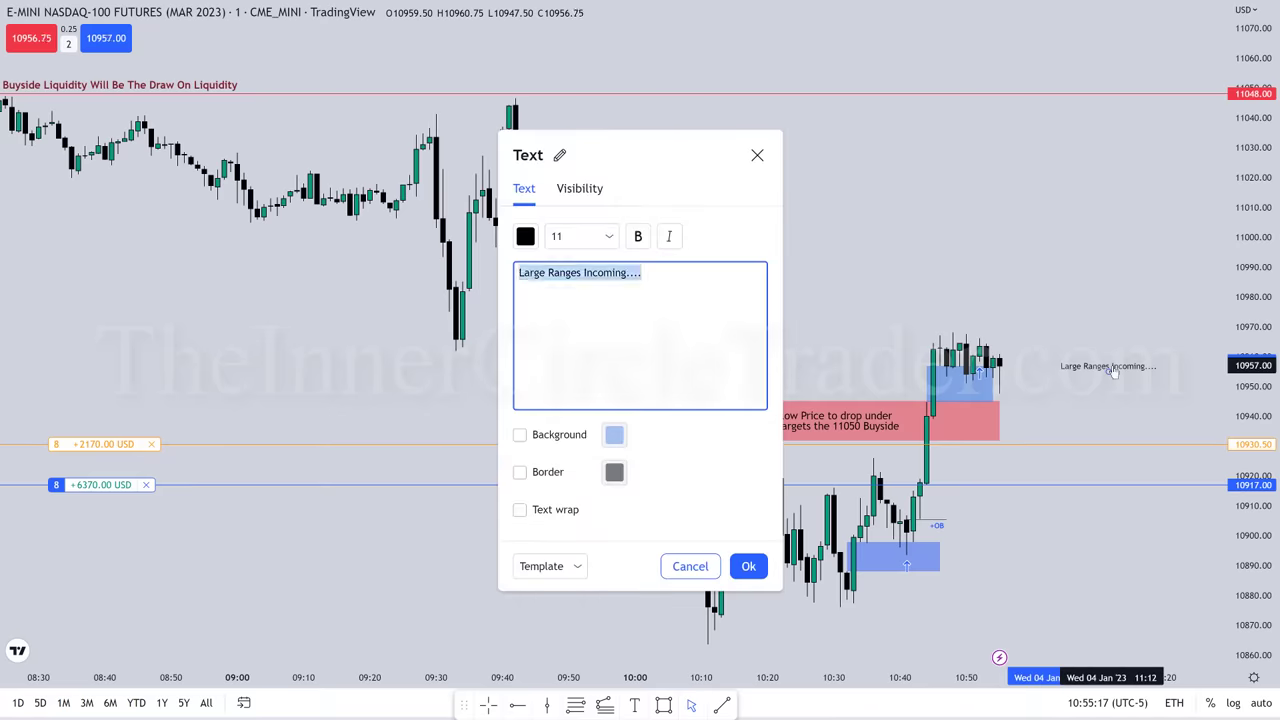
text(Green Ca)
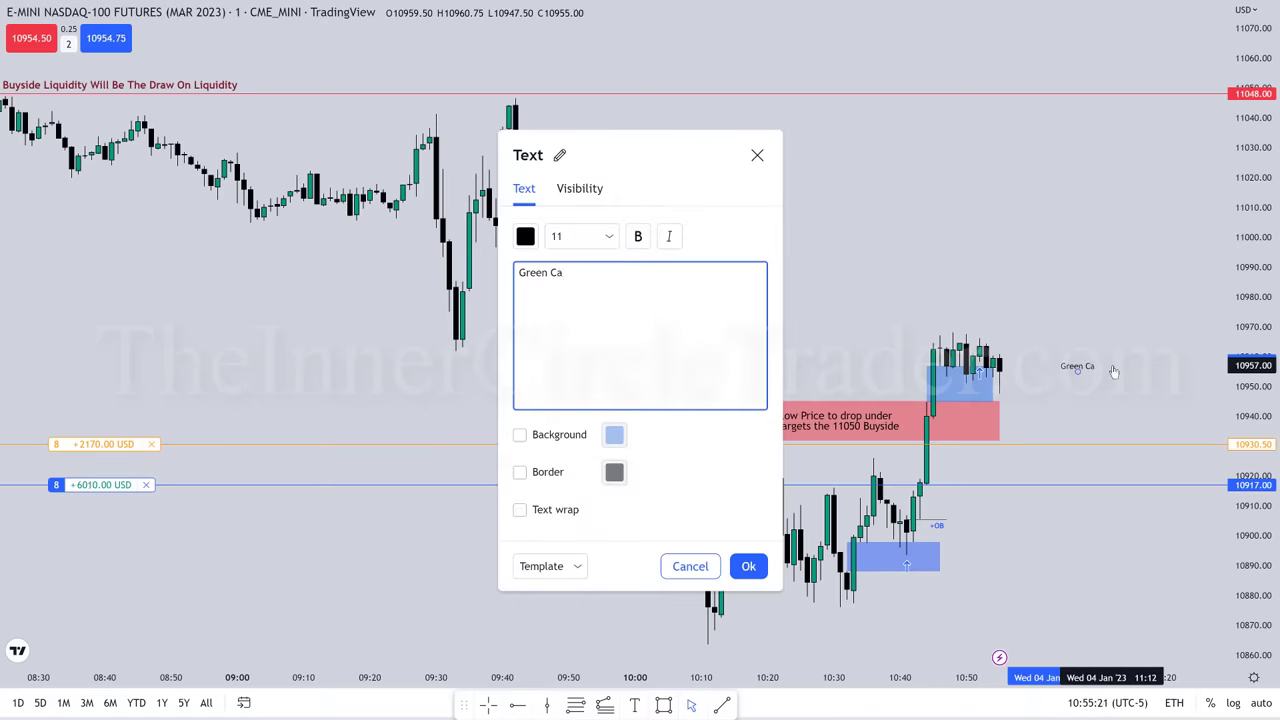
text(ndles now....)
click(1113, 370)
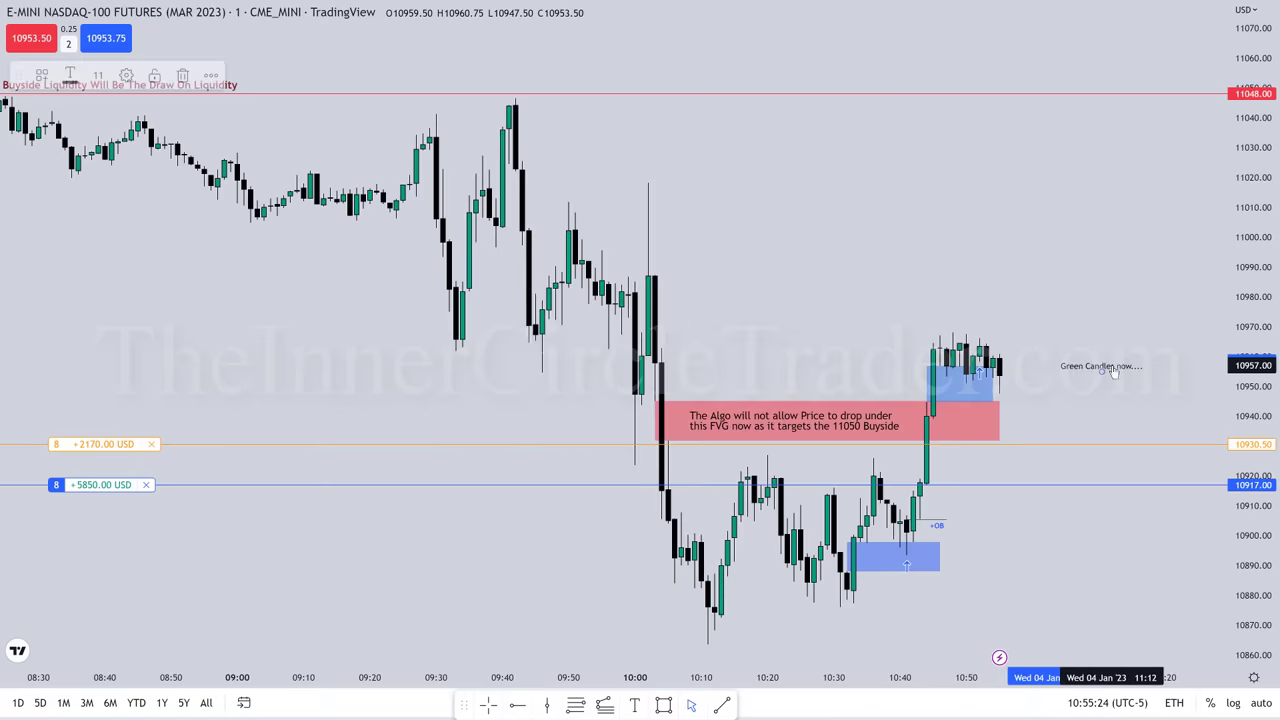
click(1102, 407)
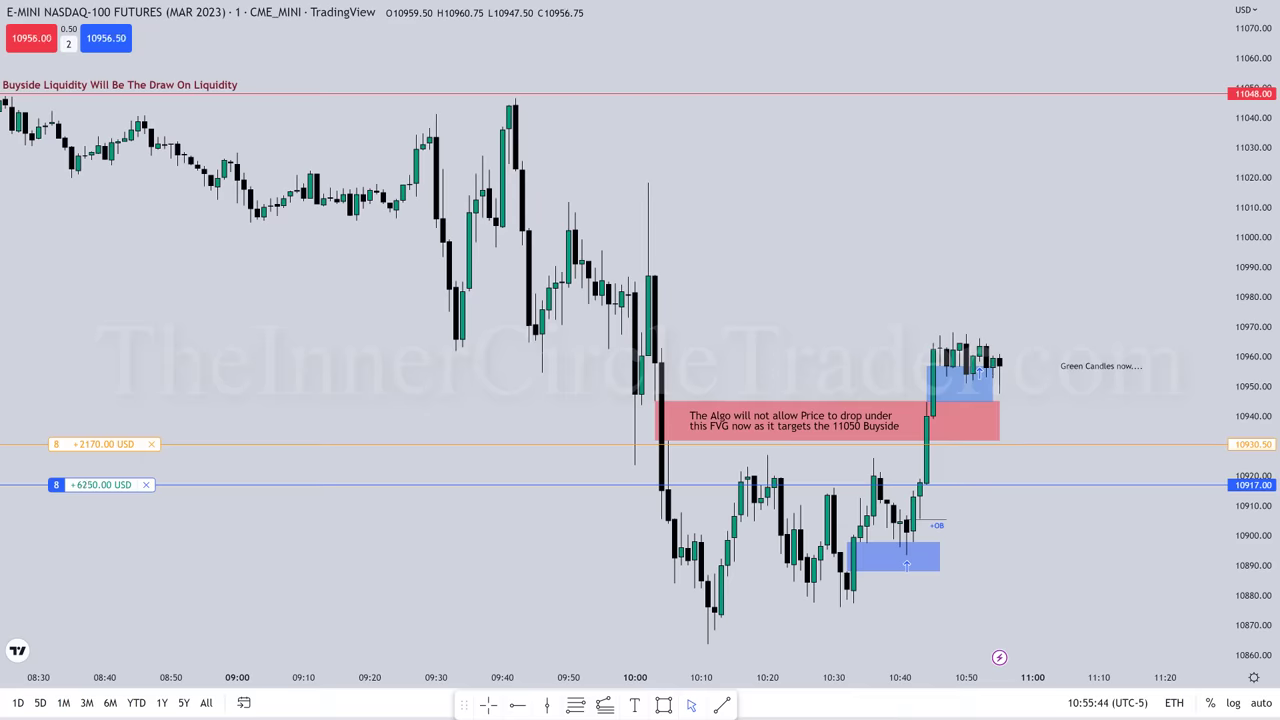
Draw a horizontal ray at 11018.25 from the 10:02 candle's high, labelled "Buy Stops Above Here Is Next Target..."
click(517, 705)
click(647, 184)
click(187, 72)
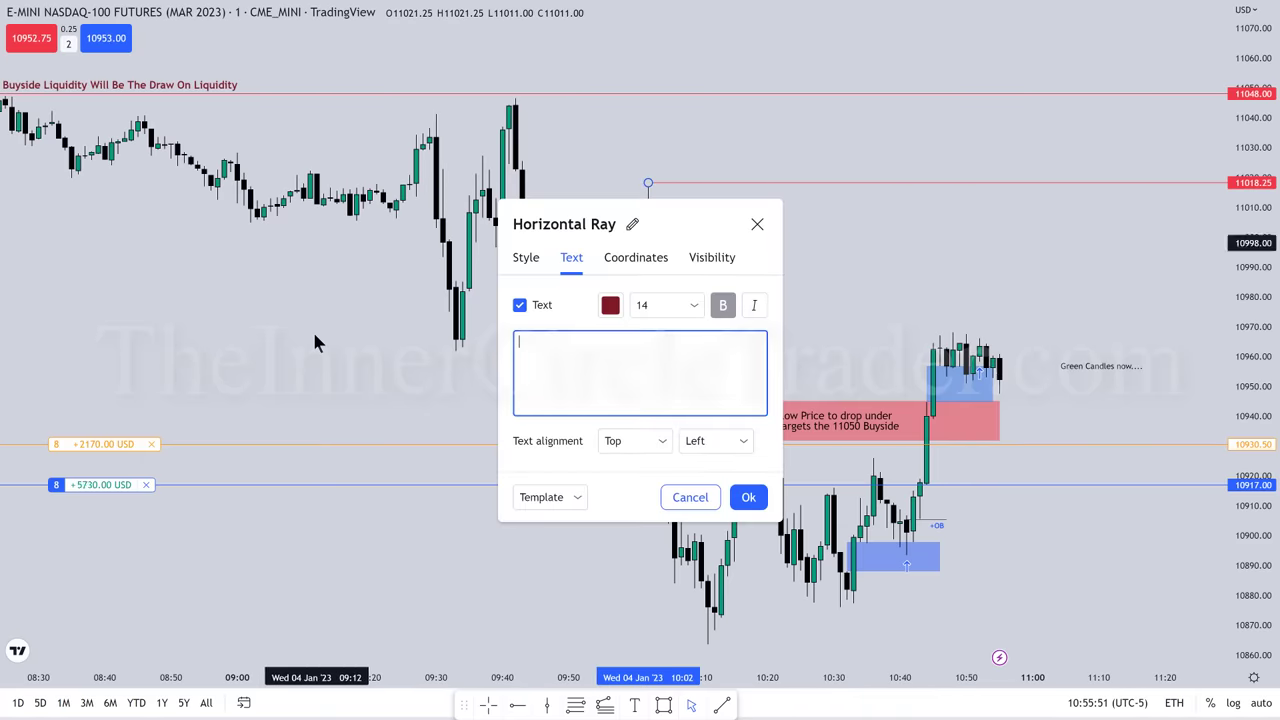
text(Buy Stop)
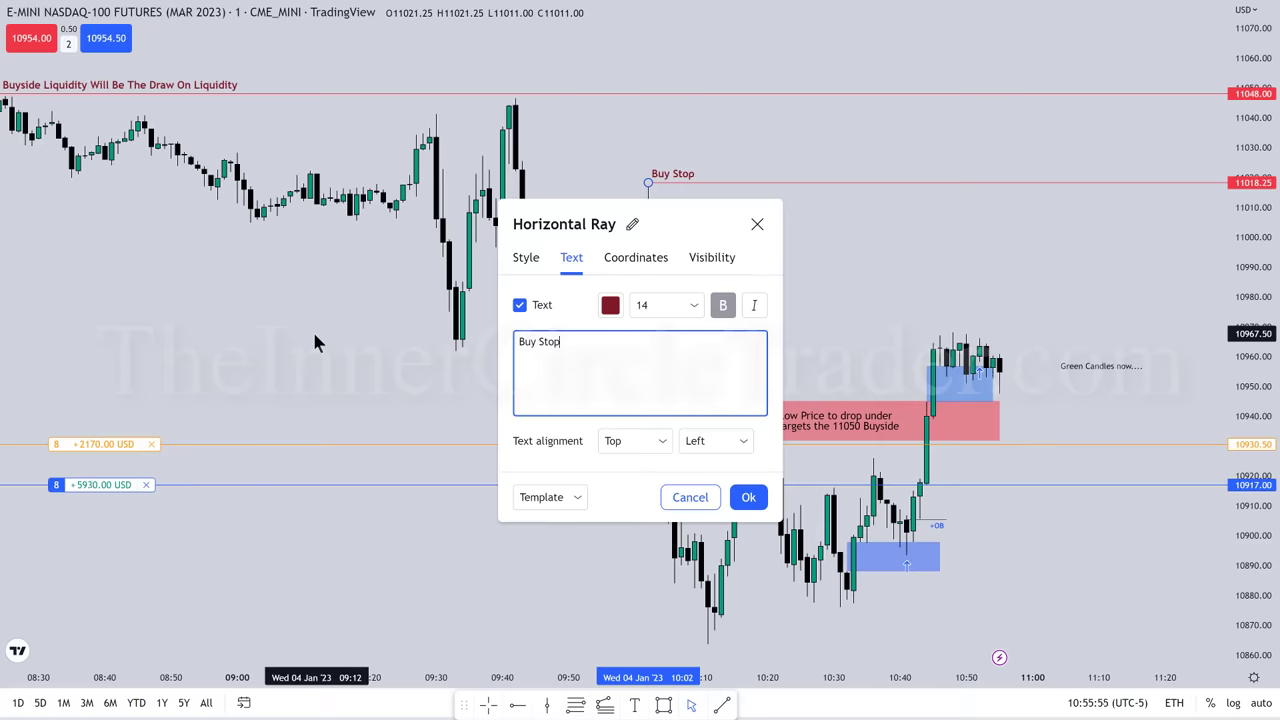
text(s Above here)
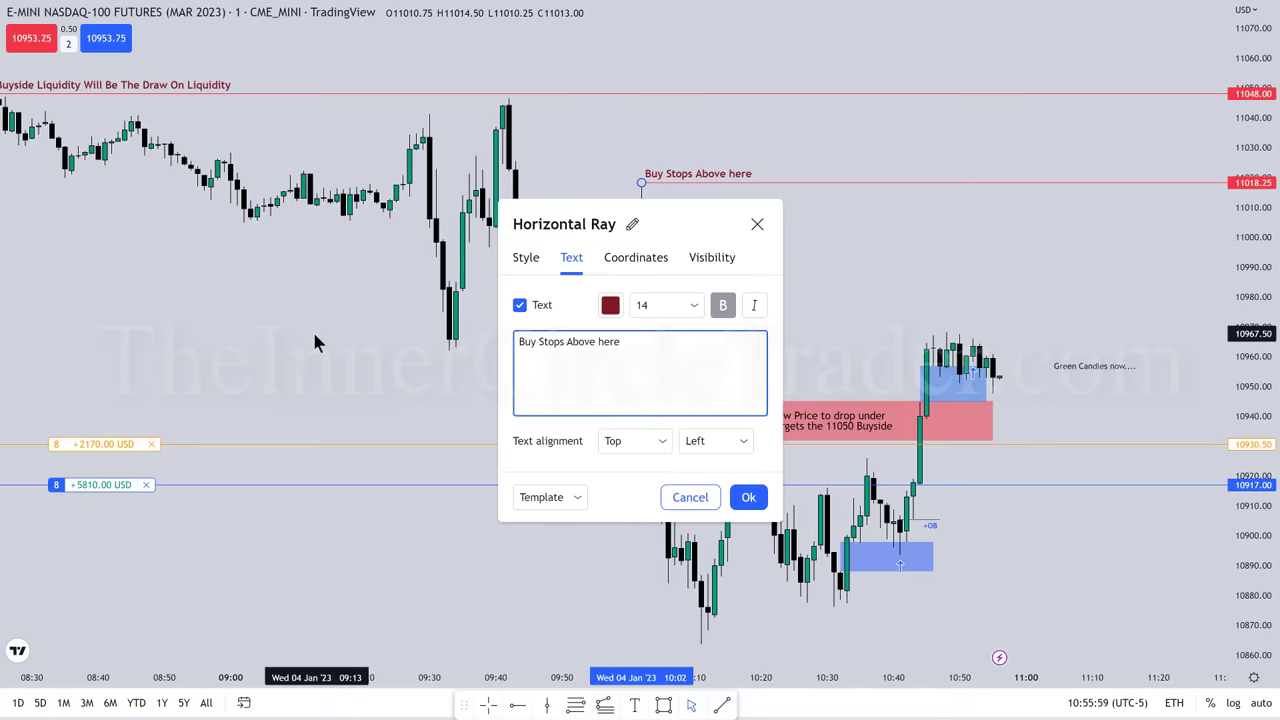
key(BackSpace)
key(BackSpace)
key(BackSpace)
key(BackSpace)
text(Here Is Next Target//)
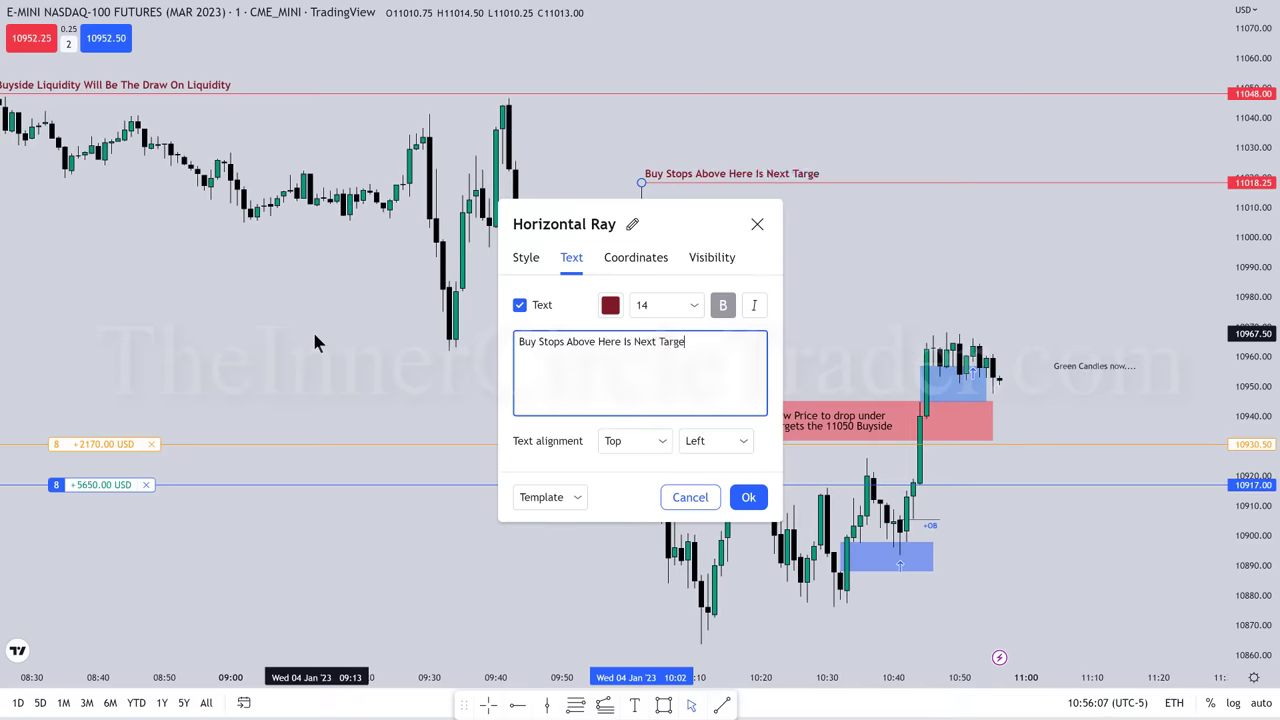
key(BackSpace)
key(BackSpace)
key(BackSpace)
text(t...)
Reduce the text size of the label on the 11018.25 ray
click(665, 305)
click(642, 385)
click(748, 497)
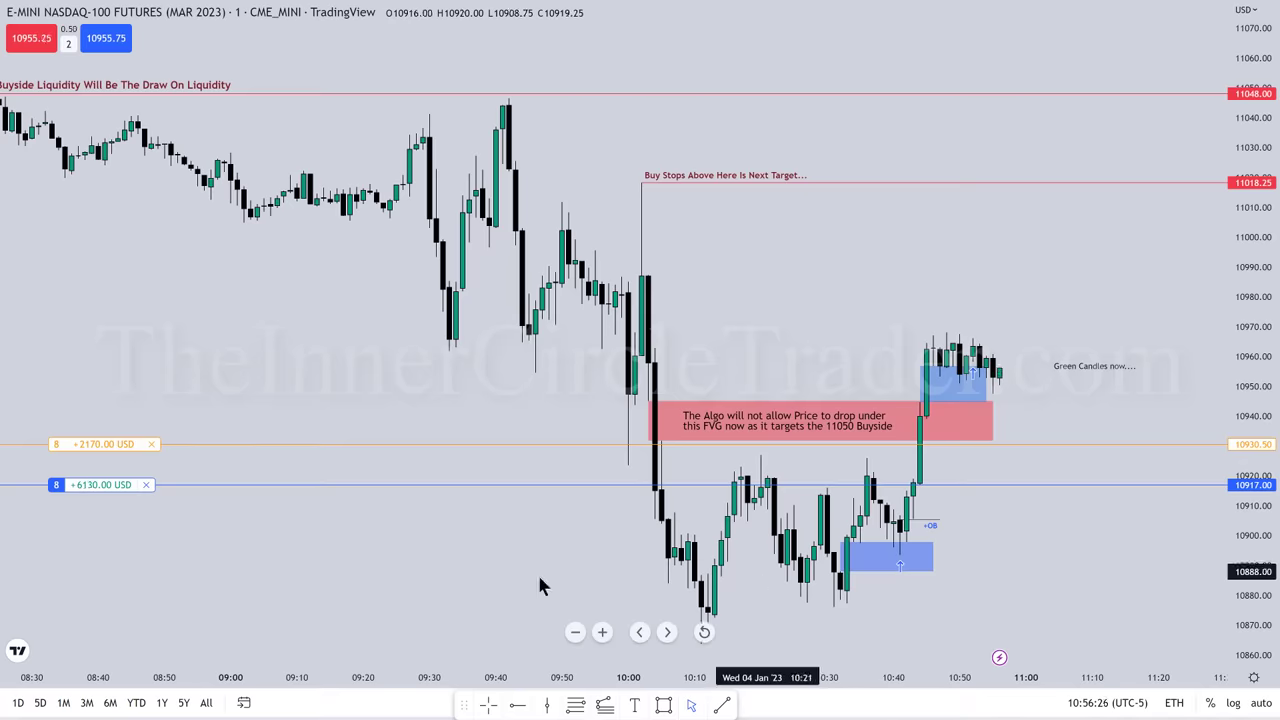
drag(563, 579, 616, 582)
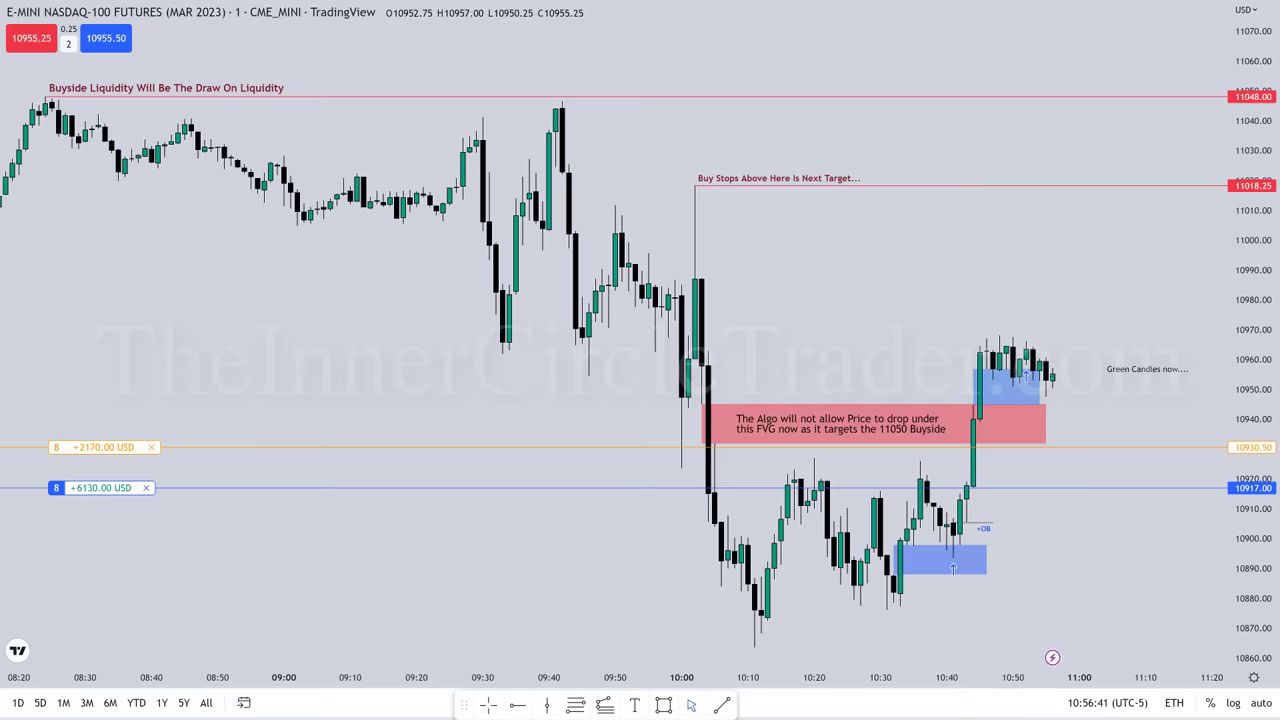
Buy 2 more contracts at market to add to the long position and dismiss the order notifications
click(88, 39)
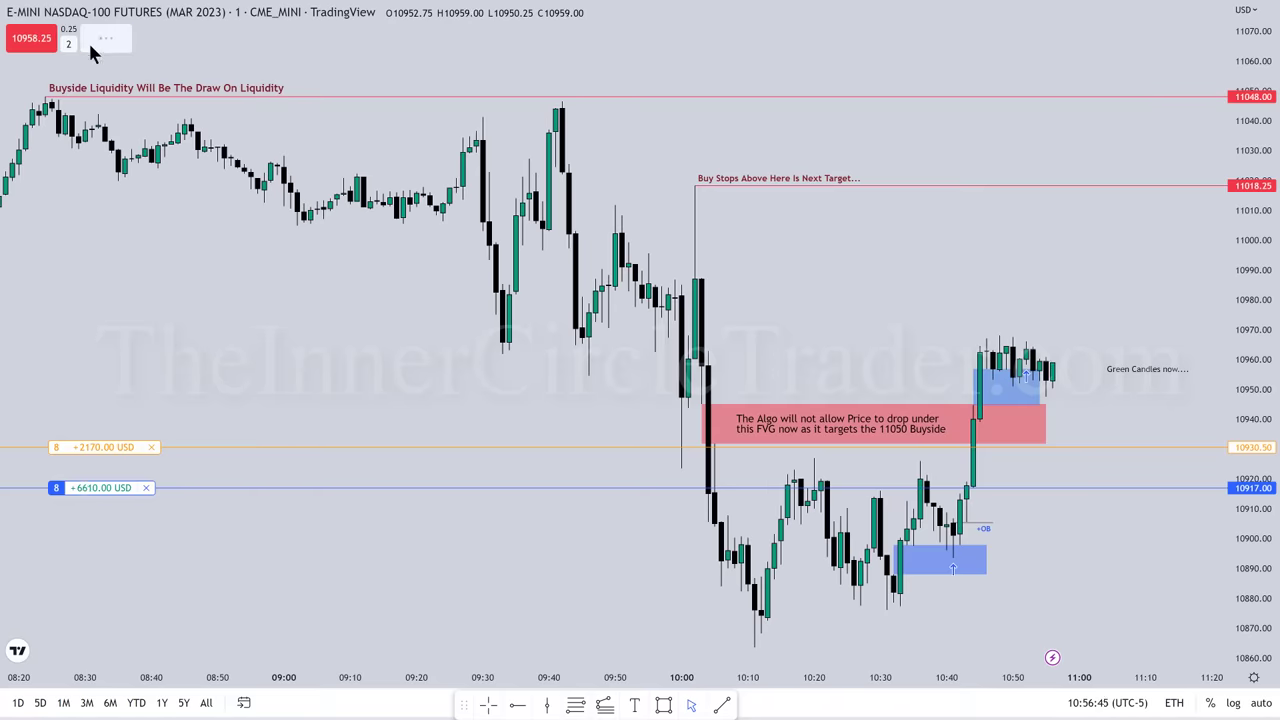
click(179, 538)
click(247, 594)
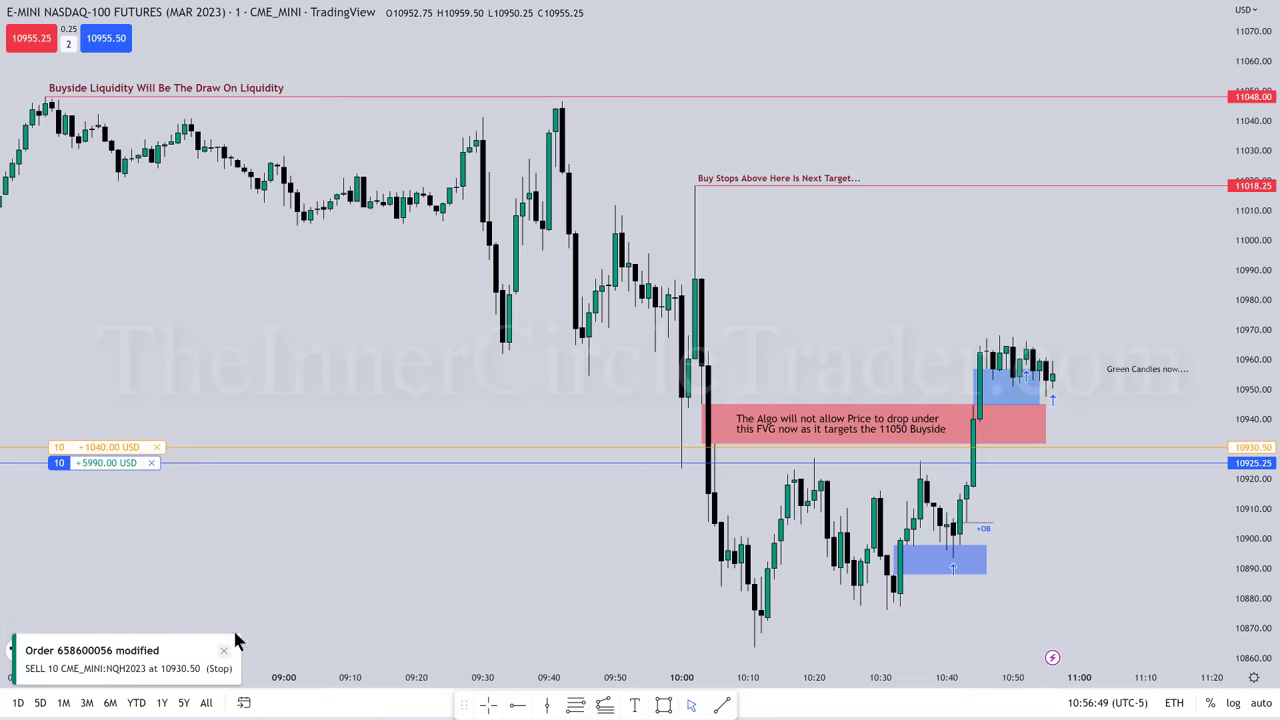
click(226, 650)
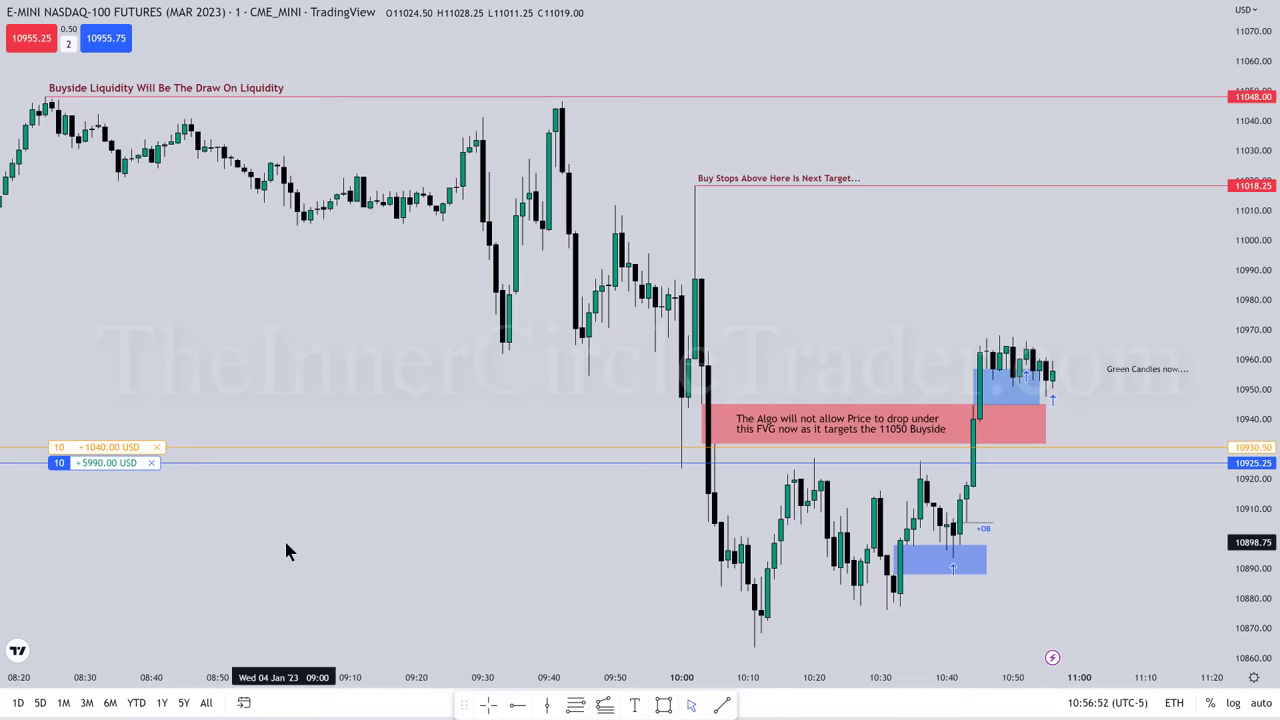
Reword the "Green Candles now...." note on two lines as "Final Partial Entry Taken..." and "now Partial Profits To Come"
double_click(1131, 378)
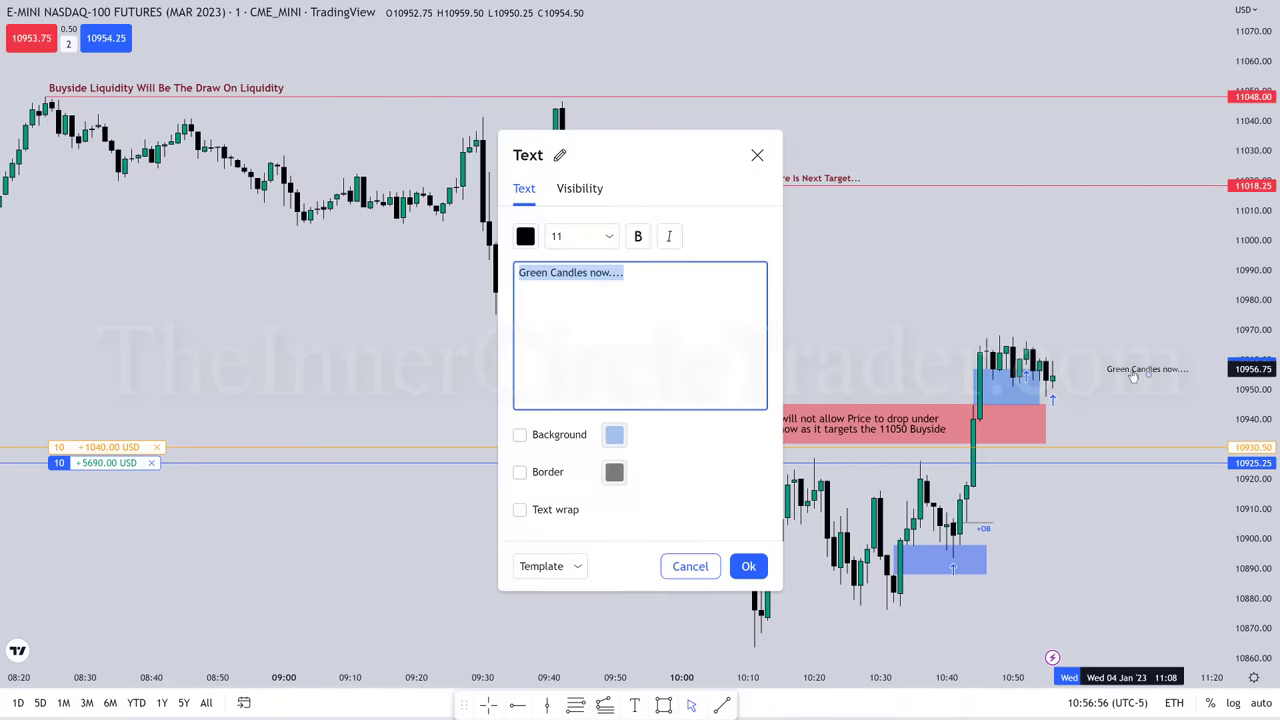
text(Final Partia)
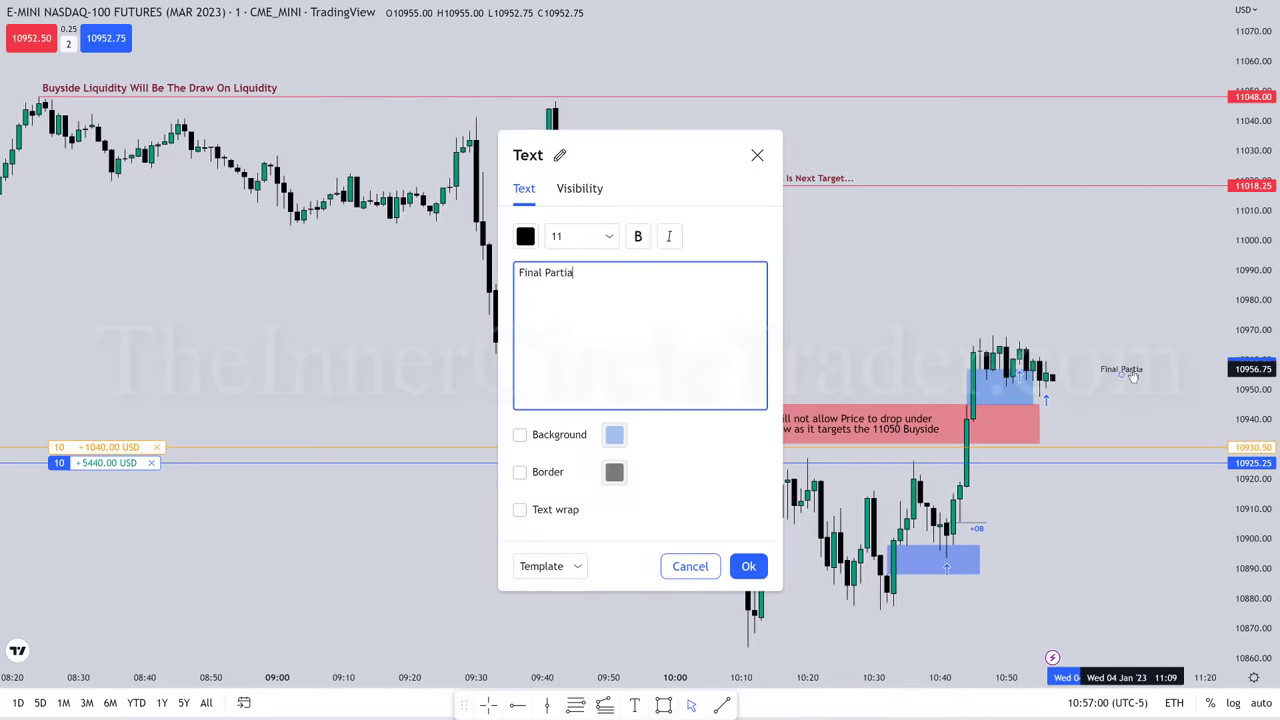
text(l Entry Taken... now )
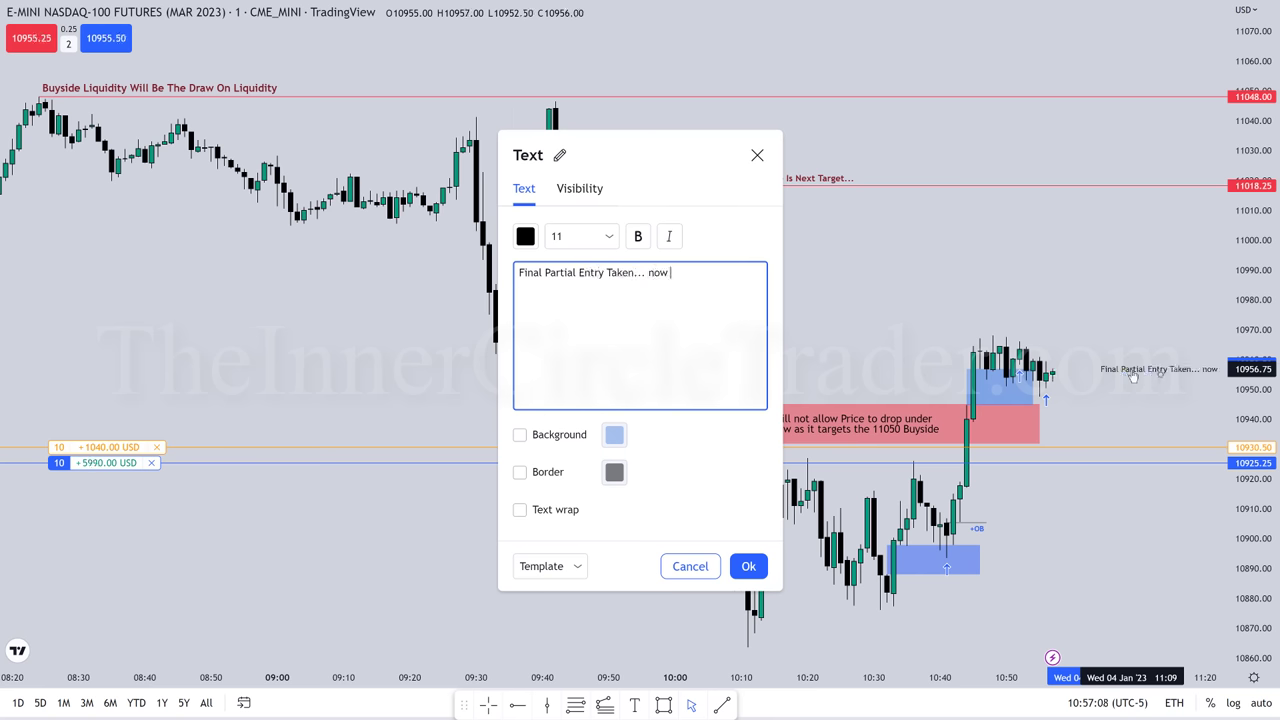
text(Partial Profits To Come)
click(647, 272)
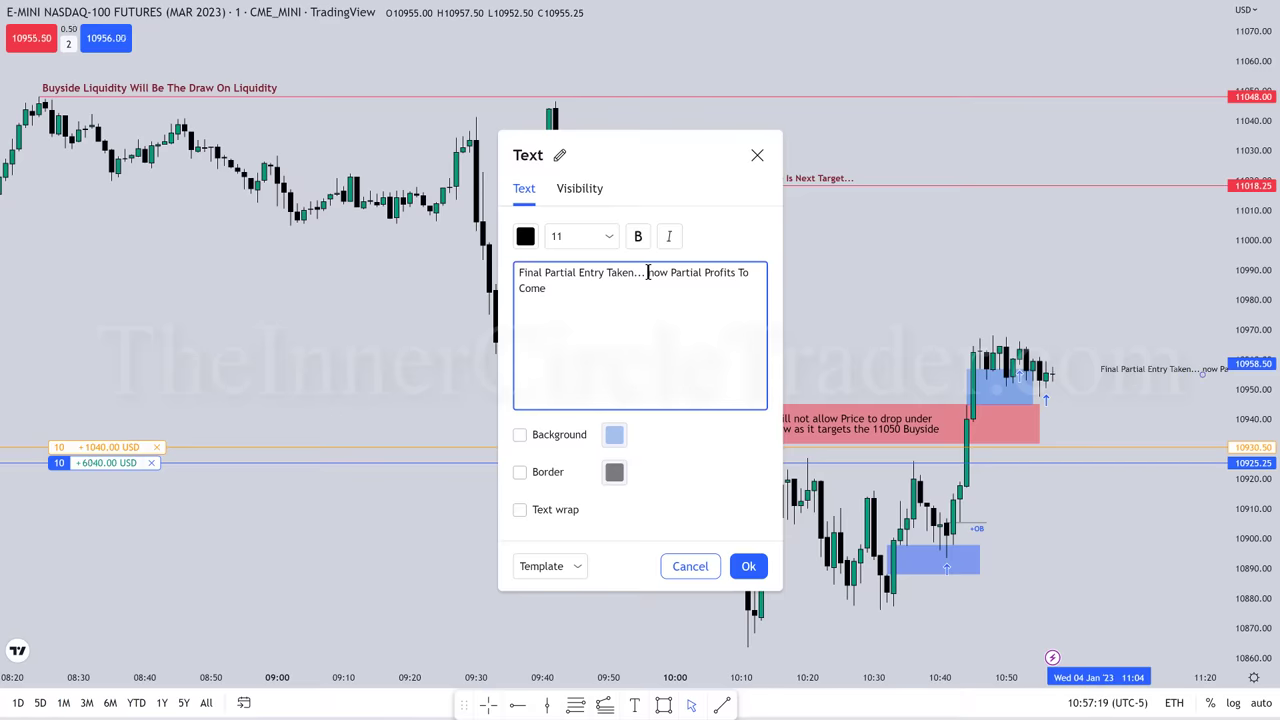
key(Return)
click(1148, 328)
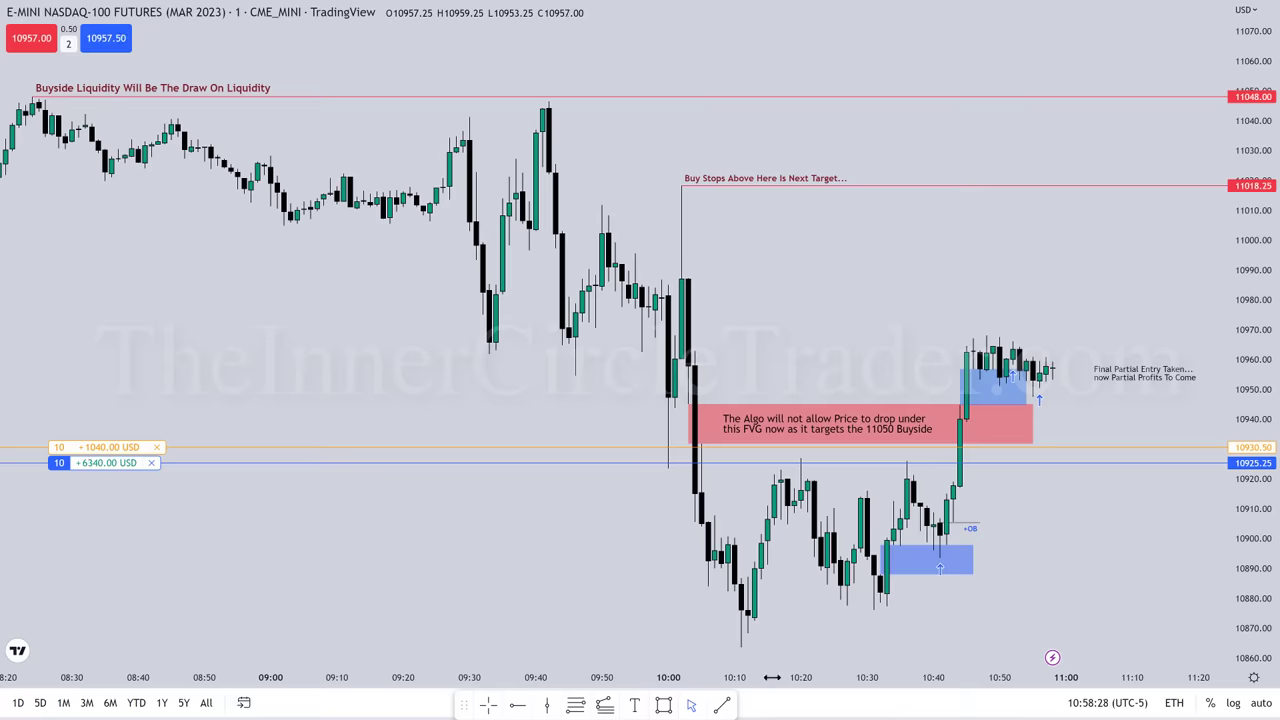
Draw a horizontal ray at 10987.00 from the 10:02 candle, labelled "2 Contracts Off Above This Rejection Block" in non-bold text
click(517, 705)
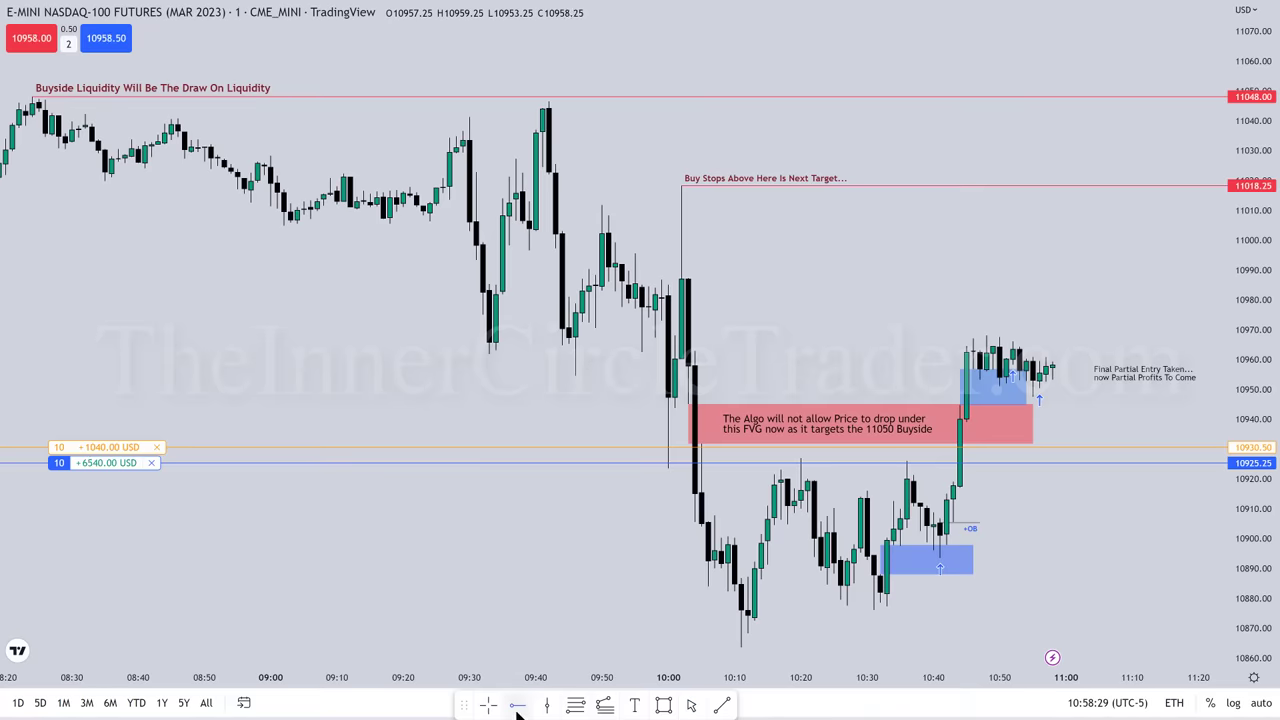
click(684, 279)
click(183, 77)
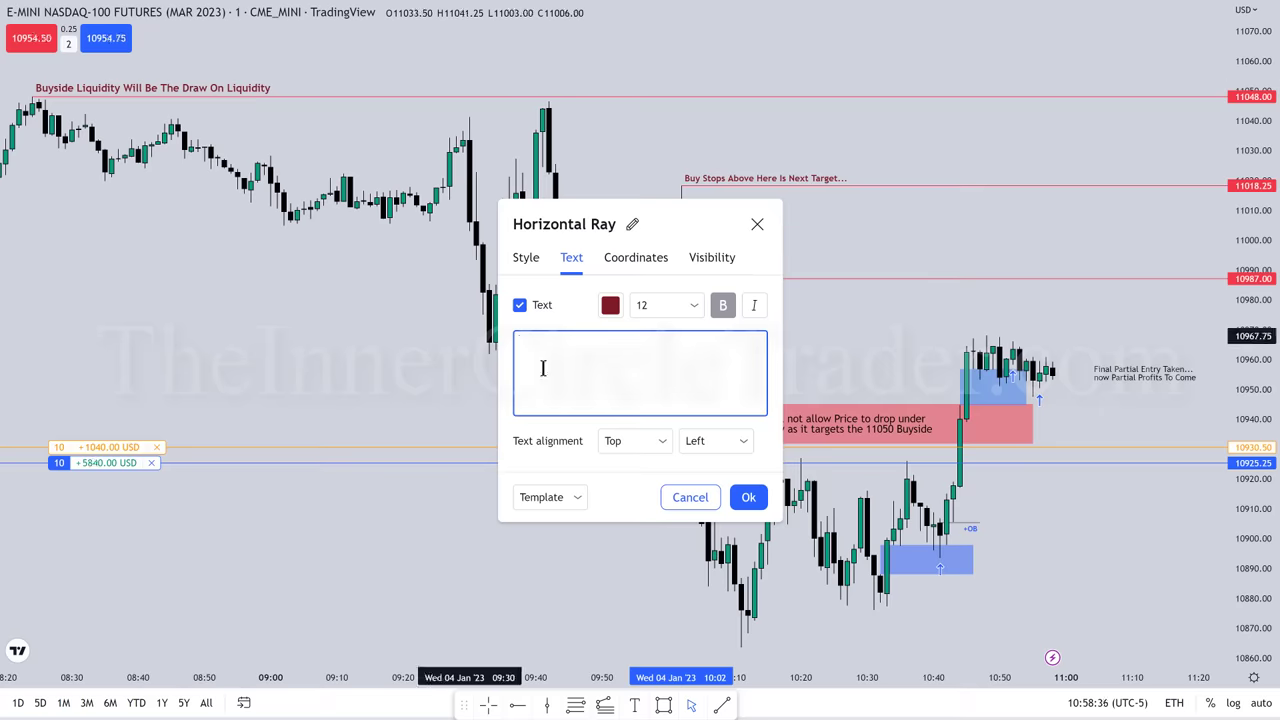
text(2 Contra)
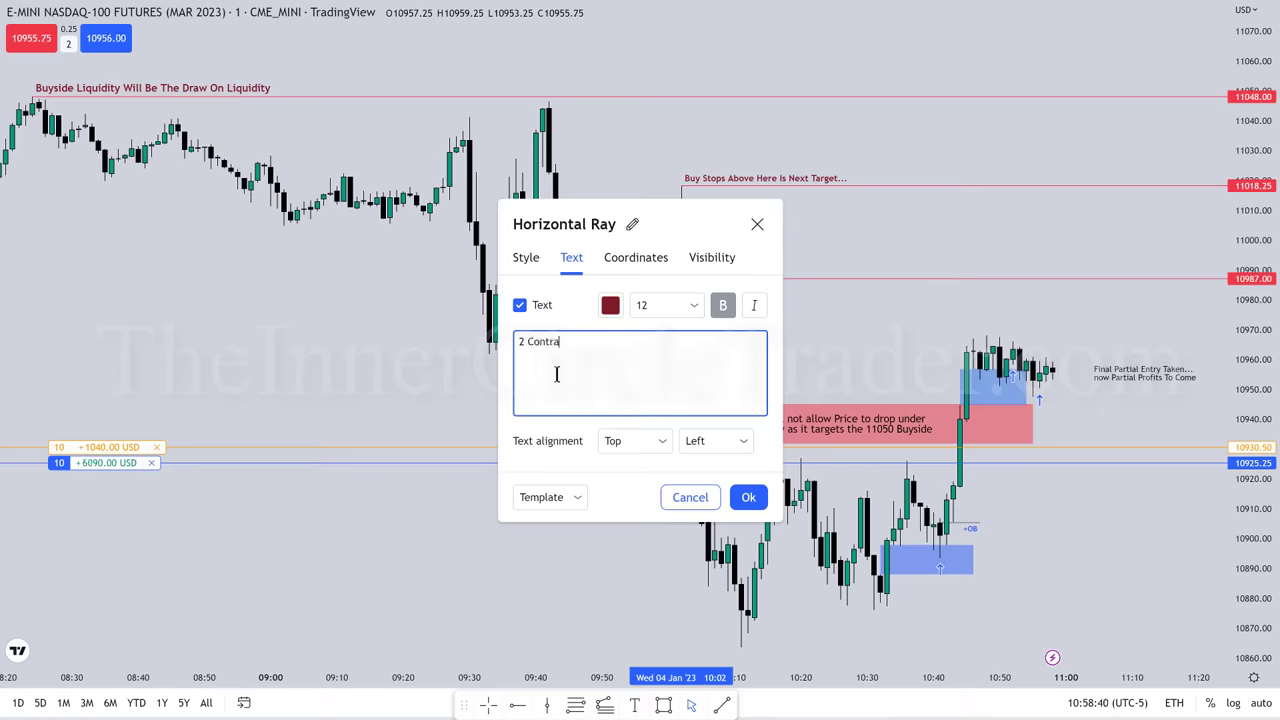
text(cts Off Above This Rejection Block)
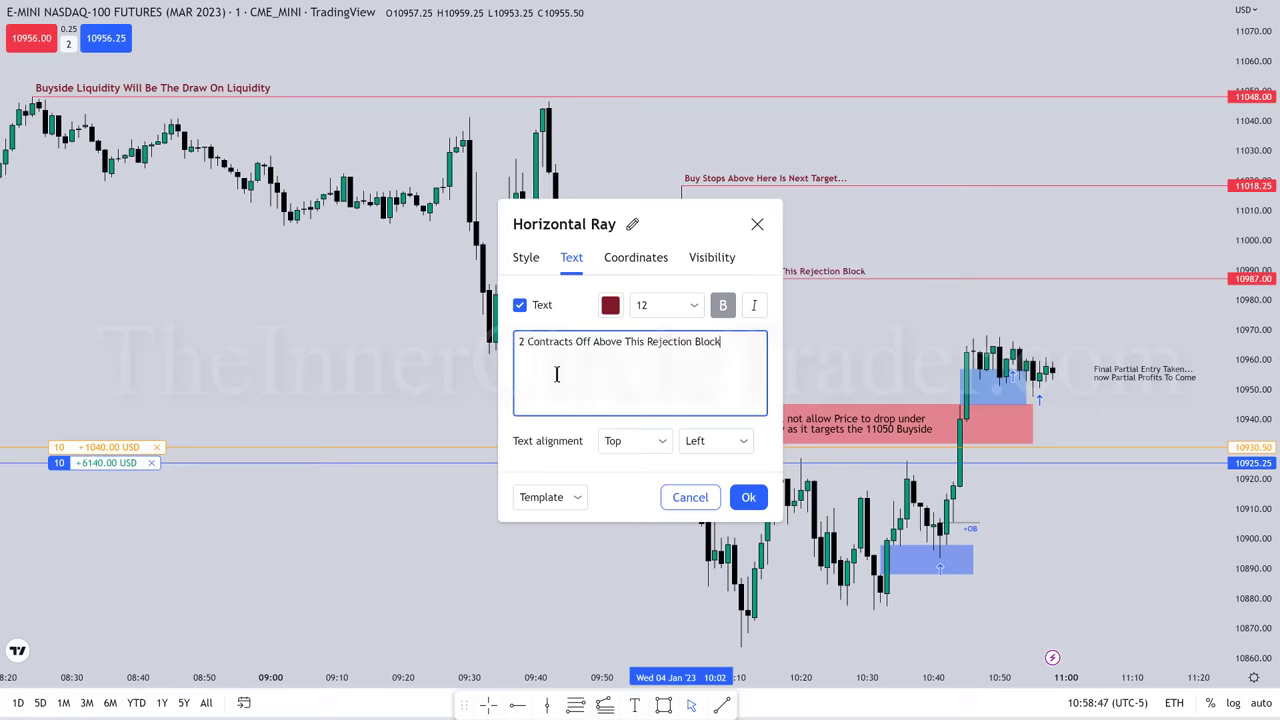
click(720, 308)
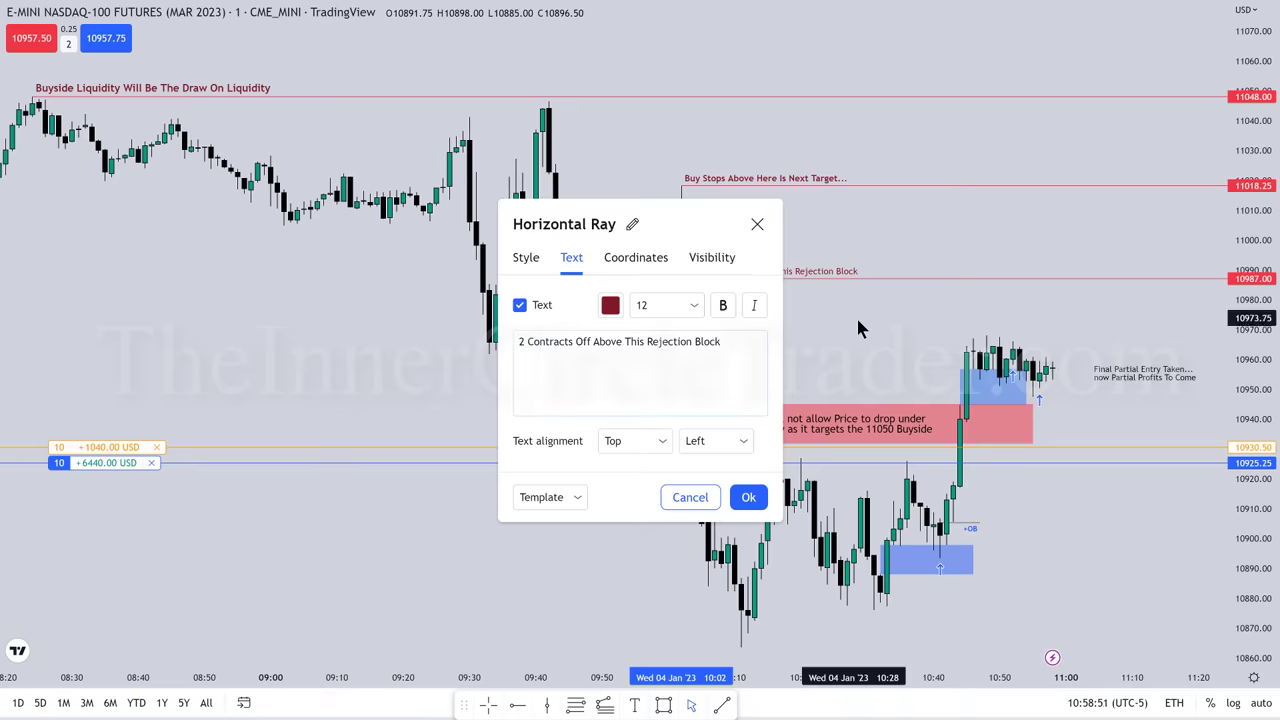
key(Return)
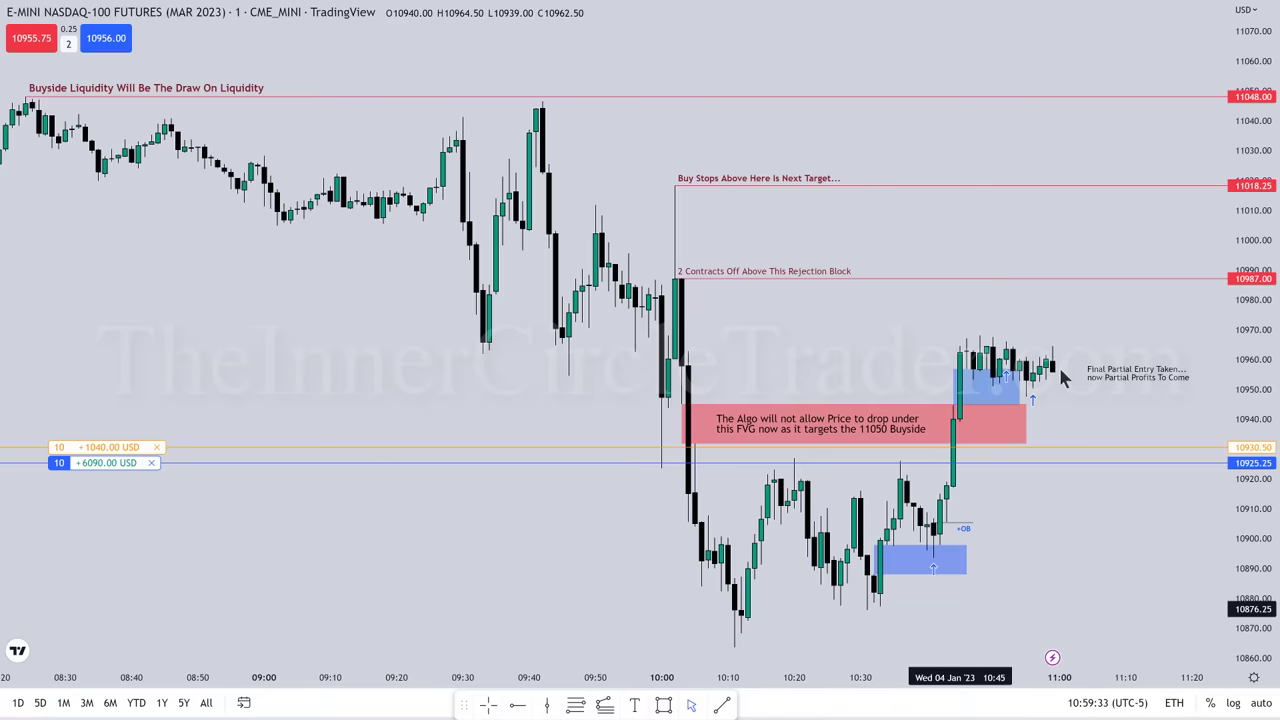
Extend the upper blue box past the latest candle, and delete the red FVG box together with its note
click(1020, 387)
drag(1020, 387, 1065, 389)
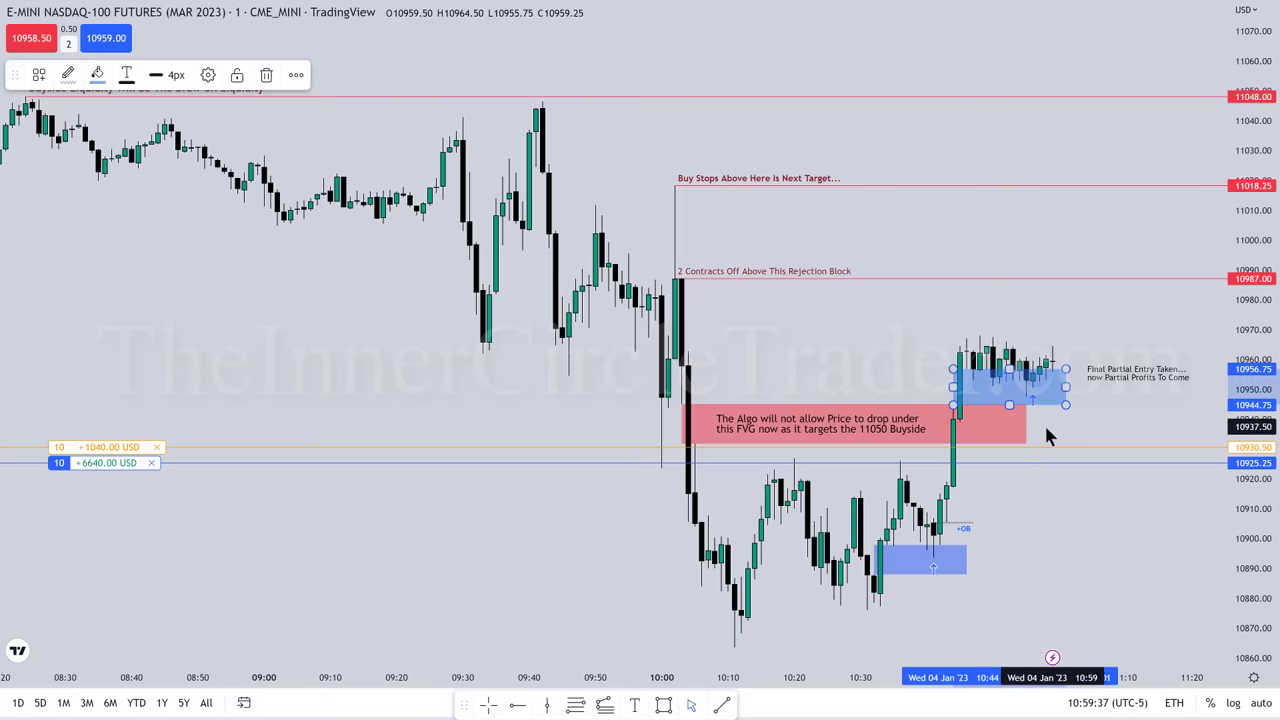
click(1027, 423)
key(Delete)
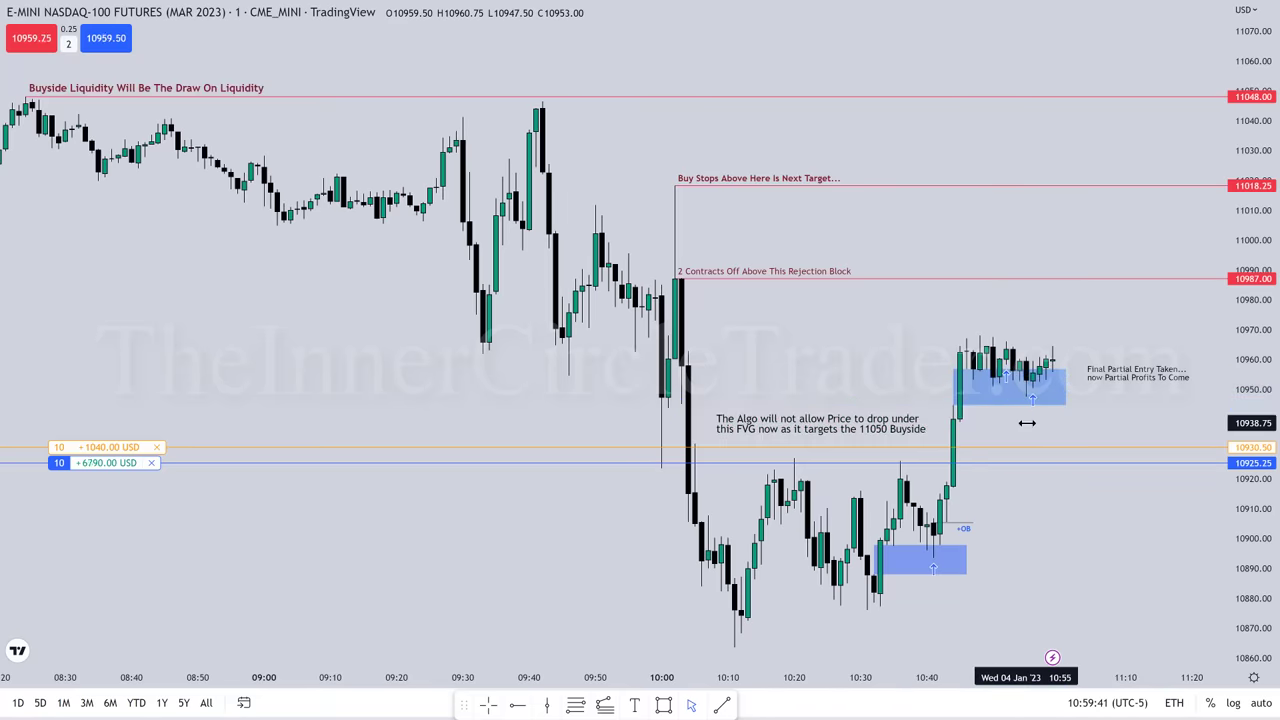
click(886, 438)
key(Delete)
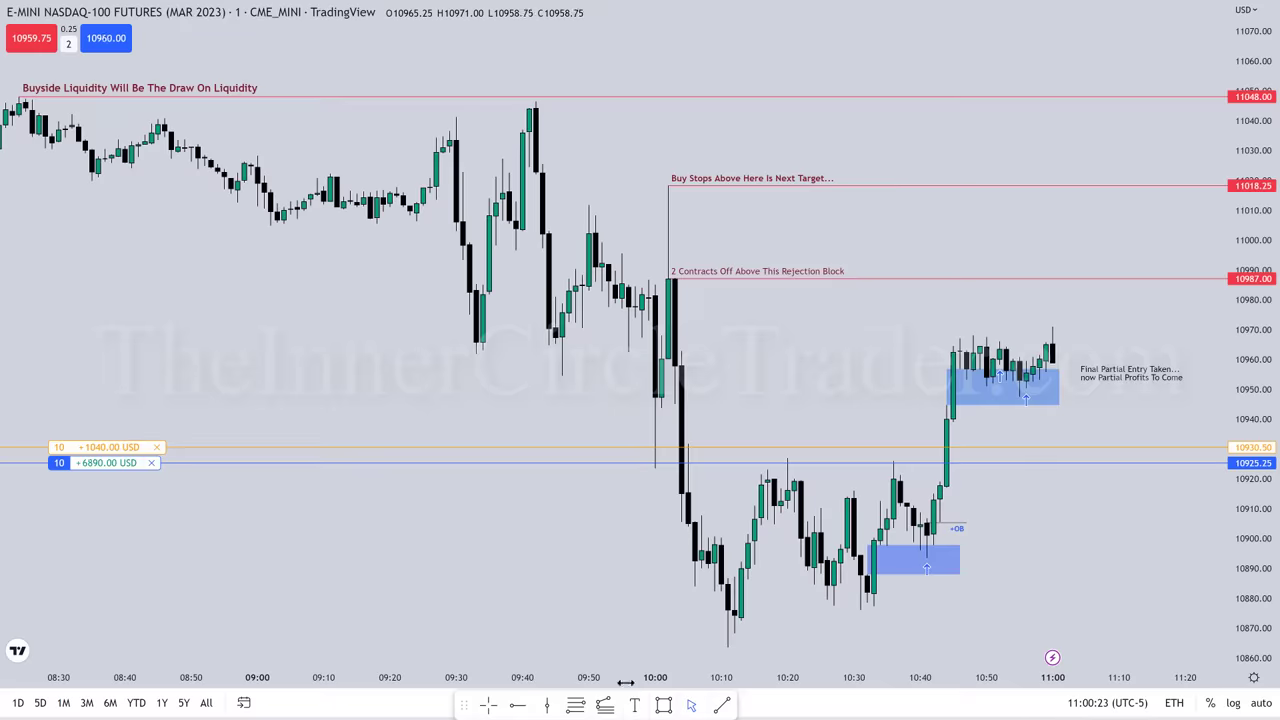
Lower the note beside the latest candles to about 10950 and reword it as "It will sharply reverse higher here"
drag(680, 678, 666, 680)
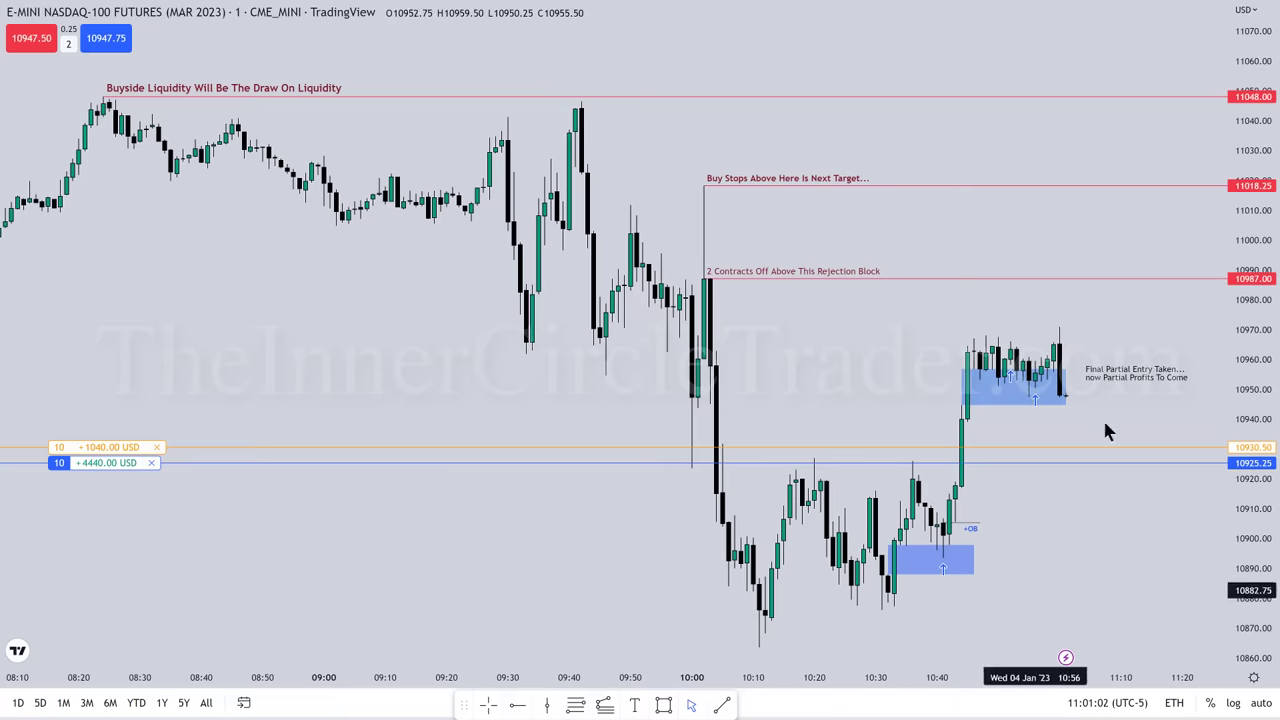
drag(1146, 379, 1152, 400)
double_click(1152, 400)
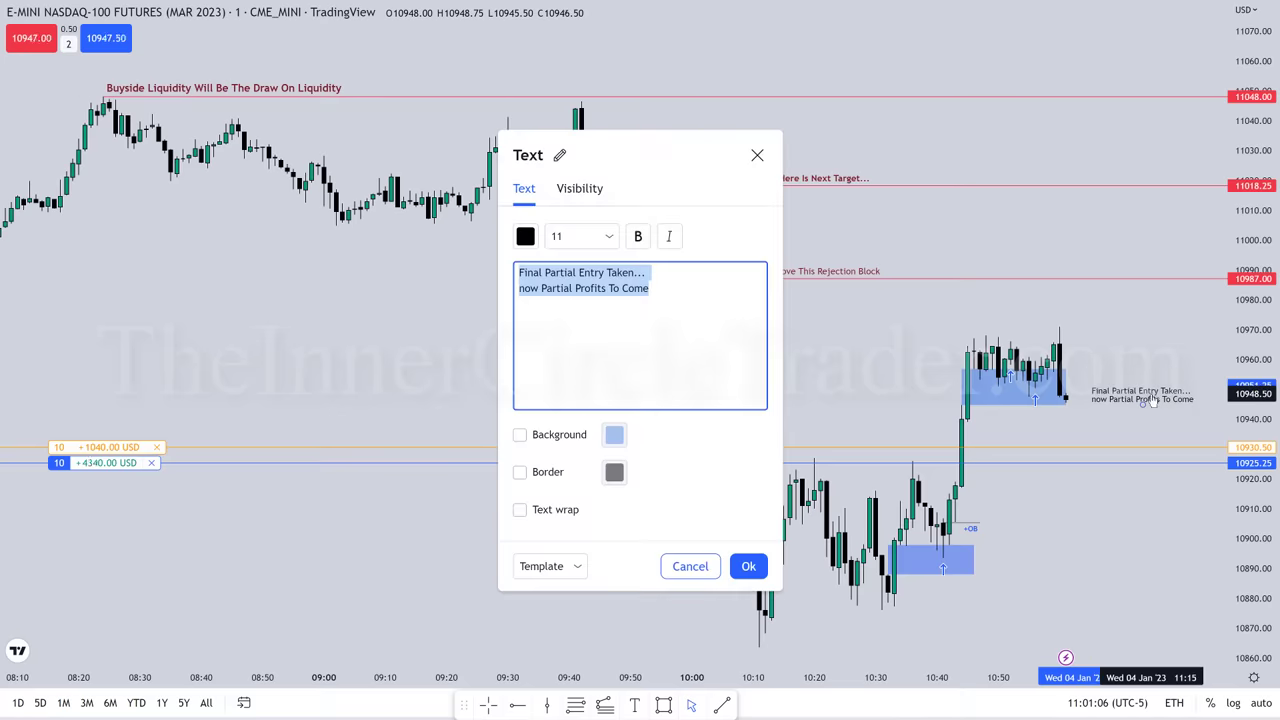
text(It will)
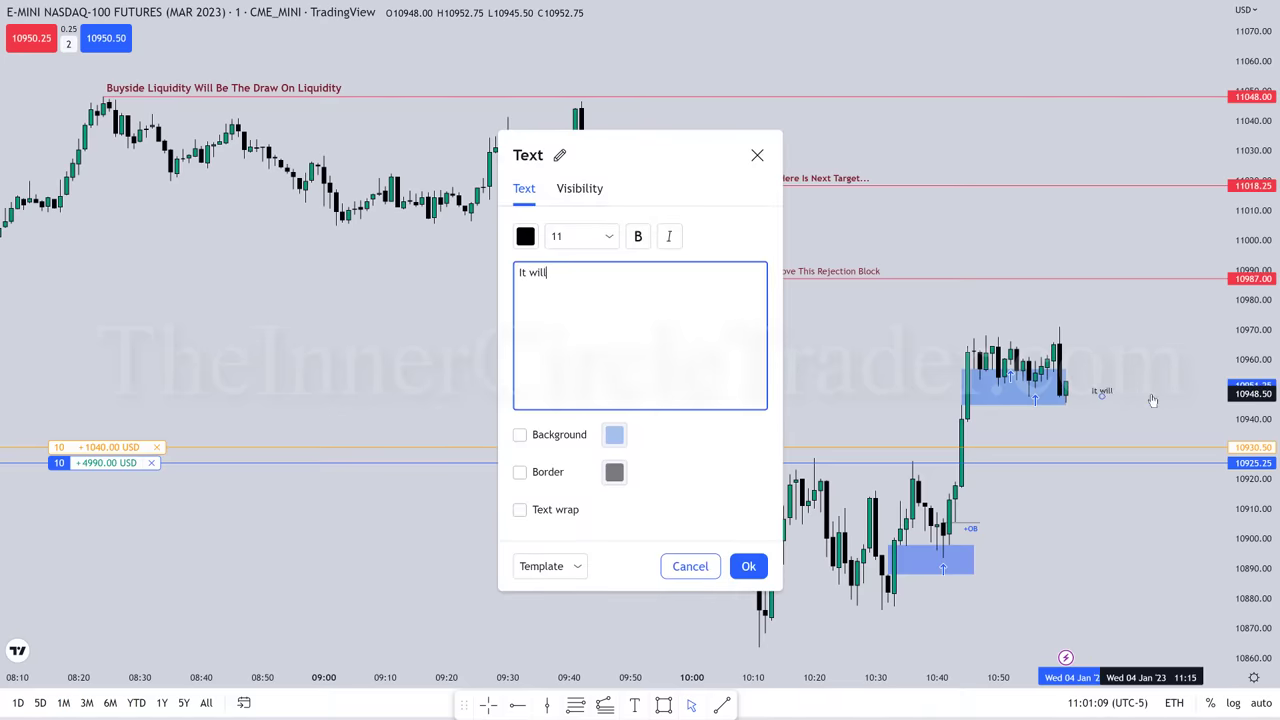
text( sharply reverse hi)
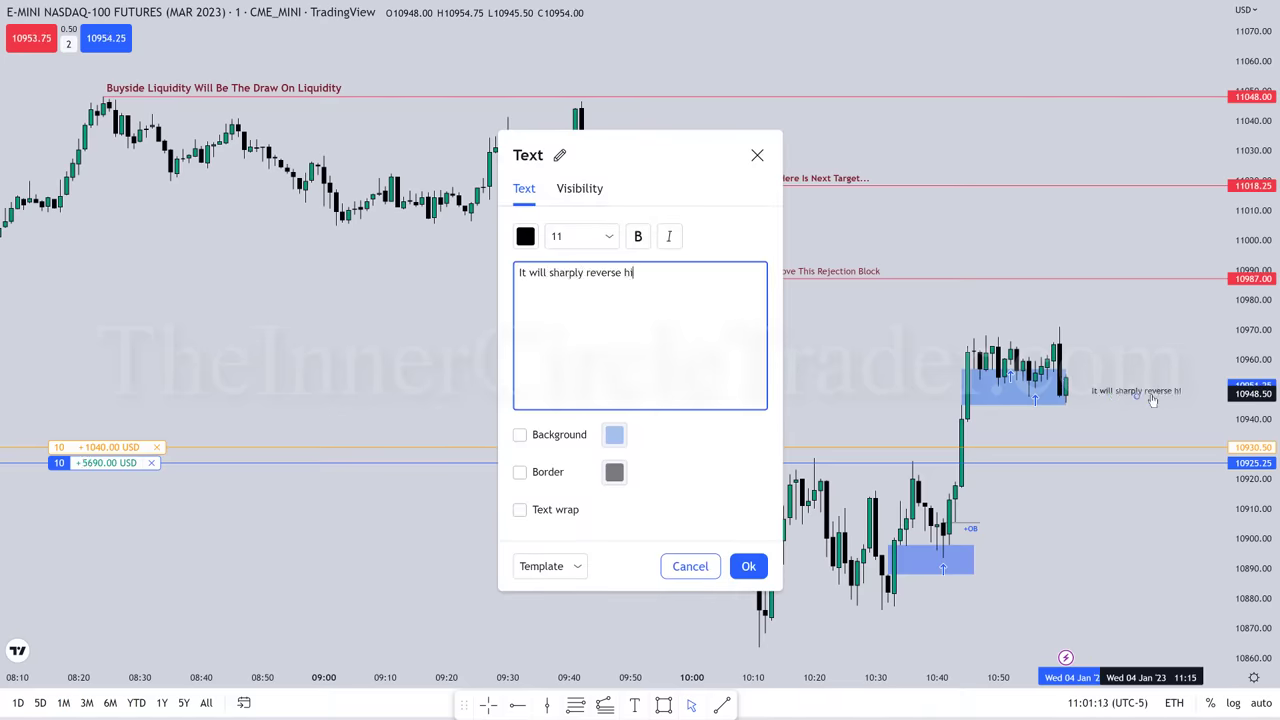
text(gher here)
click(1148, 388)
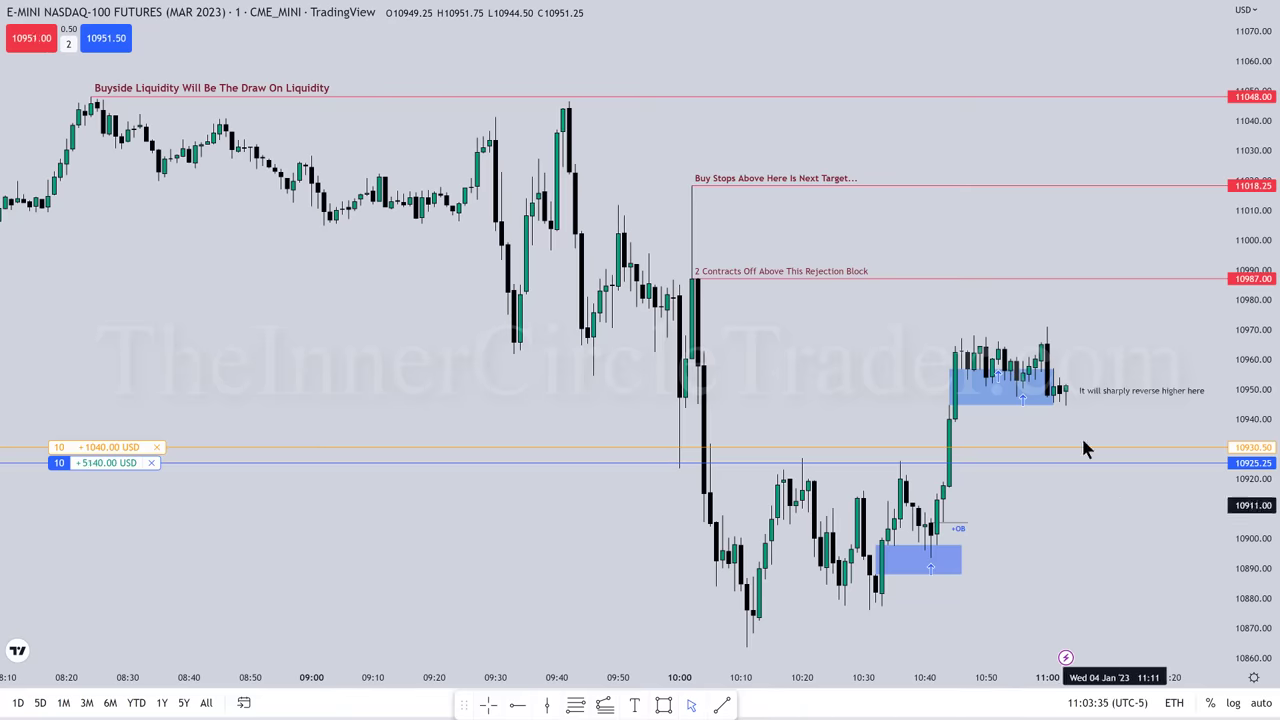
Extend the upper blue box past the latest candle to the note's start, and make the note bold
click(1006, 397)
click(1110, 391)
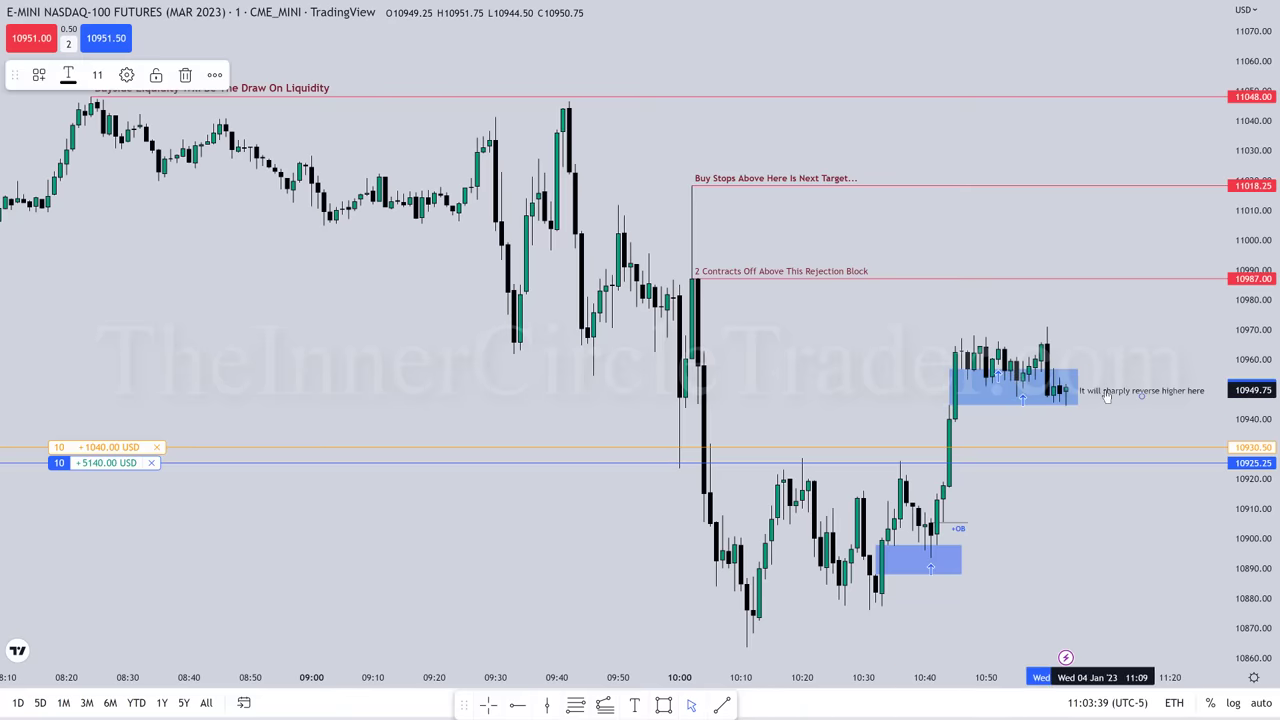
click(126, 75)
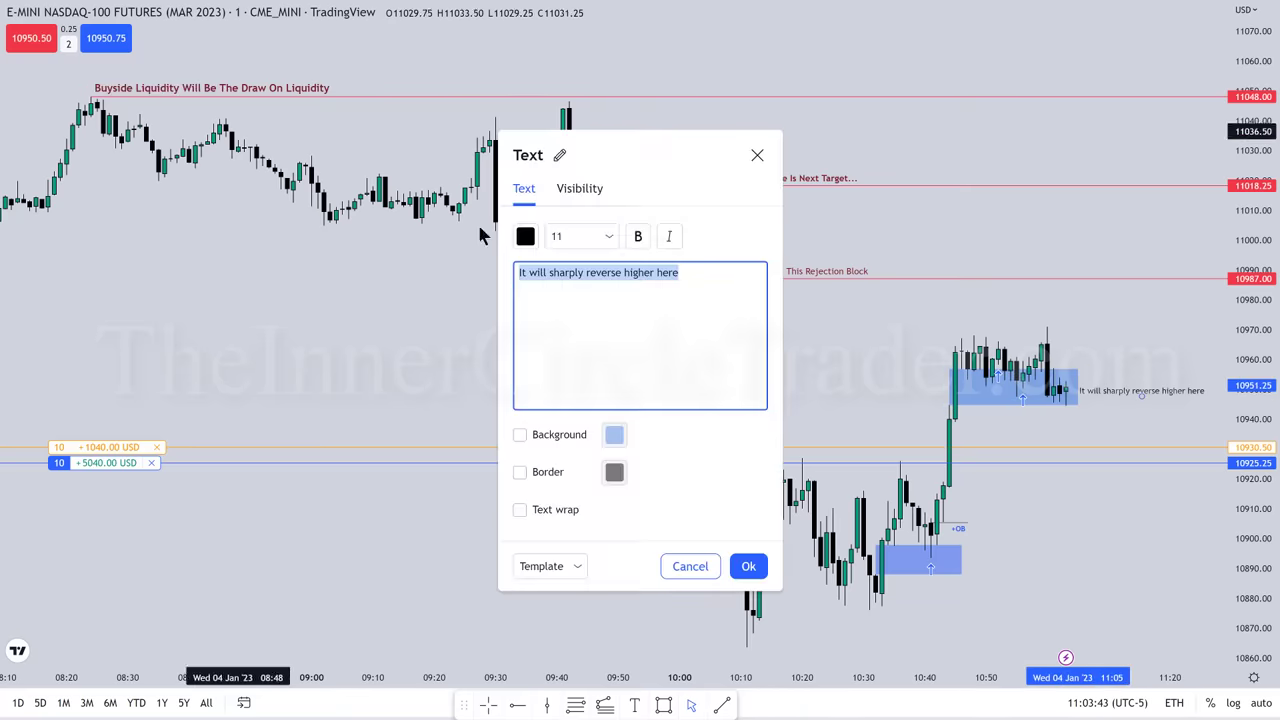
click(638, 236)
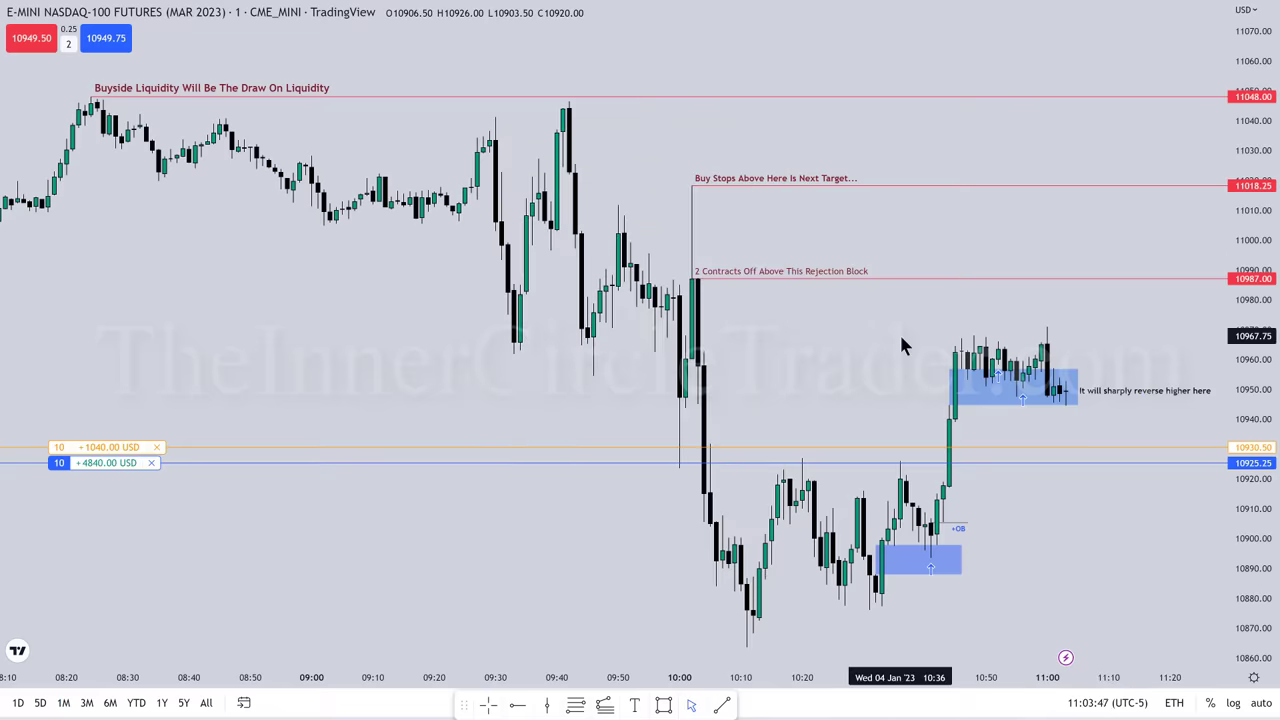
Draw a rising trend line from the 11:03 candle near 10952.75 to just above the 10987.00 ray
click(721, 705)
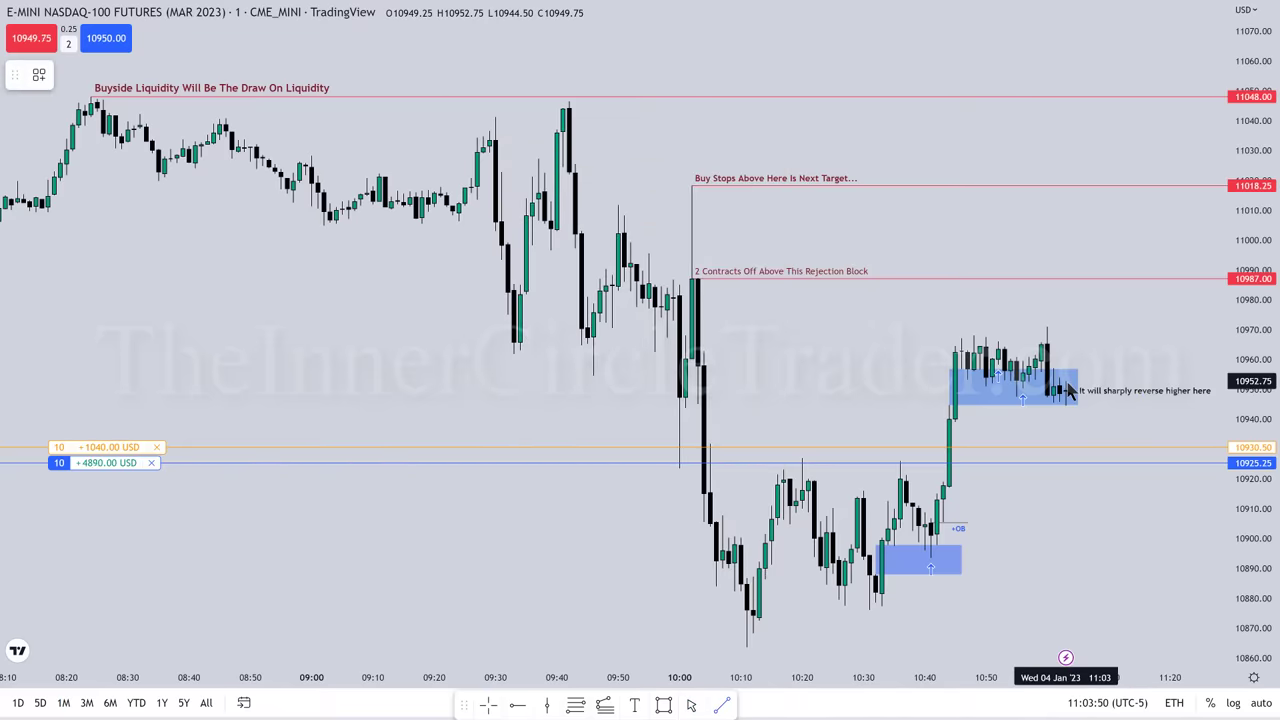
click(1066, 381)
click(1097, 278)
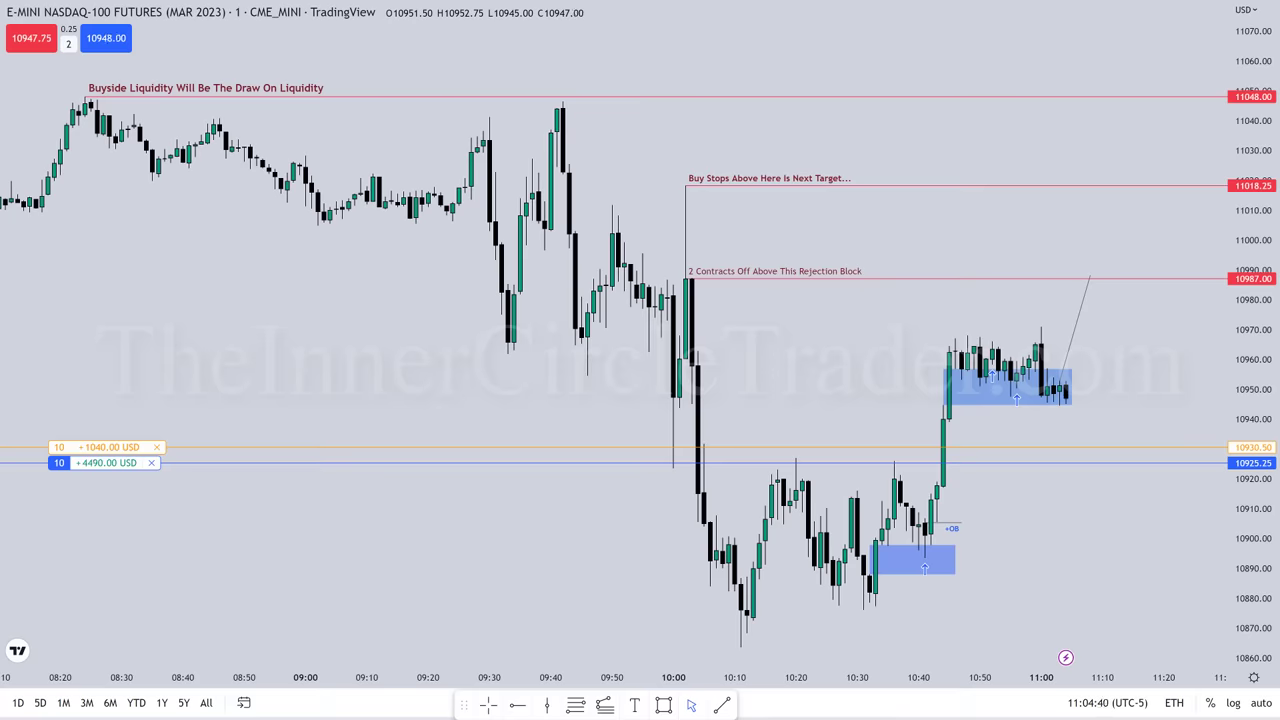
Delete the diagonal projection line and draw a horizontal trend line at 10939.00 from 10:45 to 11:15
click(1076, 338)
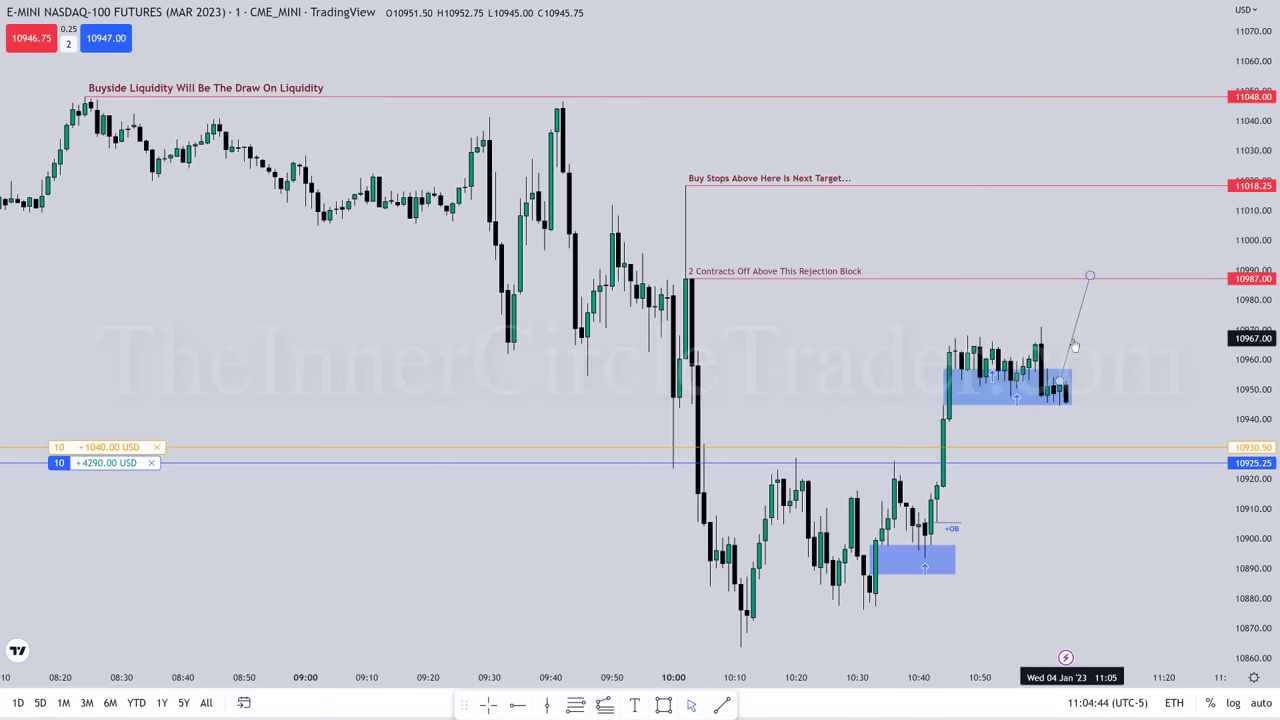
key(Delete)
click(721, 705)
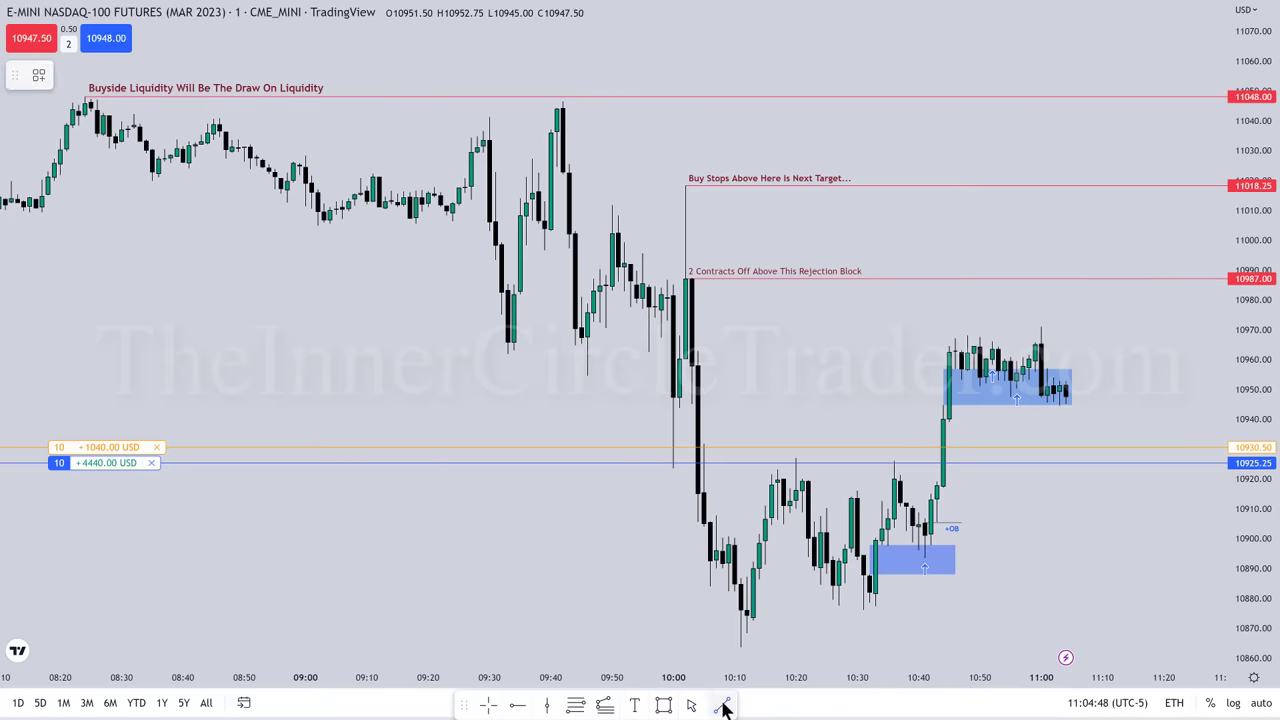
click(949, 422)
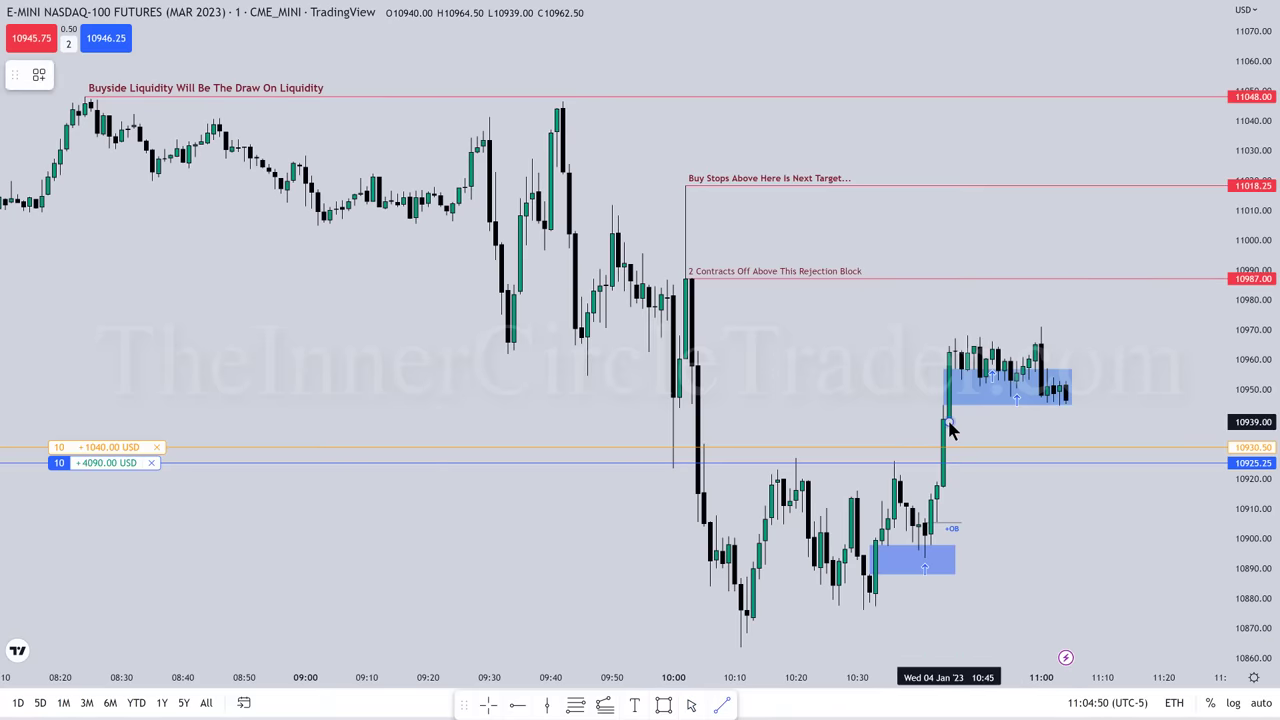
click(1133, 422)
Label the 10939.00 trend line "Might want to IOFED" in non-bold text
click(178, 75)
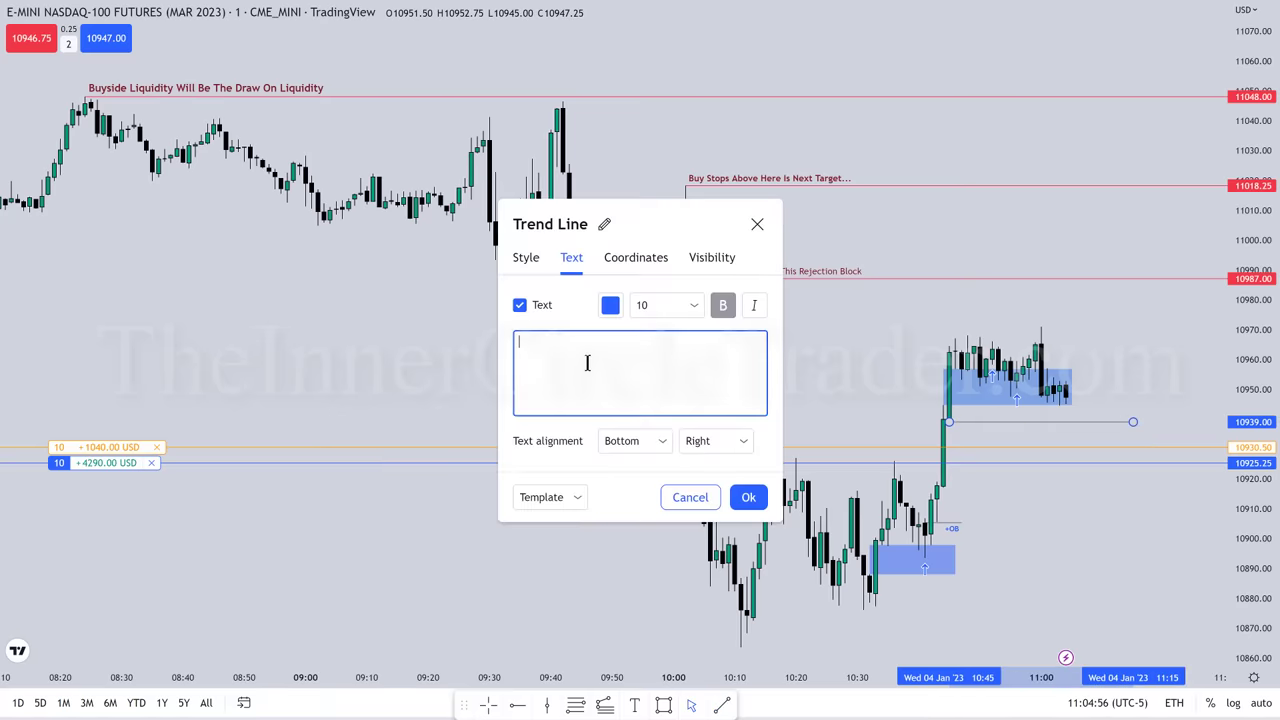
text(Might want to )
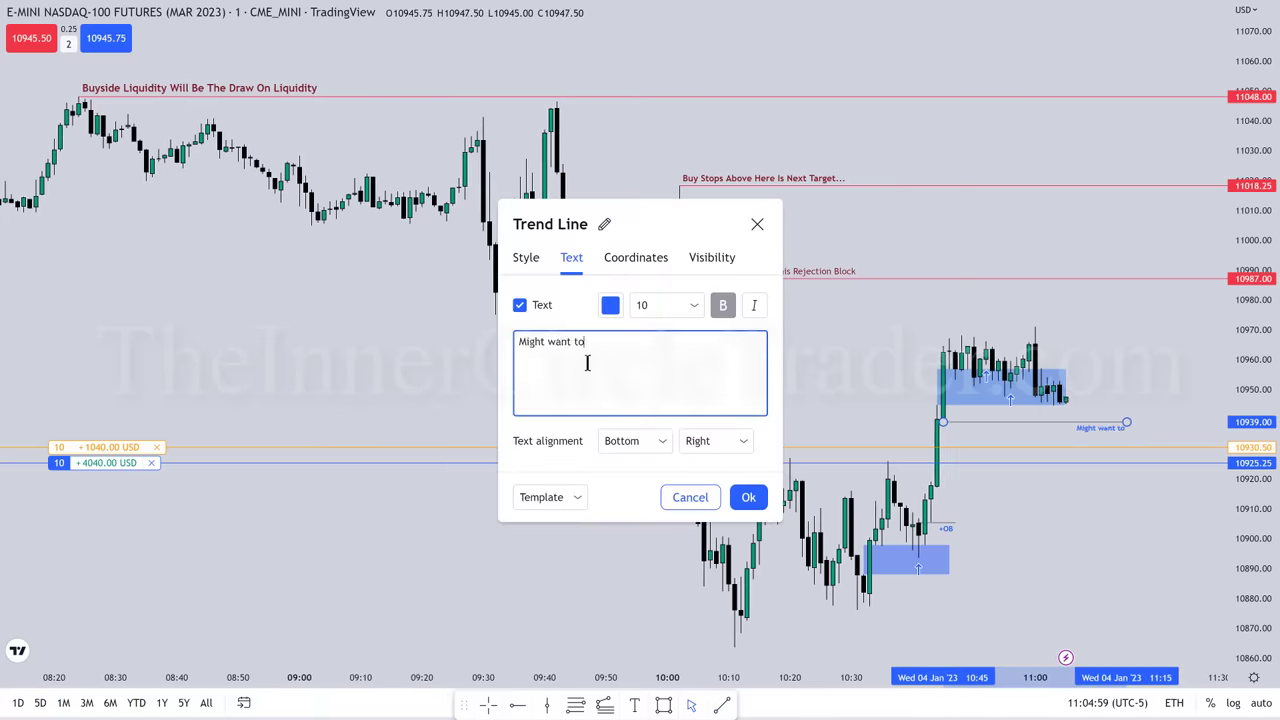
text(IOFED)
click(723, 305)
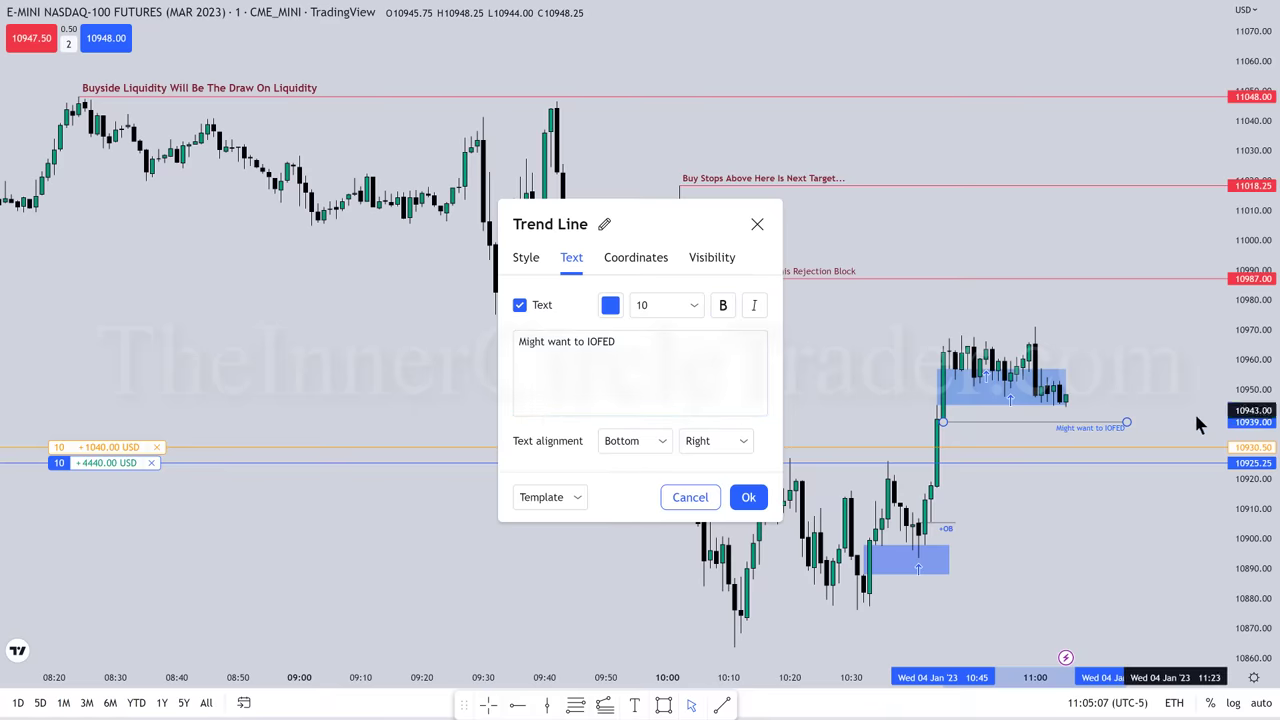
Extend the "Might want to IOFED" line to about 11:20 and stretch the upper blue zone to the latest candle
click(1128, 430)
drag(1127, 424, 1154, 421)
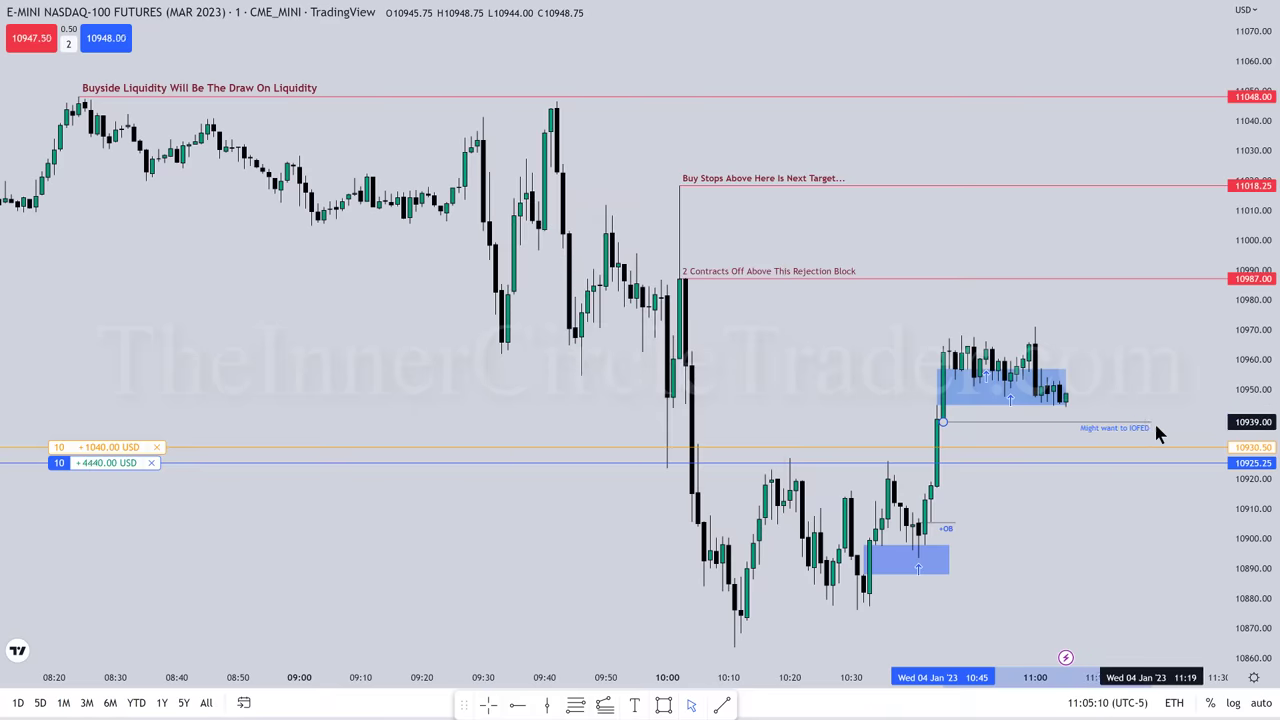
click(1152, 358)
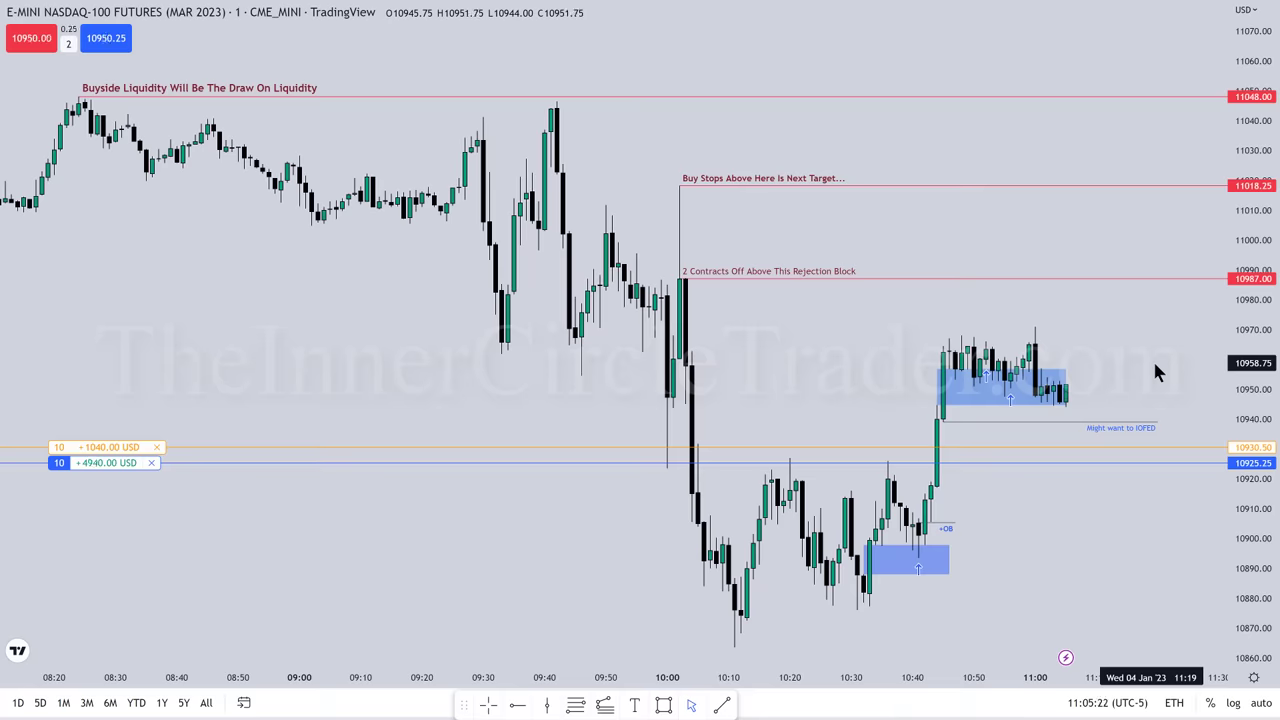
drag(1070, 392, 1078, 390)
click(1086, 334)
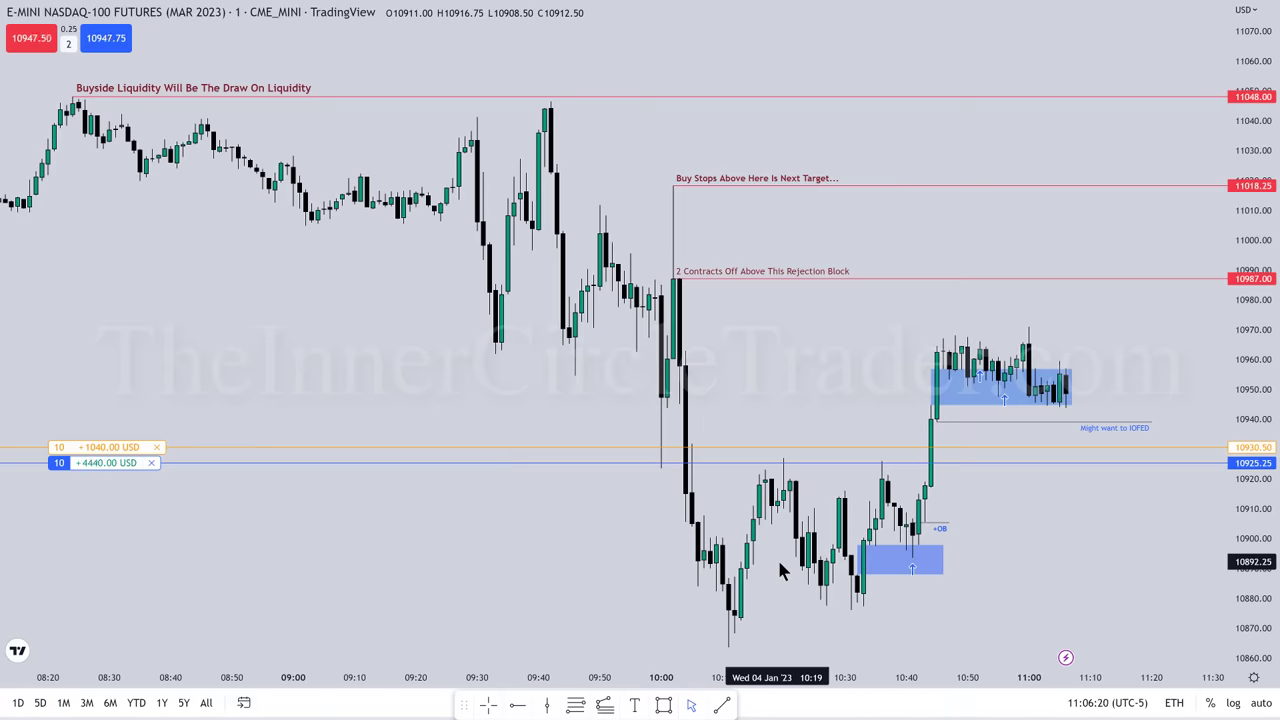
Set the trade order quantity to 1 contract
click(70, 44)
click(86, 105)
click(184, 228)
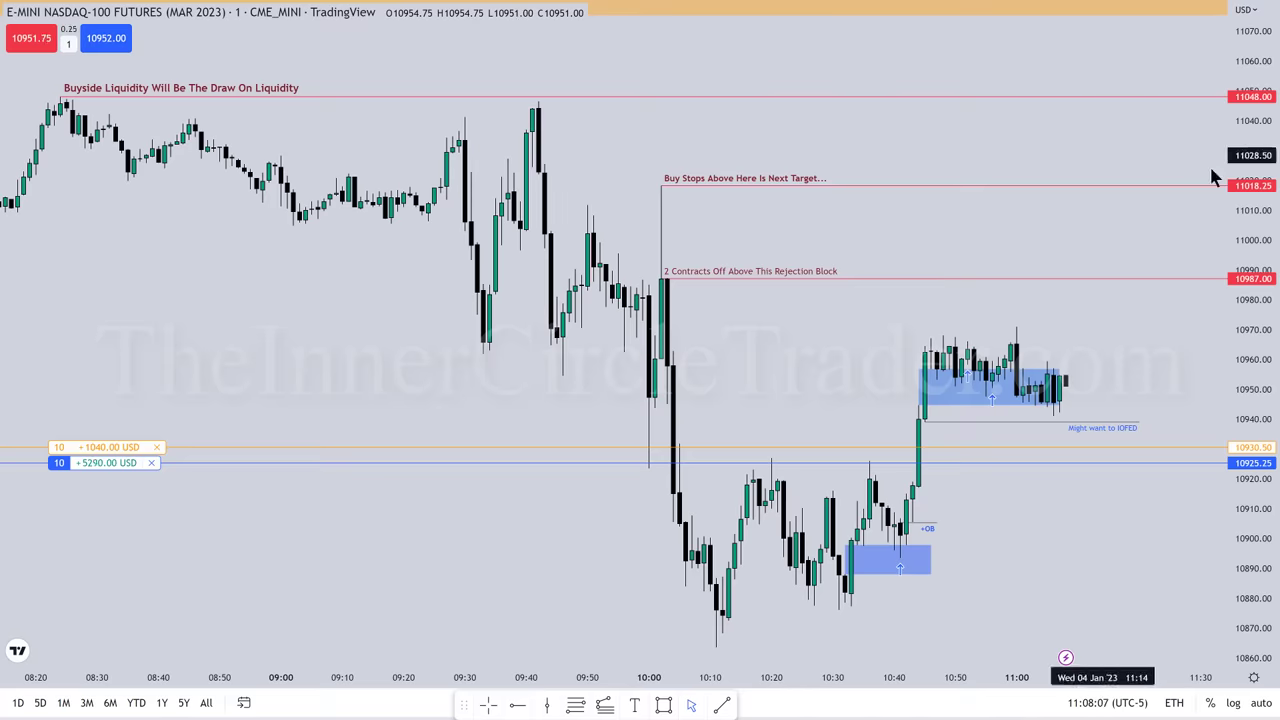
Add a text note in the orange zone reading "Focus All The Way Up Here... Daily Volume Imbalance"
drag(1144, 140, 1148, 200)
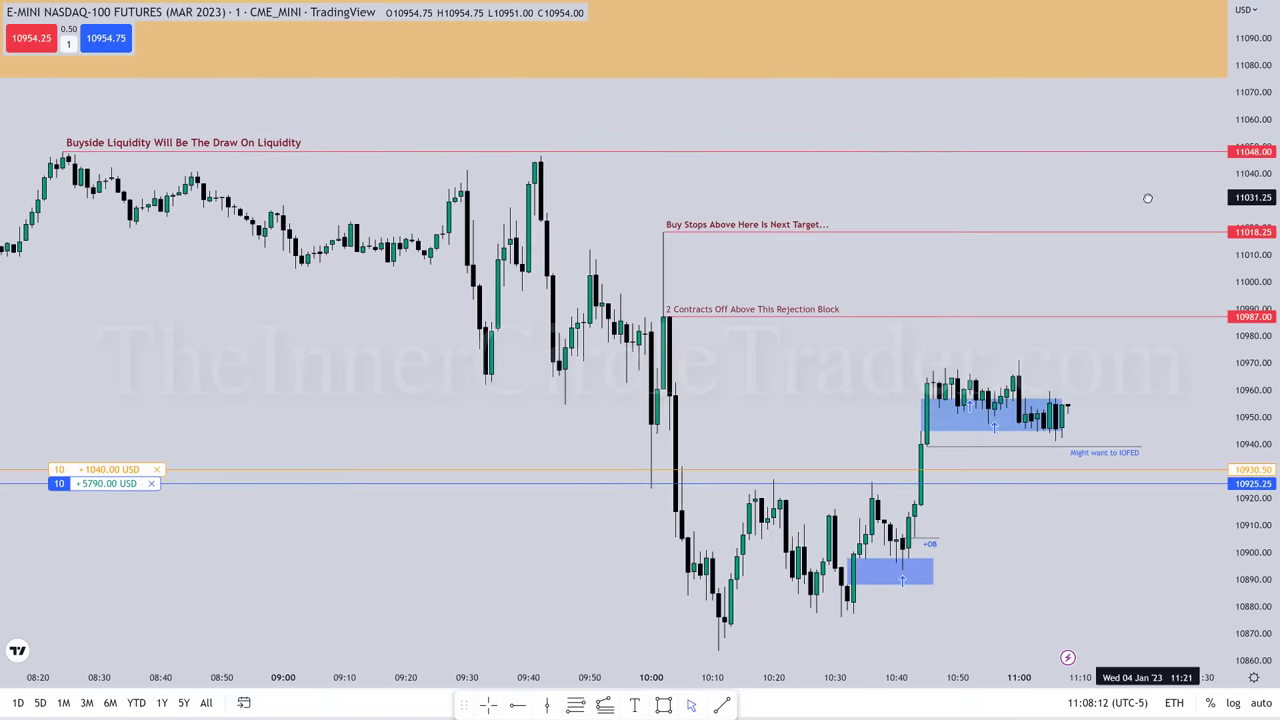
click(637, 705)
click(977, 58)
text(F)
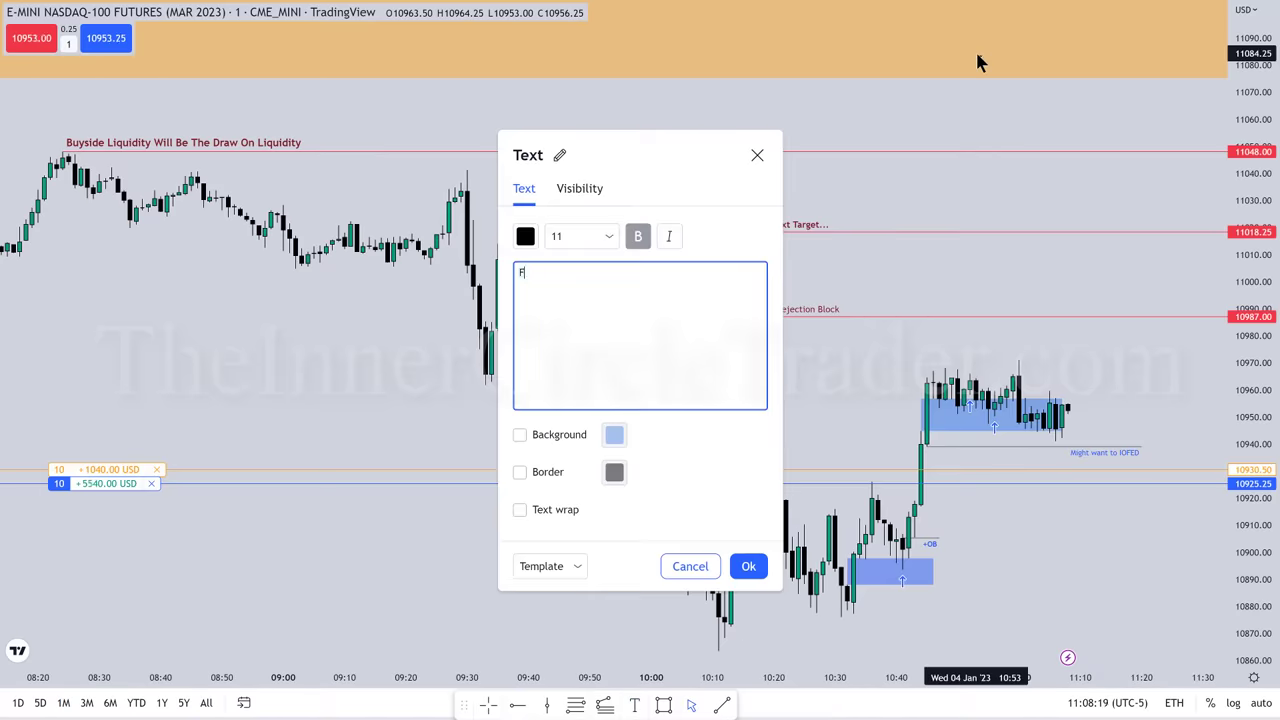
text(ocus All The Way )
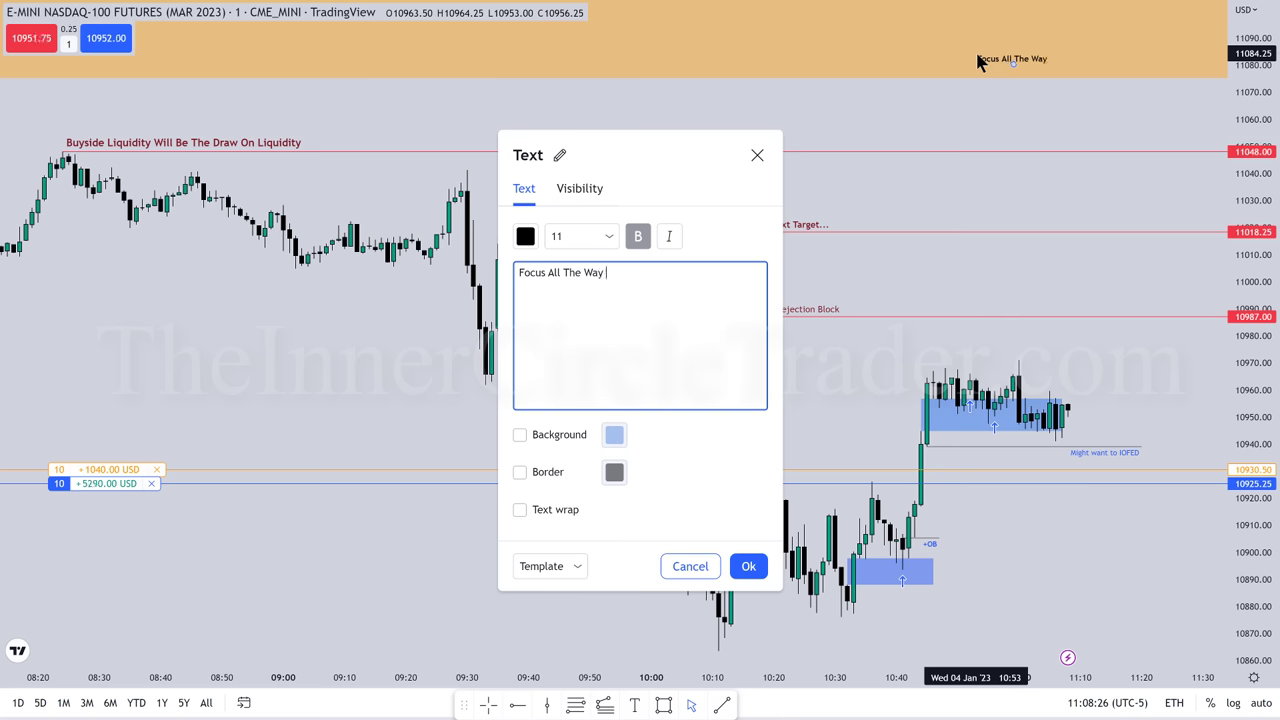
text(Up Here... Daily Volum)
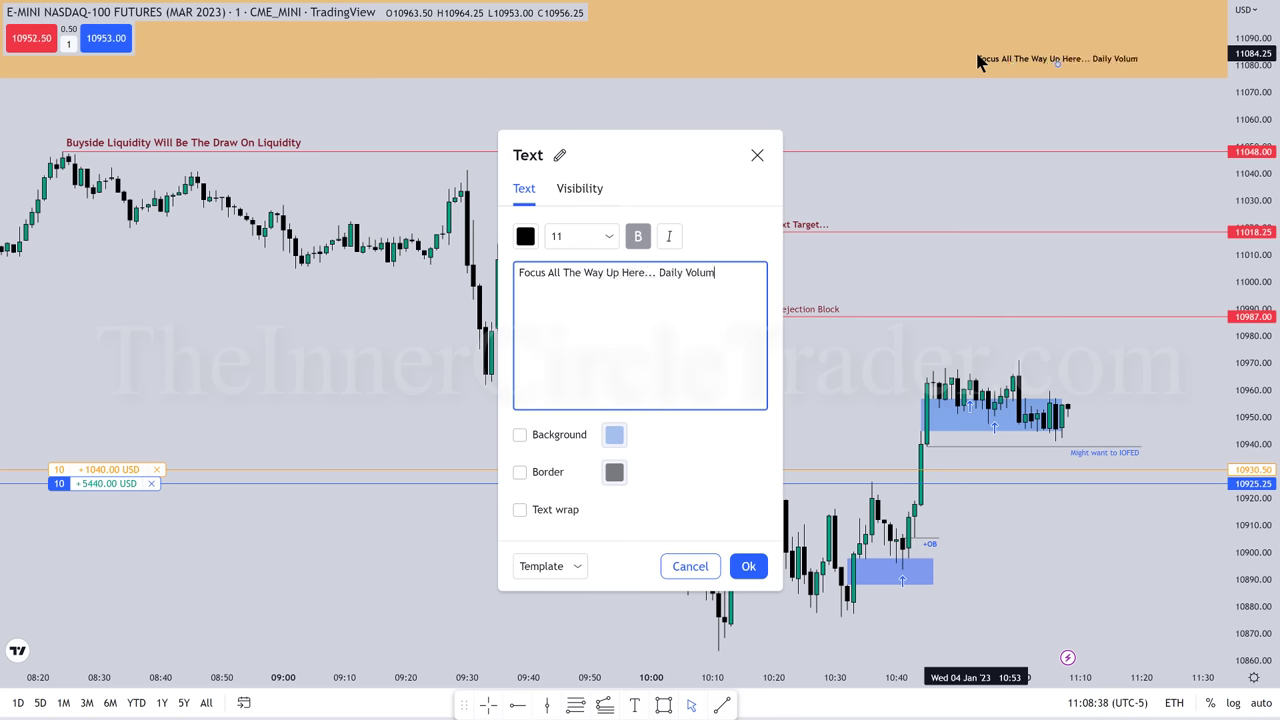
text(e Imbalance)
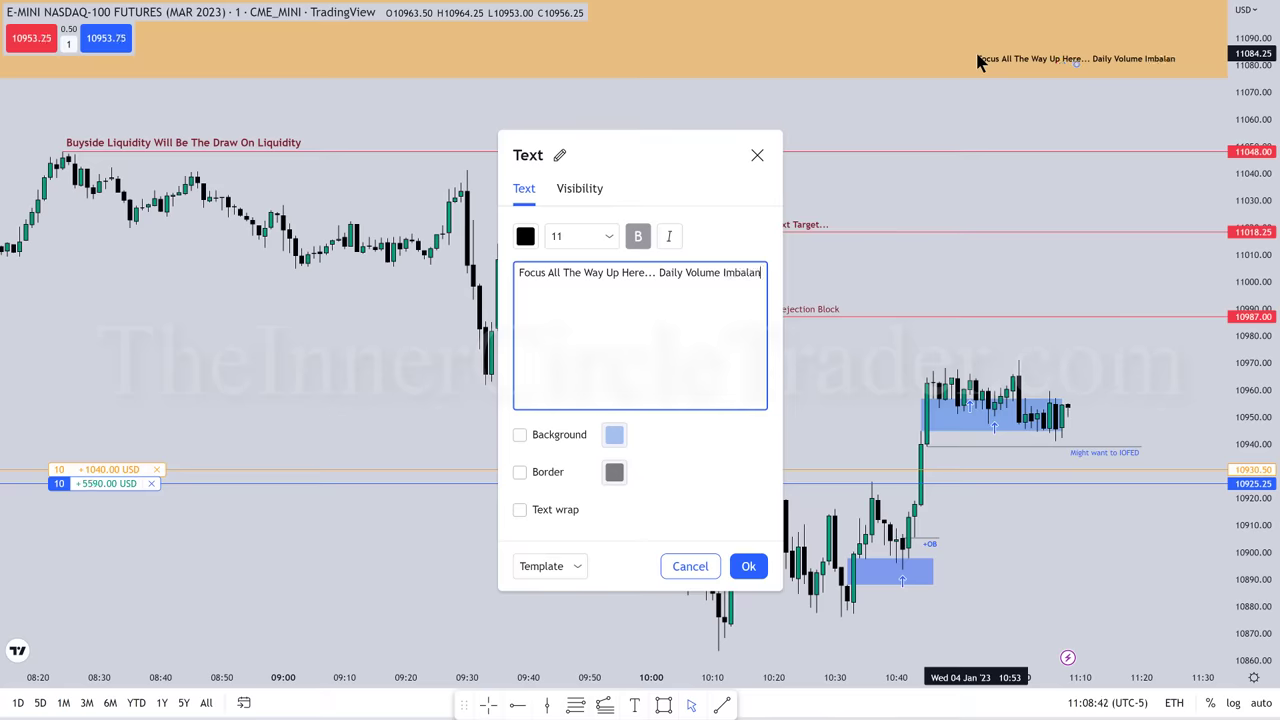
Set the daily volume imbalance note's font size to 14 and shift it to an earlier time within the orange zone
click(603, 237)
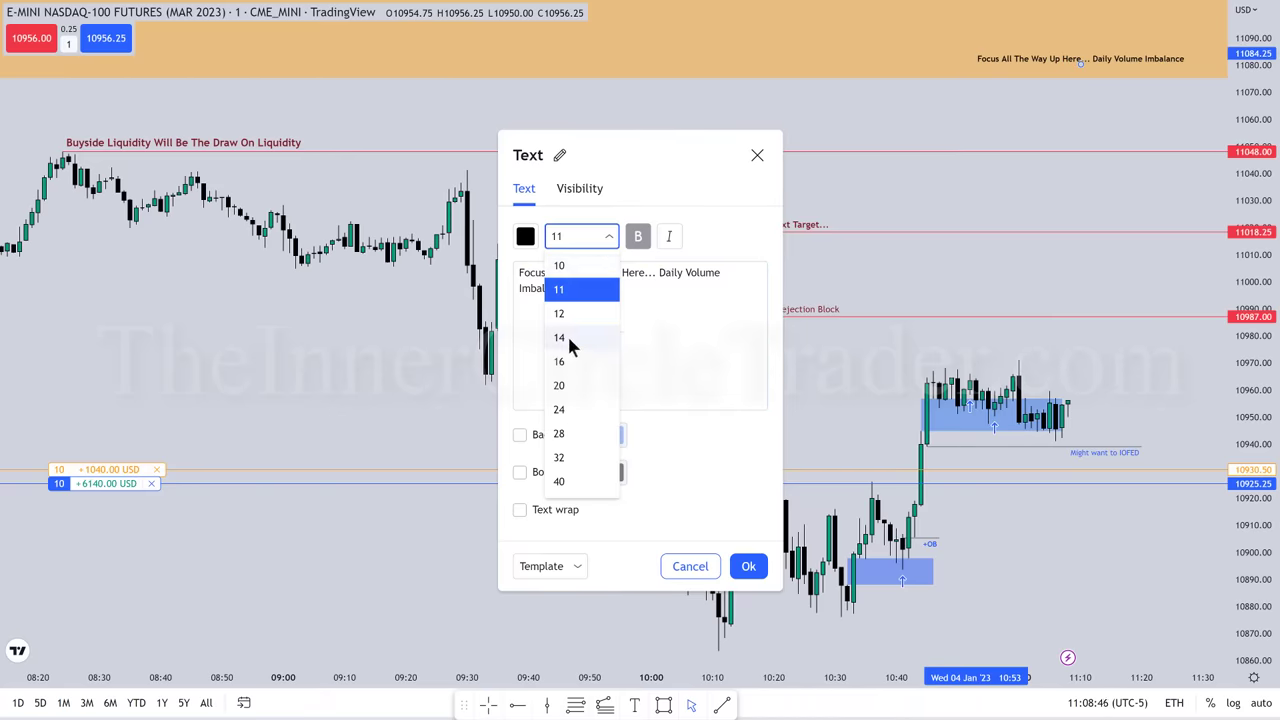
click(567, 336)
click(748, 566)
drag(957, 57, 908, 57)
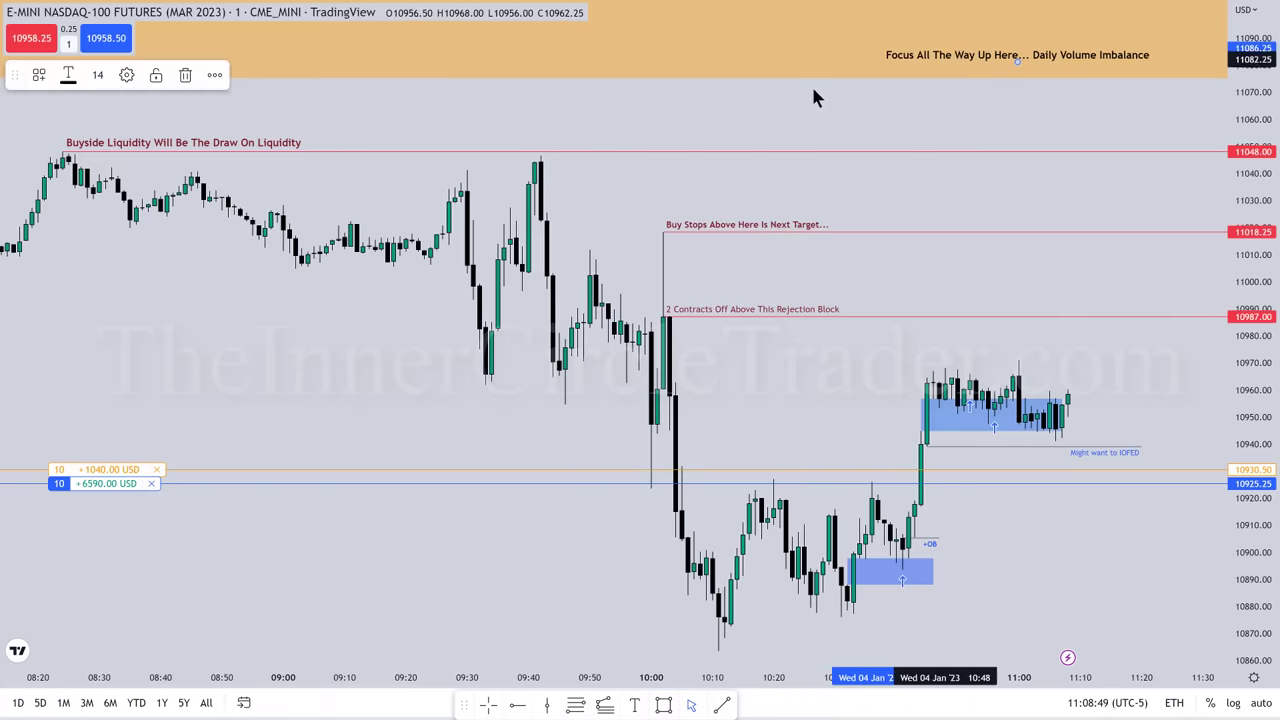
click(790, 112)
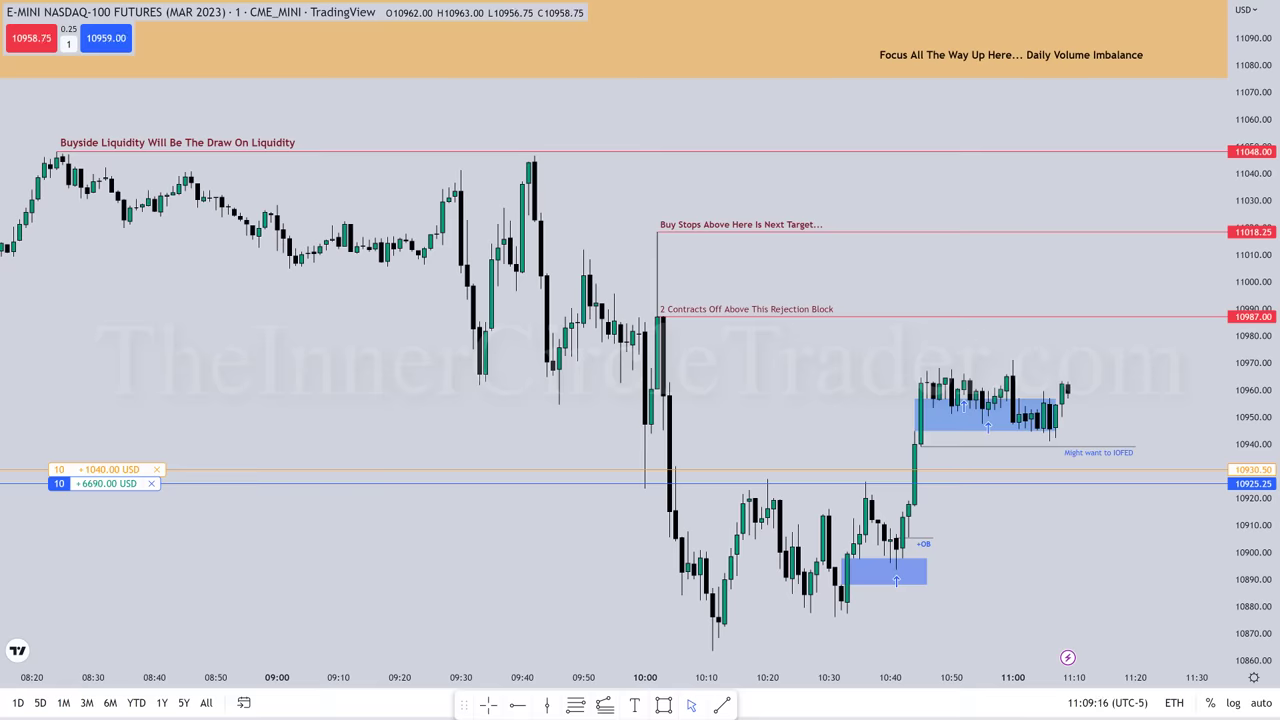
Add a take-profit level at 11075.50, the lower edge of the orange zone, to the open 10-contract position
mouse_move(176, 484)
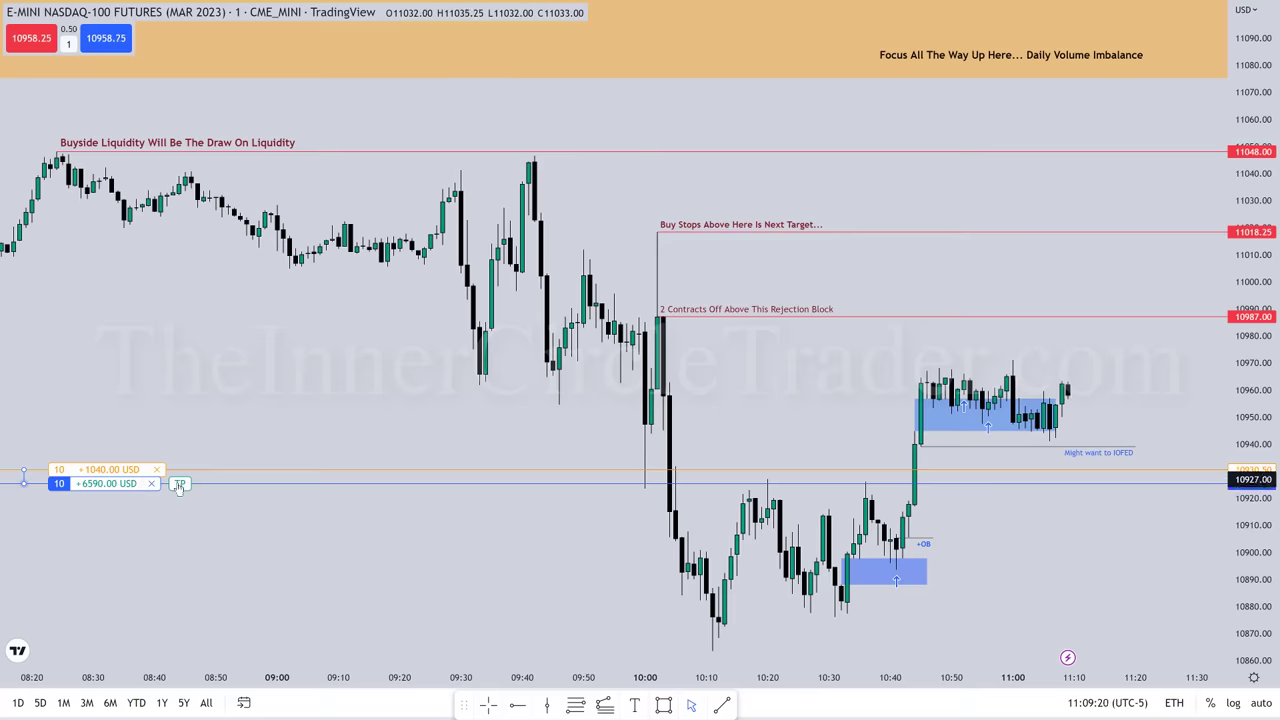
drag(180, 483, 423, 81)
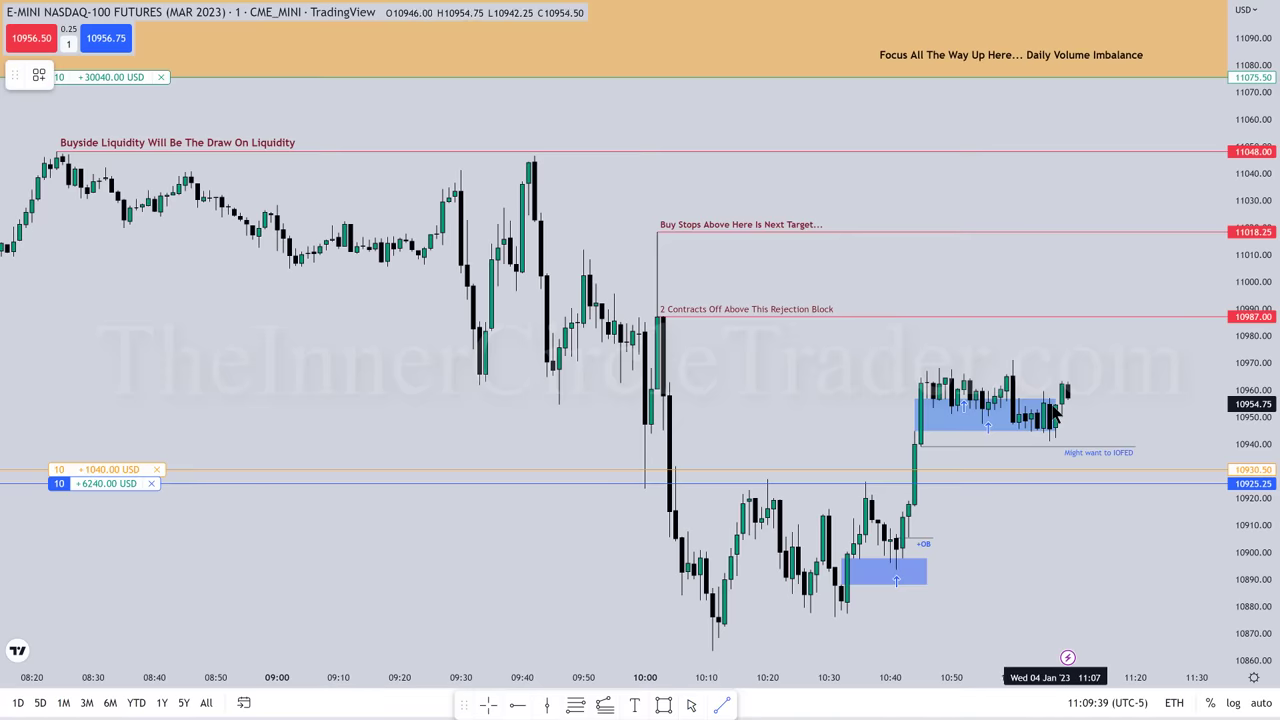
Draw a short horizontal trend line at 10954.75 ending at 11:15 and label it "+OB" in bold
click(1102, 405)
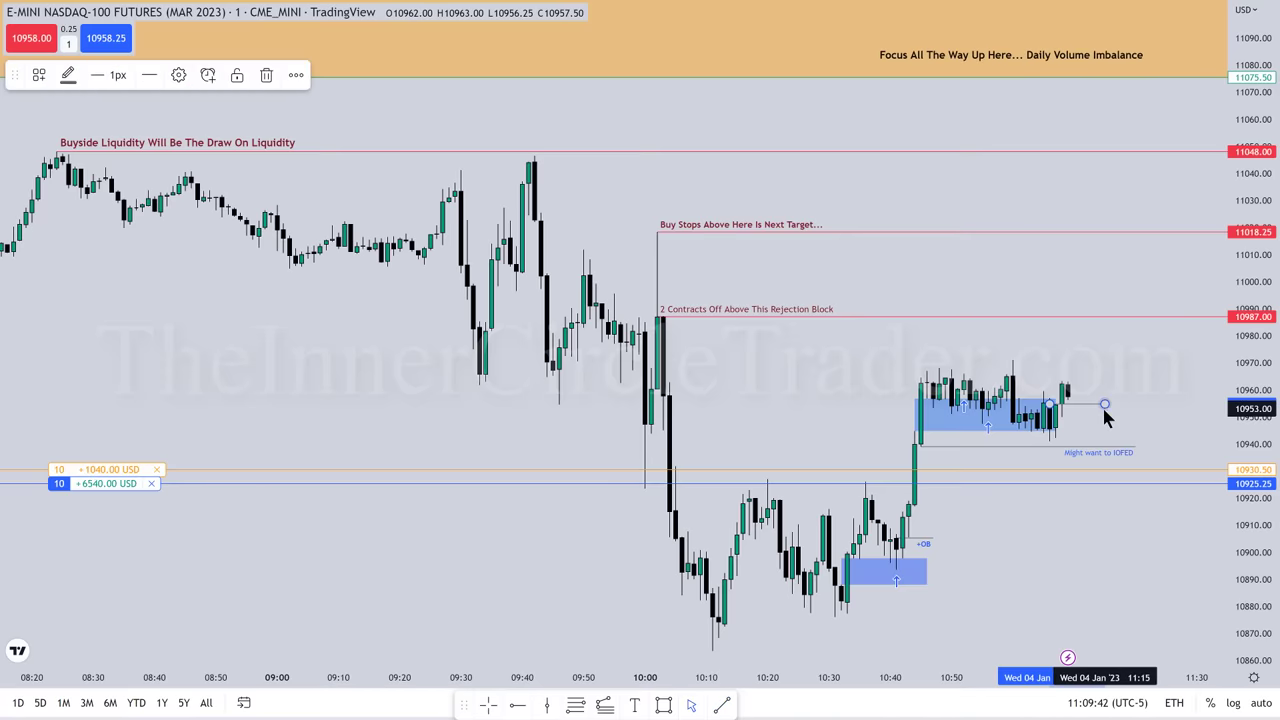
click(262, 76)
text(+)
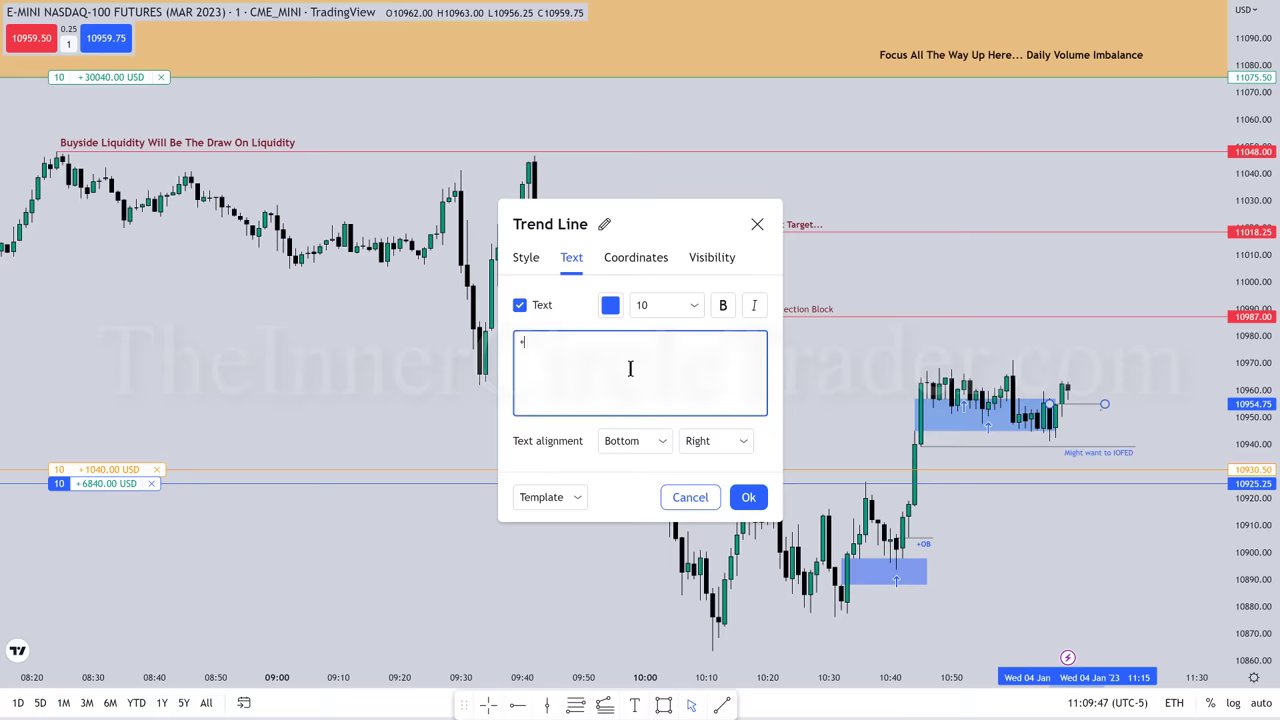
text(OB)
click(723, 305)
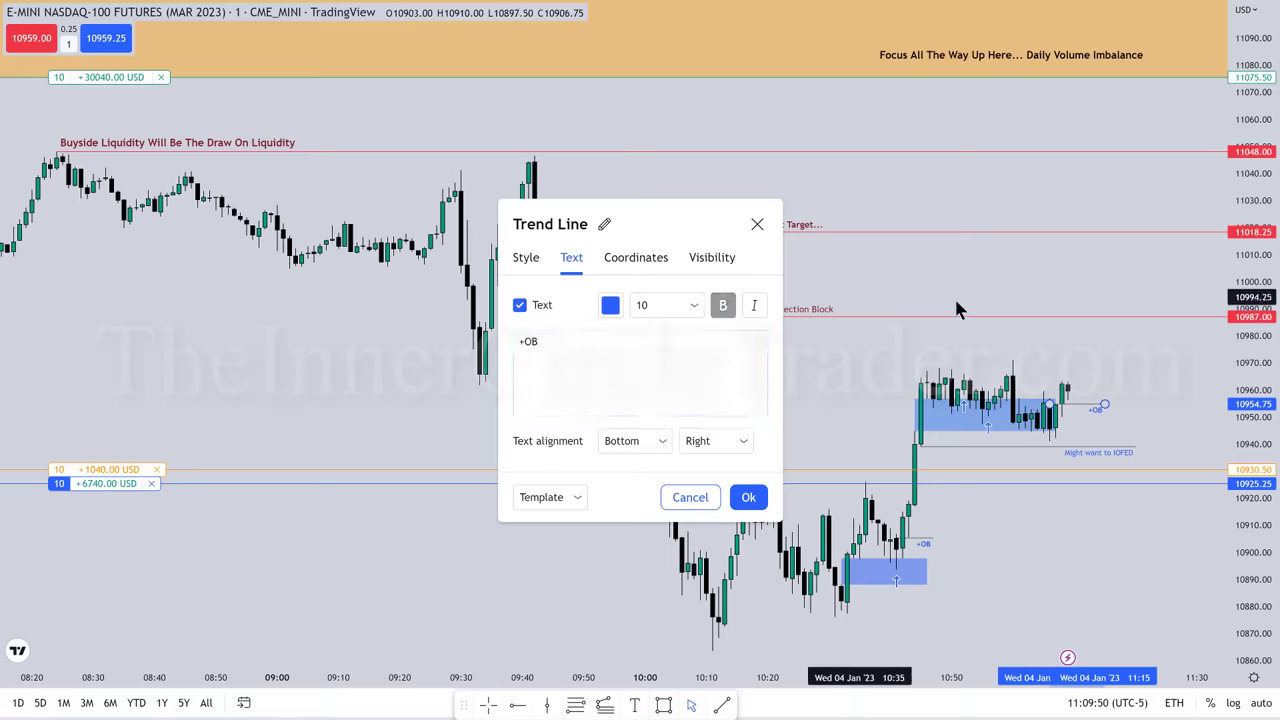
click(968, 288)
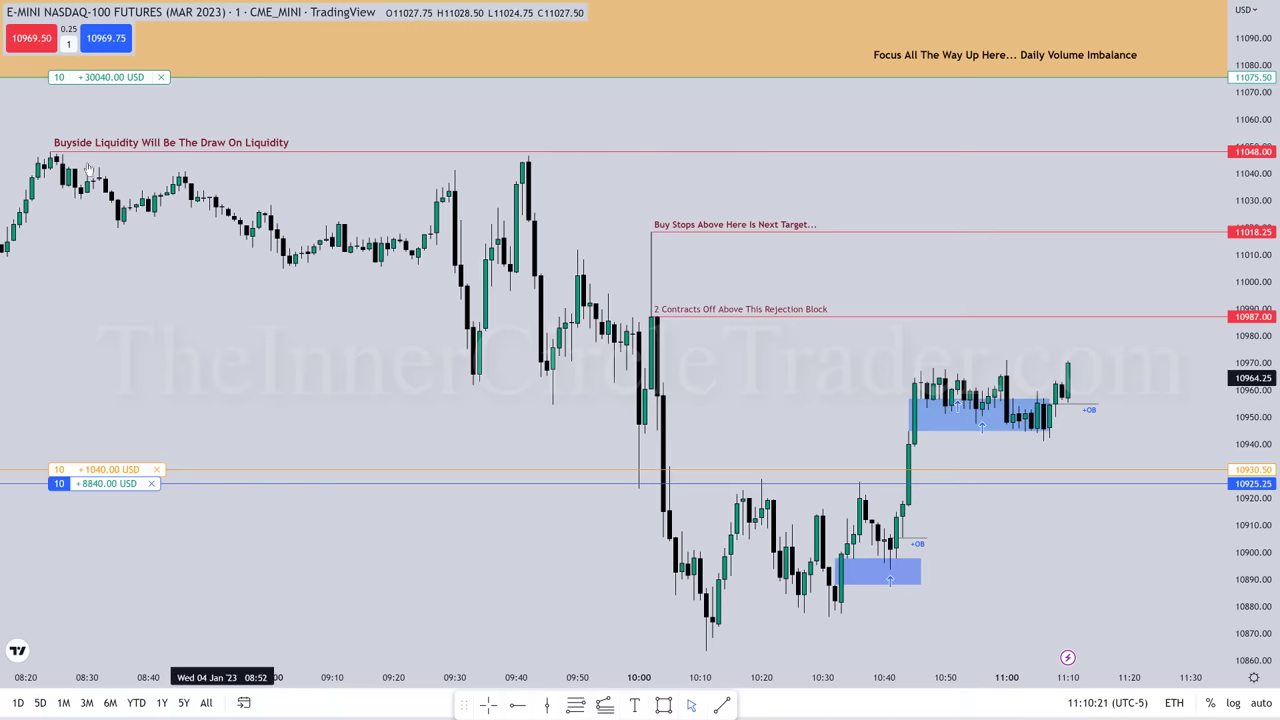
Set the trade order quantity to 2 contracts
click(68, 44)
click(148, 101)
click(169, 270)
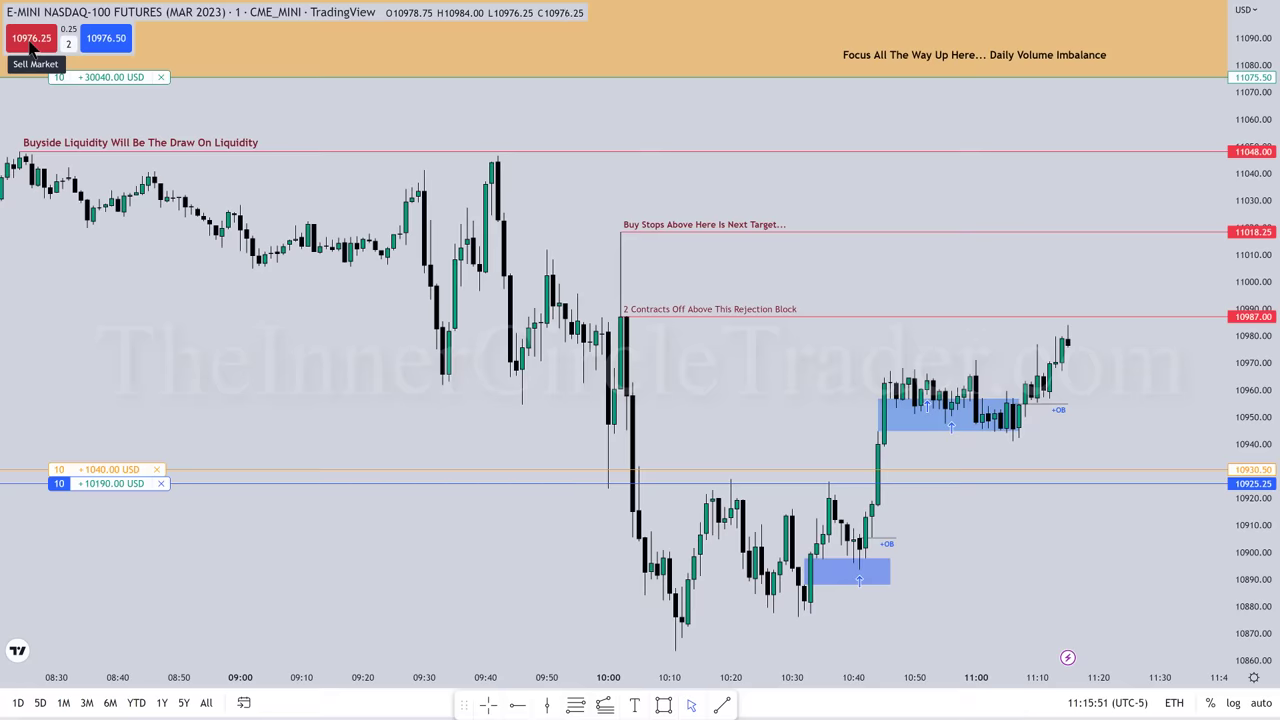
Change the label of the 10987.00 horizontal ray to "It will drive above here... give it time Folks. :)"
click(645, 320)
click(178, 75)
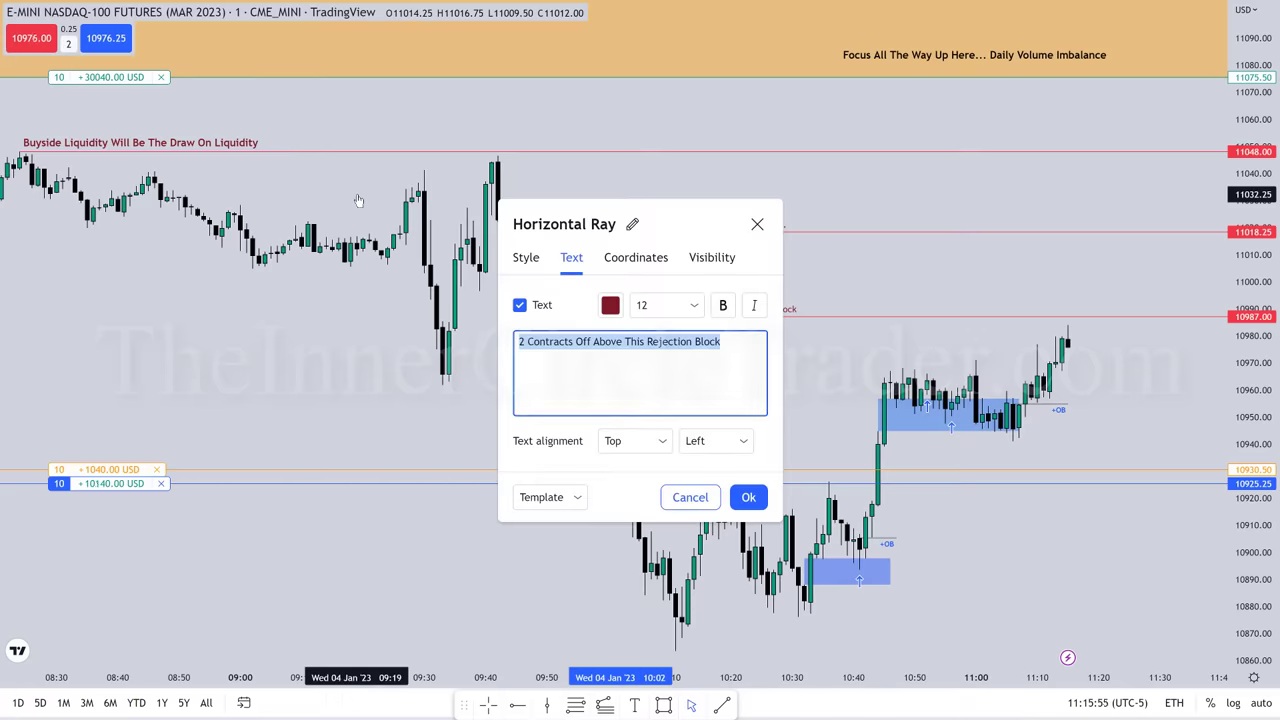
text(It will driv)
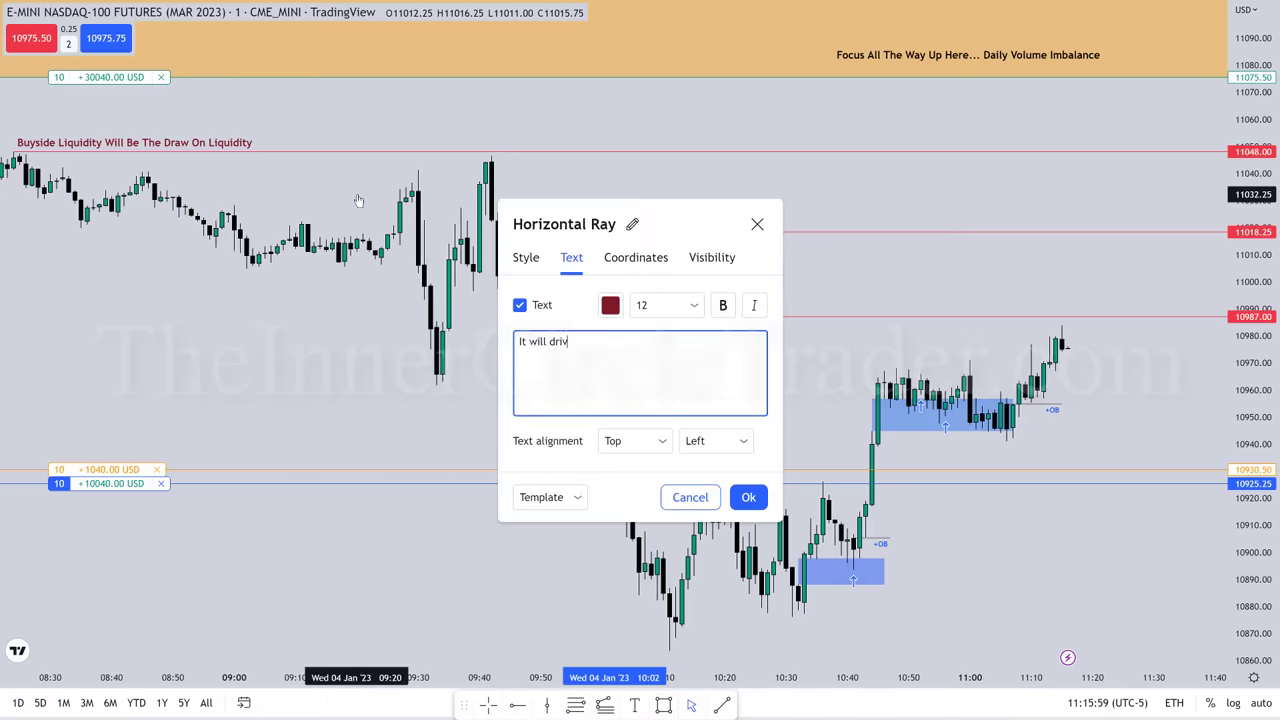
text(e above here... giv)
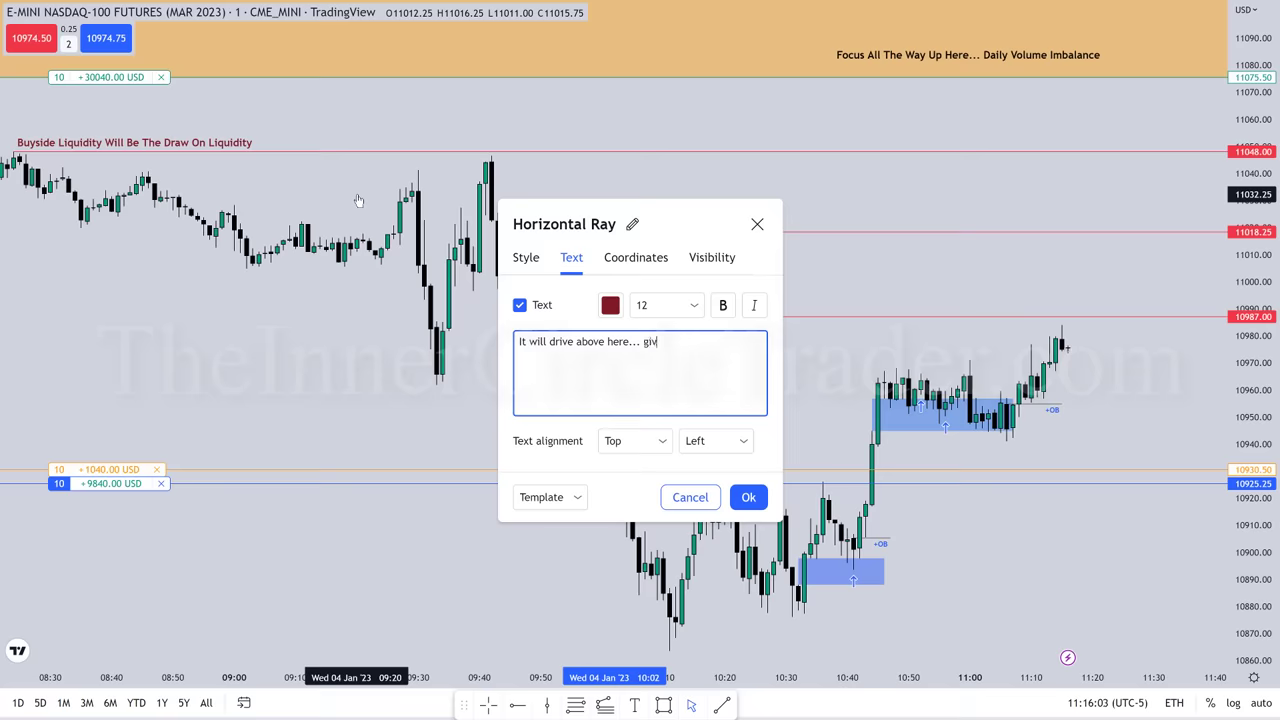
text(e it time Folks.  :))
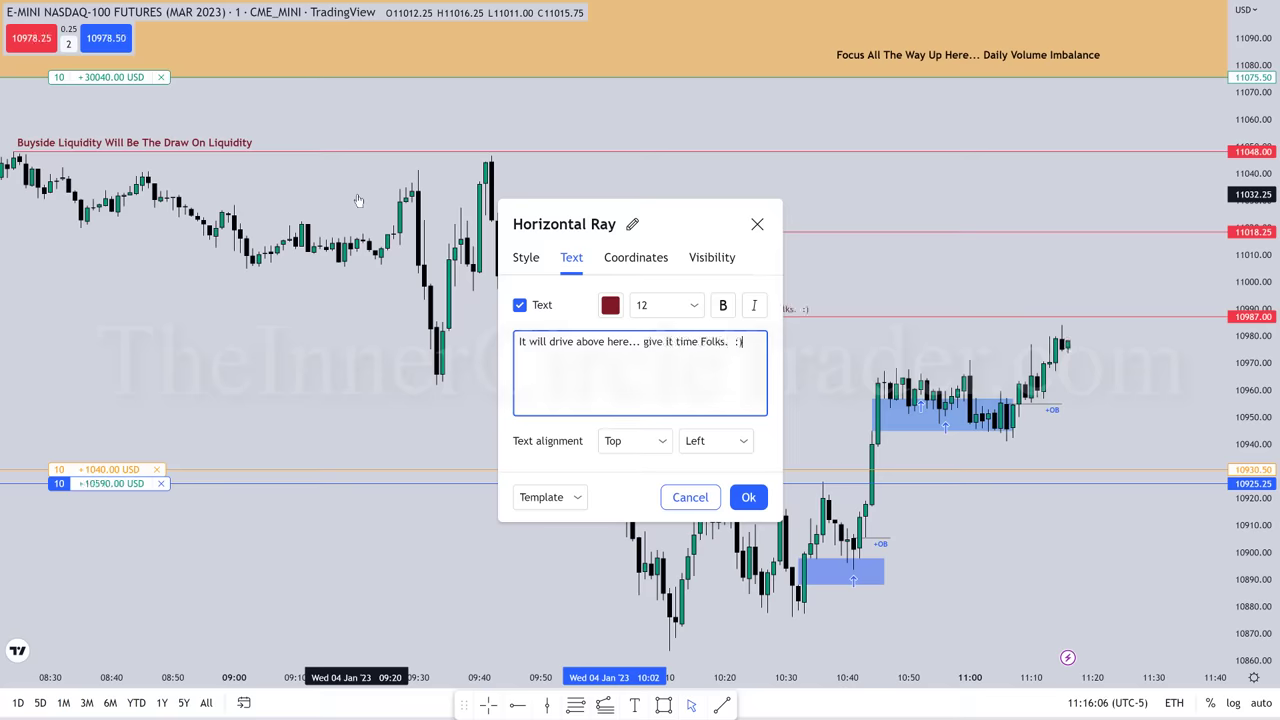
drag(517, 341, 742, 341)
click(748, 497)
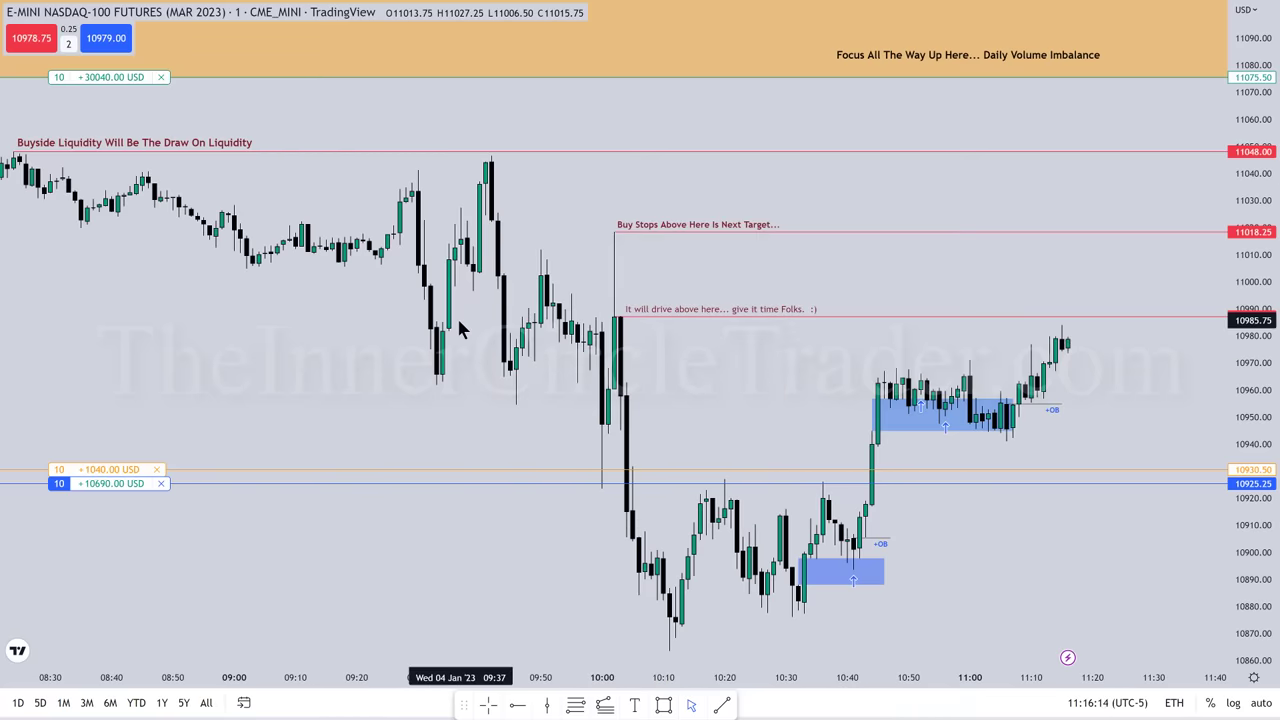
Add the text note "Sold 2 Contracts As Stated I Would" and position it just above the 10987.00 ray
click(977, 300)
text(Sold 2 C)
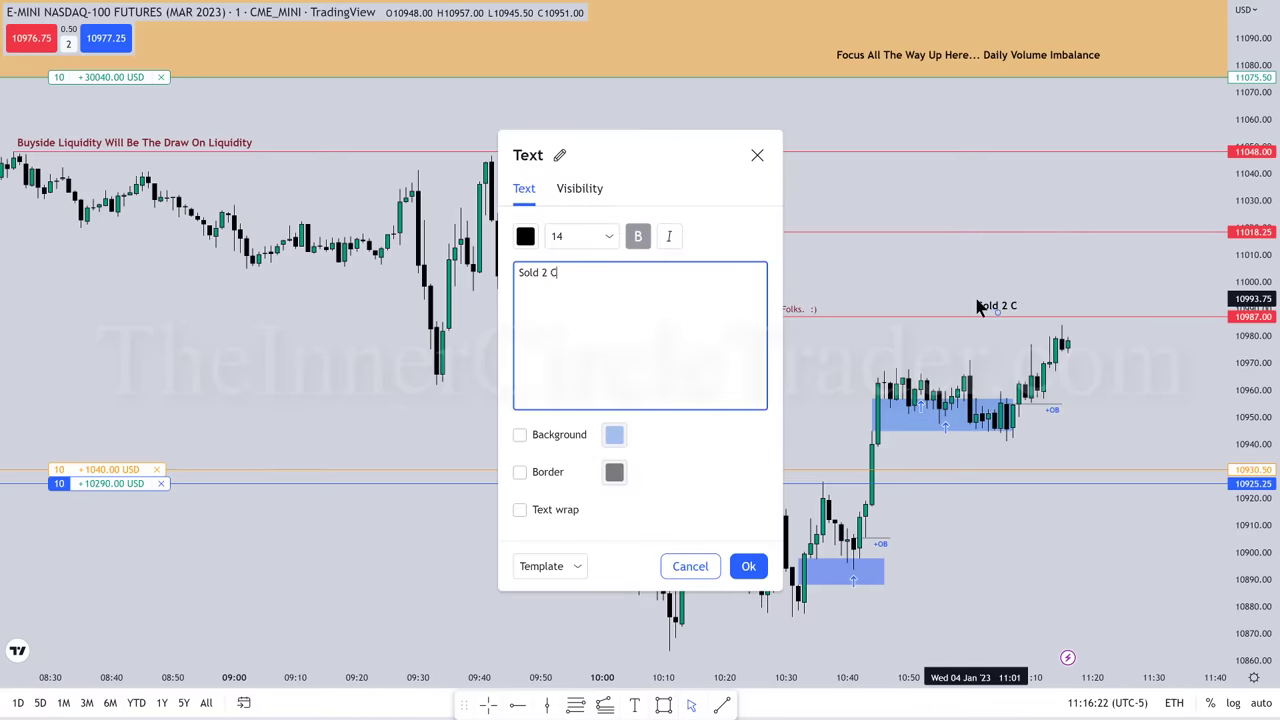
text(ontracts As )
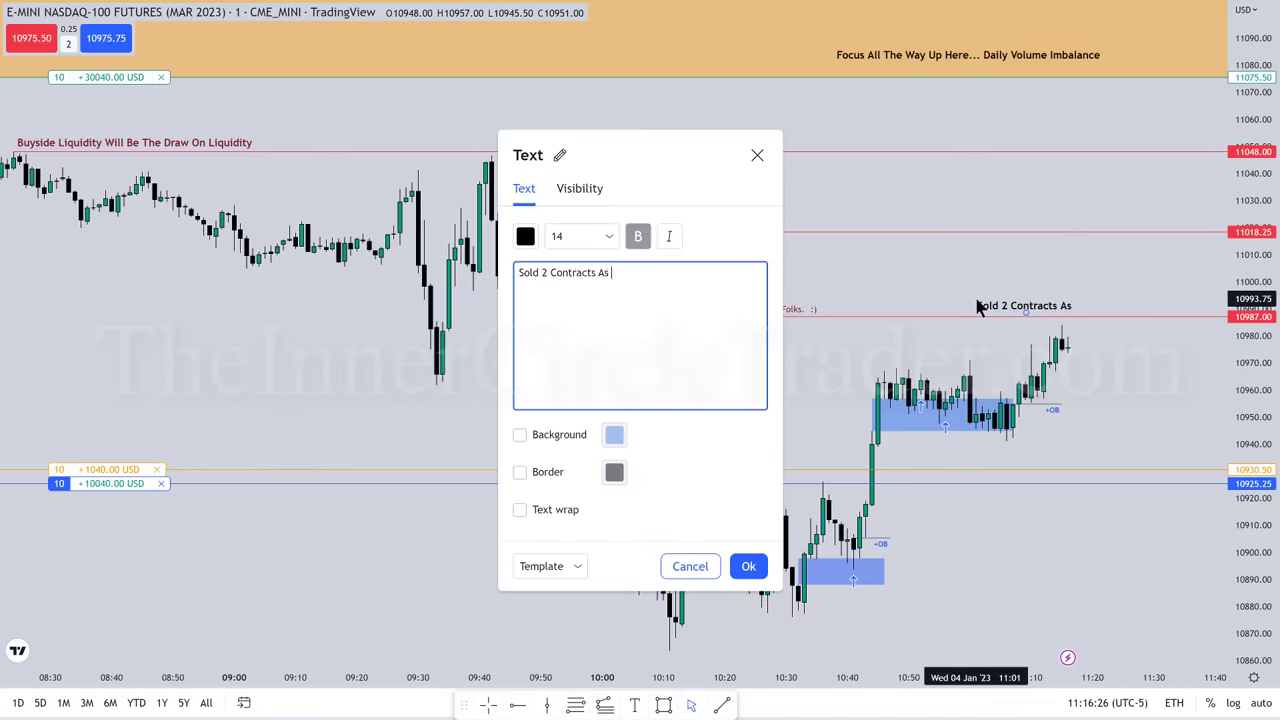
text(Stated I Would)
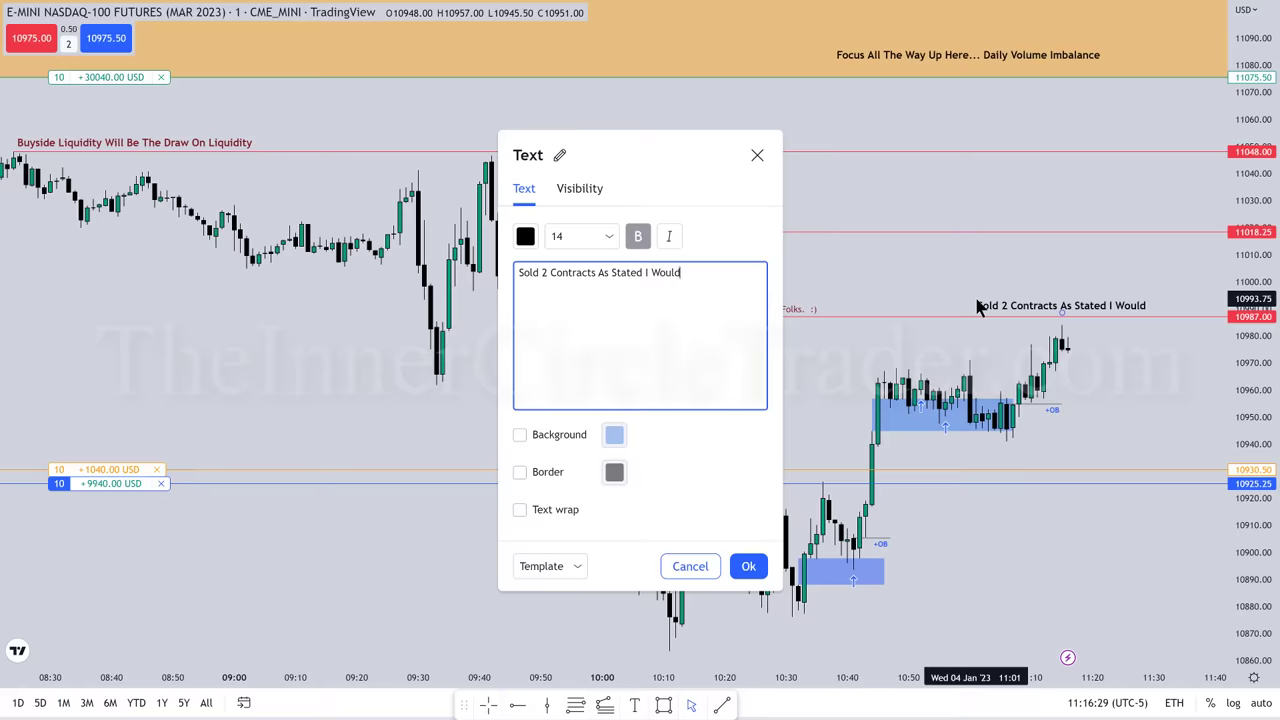
click(936, 300)
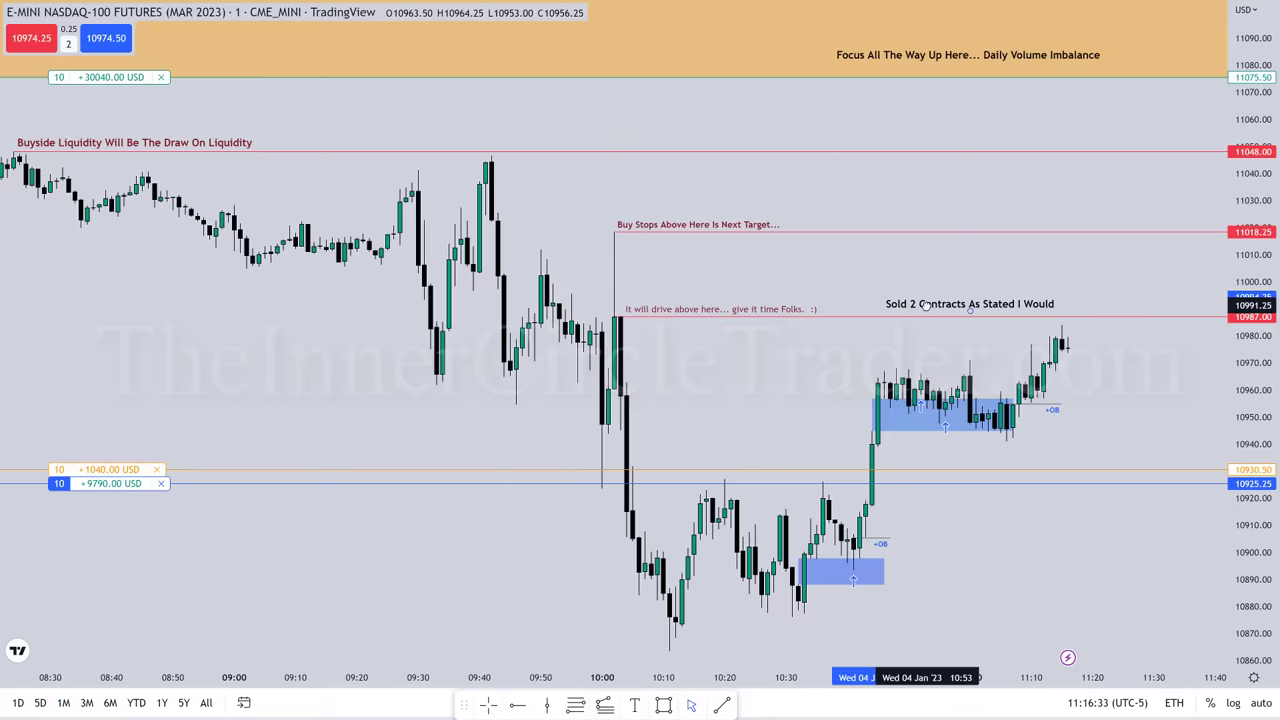
click(926, 305)
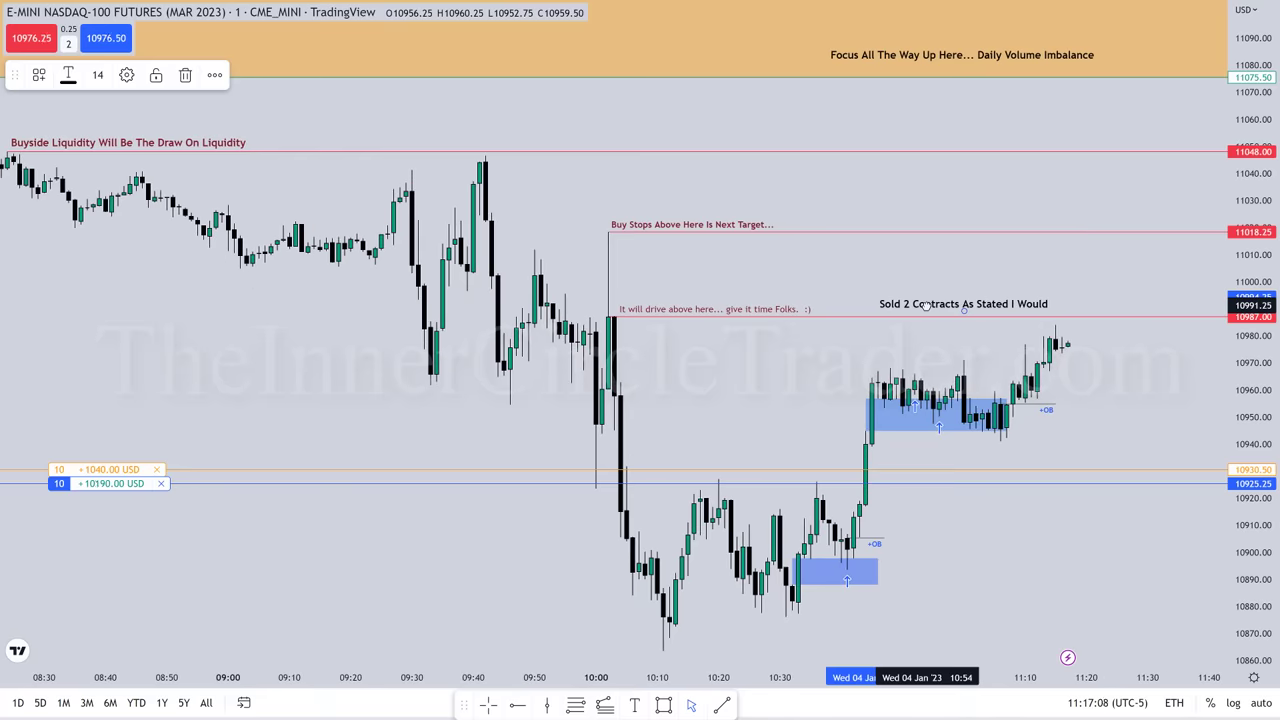
Relabel the 10987.00 ray "Don't think it is reversing... it is not. It will pop higher... allow me to sell 2" and move the note clear of it
click(70, 92)
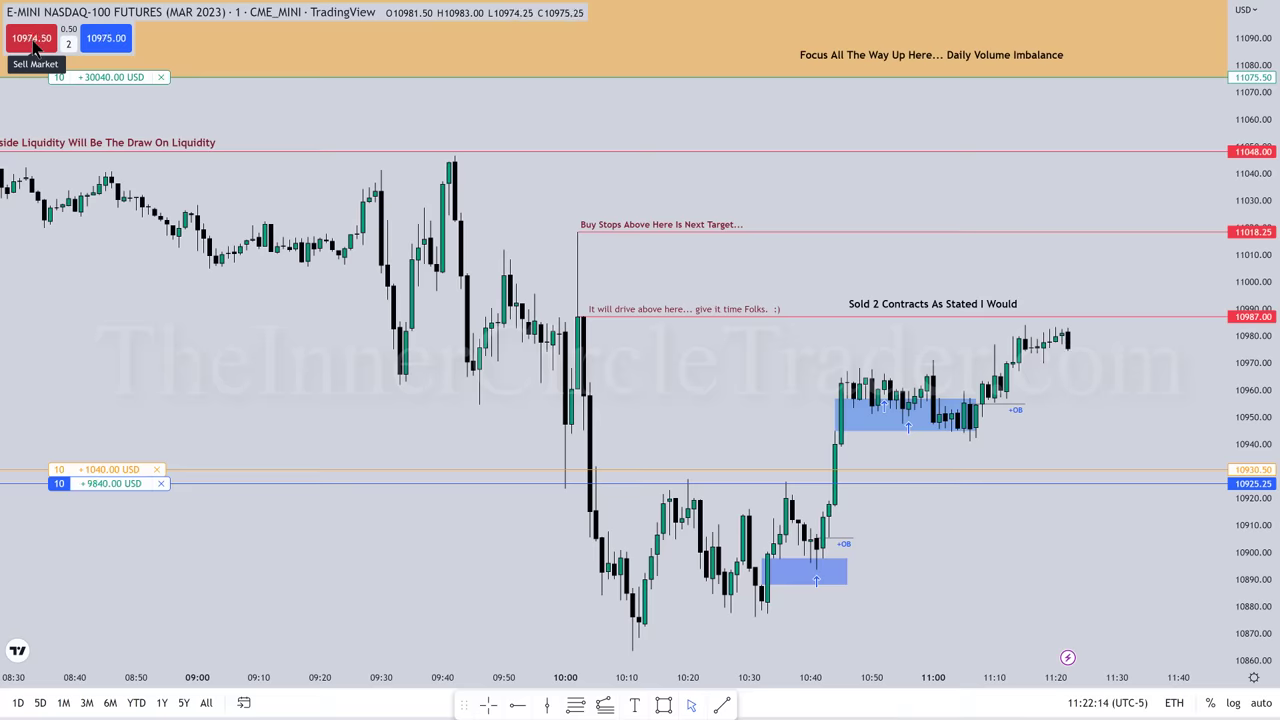
click(580, 316)
double_click(582, 316)
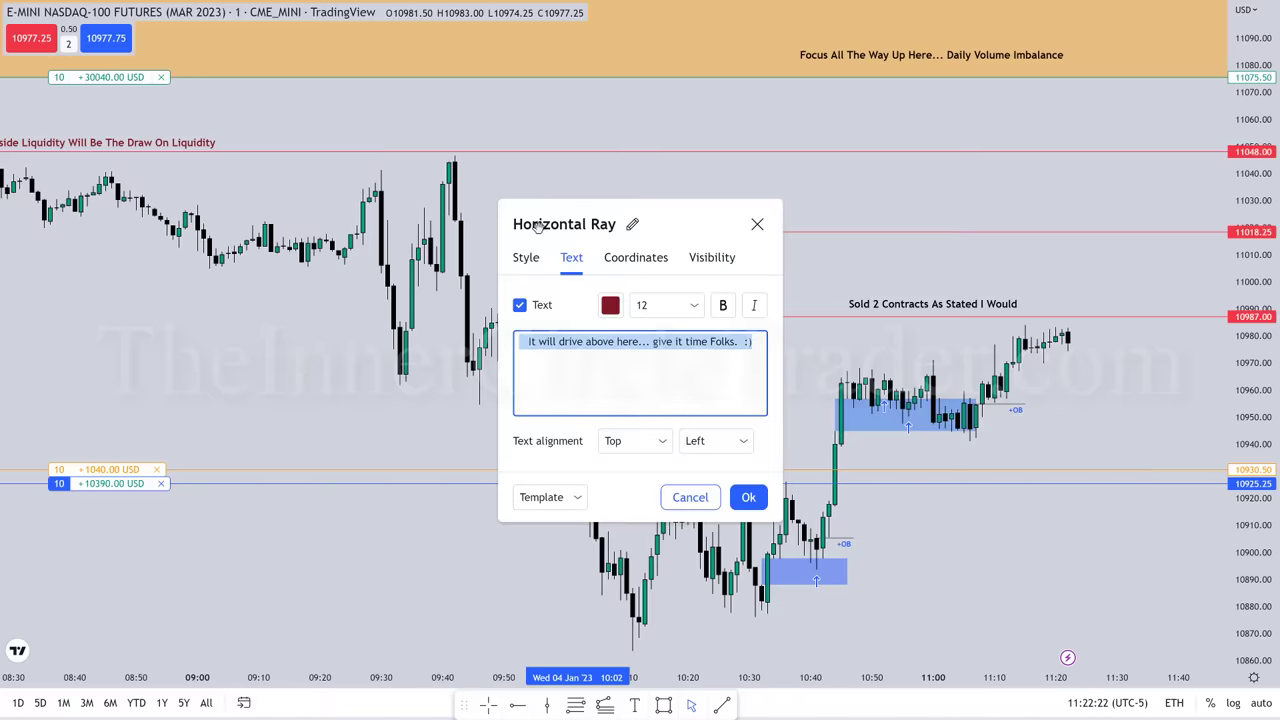
text(Don't think it )
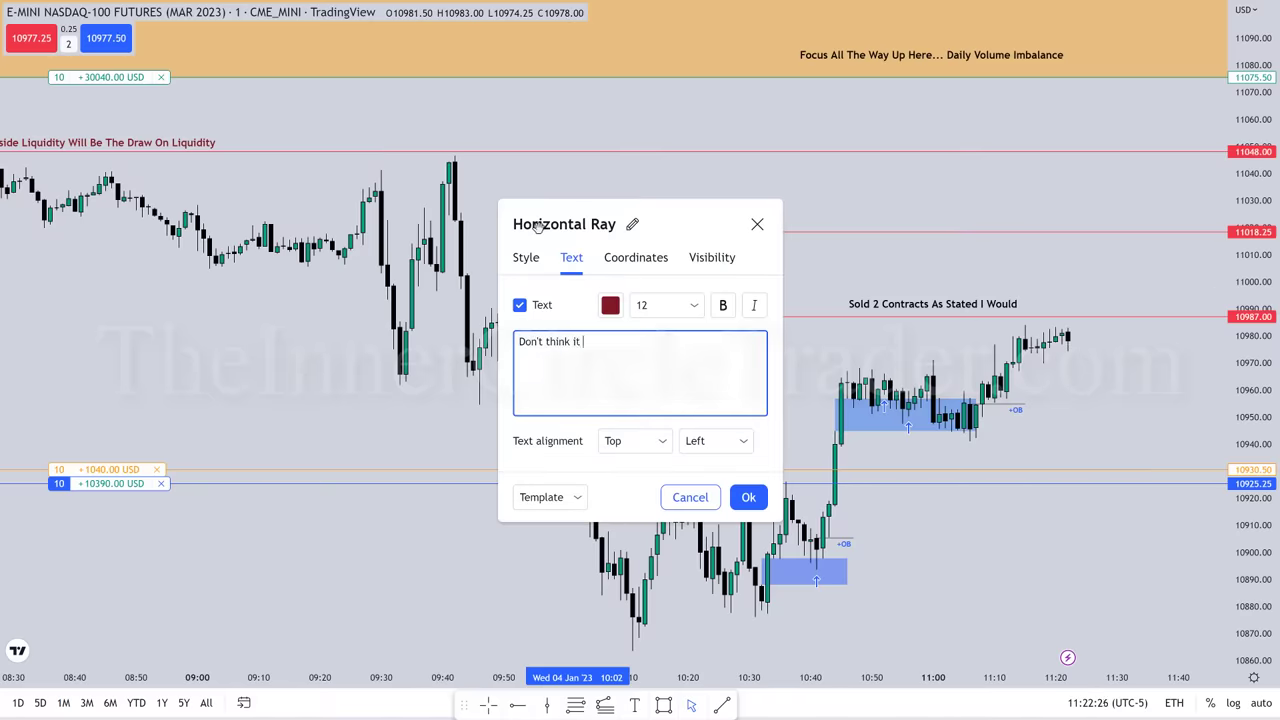
text(is reversing... it is not.  It will pop higher...)
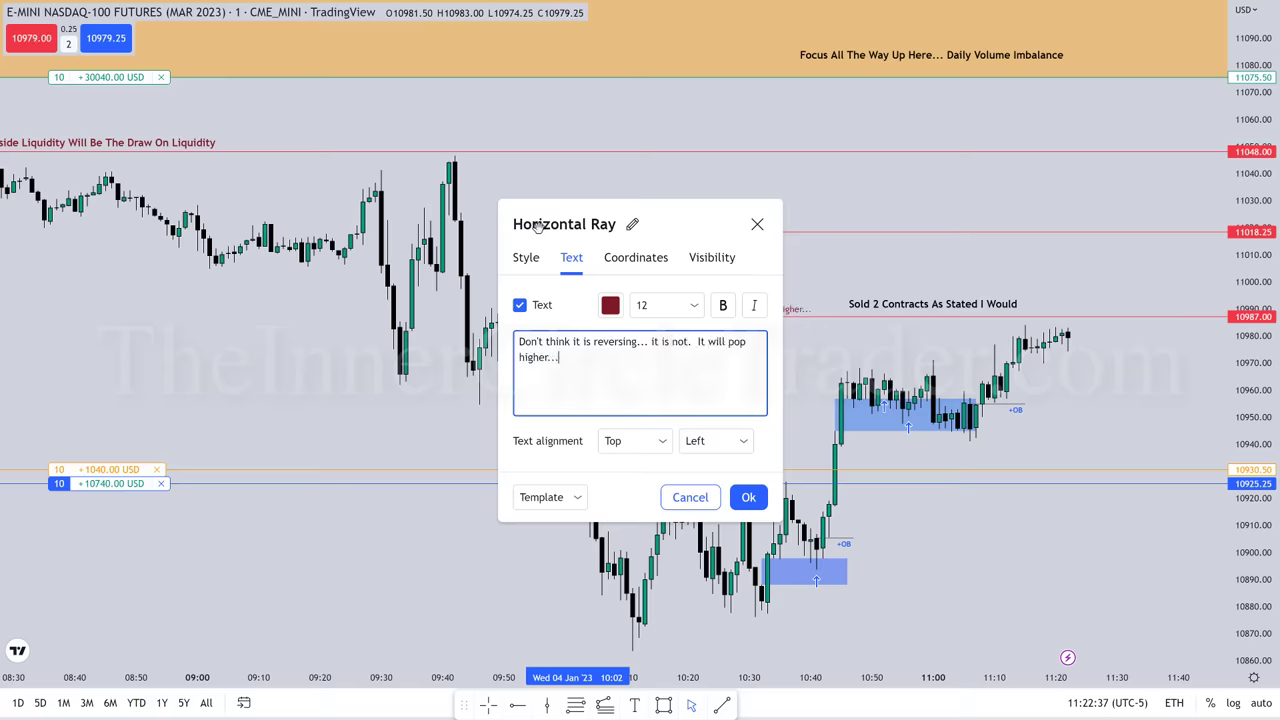
text( allow me to se)
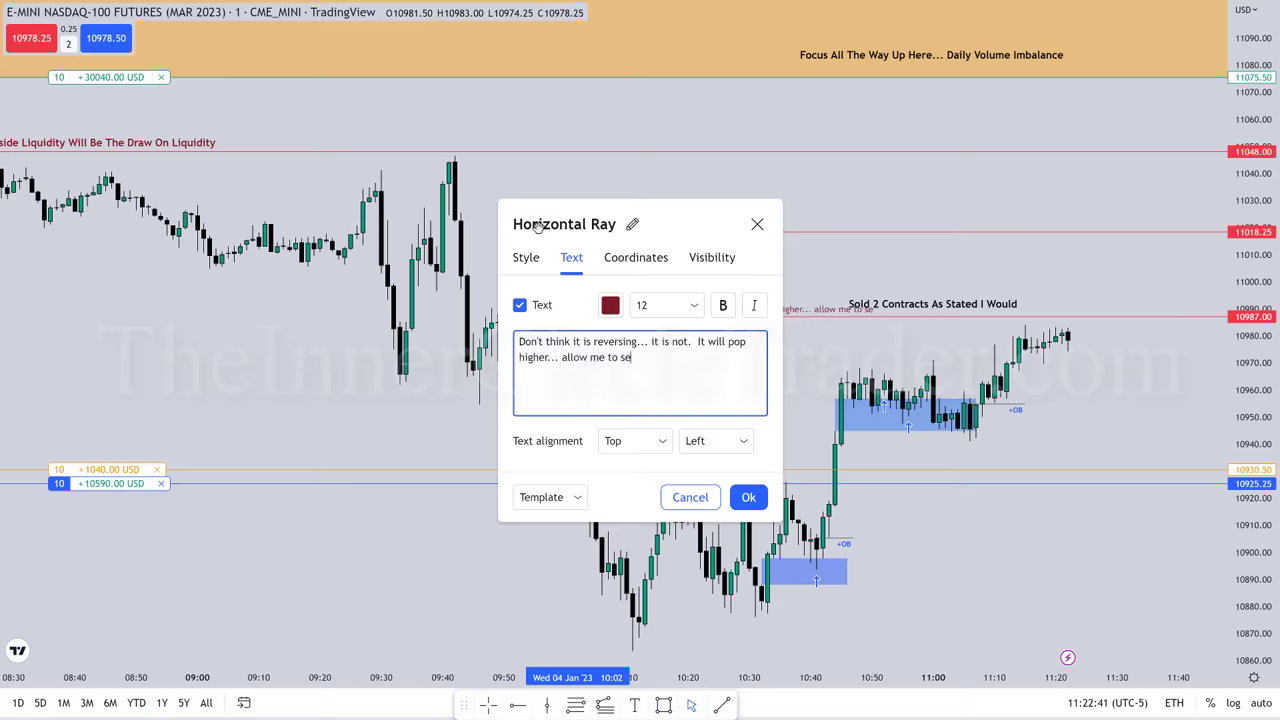
text(ll 2)
click(872, 329)
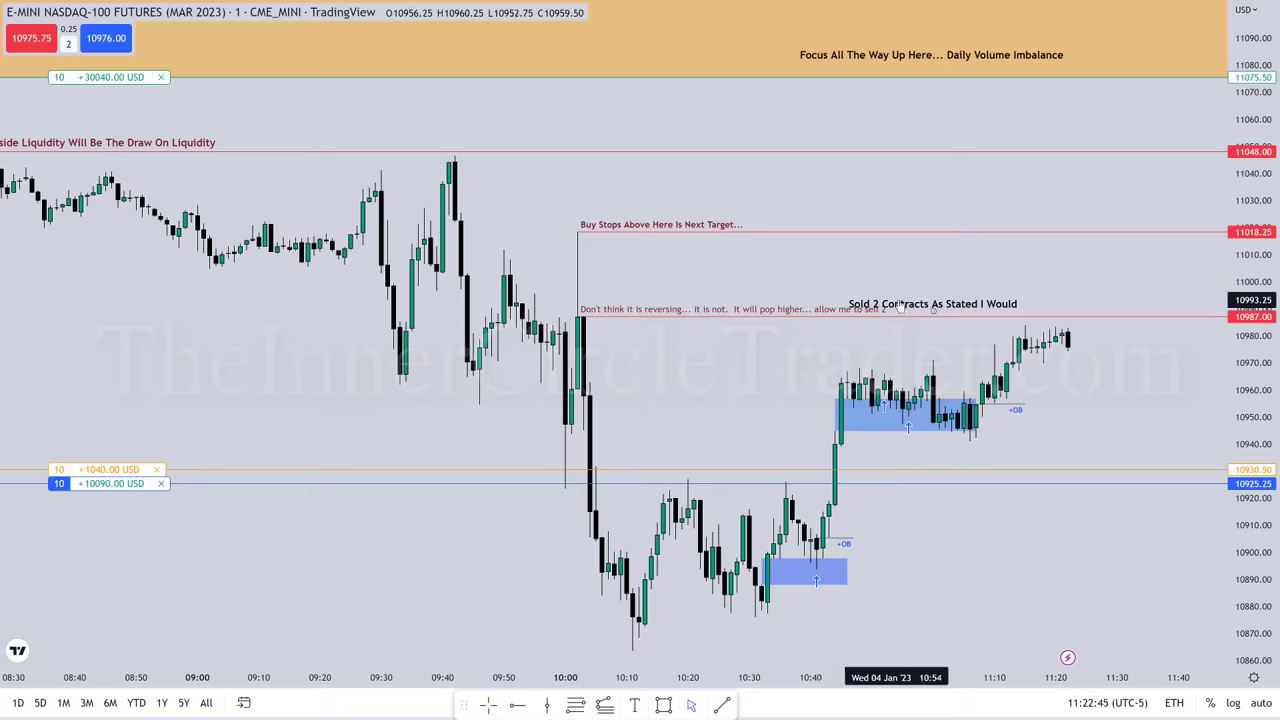
drag(900, 305, 937, 293)
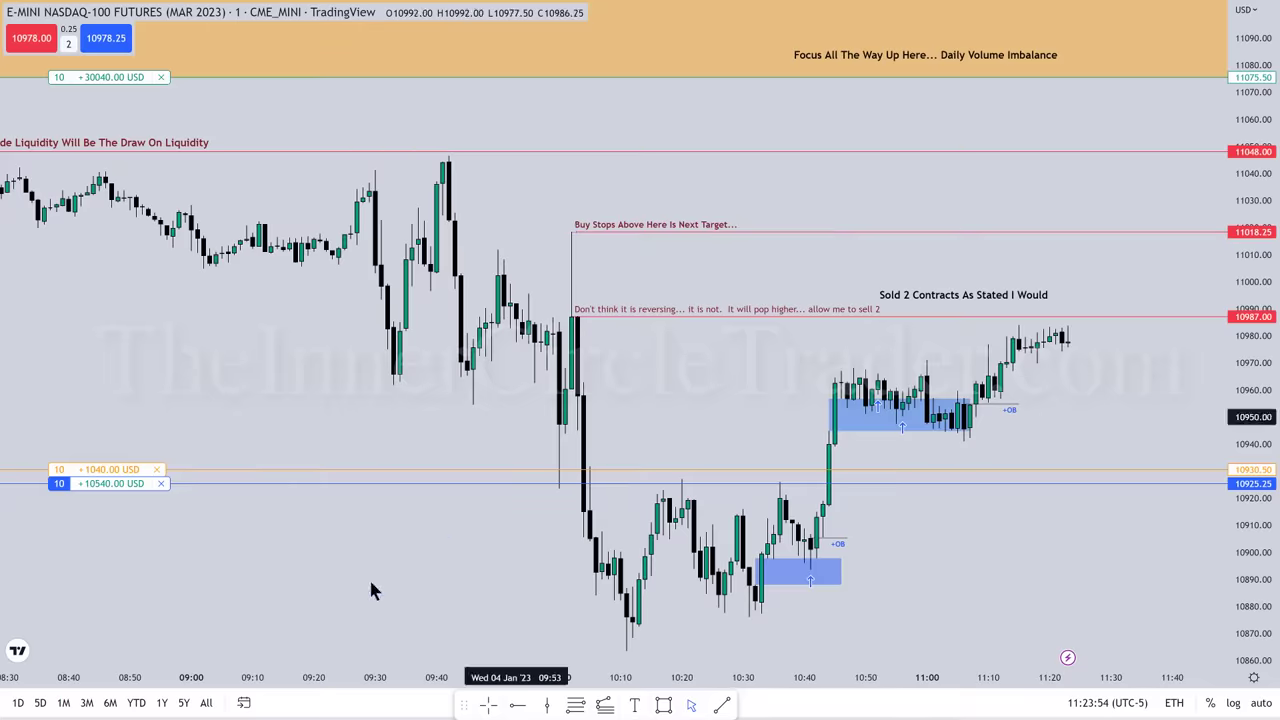
Draw a blue rectangle from about 11:12 to 11:28, spanning roughly 10965 to 10970, below the latest candles
drag(329, 580, 409, 583)
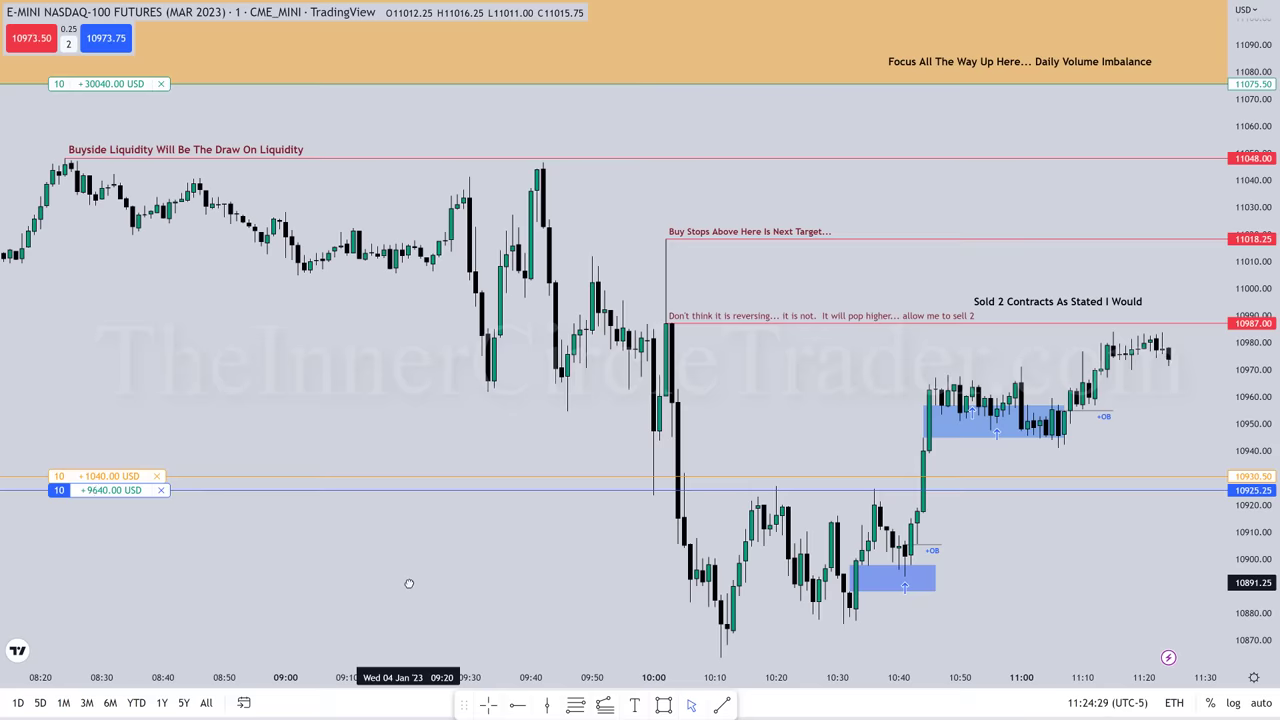
click(663, 704)
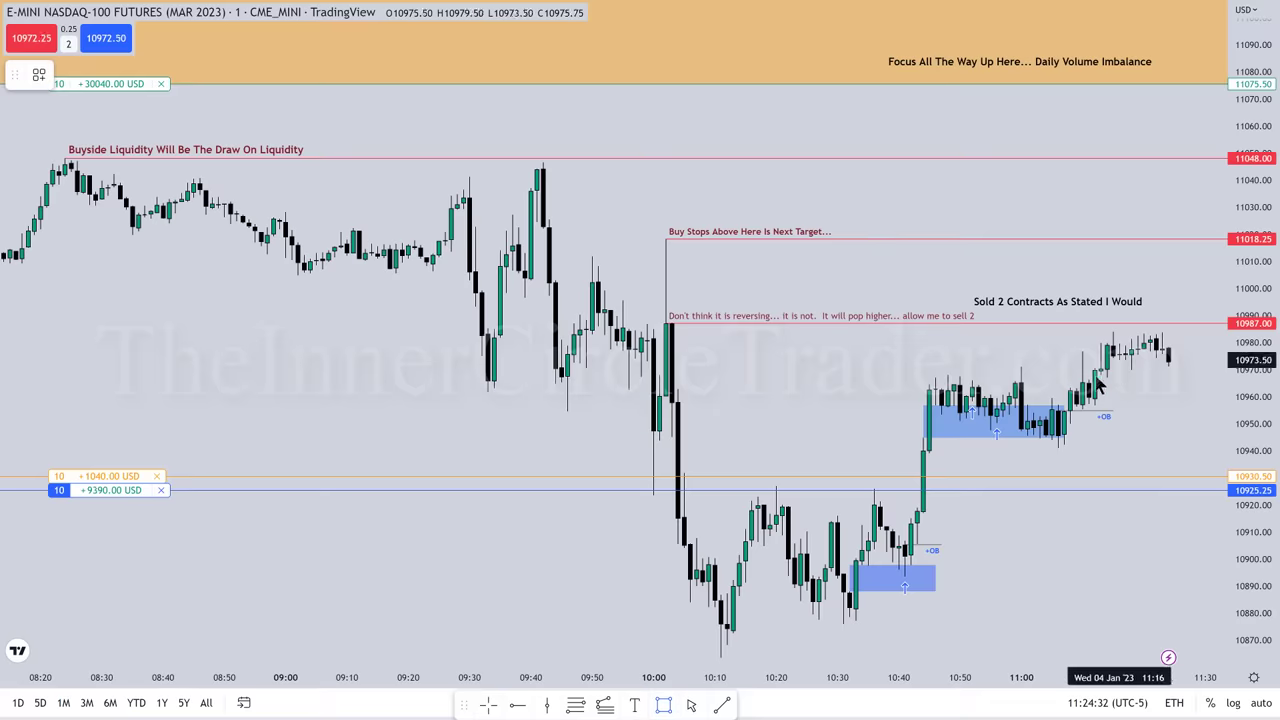
mouse_move(1093, 390)
mouse_down()
mouse_move(1100, 378)
mouse_move(1192, 379)
mouse_up()
click(1173, 429)
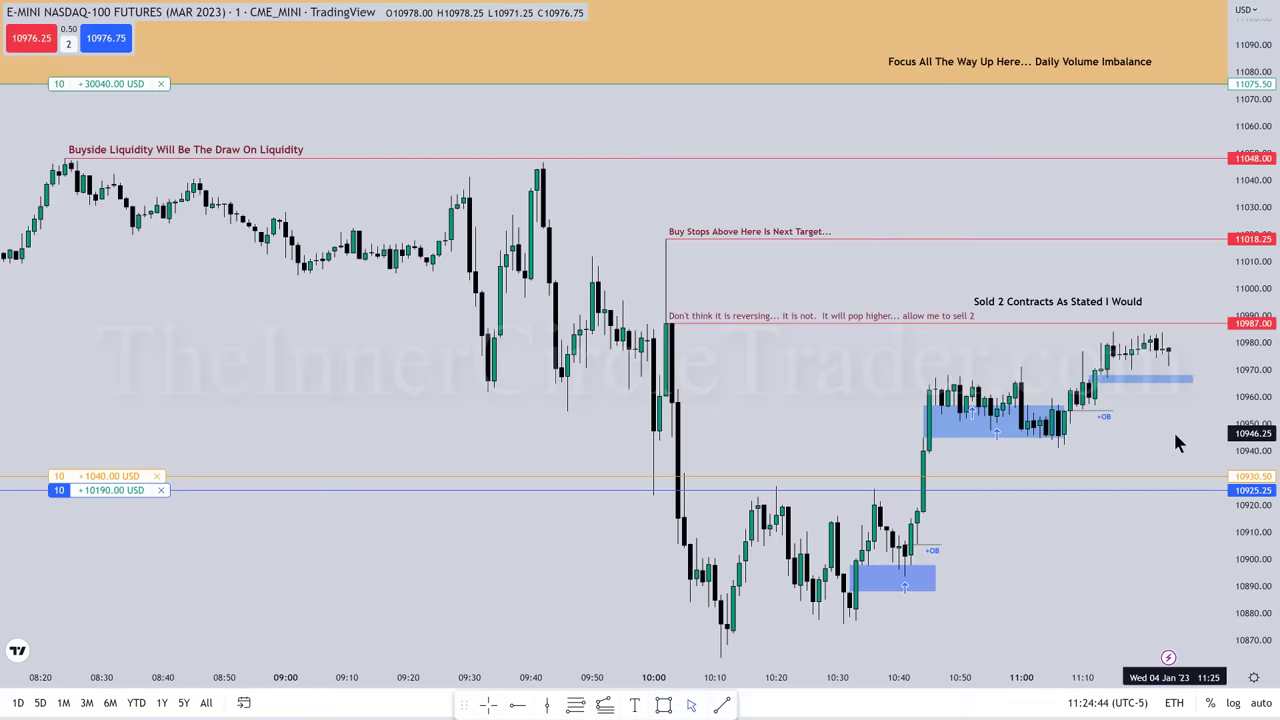
drag(1105, 378, 1111, 370)
click(1144, 405)
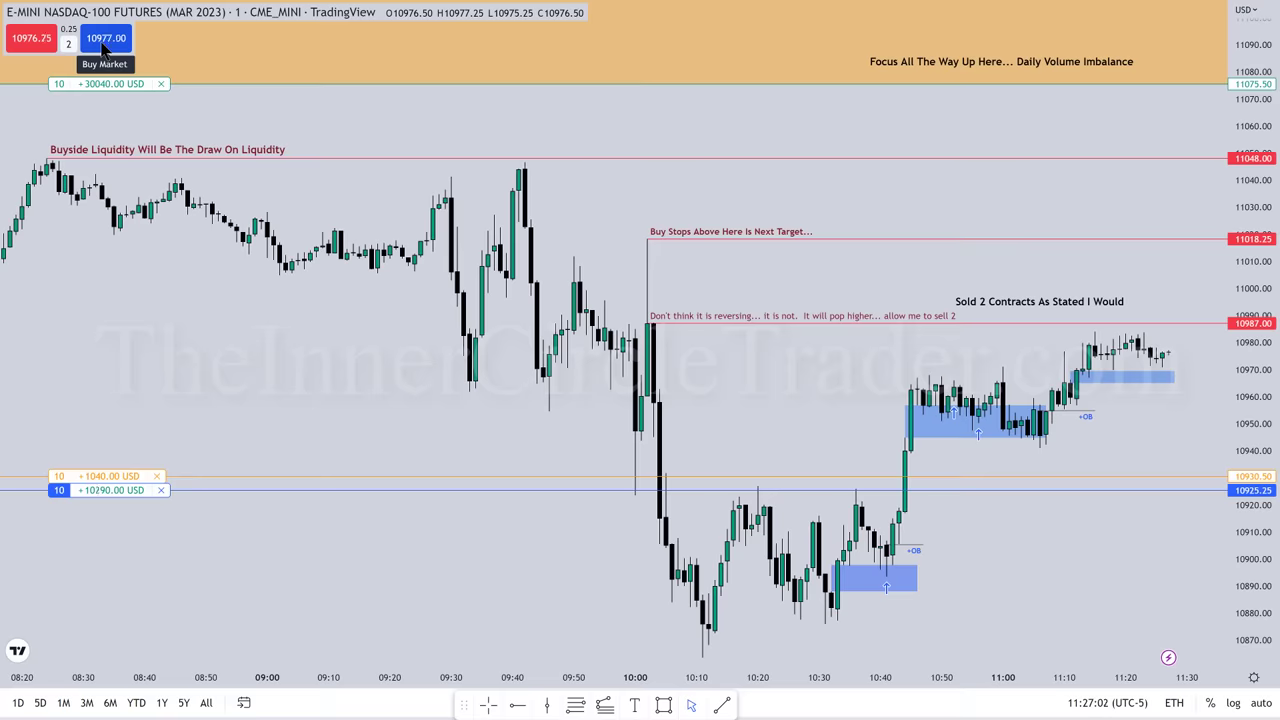
Replace the "Sold 2 Contracts As Stated I Would" note's text with: I had to pretype the "told ya so" lol
double_click(1023, 303)
text(I had t)
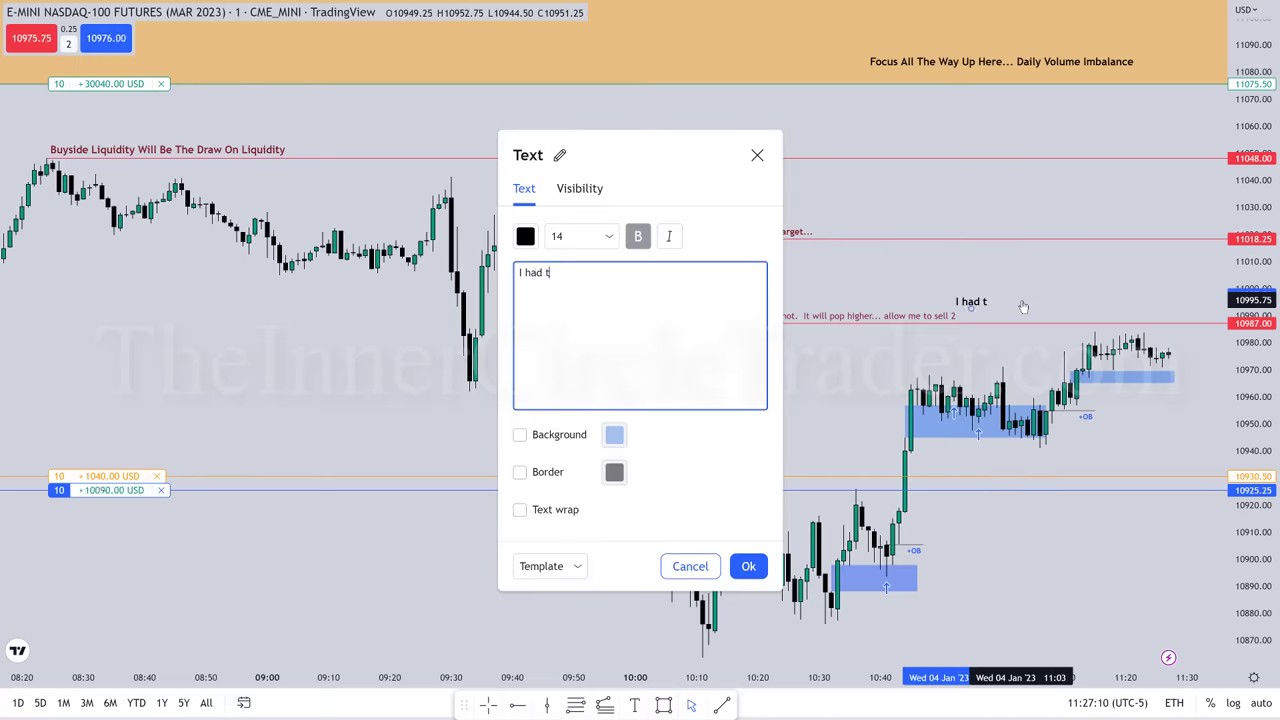
text(o pretype the "told ya so)
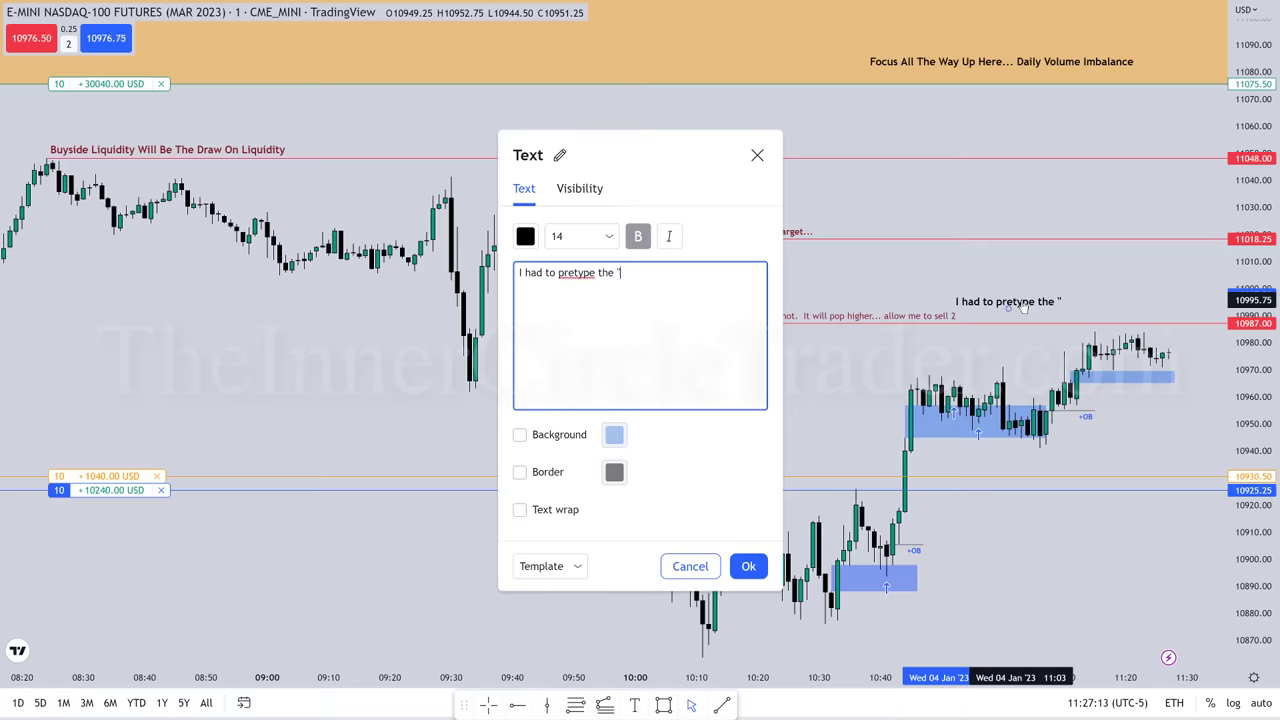
text(" lol)
click(1016, 262)
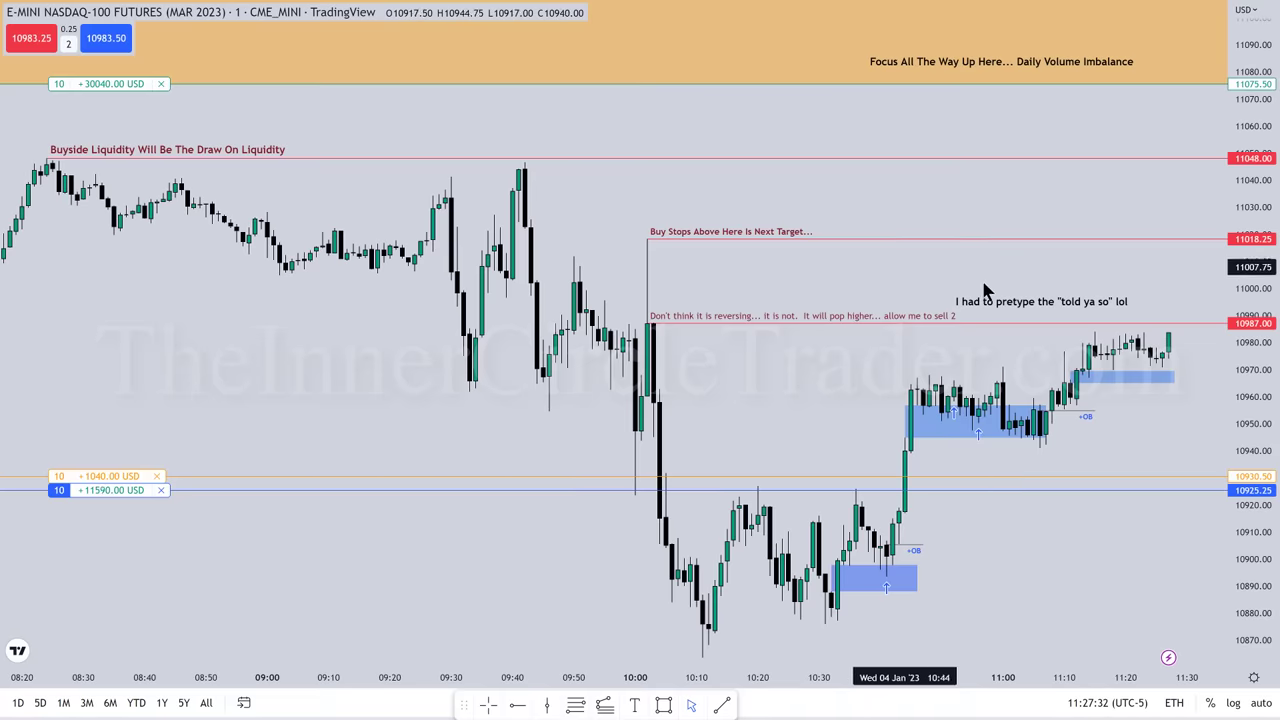
Sell 2 contracts at market from the open long position and dismiss the order notifications
double_click(1013, 305)
key(Escape)
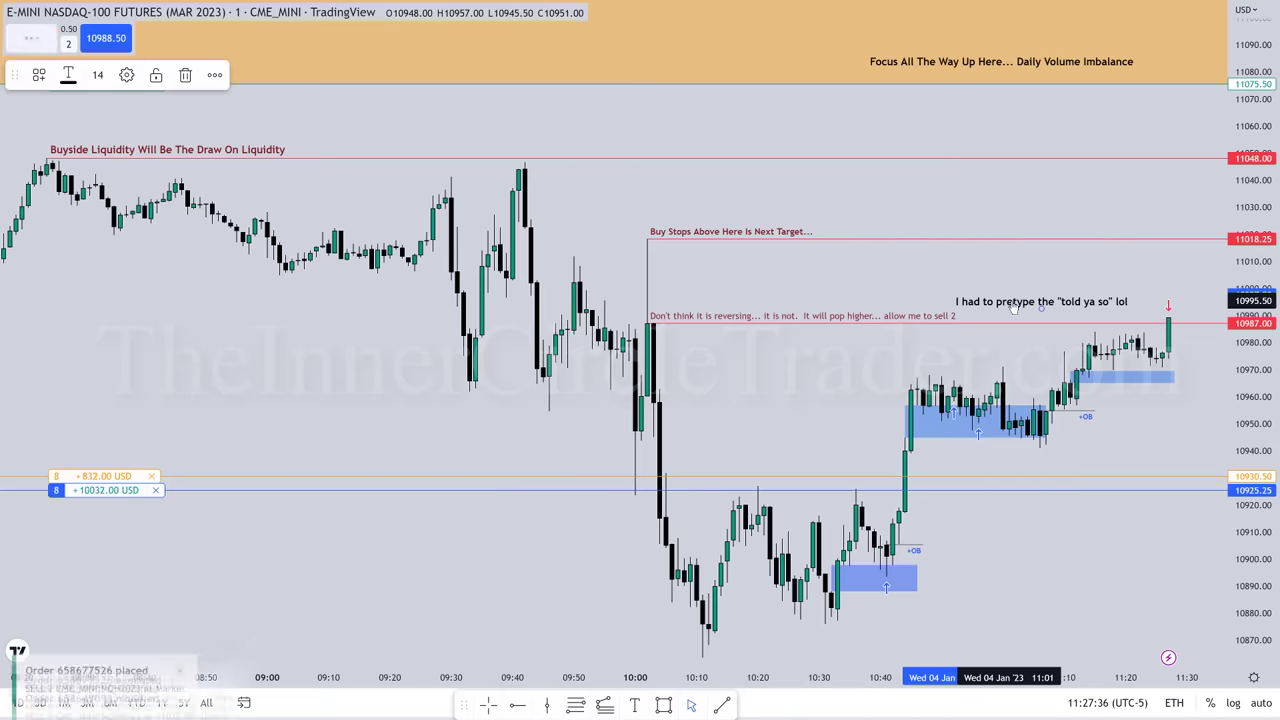
click(180, 479)
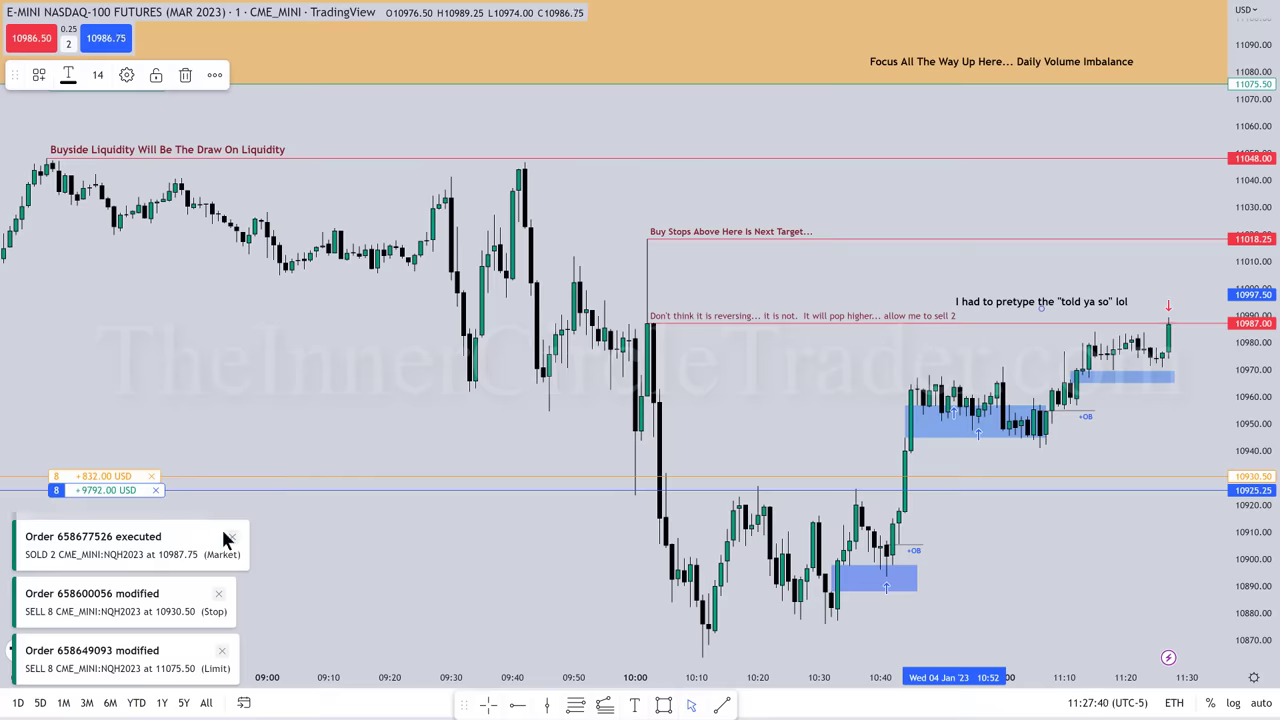
click(232, 536)
click(219, 593)
click(222, 650)
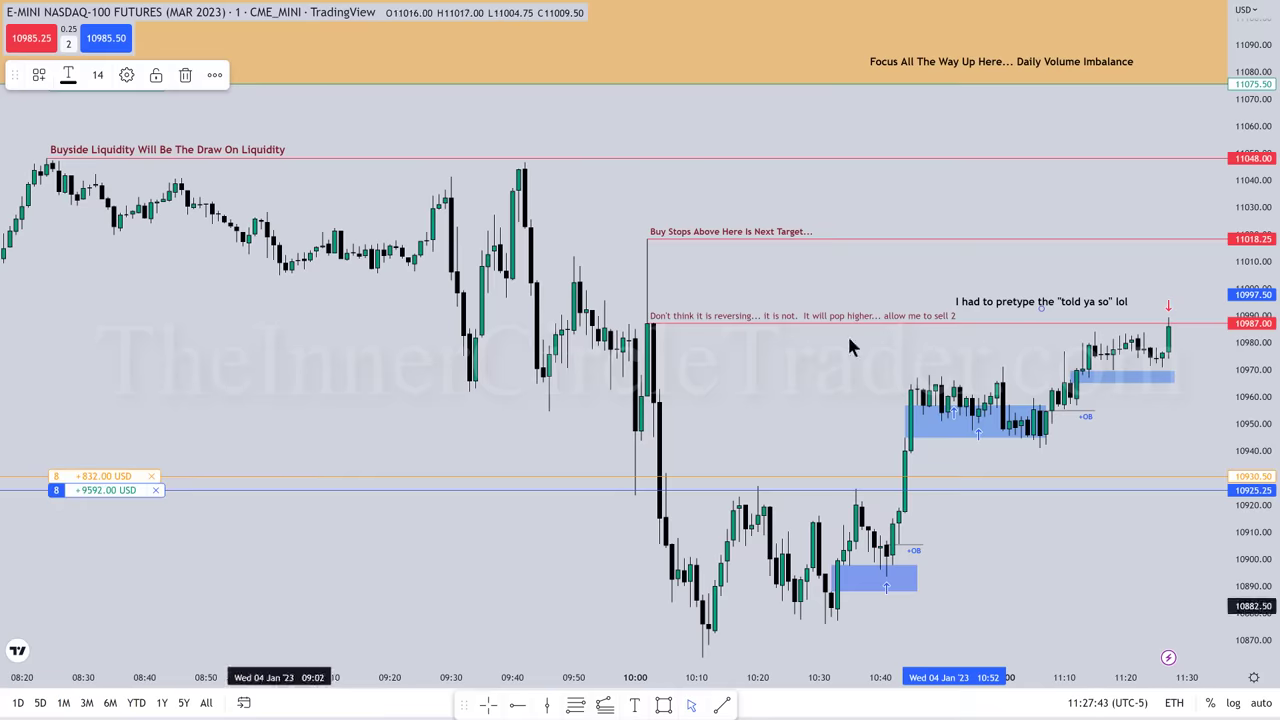
Change the black text note to "Sold 2 Contracts as stated I would" and place it beside the red sell arrow above the 10987.00 ray
double_click(1015, 306)
text(Sold 2 Co)
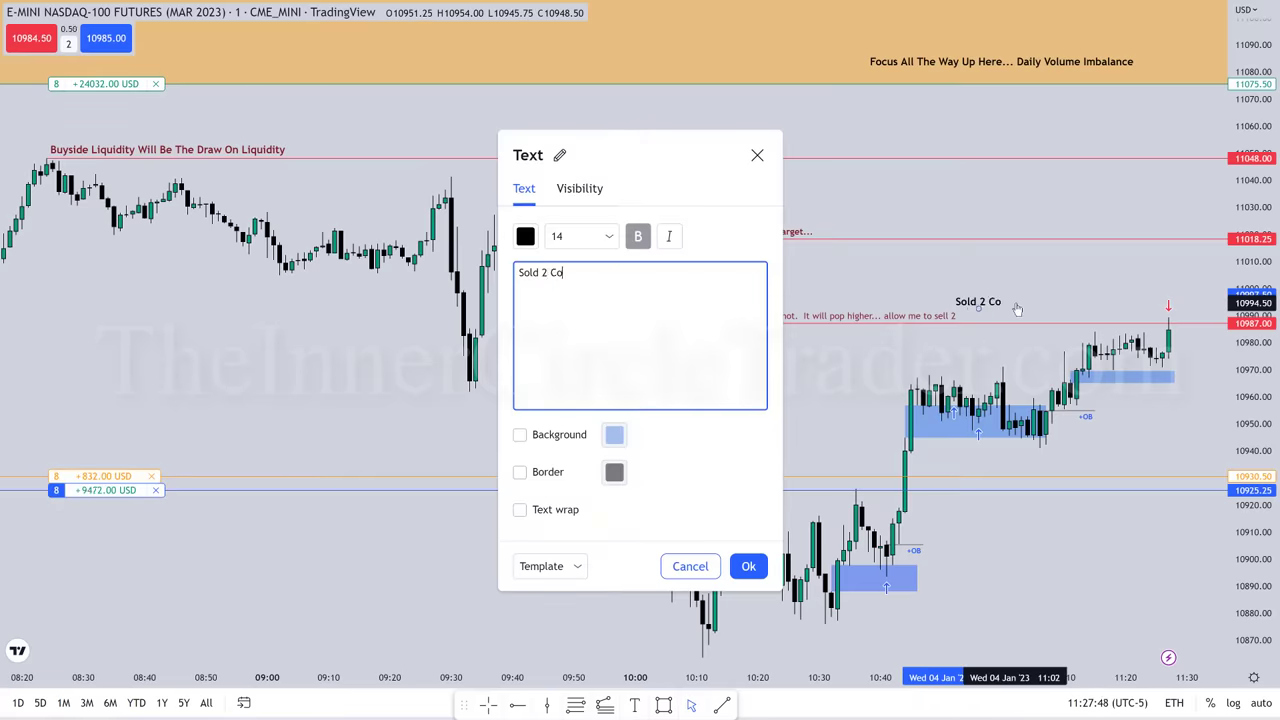
text(ntracts as stated I would)
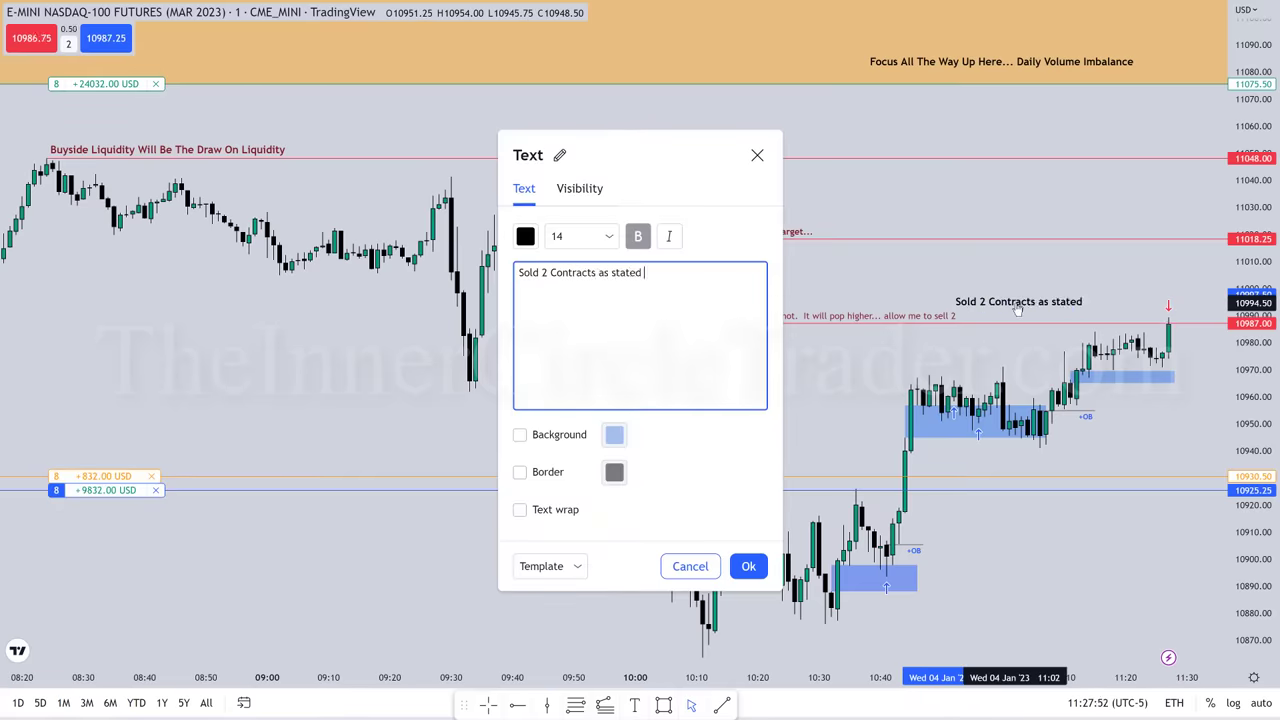
click(1027, 302)
drag(1027, 302, 1058, 307)
click(1018, 280)
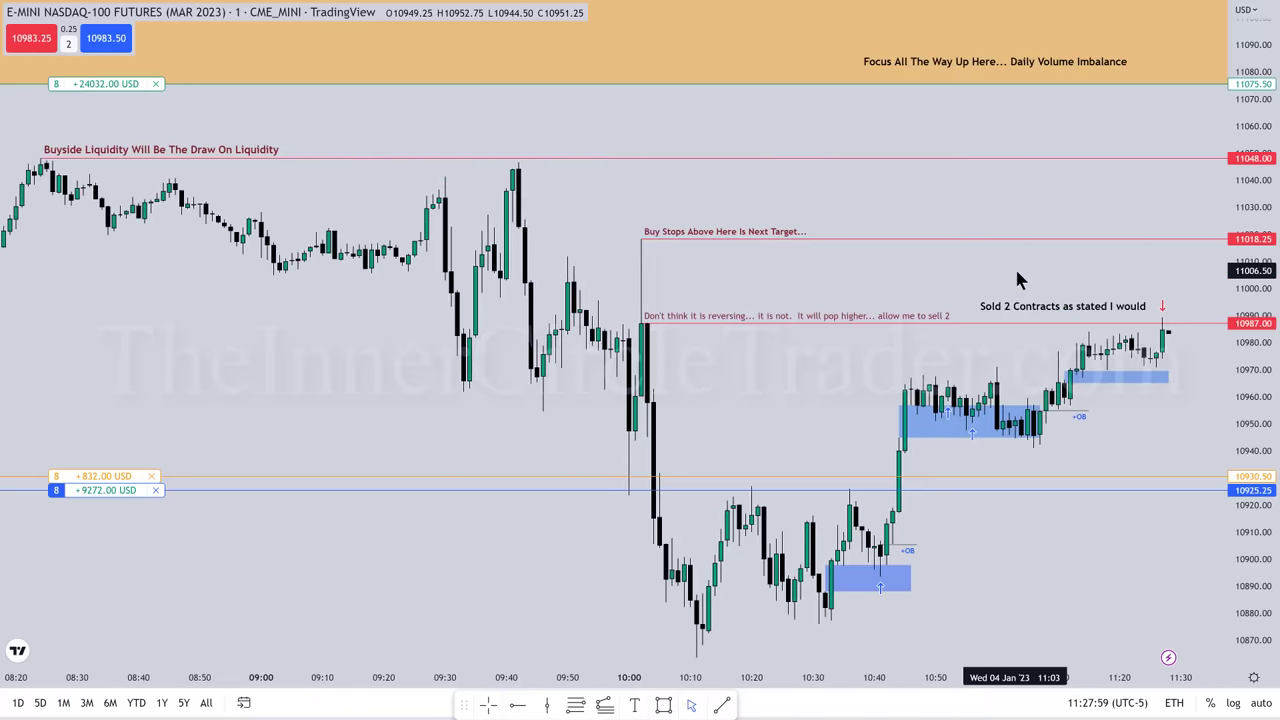
Change the 10987.00 ray's label to: This is a "Speed Bump" not a reversal level... and format it in grey at size 16
click(641, 323)
click(178, 75)
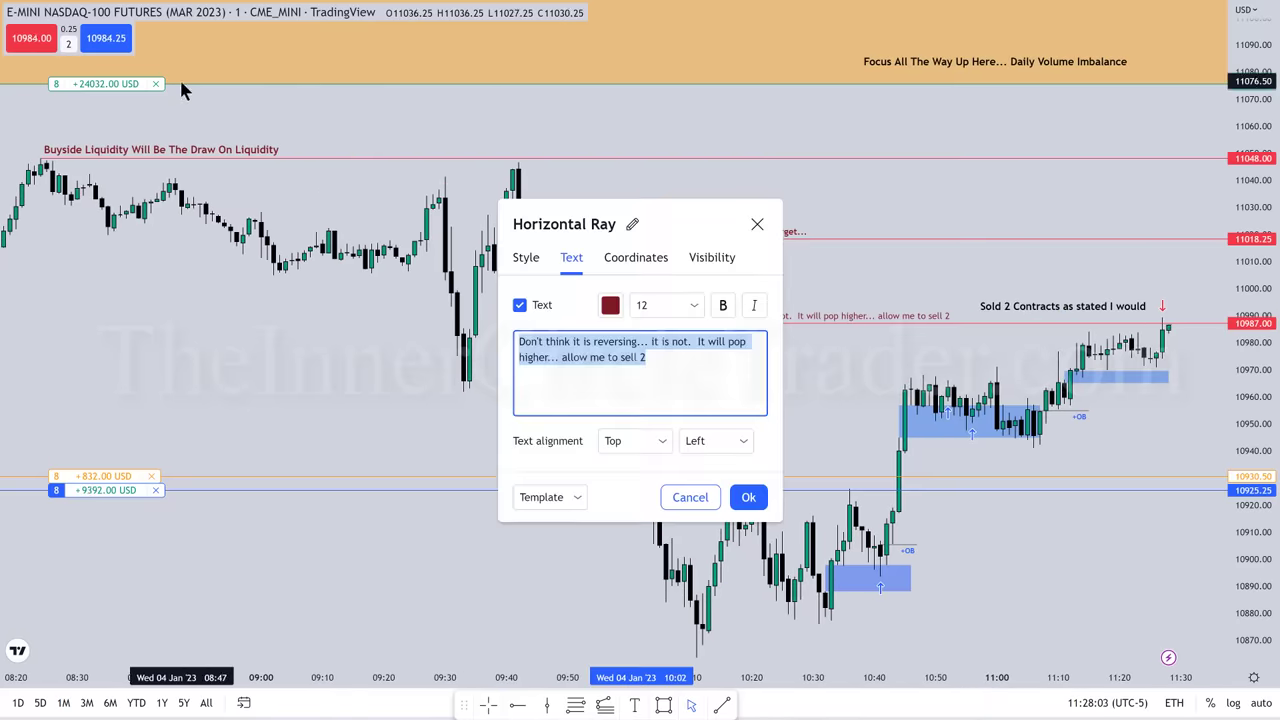
text(This is a "S)
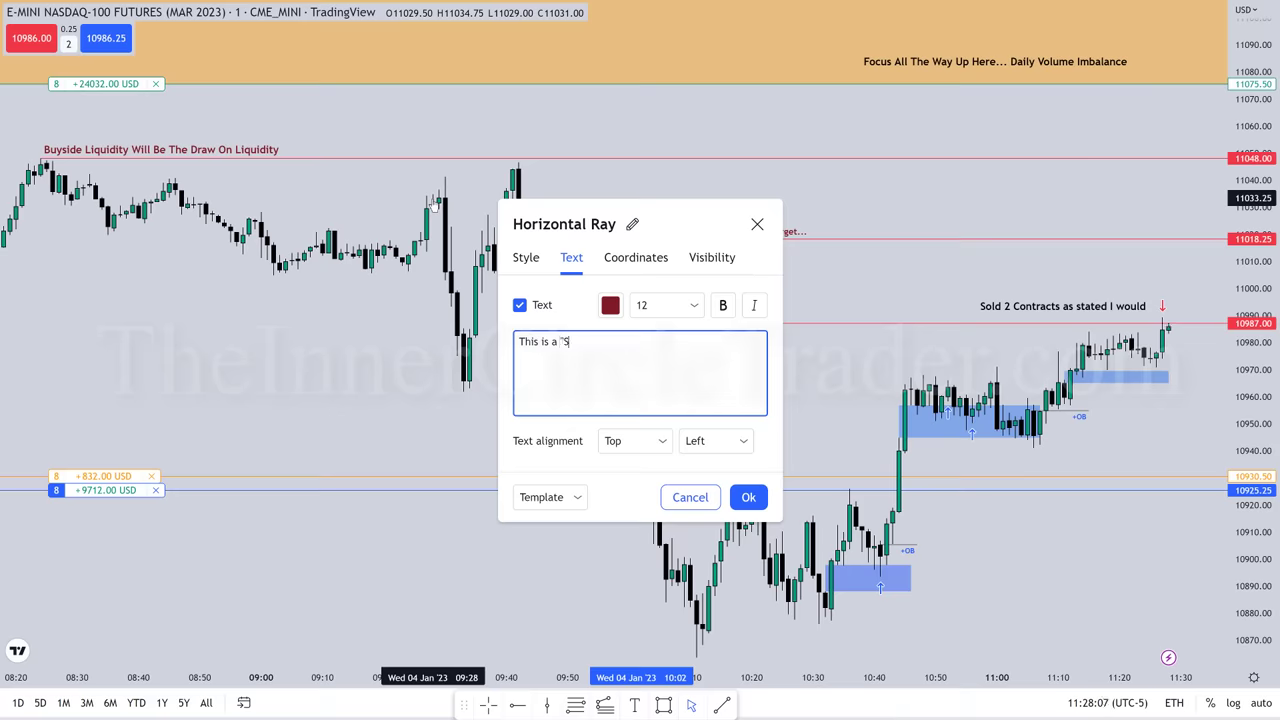
text(peed Bump" not a reversal level...)
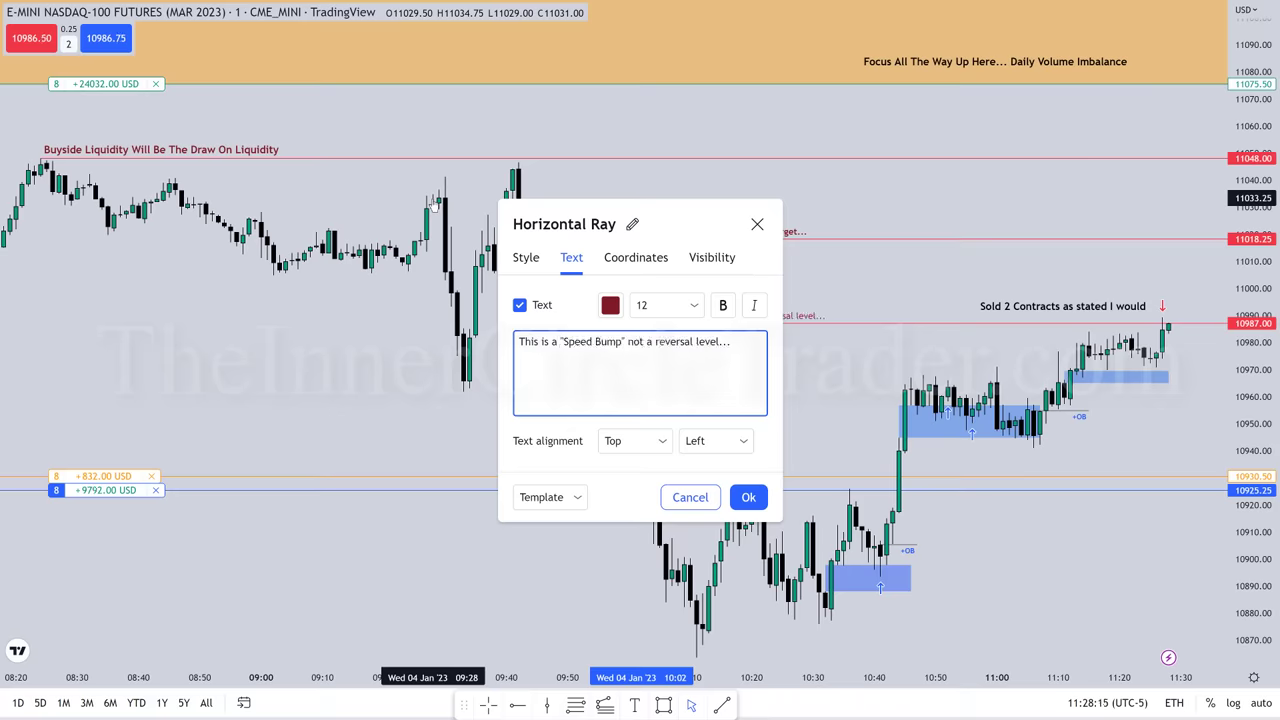
click(663, 306)
click(660, 430)
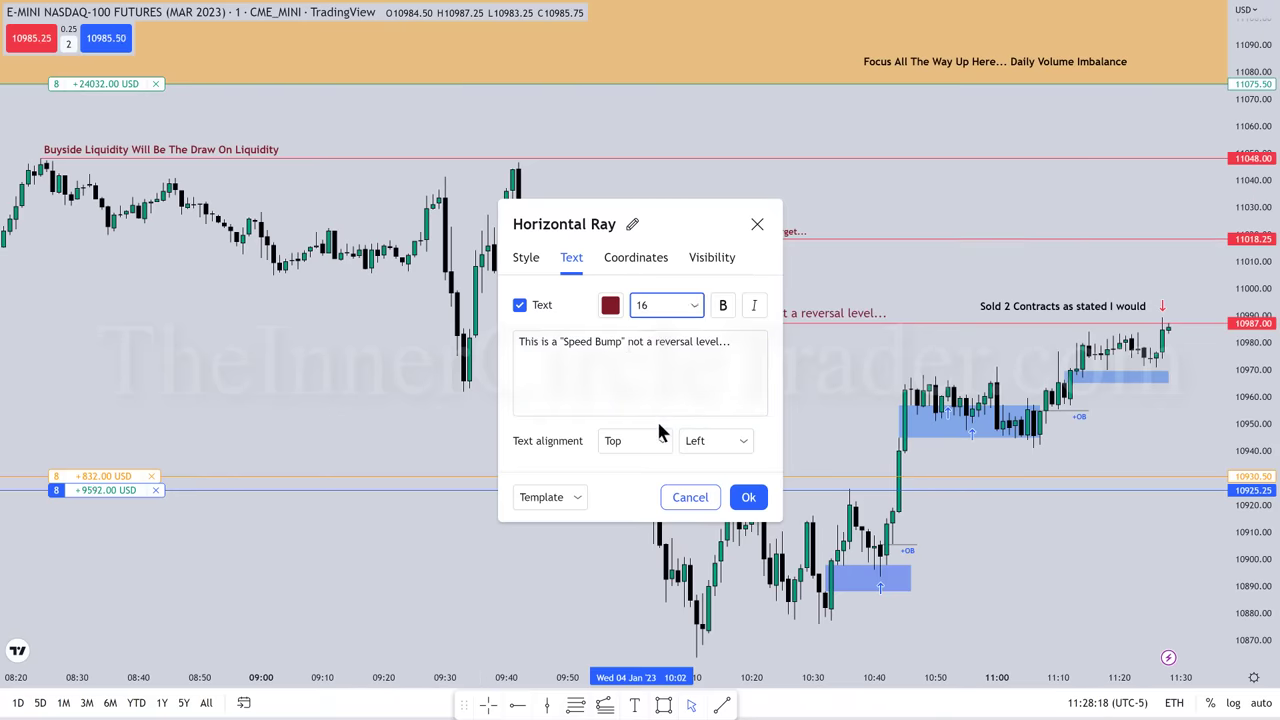
click(611, 306)
click(683, 333)
click(896, 195)
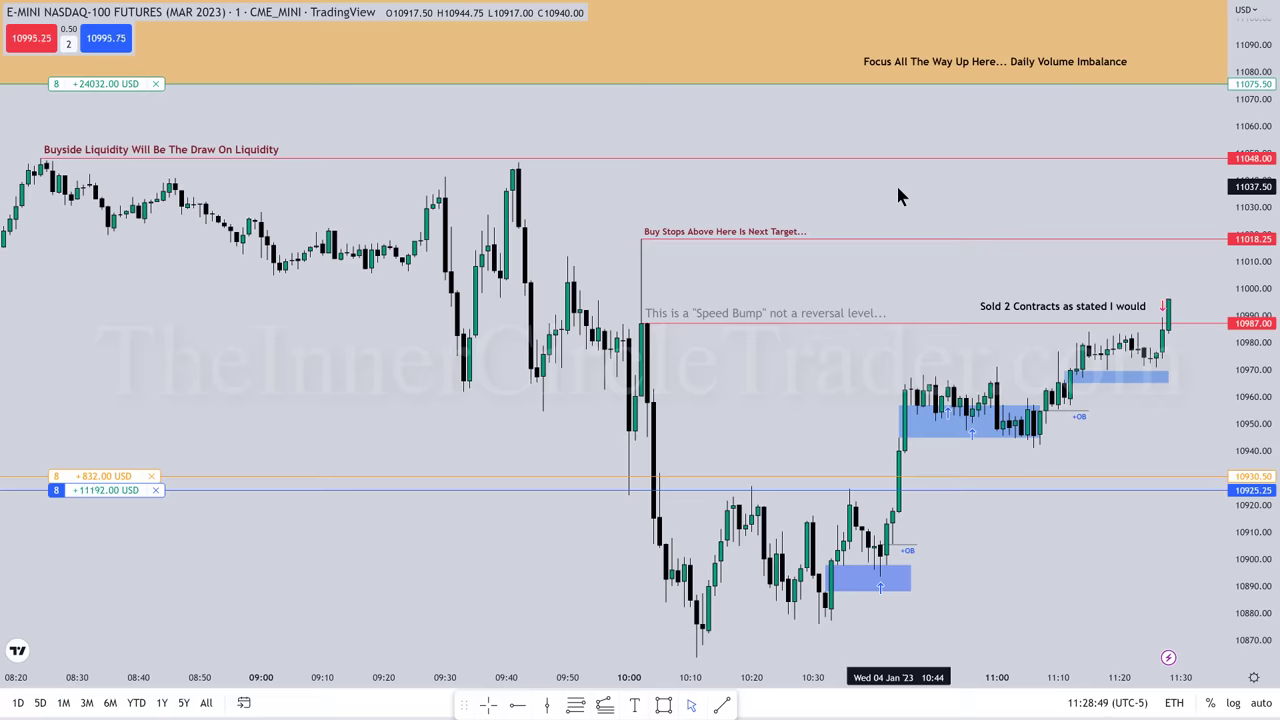
Change the 11018.25 ray's label to "3 contracts will be sold above this level..." and indent it slightly from the ray's start
click(644, 239)
click(179, 75)
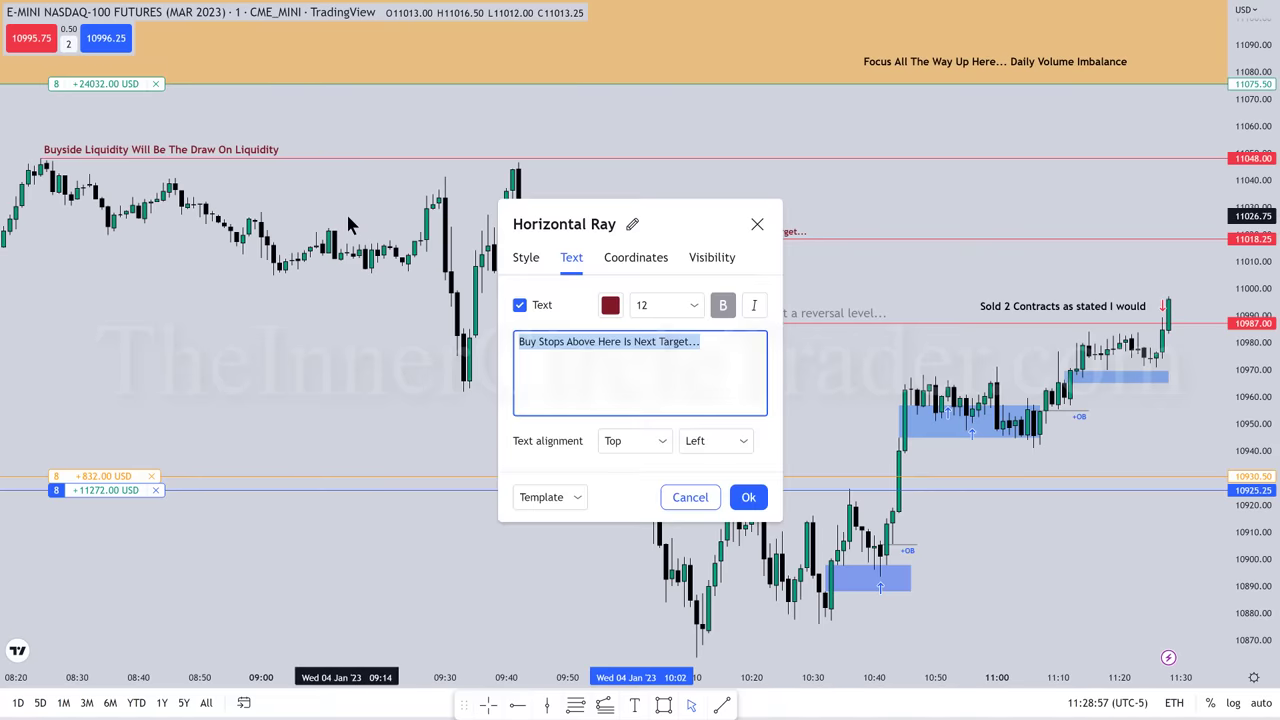
text(3 contracts)
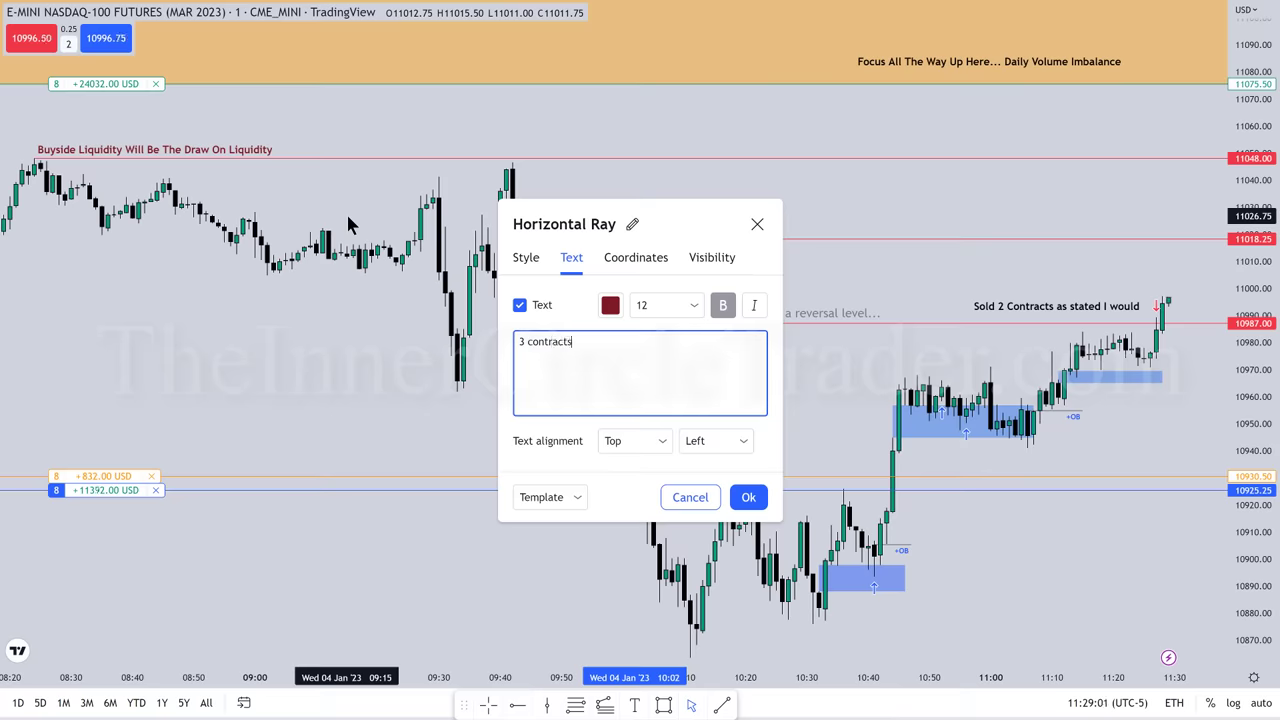
text( will be sold above this level...)
click(519, 341)
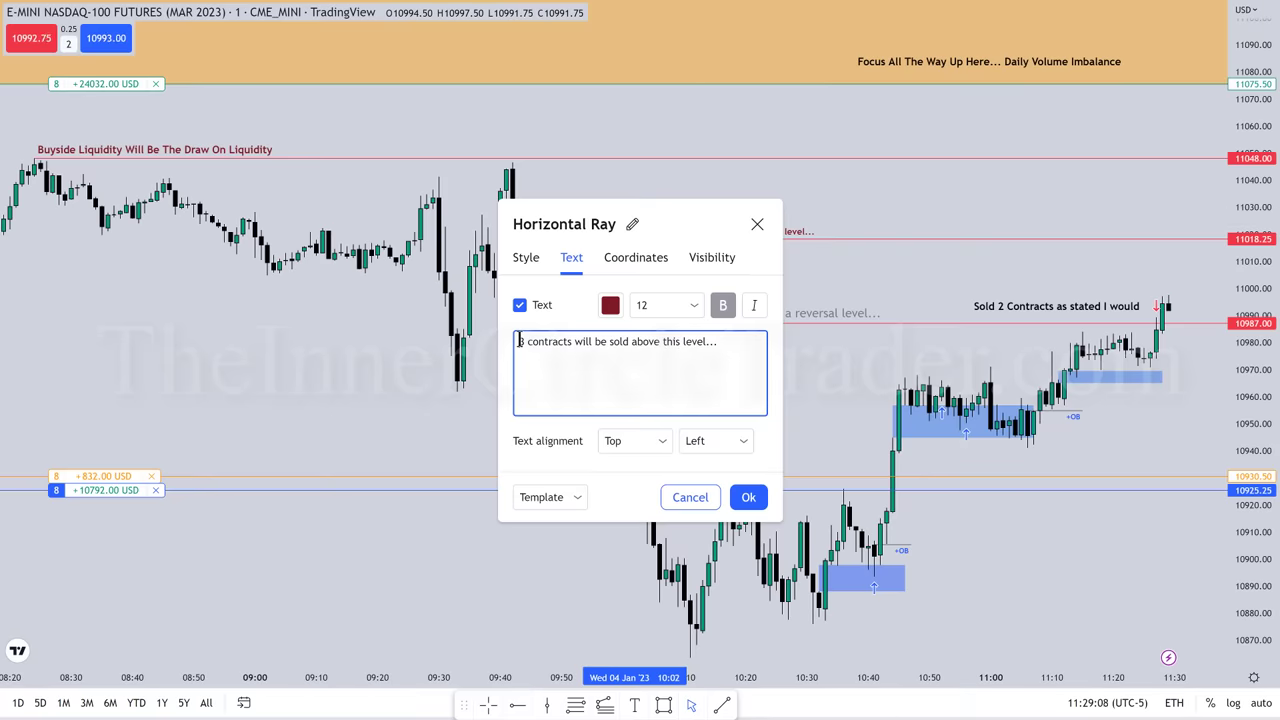
text(-)
click(397, 380)
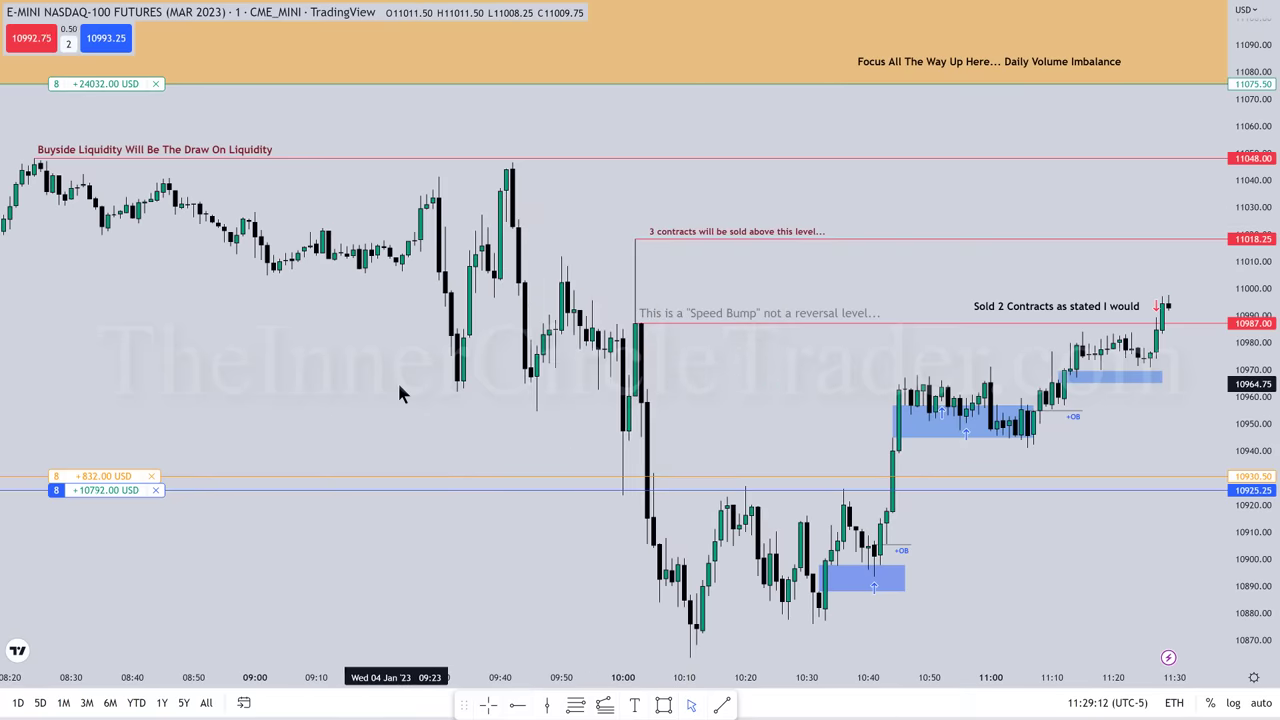
Format the "Sold 2 Contracts as stated I would" note in grey, non-bold, size 11, and reposition it next to the red sell arrow
click(1040, 306)
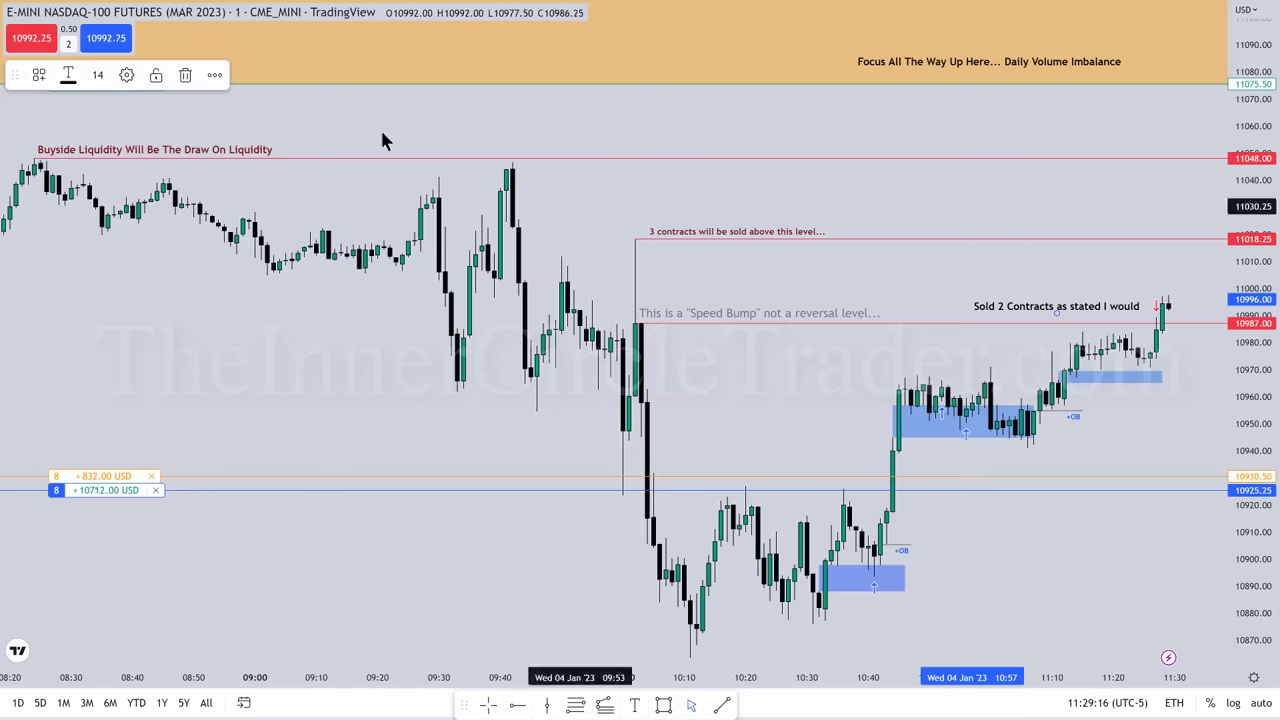
click(68, 78)
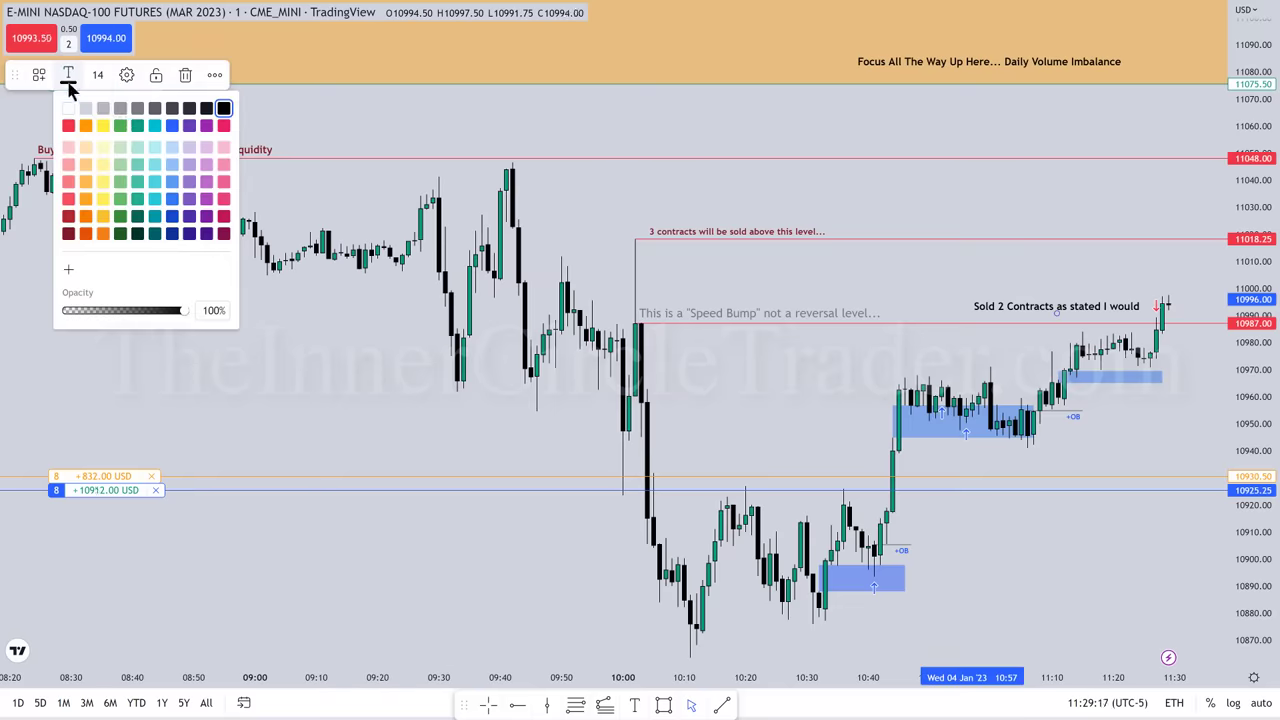
click(126, 75)
click(614, 238)
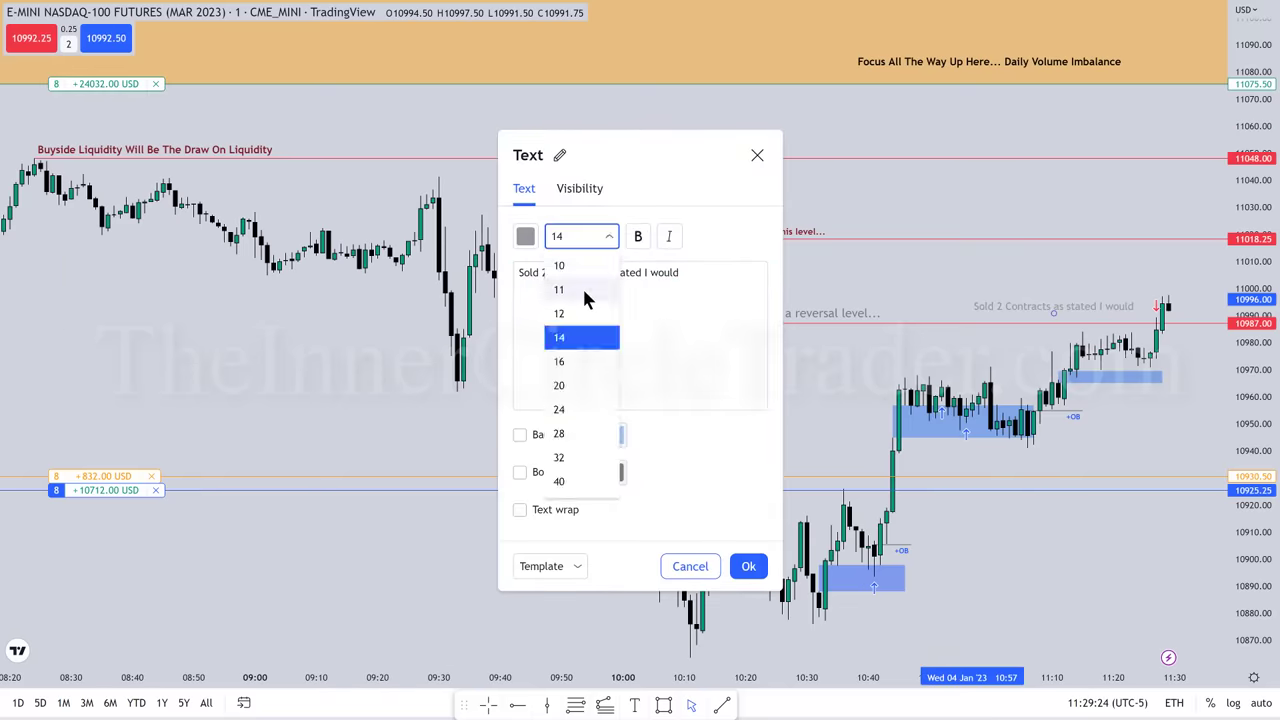
click(582, 286)
click(1000, 297)
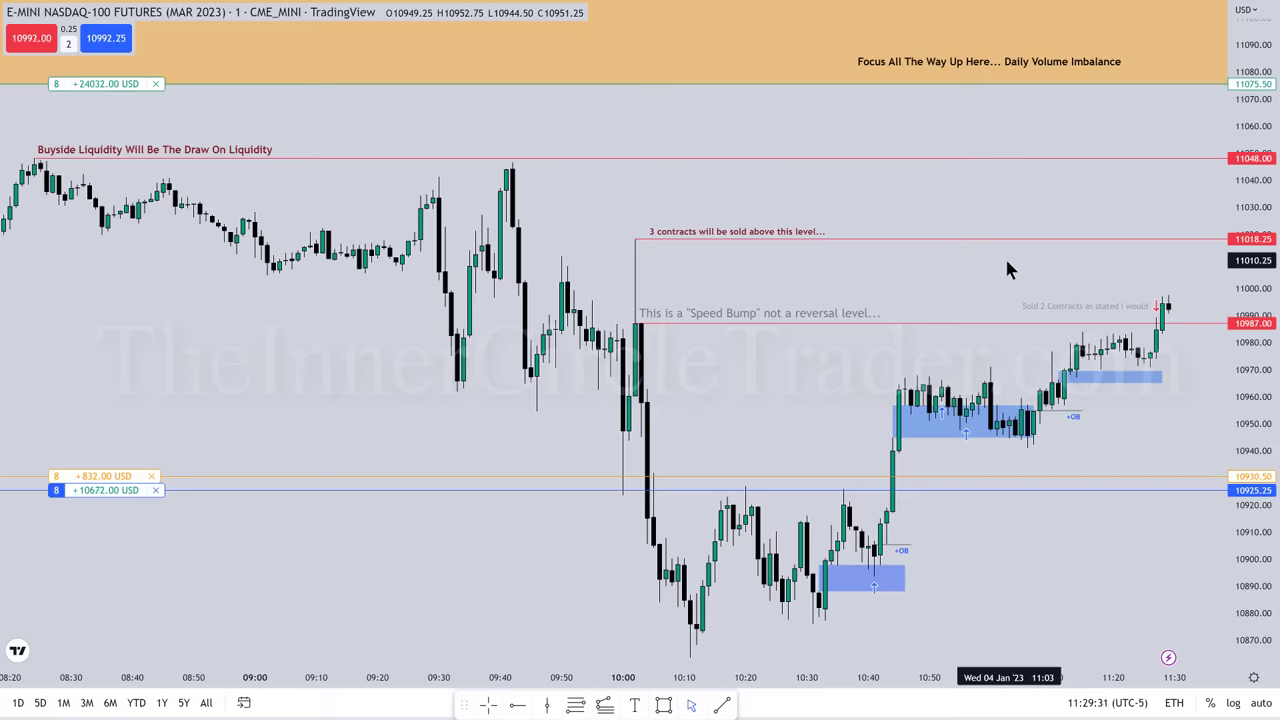
Recolor the 10987.00 ray grey and format its label in lighter grey at size 11
click(636, 322)
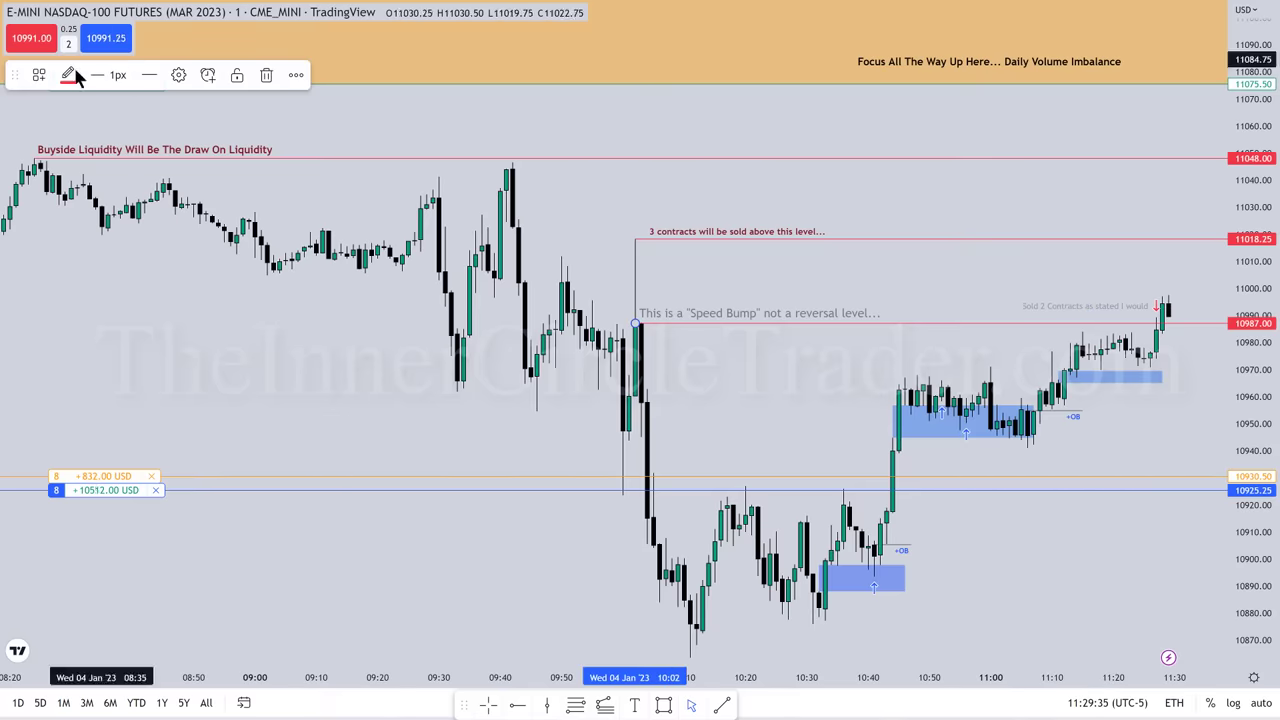
click(69, 75)
click(178, 75)
click(610, 305)
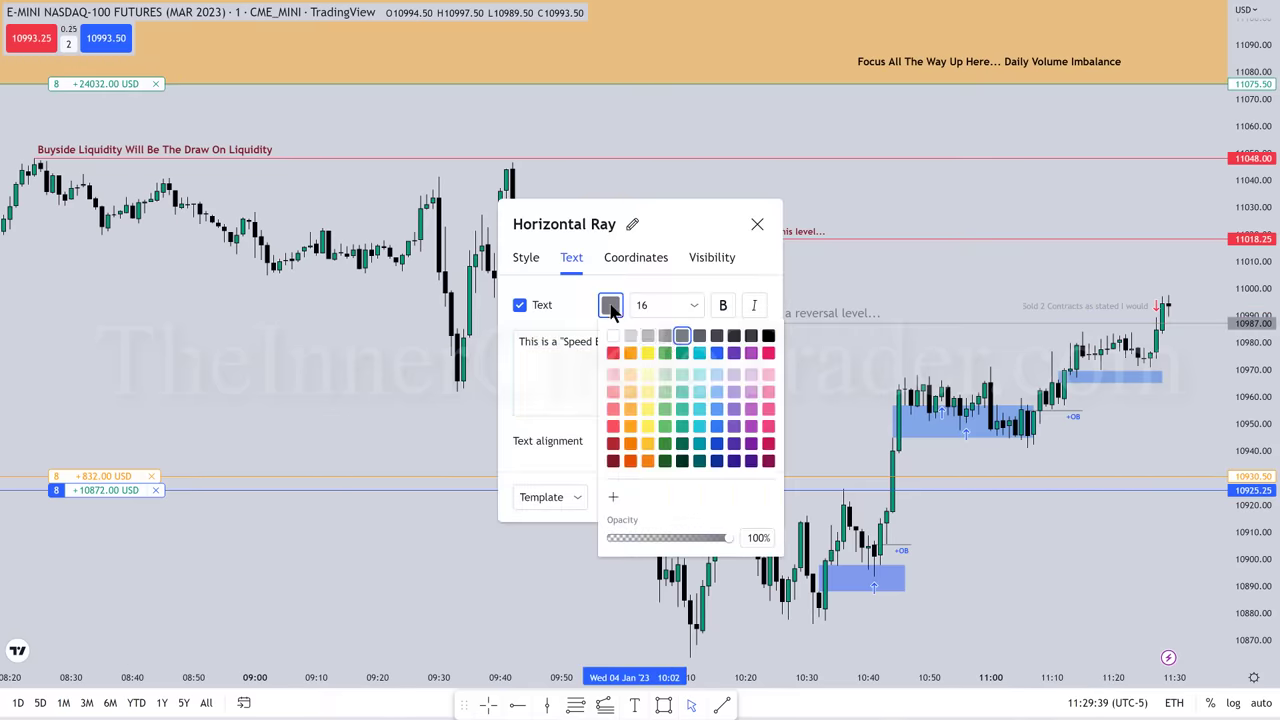
click(662, 305)
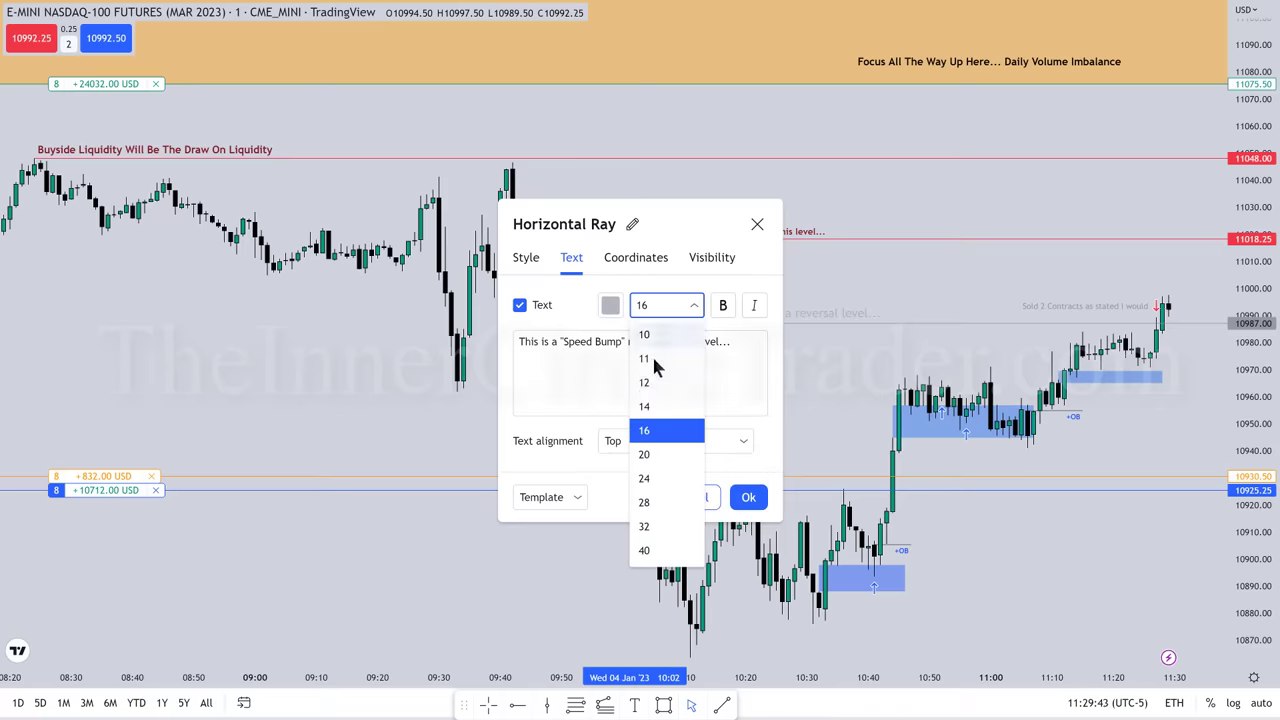
click(647, 367)
click(931, 182)
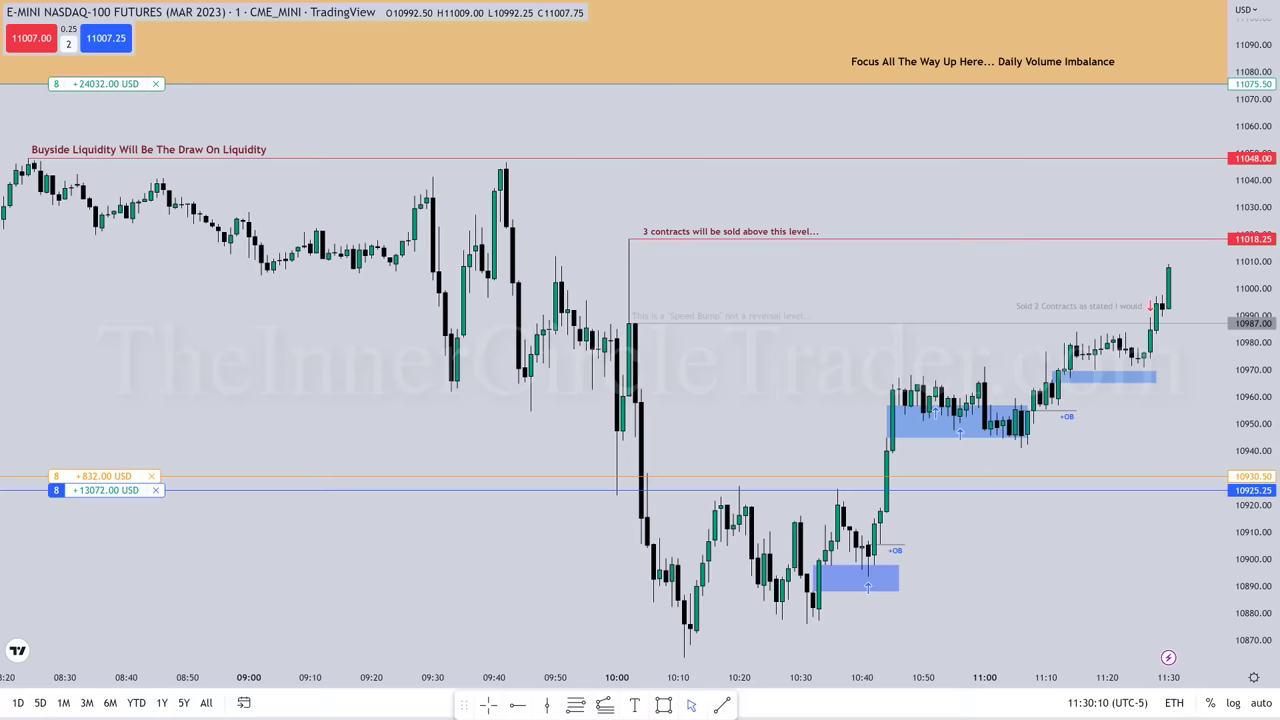
Set the order quantity to 1, sell three contracts one at a time at market, and dismiss the order notifications
click(69, 45)
click(320, 132)
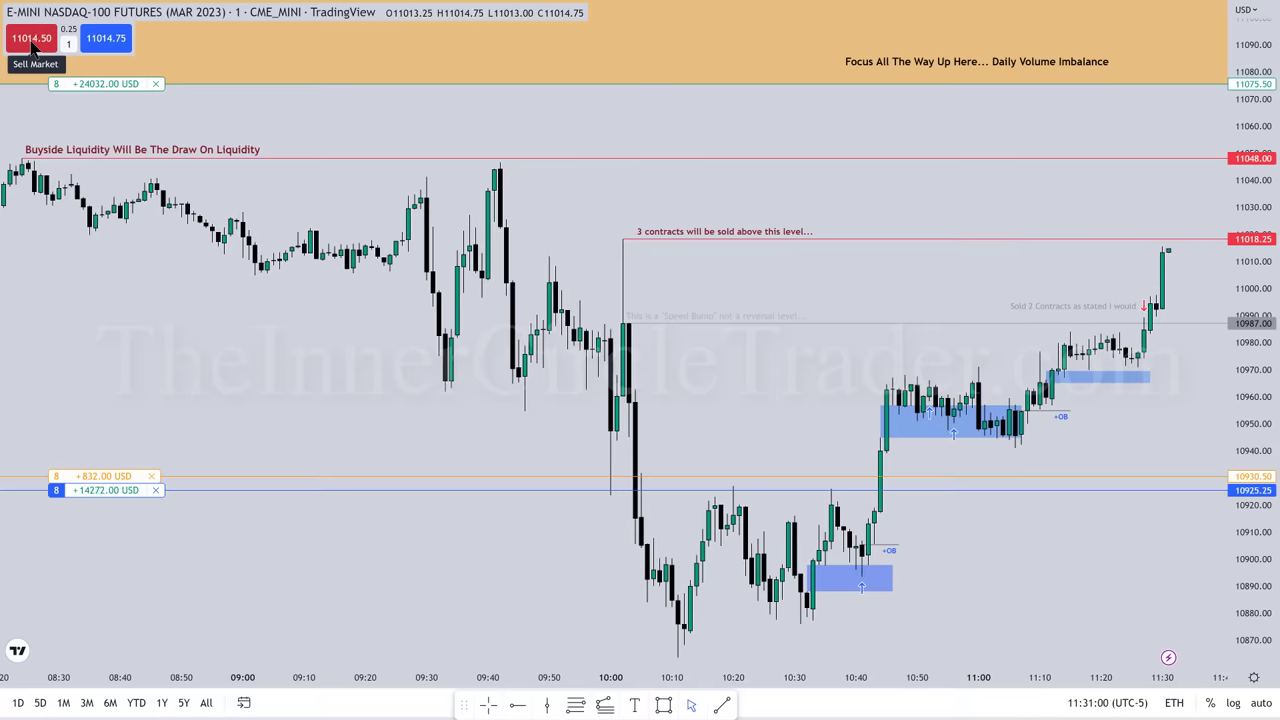
click(33, 47)
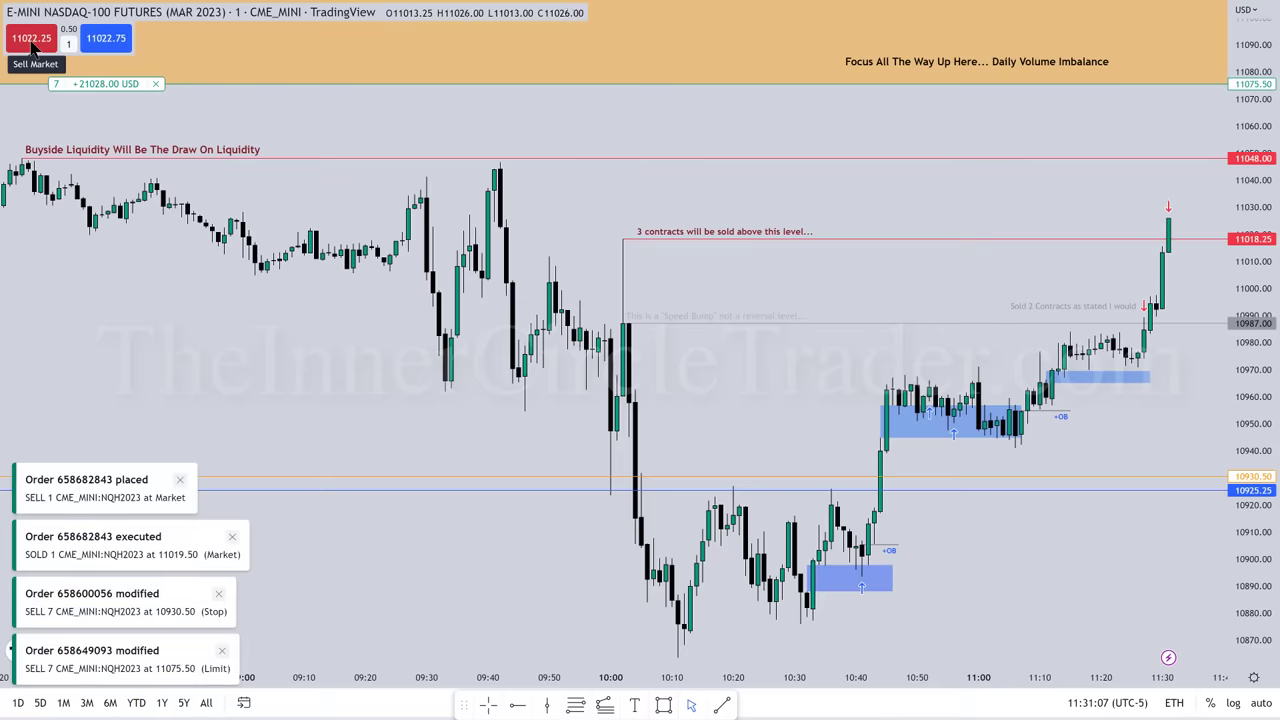
click(33, 47)
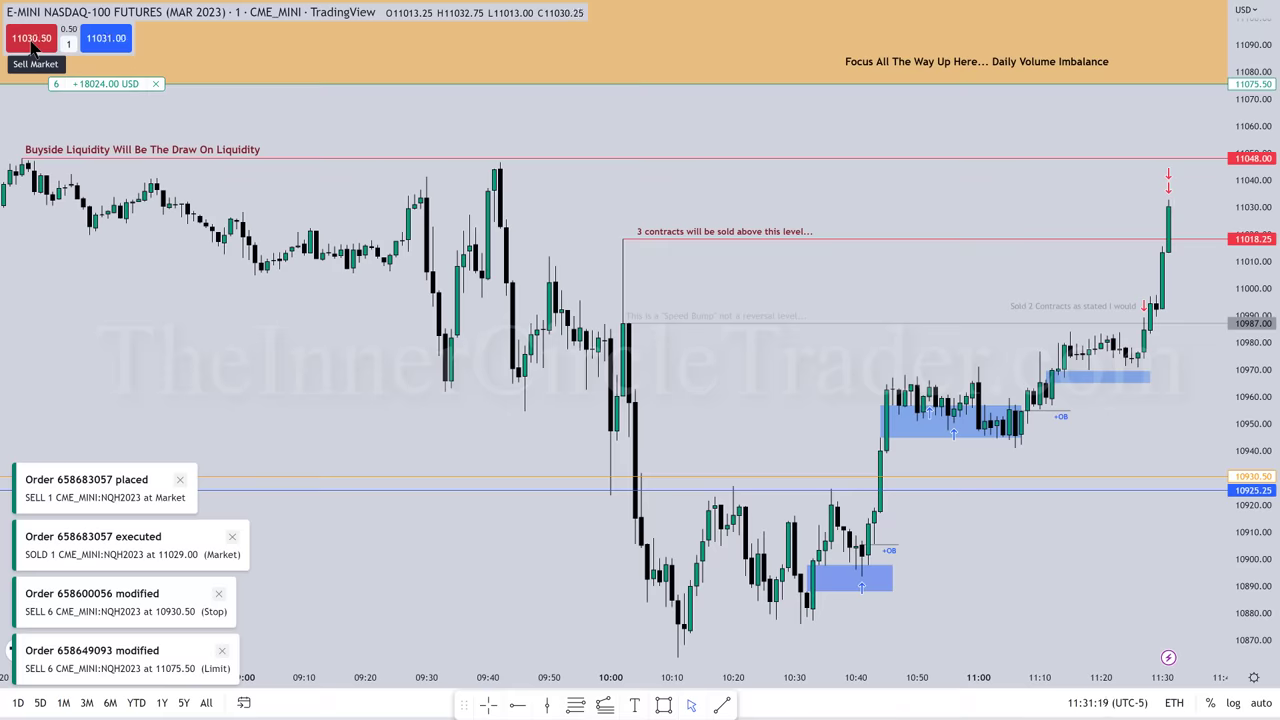
click(33, 47)
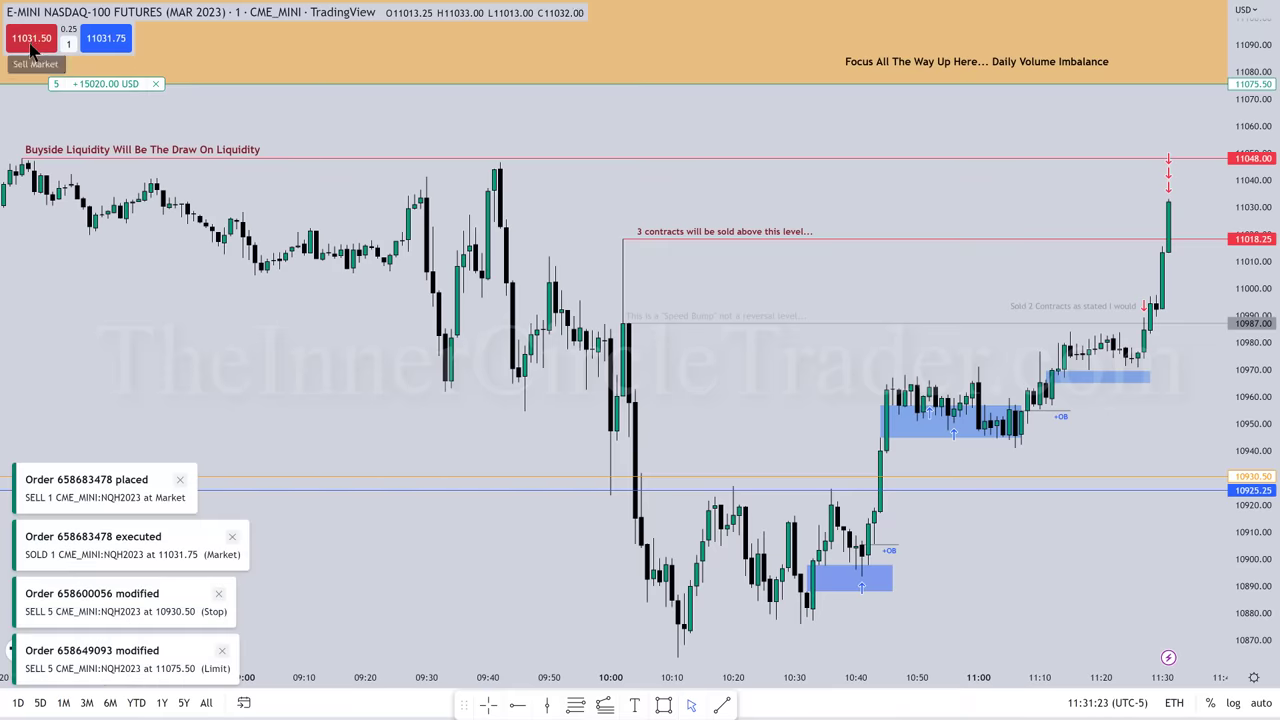
click(180, 480)
click(232, 537)
click(218, 594)
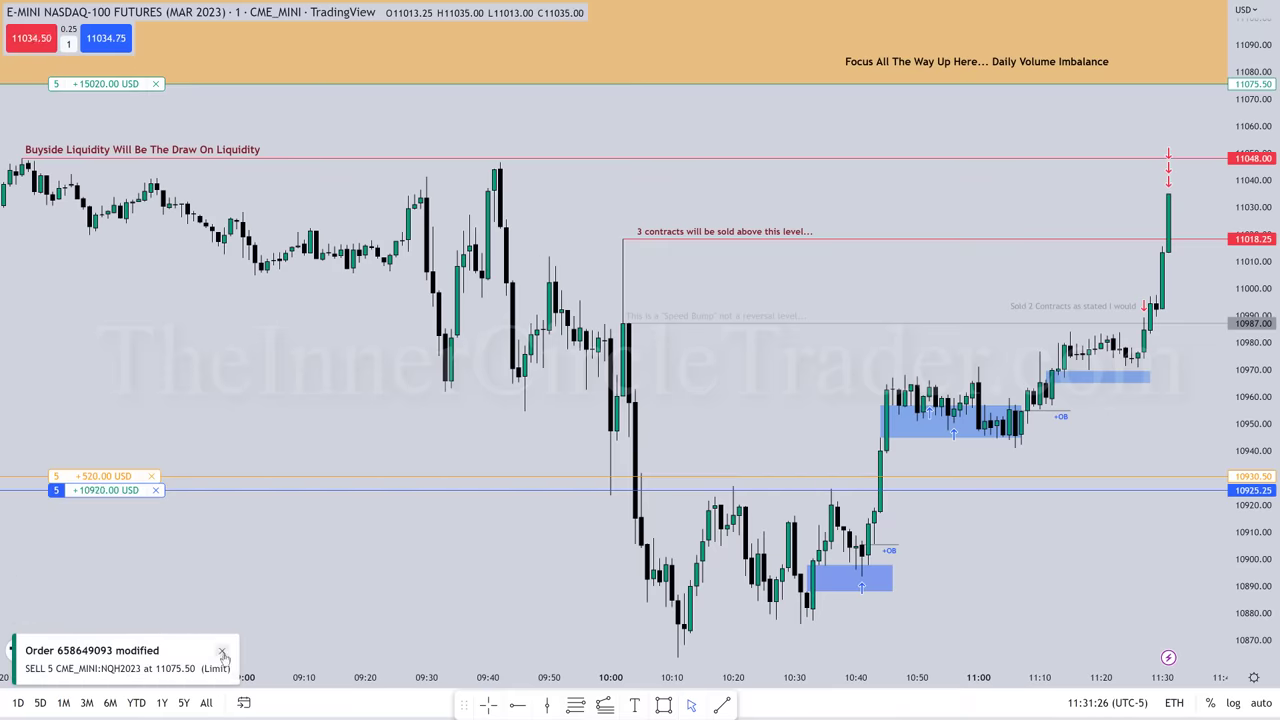
click(224, 656)
Copy the grey "Sold 2 Contracts as stated I would" note beside the newest sell arrows and change the copy to "Sold 3 Contracts as stated I would"
mouse_move(1040, 306)
mouse_down()
mouse_move(1026, 263)
mouse_move(1036, 165)
mouse_up()
double_click(1060, 197)
click(547, 273)
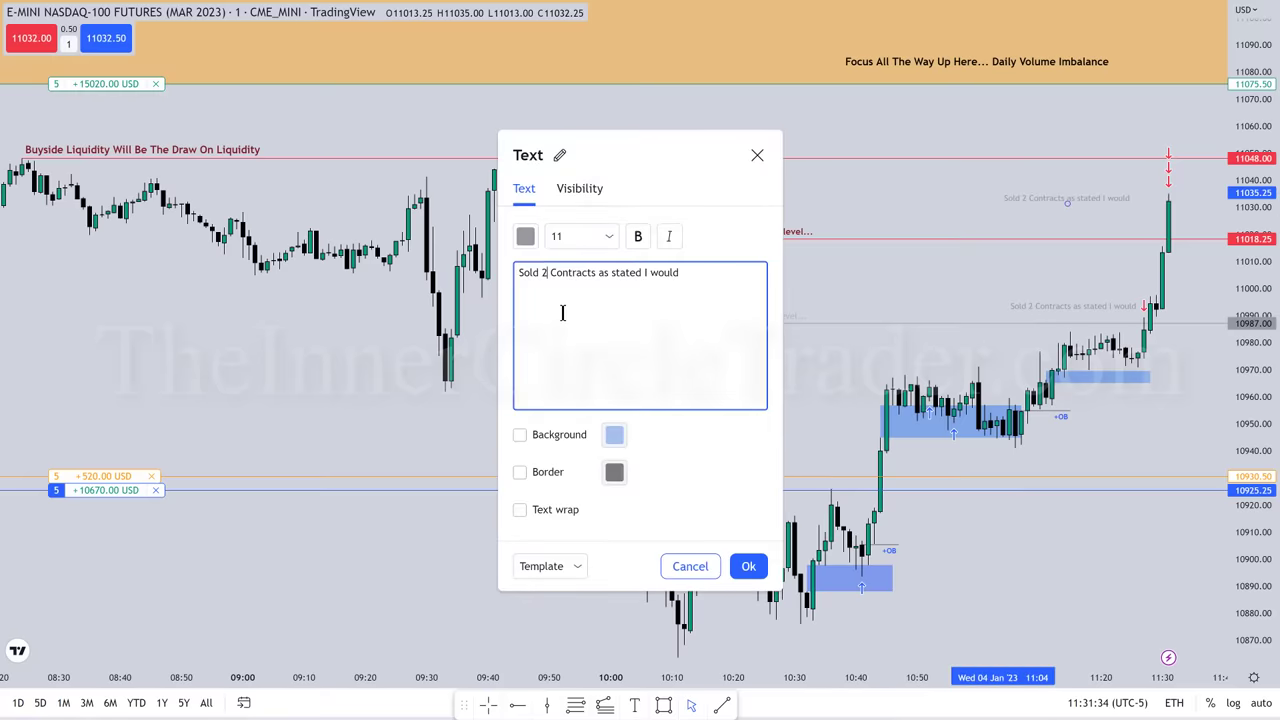
click(748, 566)
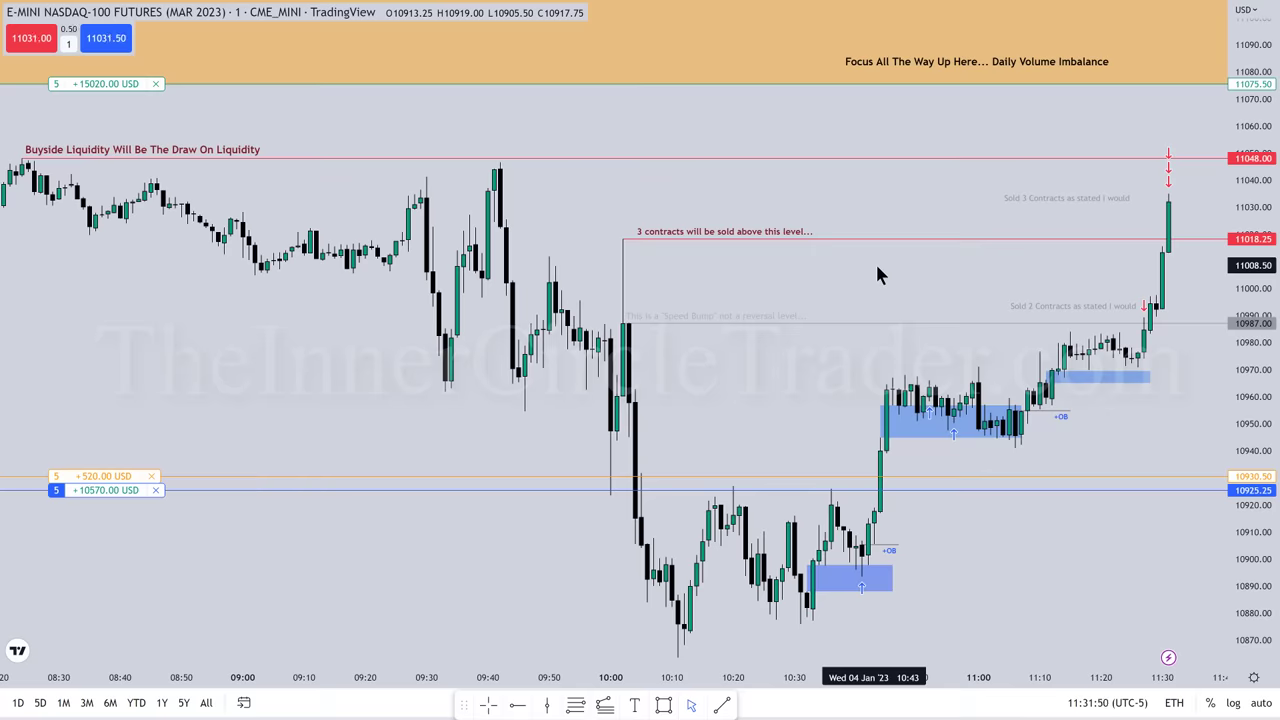
Raise the position's protective stop order to 10963.25 and dismiss its notification
drag(128, 476, 160, 387)
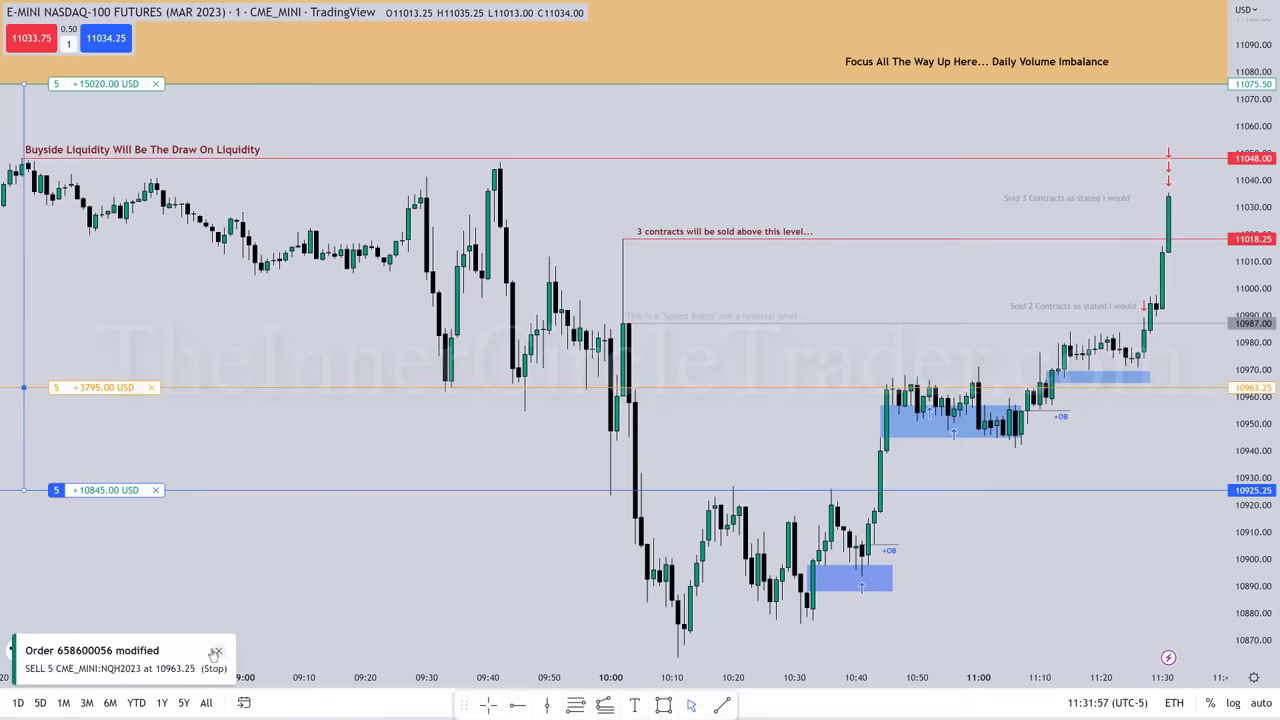
click(215, 652)
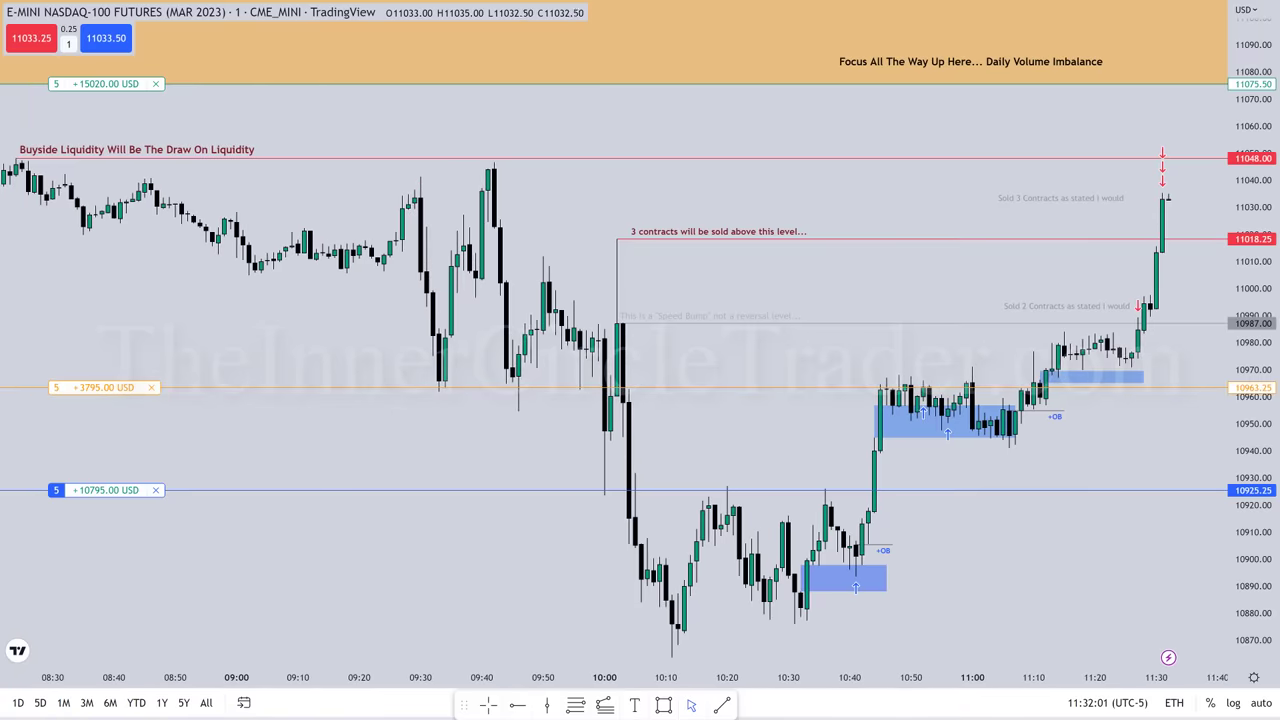
Recolor the 11018.25 ray grey and make its label grey and non-bold
click(617, 280)
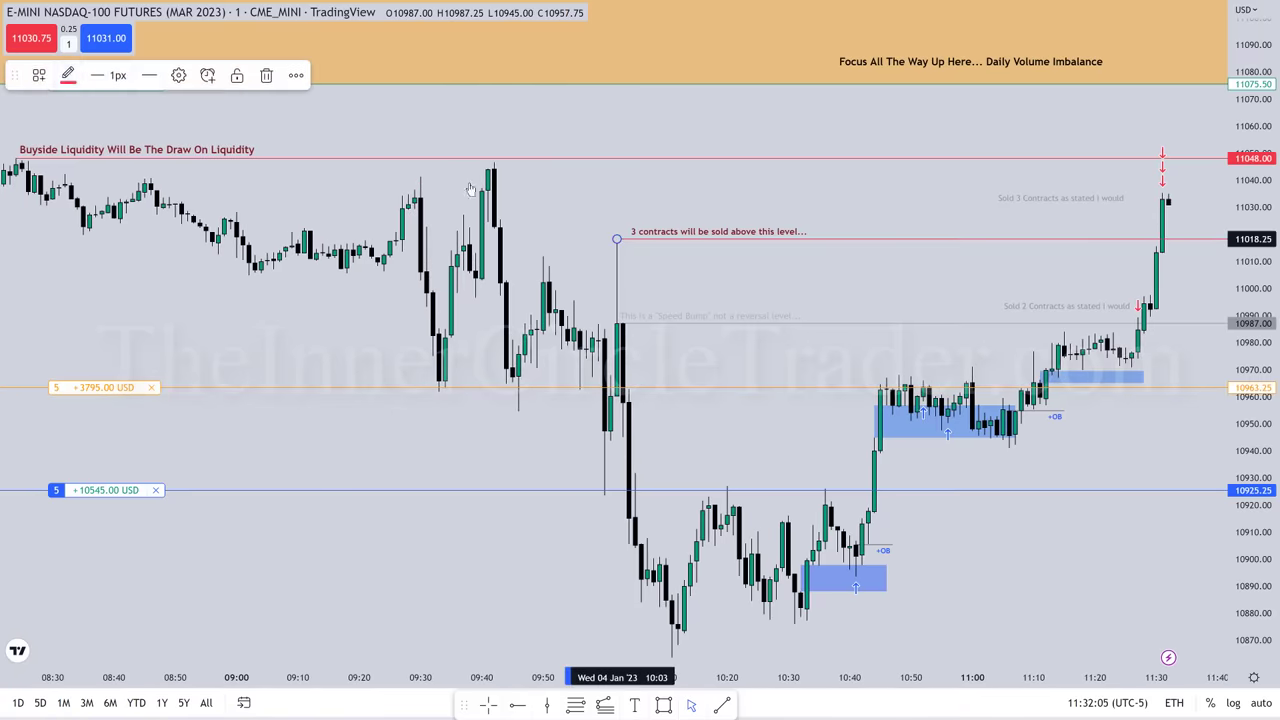
click(68, 75)
click(178, 75)
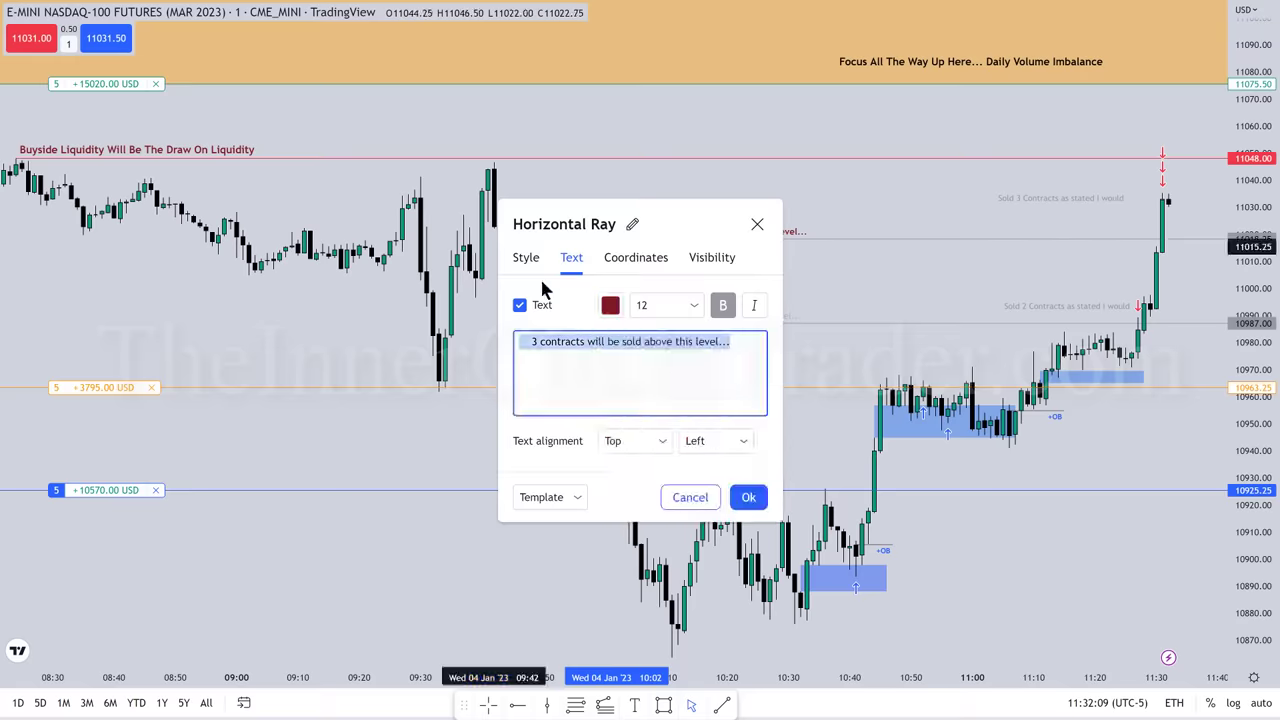
click(610, 305)
click(648, 337)
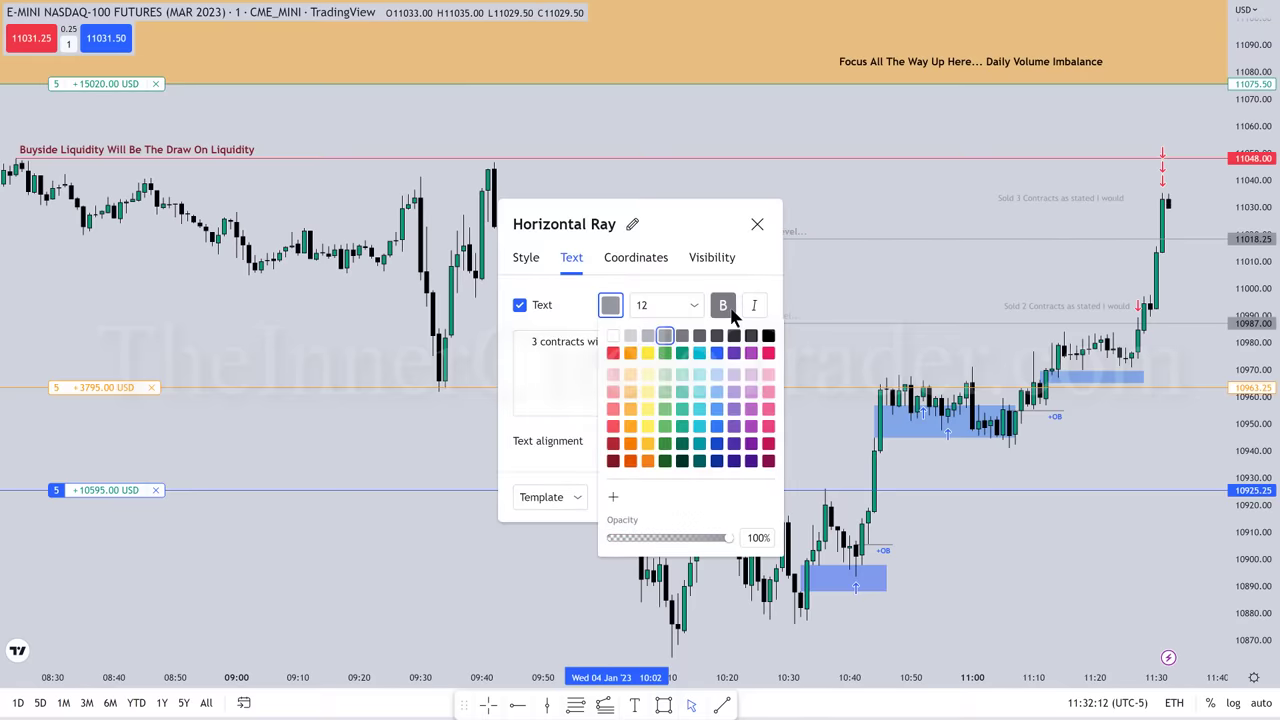
click(865, 272)
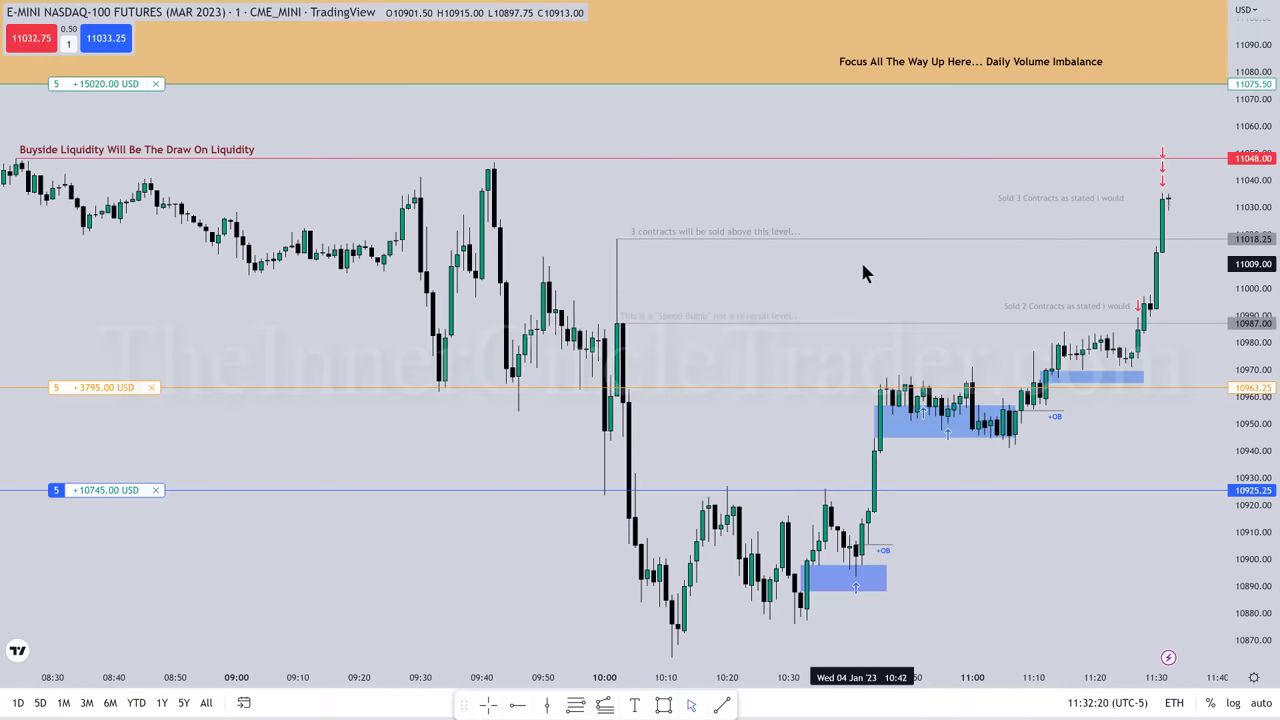
Change the 11048.00 ray's label to "3 Contracts will be sold above this level" and align it to the center
click(110, 158)
click(176, 80)
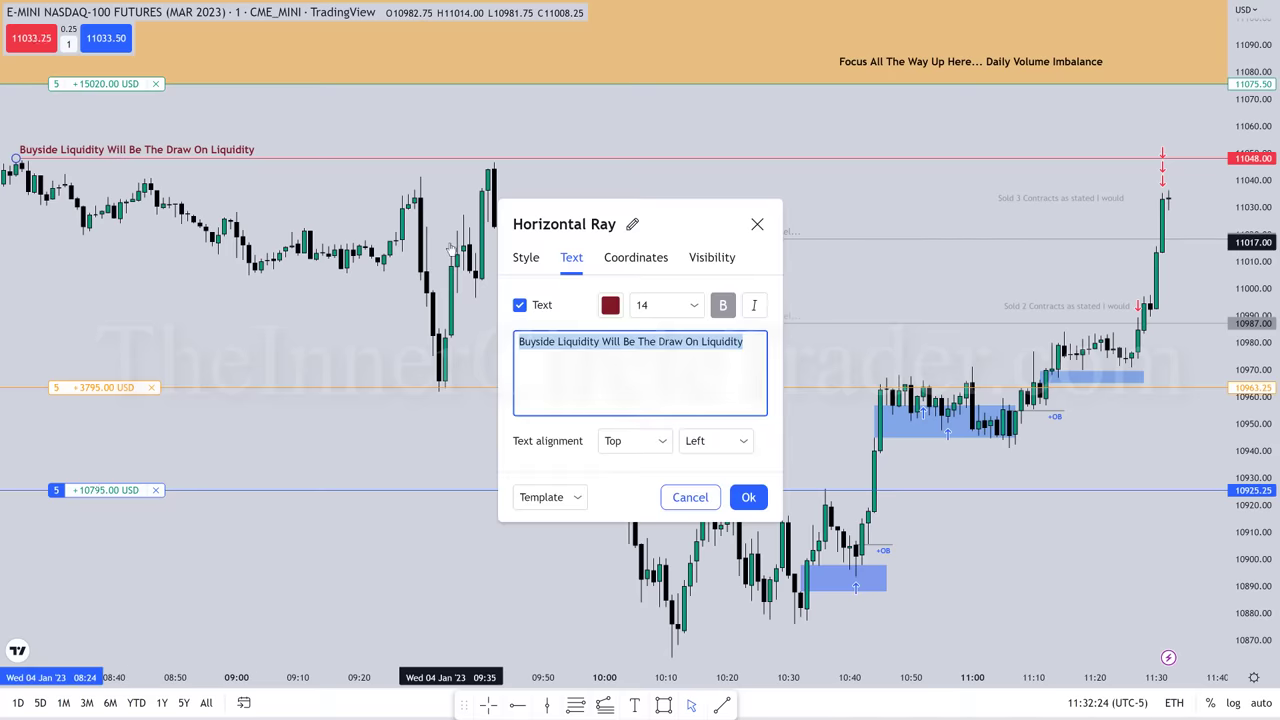
text(3)
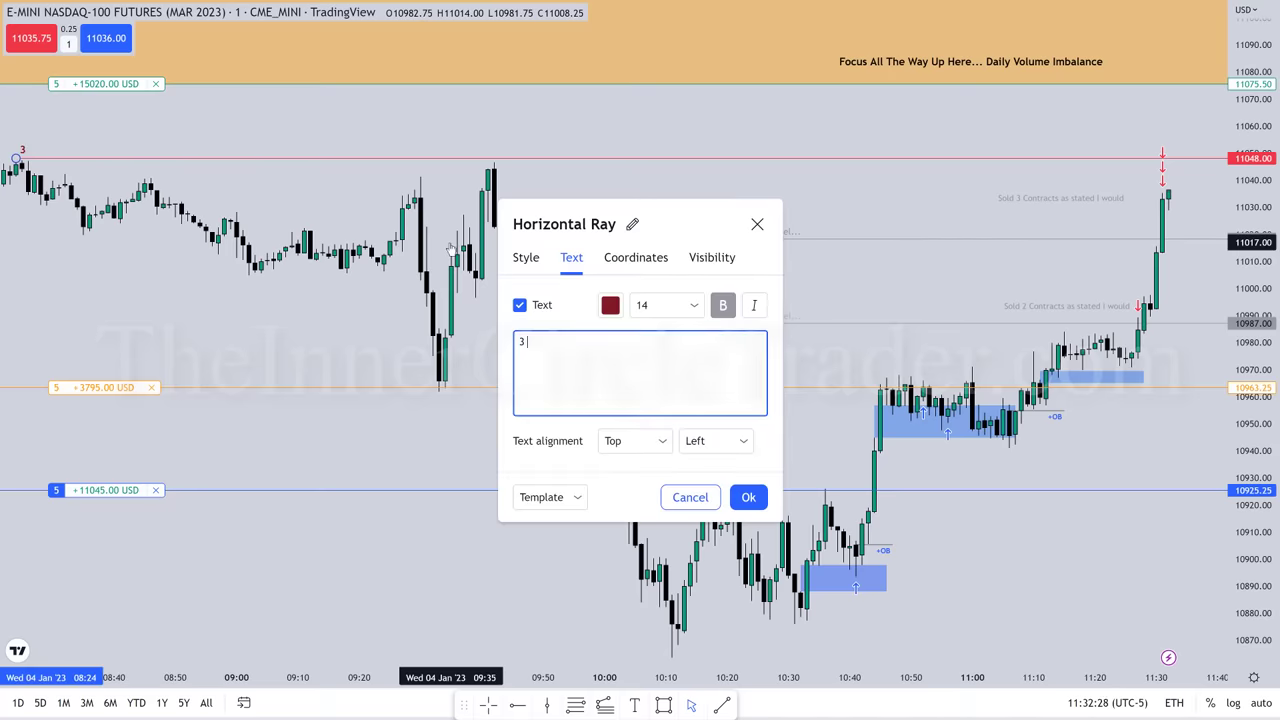
text( Contracts will be)
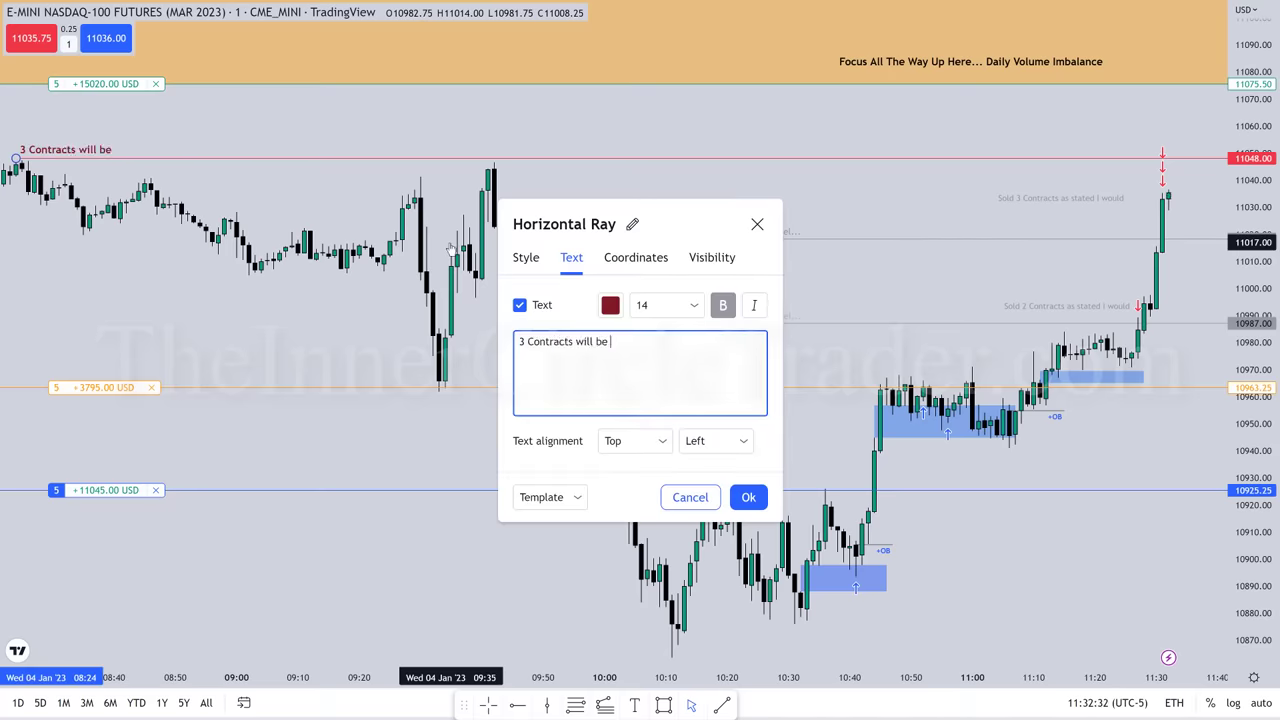
text( sold above this level)
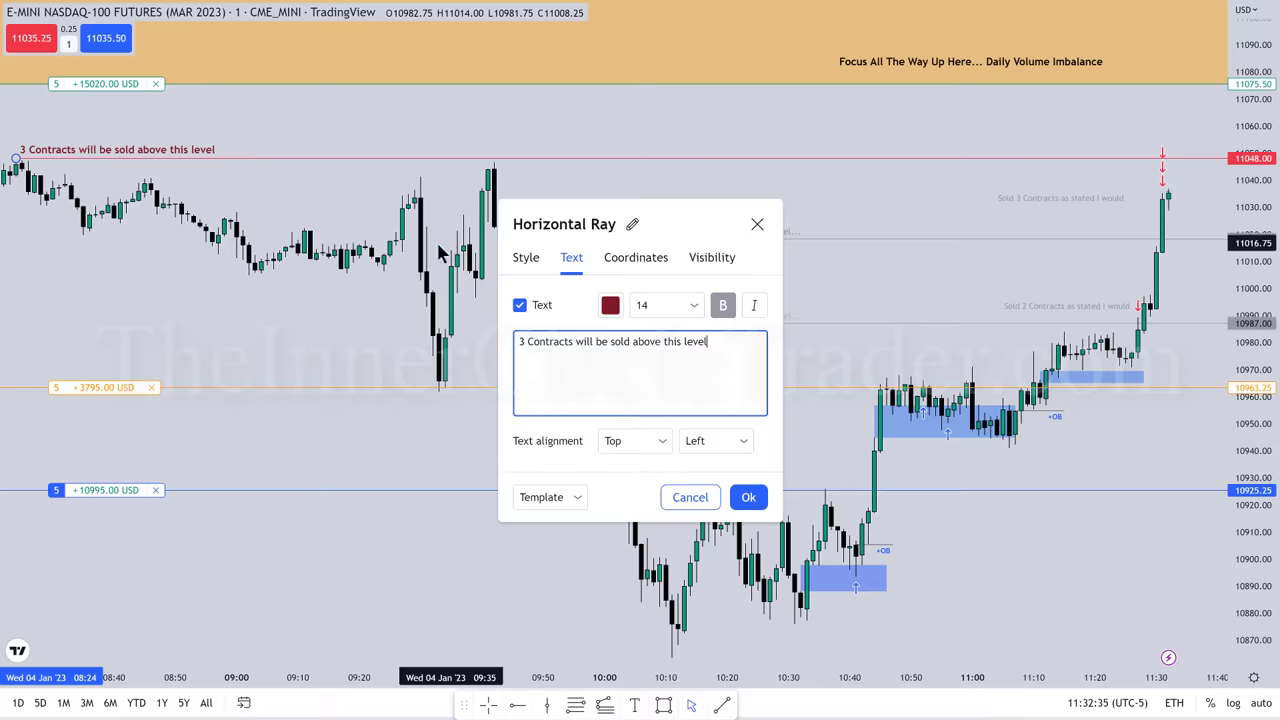
click(712, 440)
click(703, 492)
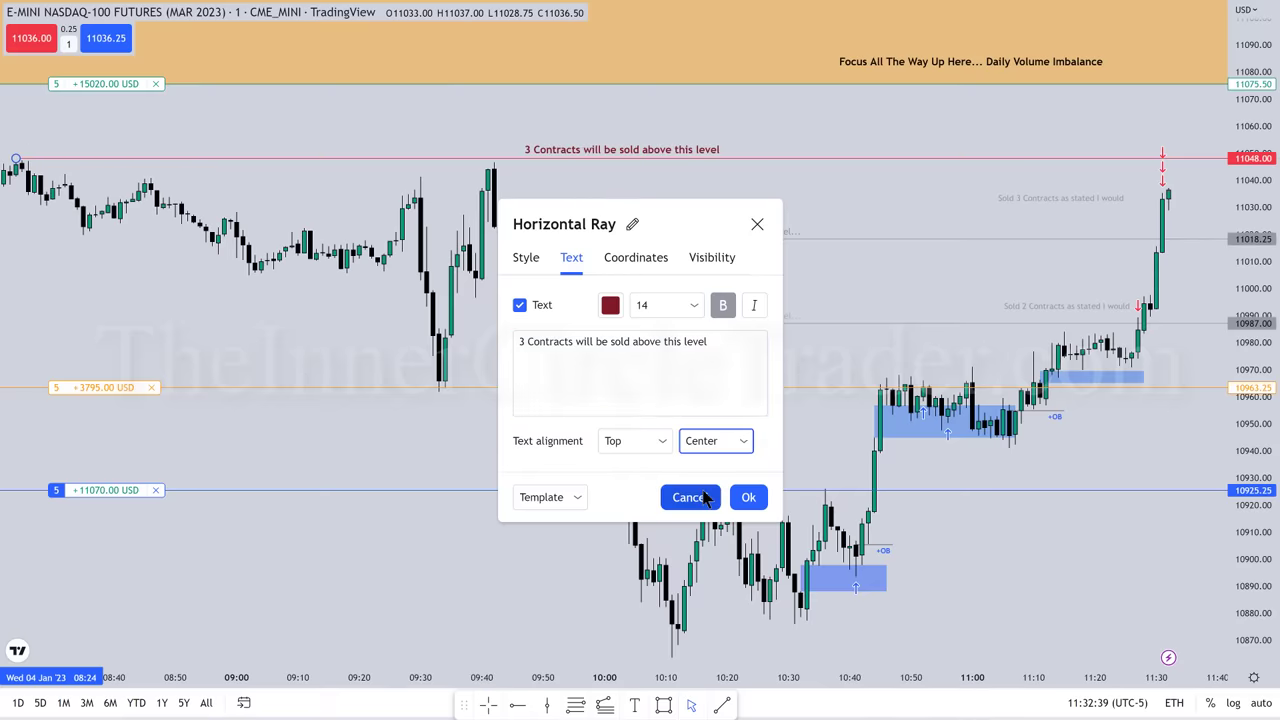
click(866, 85)
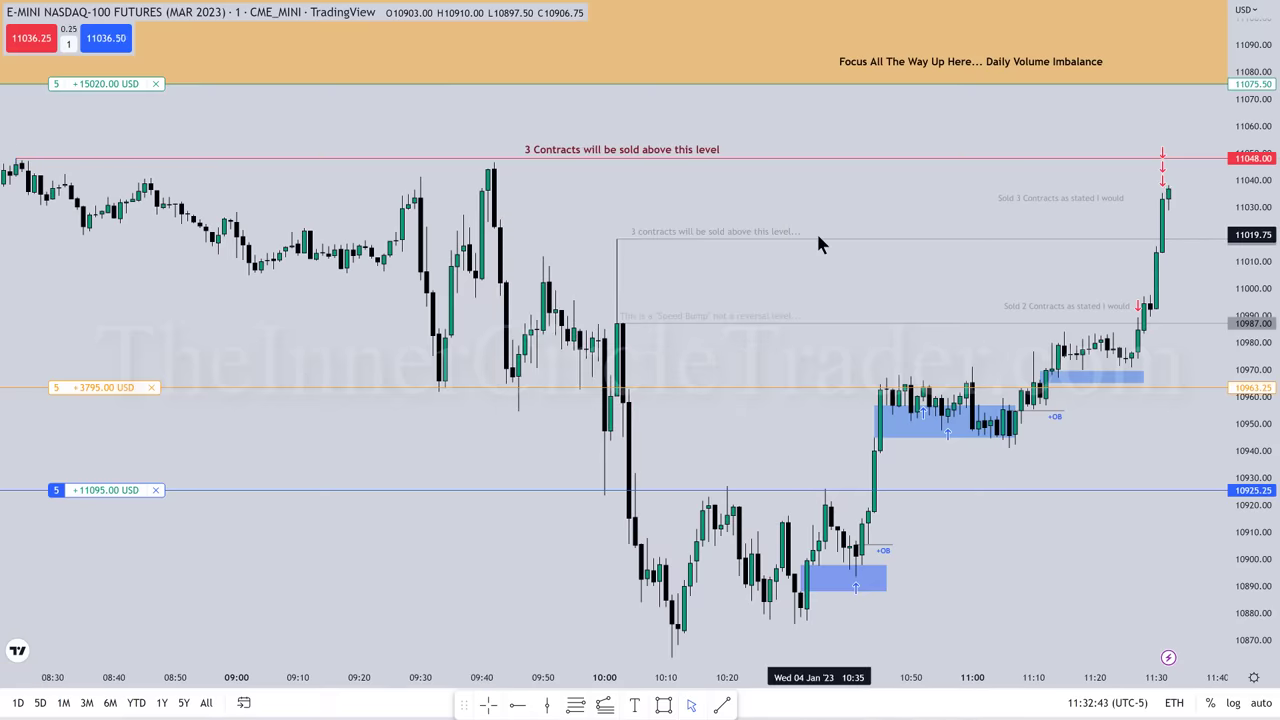
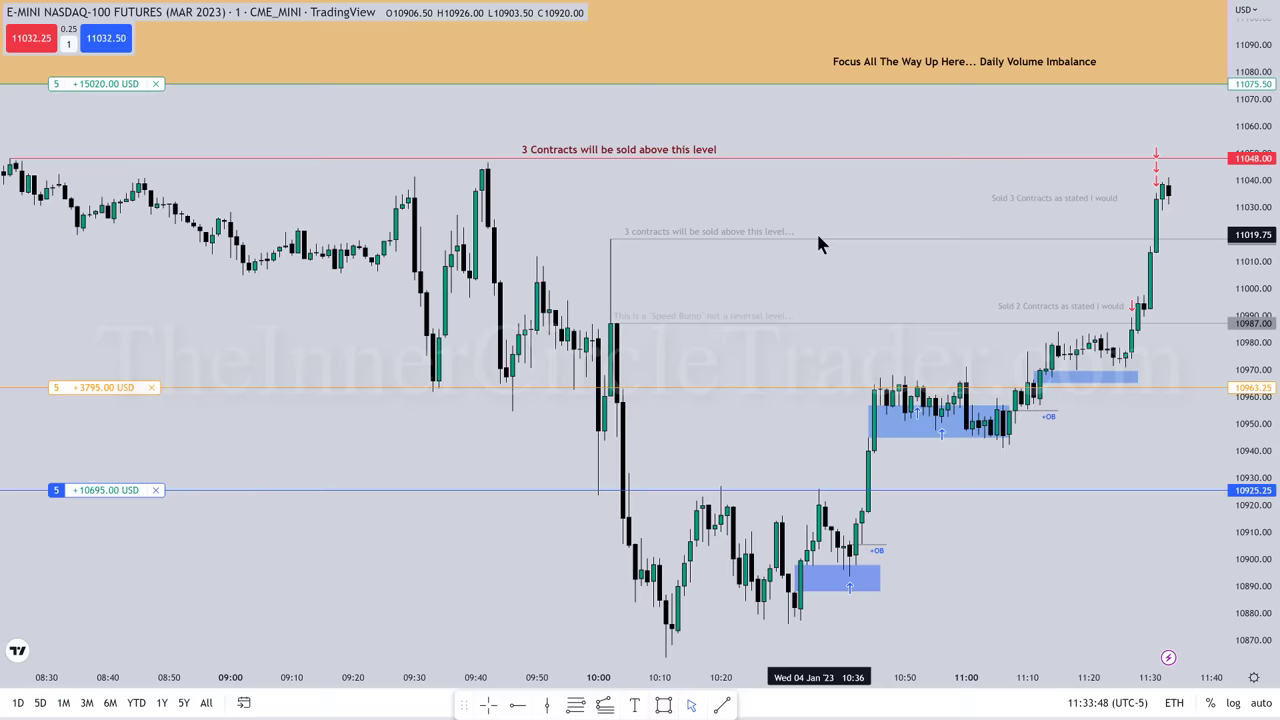
Raise the position's protective stop order to 10981.75
drag(110, 389, 117, 340)
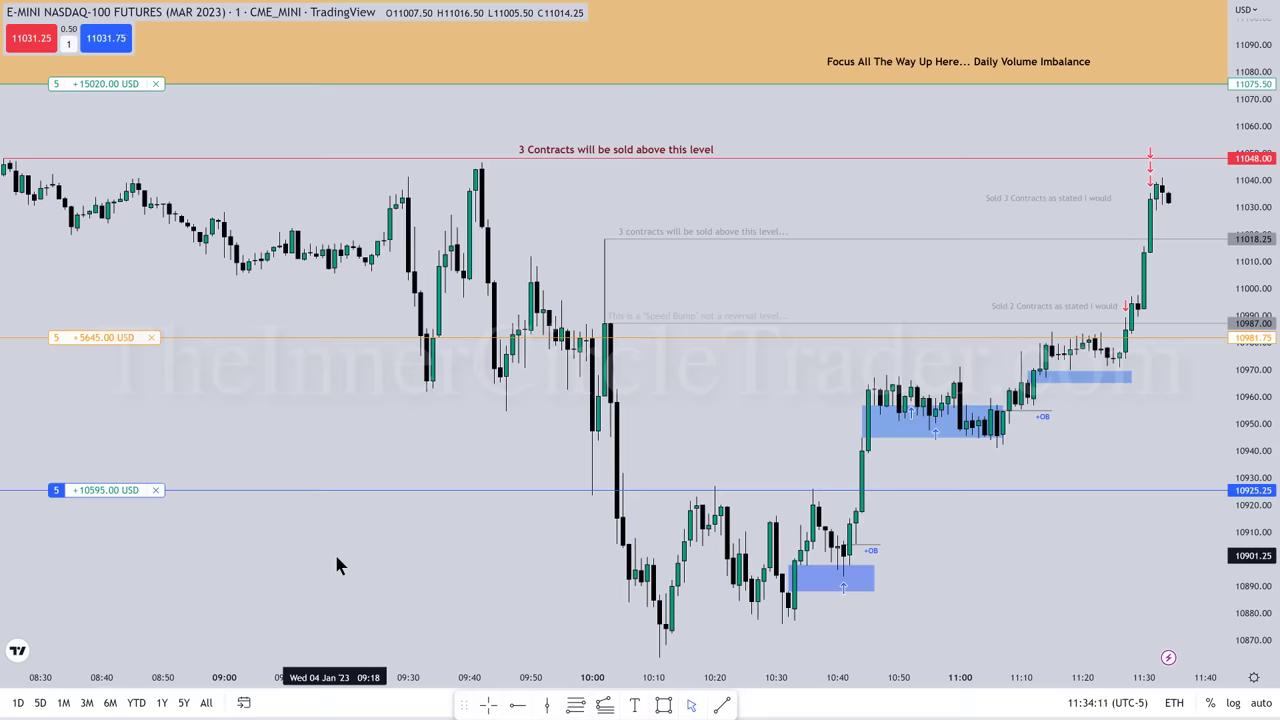
Place a text note above the start of the 11048.00 ray, formatted in bold dark red at size 20
click(634, 705)
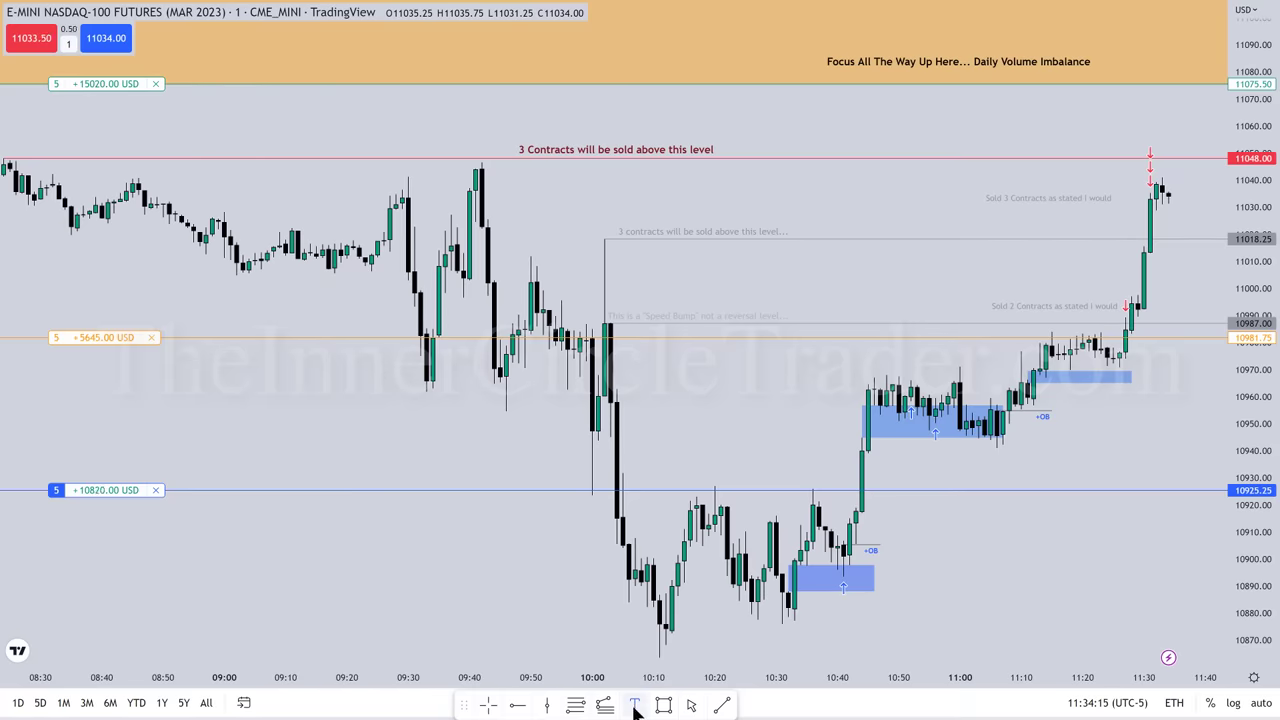
click(104, 143)
click(525, 235)
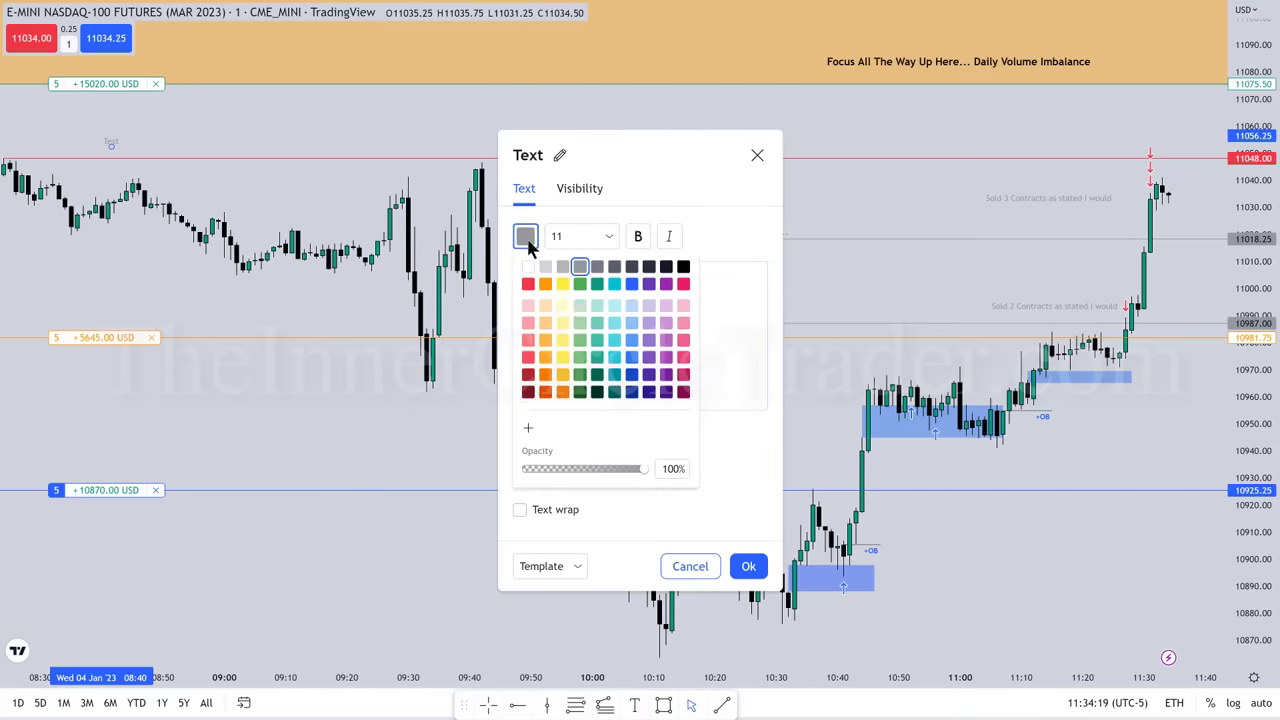
click(528, 391)
click(637, 236)
click(585, 236)
click(568, 384)
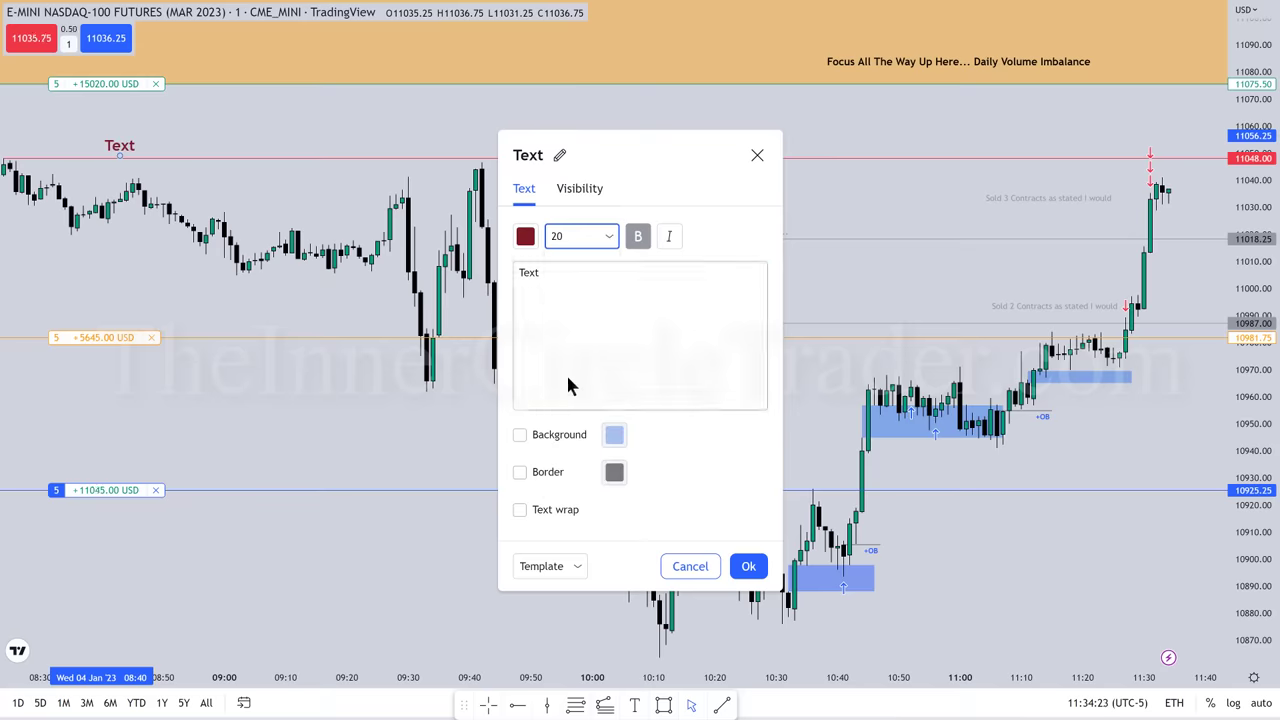
Replace the new note's placeholder text with "Actual Buy Stops Resting Above Here Are Being Targeted Next By The Algorithm"
click(585, 295)
key(BackSpace)
key(BackSpace)
key(BackSpace)
key(BackSpace)
text(A)
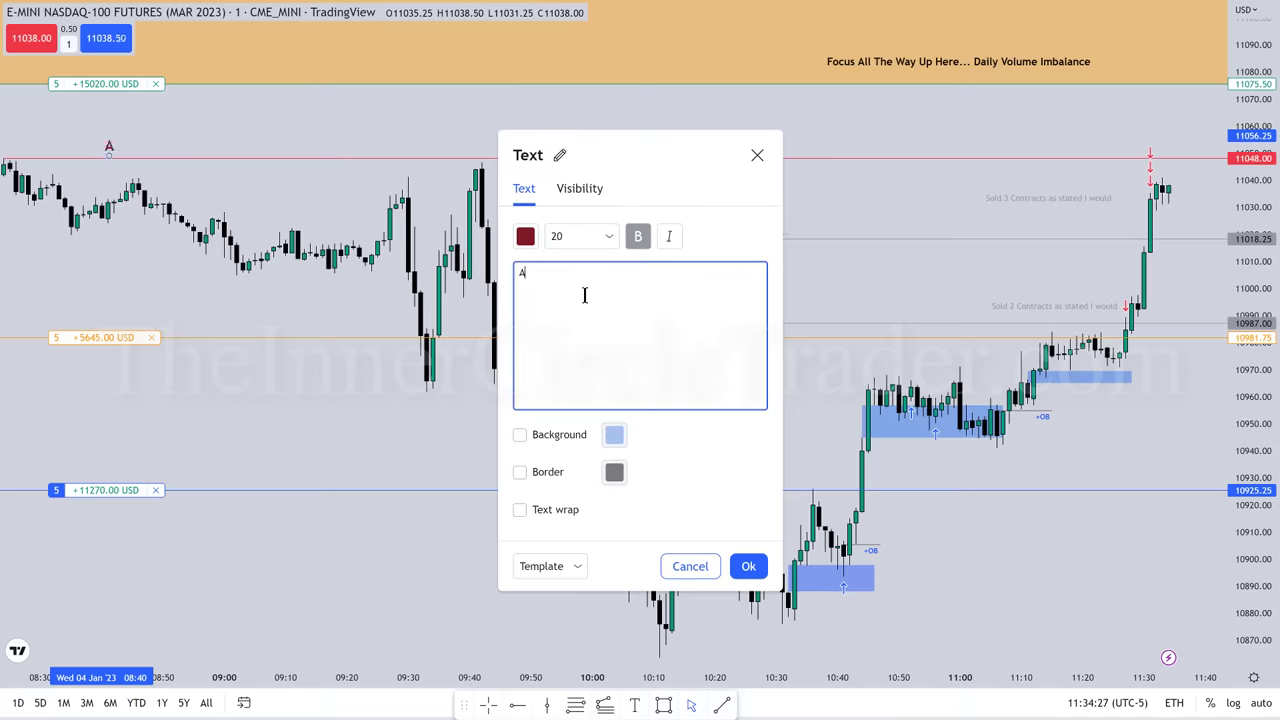
text(ctual Buy Stops Re)
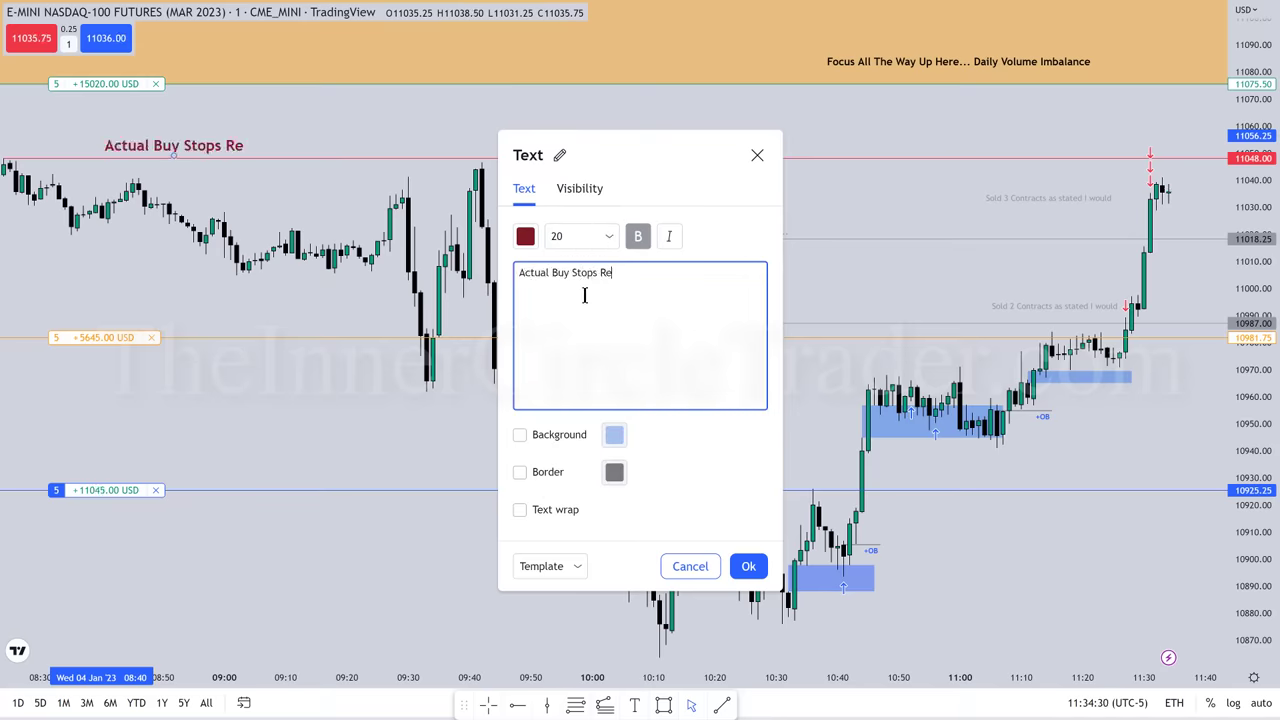
text(sting Above Here Are)
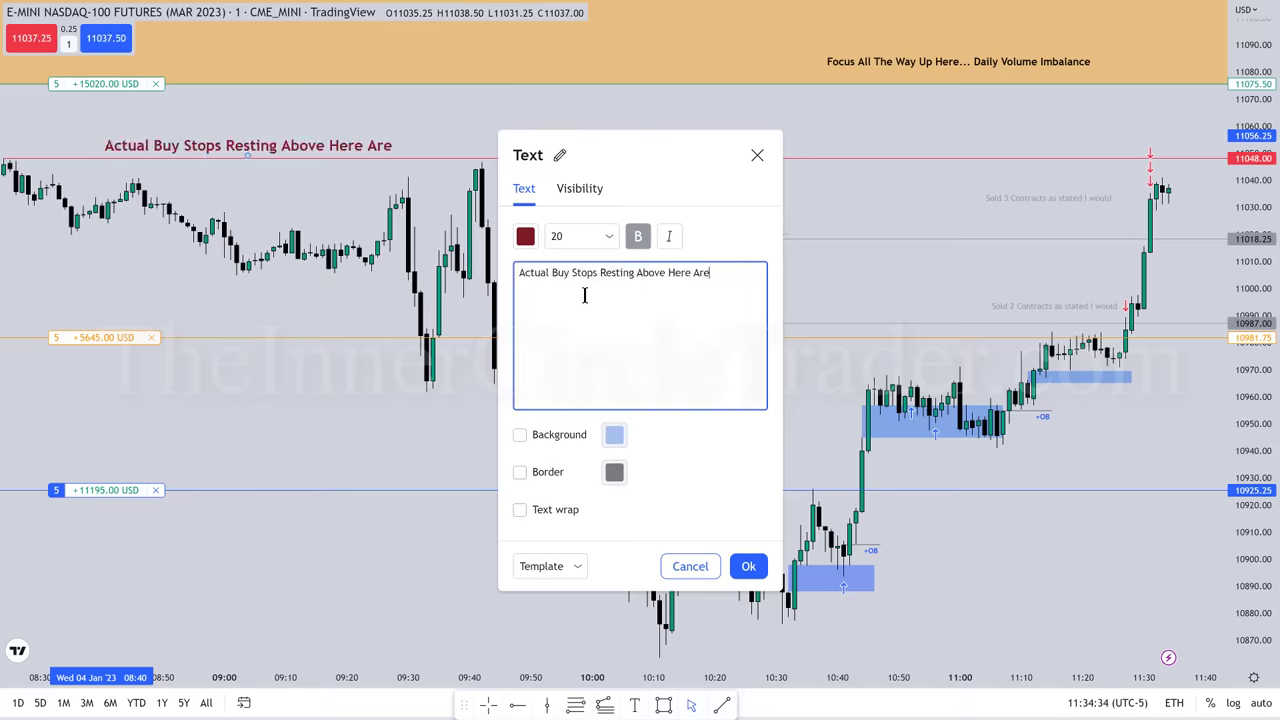
text( Being Targeted N)
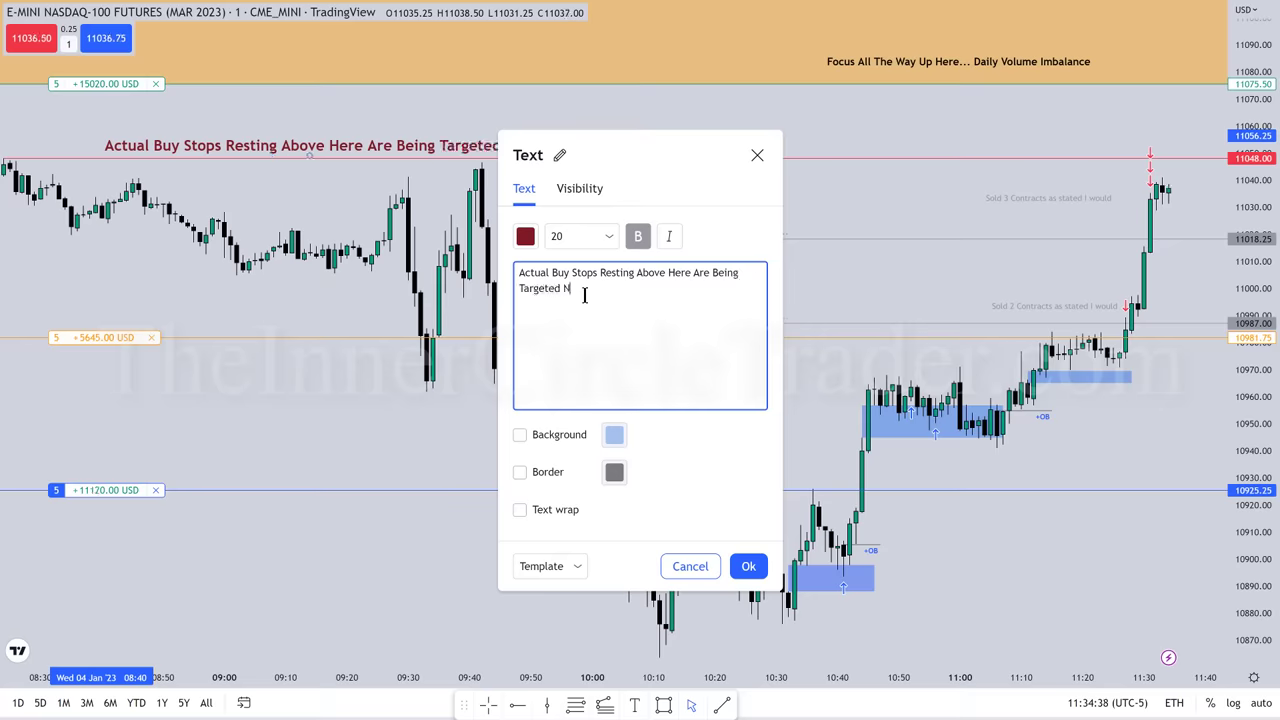
text(ext By The Algorithm)
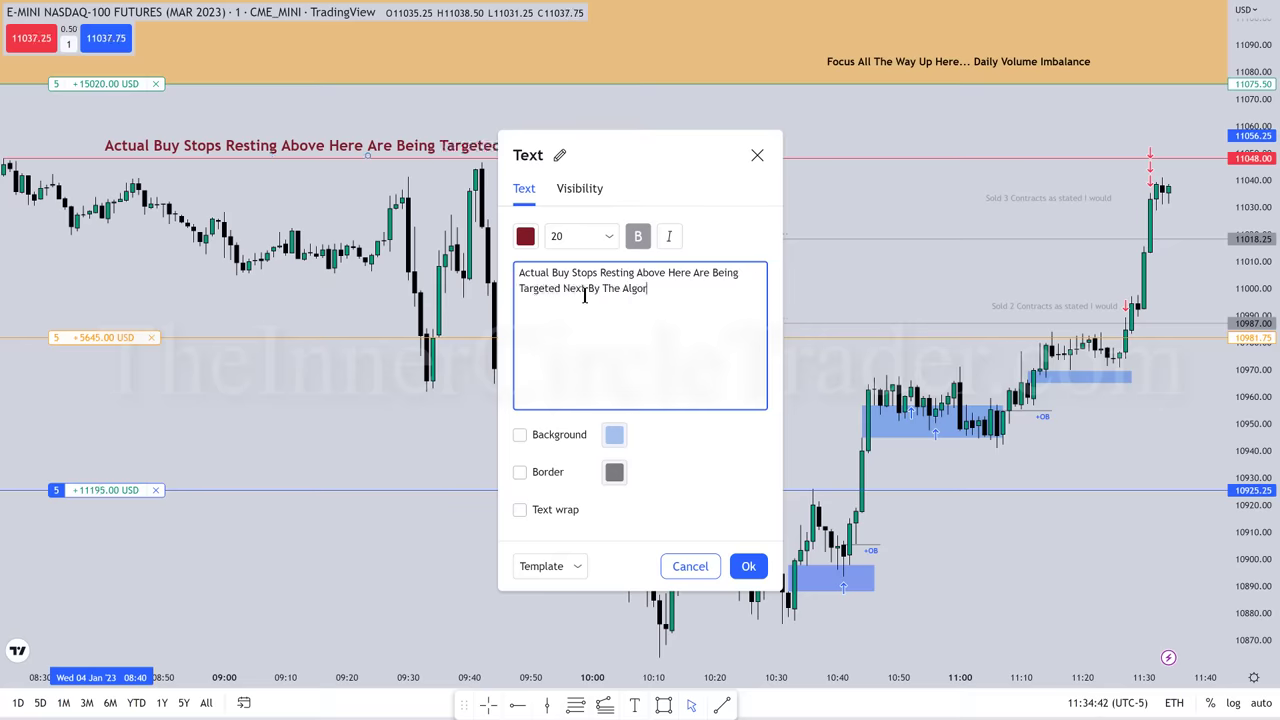
click(867, 260)
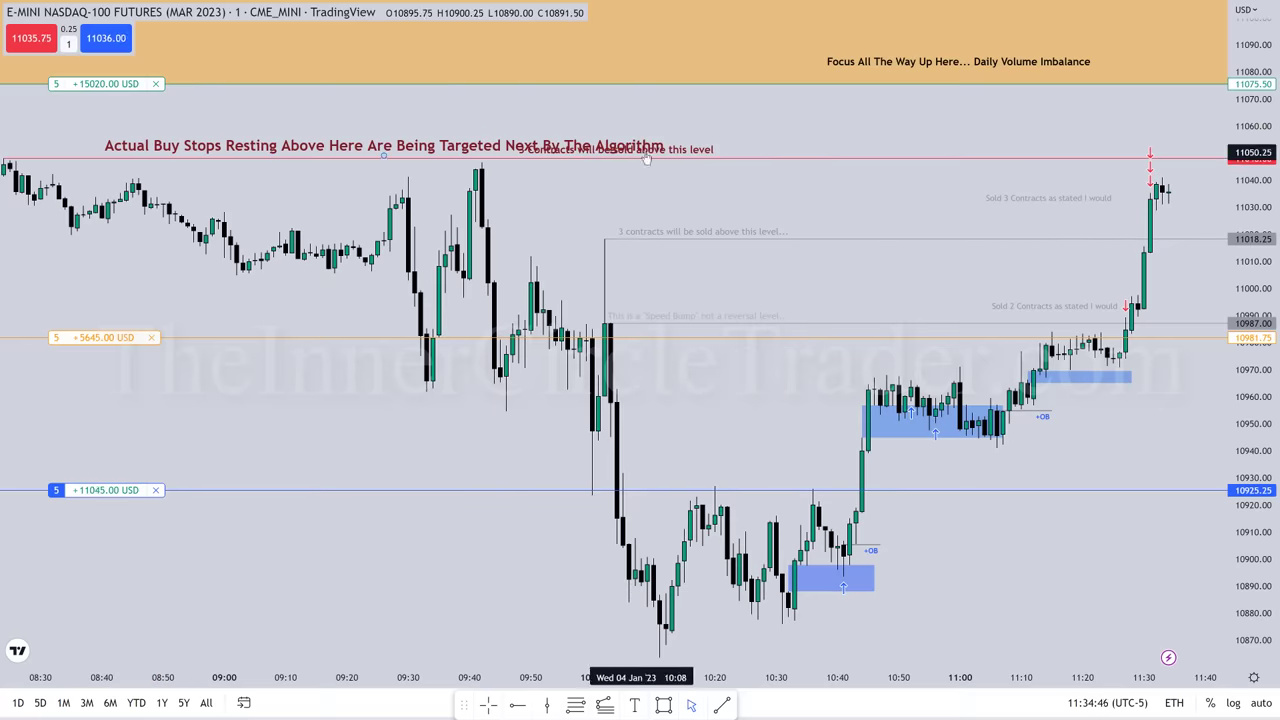
Align the 11048.00 ray's label to the right end of the line
click(407, 162)
click(178, 75)
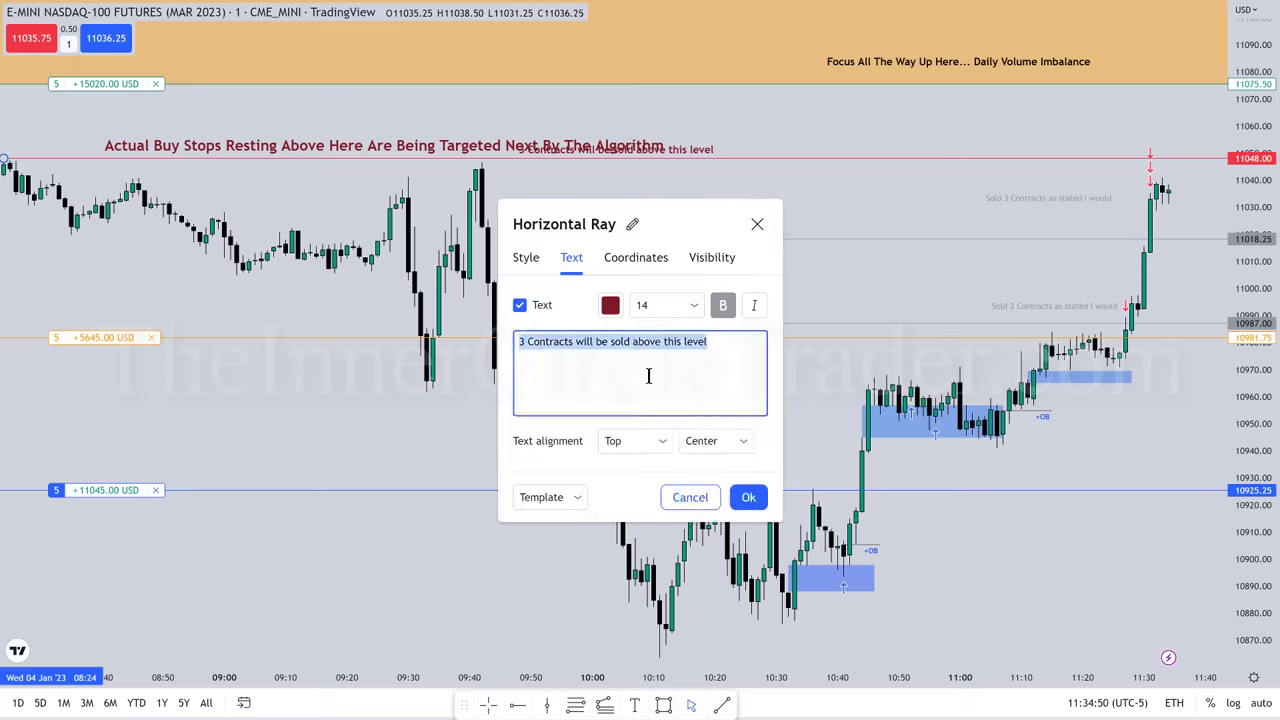
click(716, 441)
click(712, 470)
click(714, 446)
click(712, 527)
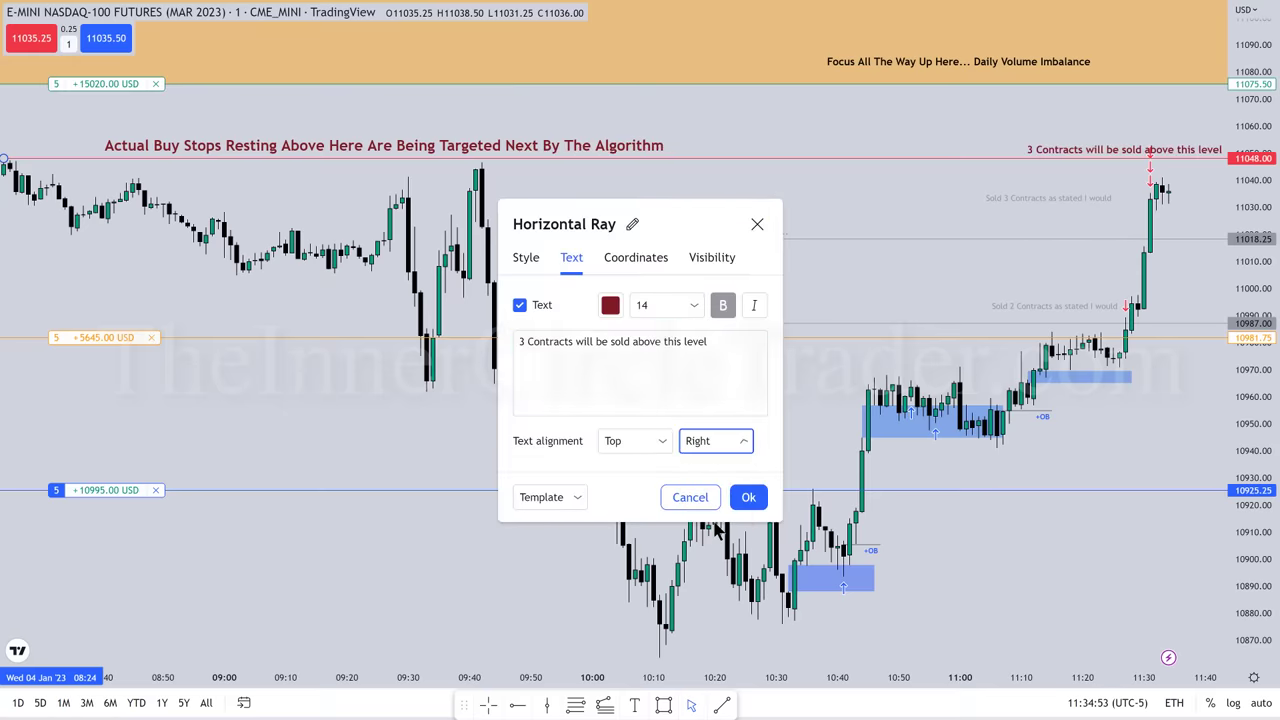
key(Return)
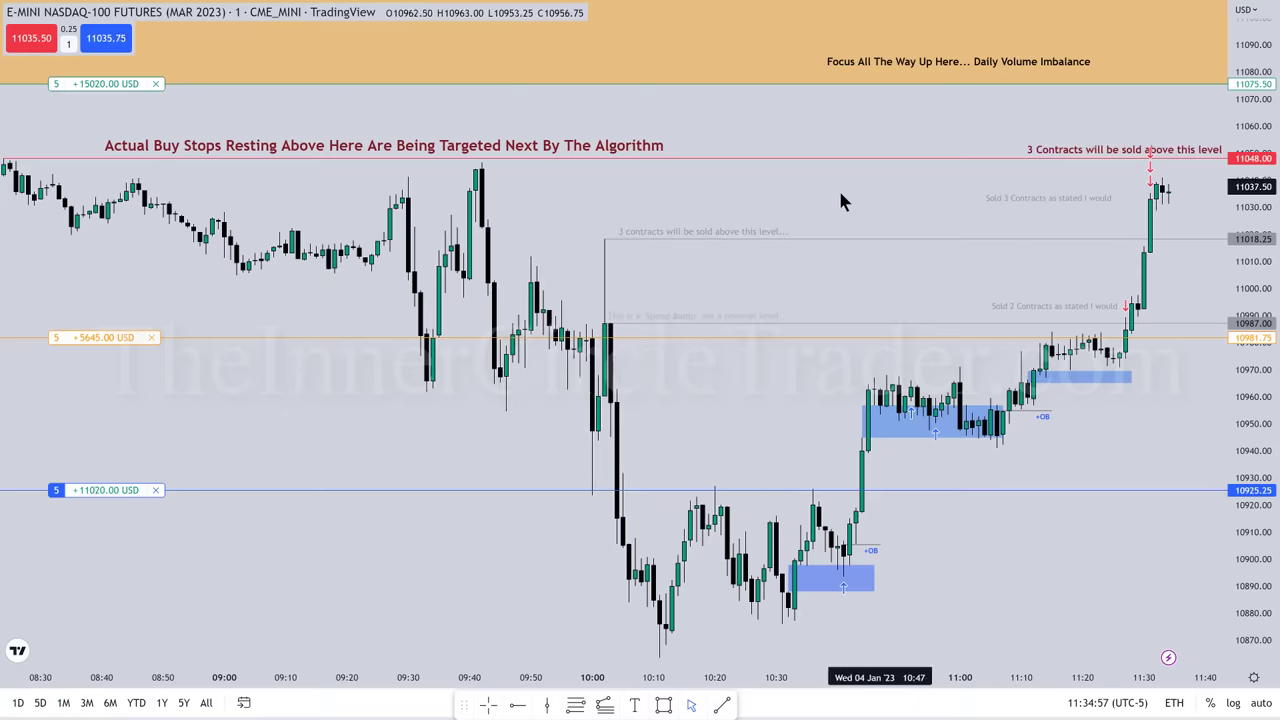
Set the 11048.00 ray's label to Bottom and Left alignment, indent its text with leading spaces, and shift the buy-stops note toward the latest candles
scroll(385, 672, down, 2)
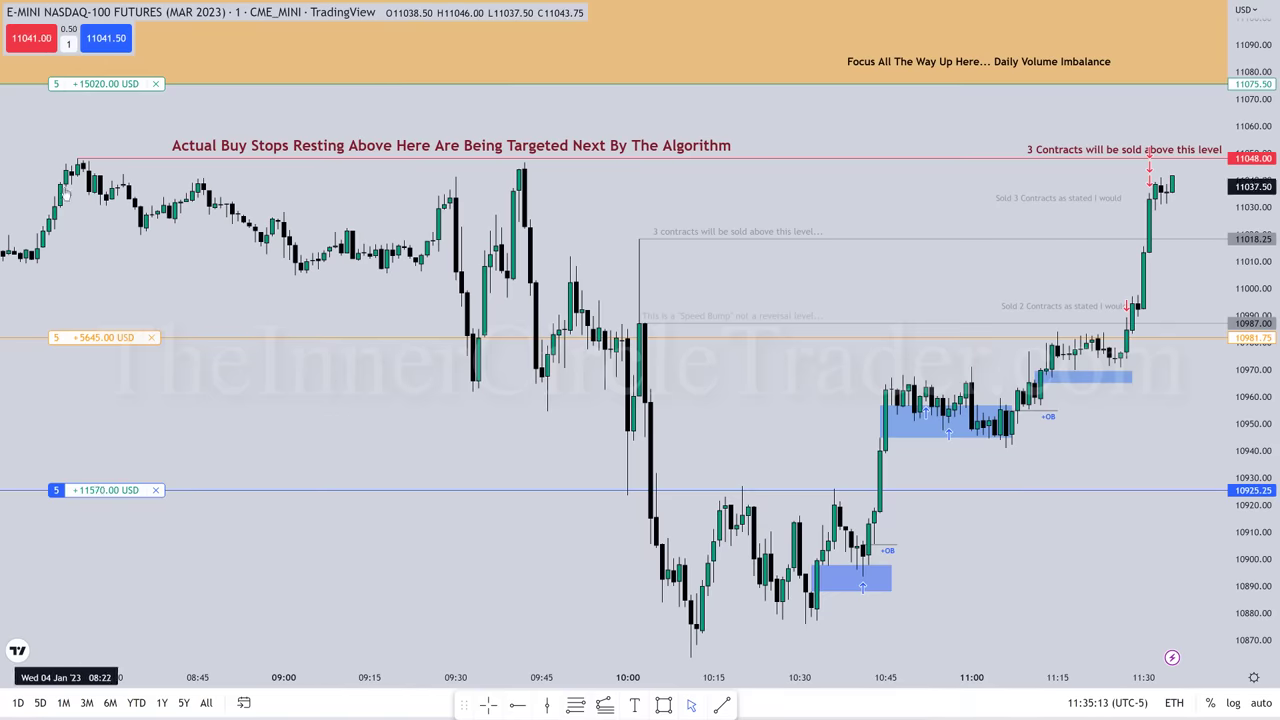
click(78, 159)
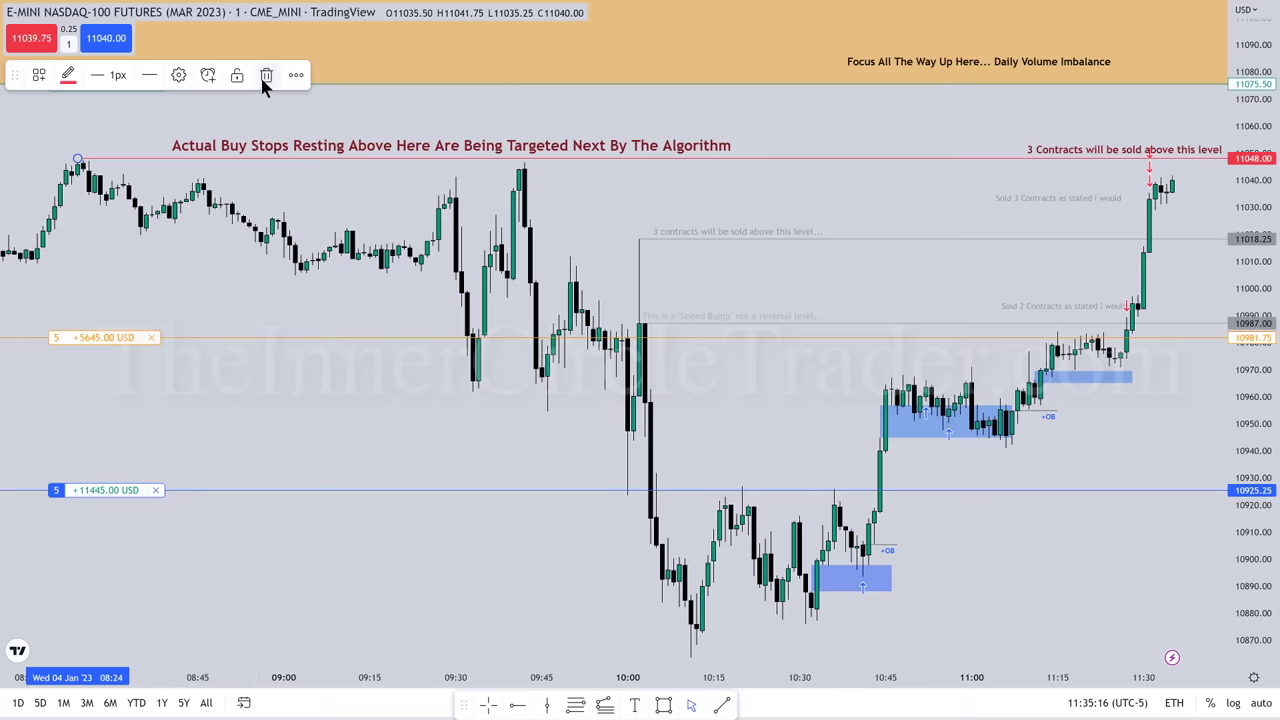
click(178, 75)
click(690, 443)
click(697, 481)
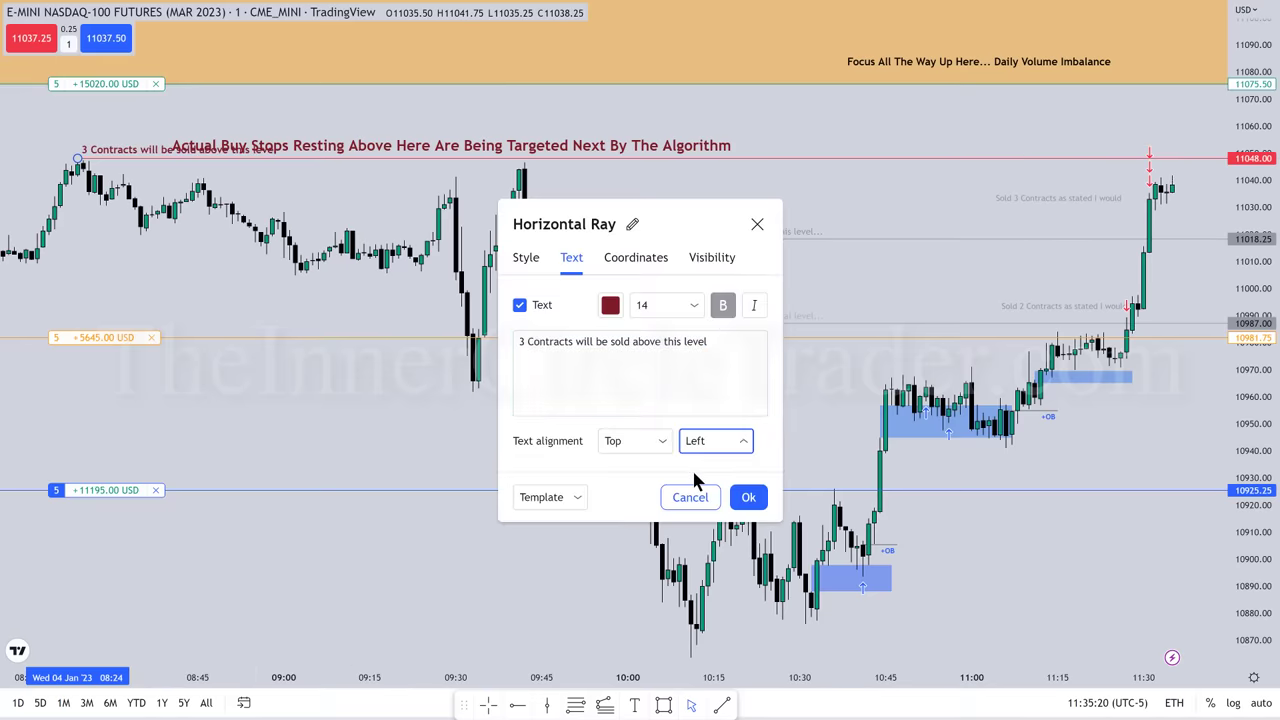
click(634, 441)
click(626, 518)
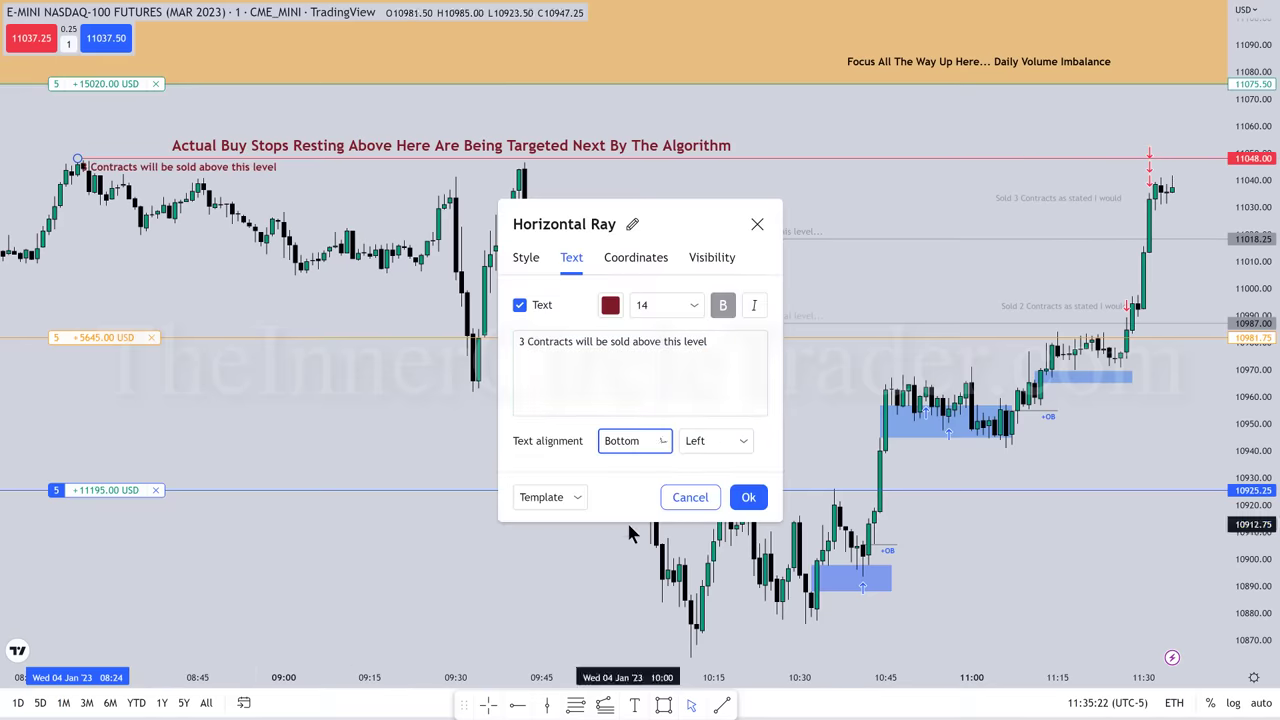
click(521, 345)
text(3)
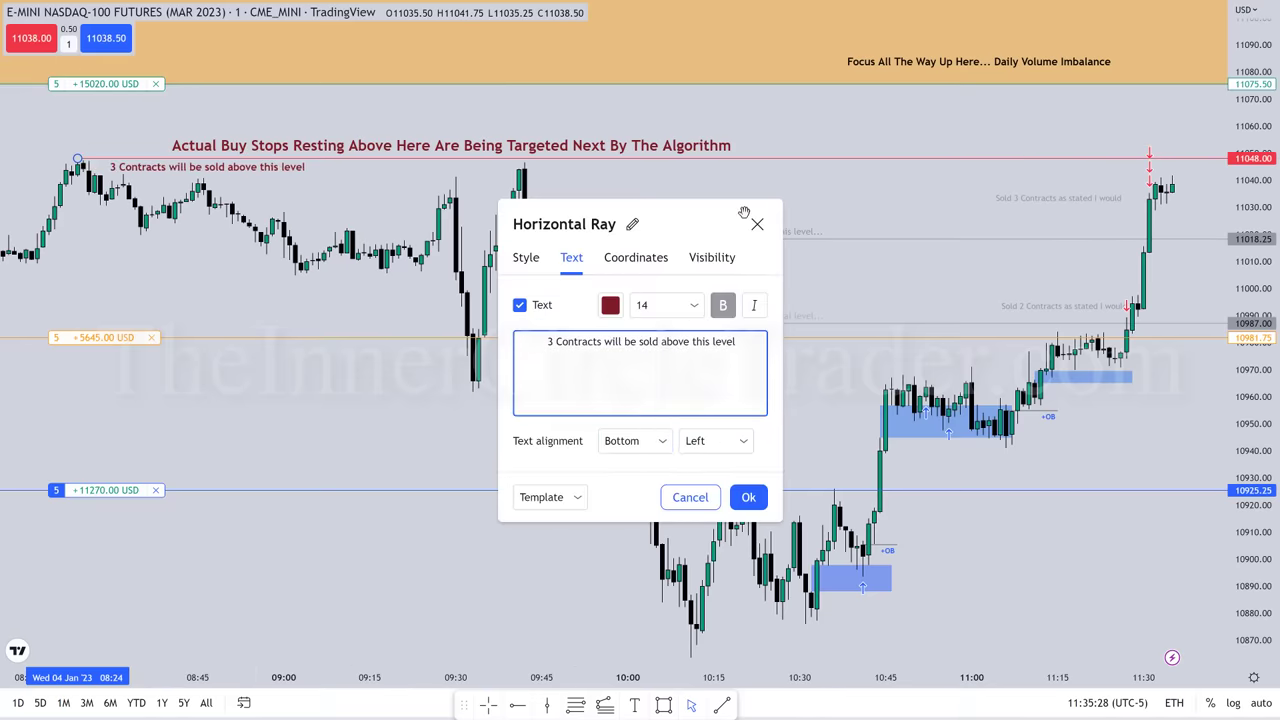
click(642, 147)
drag(642, 147, 973, 147)
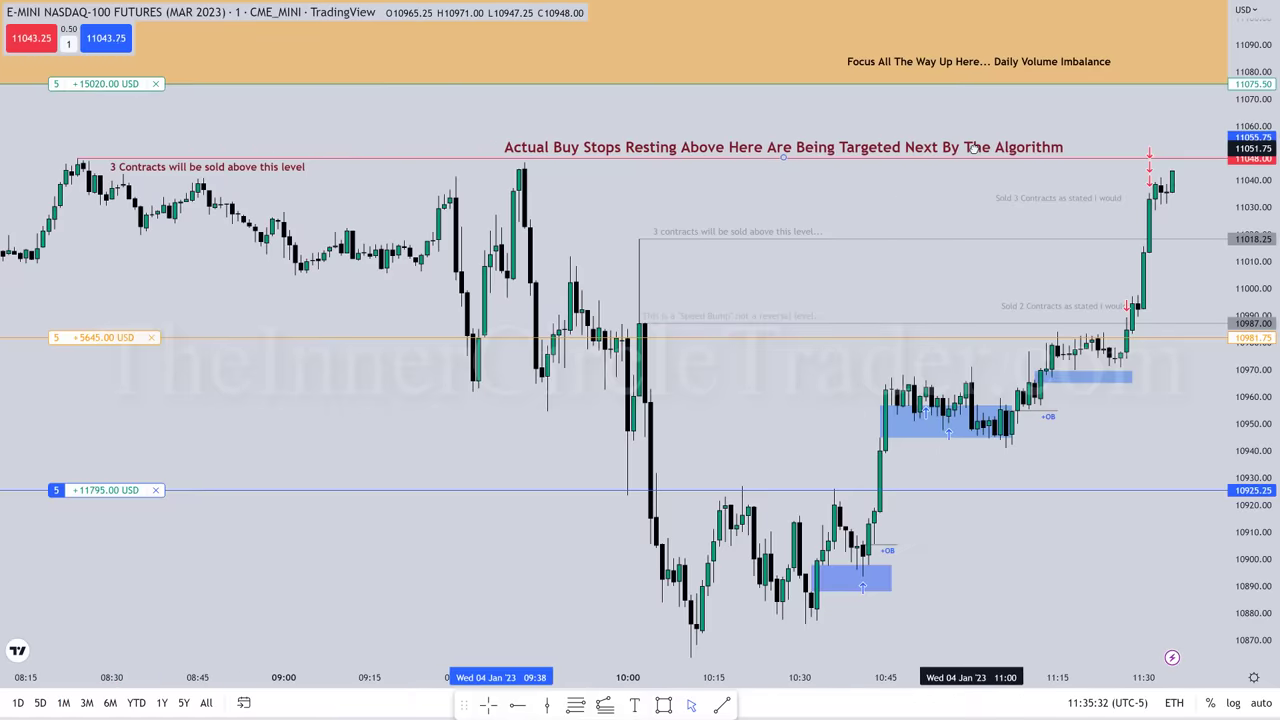
Sell three contracts at market, one at a time, as price trades above the 11048.00 level
click(37, 47)
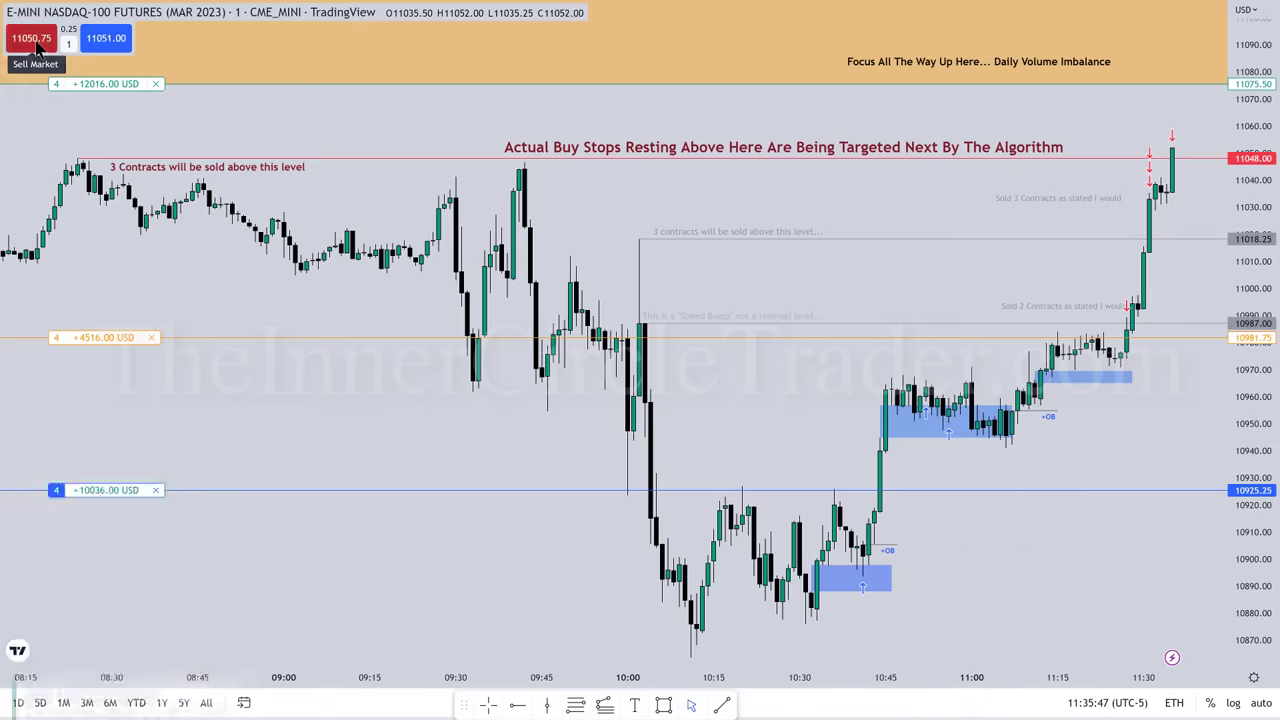
click(35, 45)
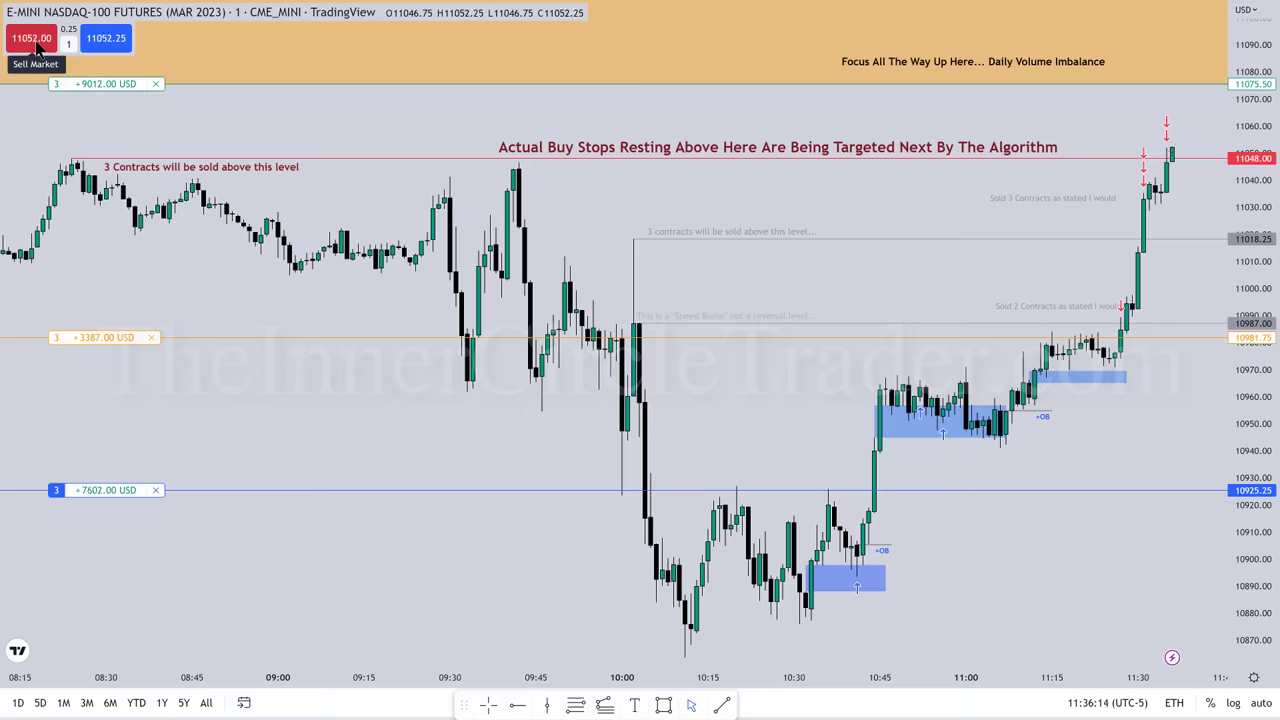
click(35, 47)
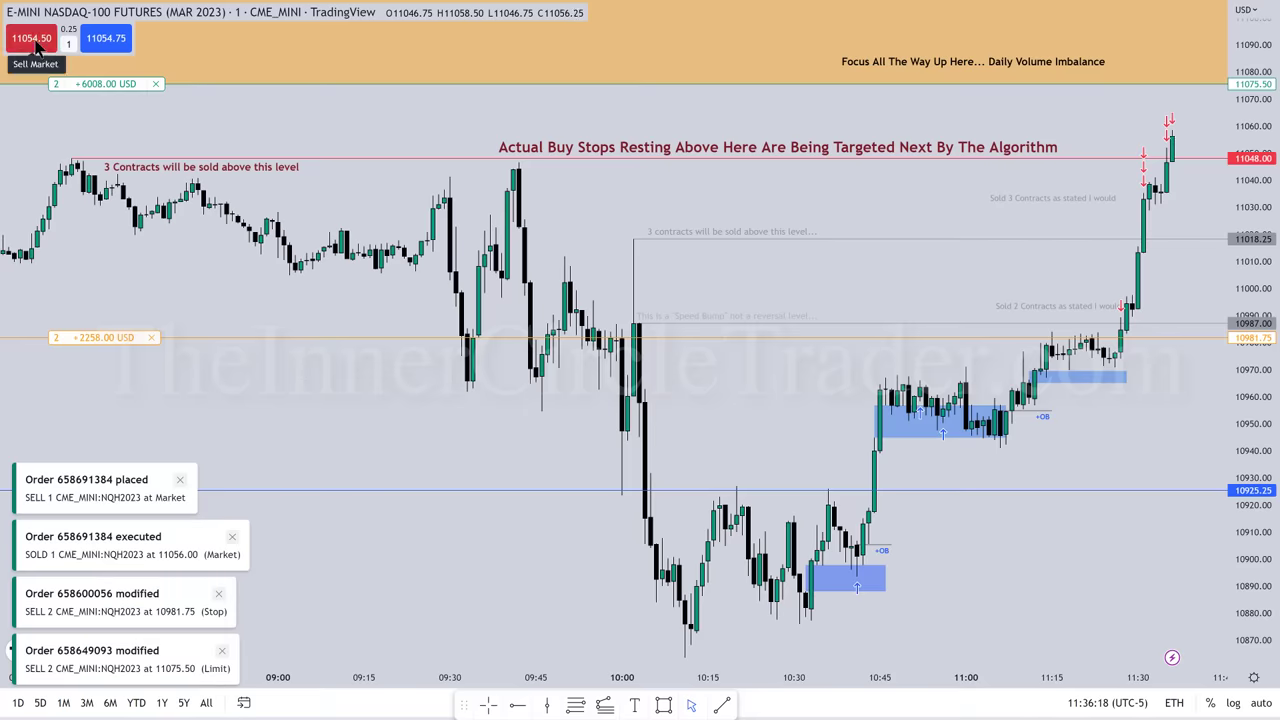
Delete the buy-stops note and set the 11048.00 ray's label alignment to Top and Center
click(225, 160)
click(182, 74)
click(636, 446)
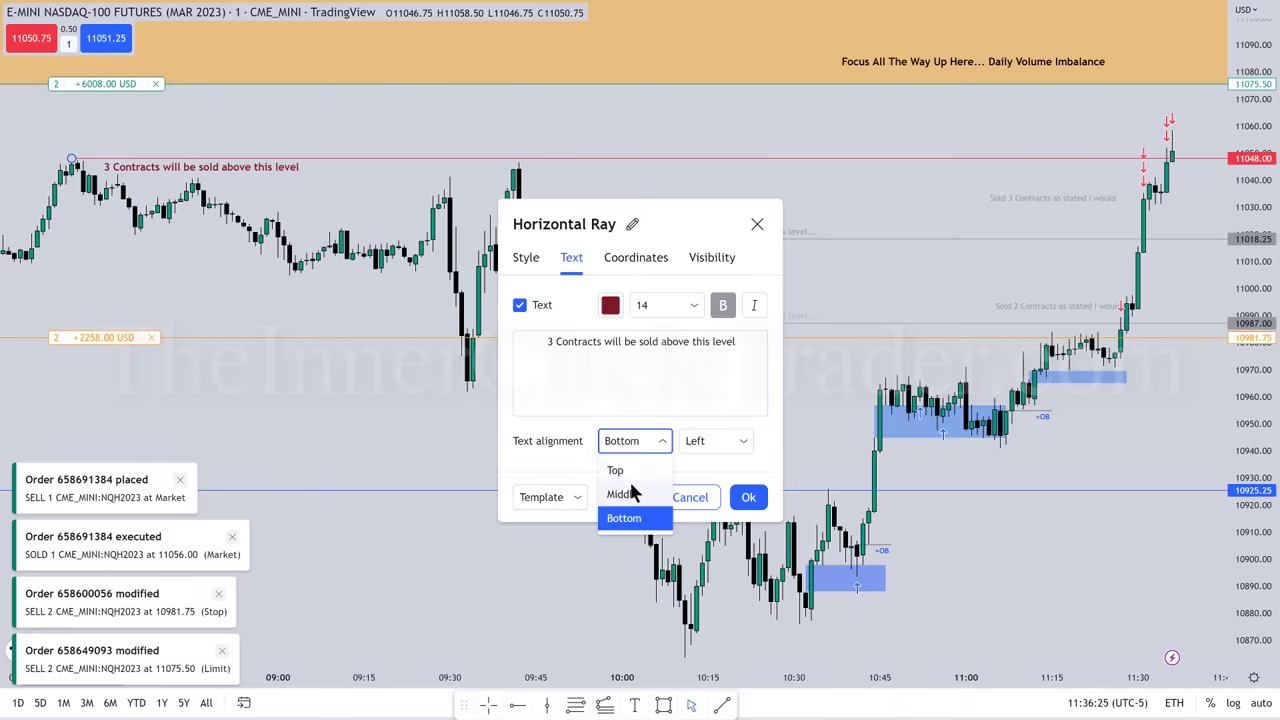
click(628, 466)
click(694, 446)
click(714, 497)
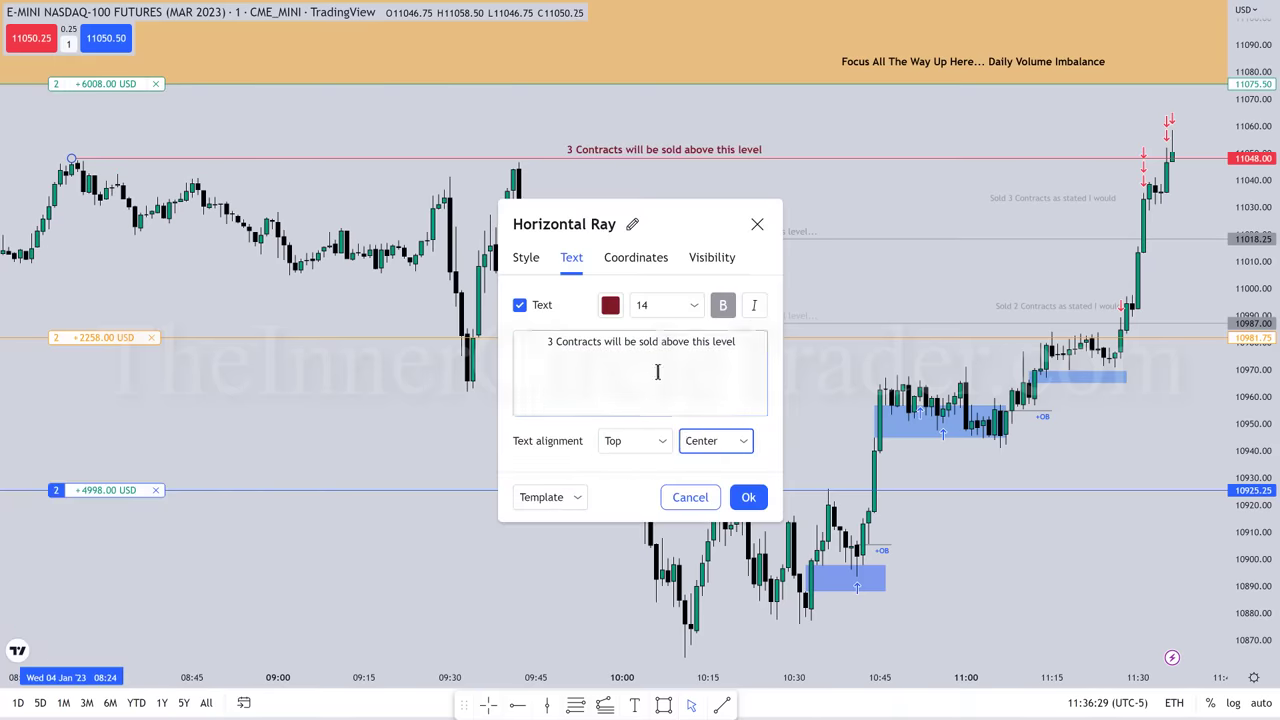
Replace the 11048.00 ray's label text with 'It is probably all "Random" Folks...'
triple_click(591, 346)
key(BackSpace)
text(It is)
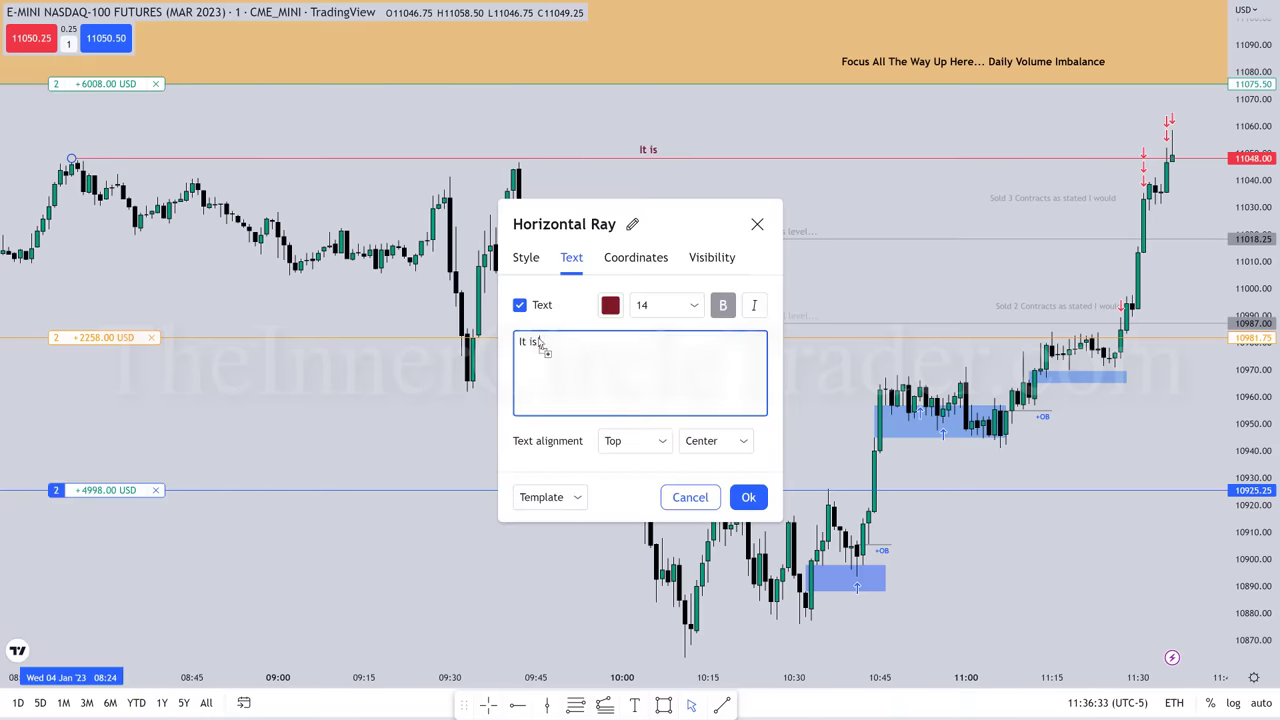
text( probably all "Random" Folk)
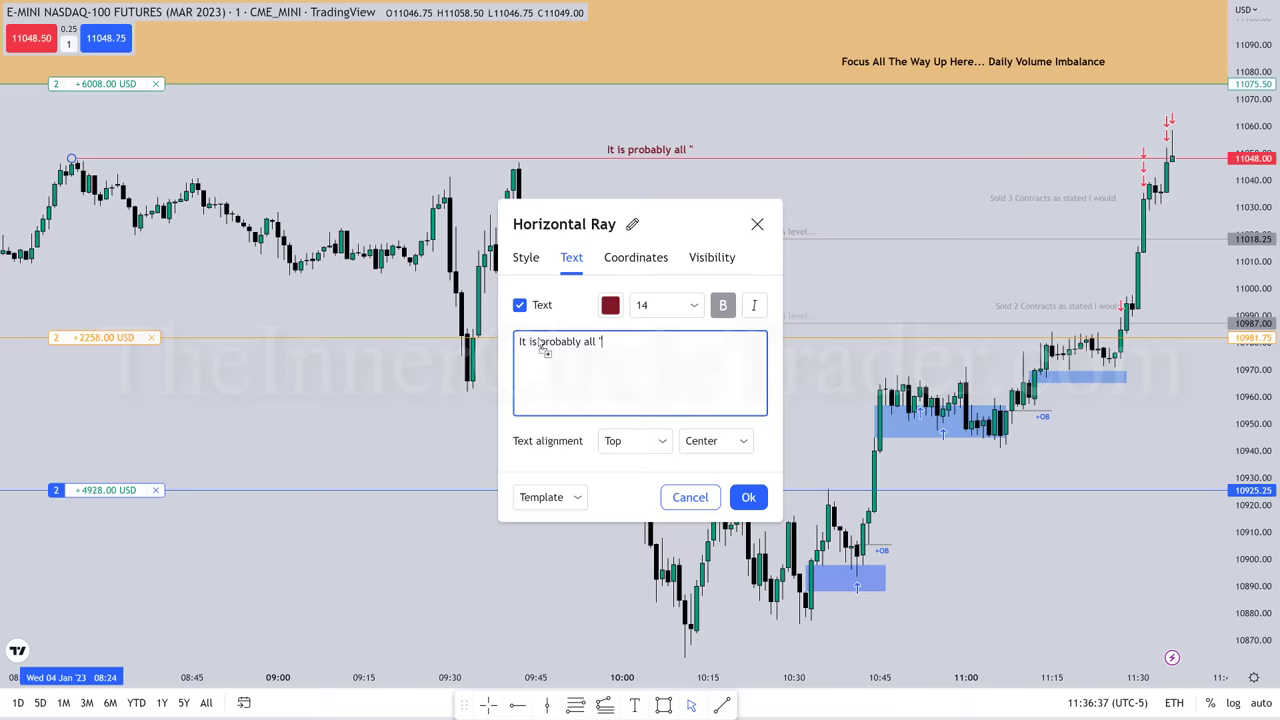
text(s...)
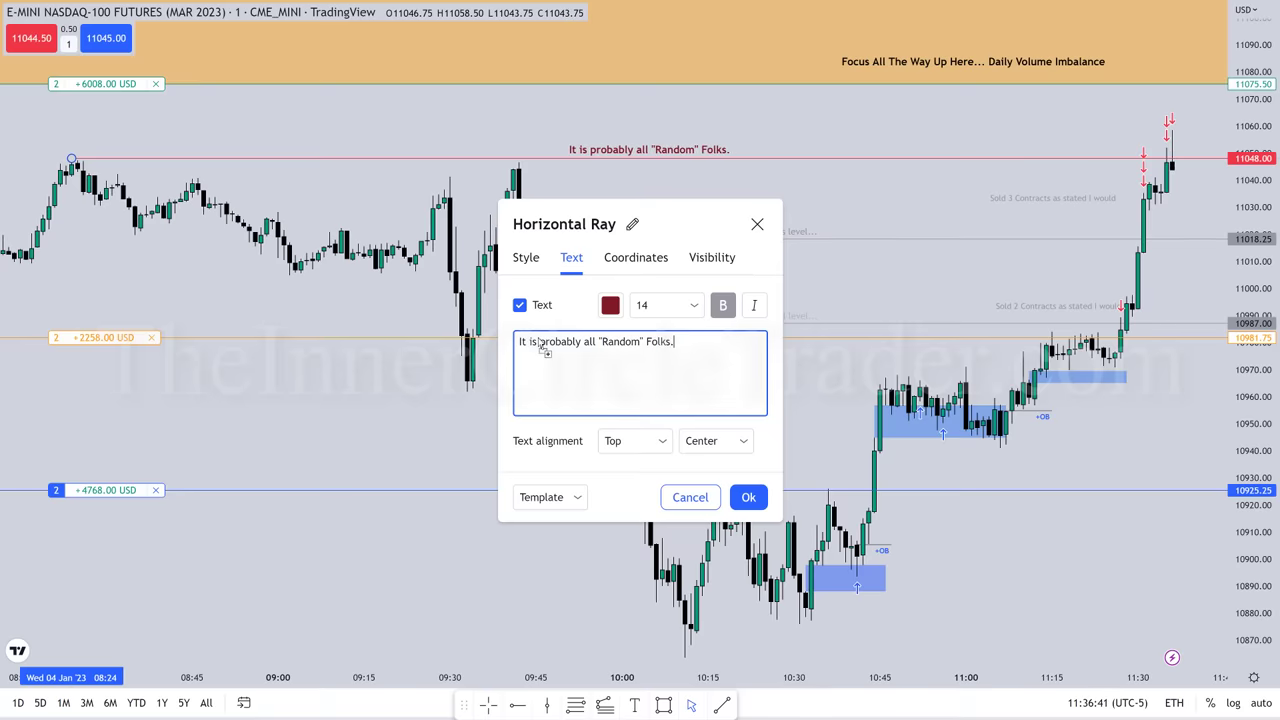
click(749, 499)
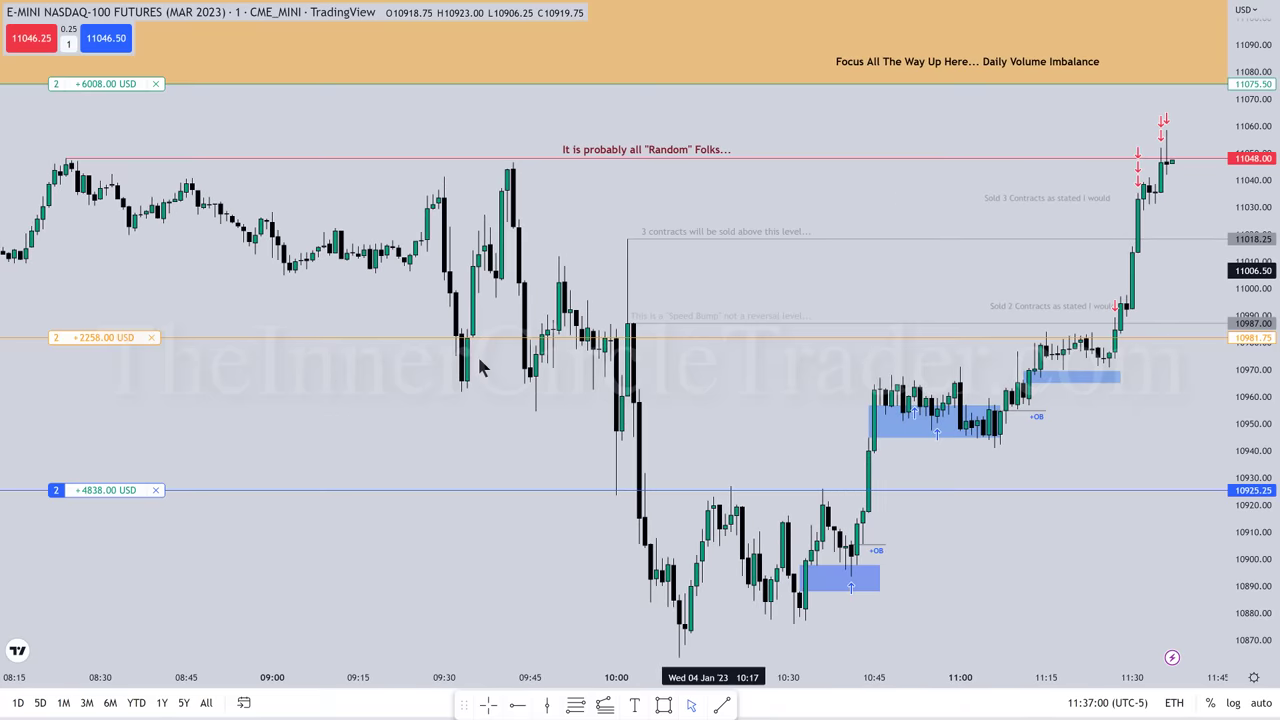
Raise the protective stop order on the remaining two contracts to 11027.50
drag(105, 345, 105, 222)
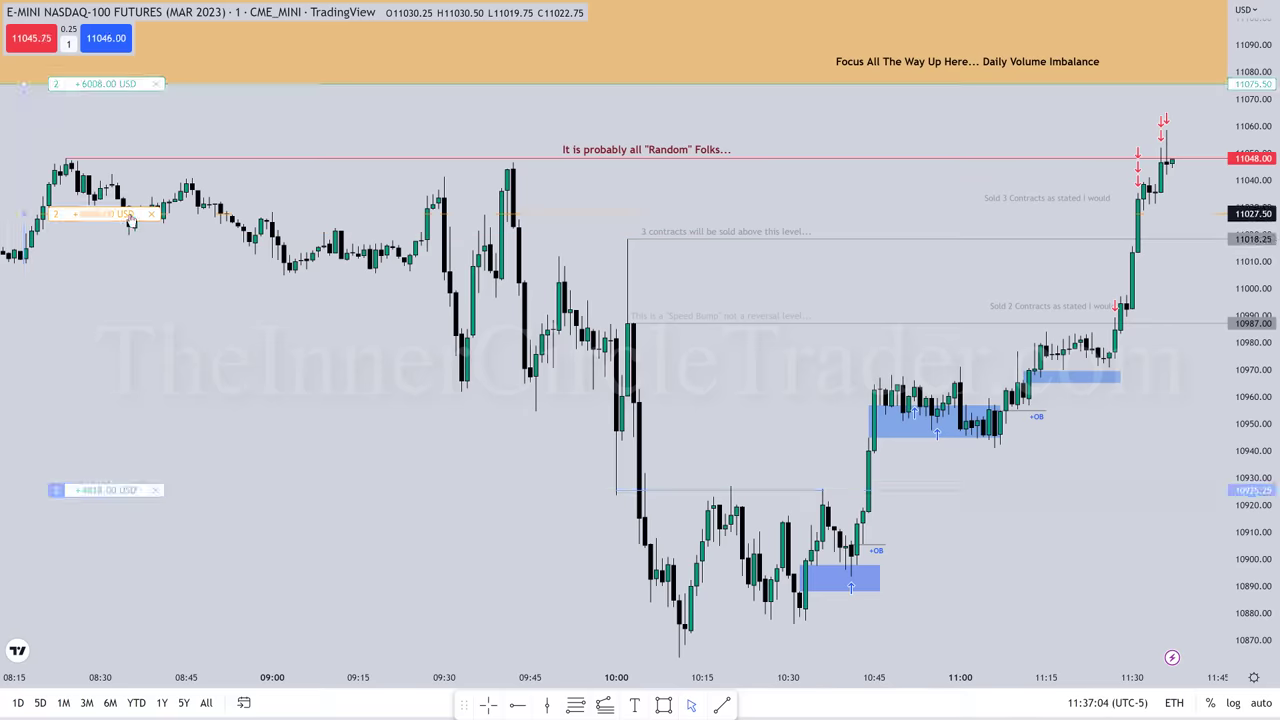
click(219, 651)
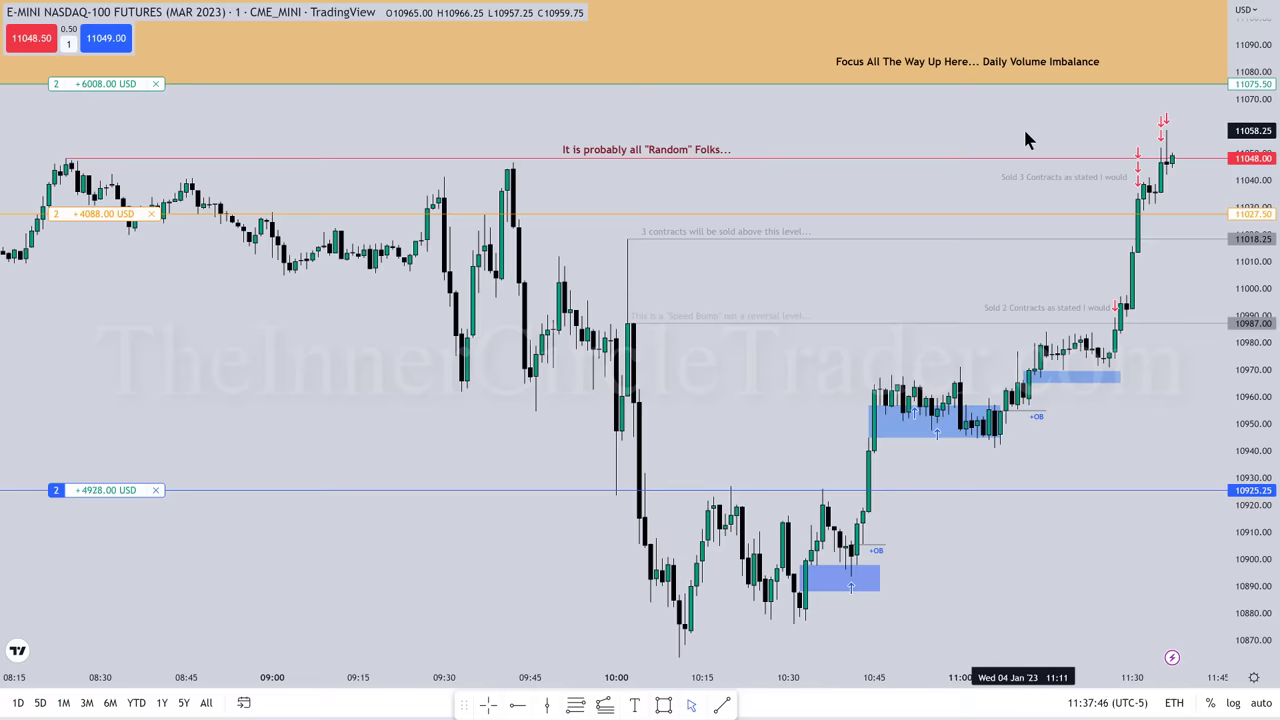
Move the Daily Volume Imbalance note closer to the 11075.50 limit line and change its text to "Like To hold the balance to see if it can tag this level :)"
drag(975, 62, 997, 74)
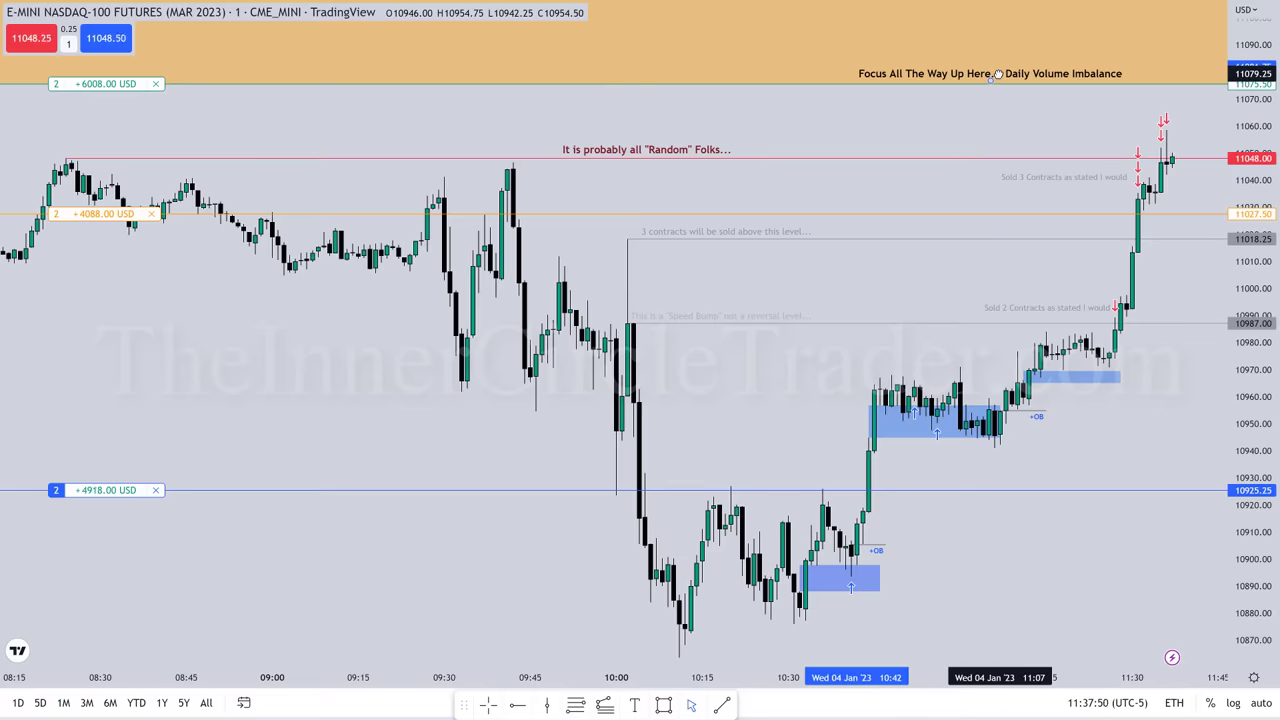
double_click(997, 74)
text(L)
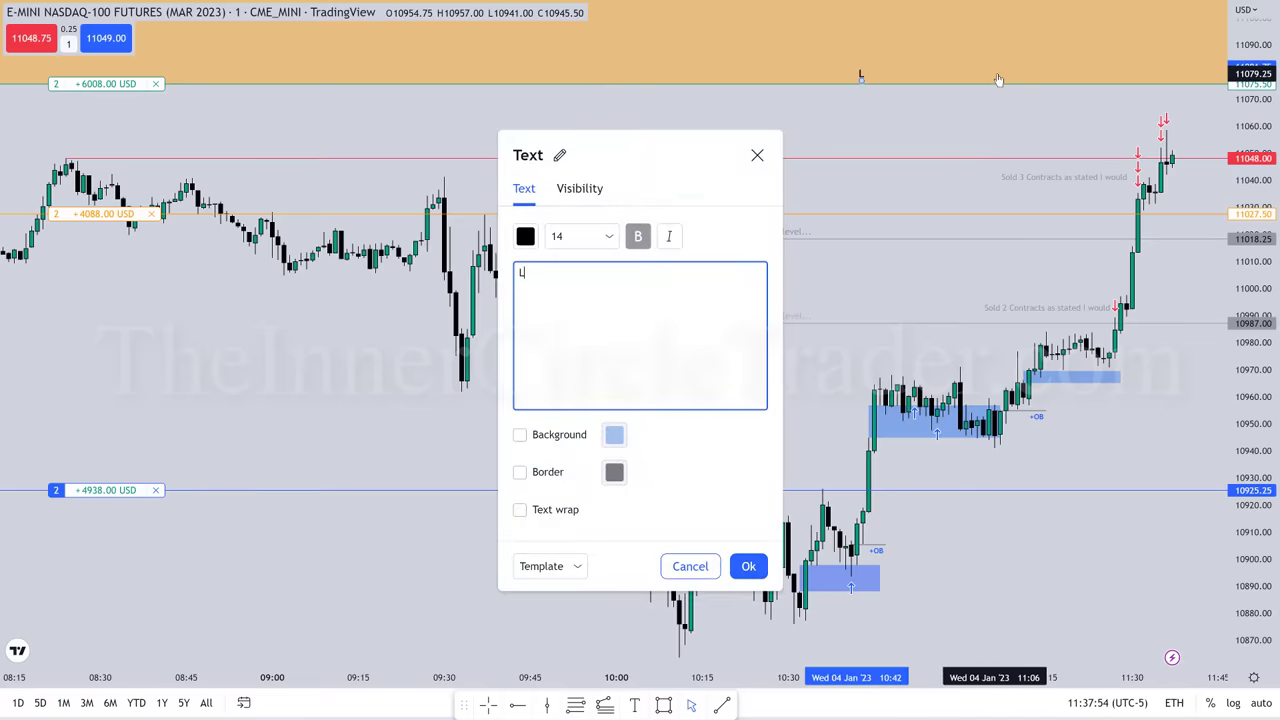
text(ike To hold the b)
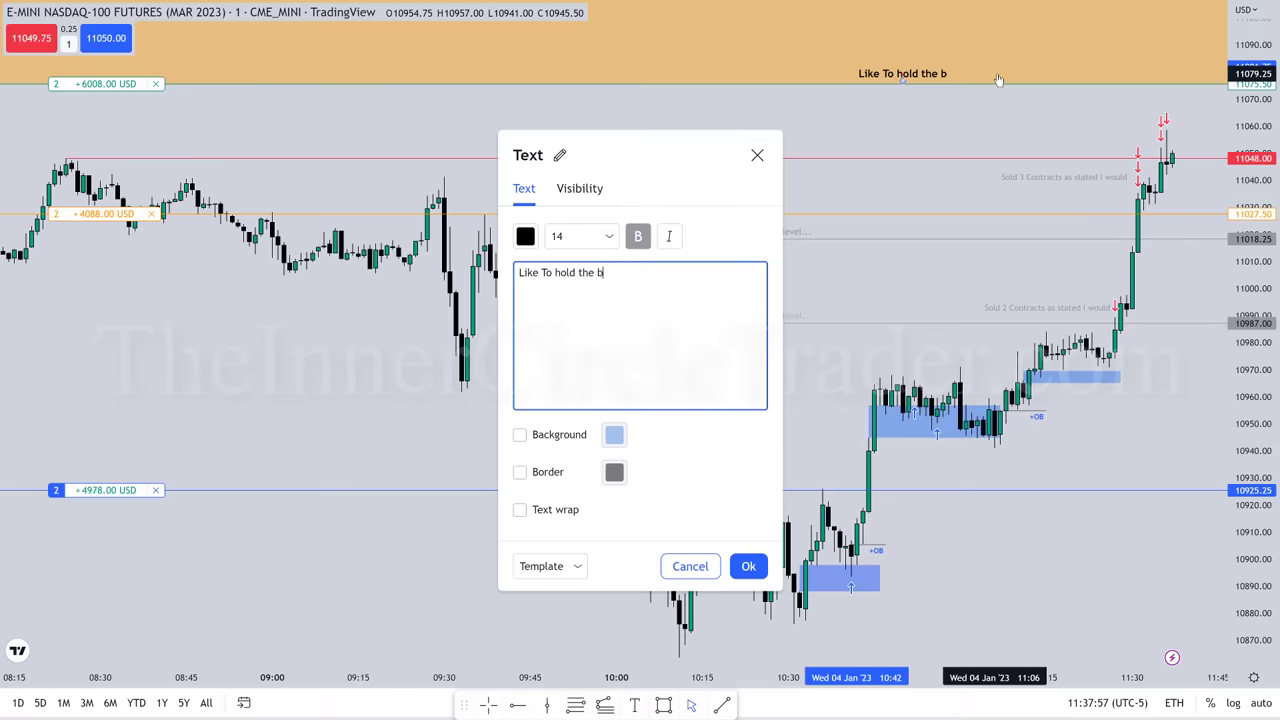
text(alance to see i)
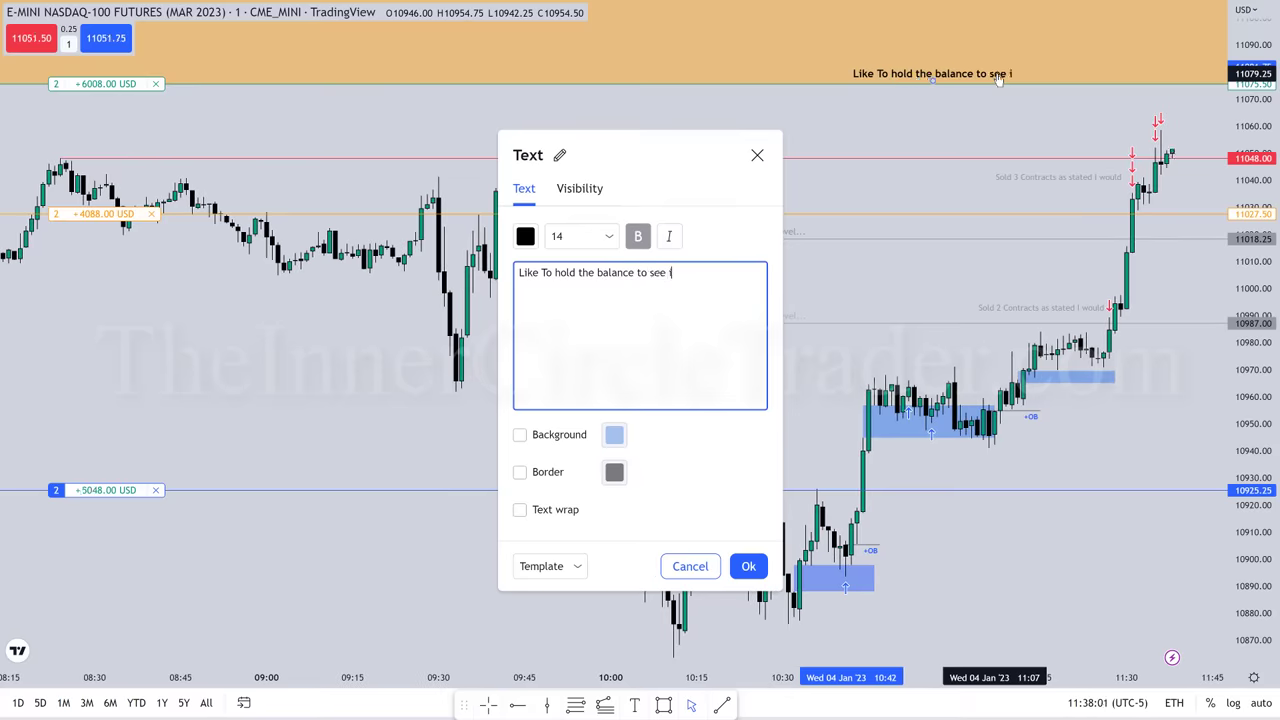
text(f it can tag this)
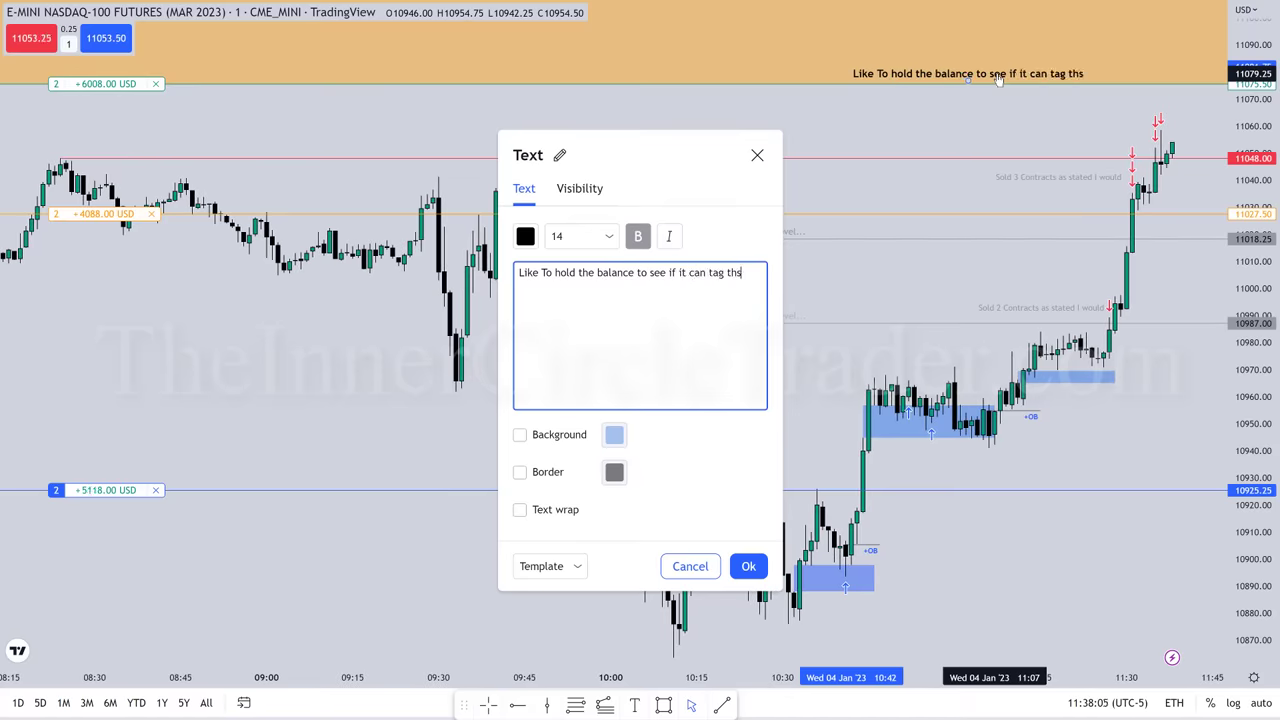
text( level  :))
click(914, 277)
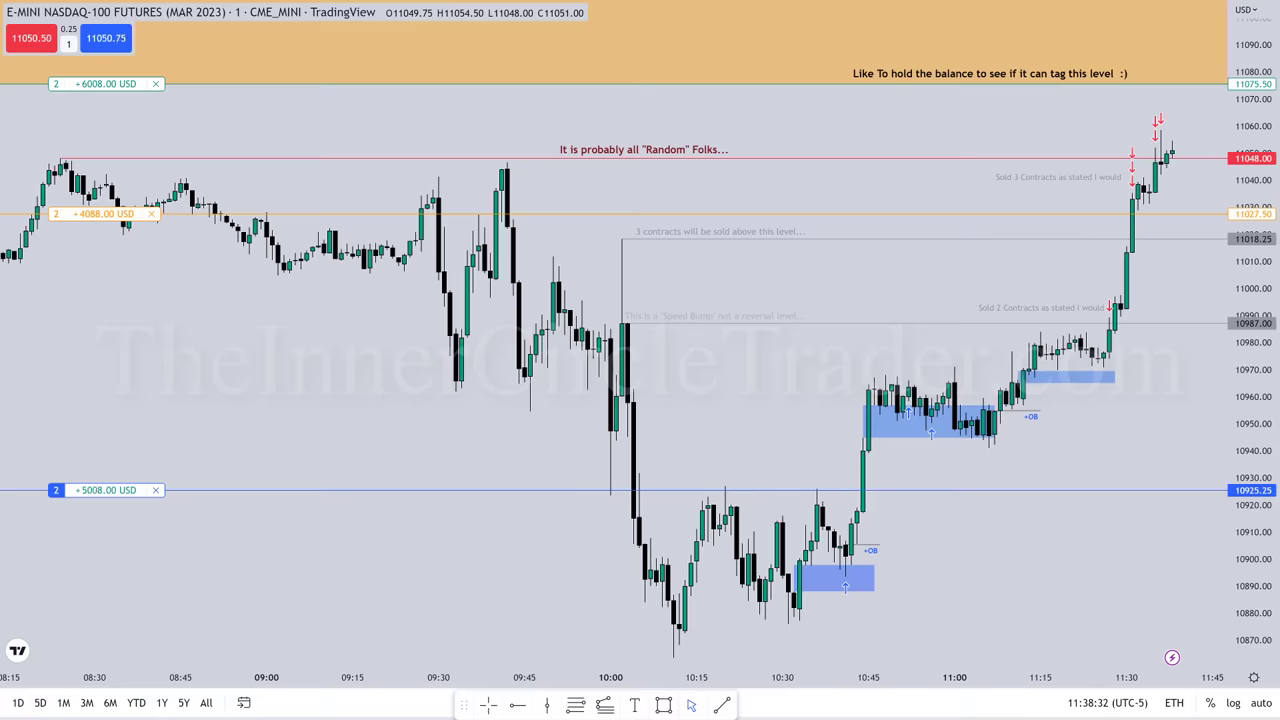
Add a text note near the 11018.25 ray reading "I don't care if it Stops Me Out Now... Holding For Terminus or Stop Out"
click(636, 704)
click(1037, 232)
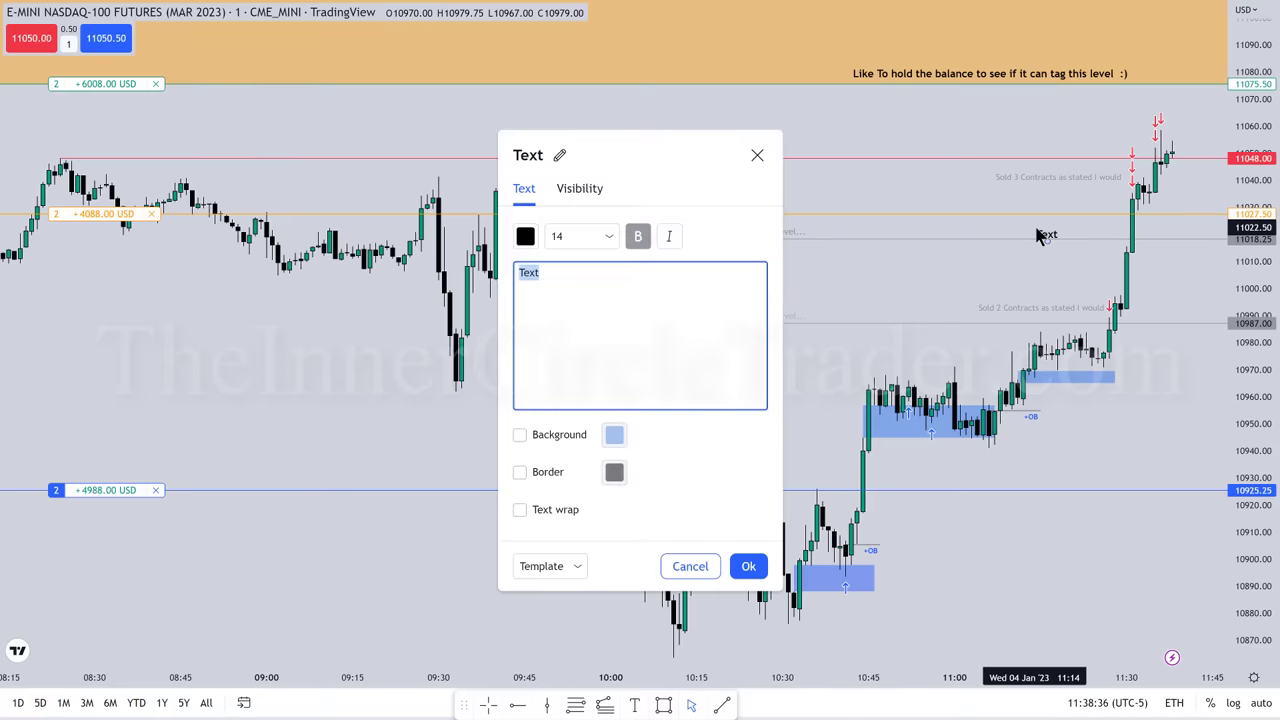
text(I don't care if it)
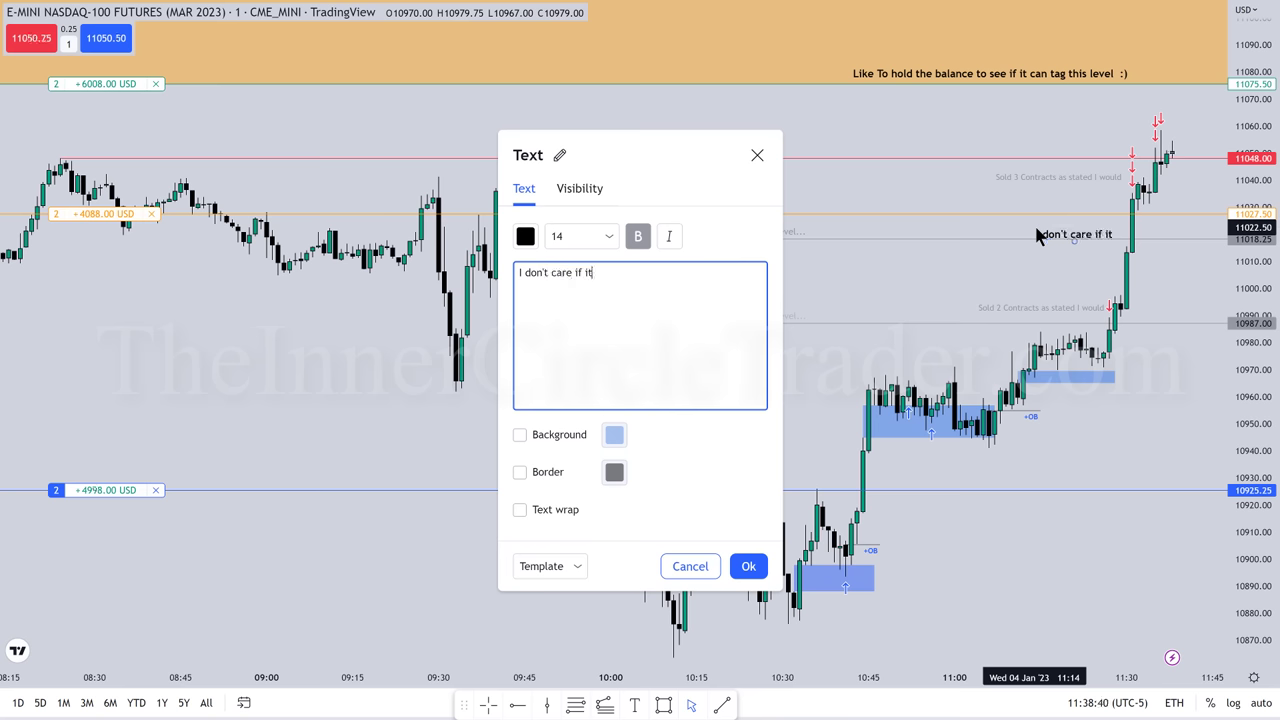
text( Stops Me Out Now)
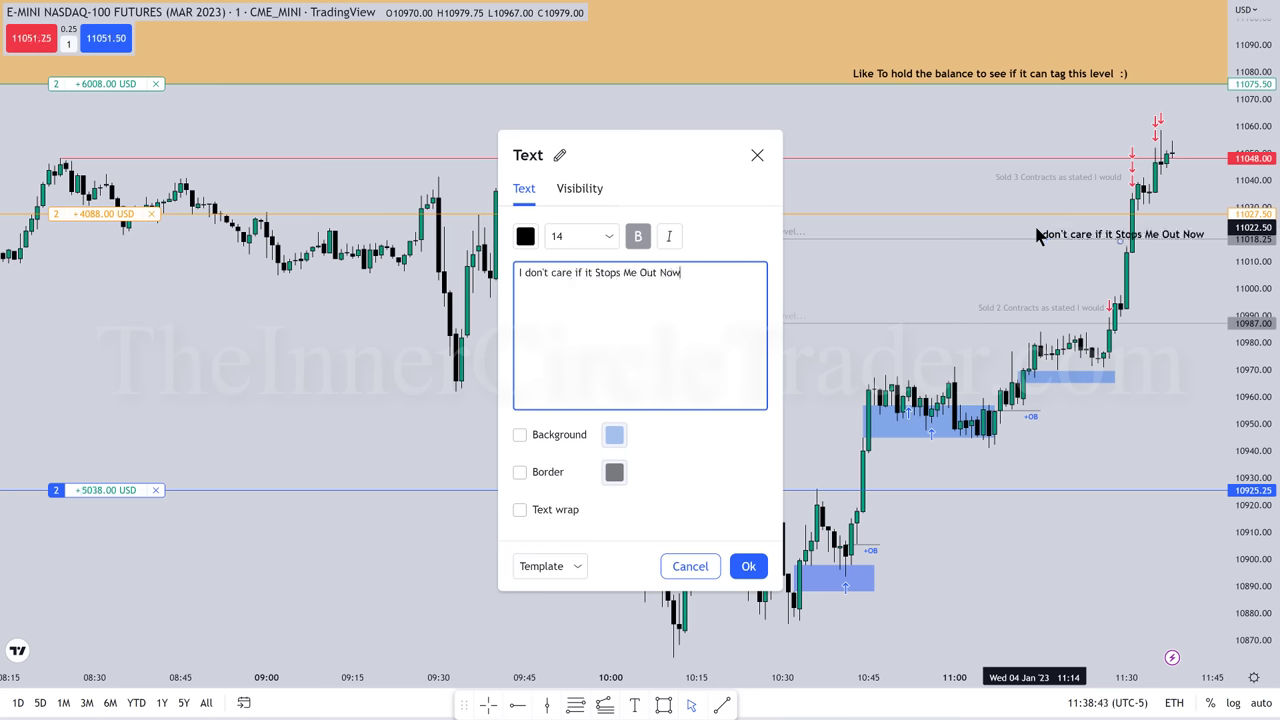
text(... Holding For Terminus or Stop Out)
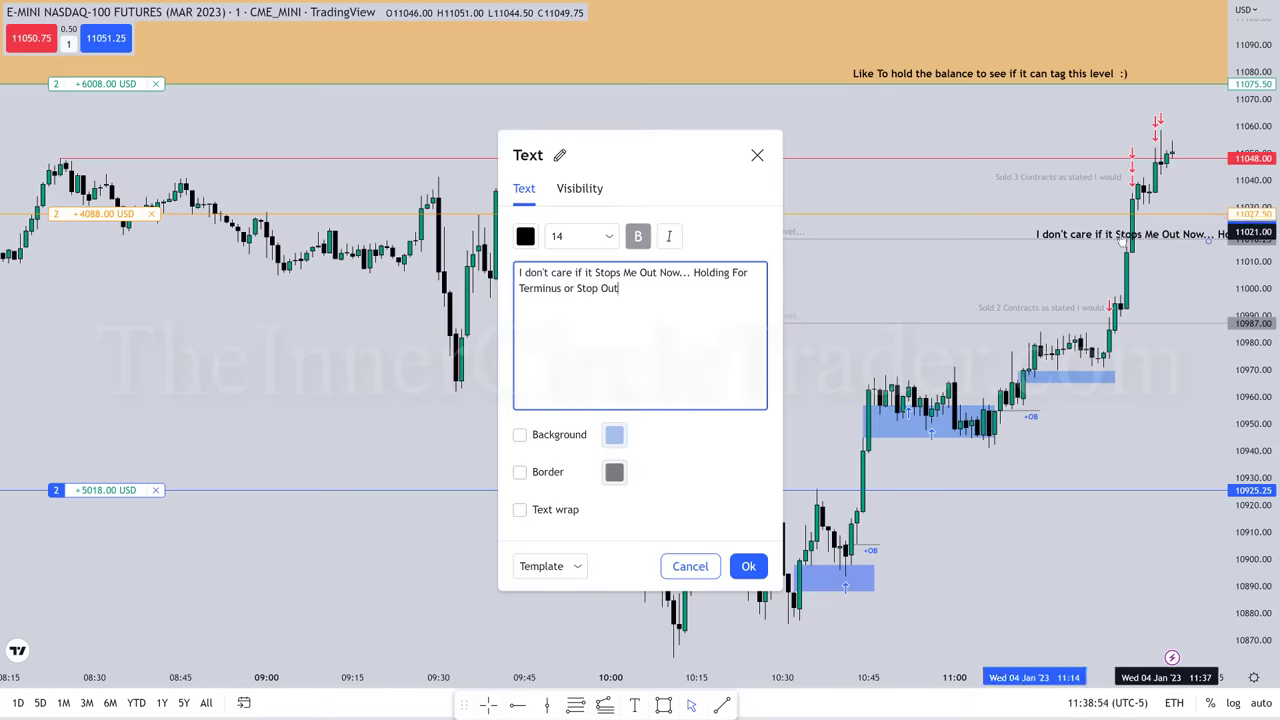
Reduce the stop-out note to font size 11 and position it just below the 11027.50 stop line, before the rally candles
drag(1040, 234, 865, 208)
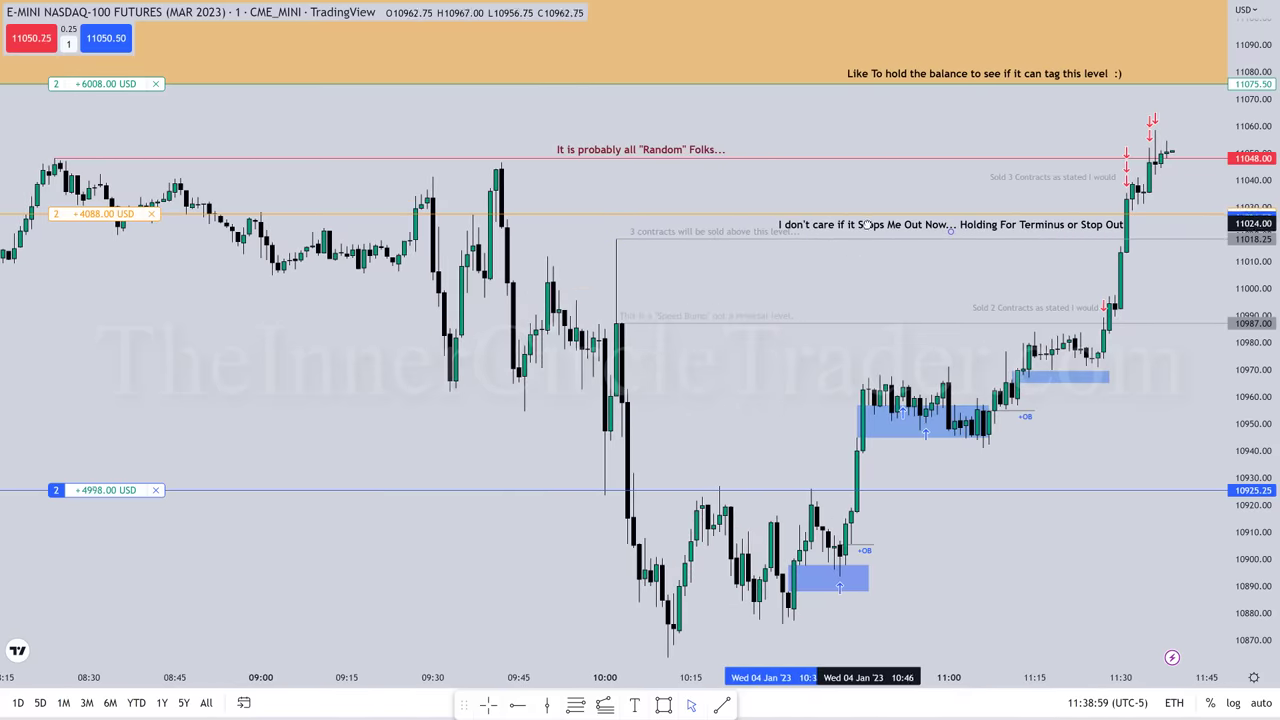
click(98, 77)
click(97, 131)
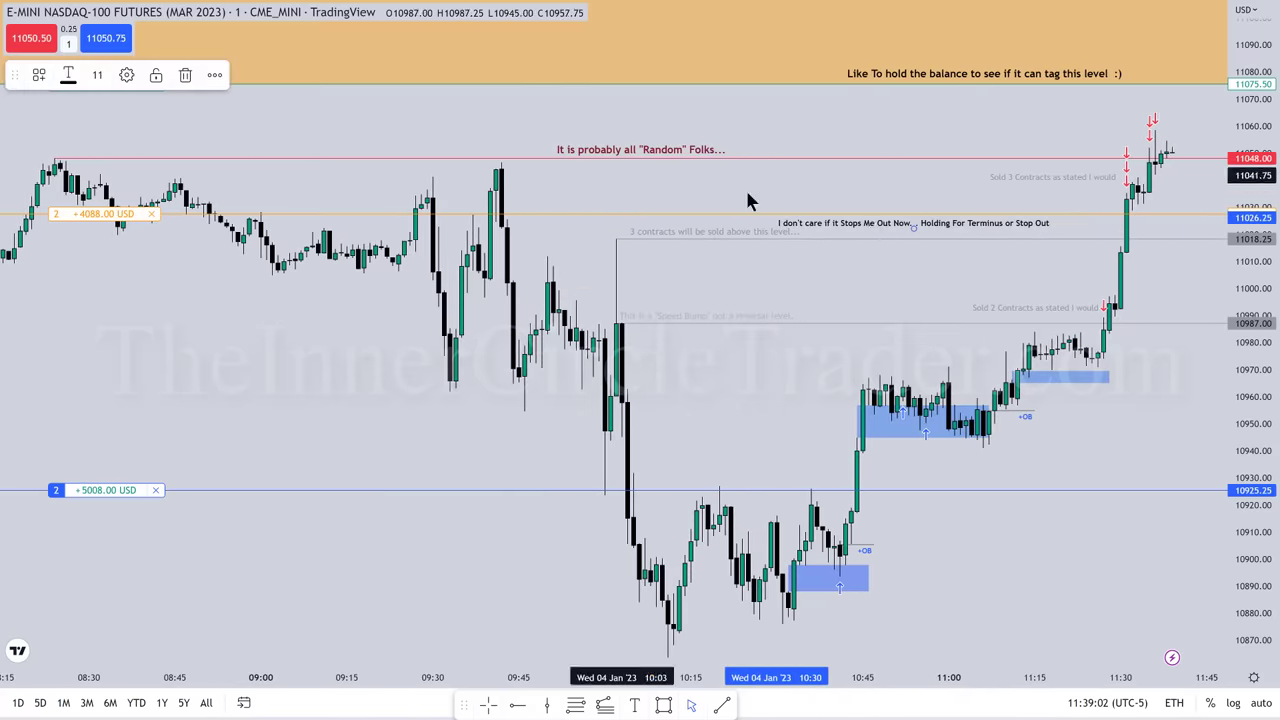
click(872, 199)
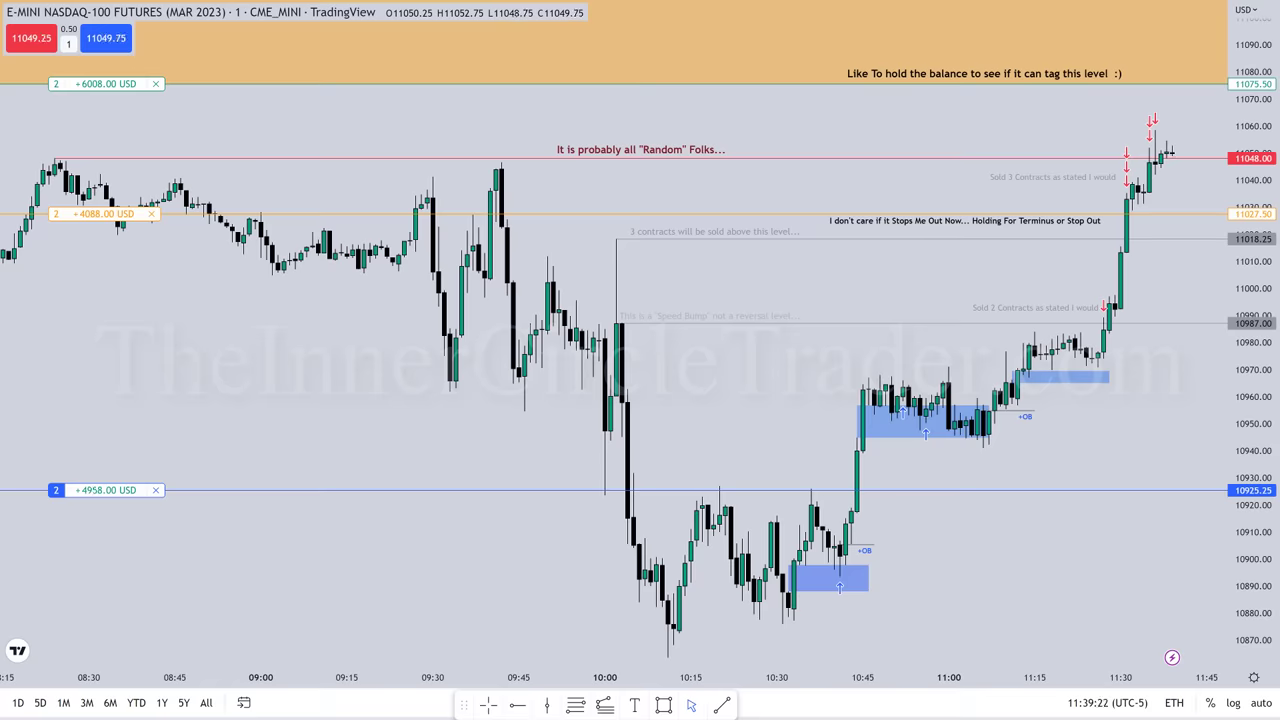
Duplicate the "Sold 3 Contracts as stated I would" note and place the copy beside the newest sell arrows above 11048.00
click(1046, 177)
drag(1046, 177, 1073, 130)
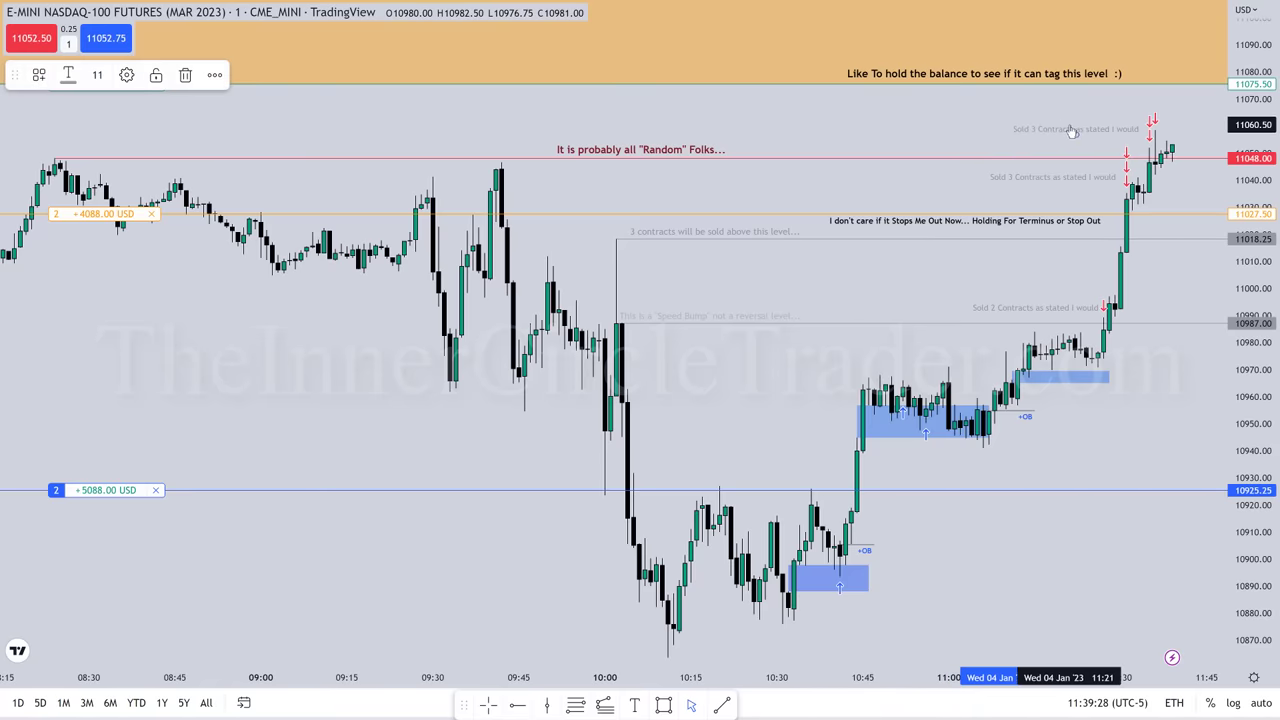
click(950, 137)
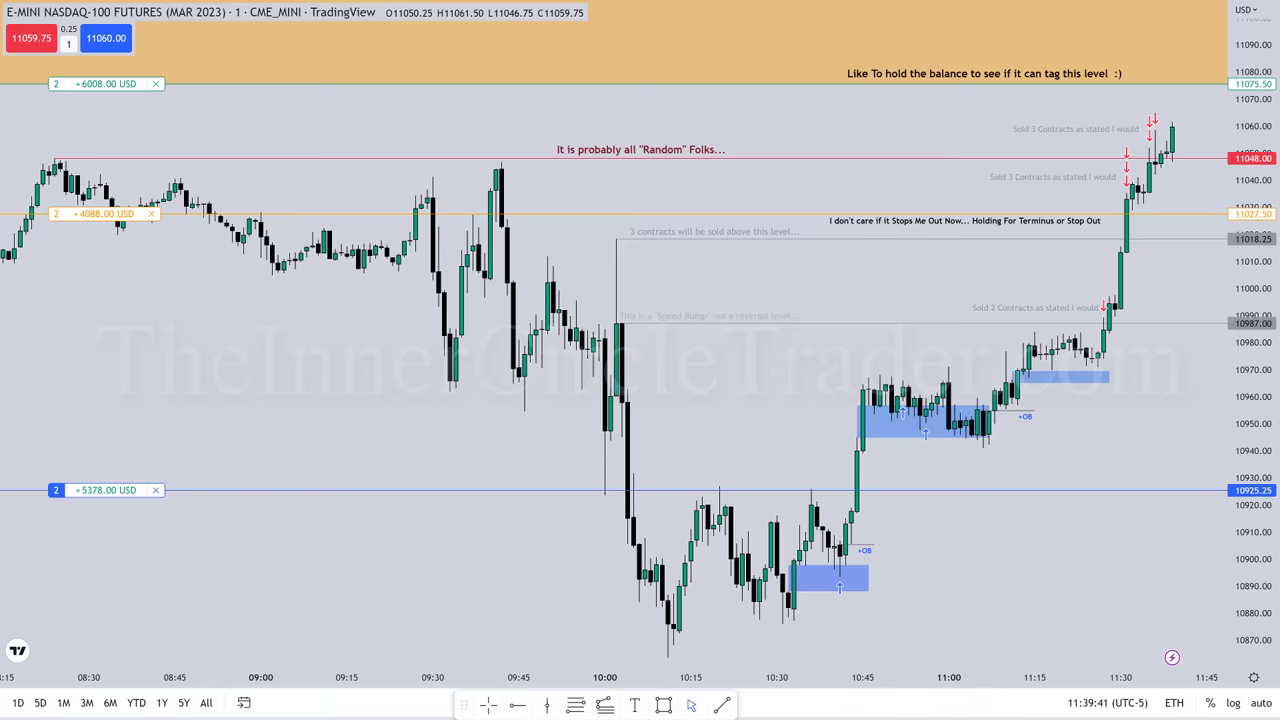
Raise the two-contract stop order to 11045.00 and move the "I don't care if it Stops Me Out Now..." note just beneath its line
drag(113, 213, 113, 166)
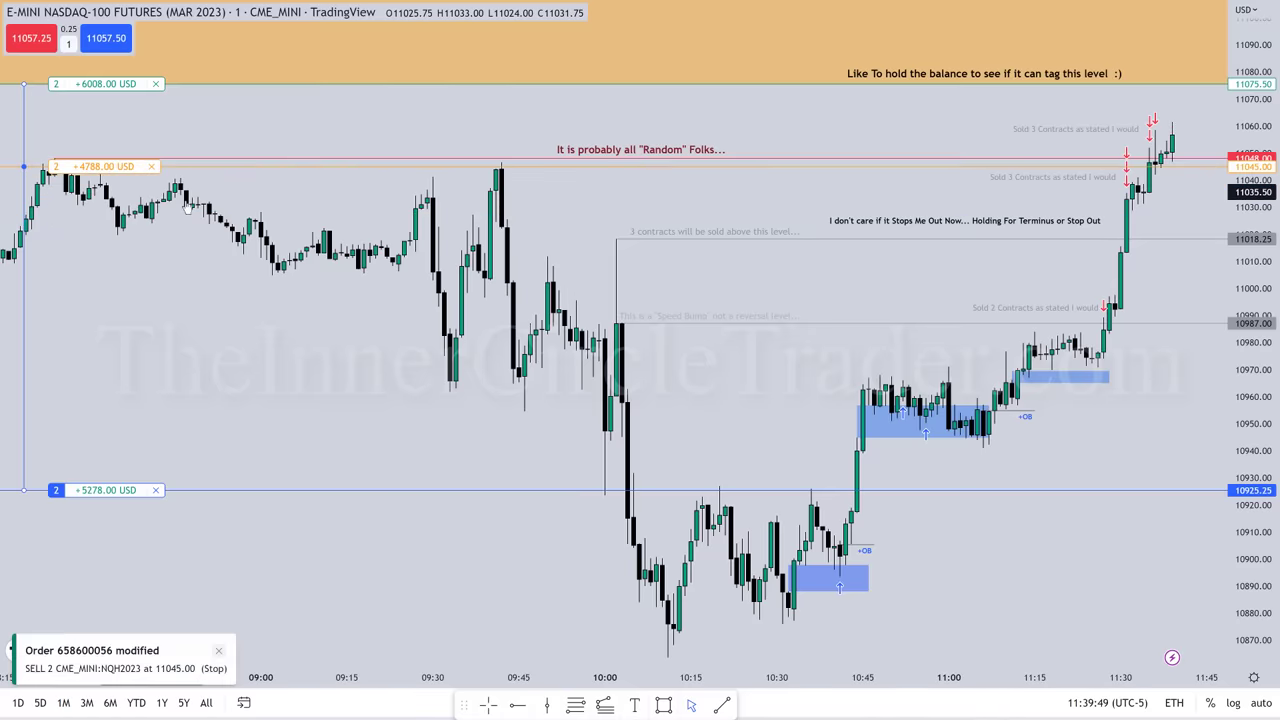
mouse_move(965, 221)
mouse_down()
mouse_move(924, 192)
mouse_move(763, 209)
mouse_up()
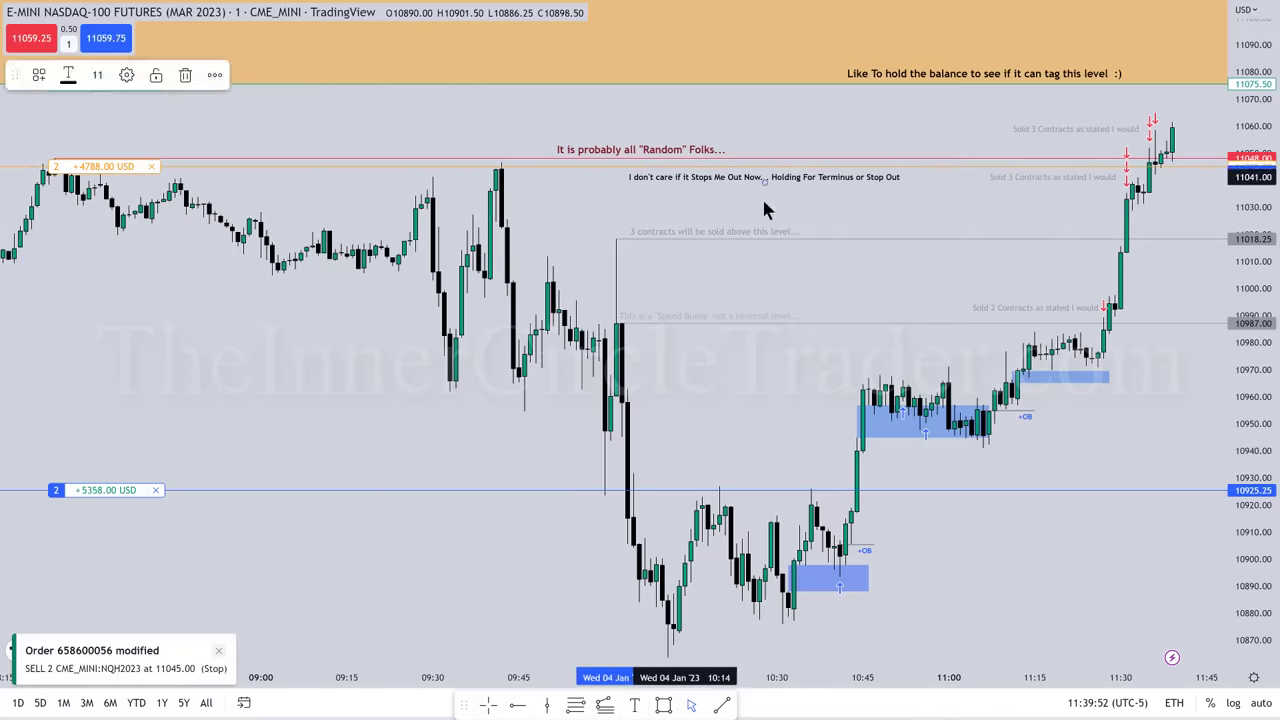
click(763, 205)
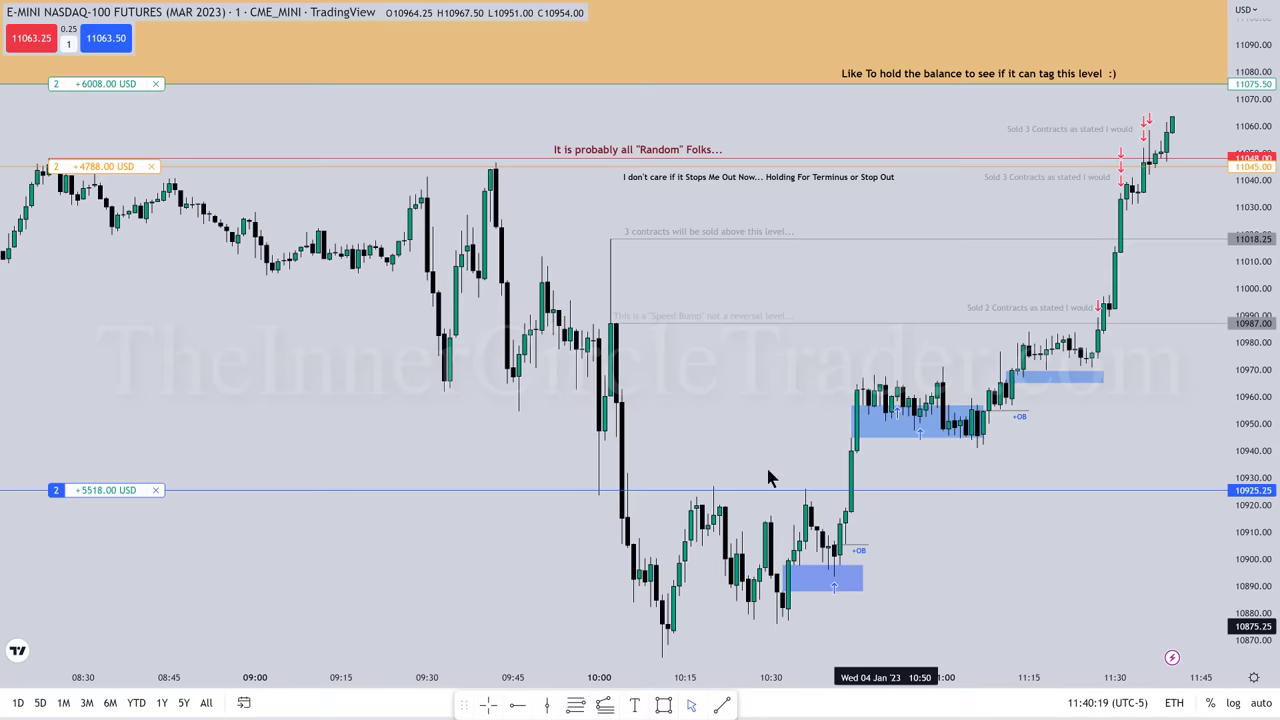
Toggle the executions labels in the chart's trading settings to examine the fill prices, with the dialog moved clear of the candles, and leave them off
right_click(748, 441)
click(805, 700)
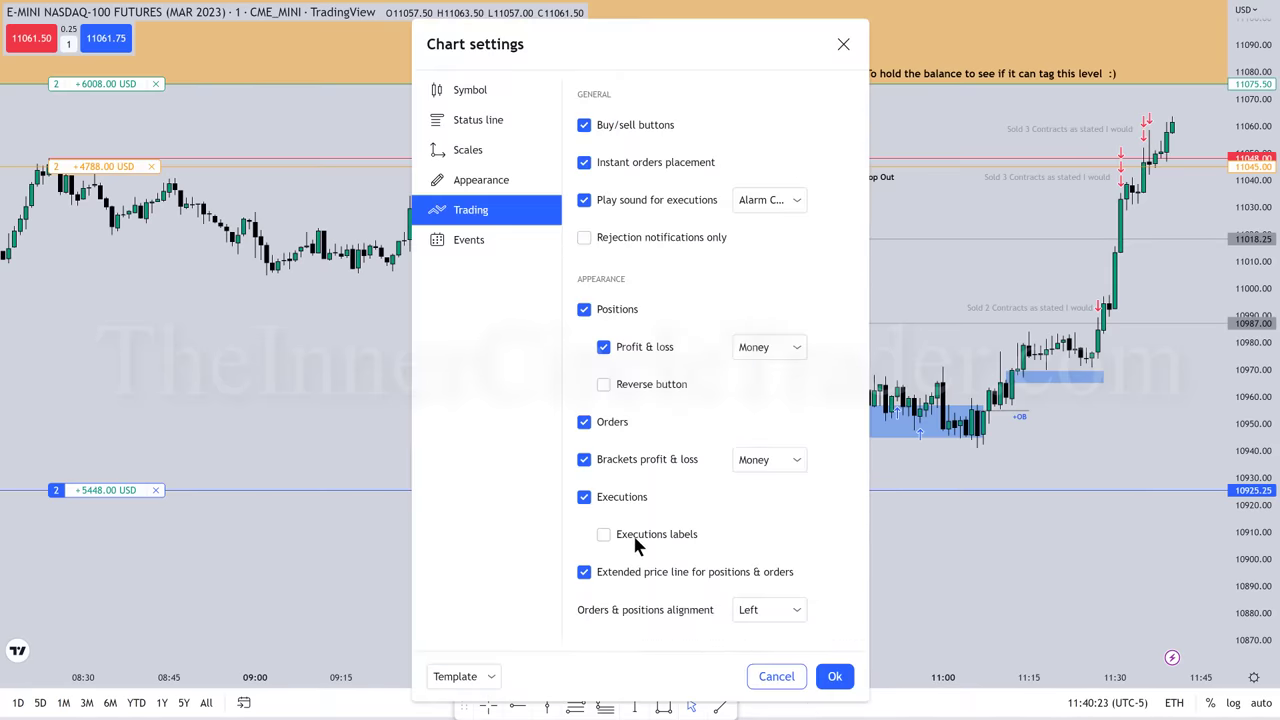
click(603, 536)
click(603, 536)
click(603, 536)
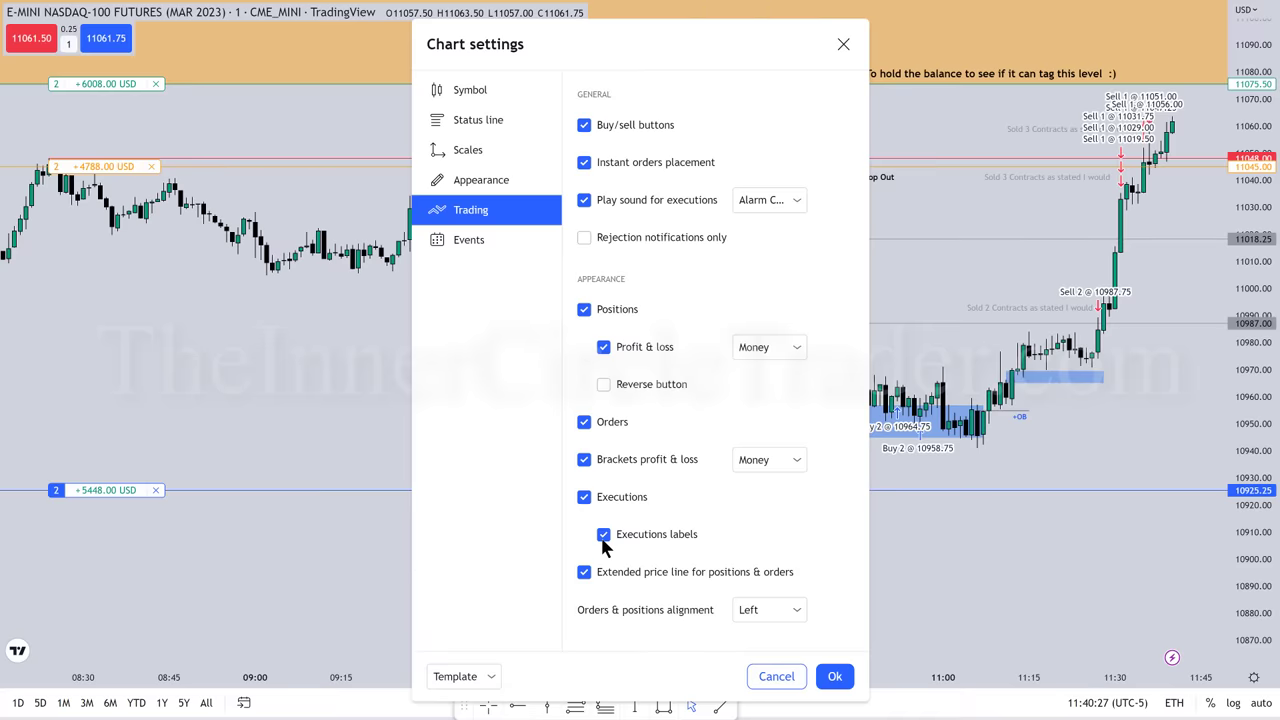
click(603, 536)
click(603, 536)
drag(620, 42, 357, 52)
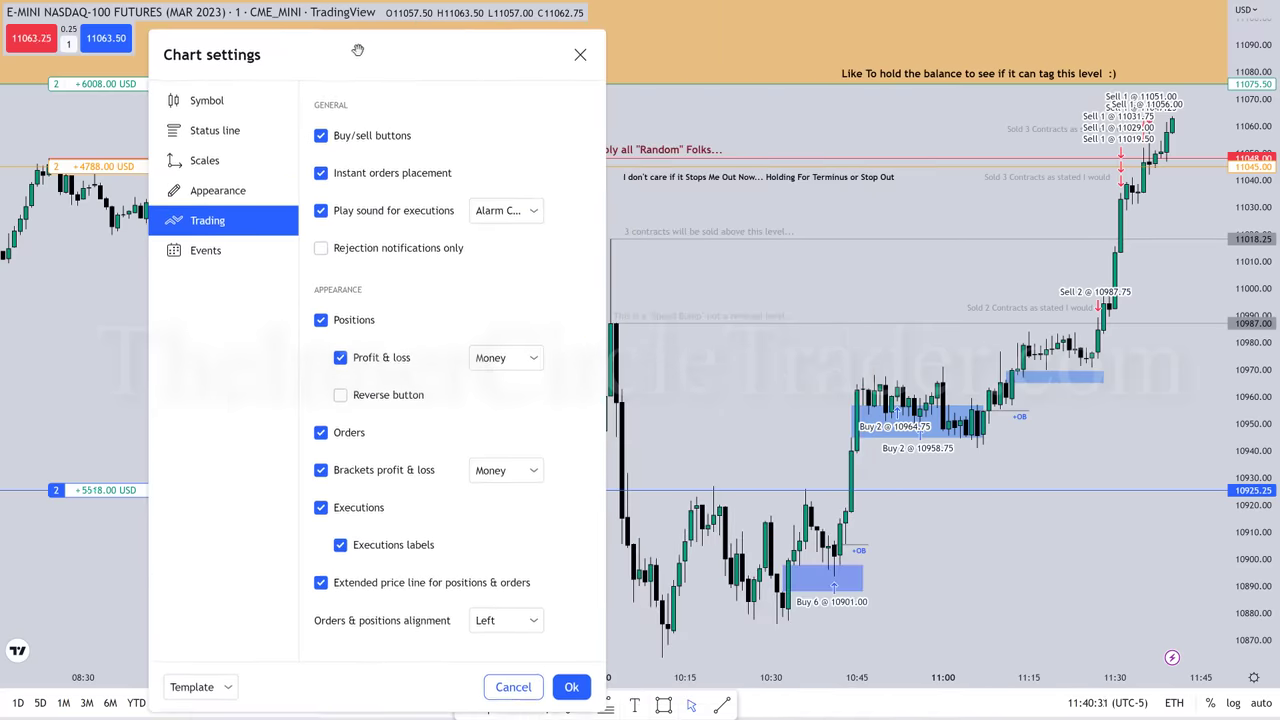
click(340, 545)
click(340, 545)
click(340, 545)
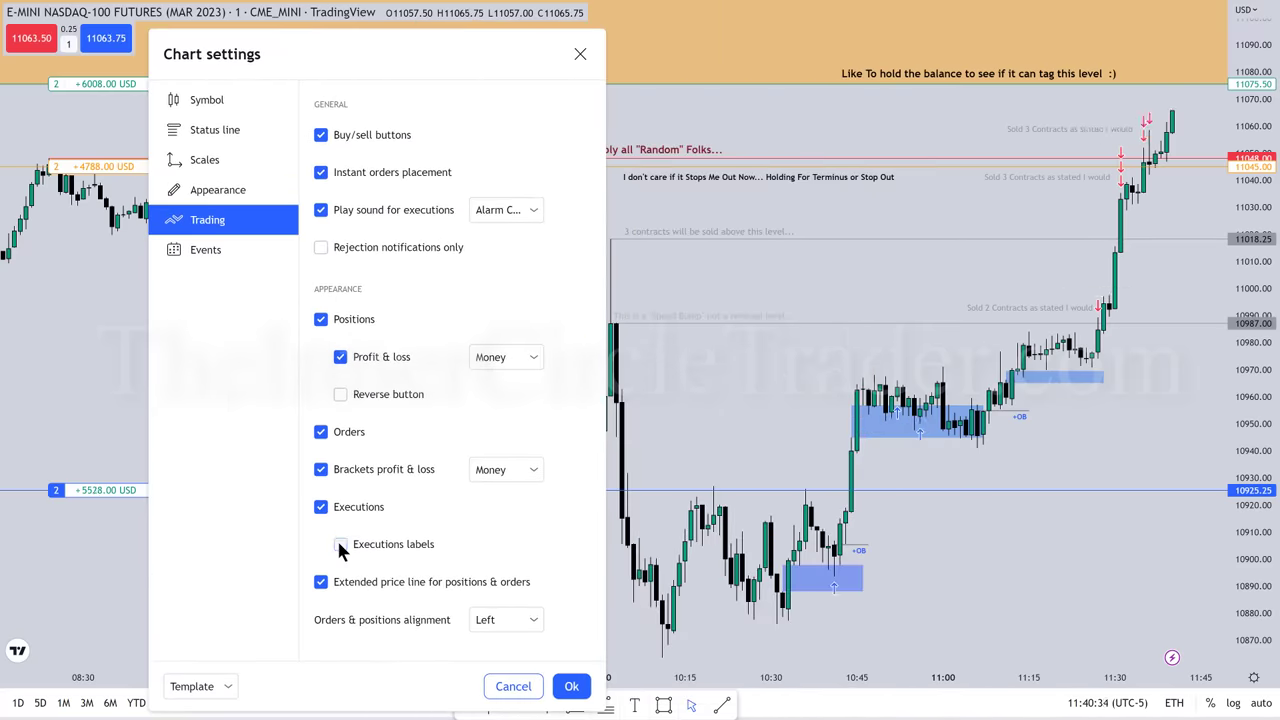
click(340, 545)
click(340, 545)
click(340, 545)
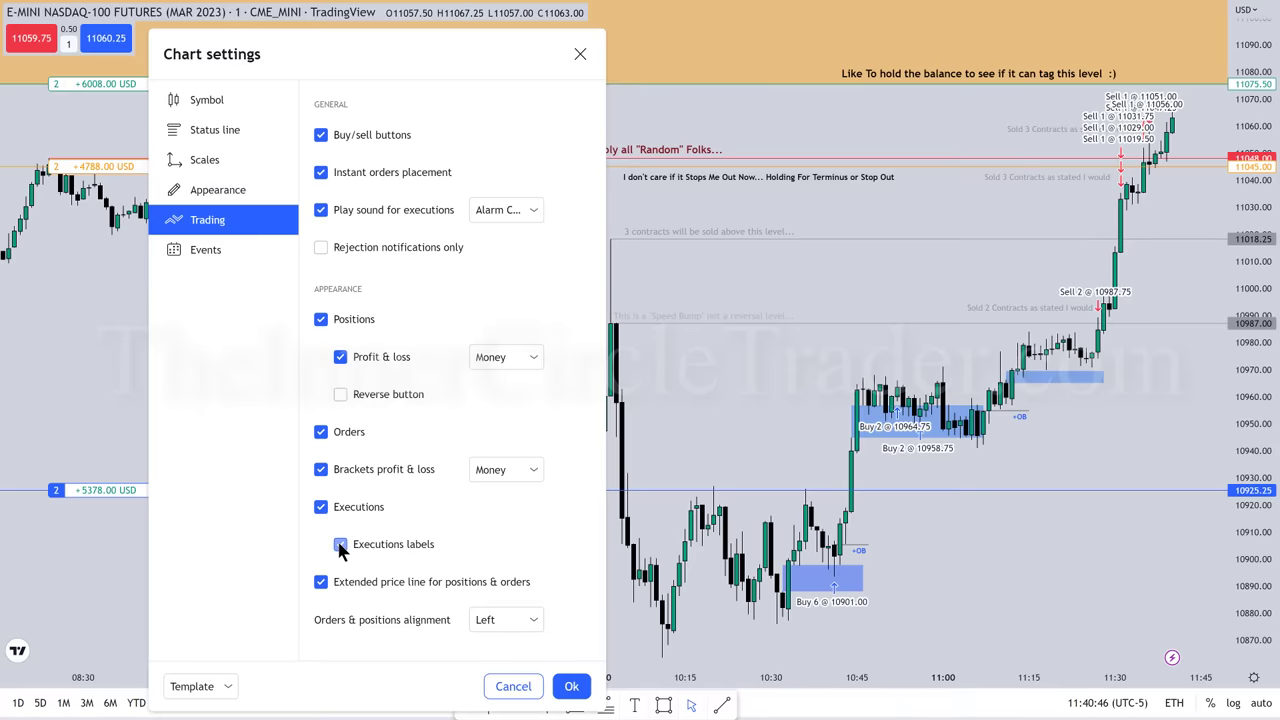
click(340, 545)
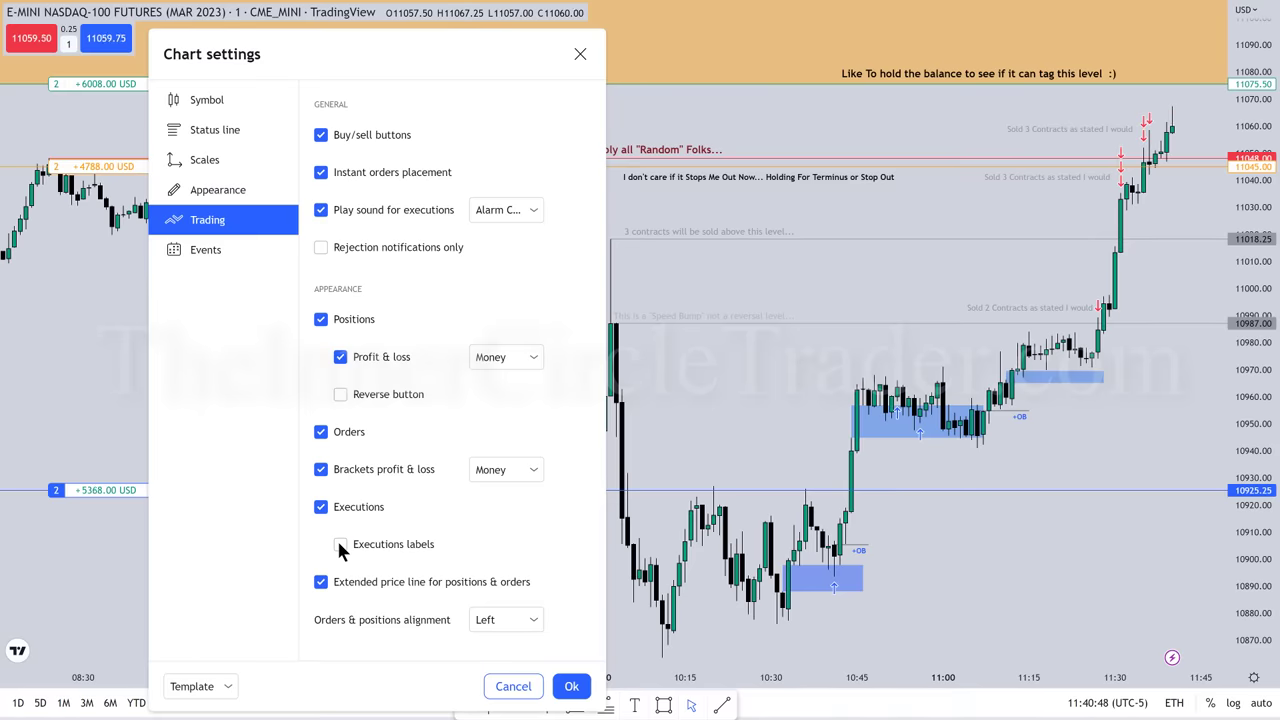
Display both the brackets and the positions profit & loss in Ticks and apply the chart settings
click(493, 474)
click(496, 522)
click(505, 357)
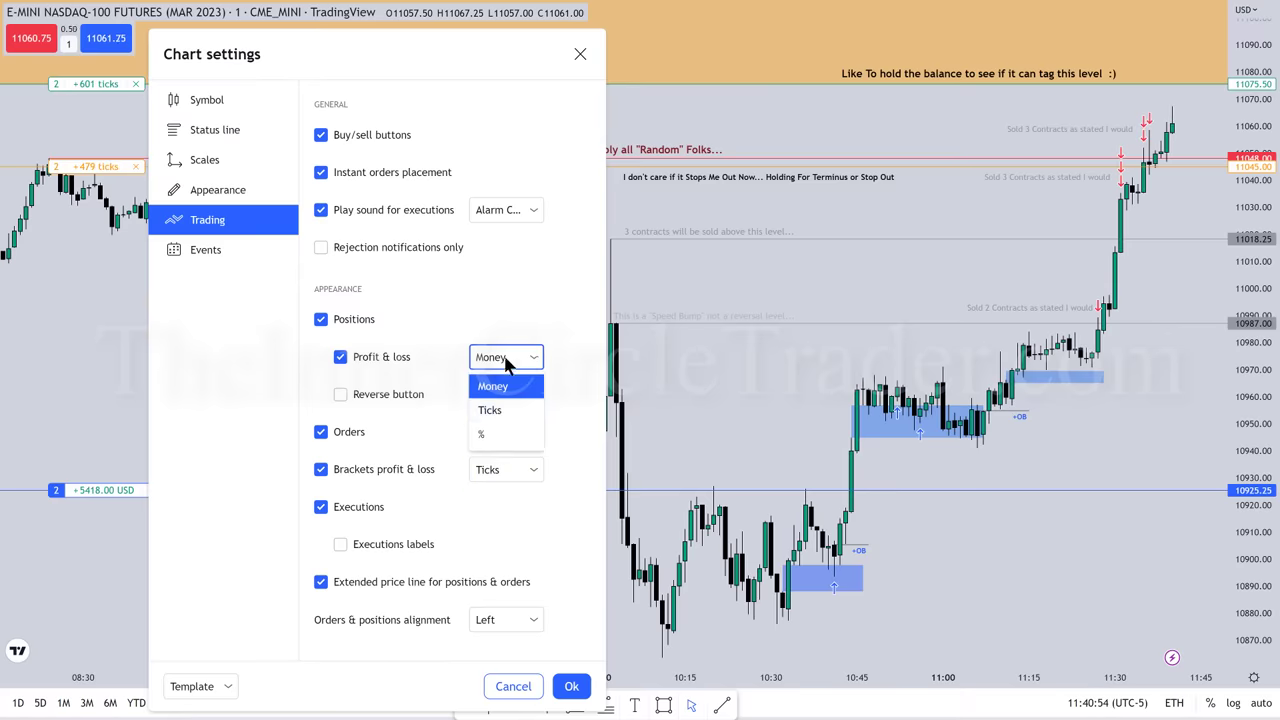
click(497, 404)
click(569, 684)
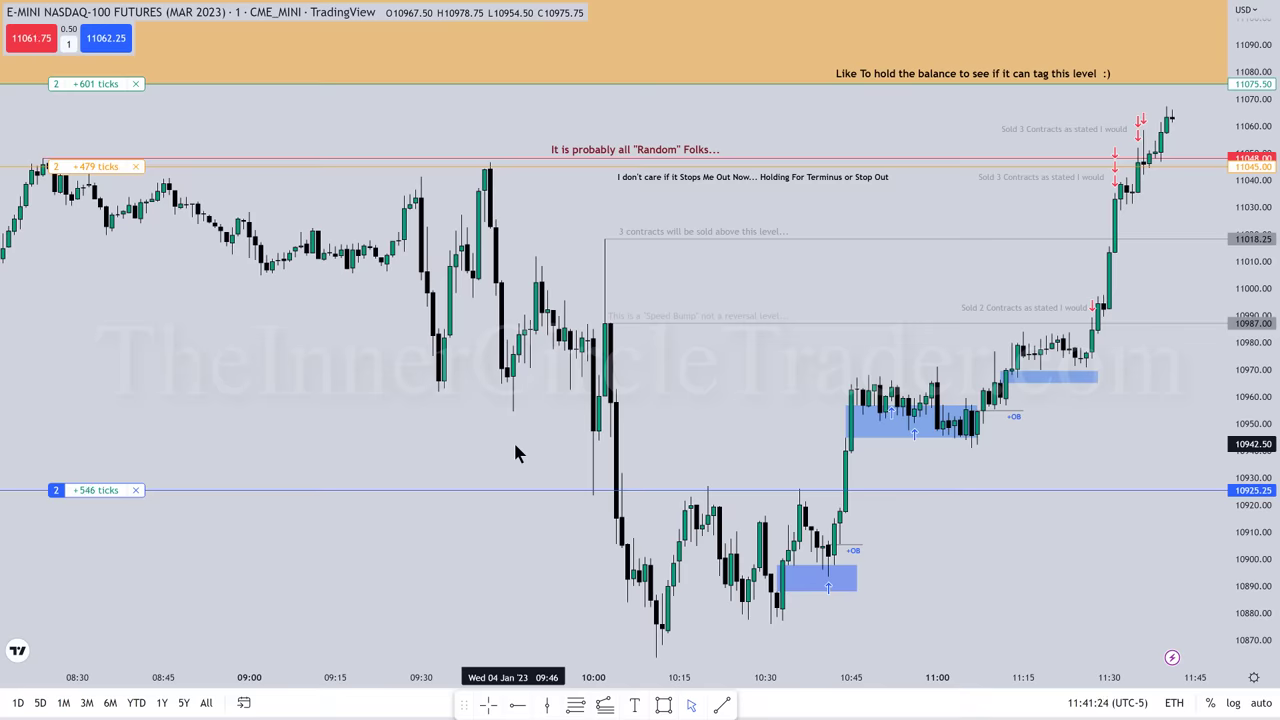
Change the note above the 11075.50 limit line to "The Daily Volume Imbalance Is My Trade Terminus - Final Target"
double_click(942, 75)
text(The Daily)
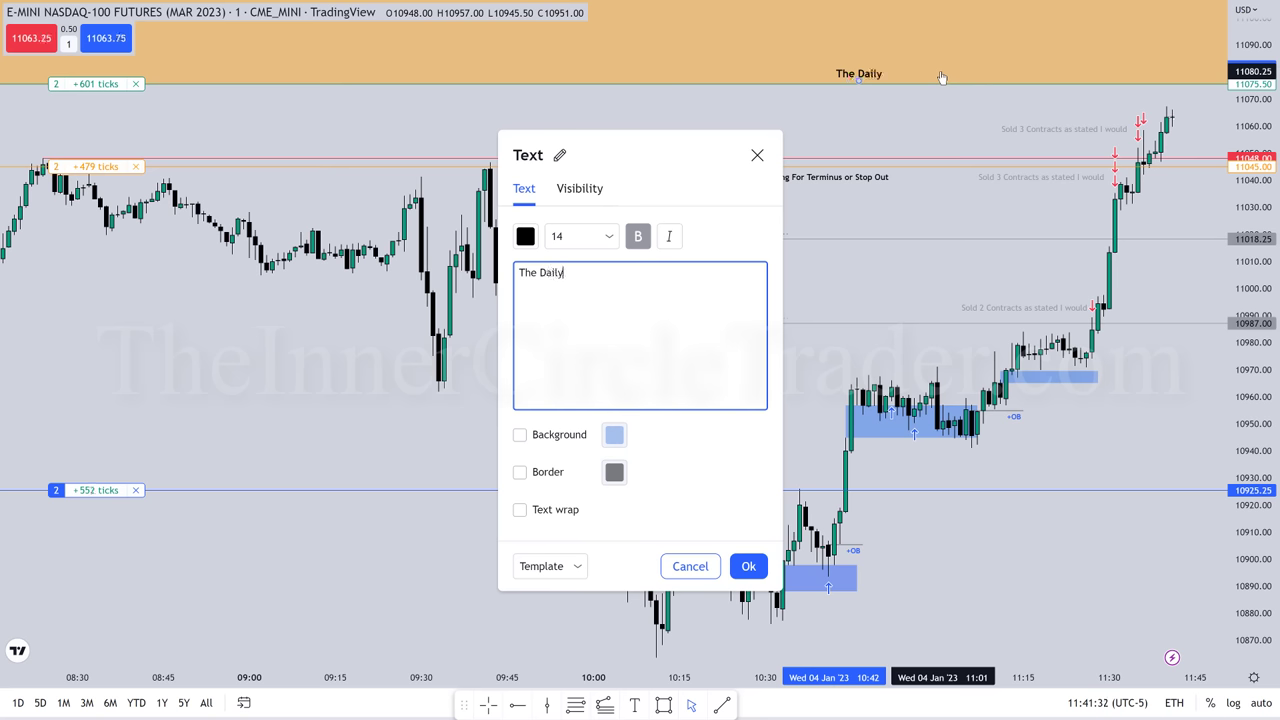
text( Volume Imbalance )
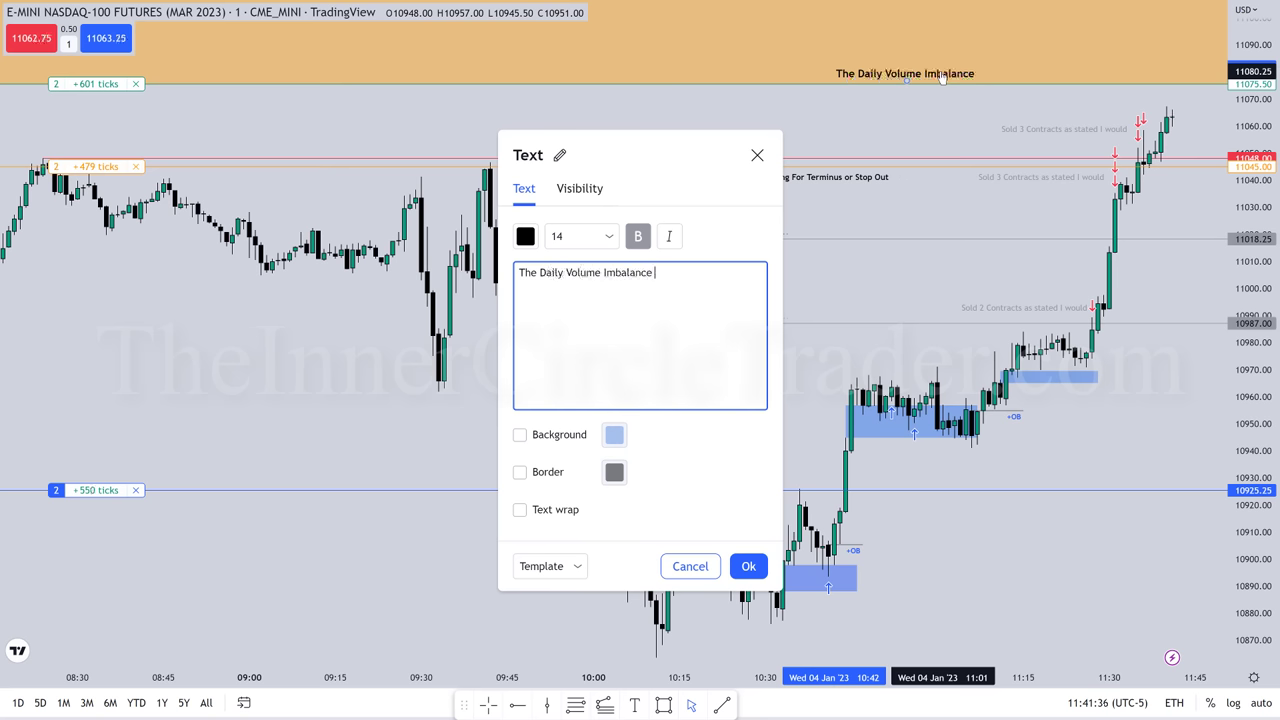
text(Is My Trade T)
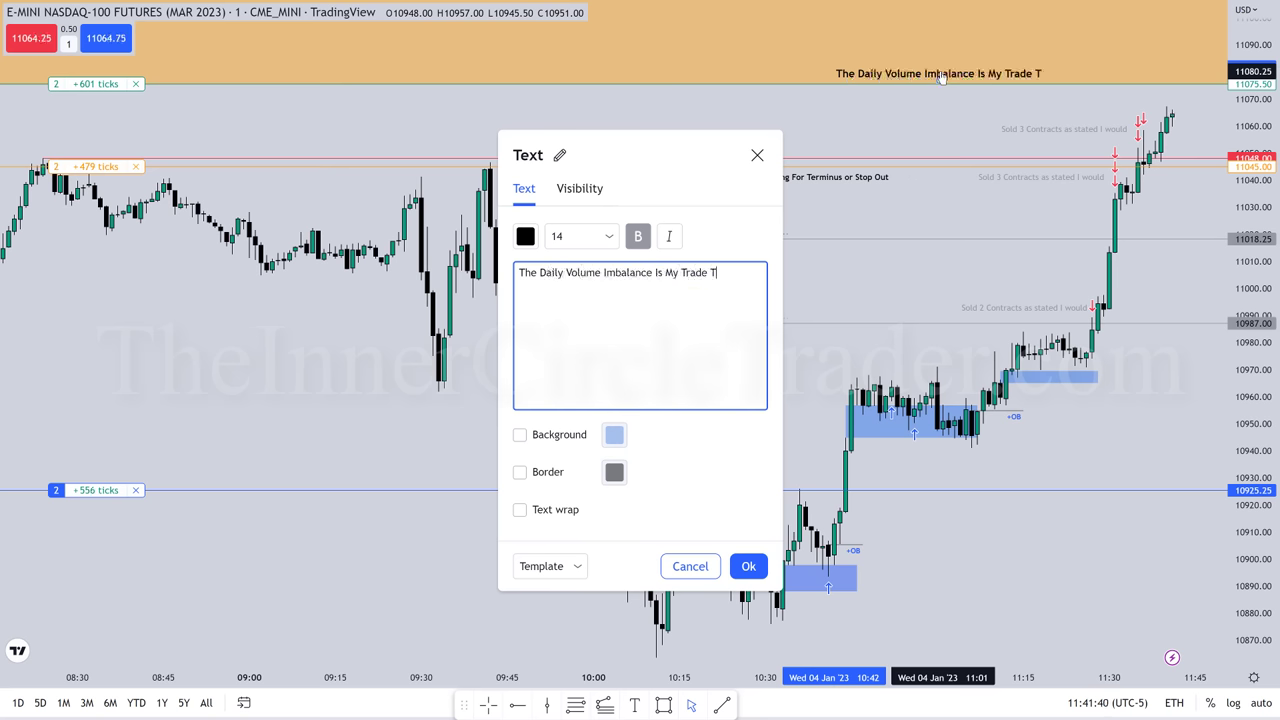
text(erminus - Final Target)
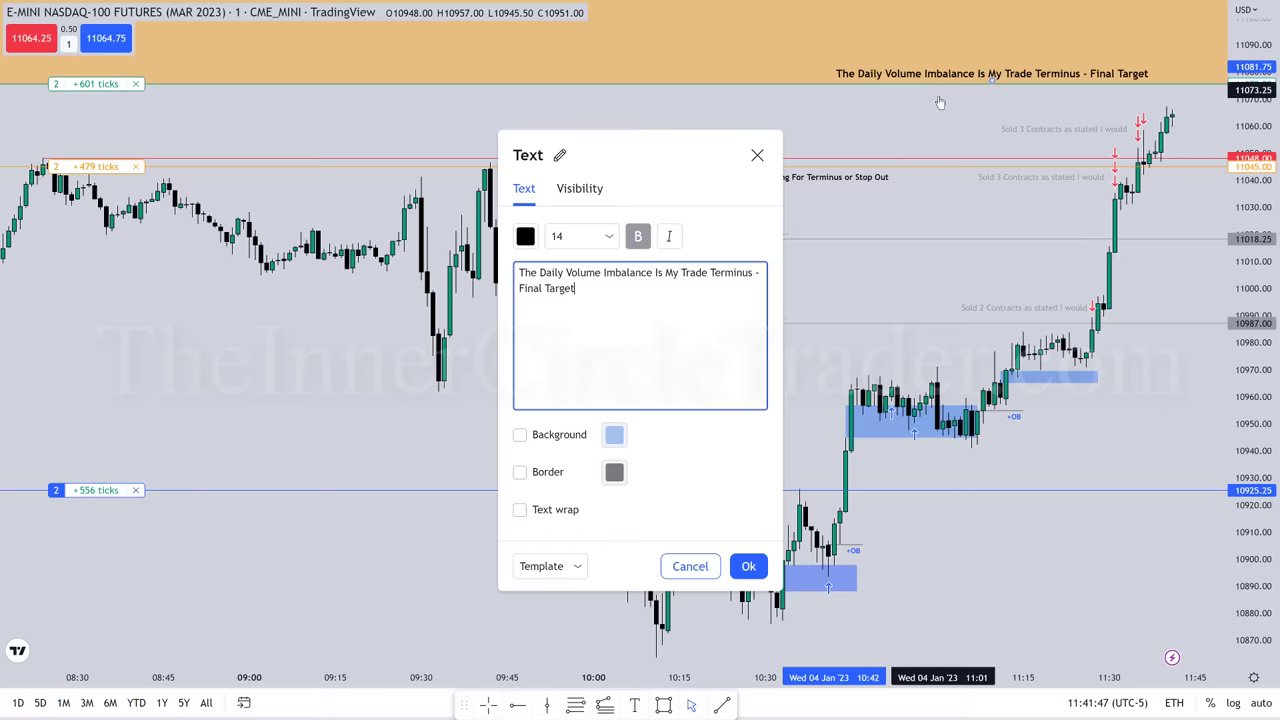
click(940, 102)
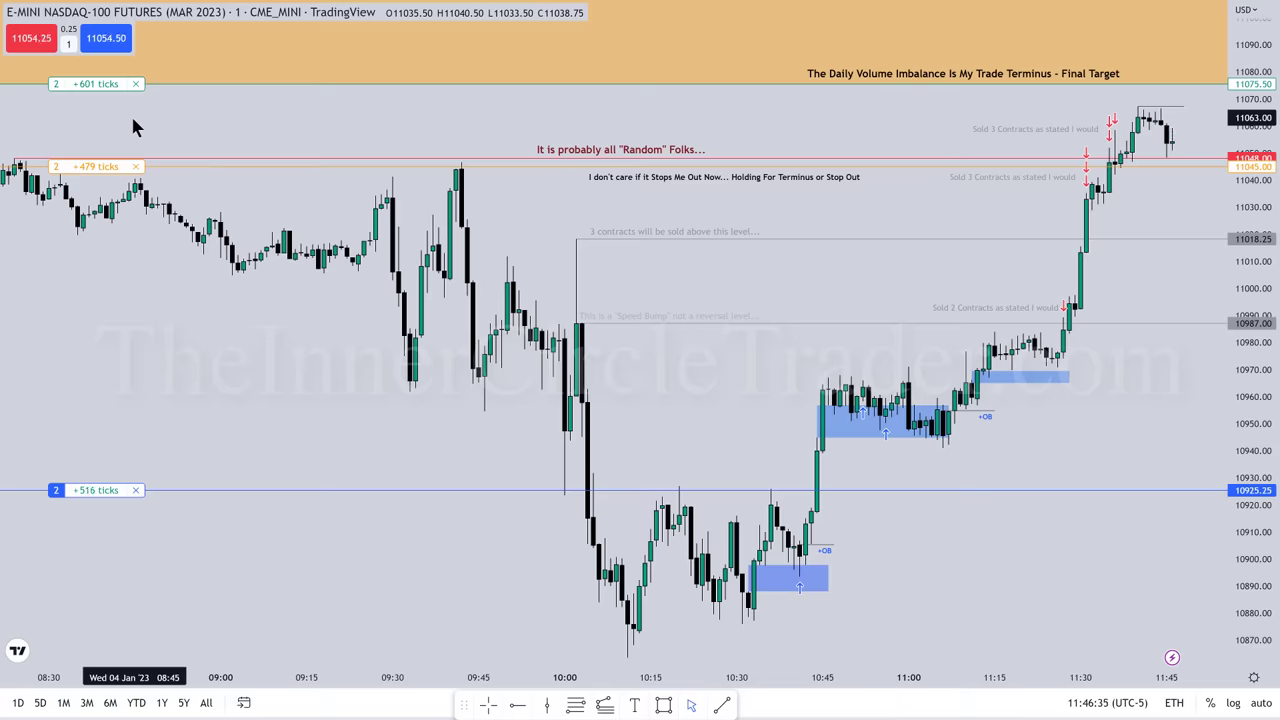
Sell one contract at market and reword the note below the 11045.00 stop to "One contract remains... if it Stops Out Who Cares... Monster Trade :)"
click(32, 46)
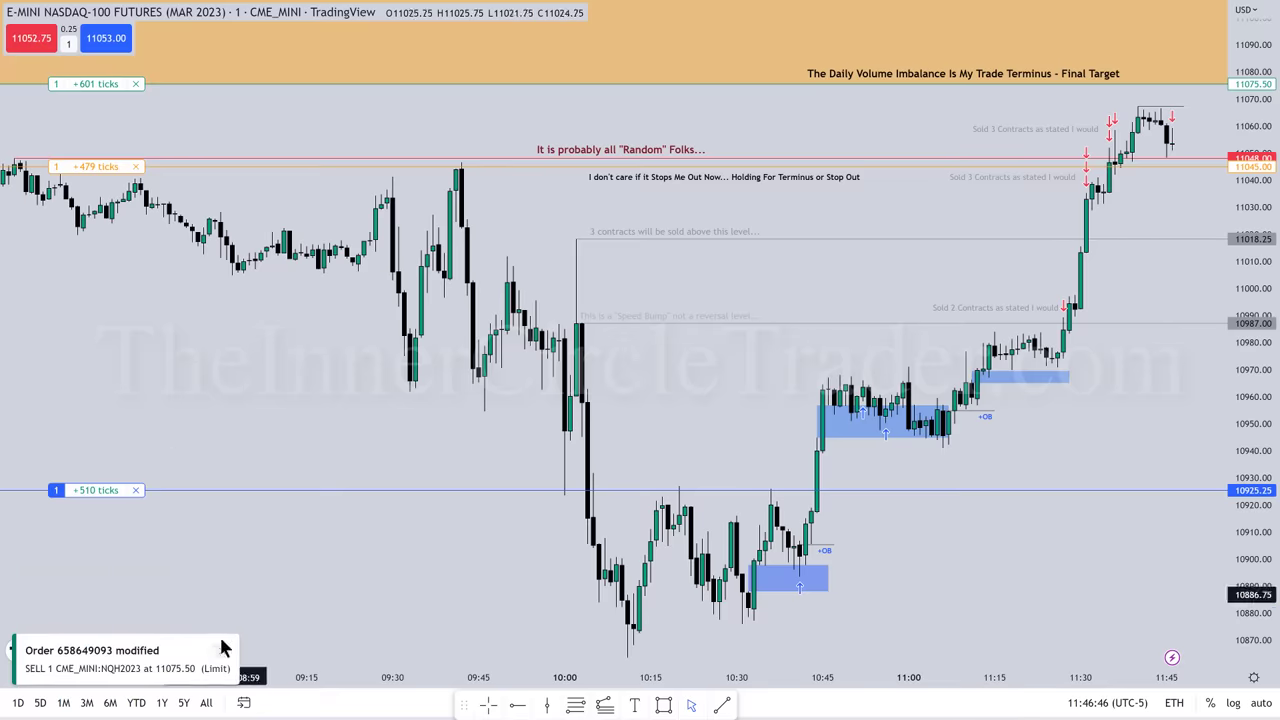
double_click(590, 177)
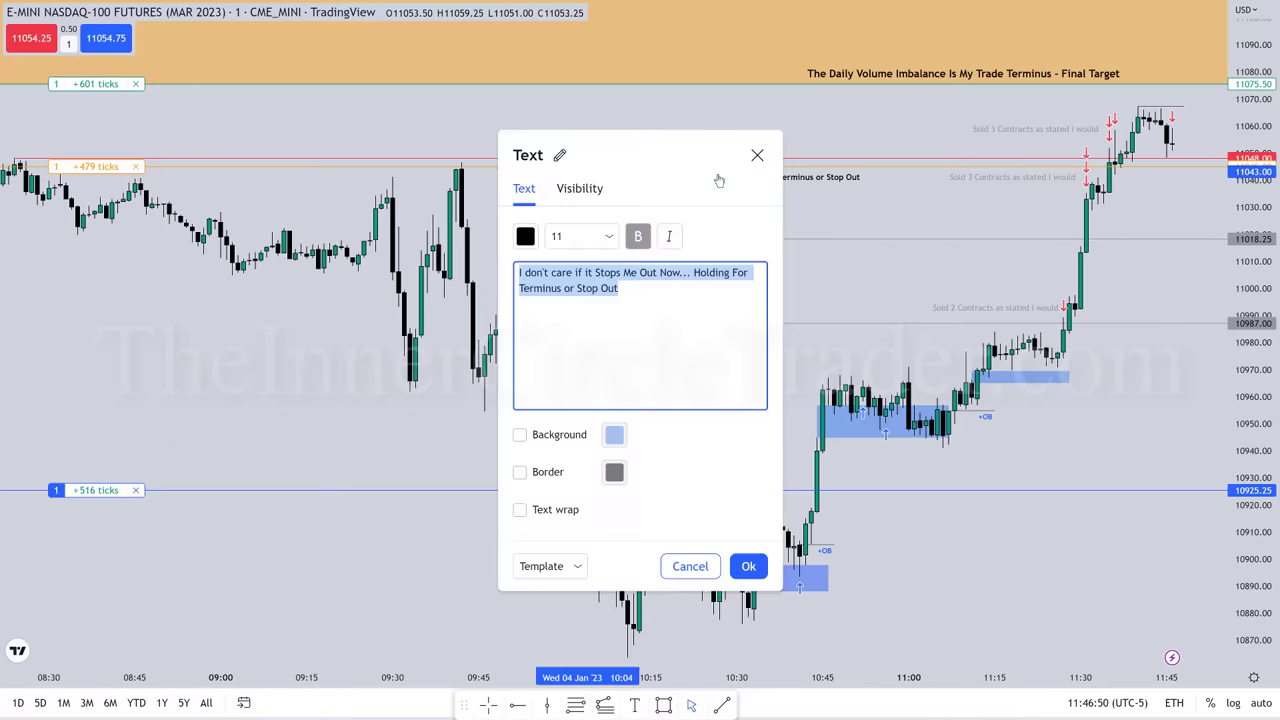
text(One contract re)
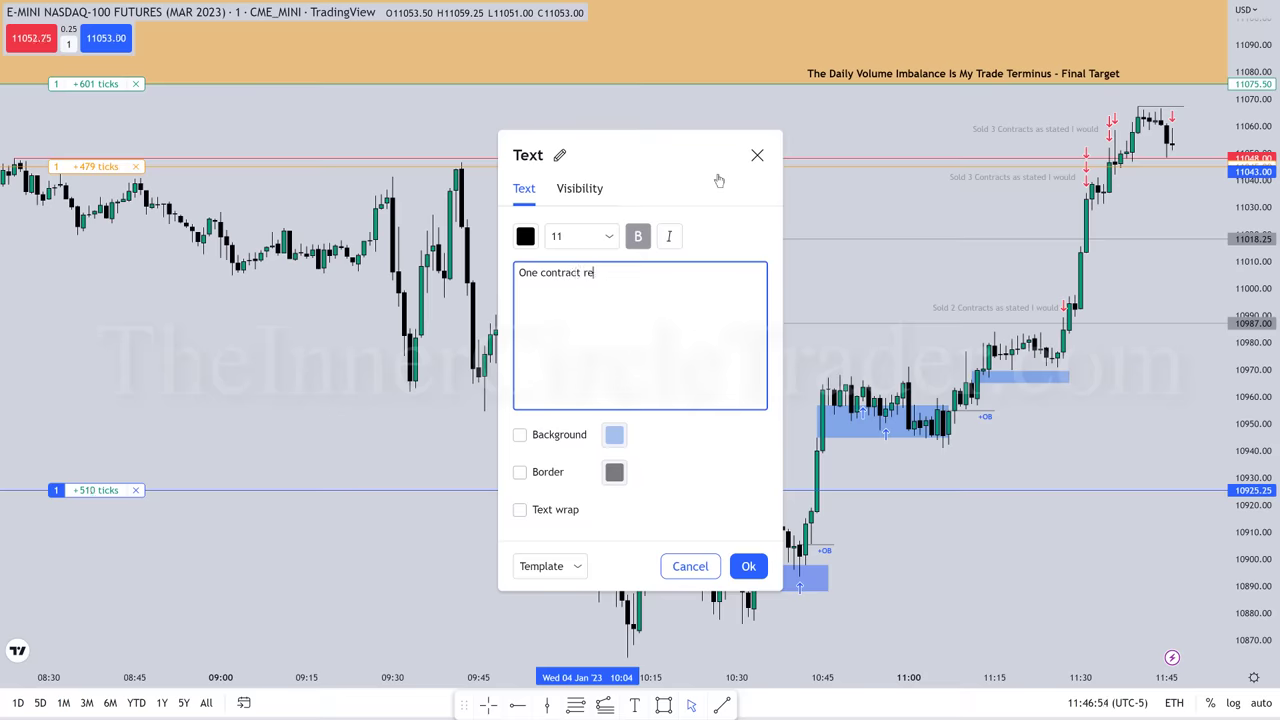
text(mains... if it Stops Out Who Cares.)
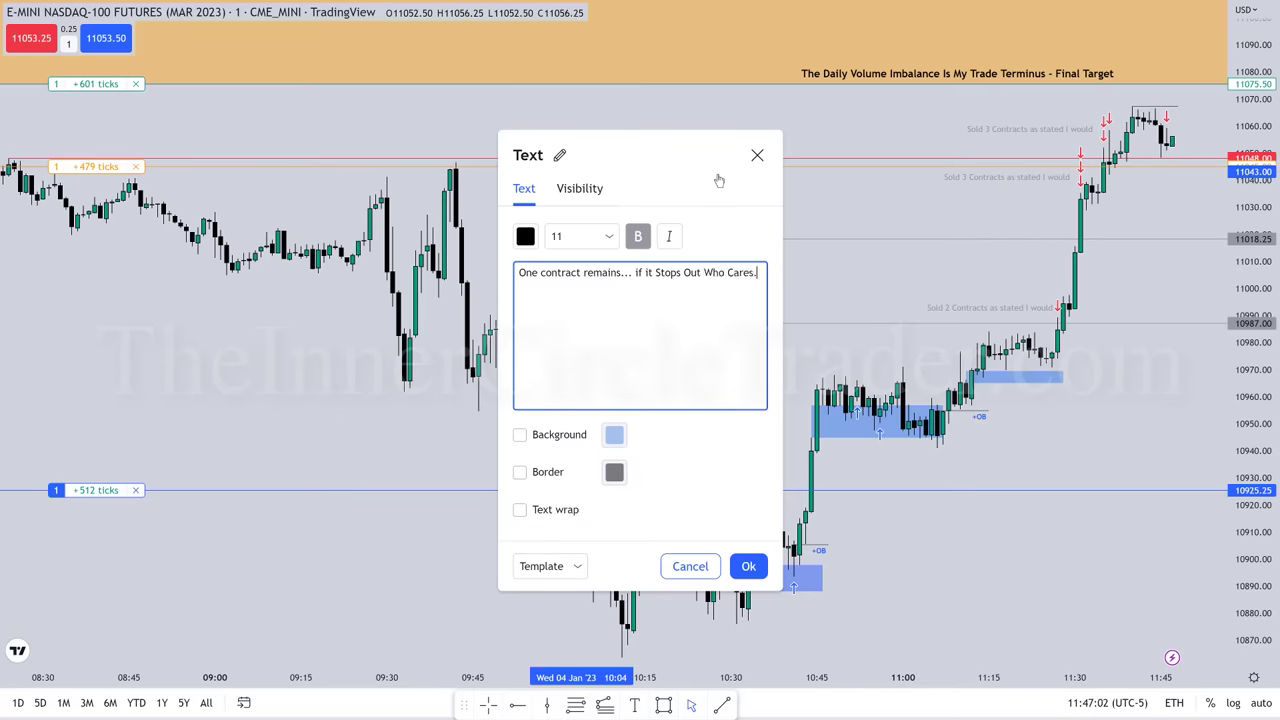
text(.. Monster Trade  :))
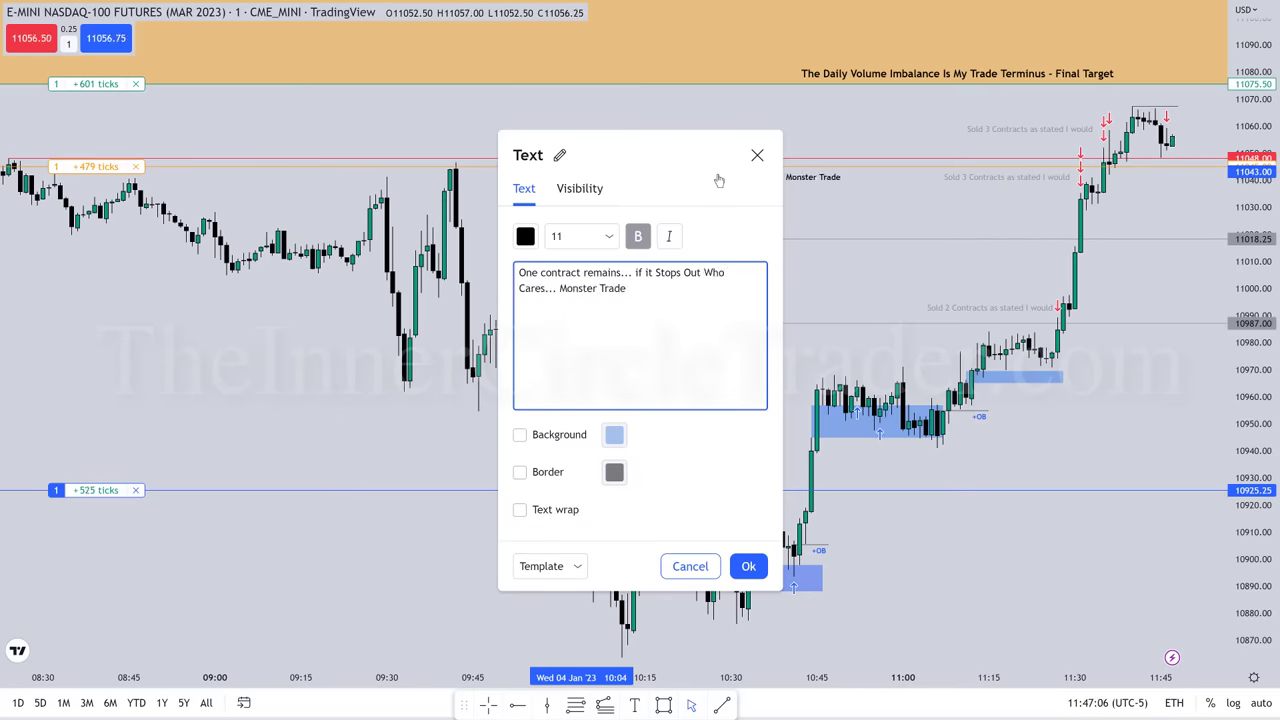
click(822, 218)
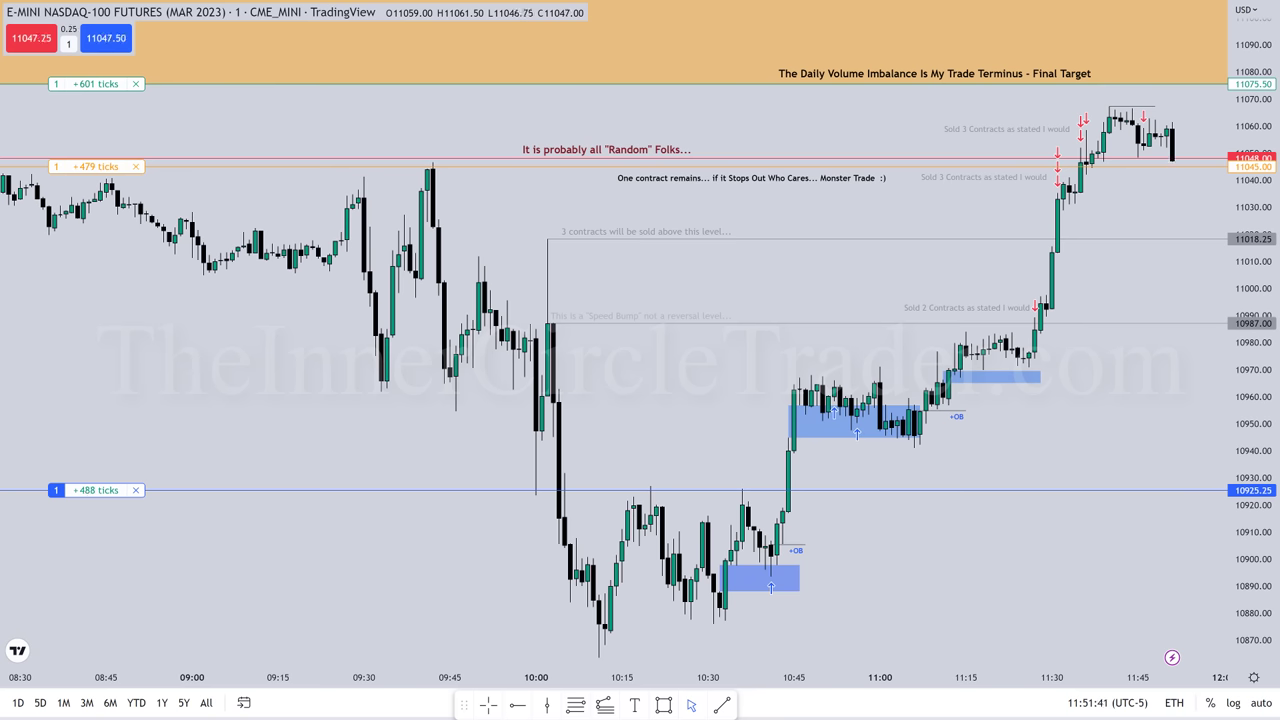
Change the text on the 11048.00 horizontal ray to "You witnessed me trading my Market Maker Buy Model"
click(184, 83)
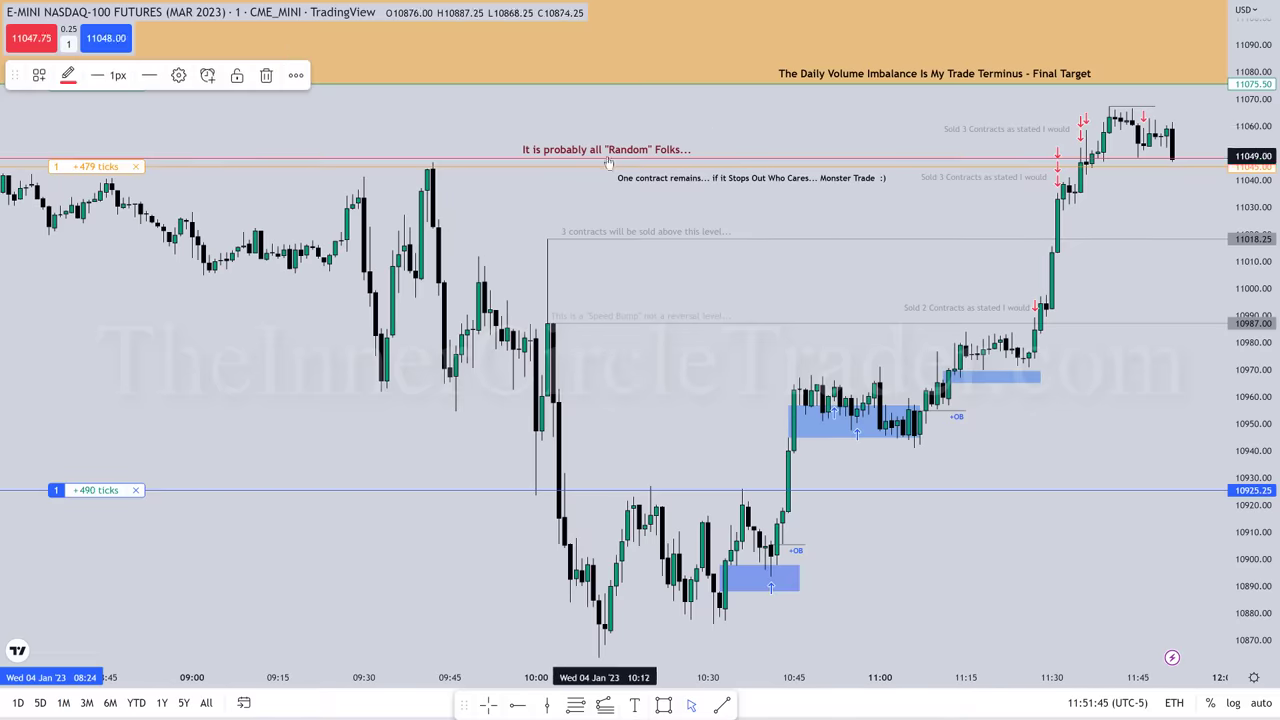
click(183, 80)
text(You )
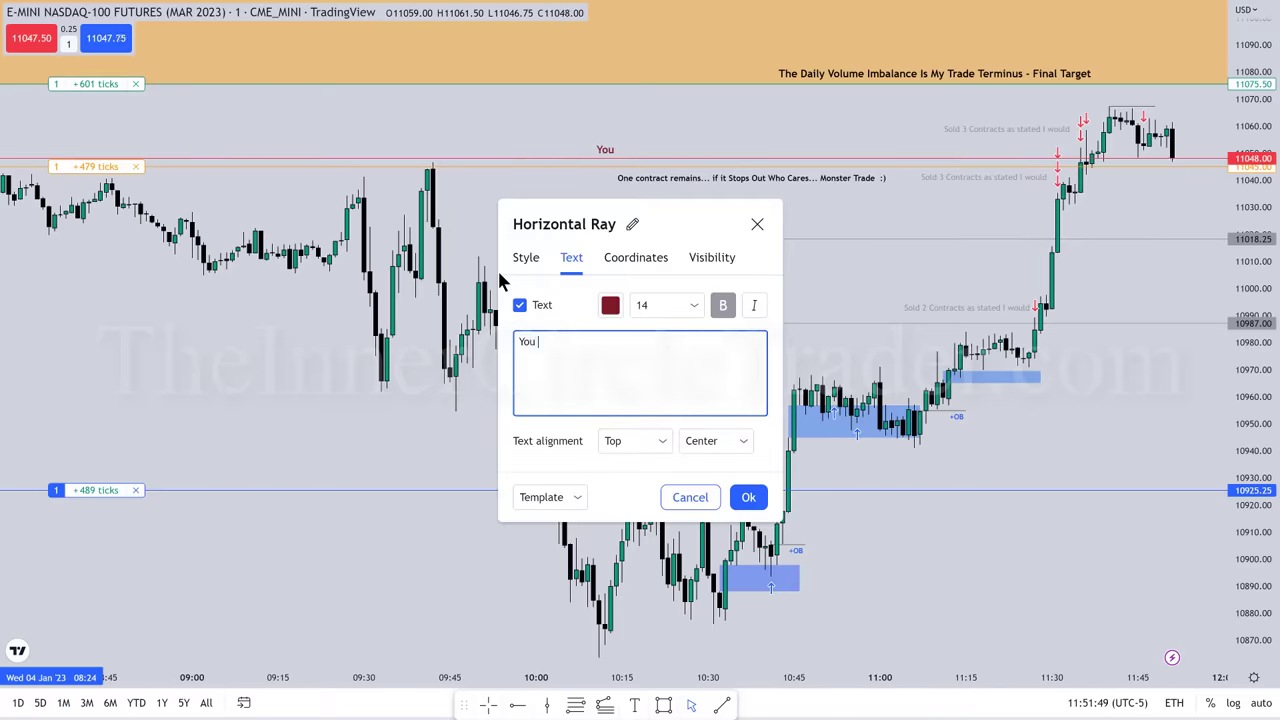
text(witnessed me trading m)
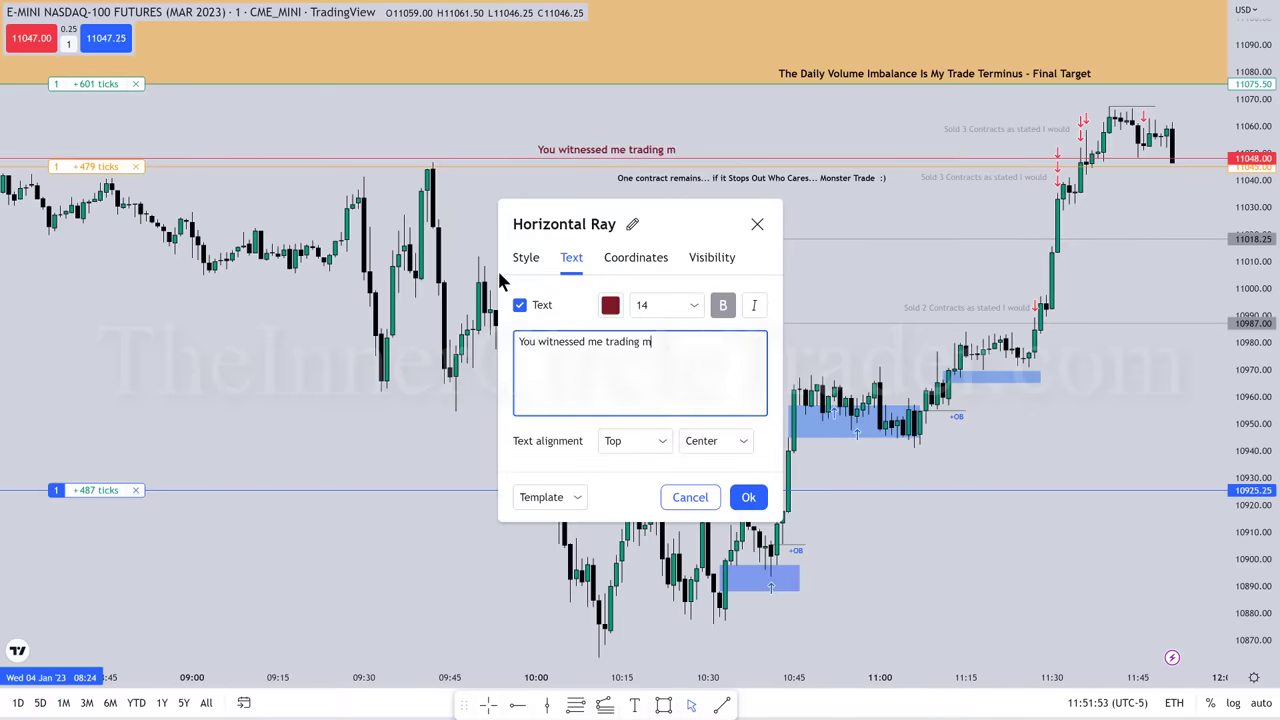
text(y Market Maker Bu)
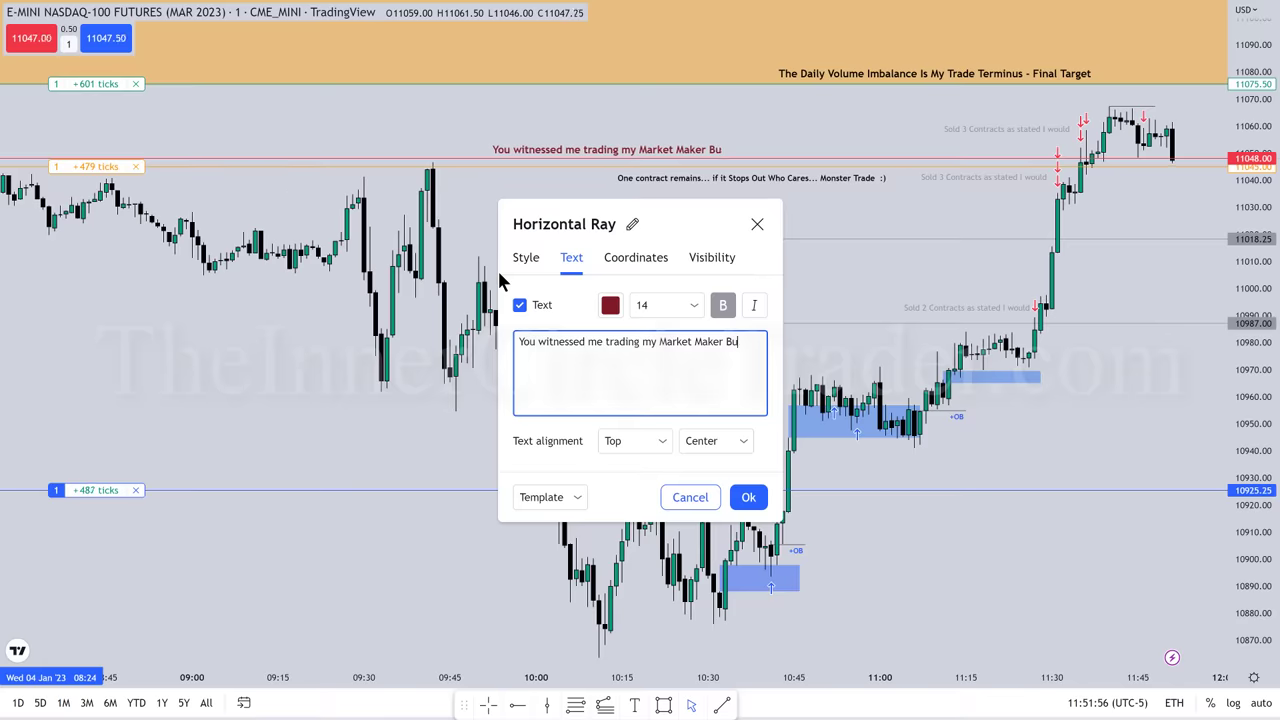
text(y Model)
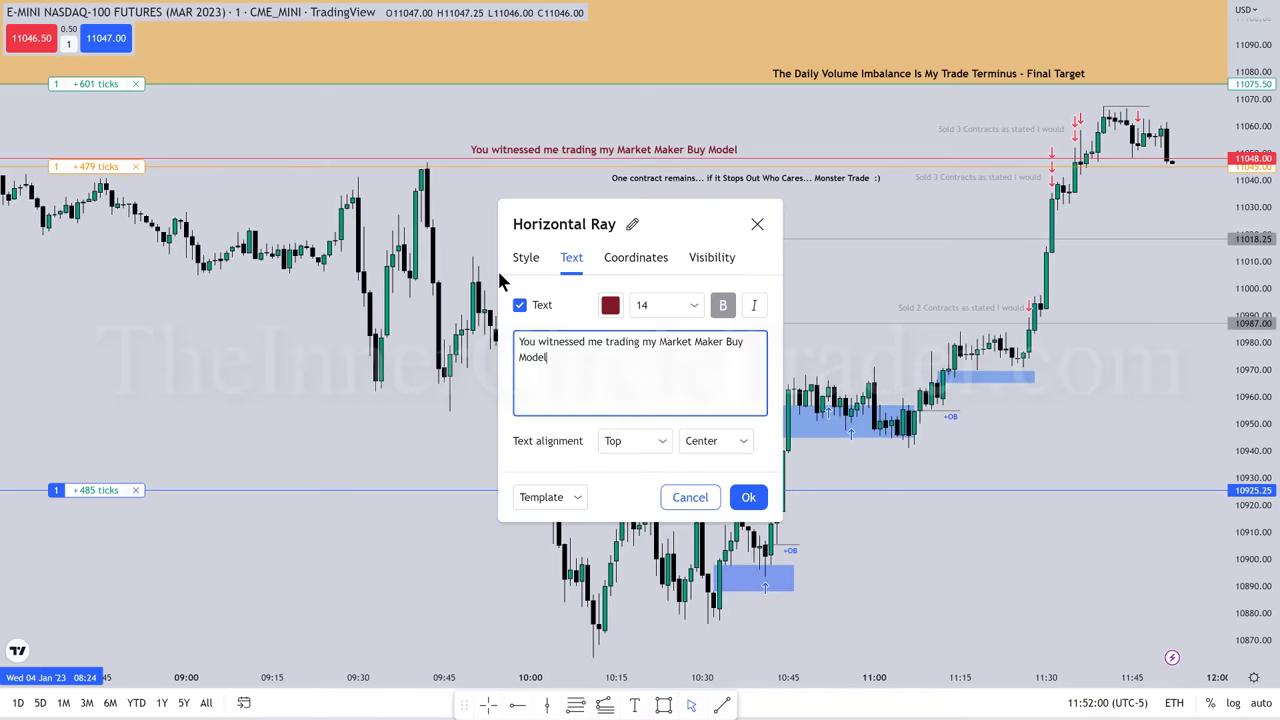
Set the 11048.00 ray's text to font size 20 and black, and close its settings
click(658, 301)
click(651, 451)
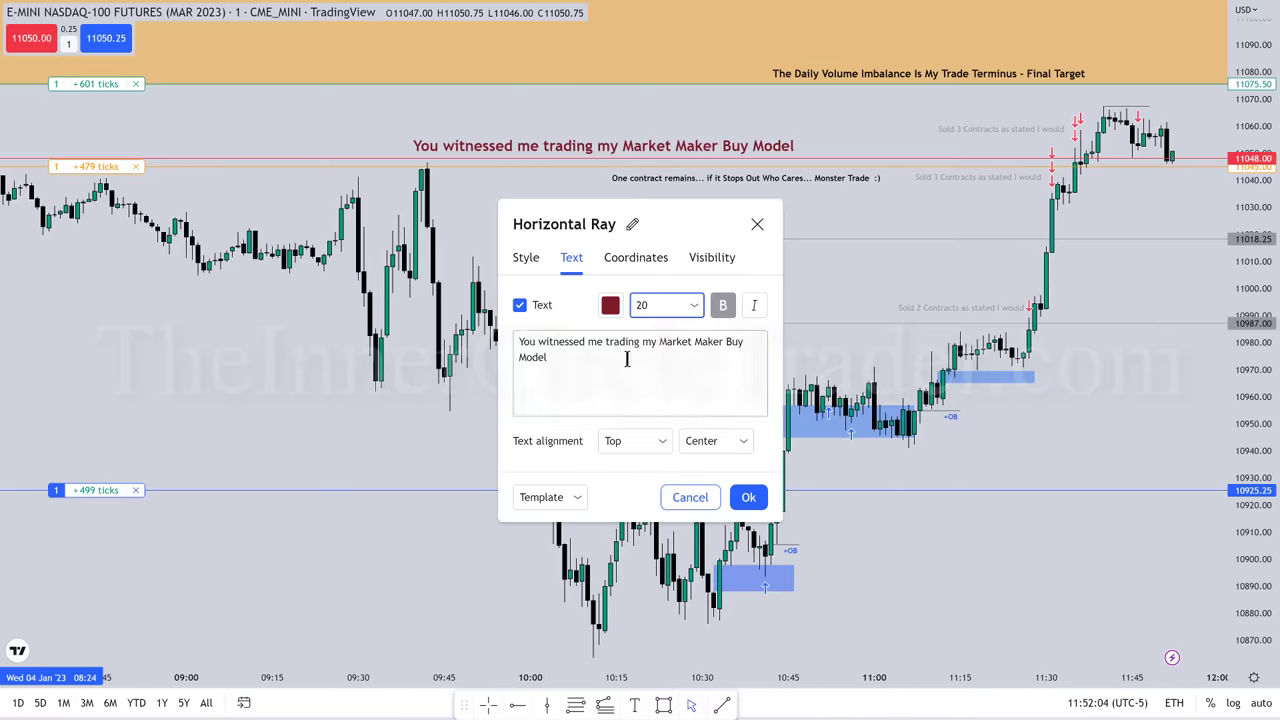
click(608, 310)
click(768, 336)
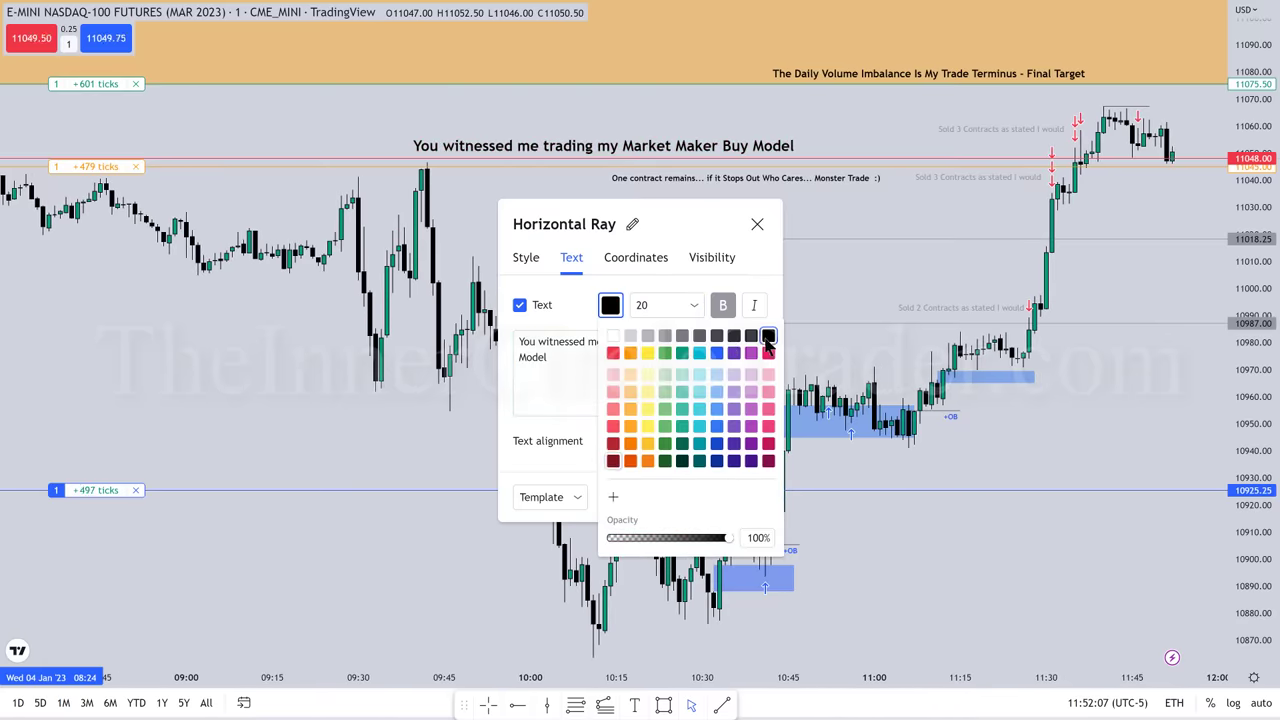
click(836, 240)
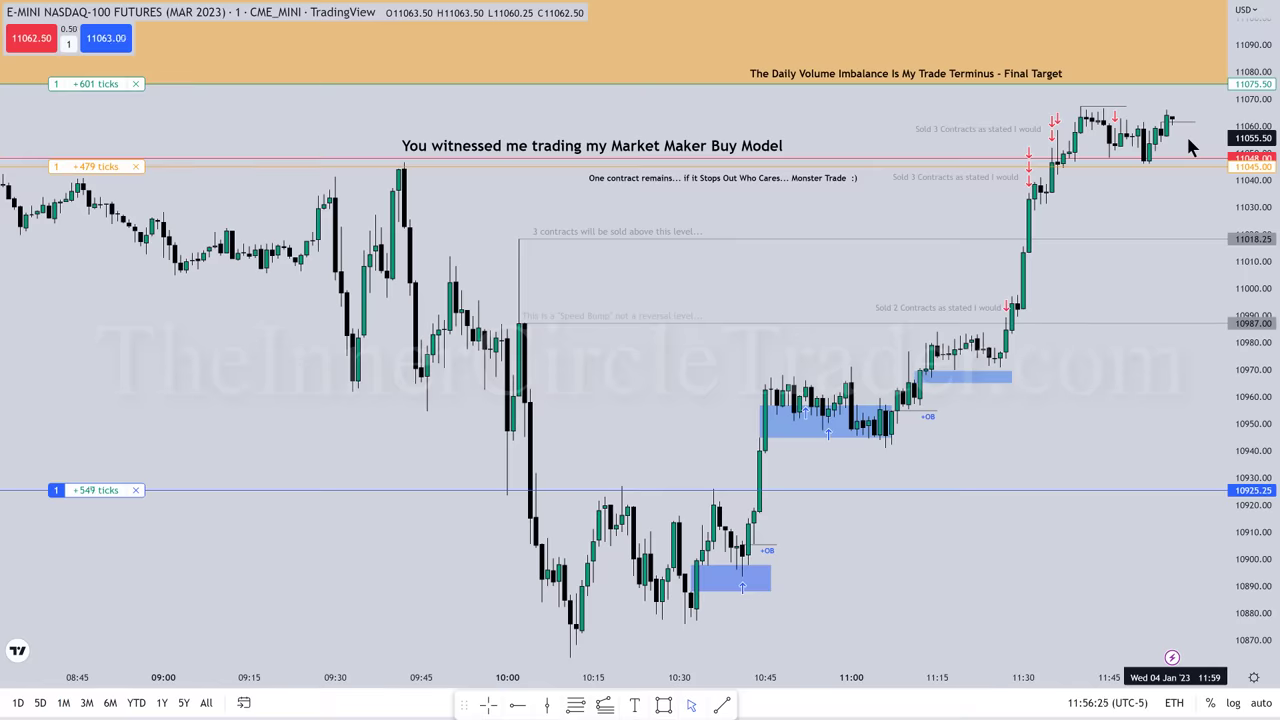
Raise the stop order on the last contract to 11050.50 and dismiss the order notification
drag(88, 166, 88, 151)
click(221, 658)
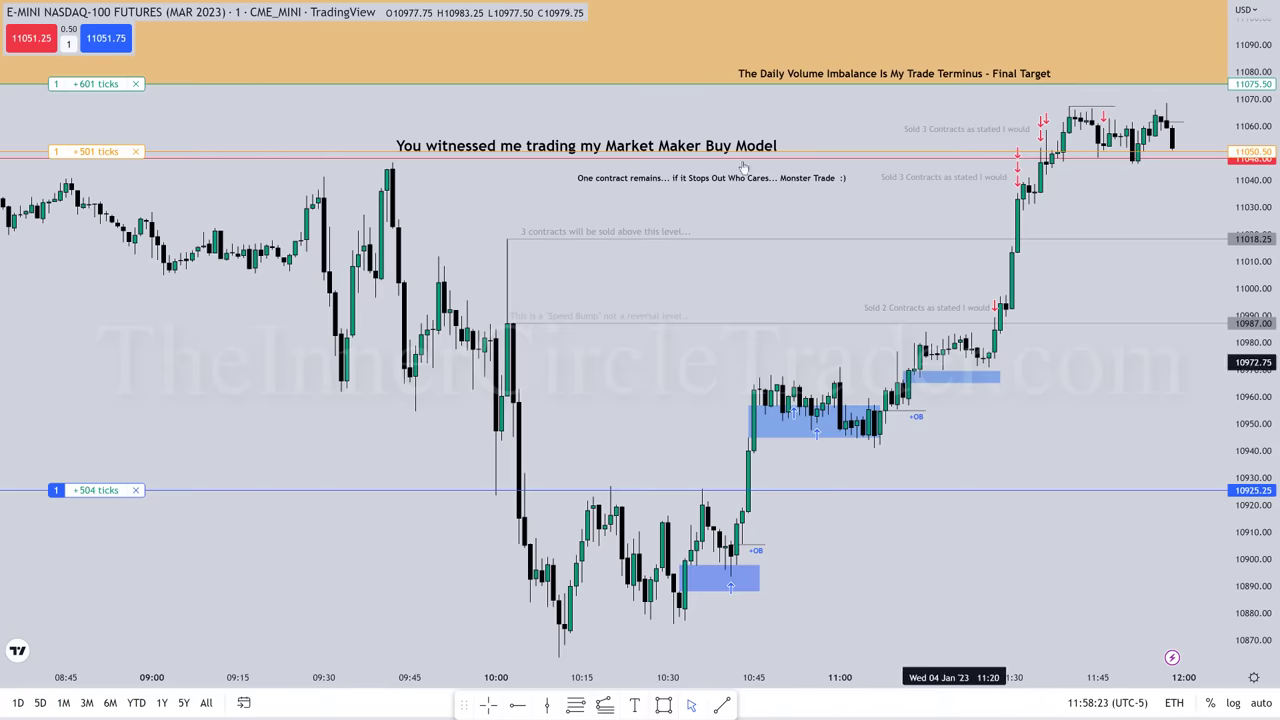
Reword the one-contract note to "Nice Trade for over 500 Ticks for those who like to count that kind of "Stat"."
double_click(712, 179)
text(N)
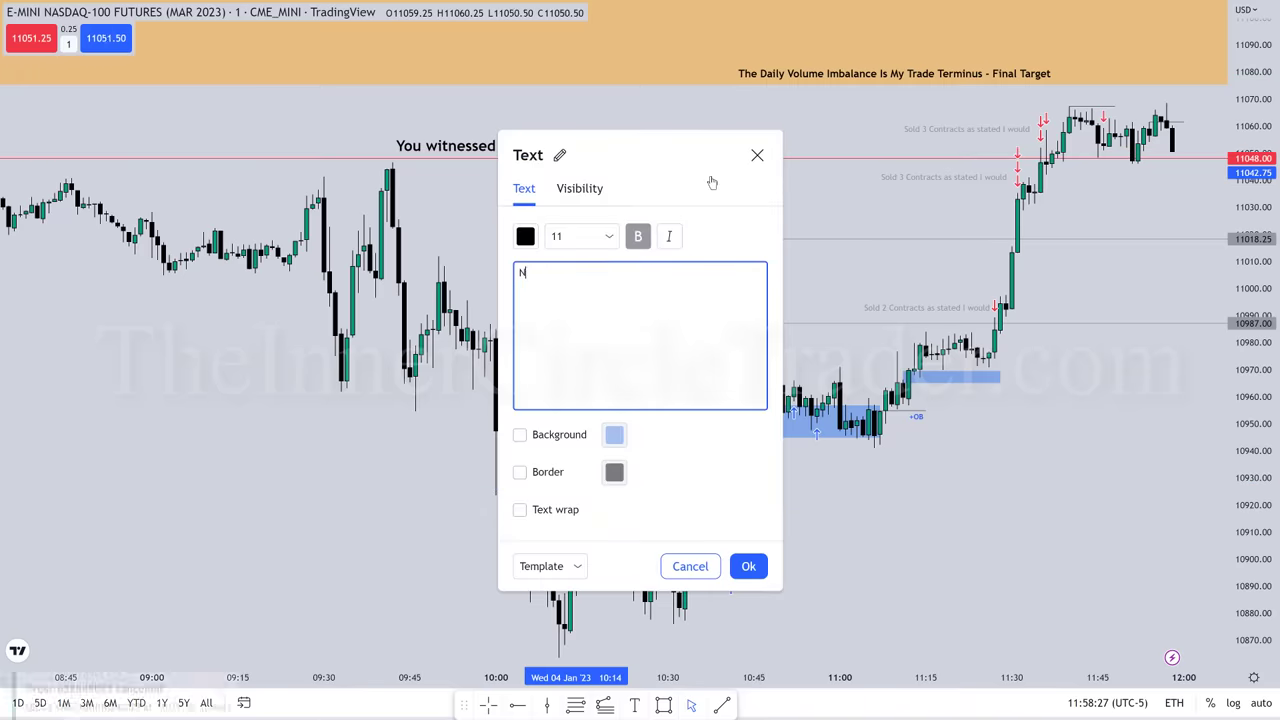
text(ice Trade)
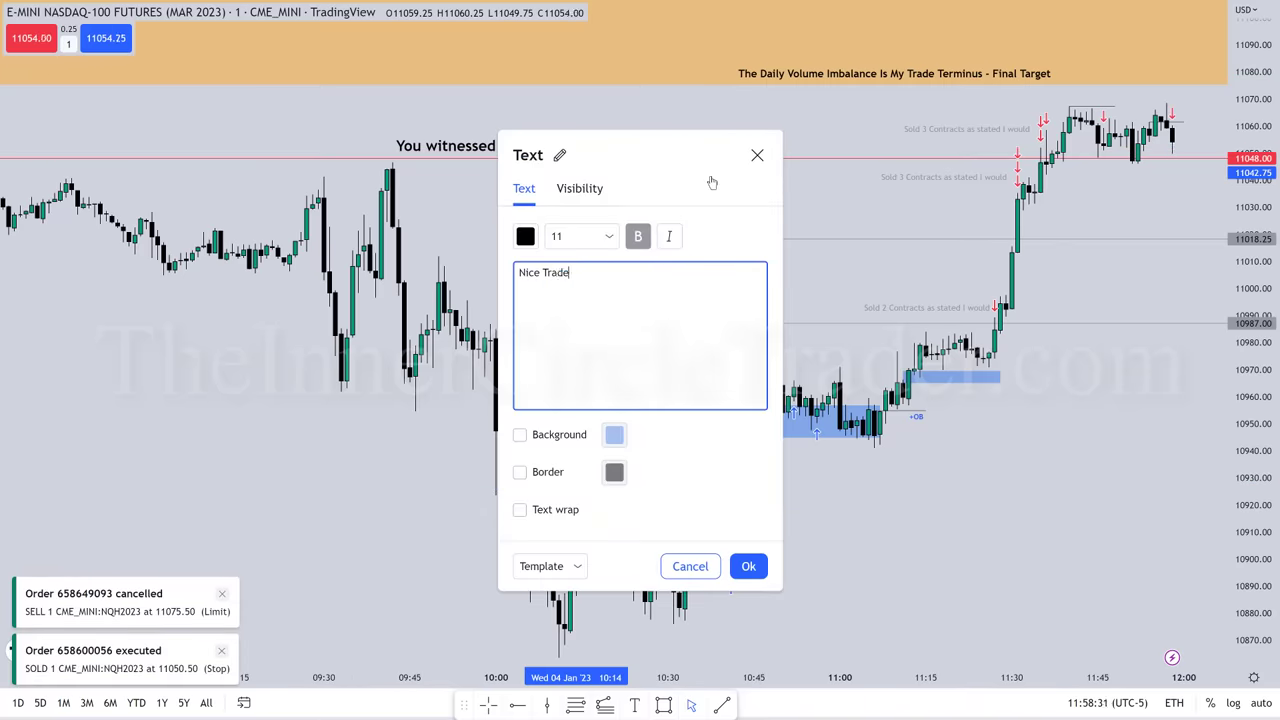
text( for over 500 Ticks for those who like to cou)
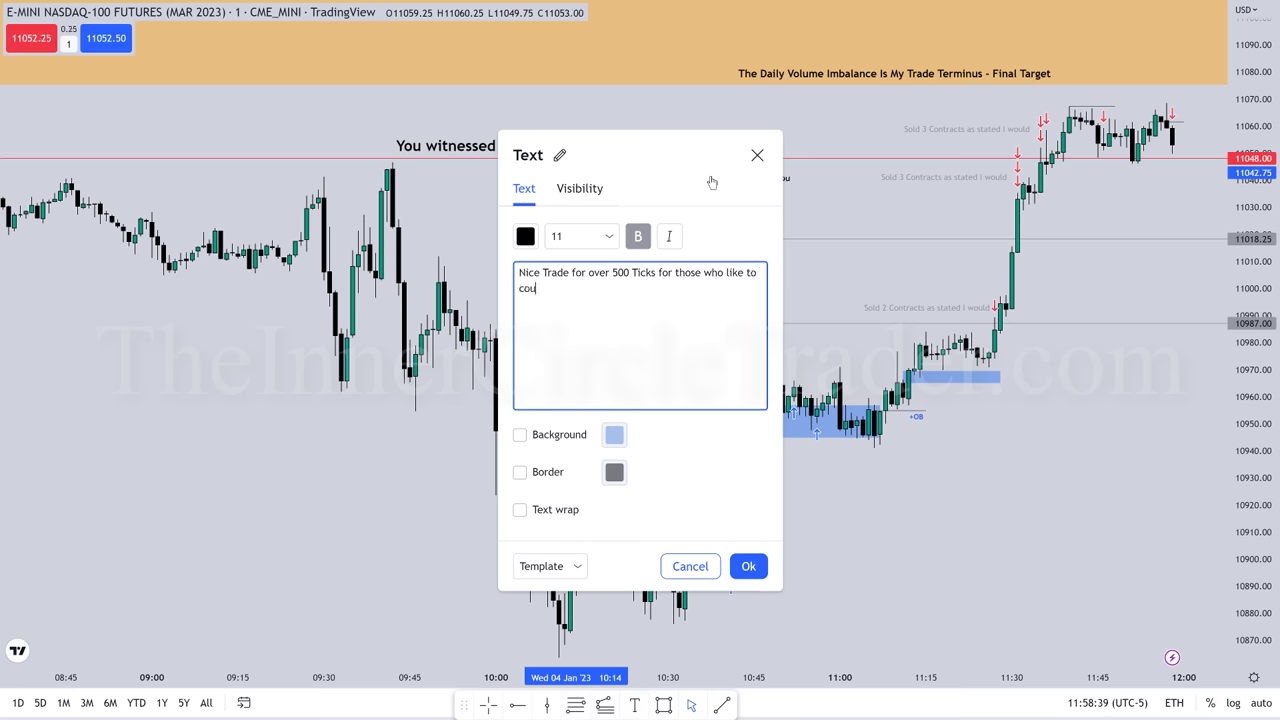
text(nt that kind of "Stat:)
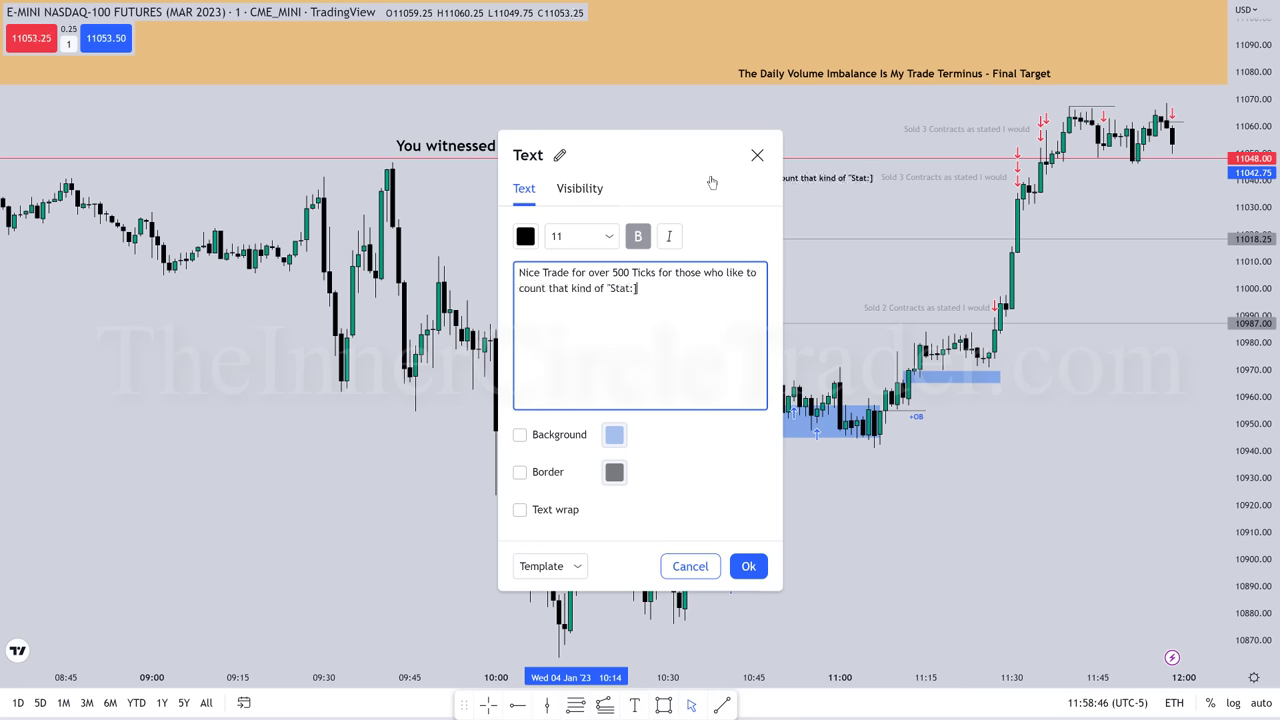
key(BackSpace)
text(".)
Set the "Nice Trade" note to font size 16 and move it above the "You witnessed me trading my Market Maker Buy Model" text
click(562, 237)
click(578, 345)
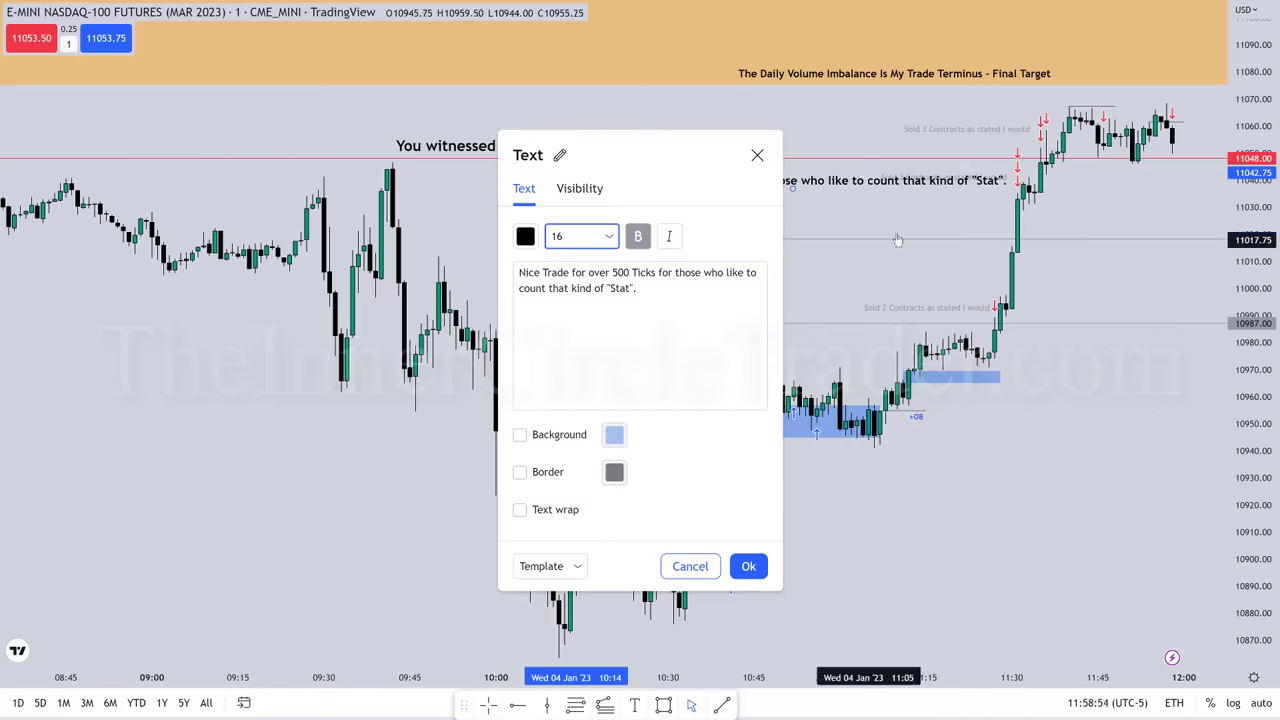
click(853, 190)
drag(853, 190, 715, 115)
click(782, 187)
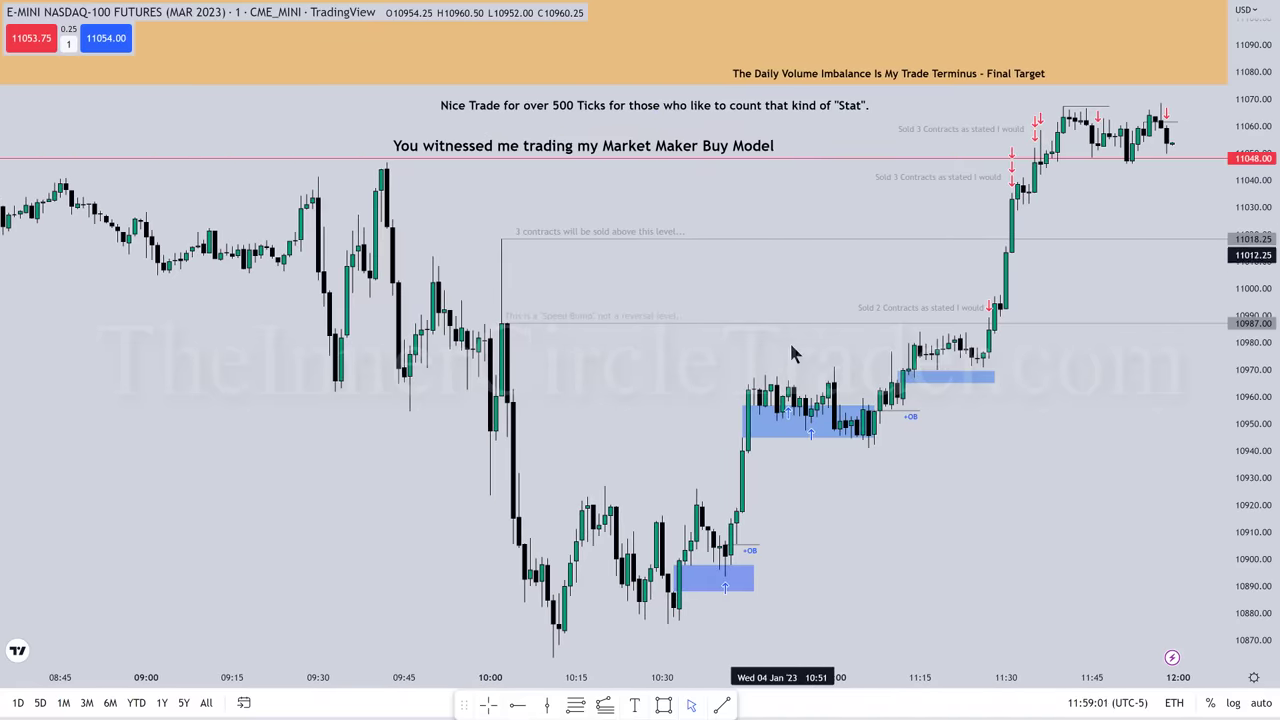
Turn on execution labels for the chart in the trading settings and apply the change
right_click(894, 514)
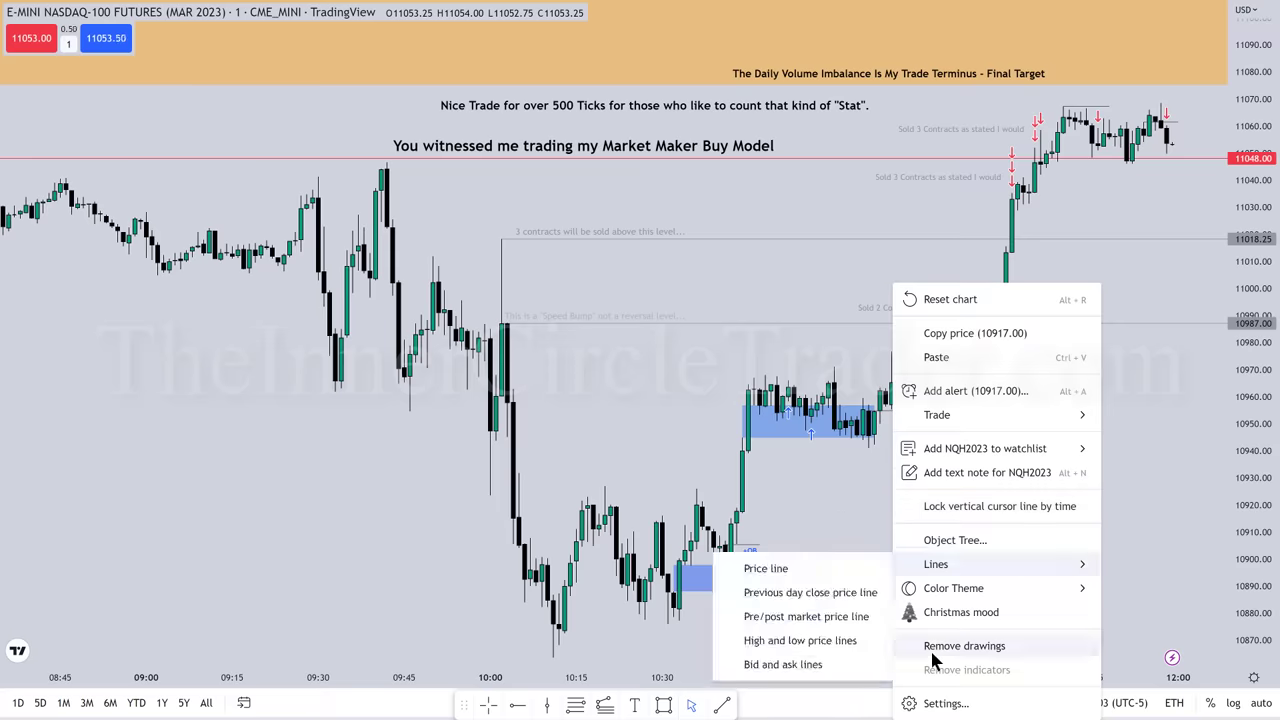
click(946, 703)
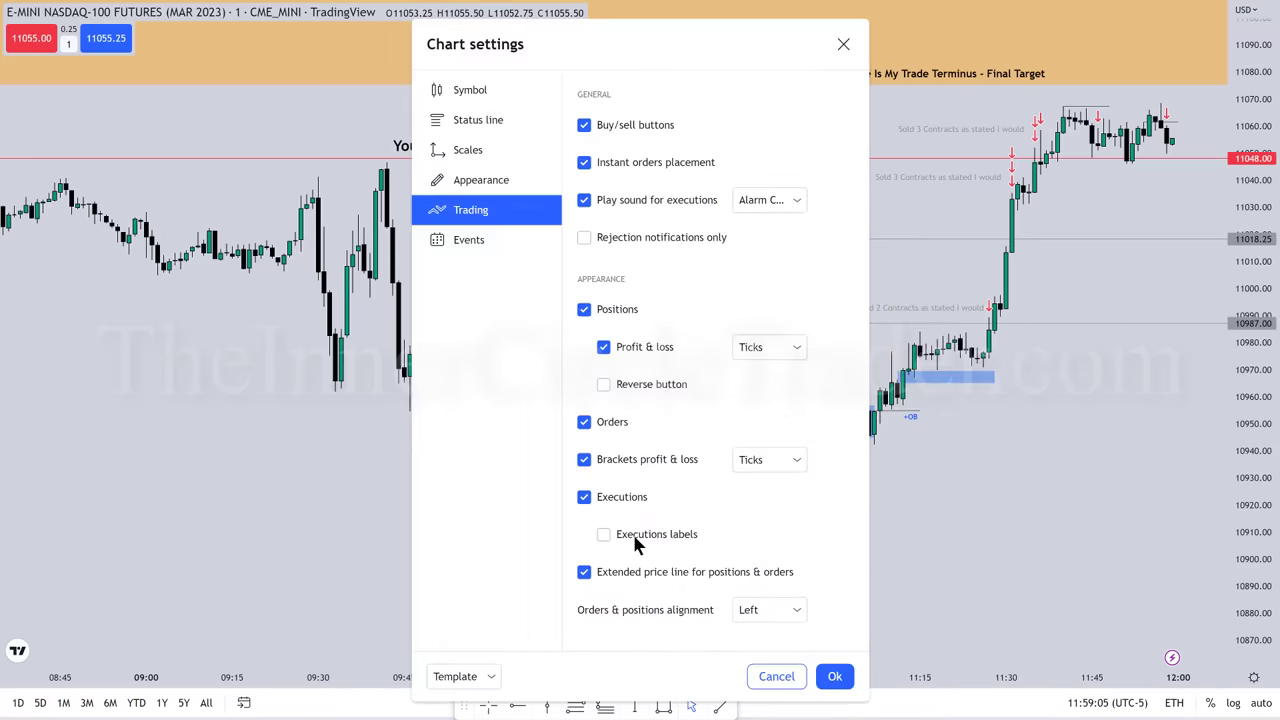
click(603, 534)
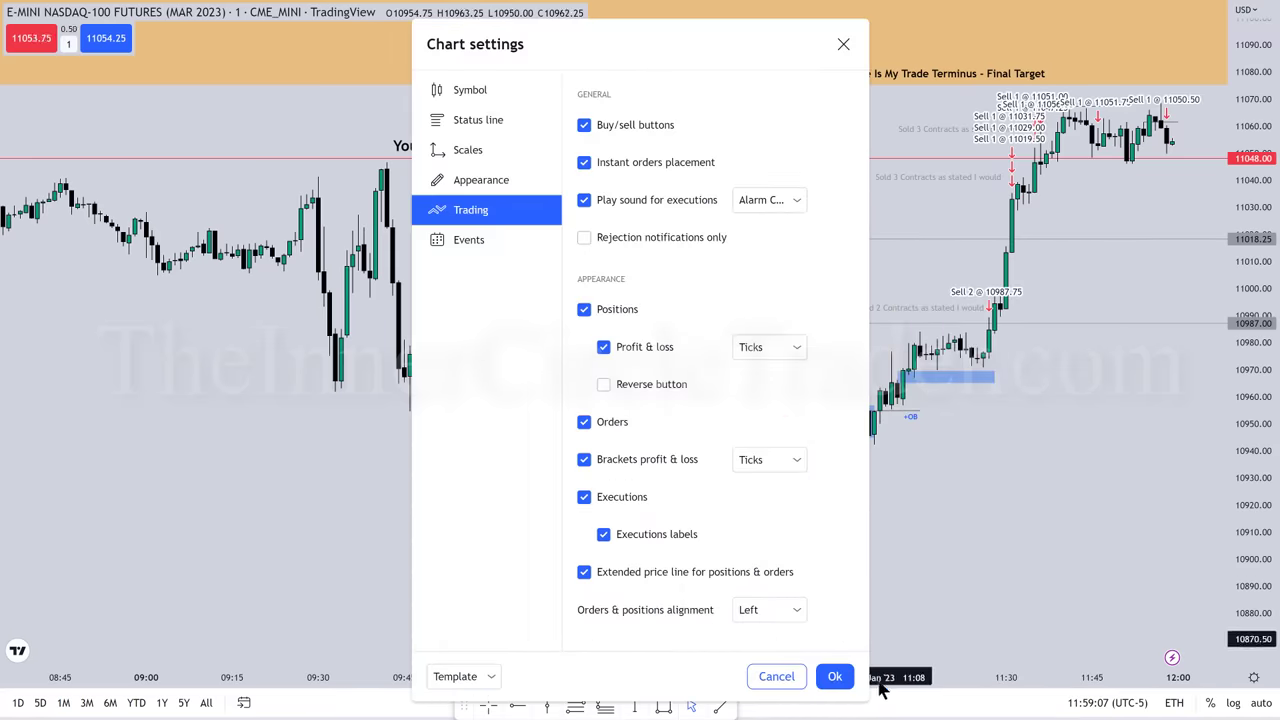
click(834, 676)
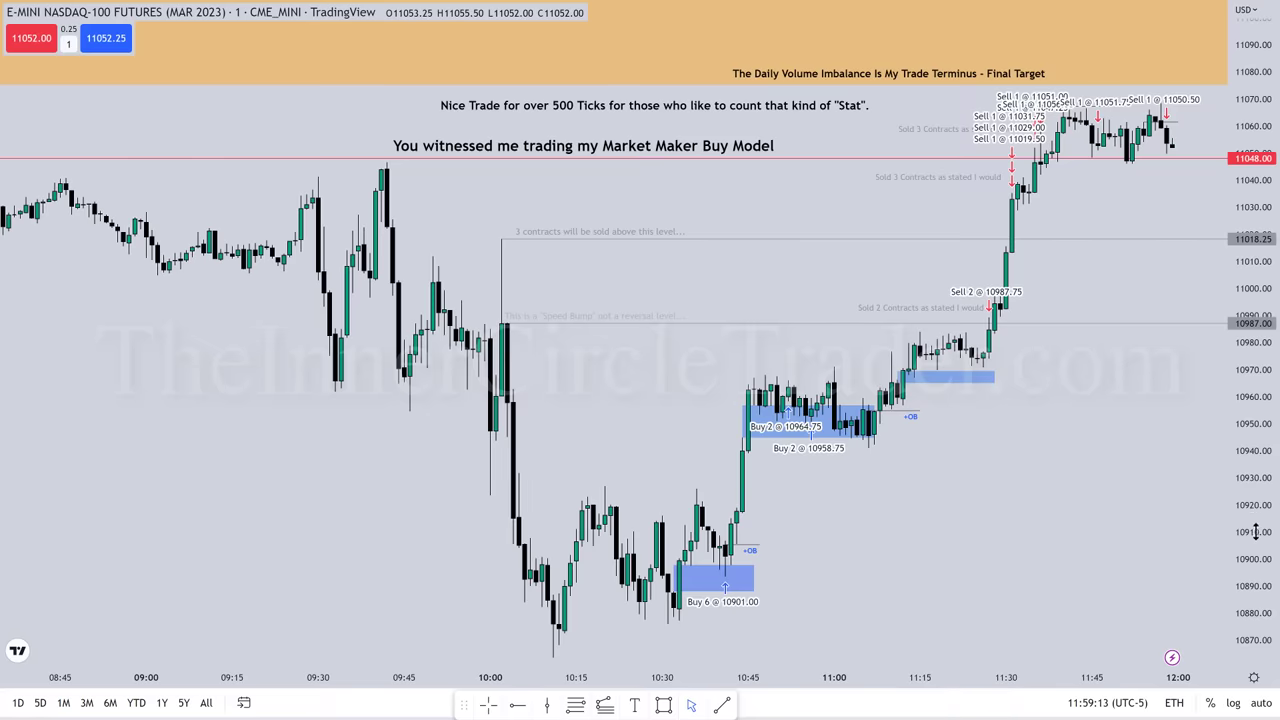
Move the "Sold 2 Contracts as stated I would" note slightly down, clear of the Sell 2 execution label
drag(1250, 473, 1240, 436)
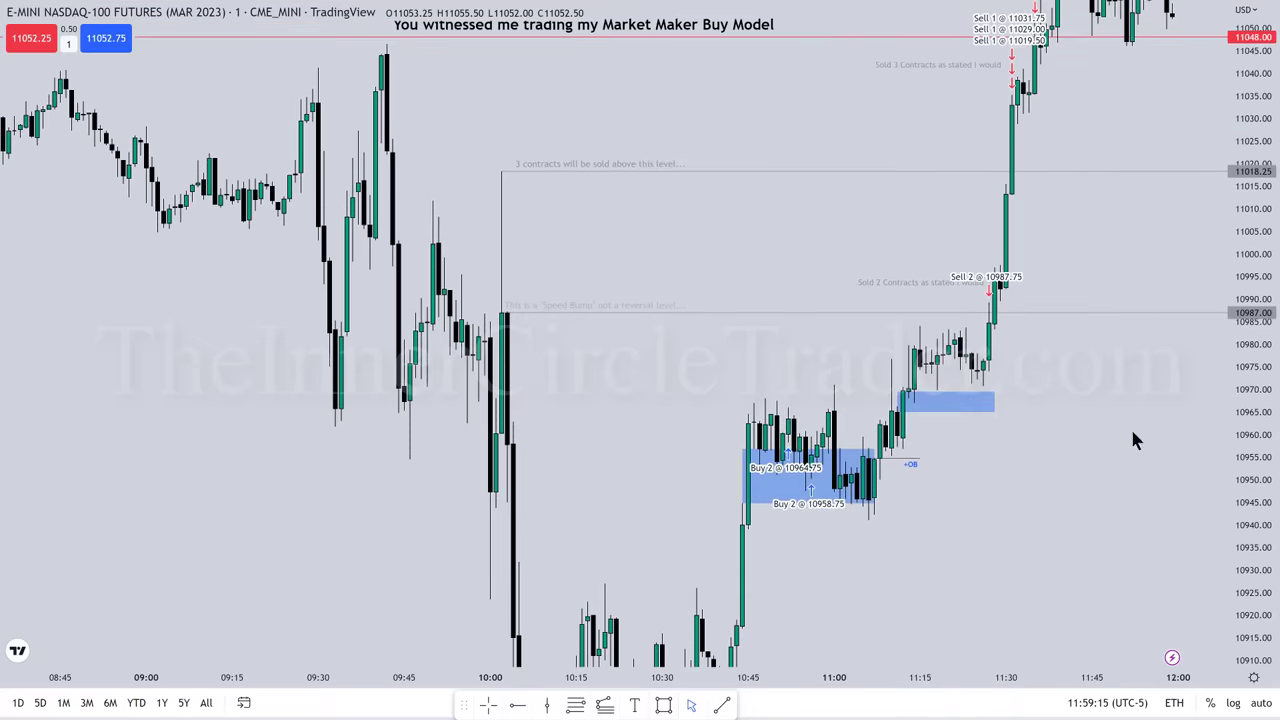
drag(1055, 455, 1123, 290)
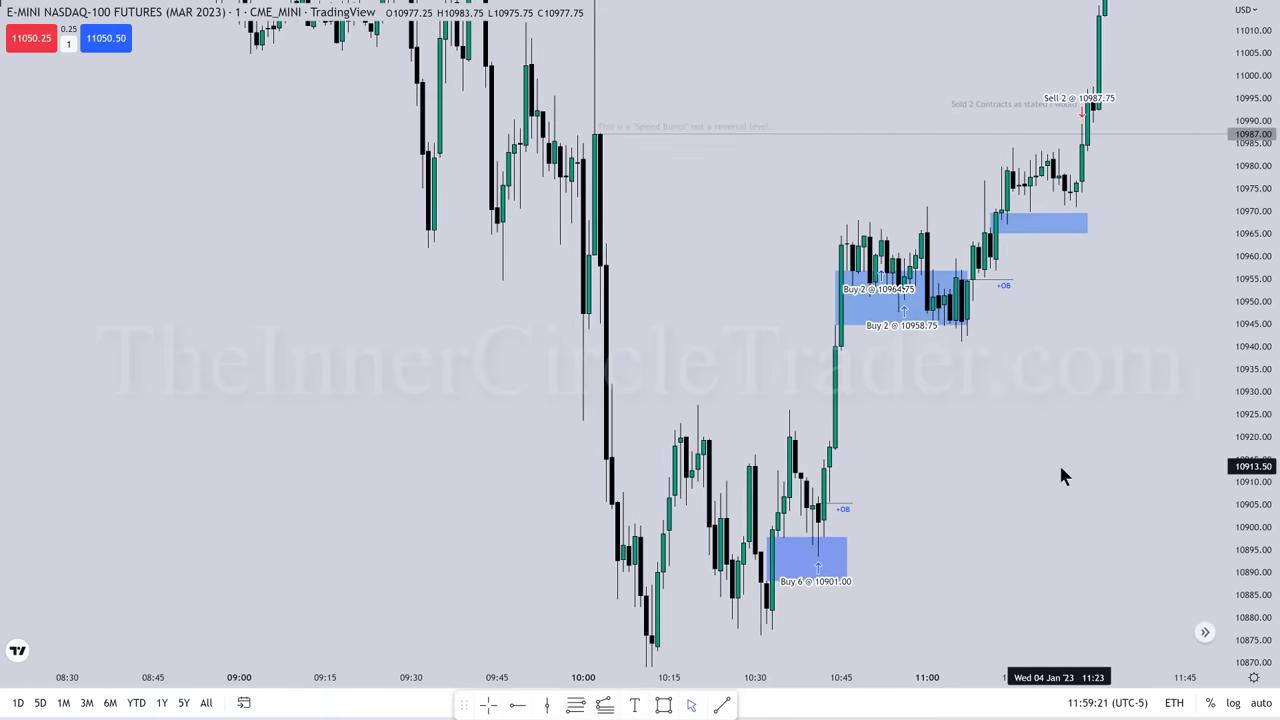
drag(1078, 450, 922, 621)
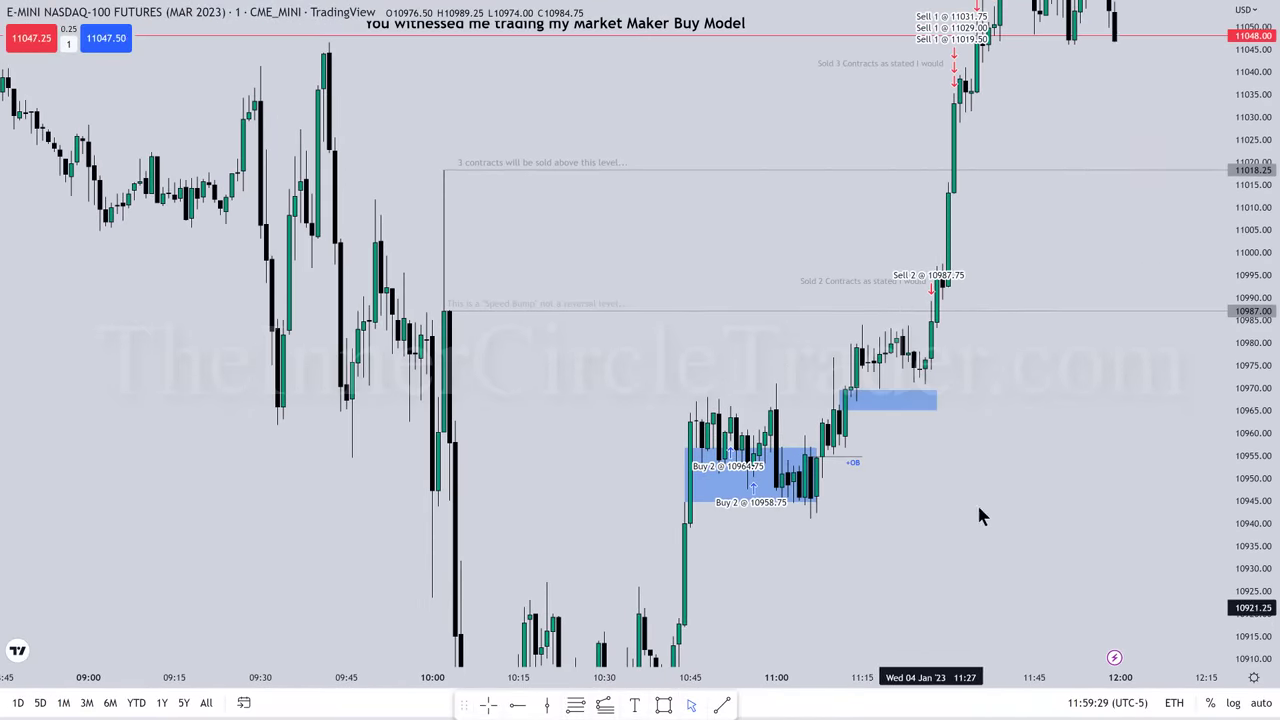
drag(858, 287, 853, 296)
click(1064, 404)
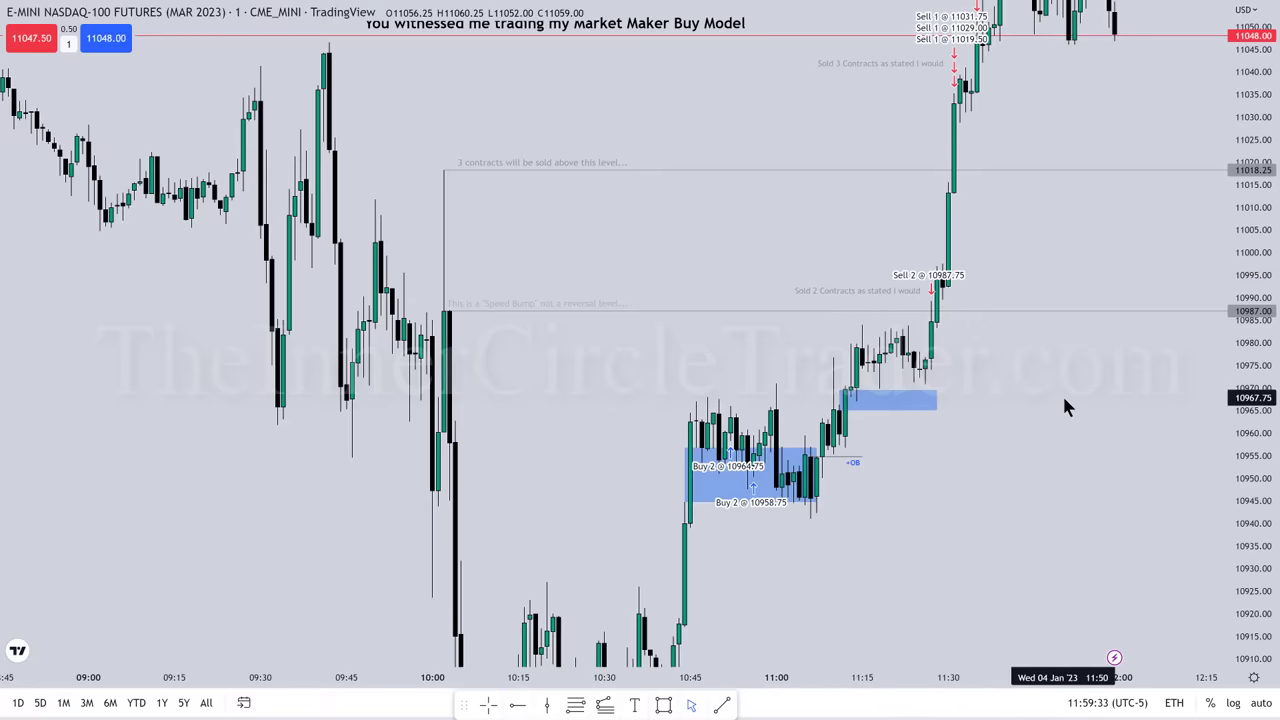
Move both "Sold 3 Contracts as stated I would" notes closer to the sell executions they describe
drag(1064, 405, 1011, 557)
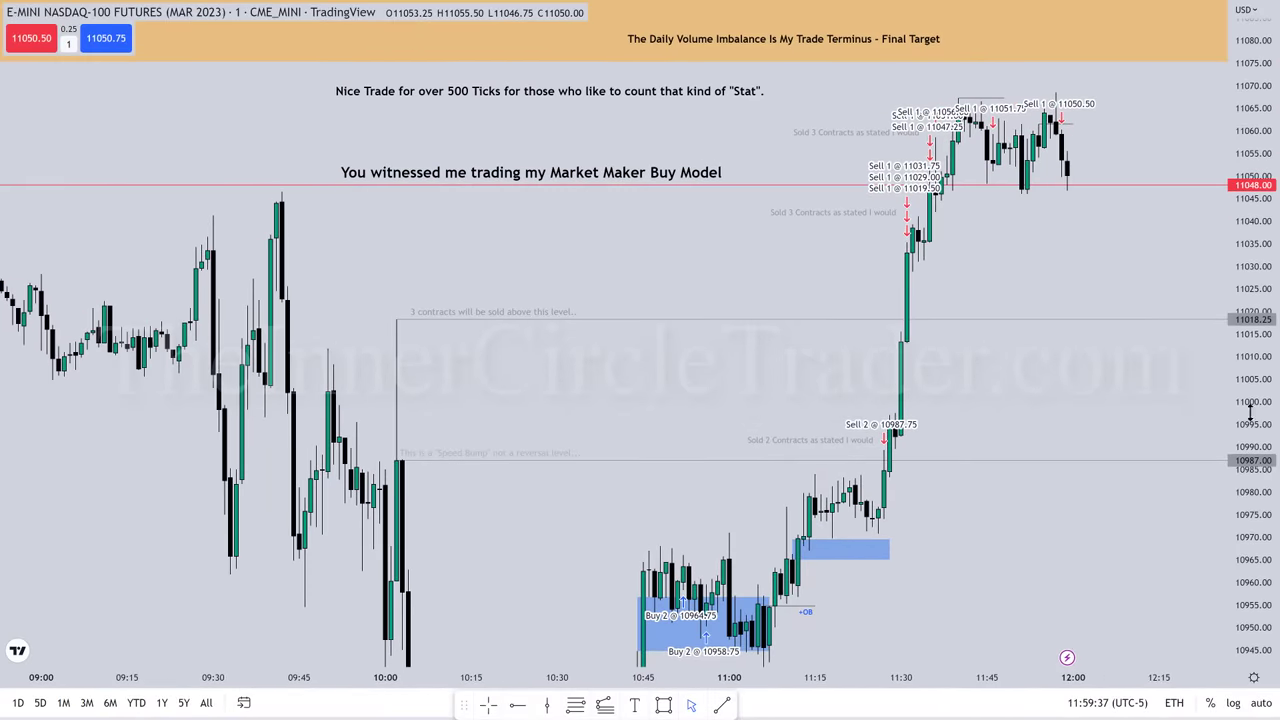
drag(1251, 409, 1264, 266)
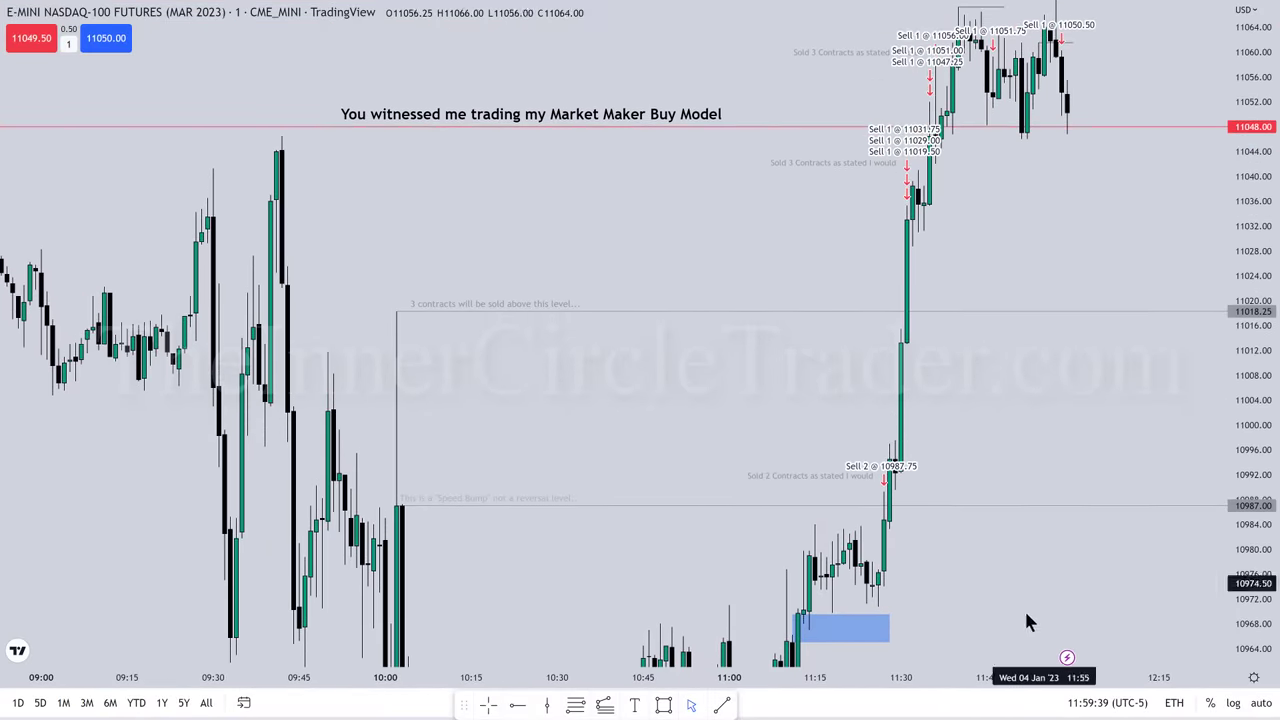
drag(990, 680, 800, 703)
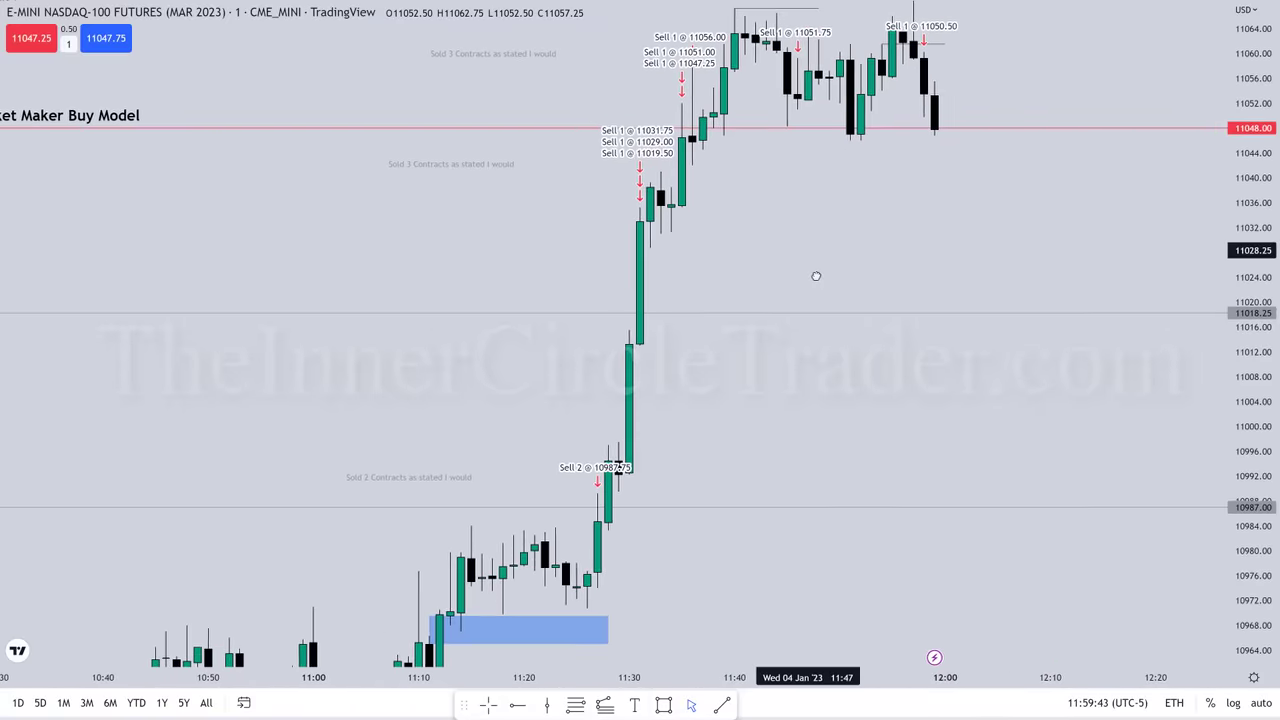
drag(818, 299, 823, 374)
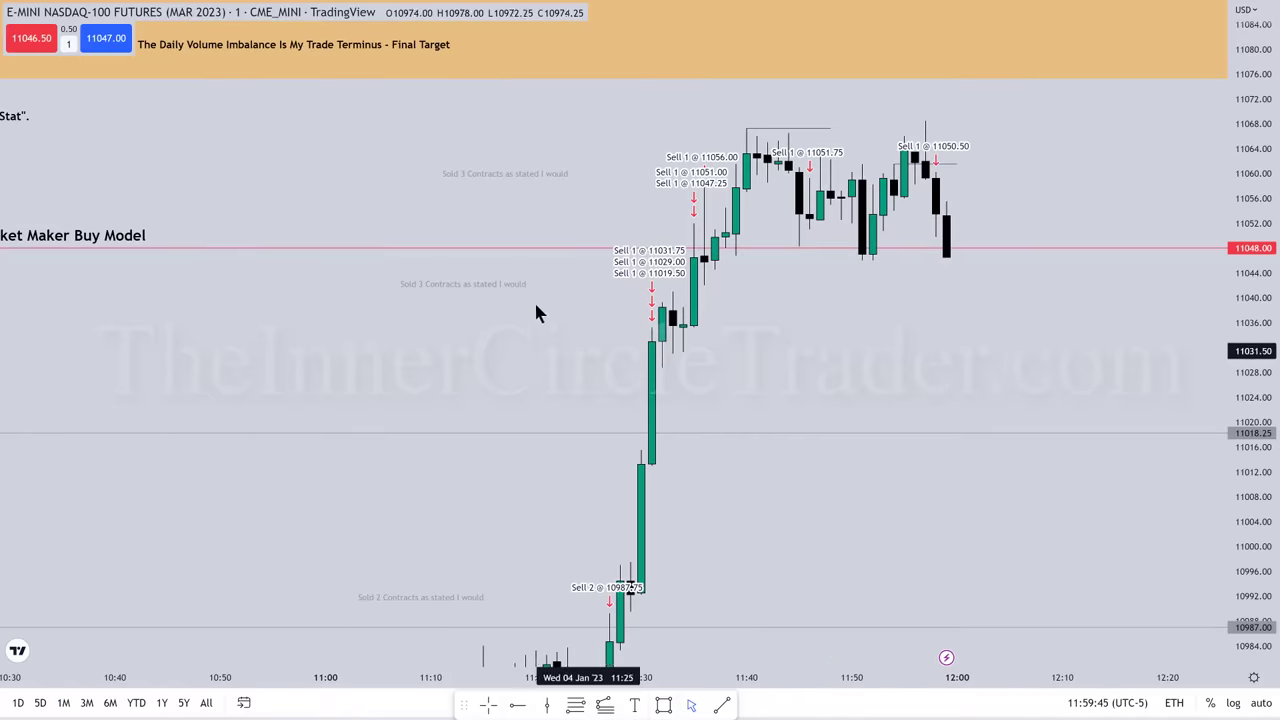
drag(494, 291, 611, 311)
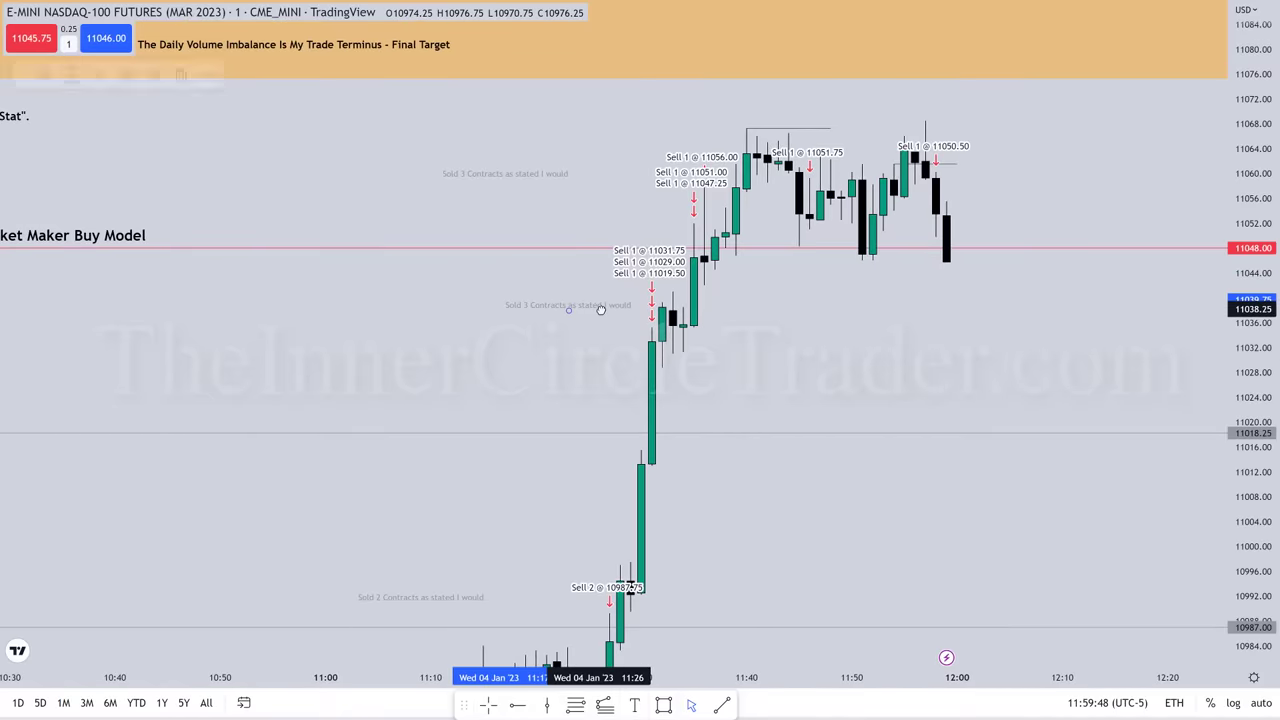
click(562, 377)
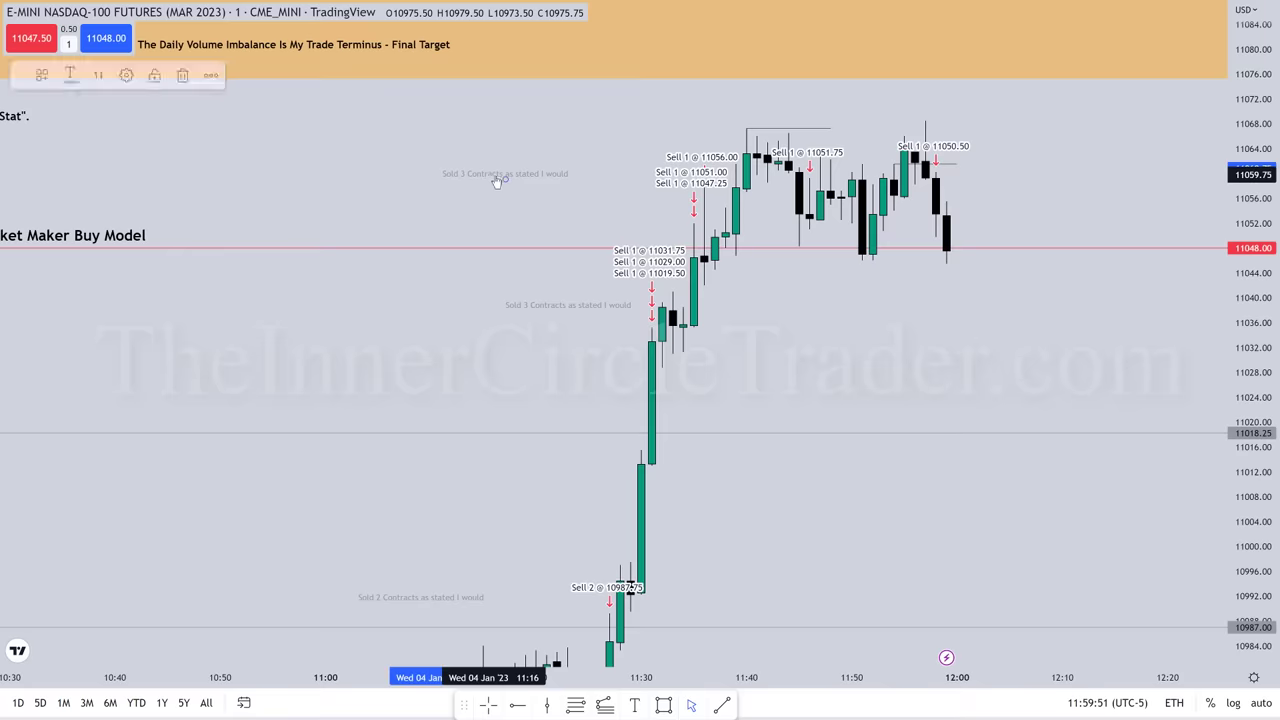
drag(526, 179, 599, 176)
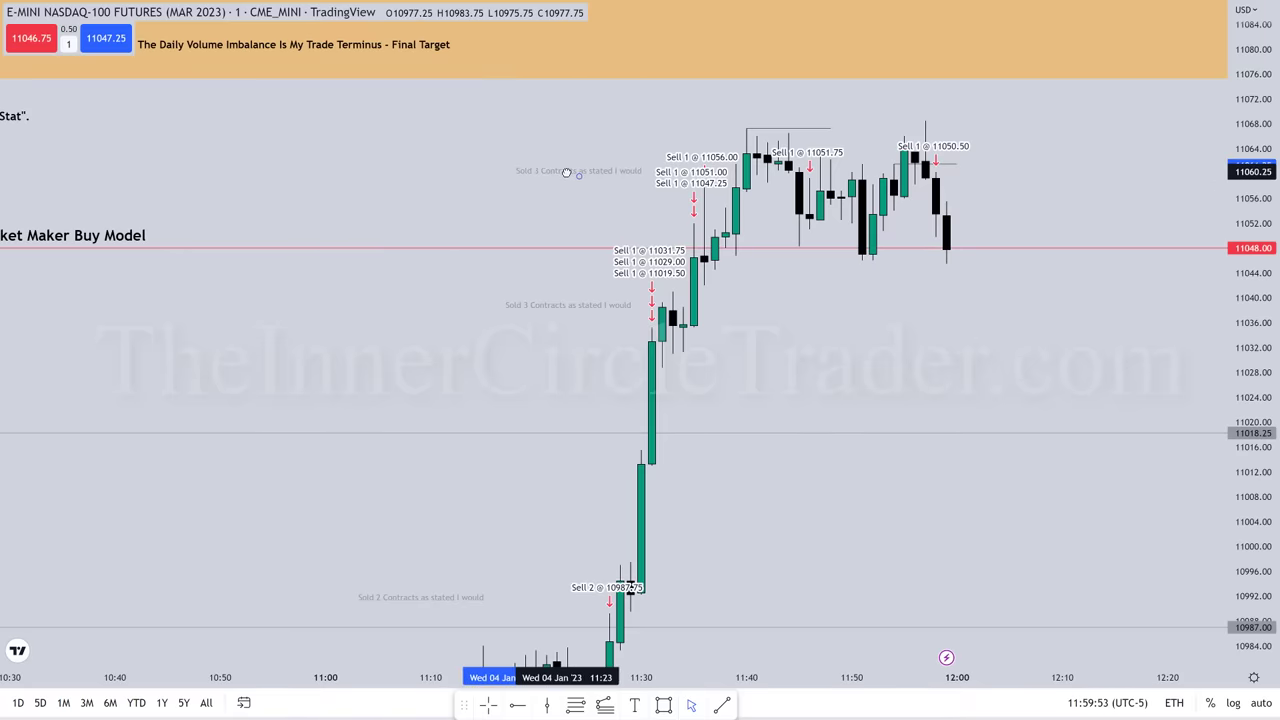
click(1058, 123)
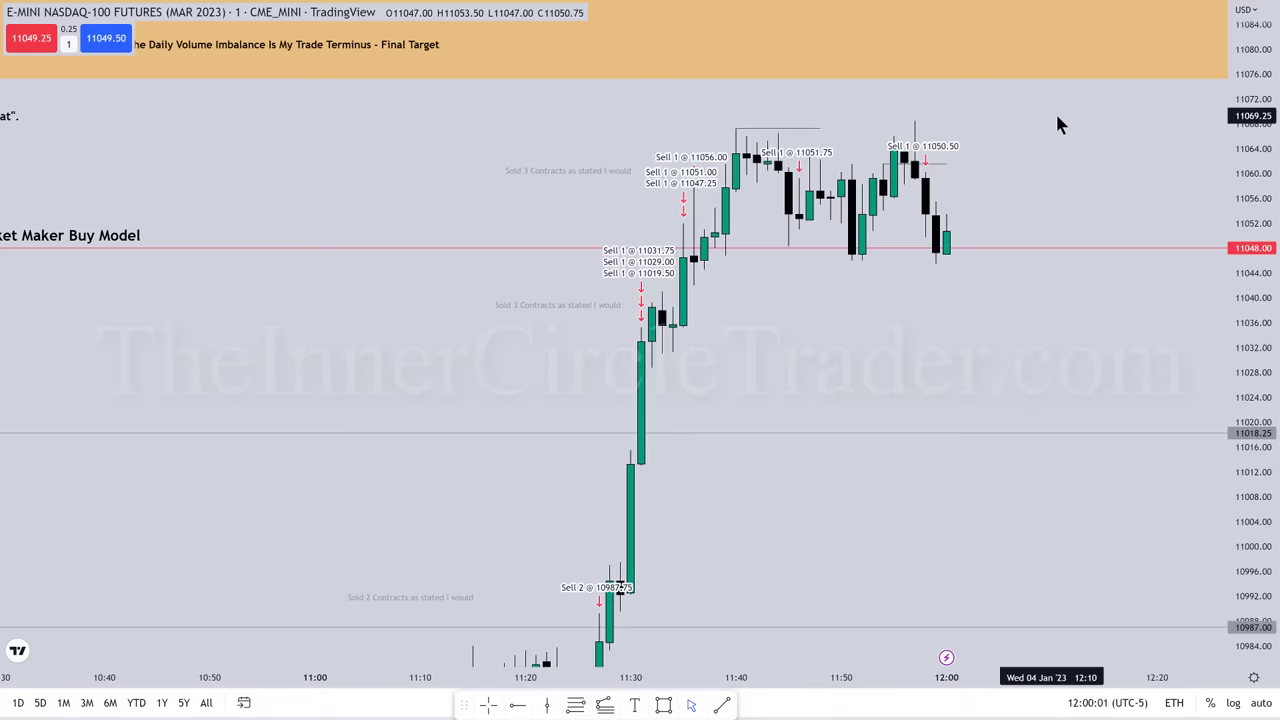
Shift the Daily Volume Imbalance note toward the recent candles and reword it to "On an FOMC Day, I count this as satisfactory. :) Be Safe!"
drag(325, 52, 670, 52)
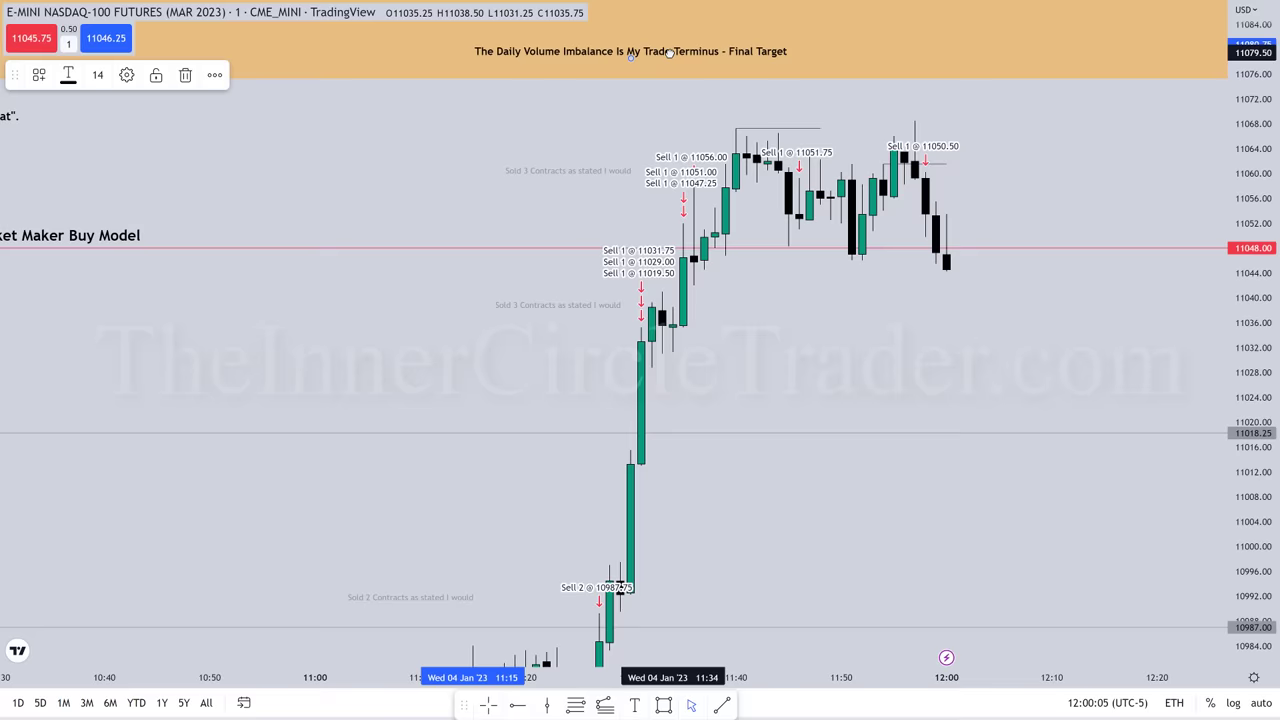
click(128, 75)
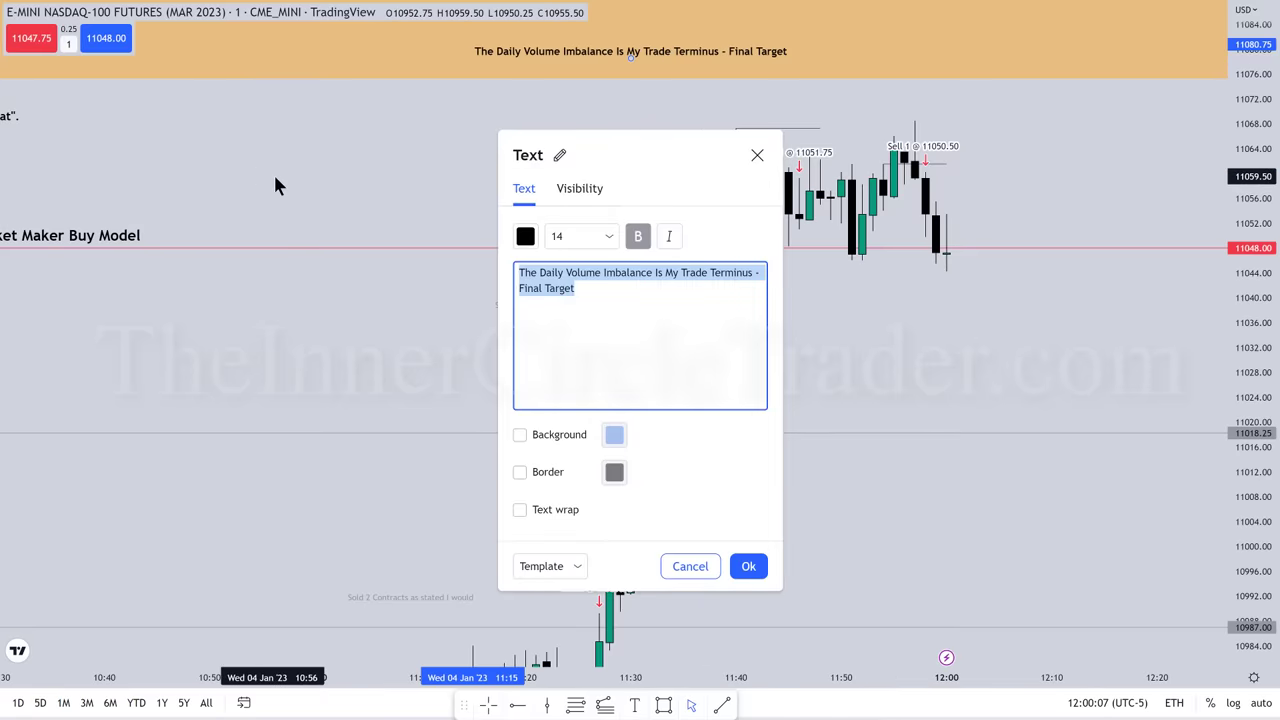
text(On)
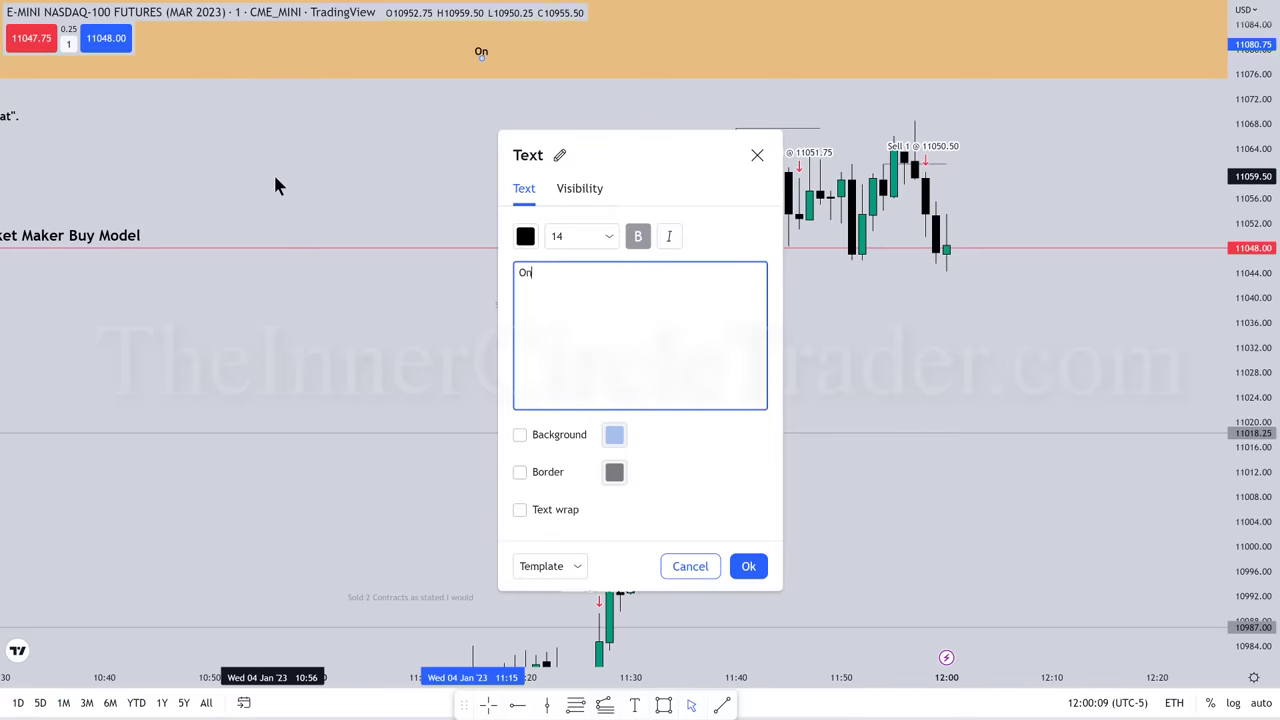
text( an FOMC Day)
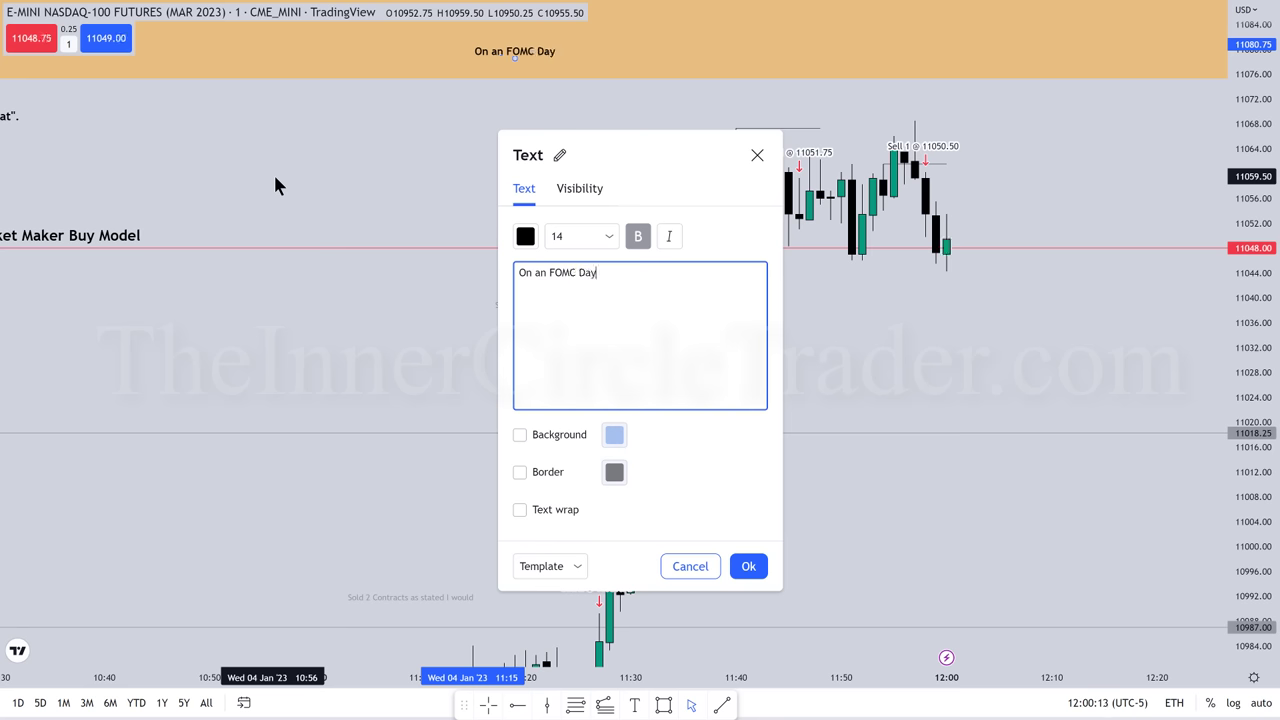
text(, I)
text(count this as)
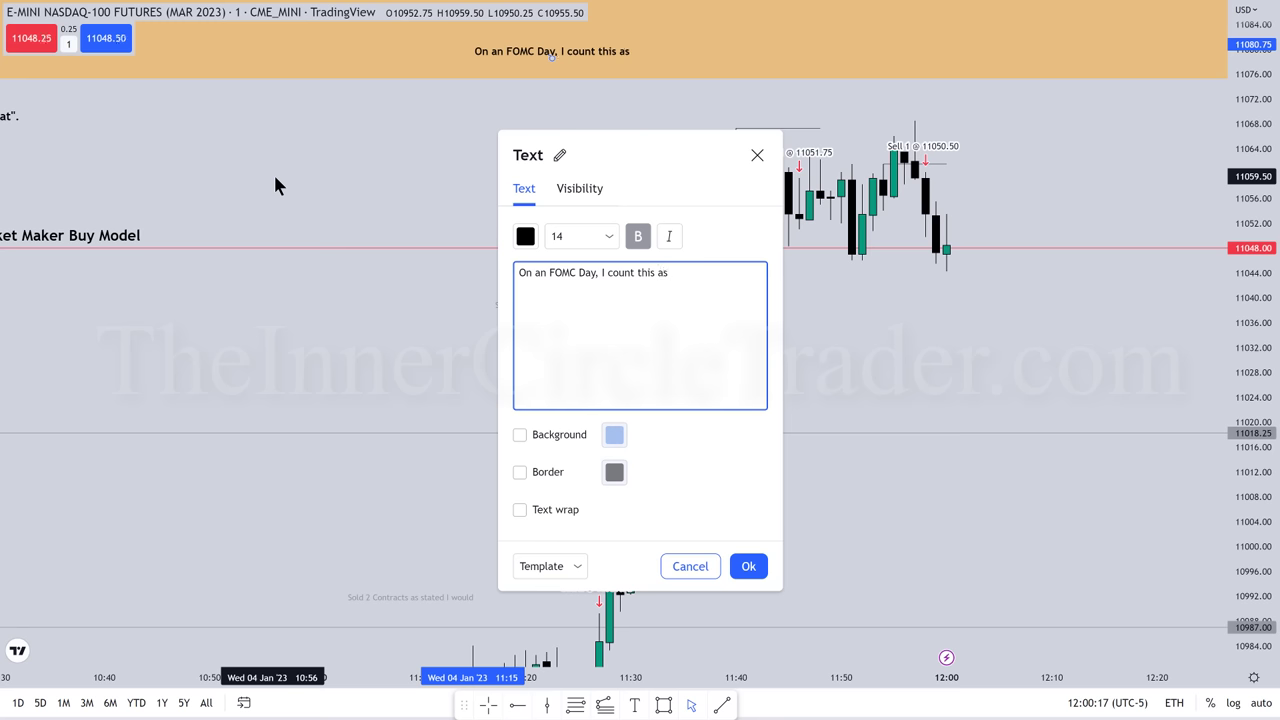
text( satisfactory.  :)
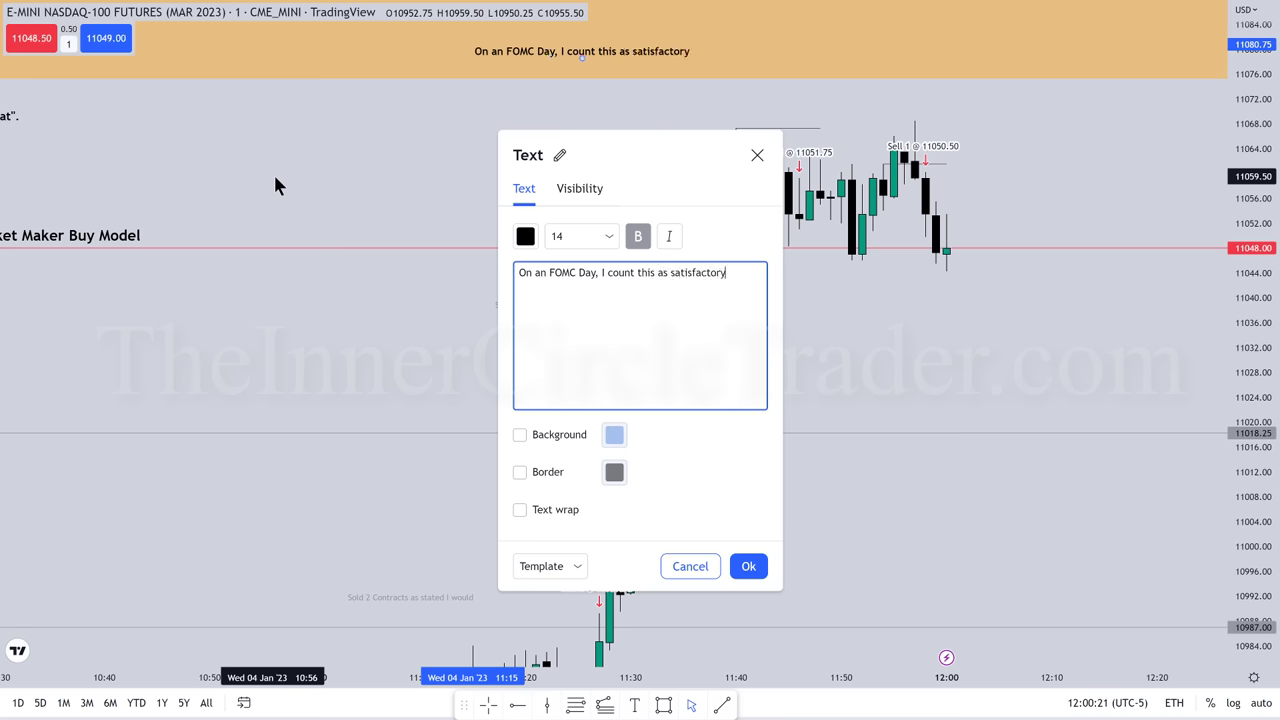
text()  B)
key(Return)
text(Be Safe!)
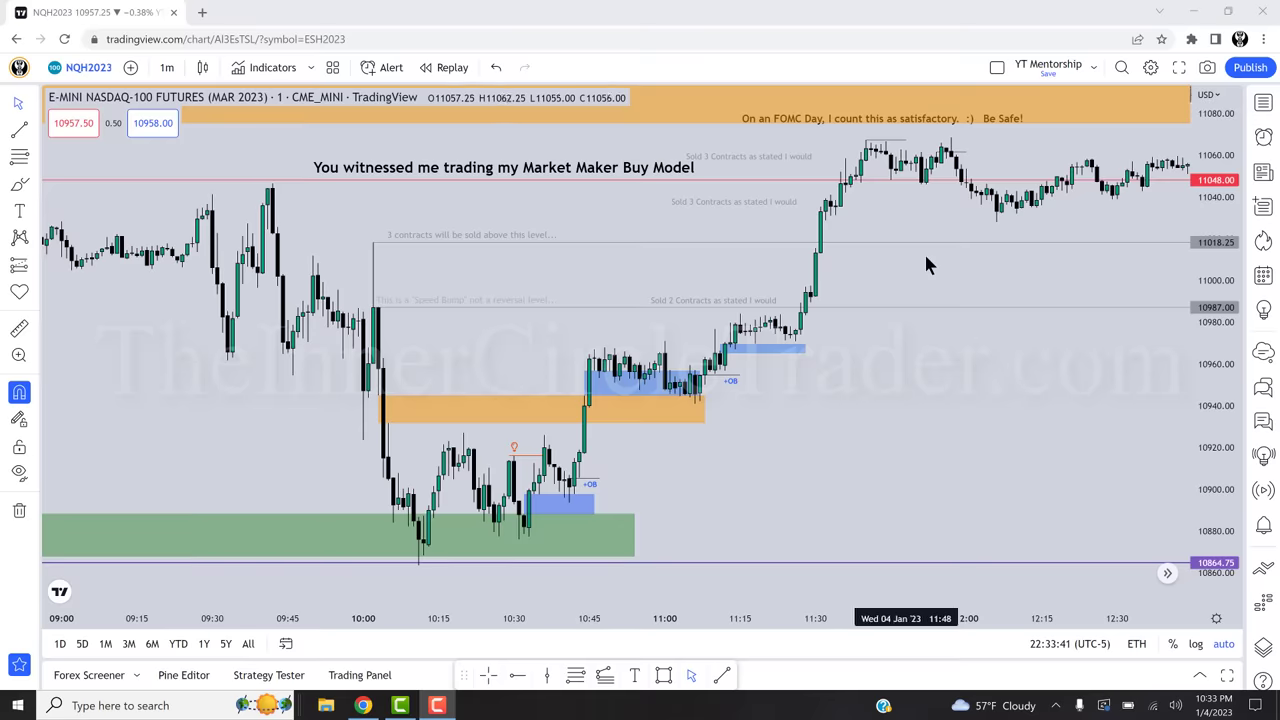
Connect the chart to Paper Trading and review the balance and profits in its account history
click(378, 676)
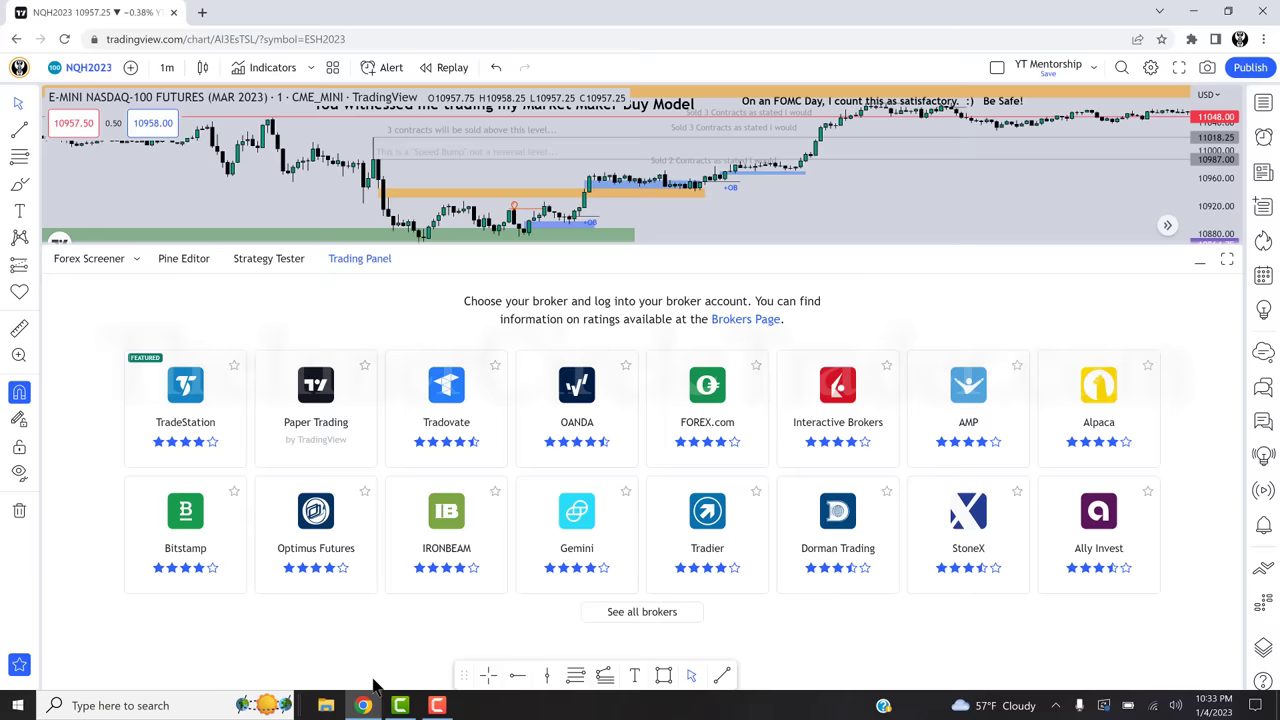
click(334, 446)
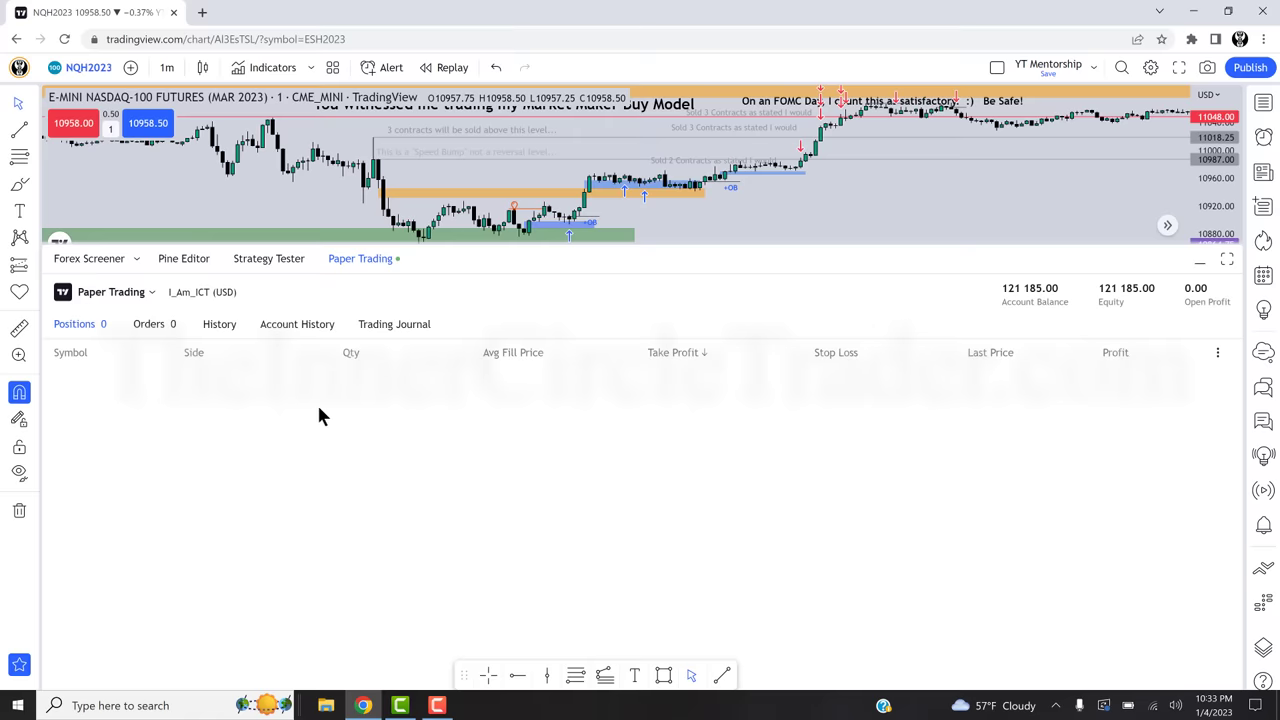
click(290, 330)
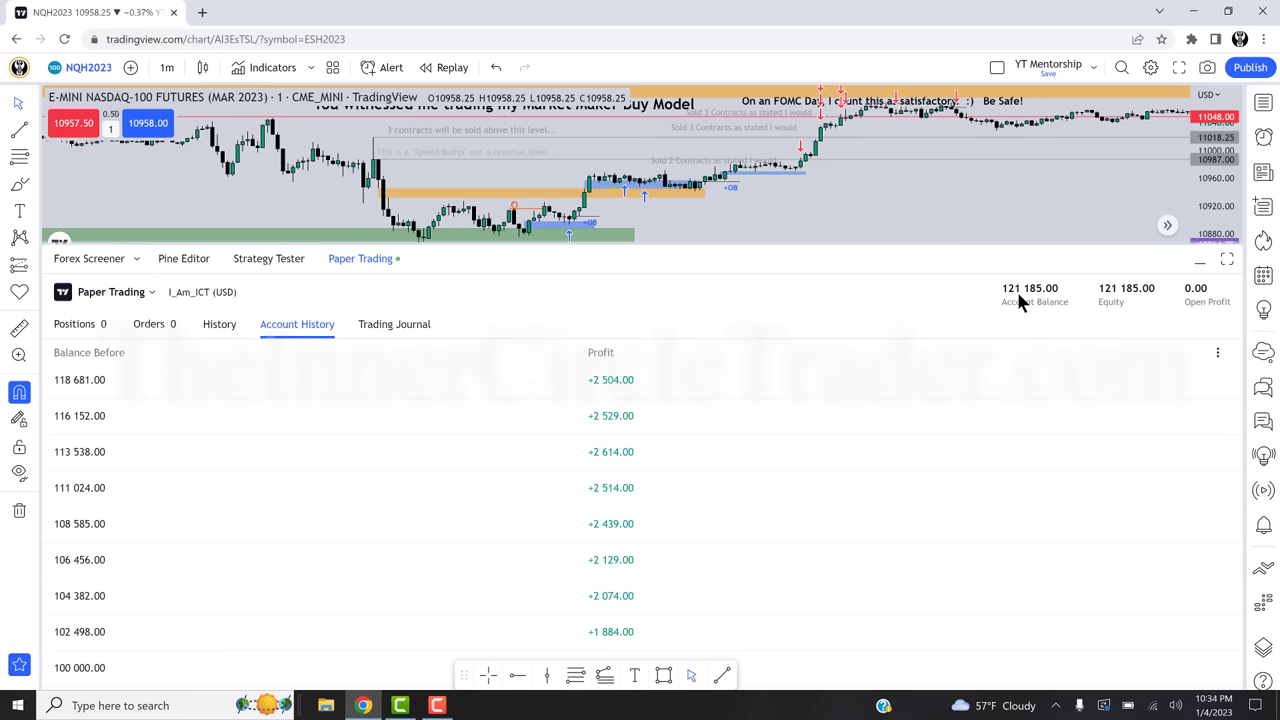
click(383, 262)
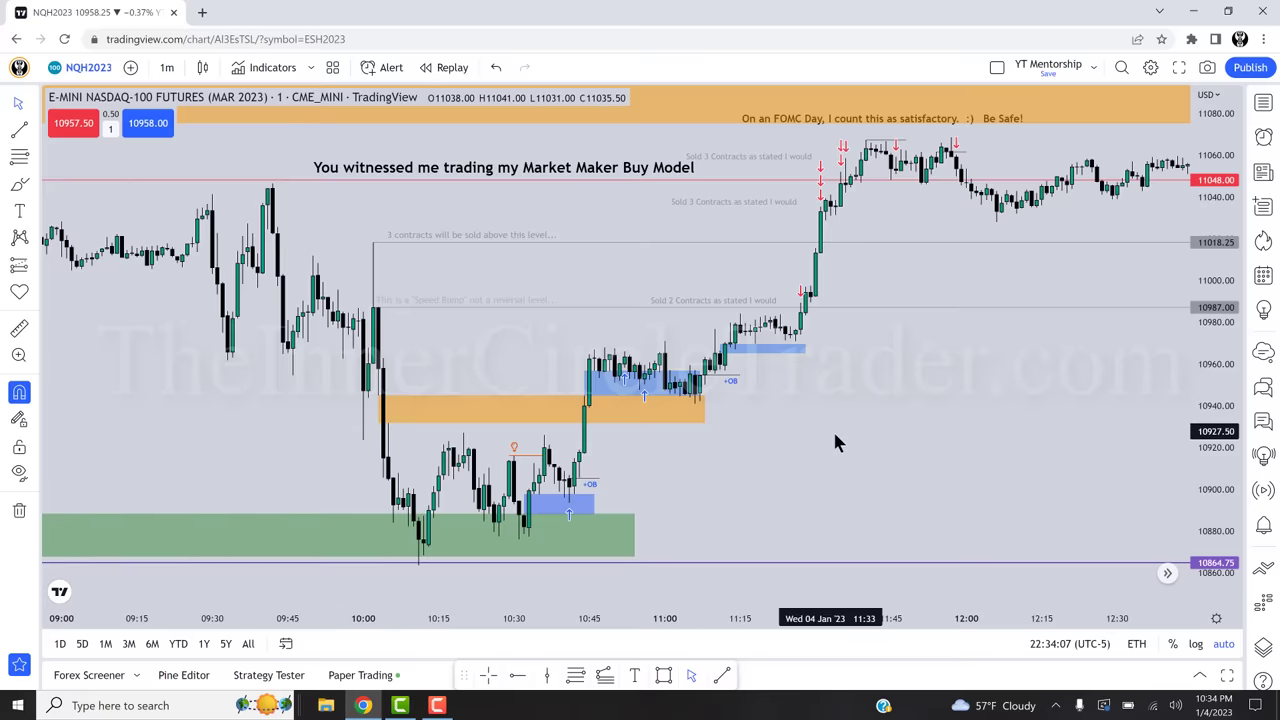
Turn on executions labels in the chart's trading settings so the trade markers show their quantities and prices
click(573, 508)
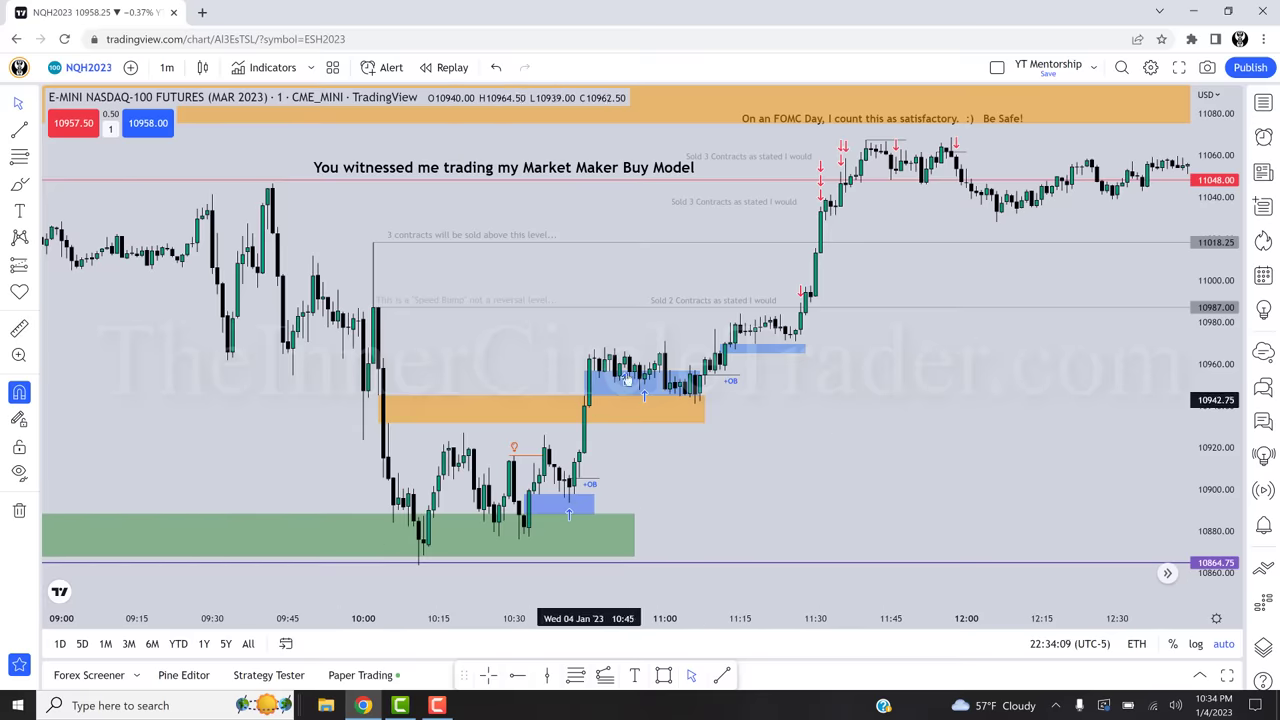
click(768, 435)
right_click(768, 435)
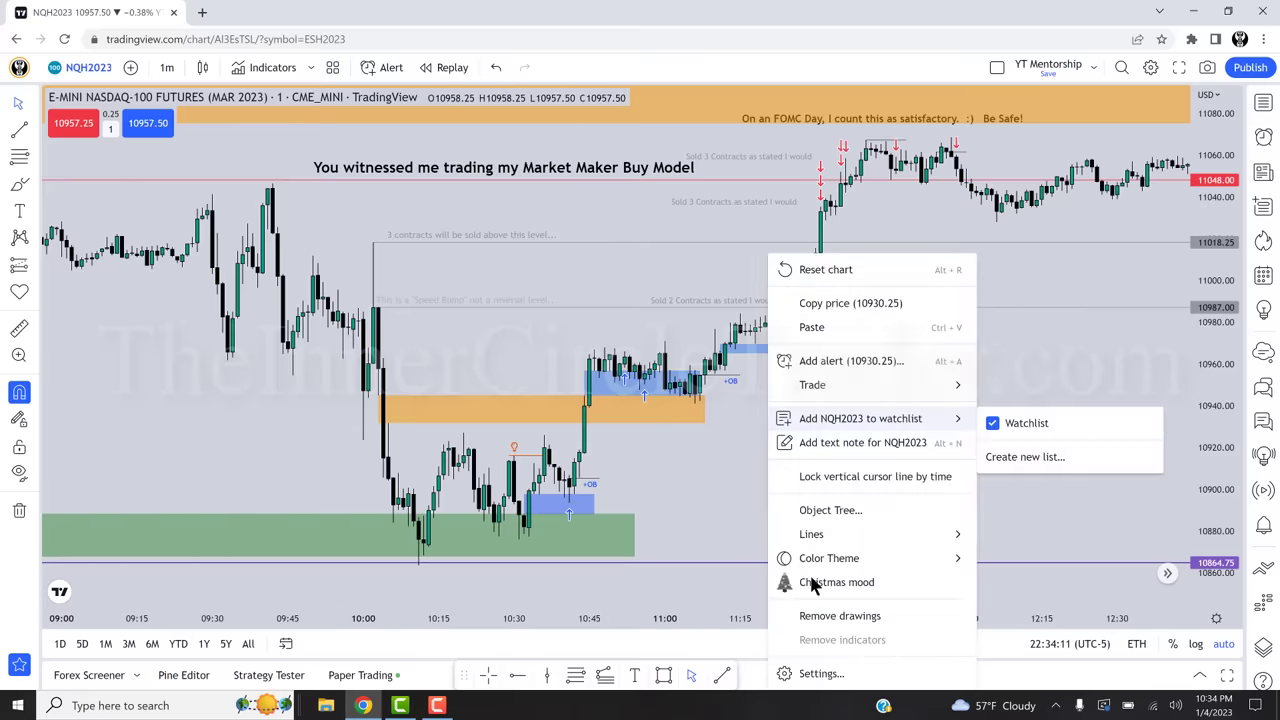
click(822, 675)
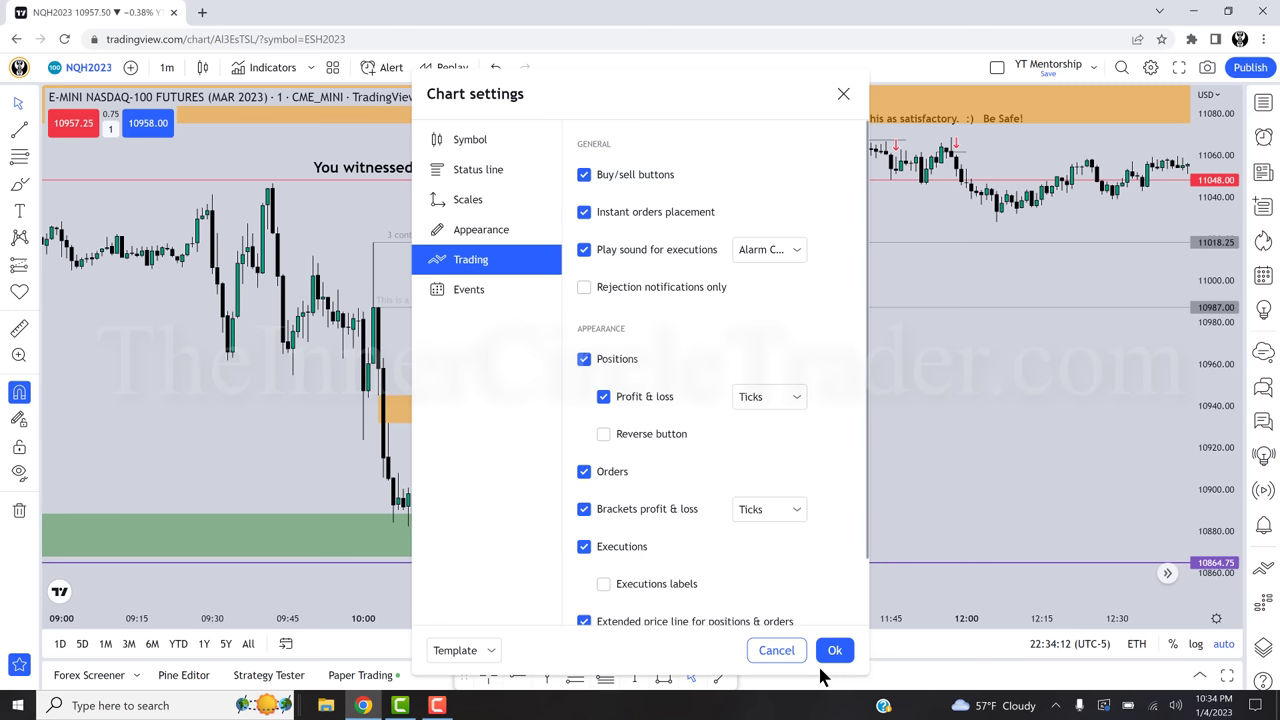
click(604, 583)
click(842, 96)
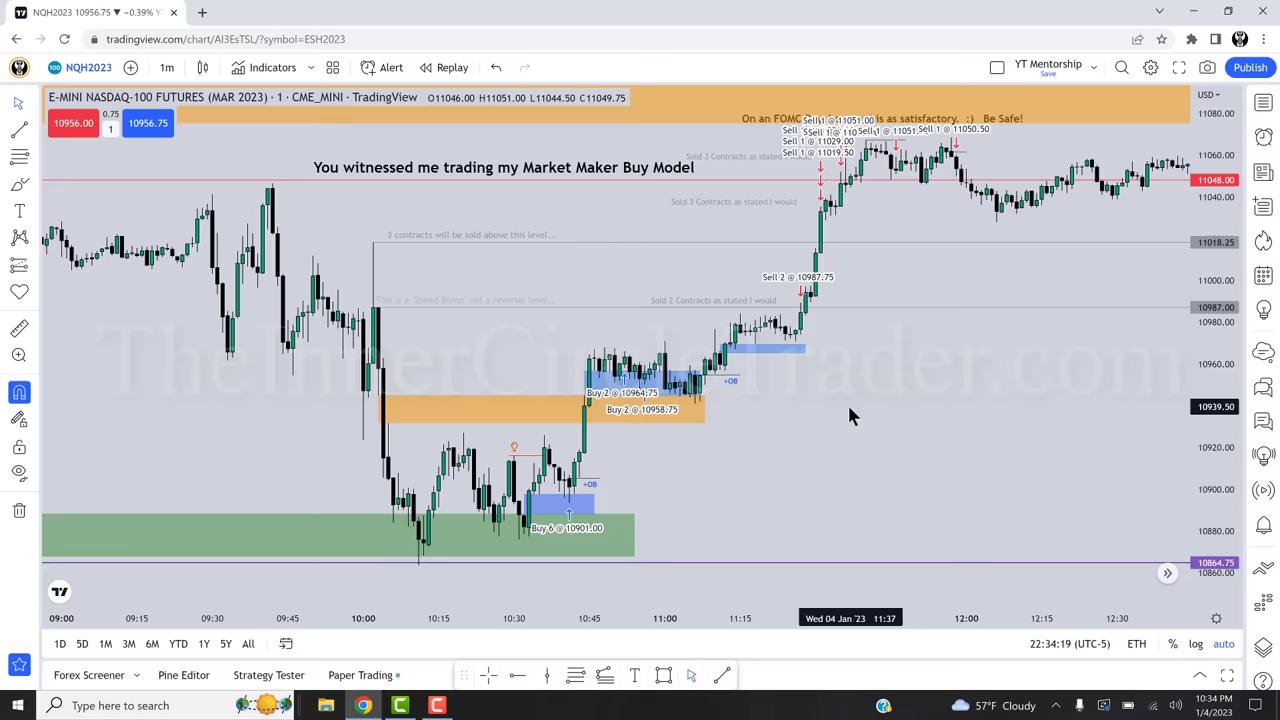
Reset the Paper Trading account to a balance of 100 000 and collapse its account view
click(372, 677)
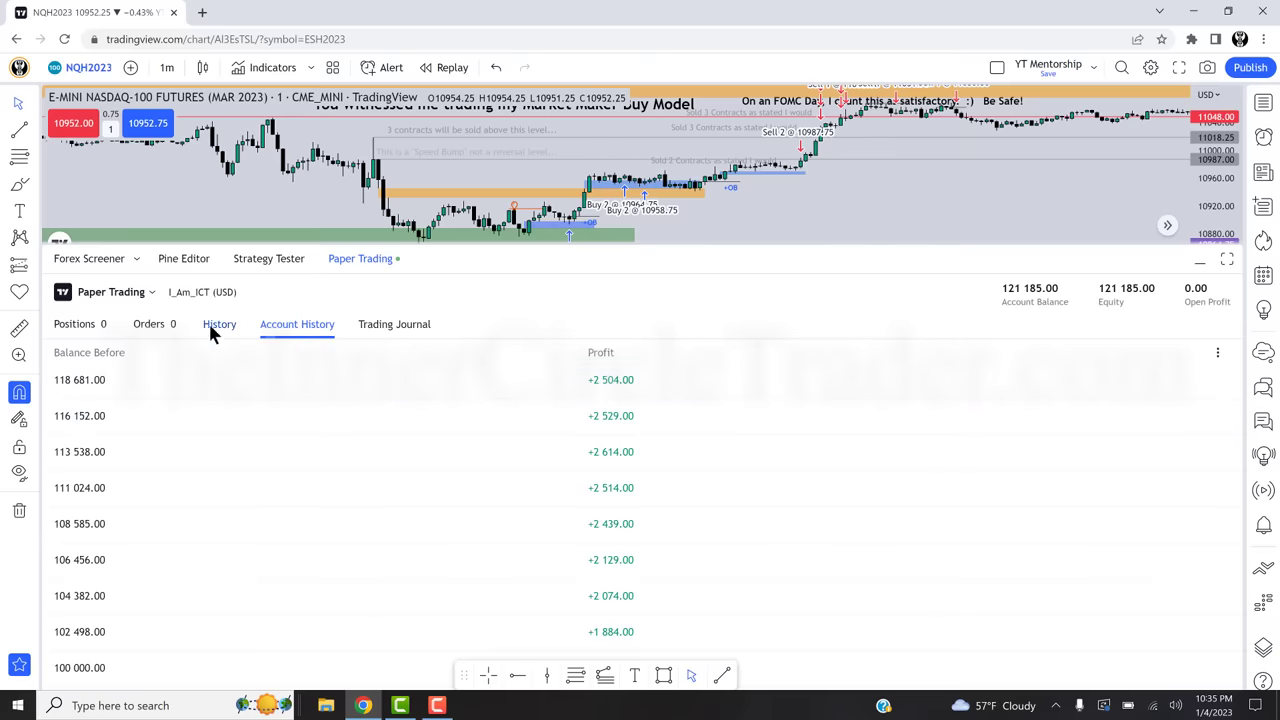
click(151, 292)
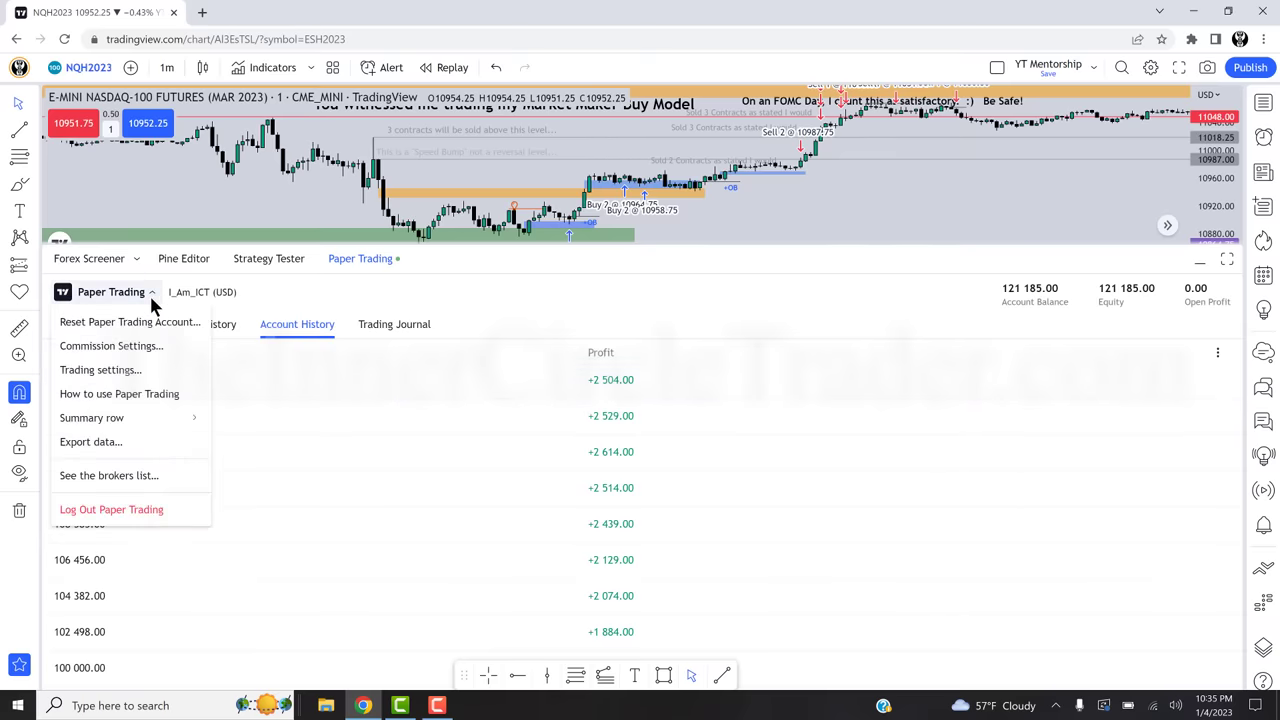
click(148, 322)
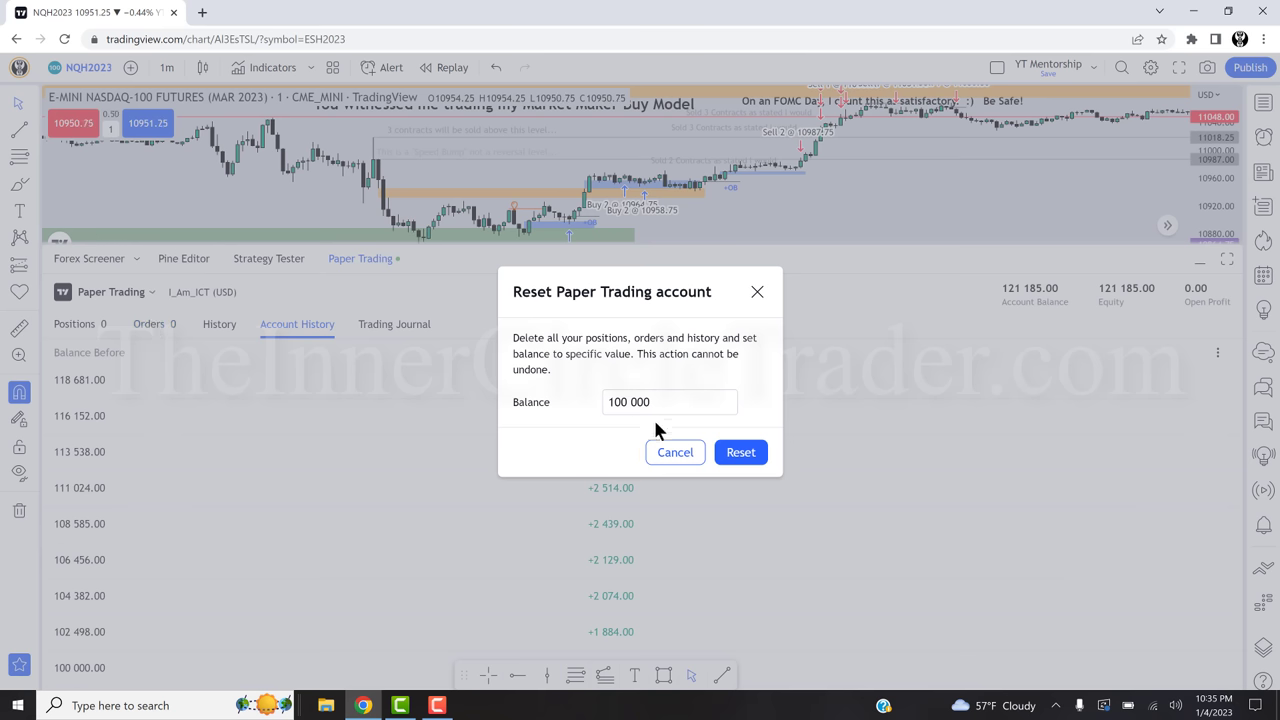
click(738, 452)
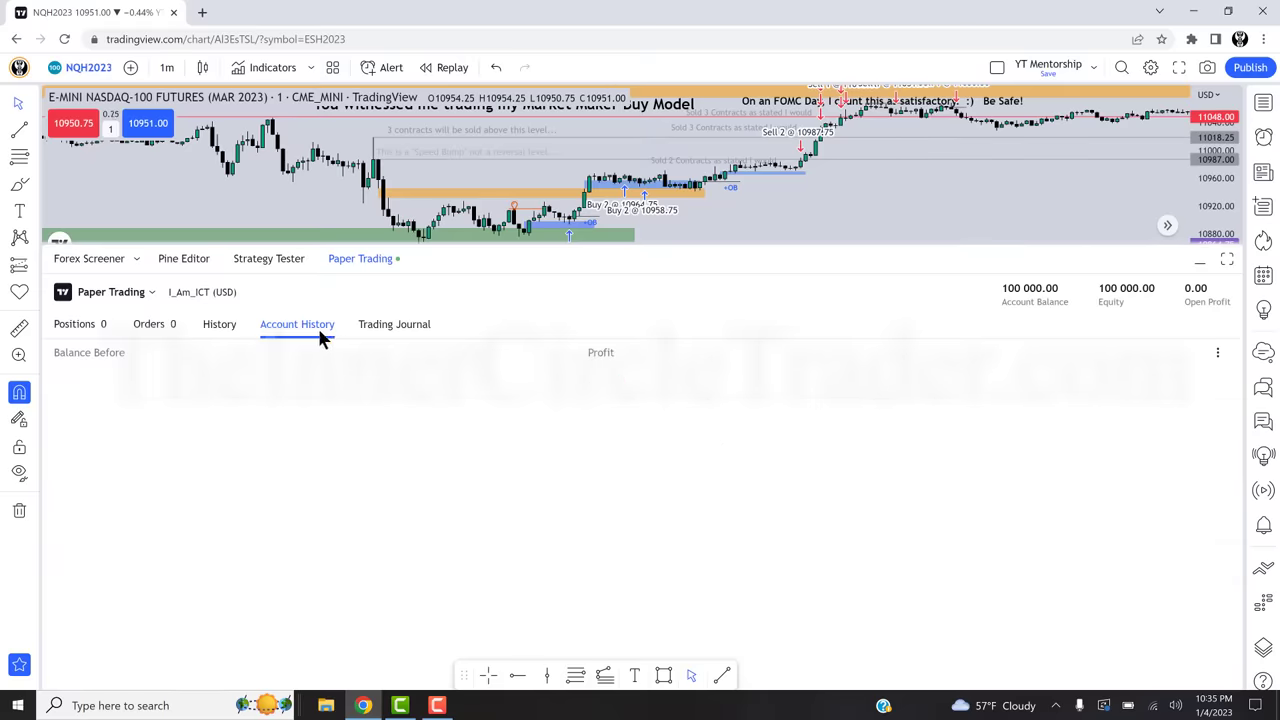
click(362, 261)
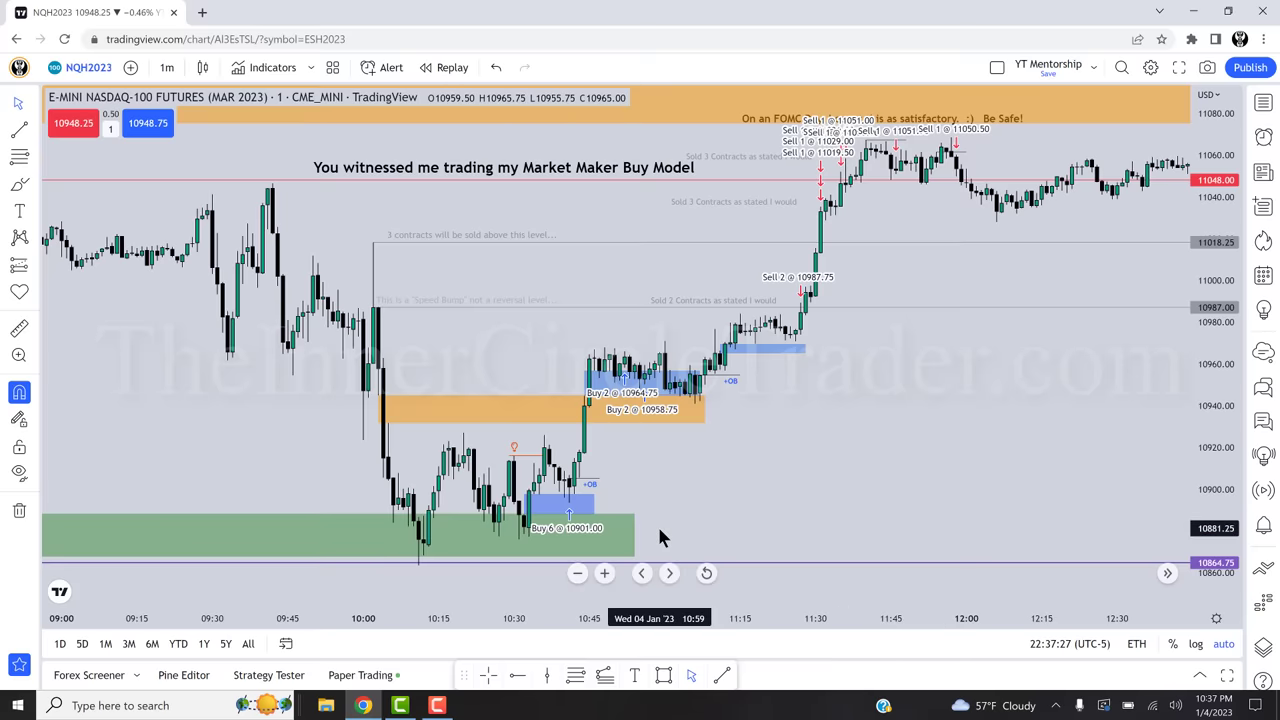
Switch the chart to the US100 index CFD from CAPITALCOM
click(98, 68)
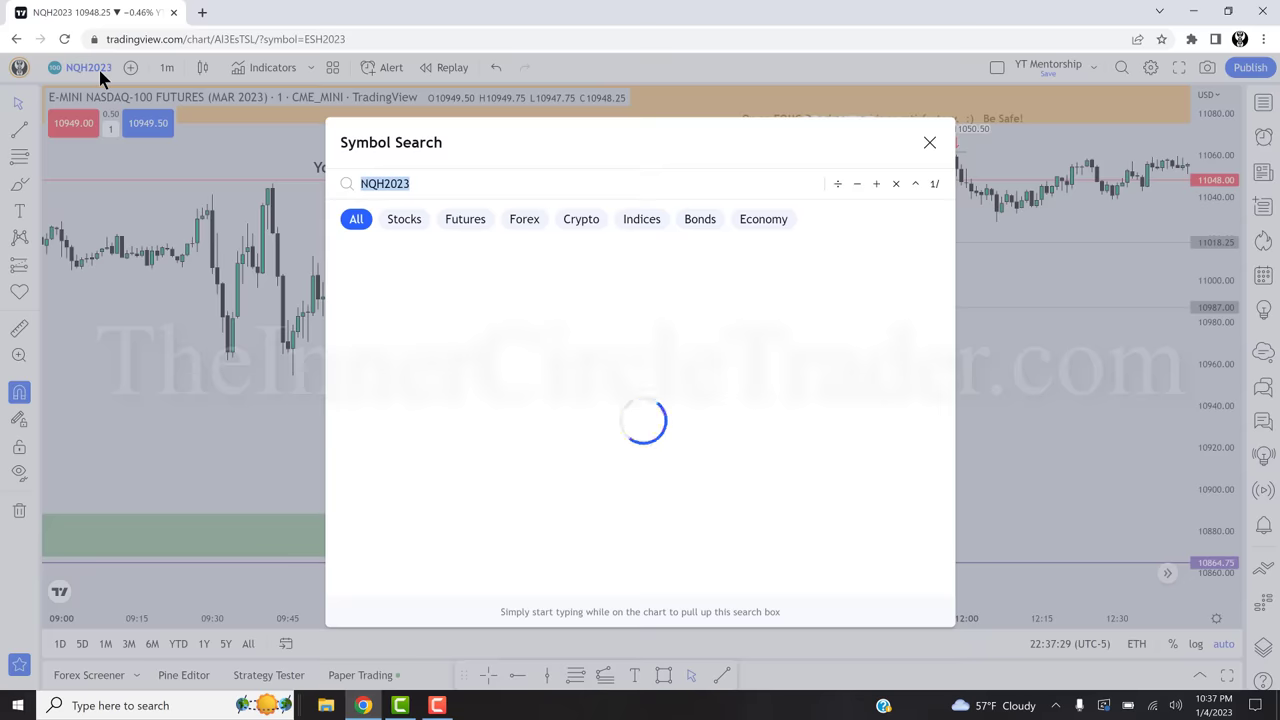
text(US1)
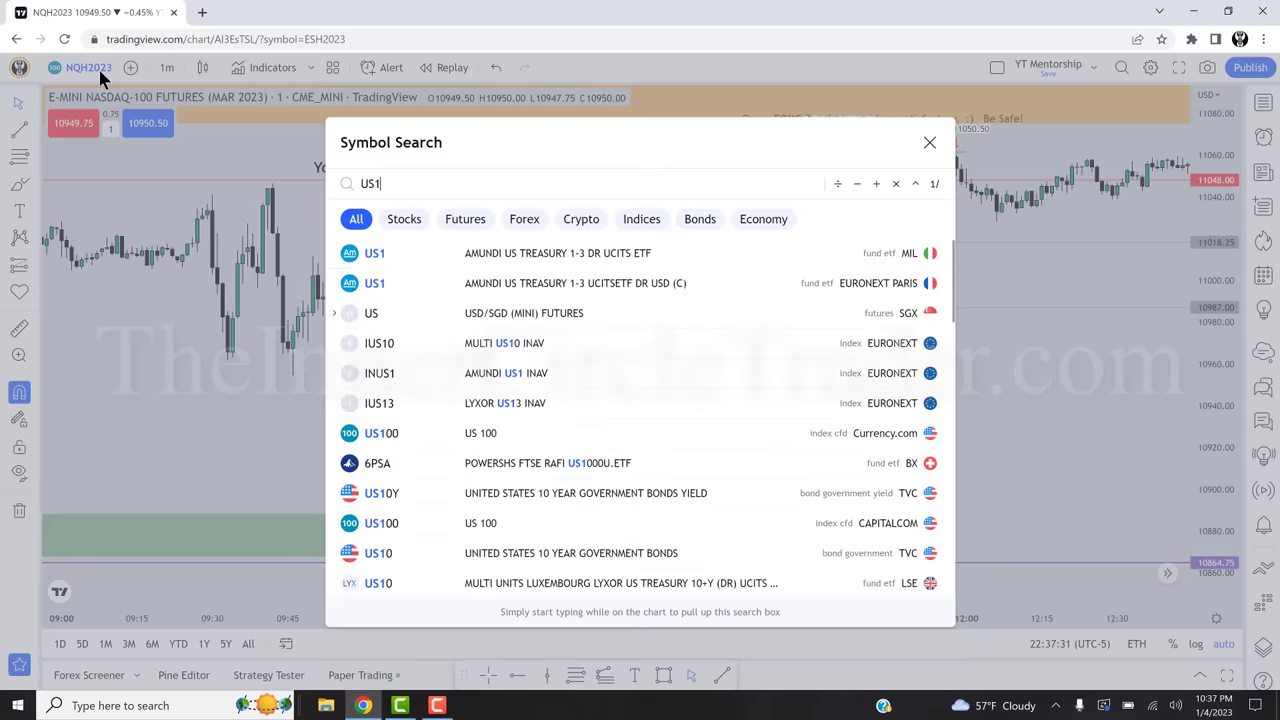
text(00)
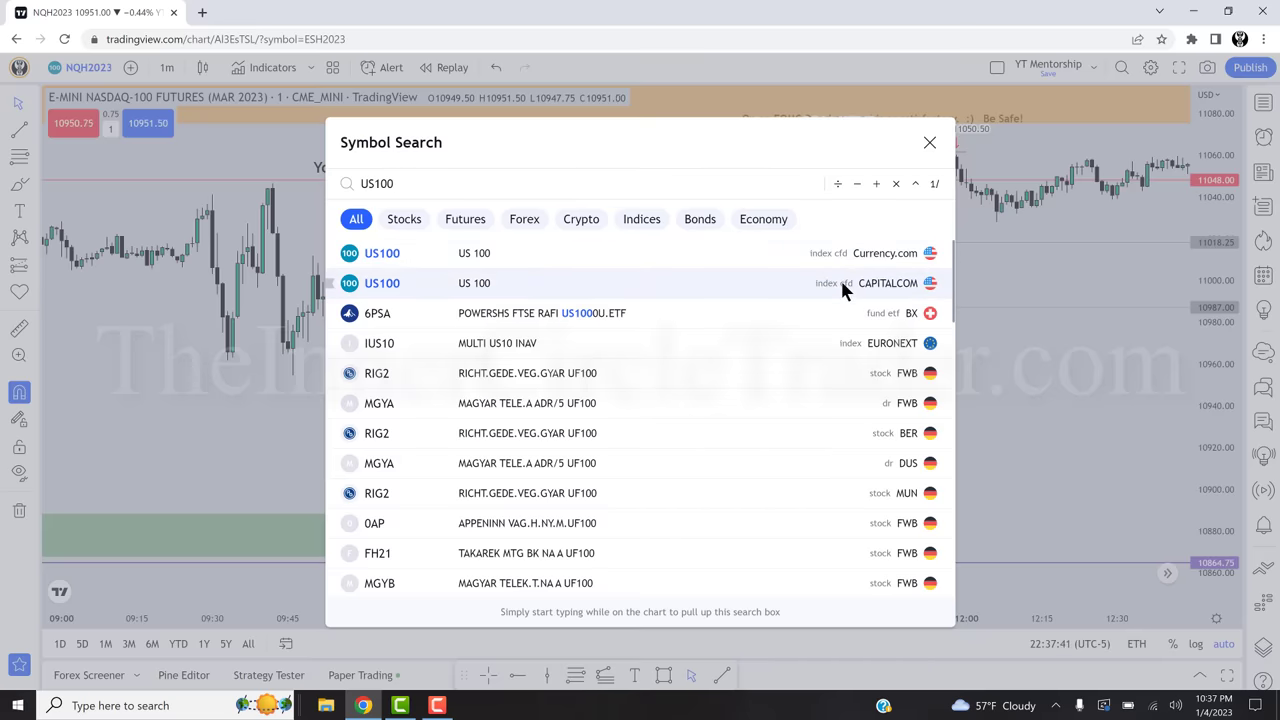
click(843, 286)
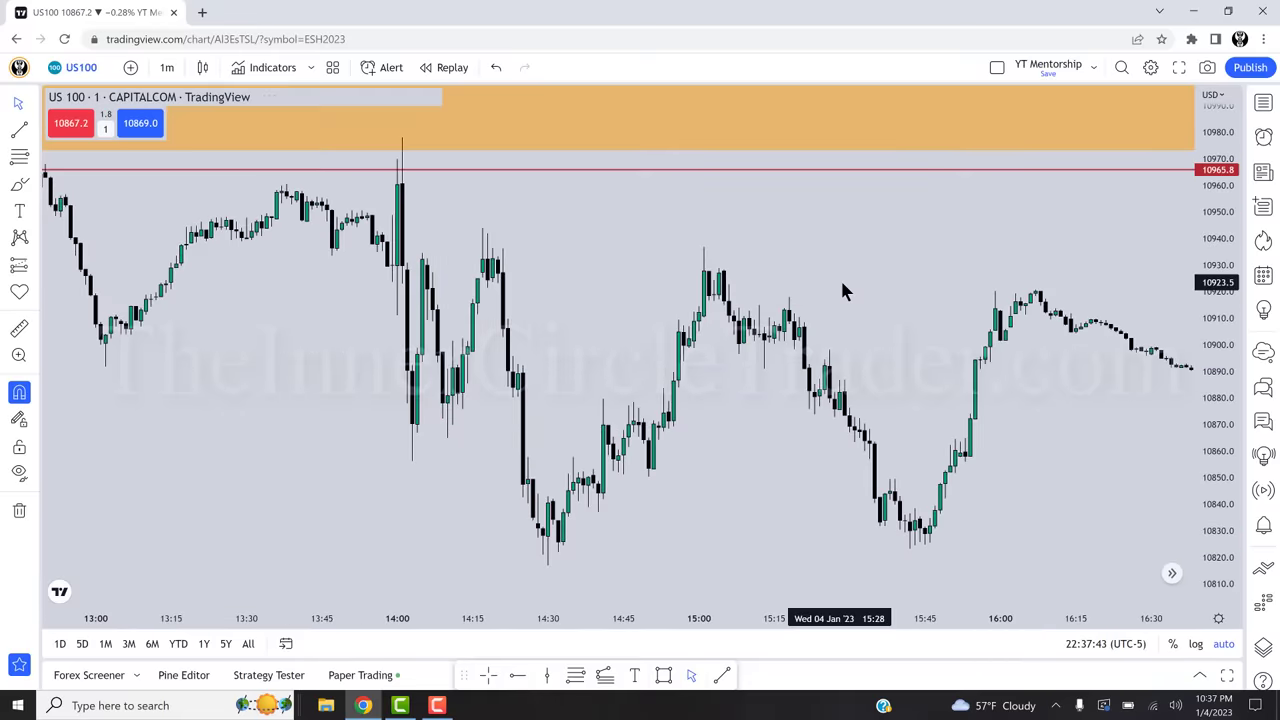
Trace the green zone on the US100 chart back to its origin on 3 January and examine the candles there
scroll(652, 620, down, 3)
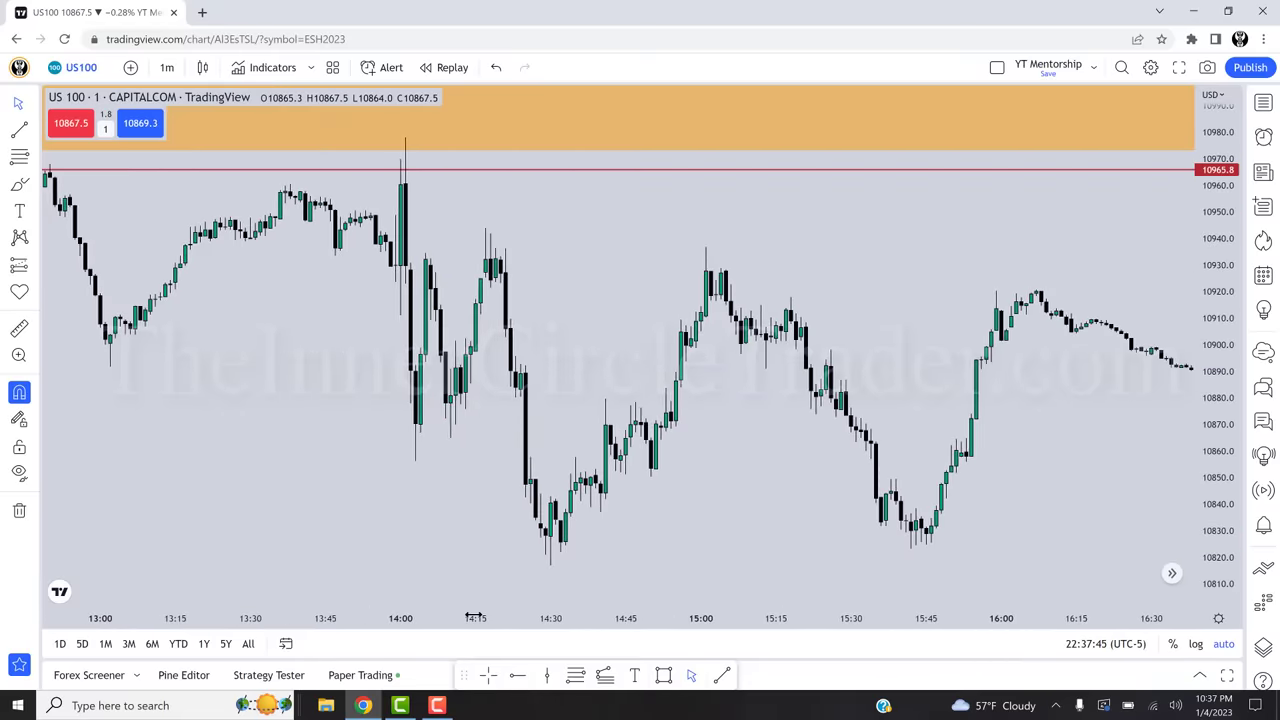
drag(652, 625, 764, 606)
scroll(764, 606, down, 2)
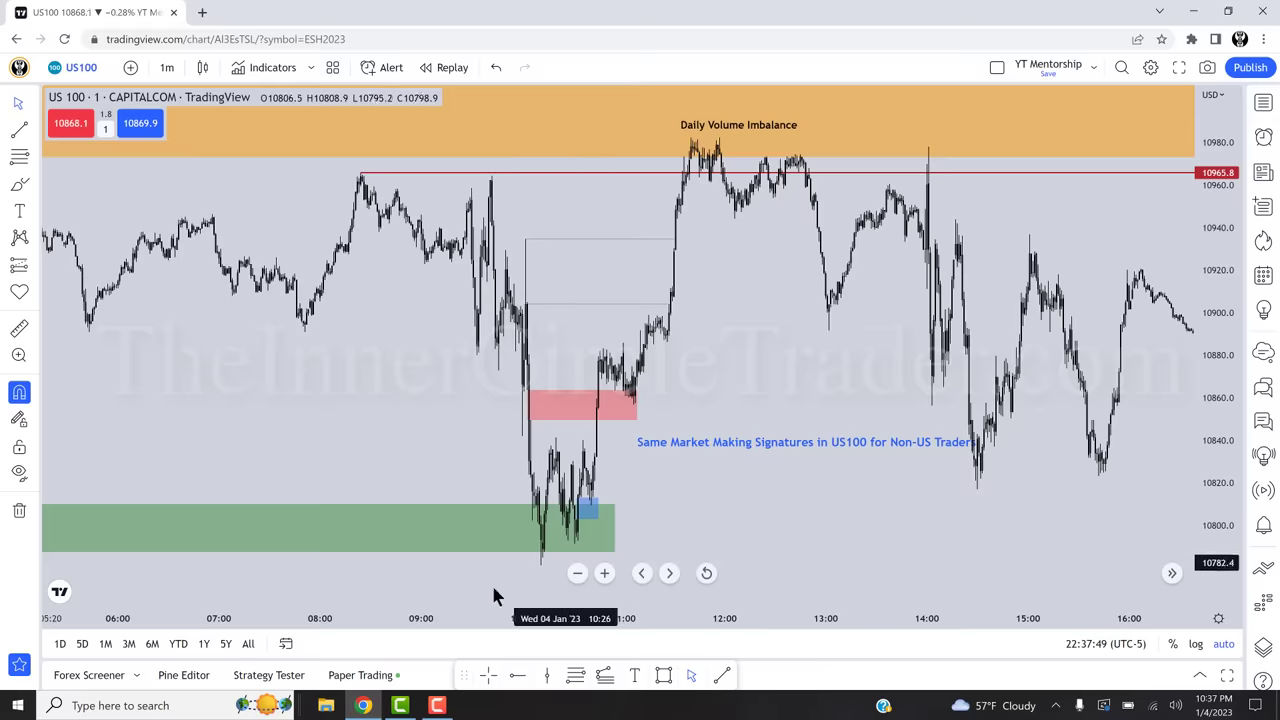
drag(380, 471, 591, 471)
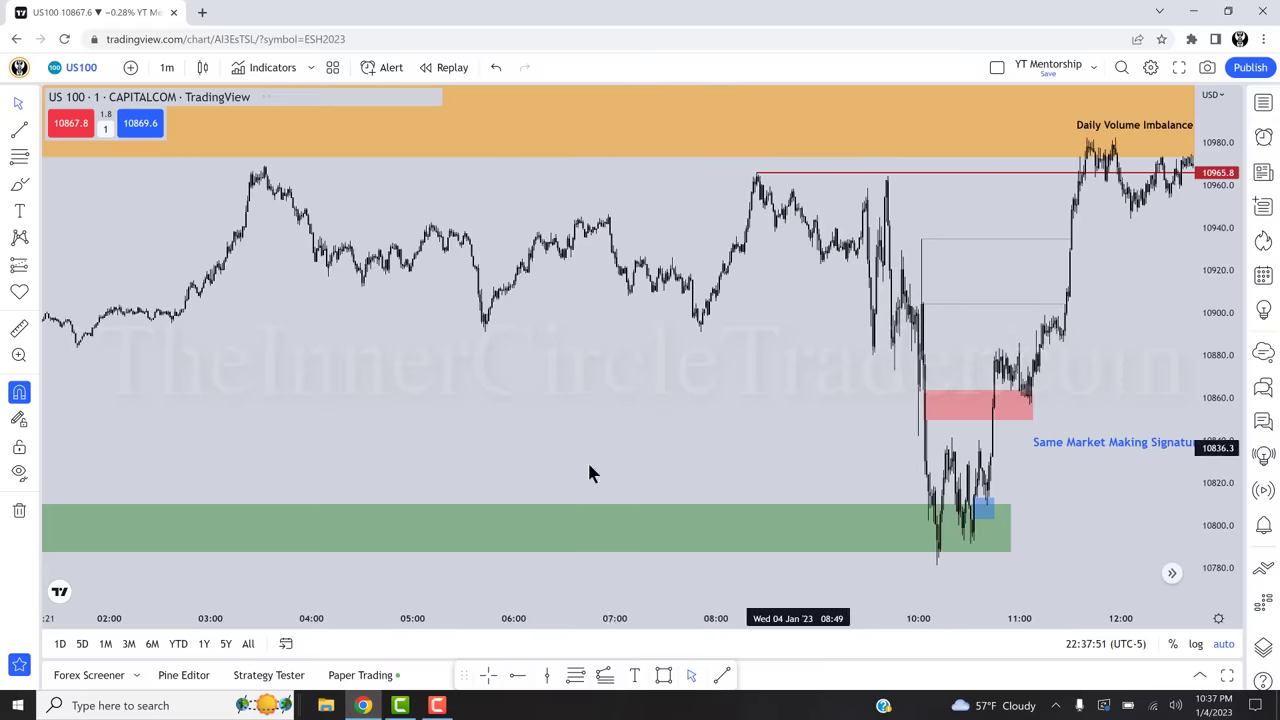
drag(659, 445, 1210, 476)
drag(894, 494, 921, 494)
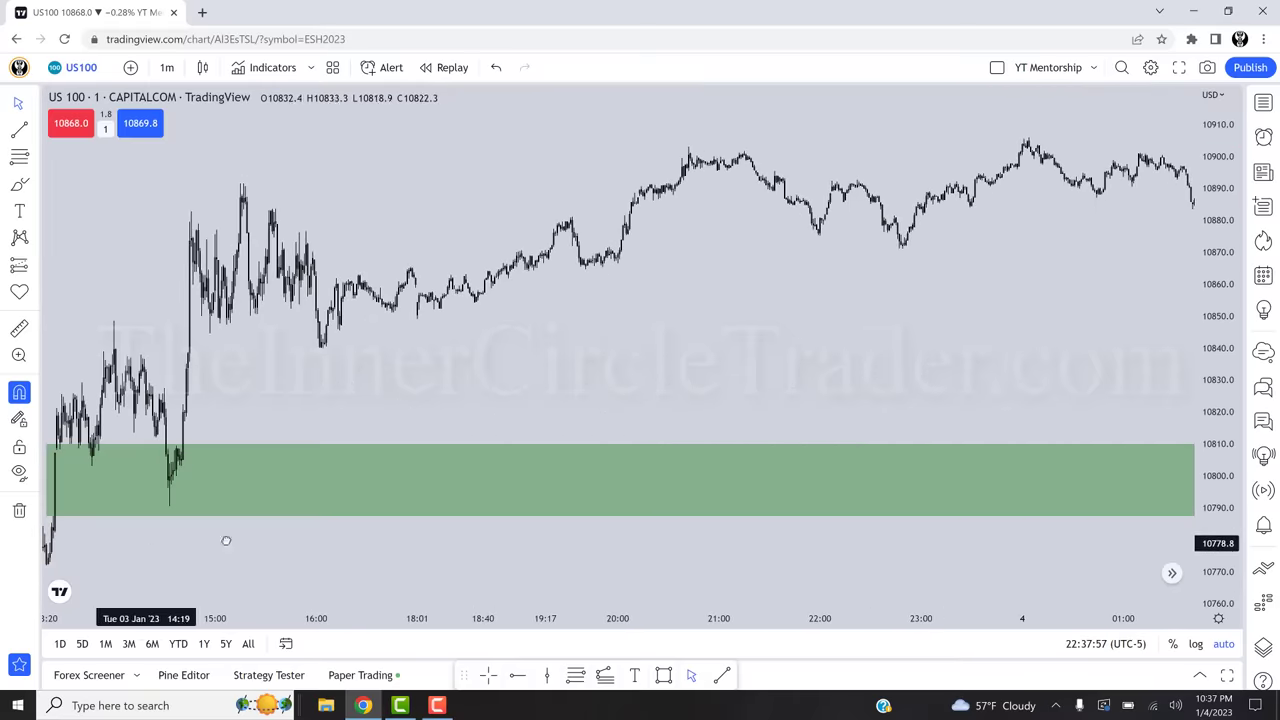
drag(161, 537, 249, 540)
click(141, 462)
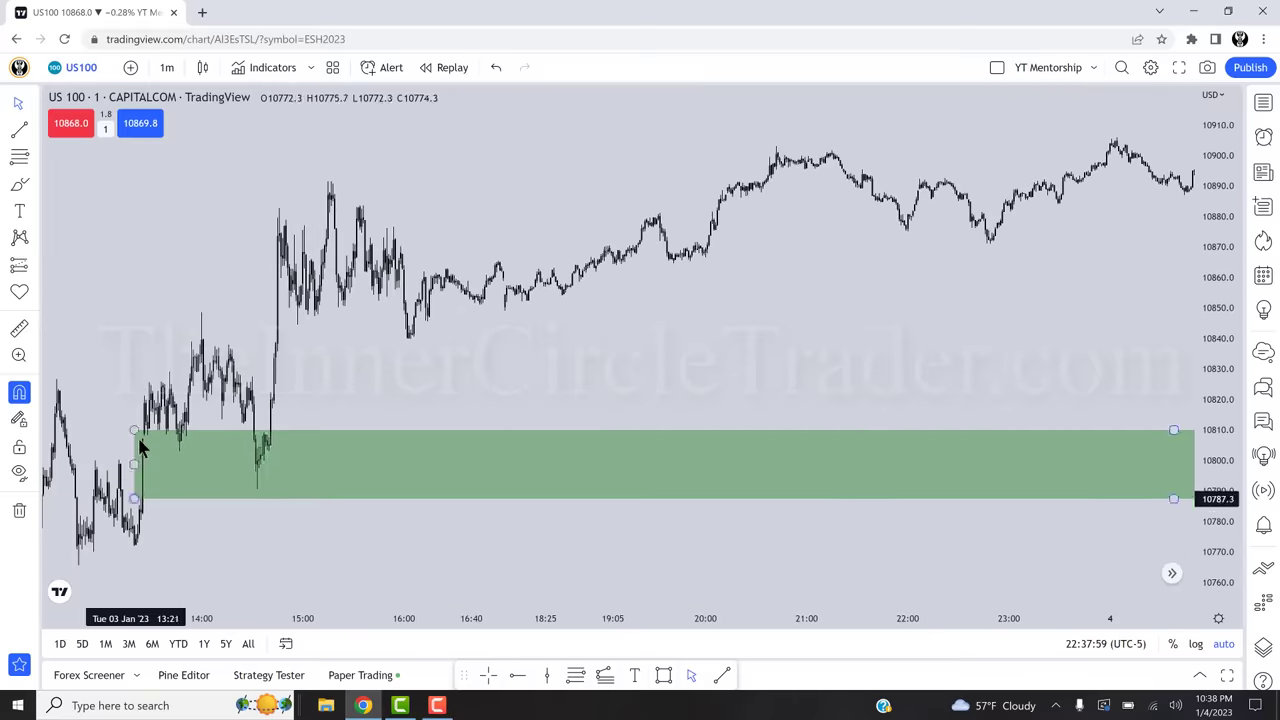
click(143, 448)
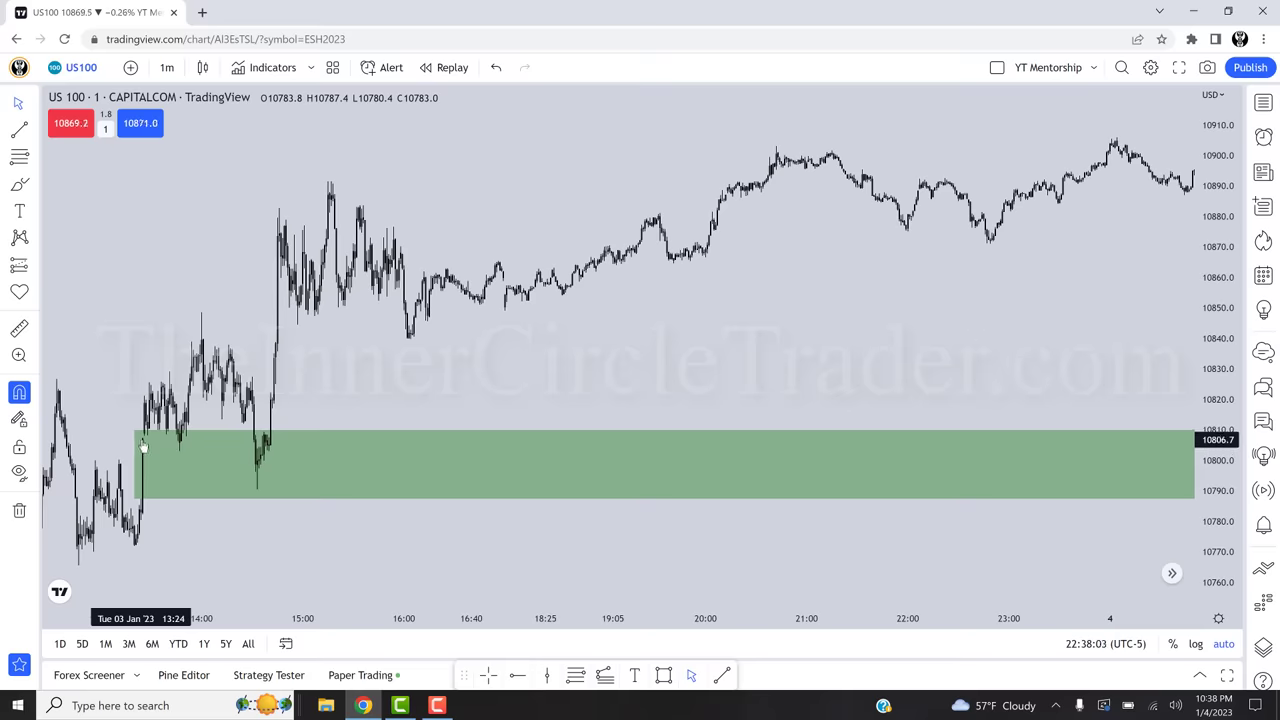
Return to the 4 January morning session and show the chart full screen, framed from about 08:30 to 13:15
drag(794, 540, 601, 550)
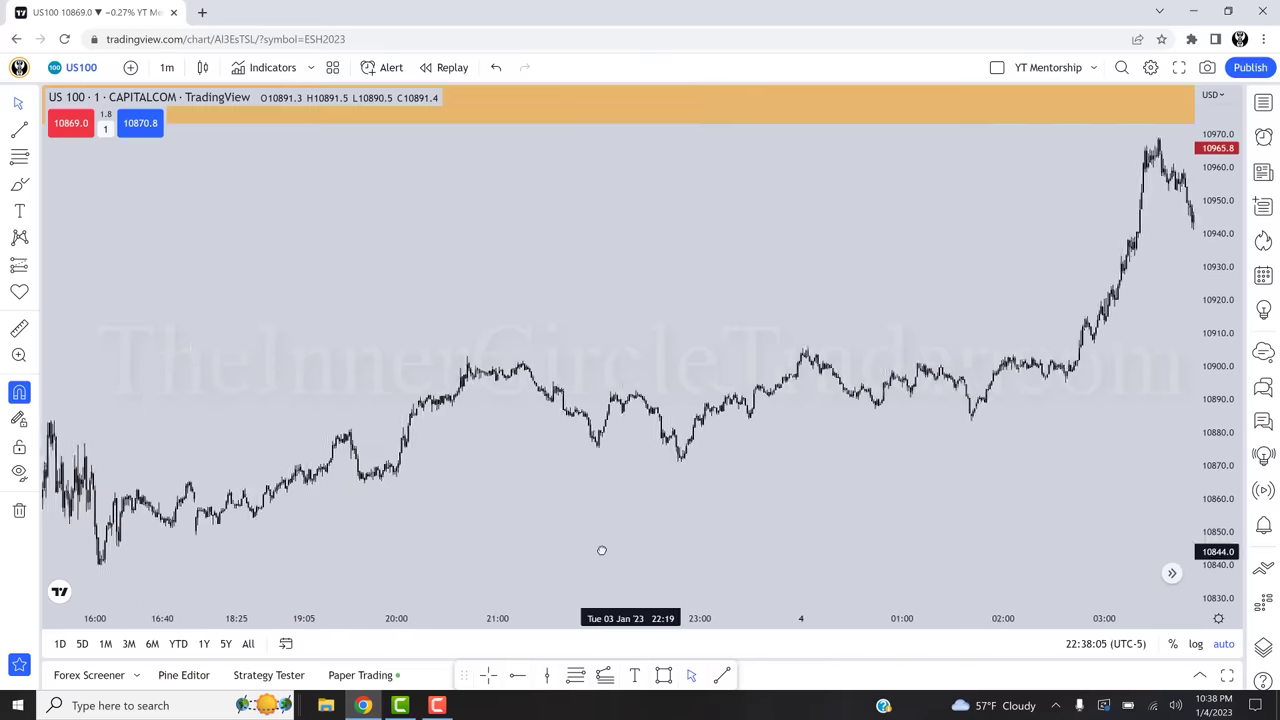
scroll(670, 485, right, 8)
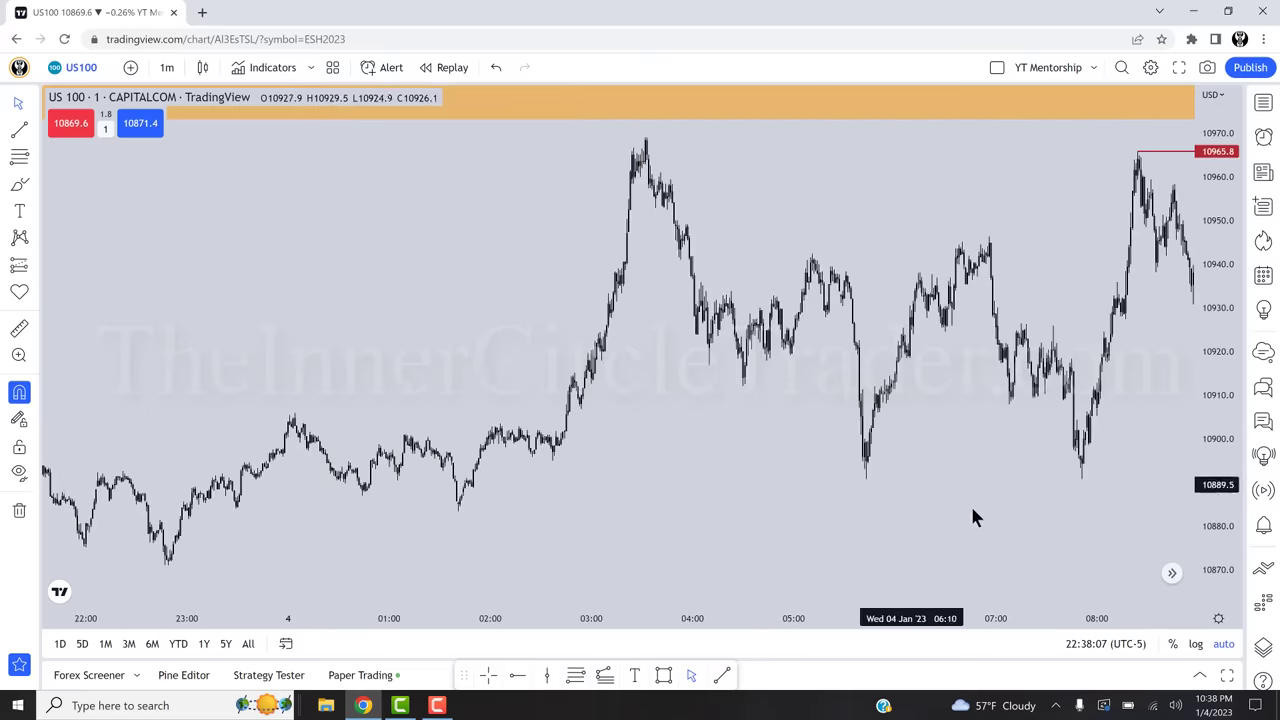
scroll(975, 517, right, 7)
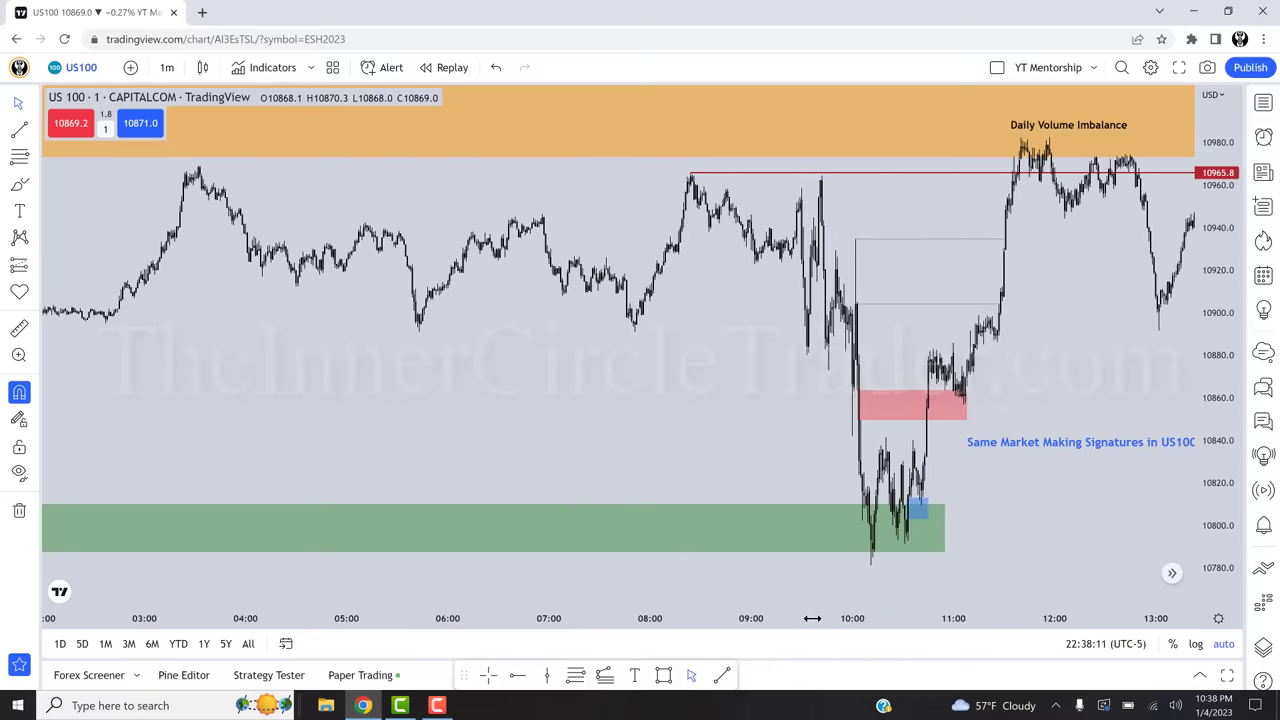
mouse_move(812, 618)
mouse_down()
mouse_move(692, 605)
mouse_move(800, 614)
mouse_up()
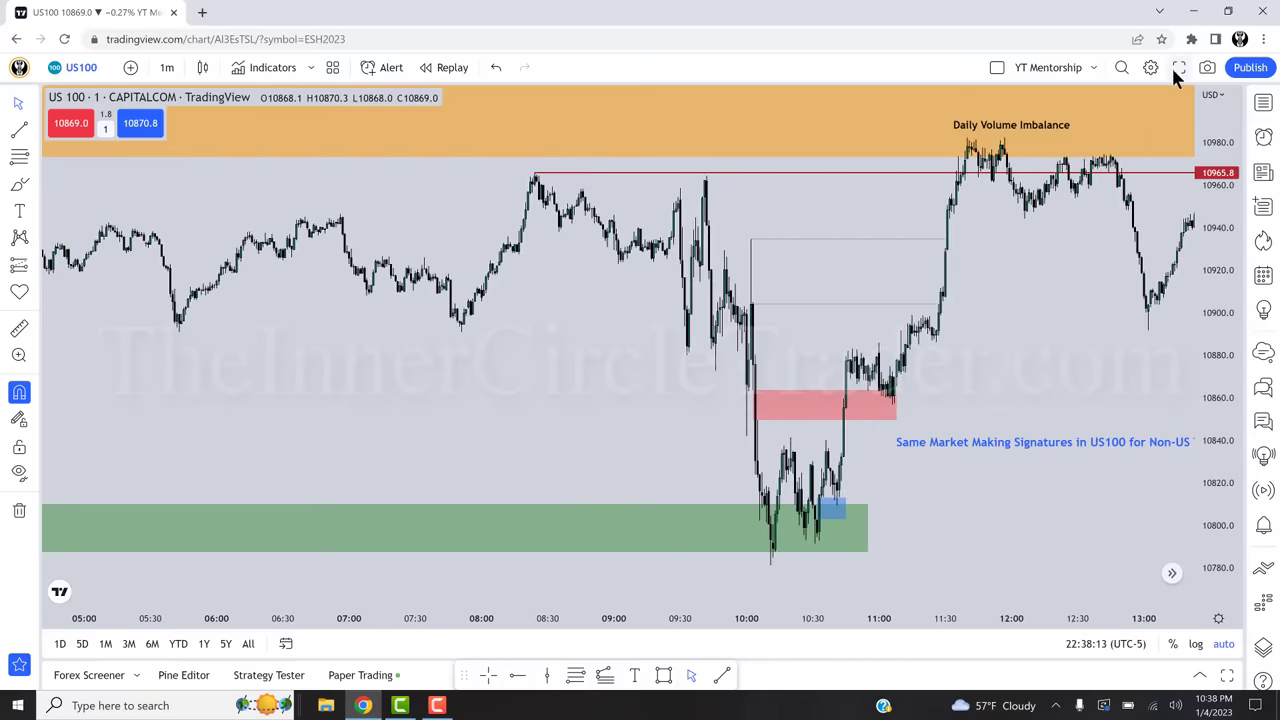
click(1178, 67)
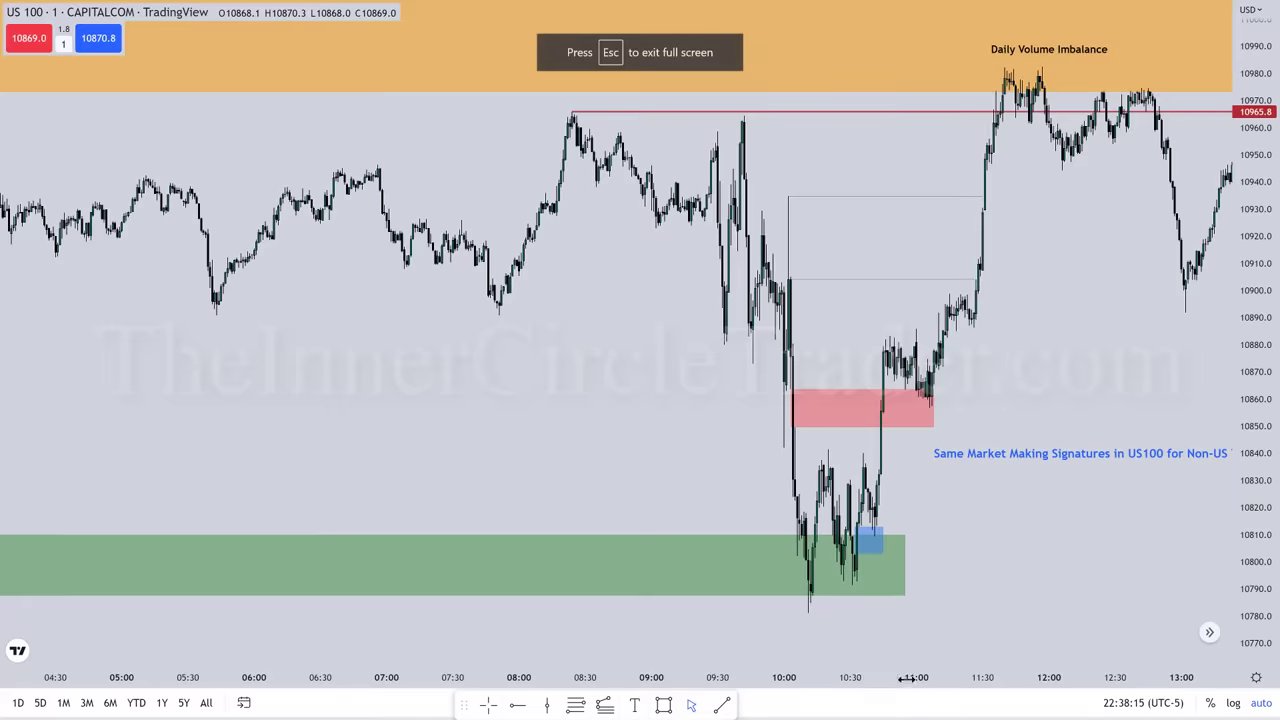
drag(907, 678, 565, 573)
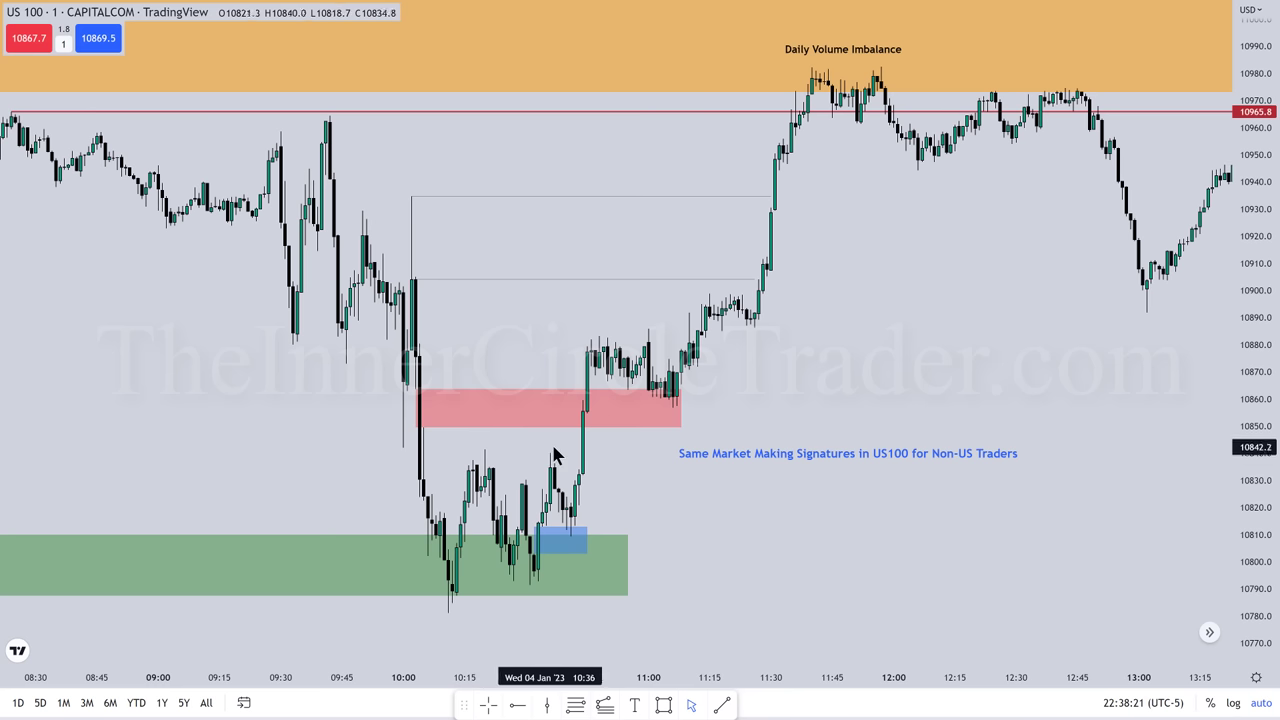
Examine the blue and red zones on US100 in relation to the rally into the Daily Volume Imbalance
click(574, 543)
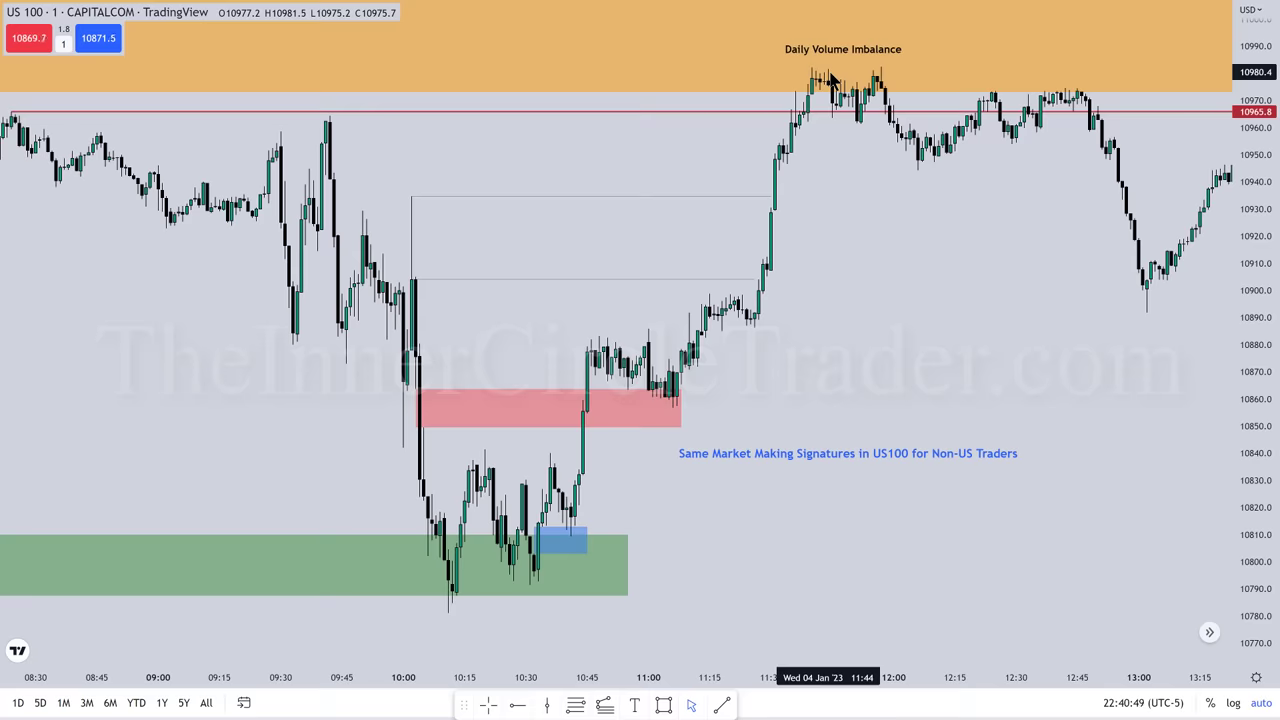
click(669, 410)
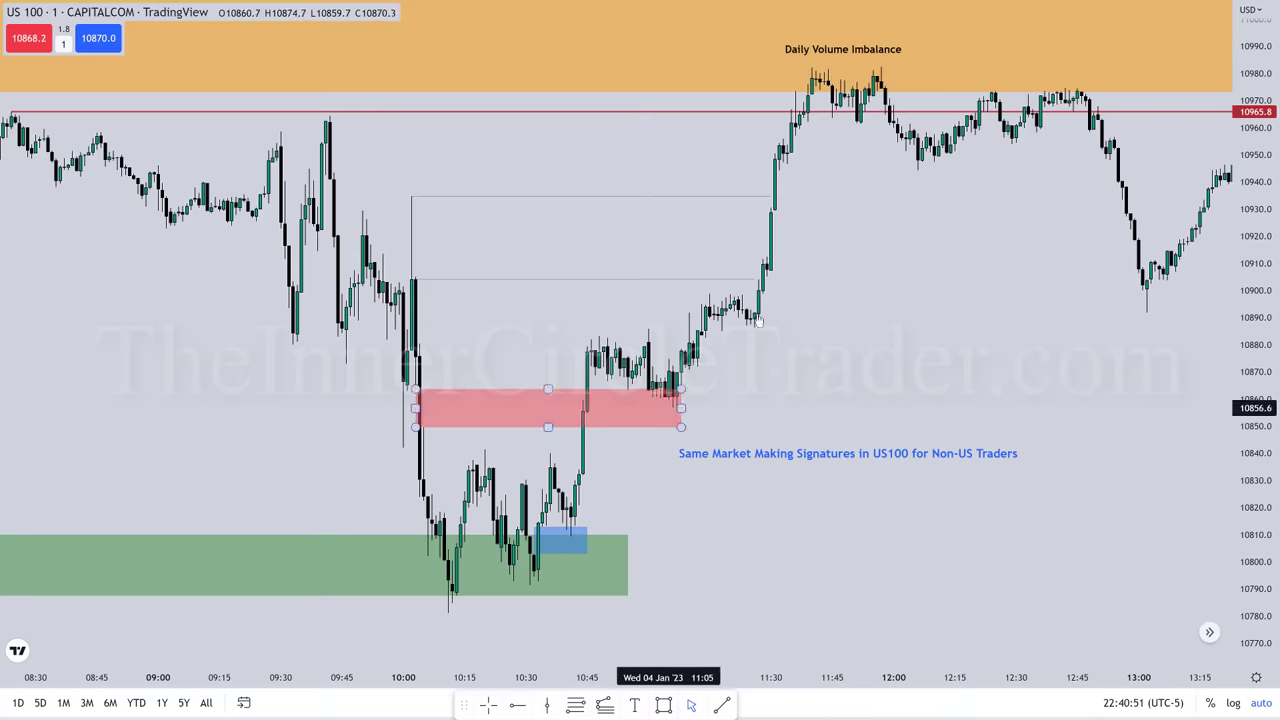
click(836, 327)
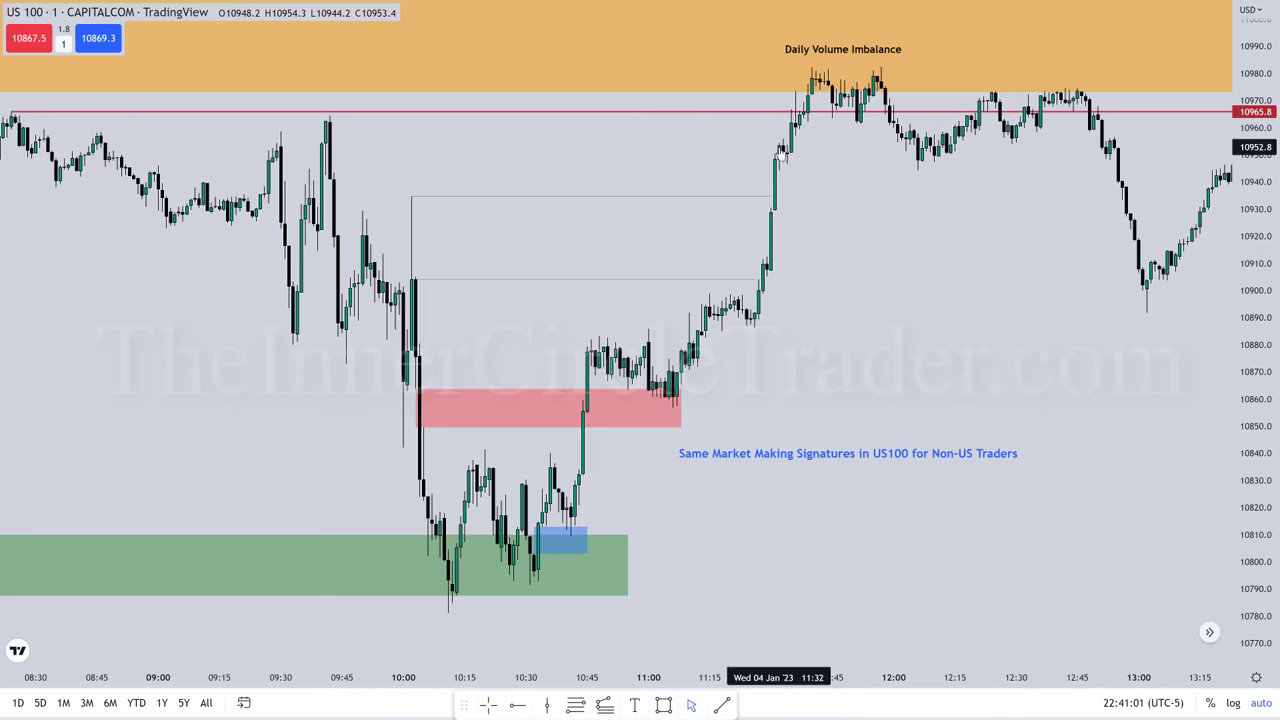
click(572, 549)
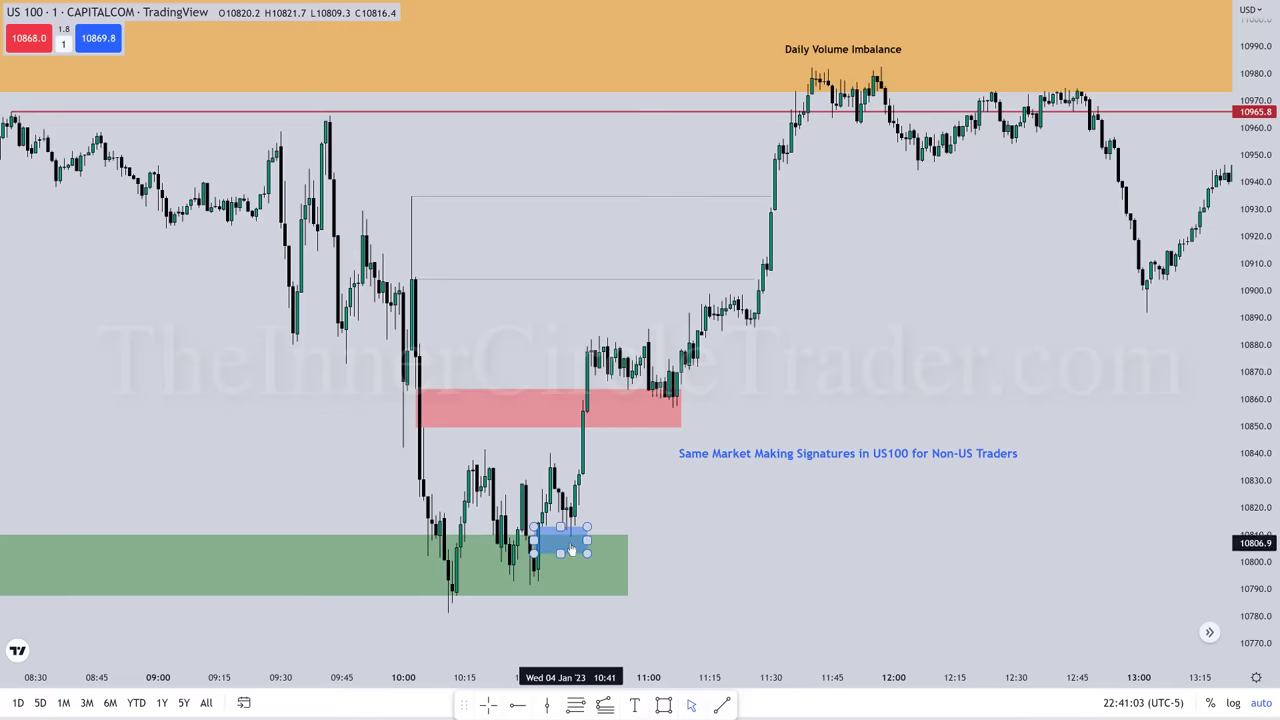